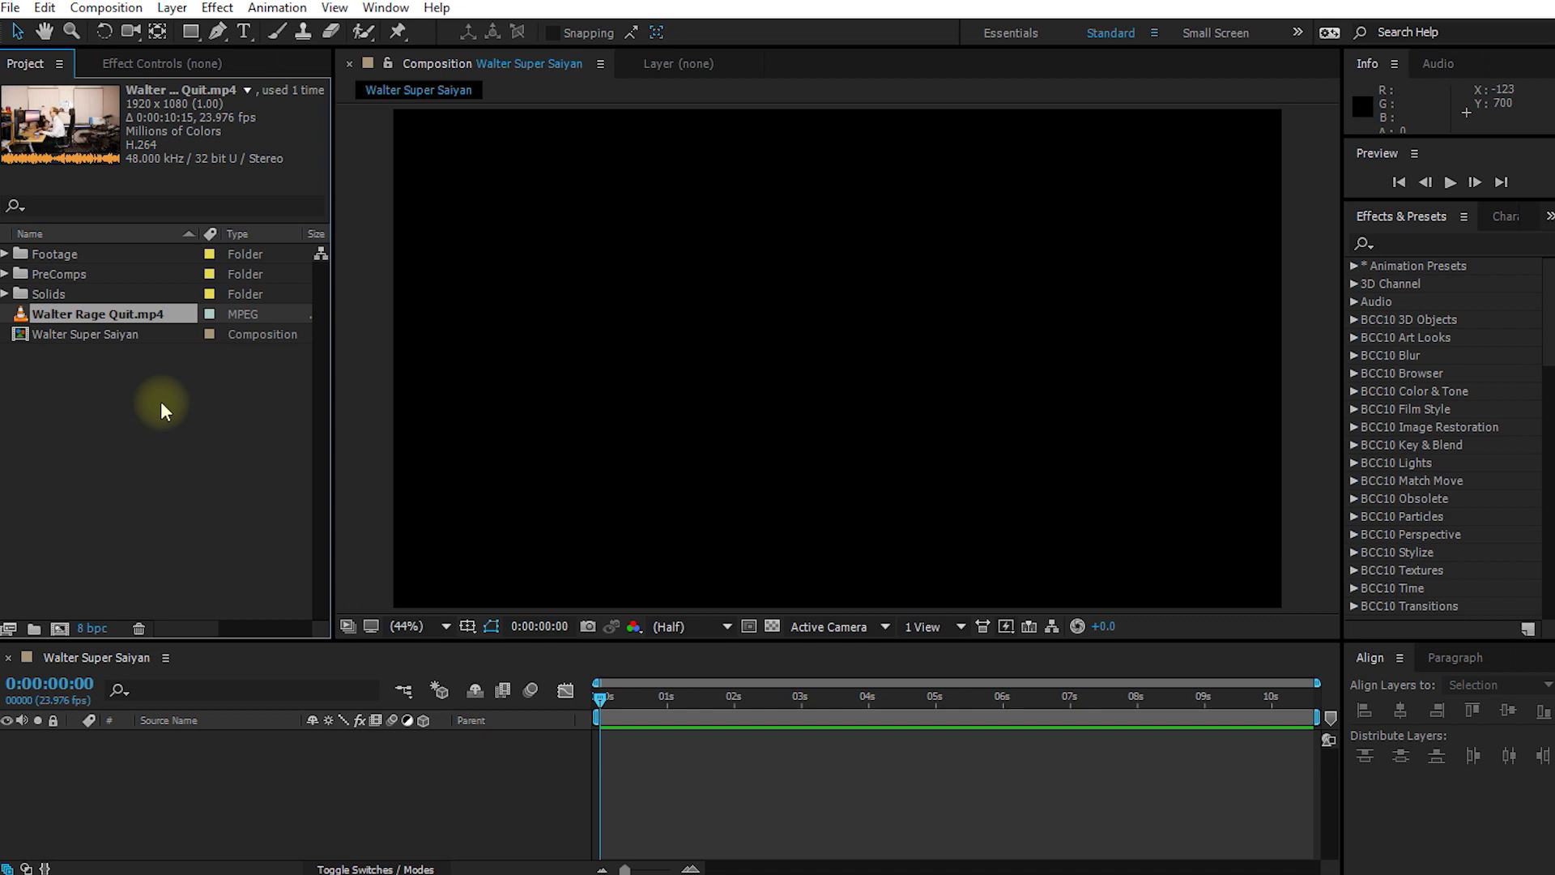
Step: Add Walter Rage Quit.mp4 to the Walter Super Saiyan composition and move the playhead to 0:00:06:02
{"action": "left_click_drag", "start_coordinate": [109, 314], "coordinate": [170, 781]}
{"action": "left_click_drag", "start_coordinate": [599, 696], "coordinate": [1006, 739]}
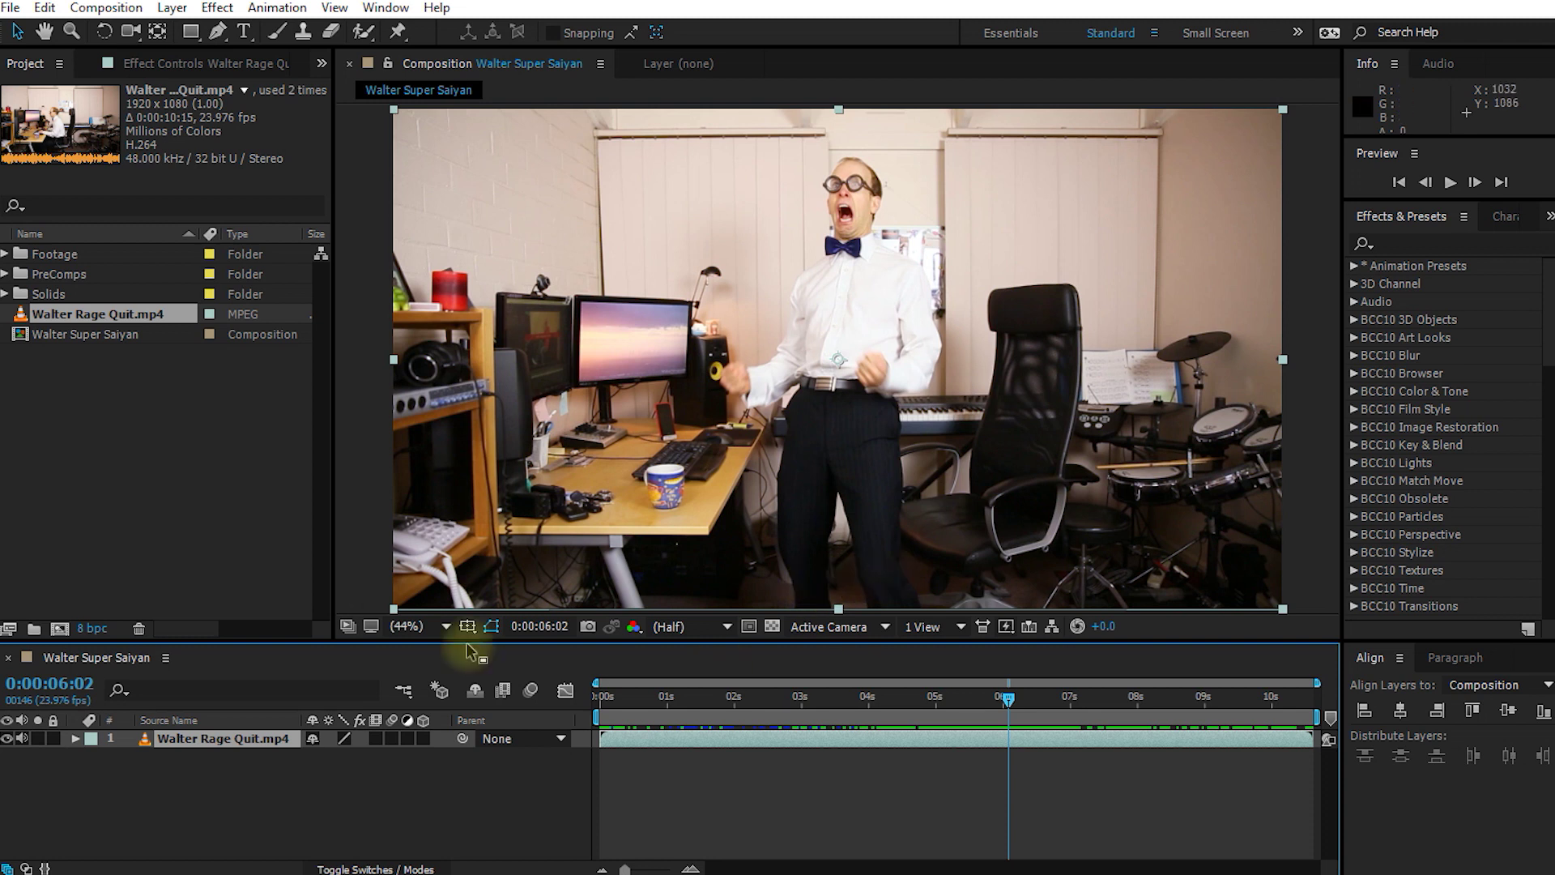
Step: Create a black 1920 x 1080 solid named Flames Front above the video layer
{"action": "right_click", "coordinate": [261, 765]}
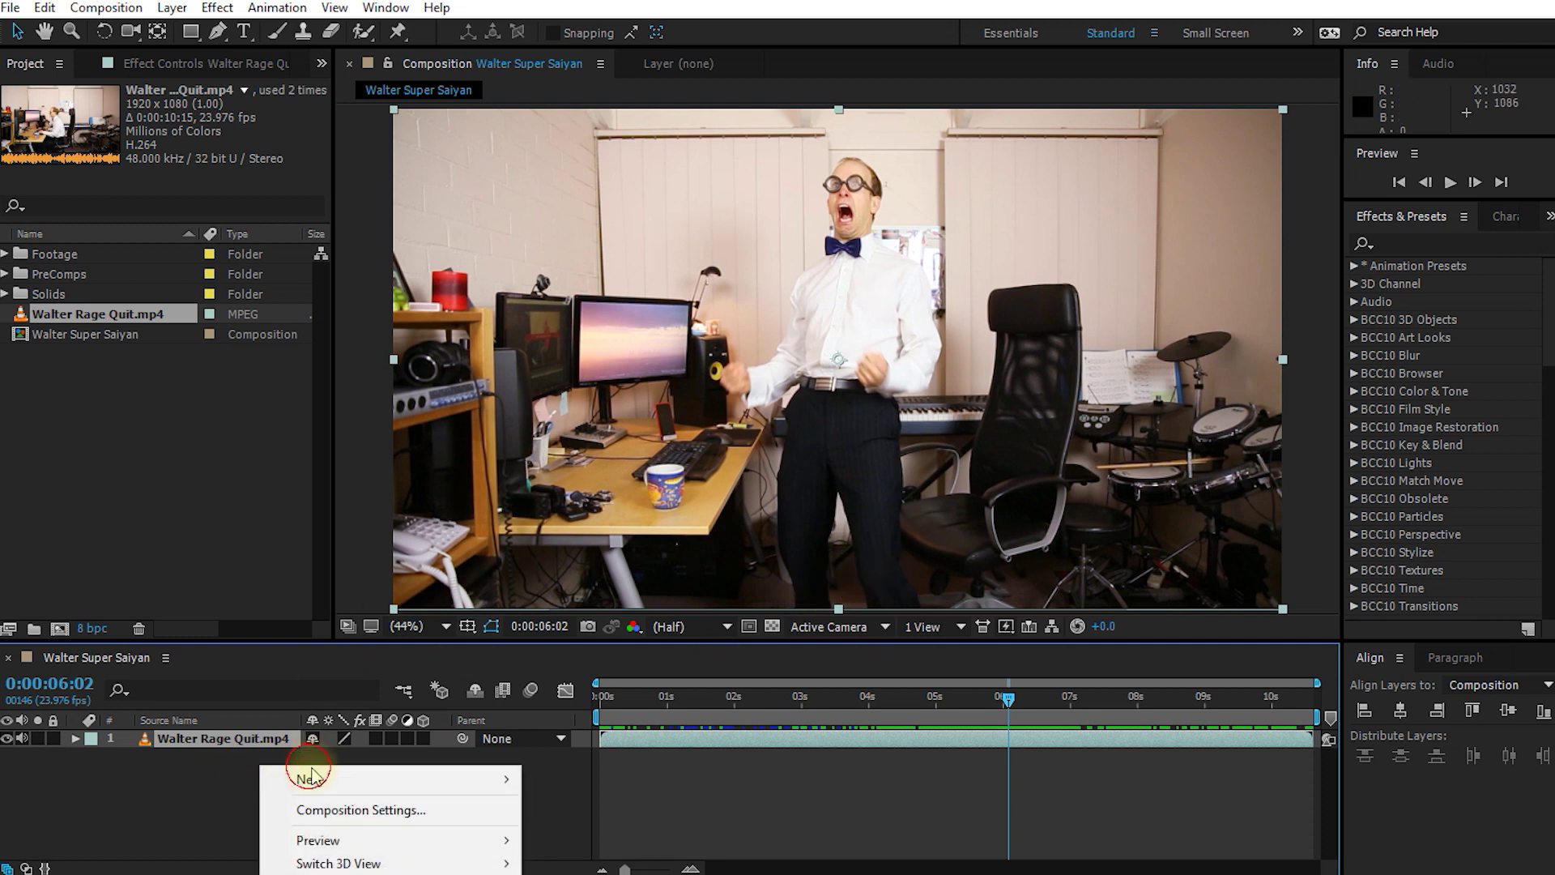
{"action": "mouse_move", "coordinate": [389, 779]}
{"action": "left_click", "coordinate": [563, 834]}
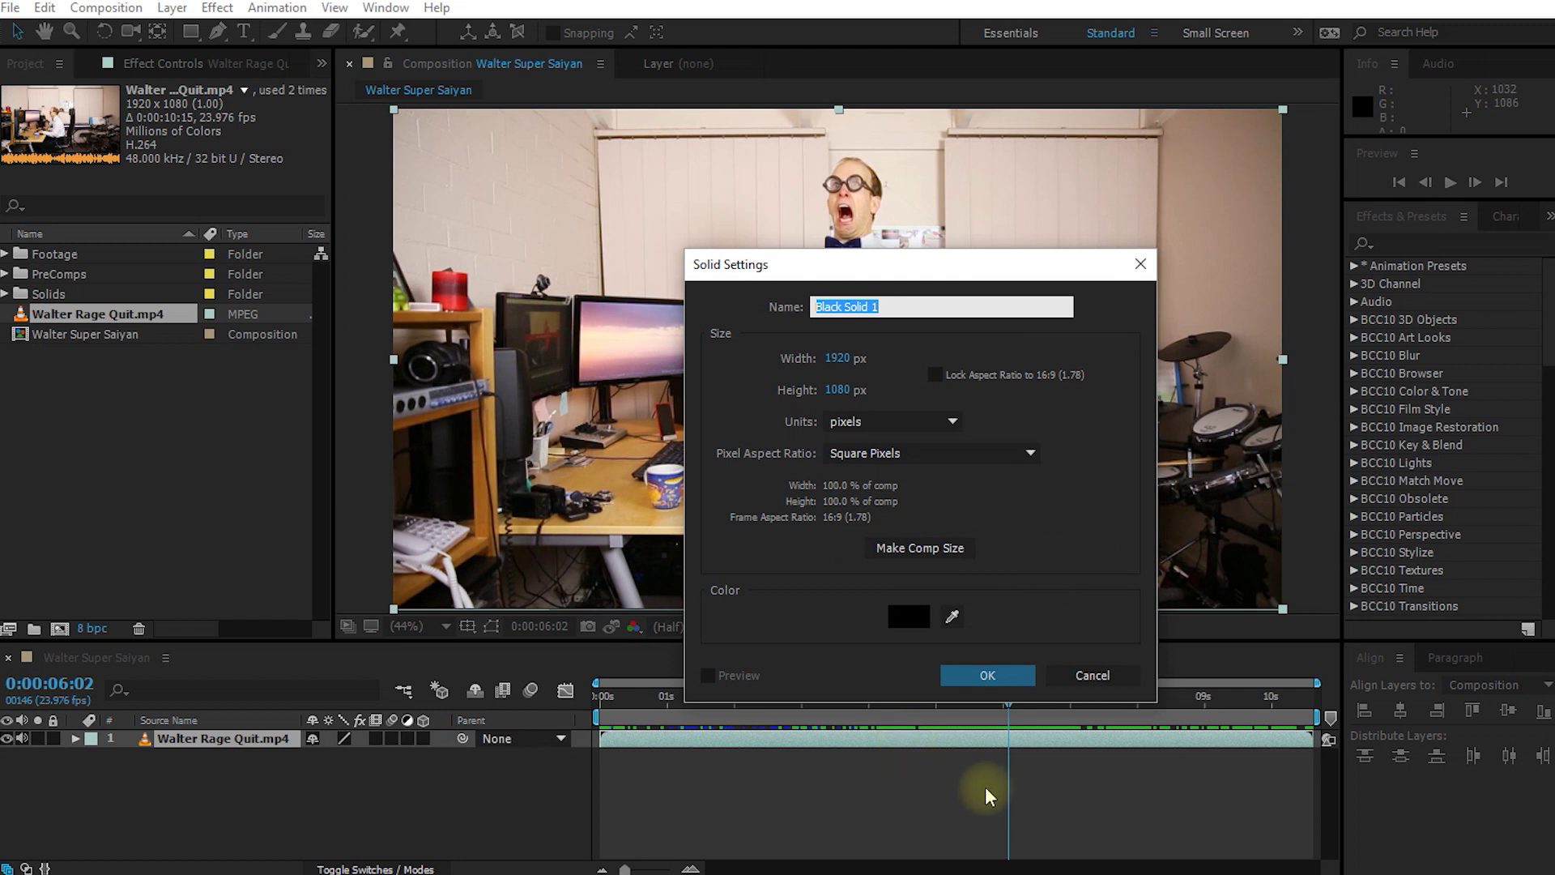
{"action": "type", "text": "Flames Front"}
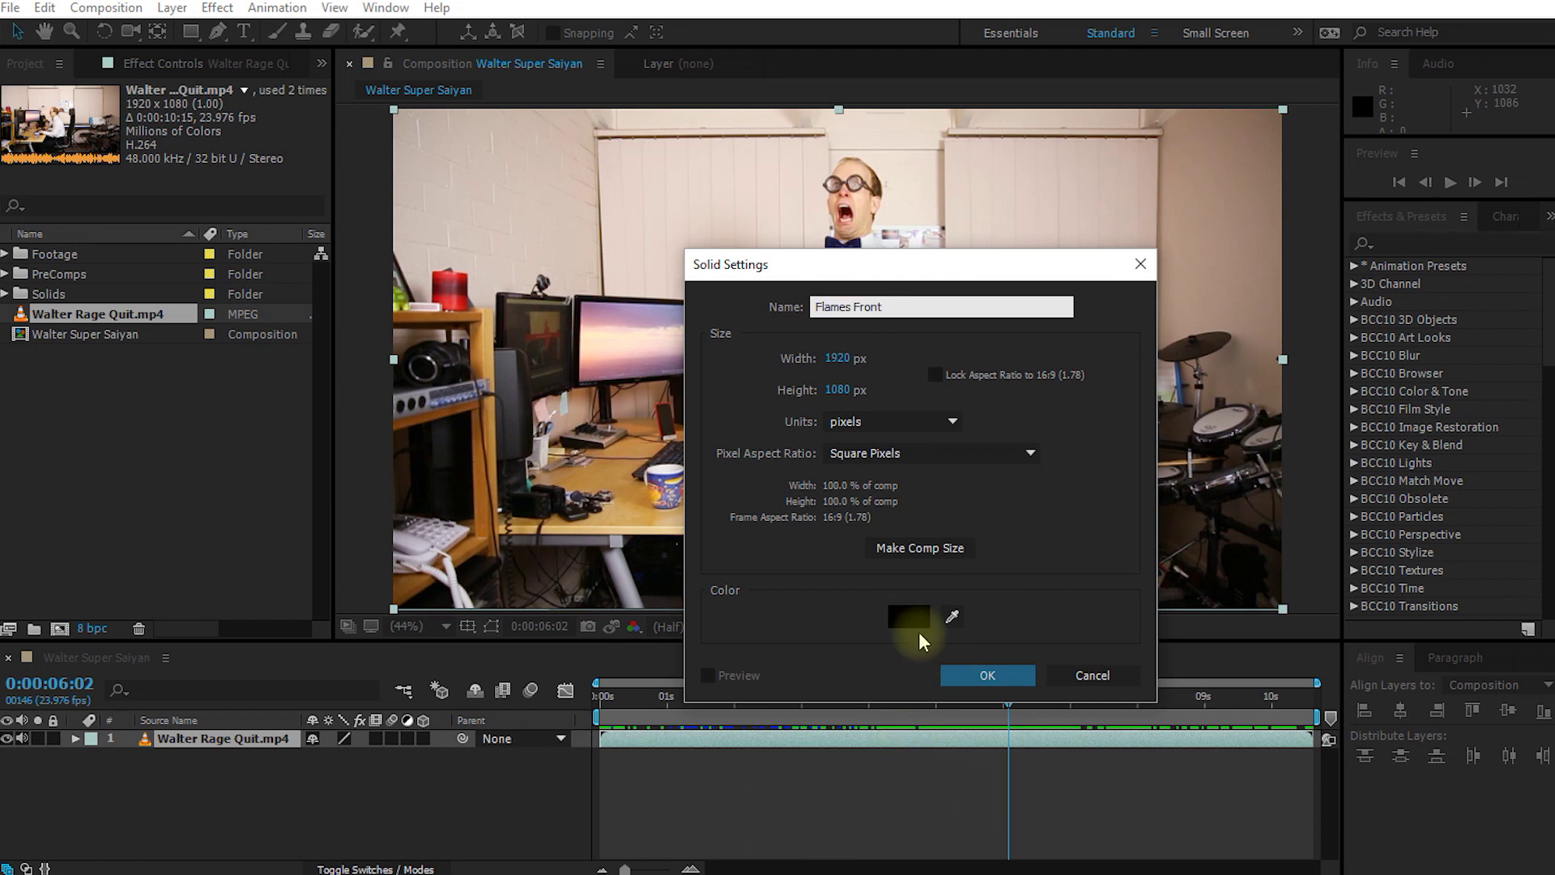
{"action": "left_click", "coordinate": [1018, 677]}
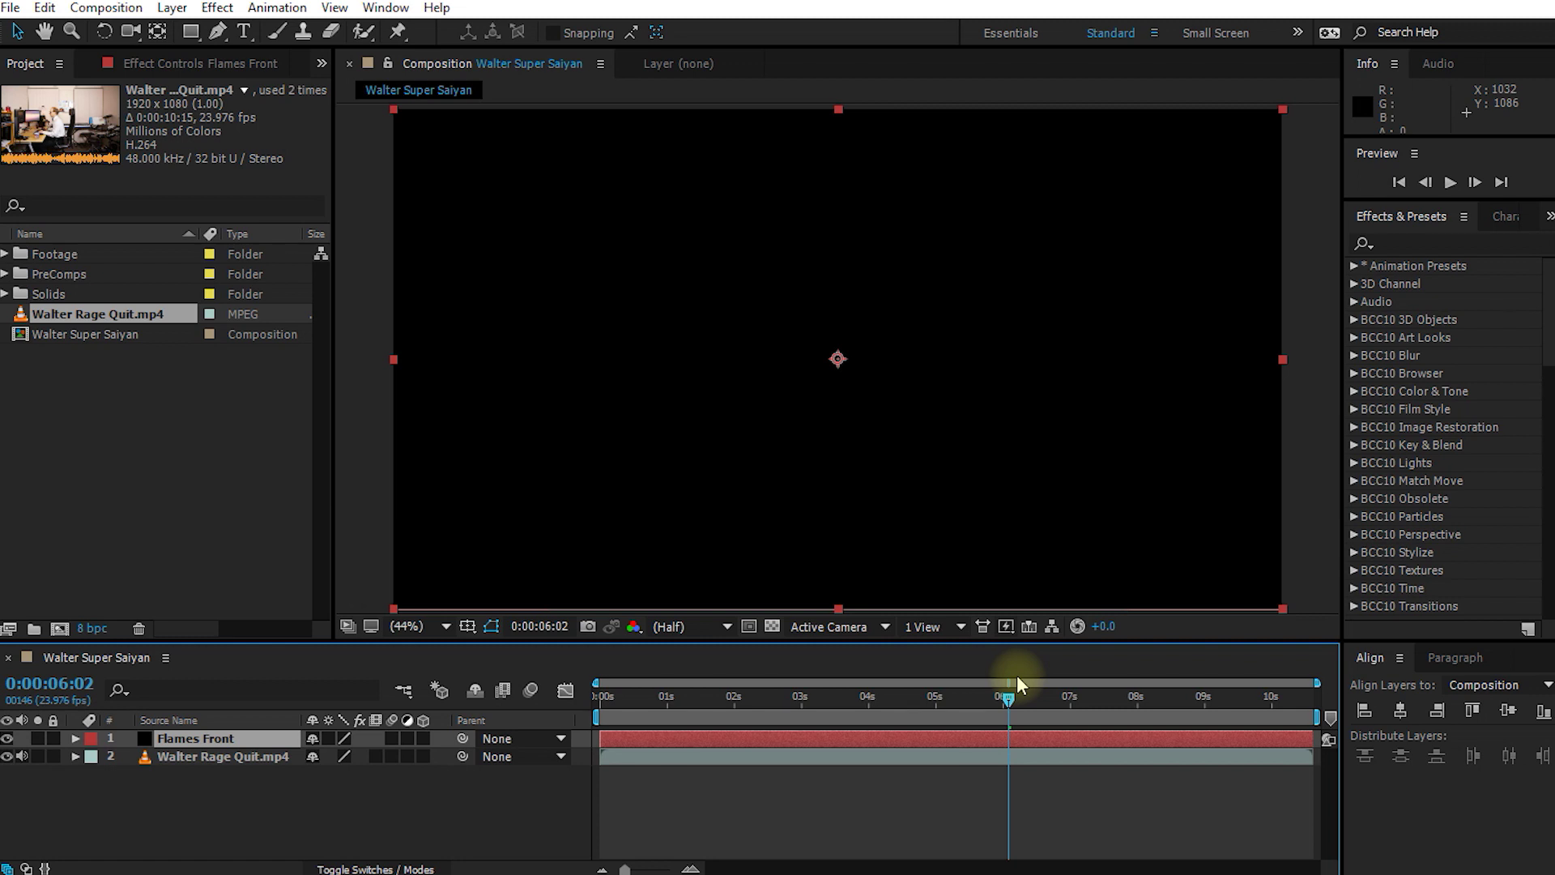
Step: Find the Turbulent Noise effect and apply it to the Flames Front layer
{"action": "left_click", "coordinate": [1441, 241]}
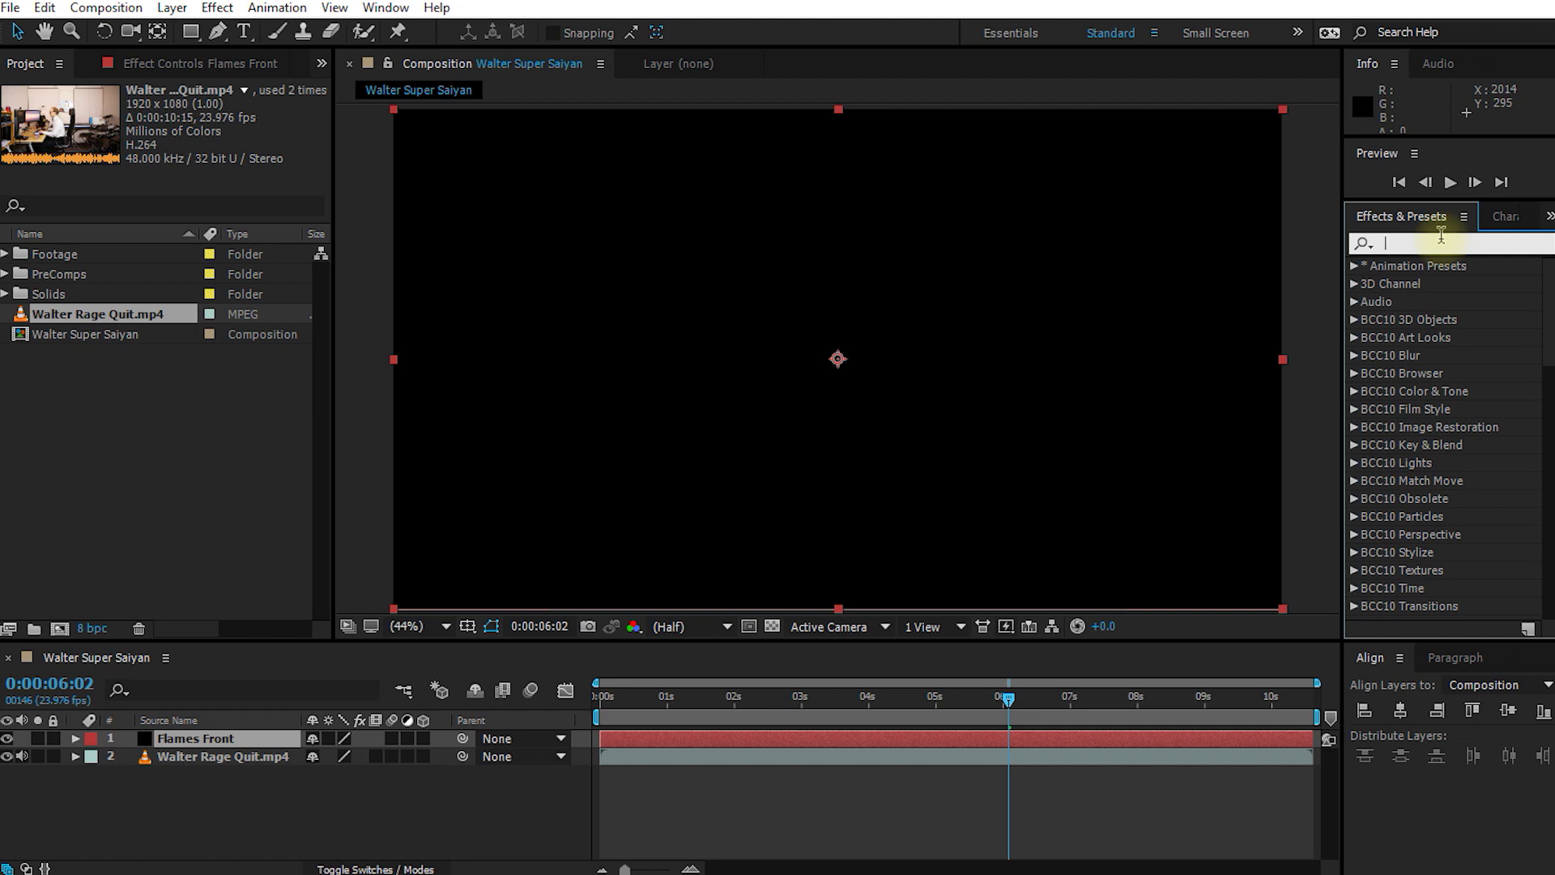
{"action": "type", "text": "turbulent"}
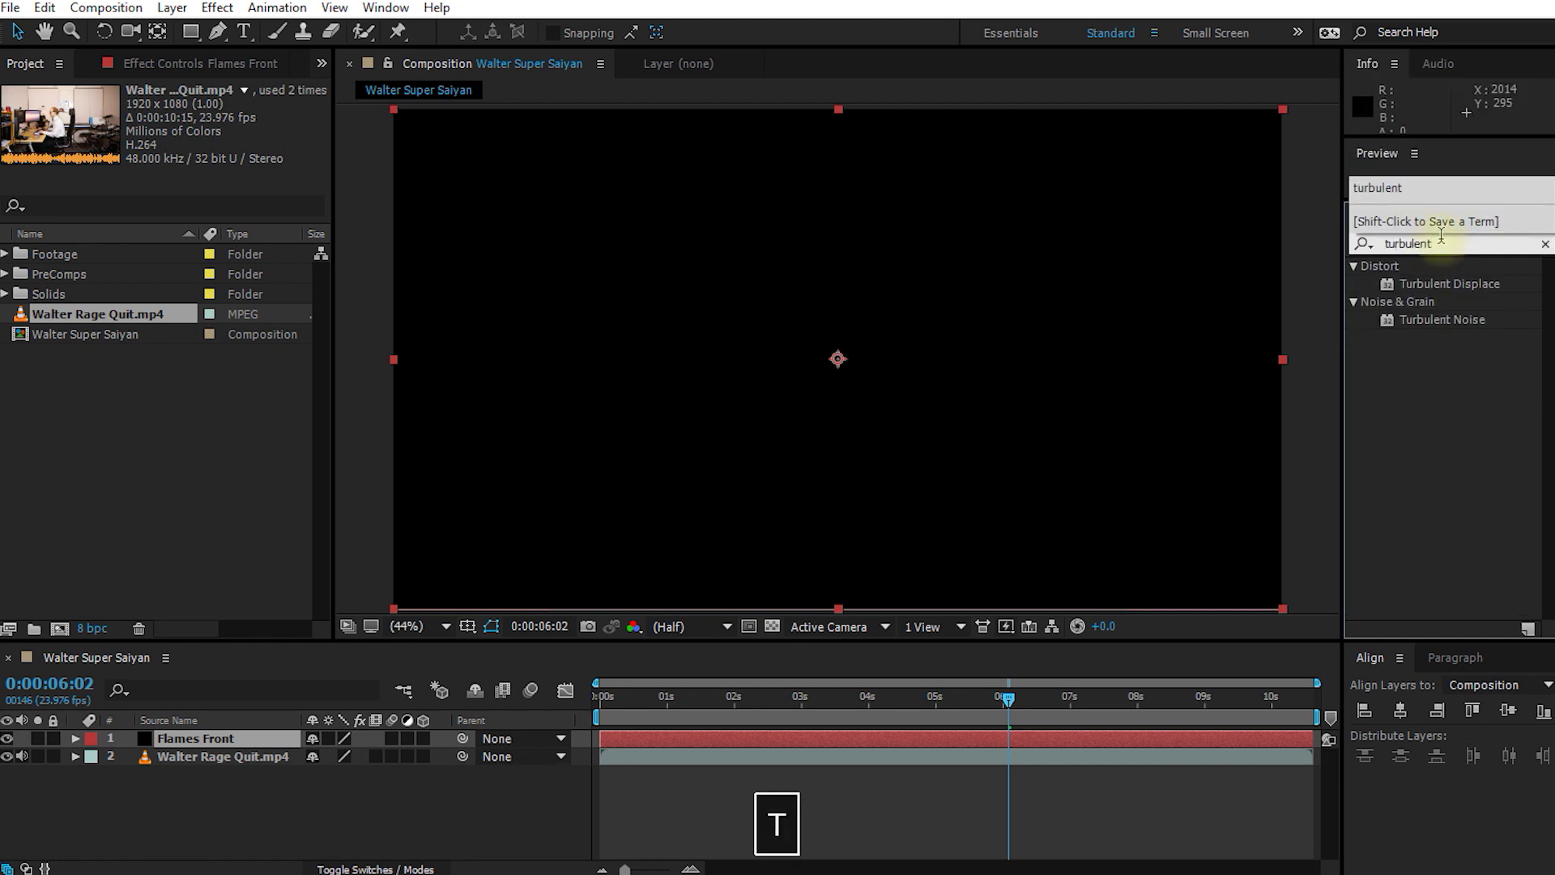
{"action": "double_click", "coordinate": [1445, 321]}
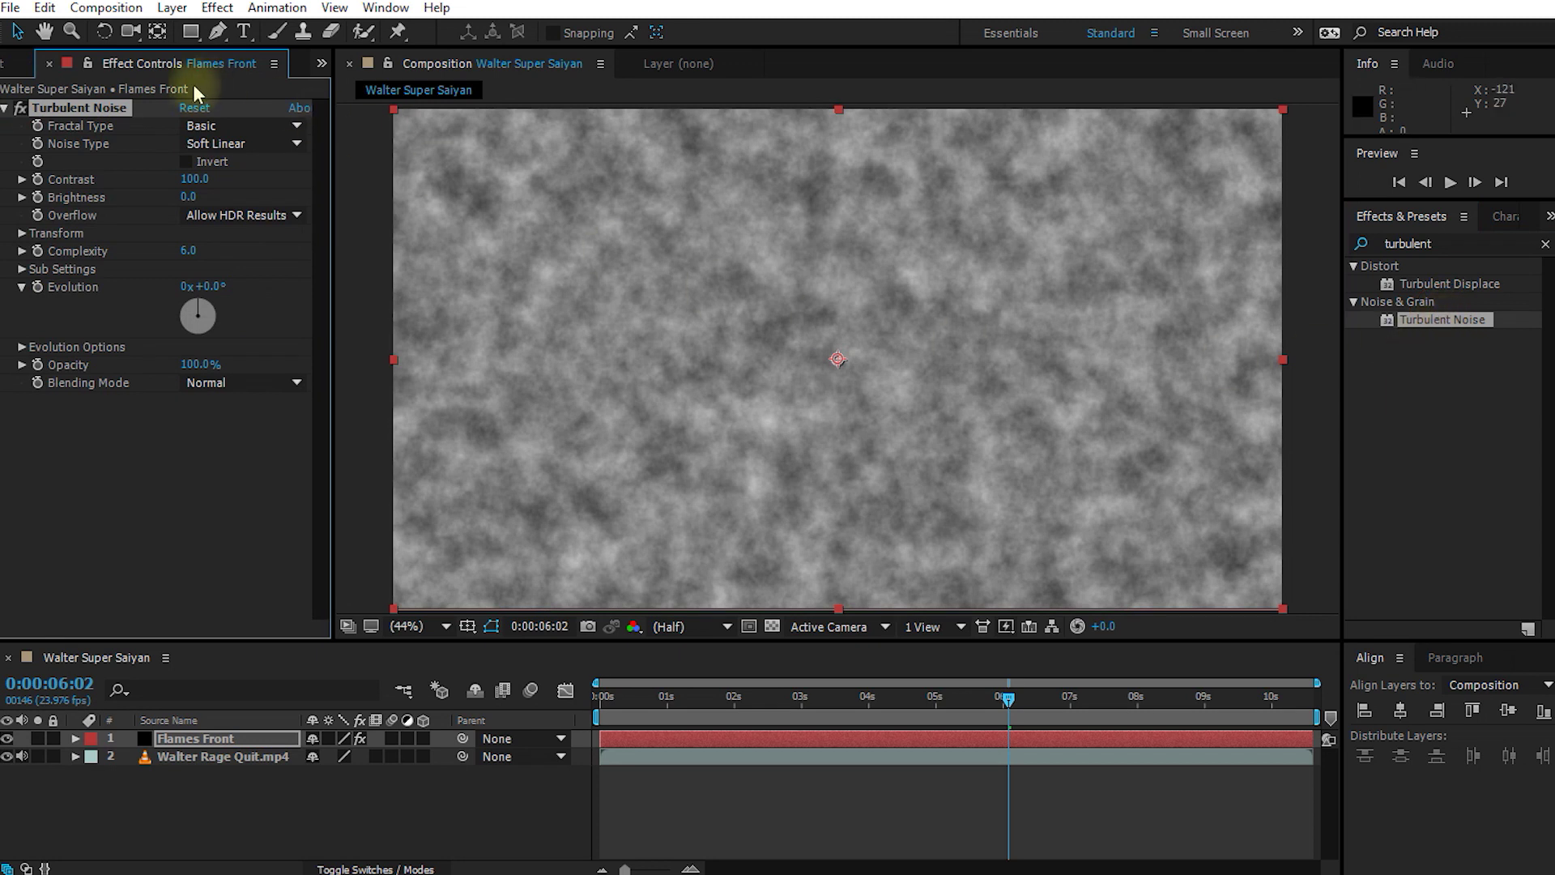
Step: Set the Turbulent Noise contrast to 265, brightness to -48 and complexity to 1.3
{"action": "left_click_drag", "start_coordinate": [195, 178], "coordinate": [394, 196]}
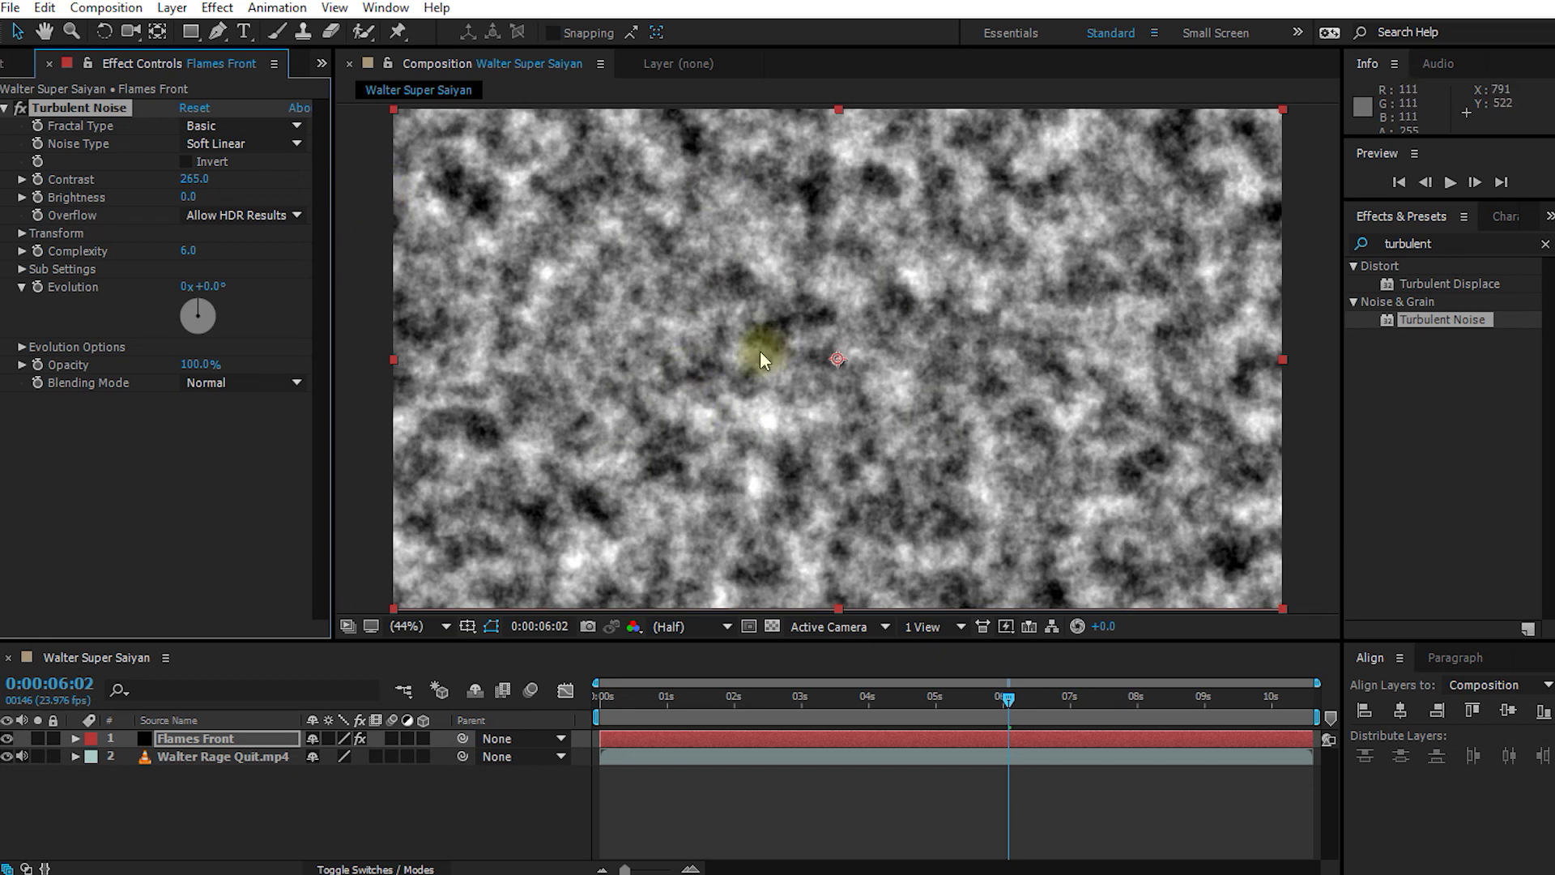
{"action": "left_click_drag", "start_coordinate": [186, 197], "coordinate": [144, 207]}
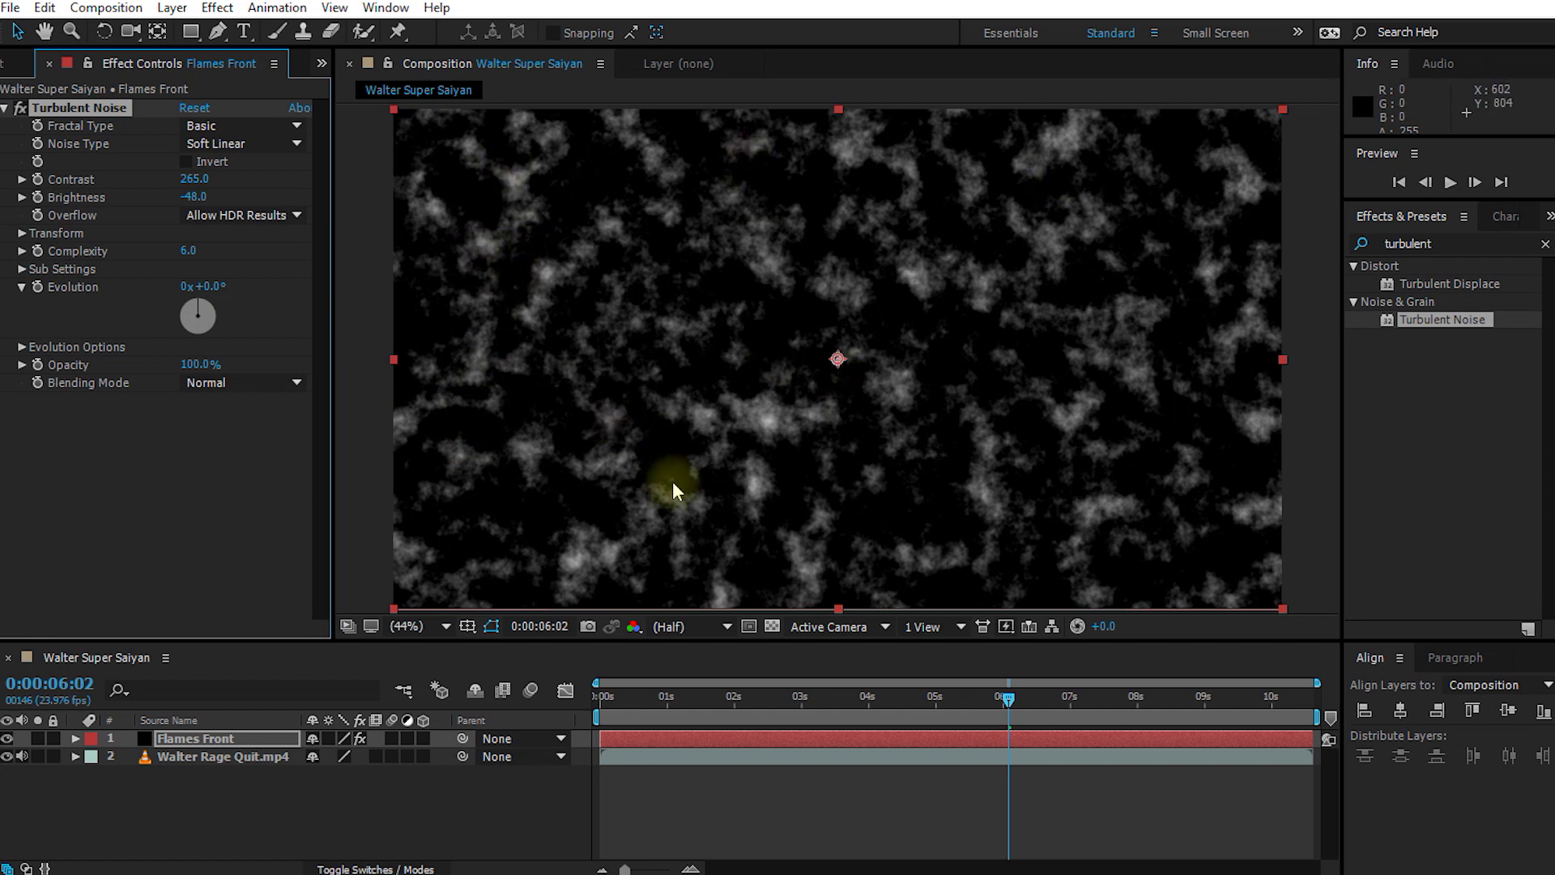
{"action": "left_click_drag", "start_coordinate": [187, 251], "coordinate": [4, 445]}
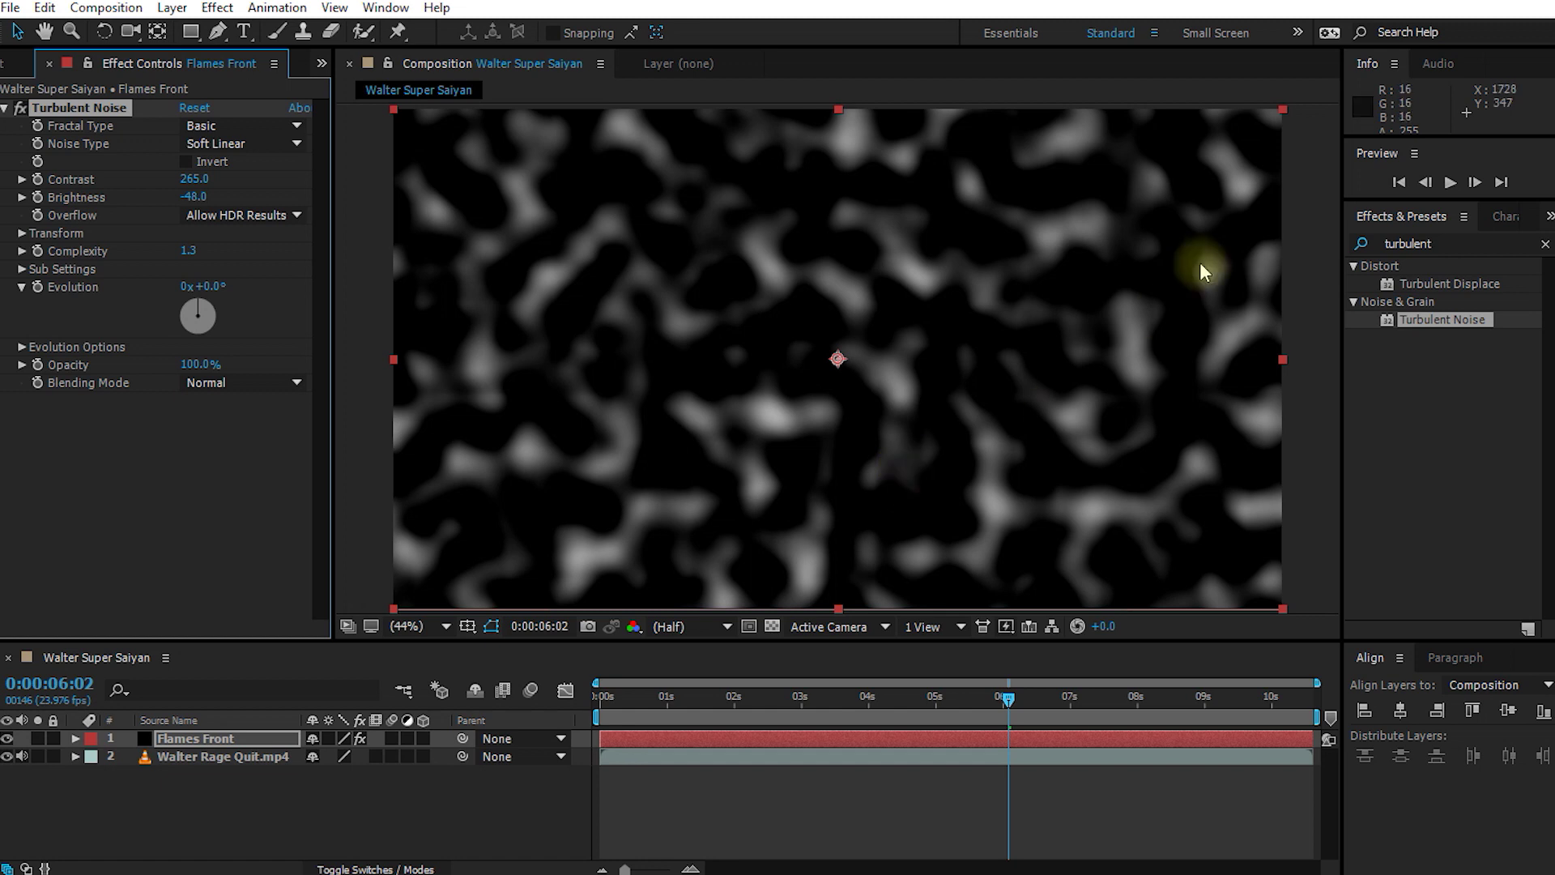
Step: Find the Wave Warp effect and apply it to the Flames Front layer
{"action": "left_click", "coordinate": [1425, 243]}
{"action": "type", "text": "wa"}
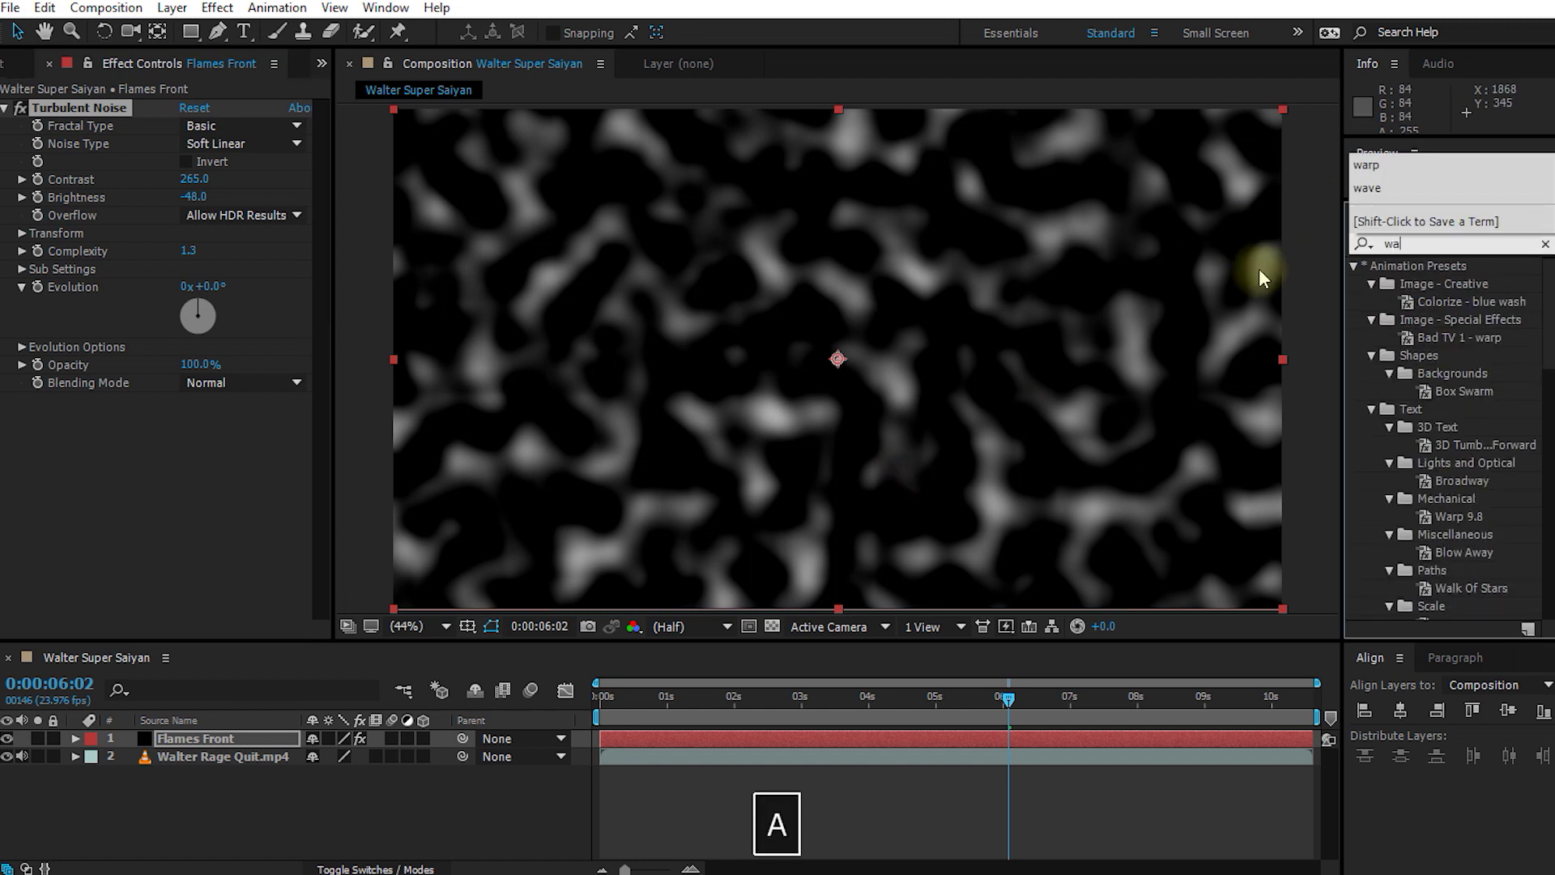
{"action": "type", "text": "ve war"}
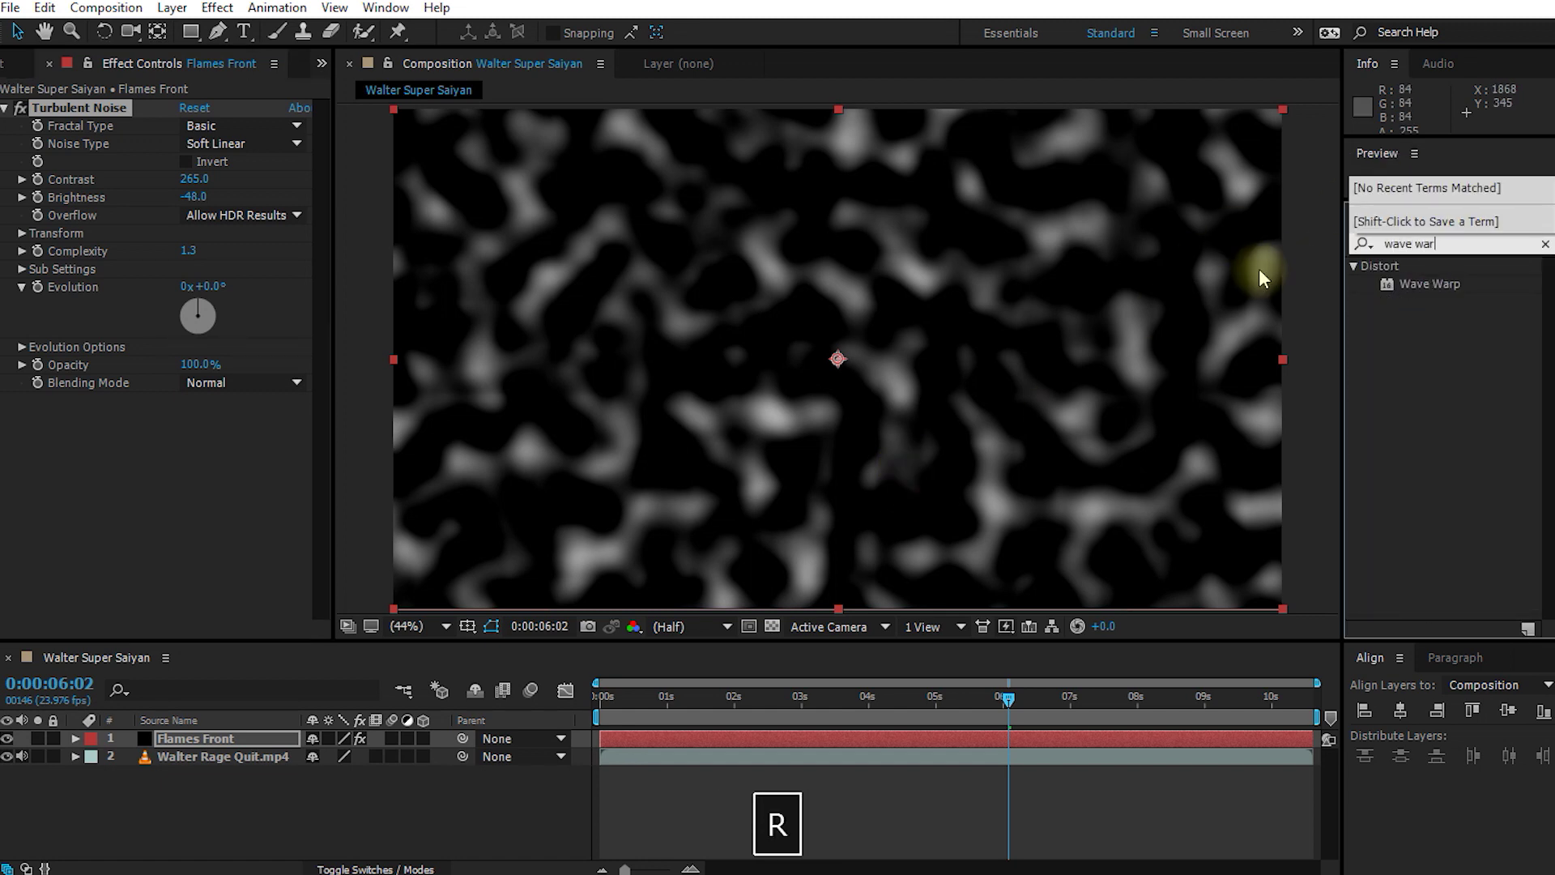
{"action": "double_click", "coordinate": [1426, 283]}
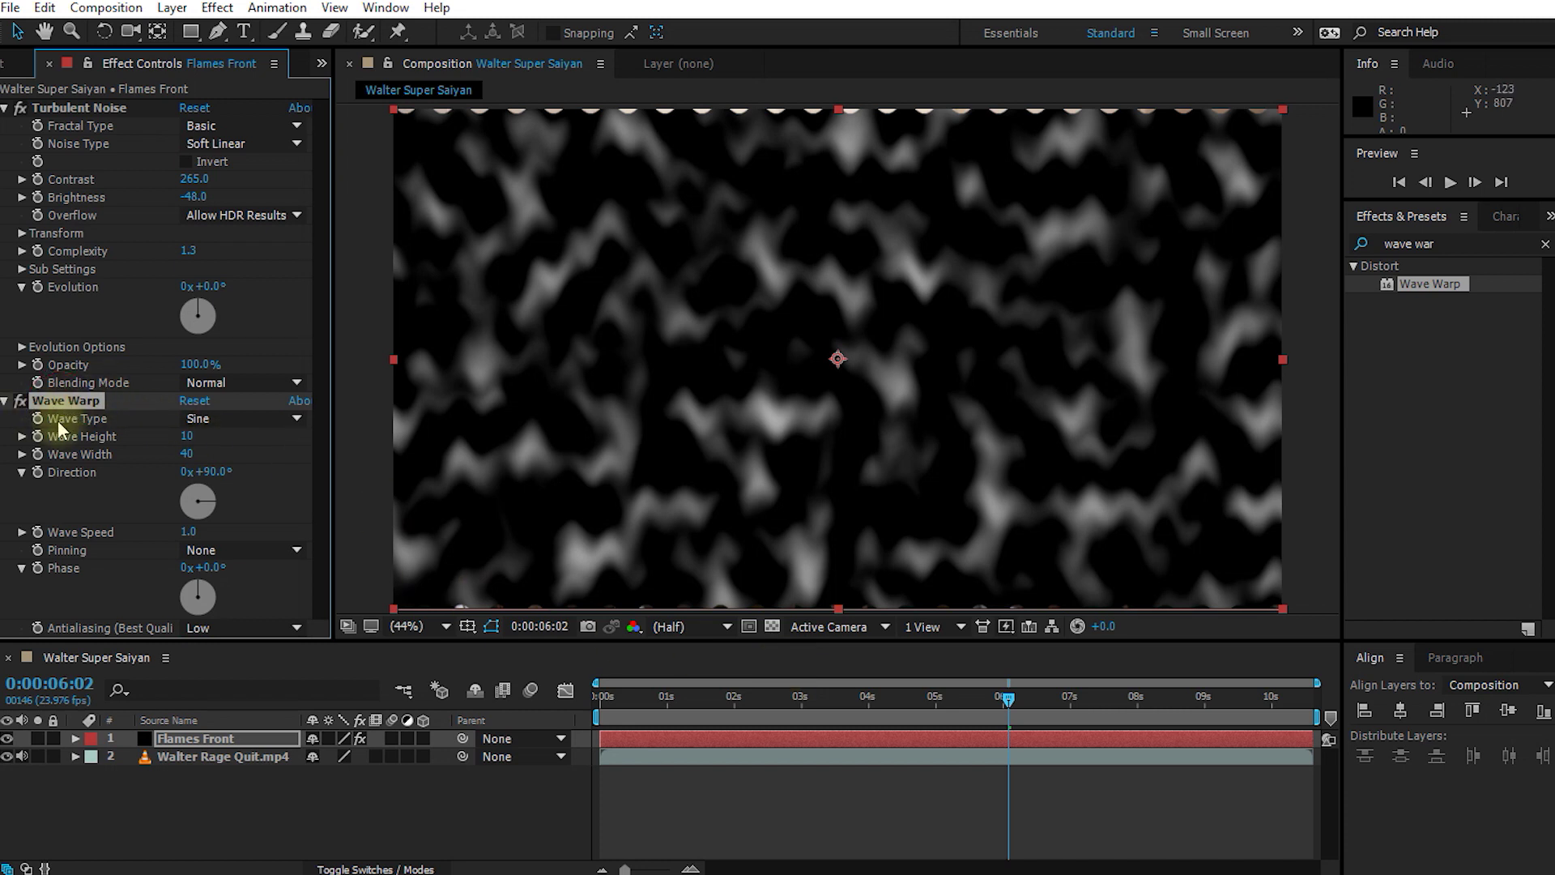
Step: Set Wave Warp to Triangle with wave height 72 and width 49, and enlarge the Flames Front solid beyond the frame edges
{"action": "left_click", "coordinate": [274, 419]}
{"action": "left_click", "coordinate": [247, 488]}
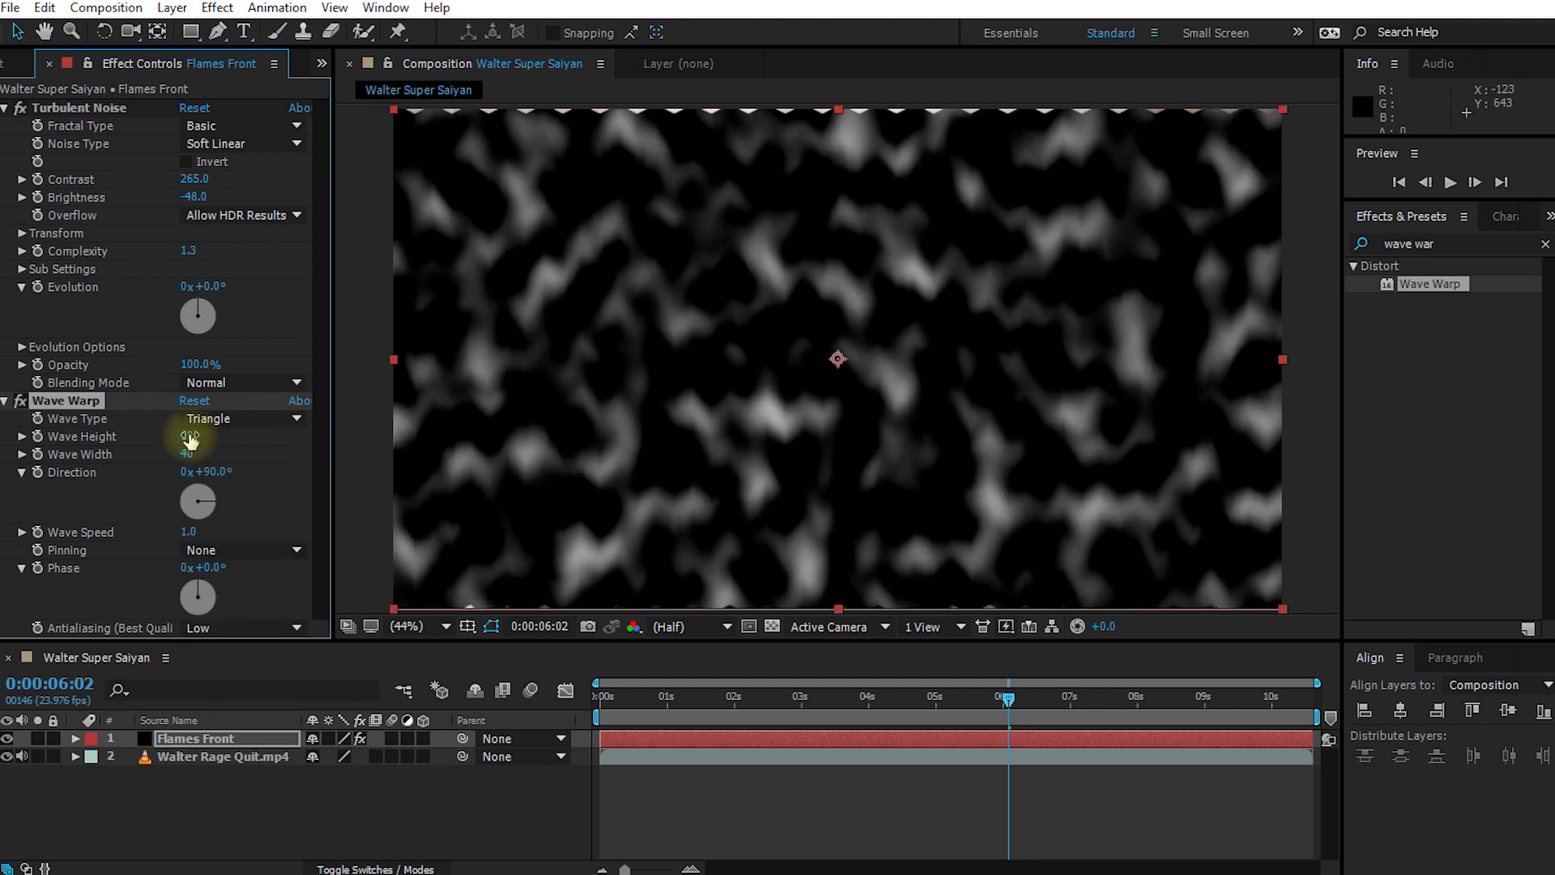
{"action": "left_click_drag", "start_coordinate": [189, 438], "coordinate": [264, 441]}
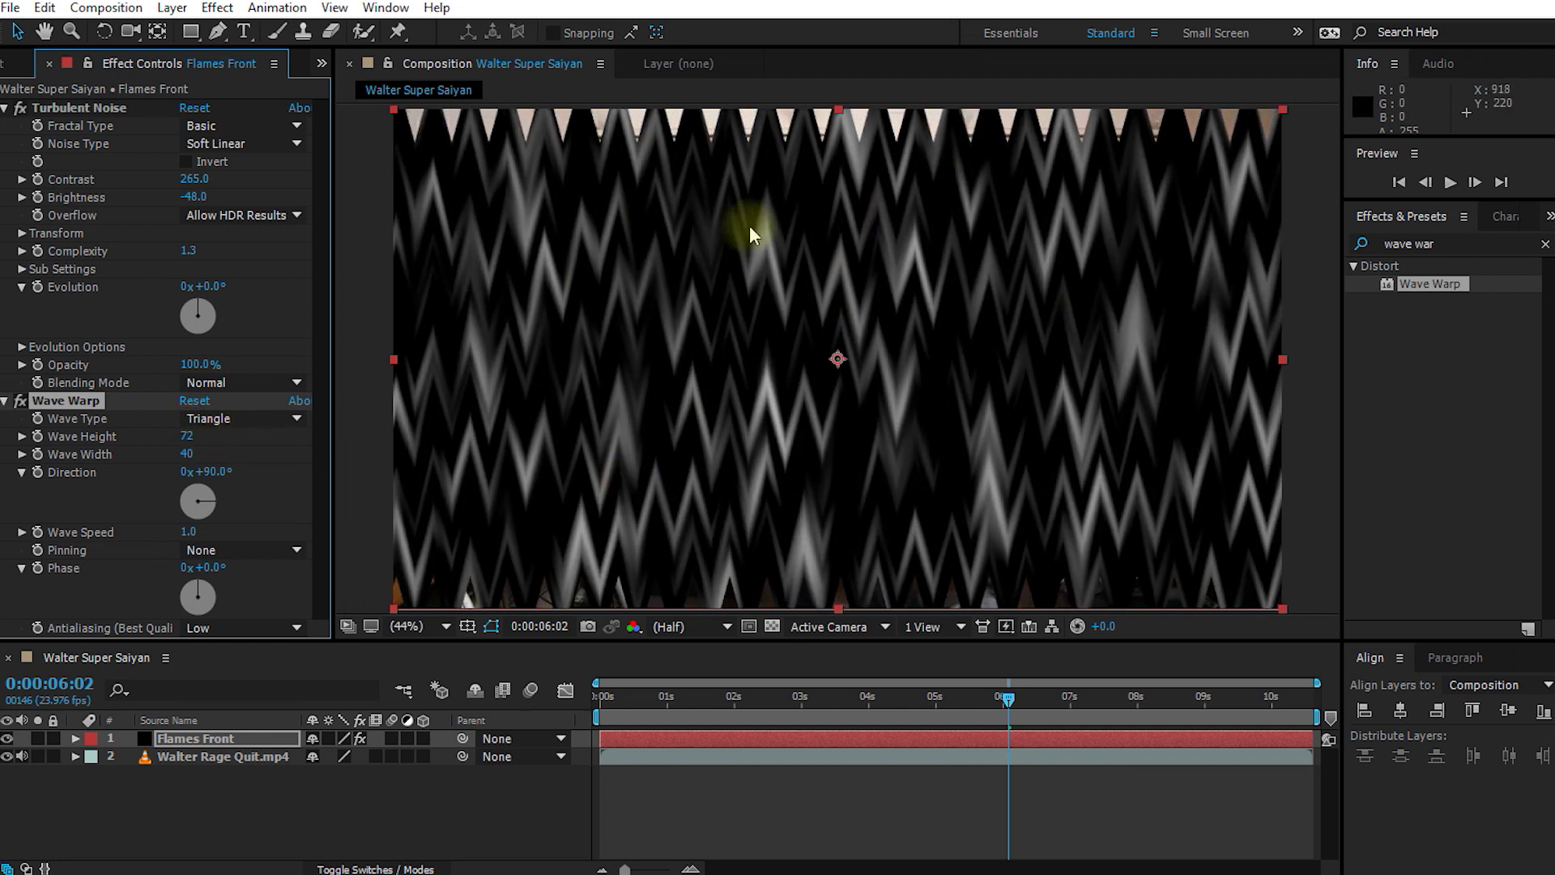
{"action": "left_click_drag", "start_coordinate": [192, 454], "coordinate": [288, 465]}
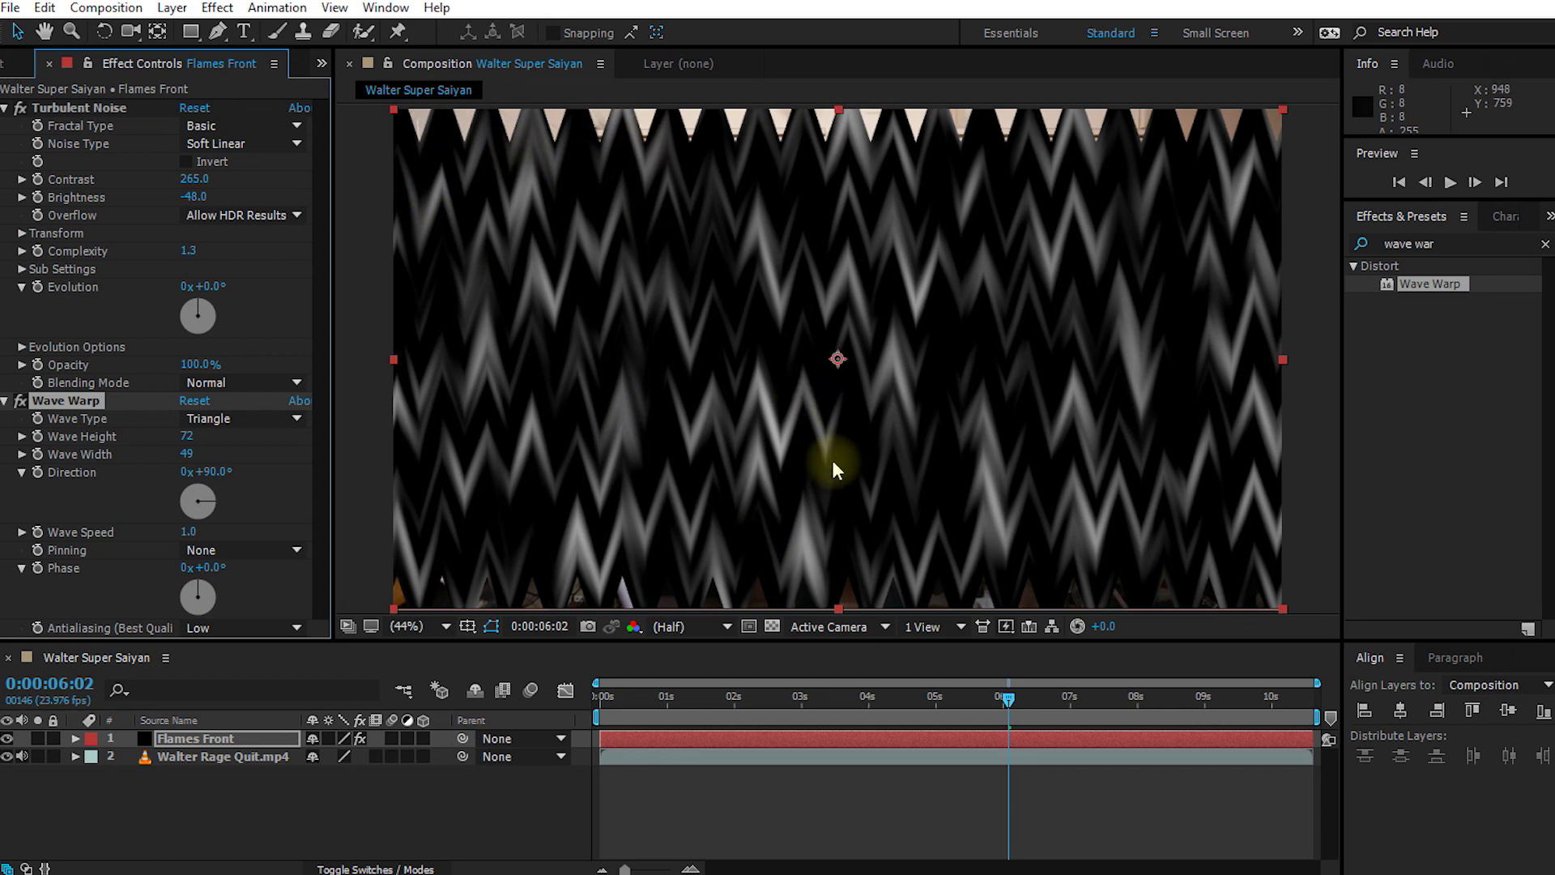
{"action": "left_click_drag", "start_coordinate": [1282, 608], "coordinate": [1297, 619]}
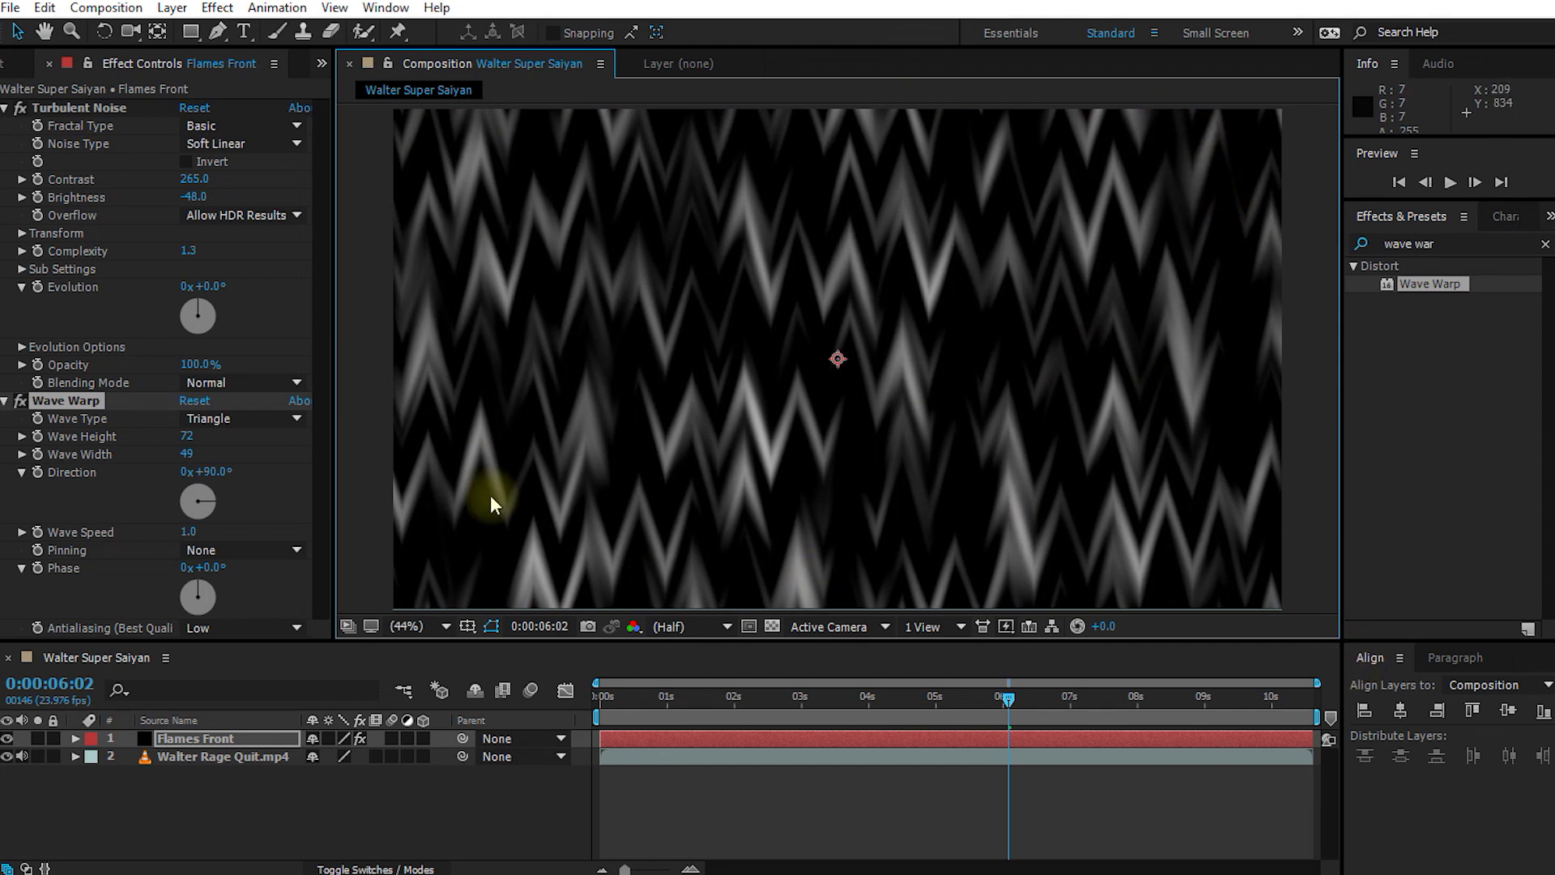
Step: Set the Wave Warp wave speed to 0, scrubbing the timeline to compare the motion
{"action": "left_click_drag", "start_coordinate": [1005, 697], "coordinate": [1059, 758]}
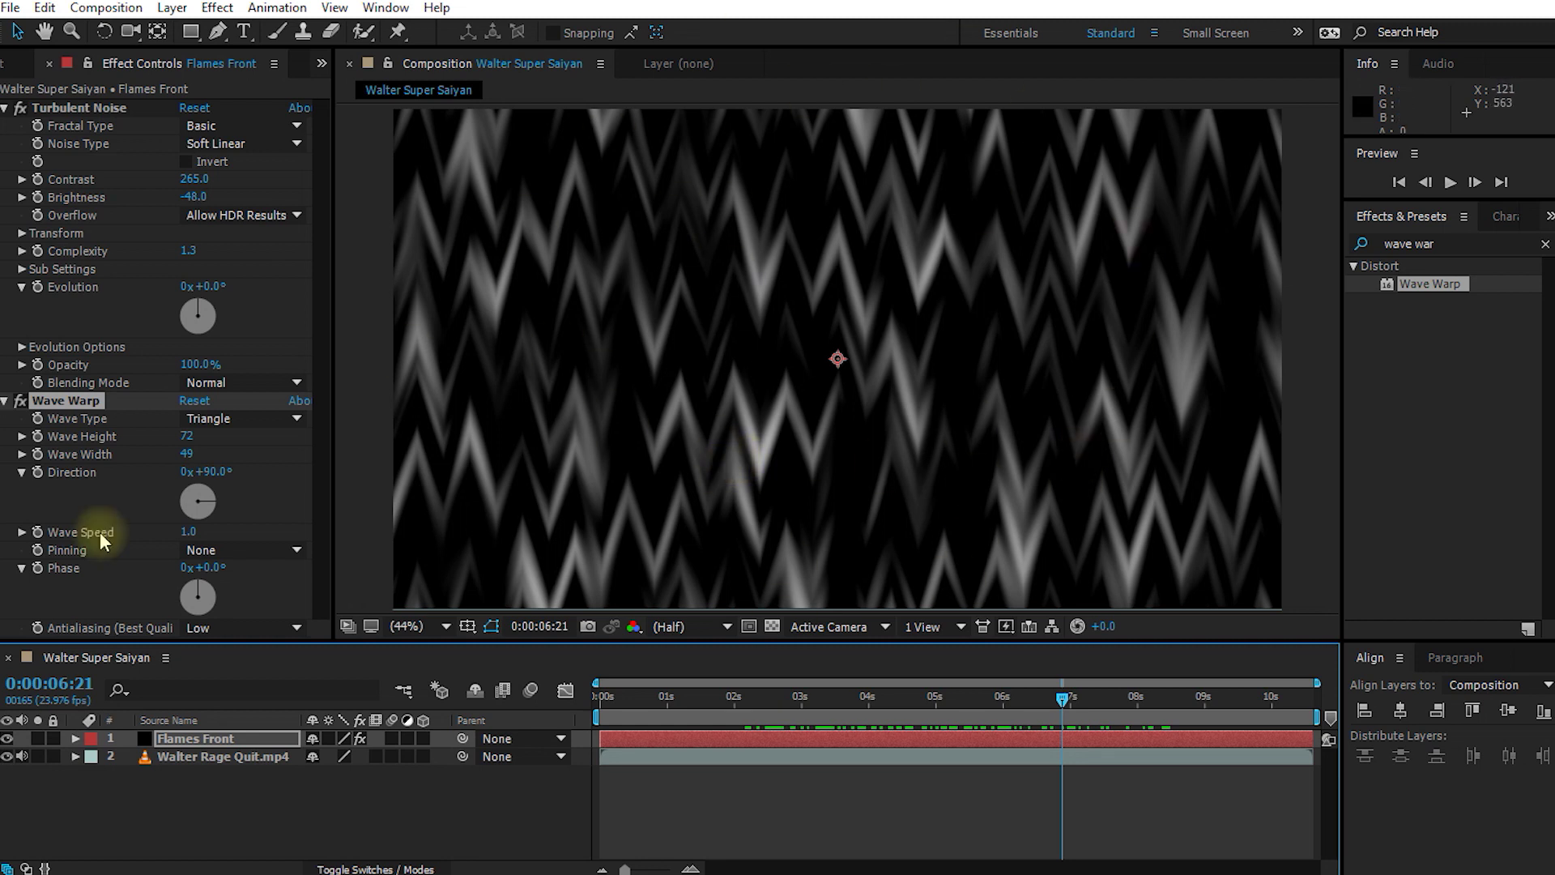
{"action": "left_click", "coordinate": [45, 402]}
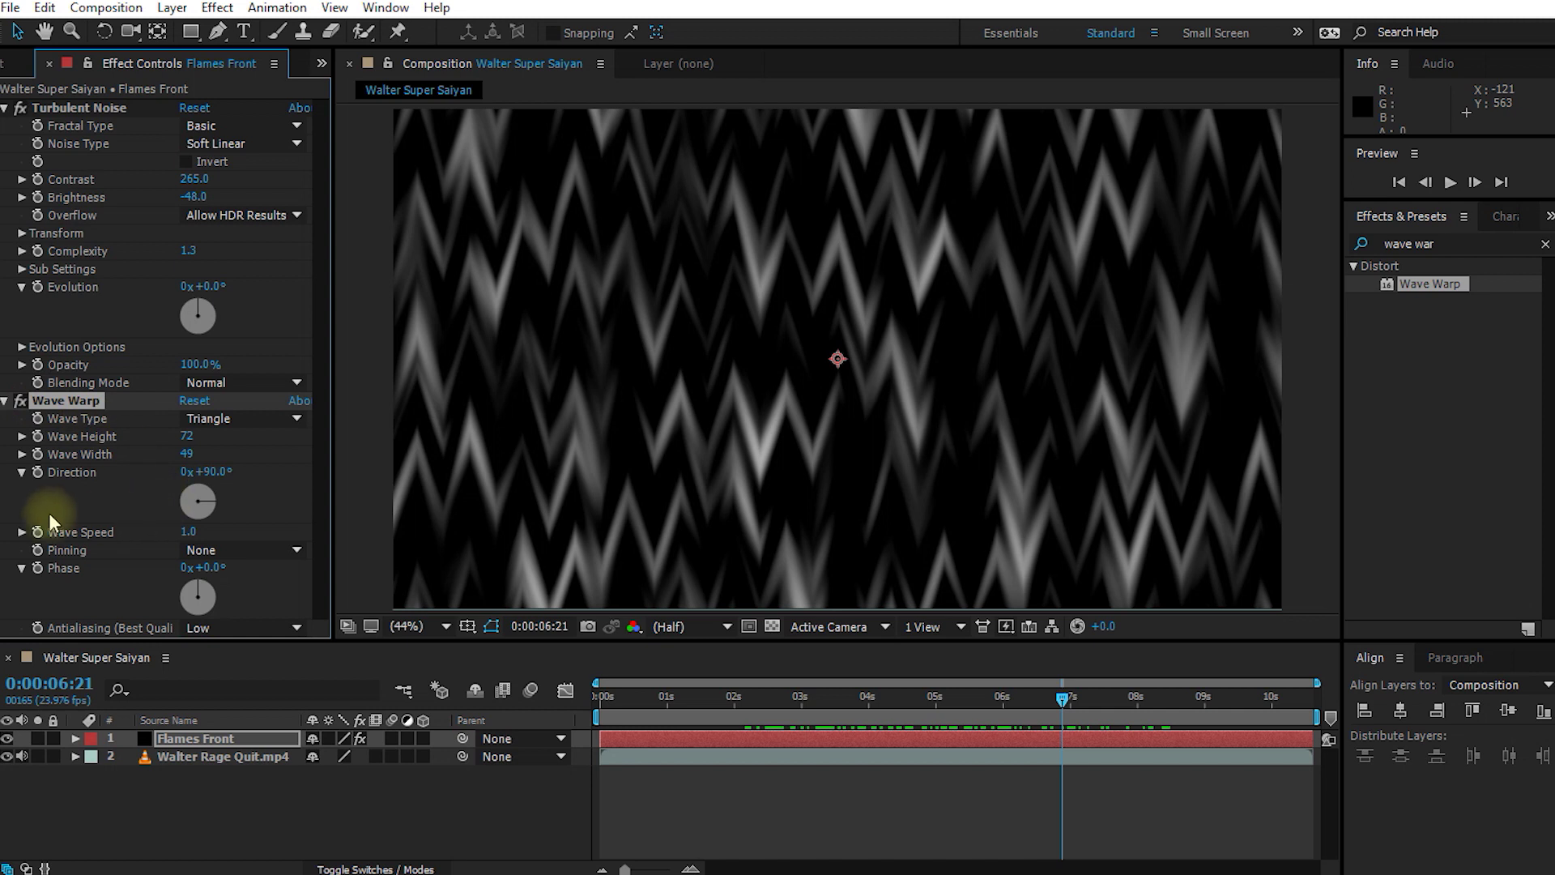
{"action": "left_click", "coordinate": [188, 532]}
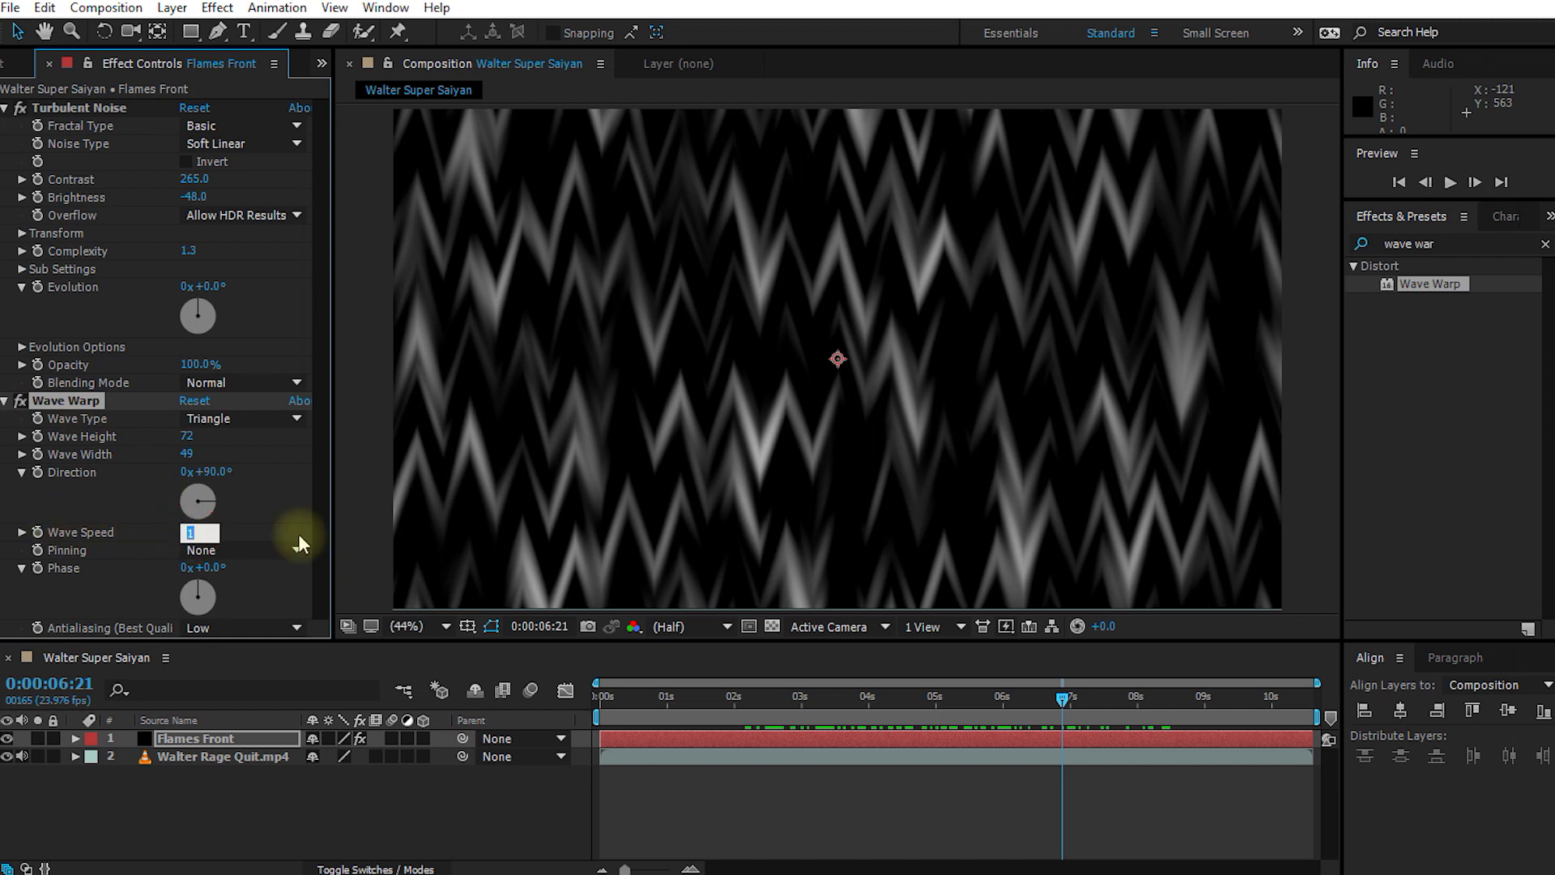
{"action": "type", "text": "0"}
{"action": "key", "text": "Return"}
{"action": "left_click_drag", "start_coordinate": [1072, 718], "coordinate": [895, 718]}
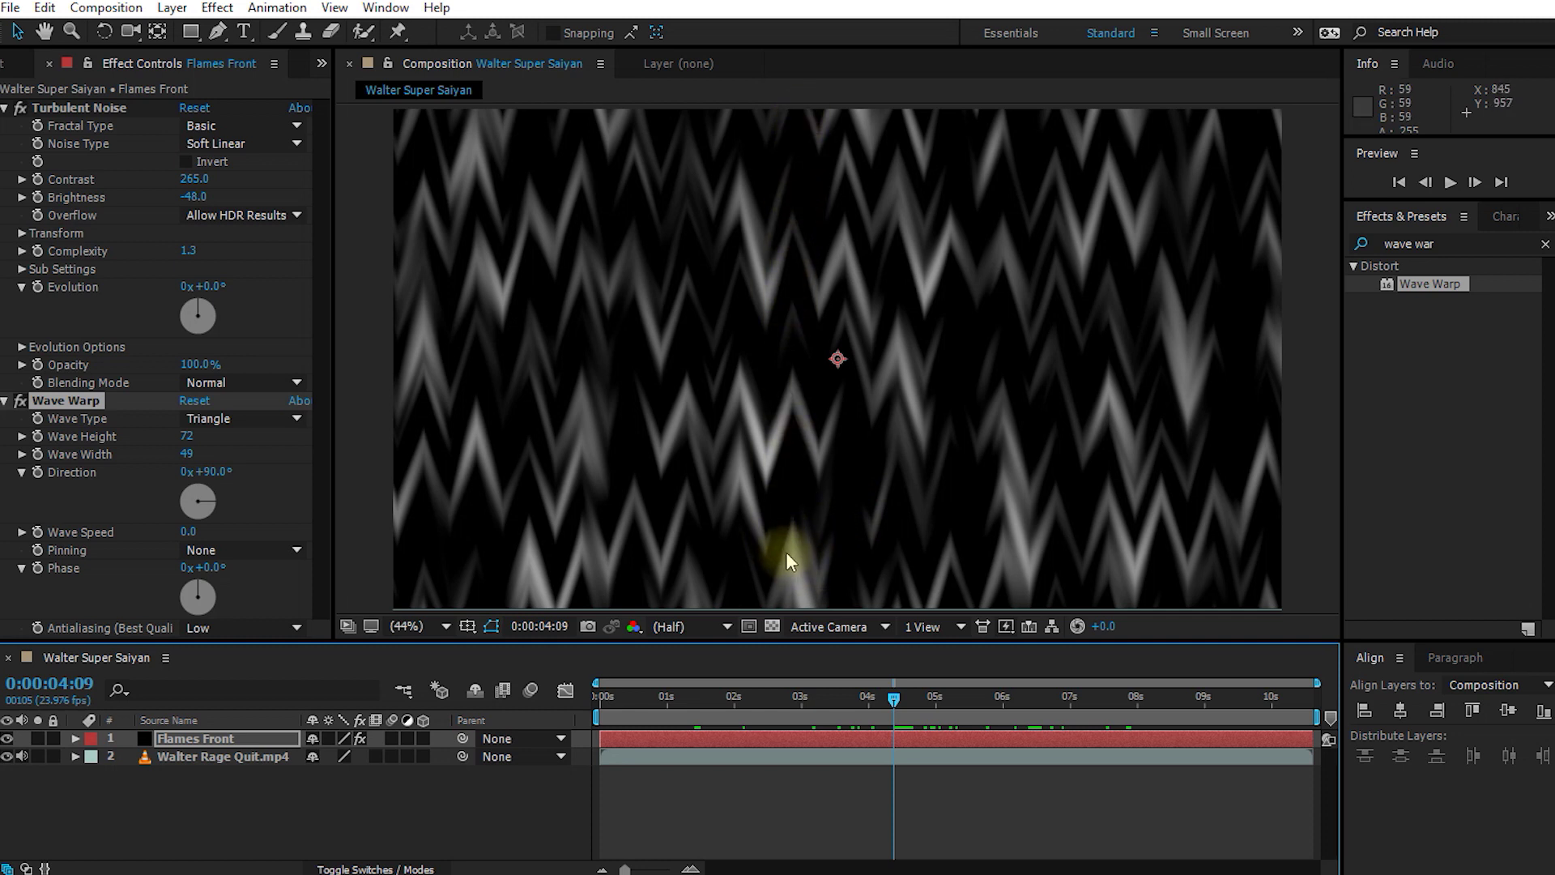
Step: Reveal the Turbulent Noise Transform settings and try shifting the Offset Turbulence values
{"action": "left_click", "coordinate": [22, 234]}
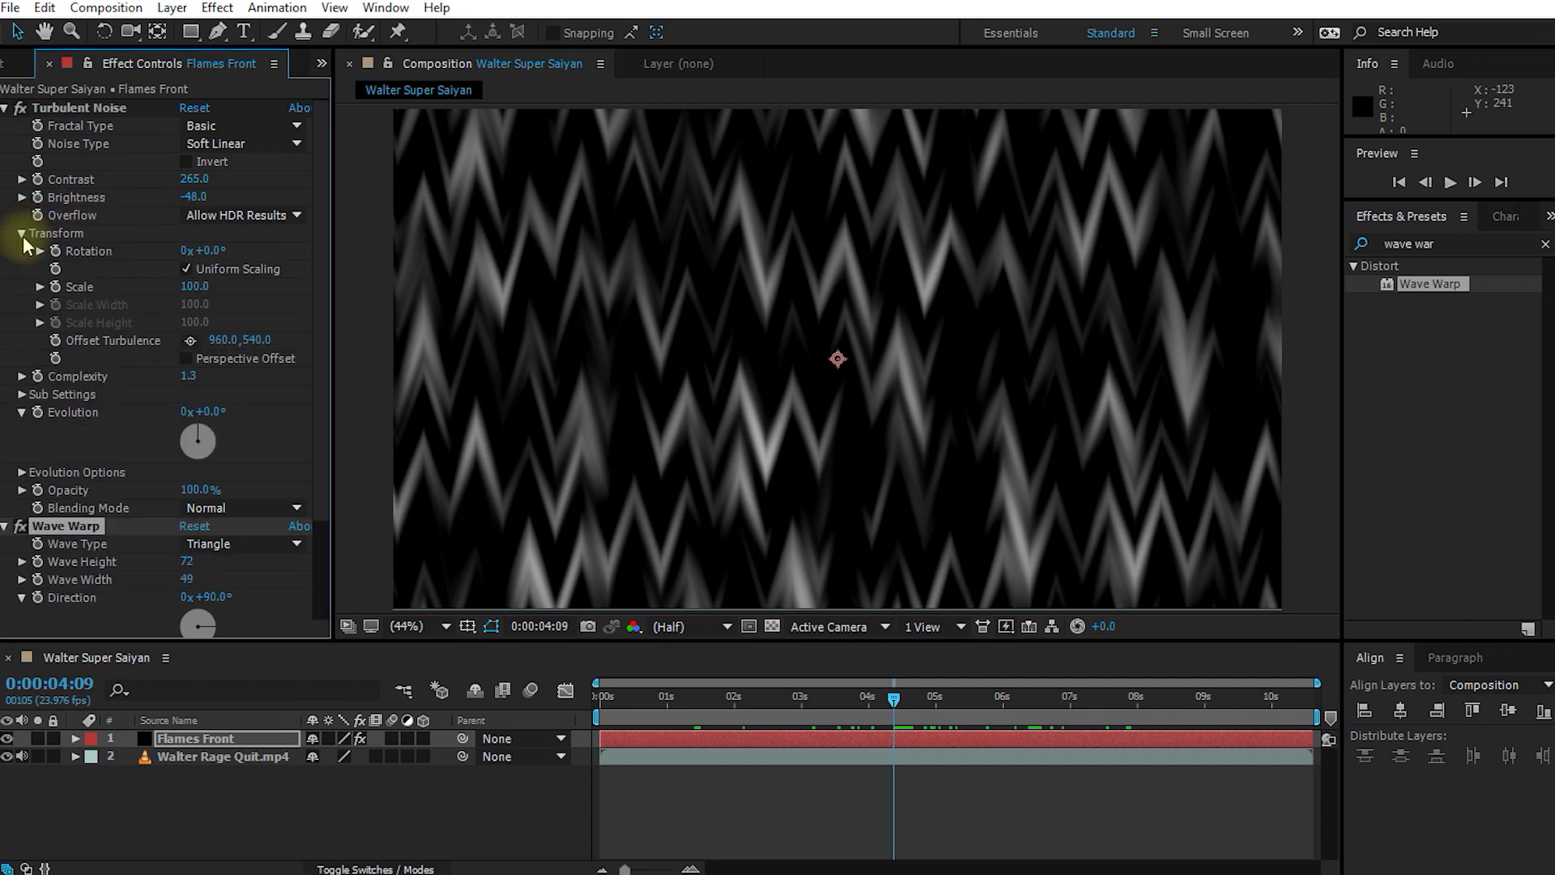
{"action": "left_click_drag", "start_coordinate": [258, 340], "coordinate": [781, 322]}
{"action": "left_click_drag", "start_coordinate": [242, 334], "coordinate": [101, 403]}
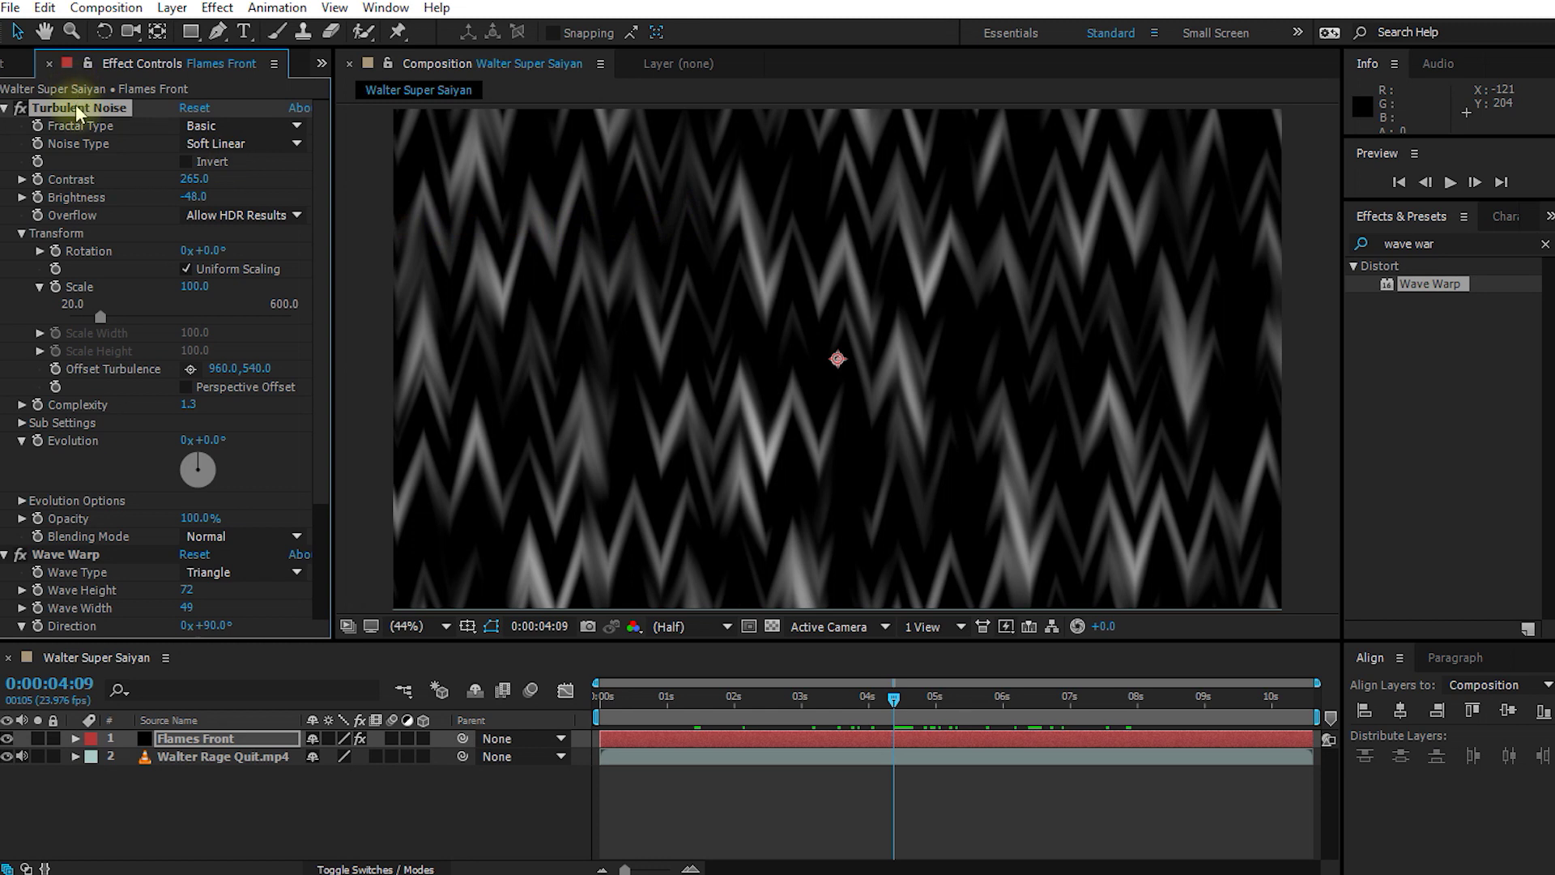
Step: Add the expression [value[0], value[1] - time * 2000] to the Offset Turbulence of Turbulent Noise
{"action": "left_click", "coordinate": [55, 369], "text": "alt"}
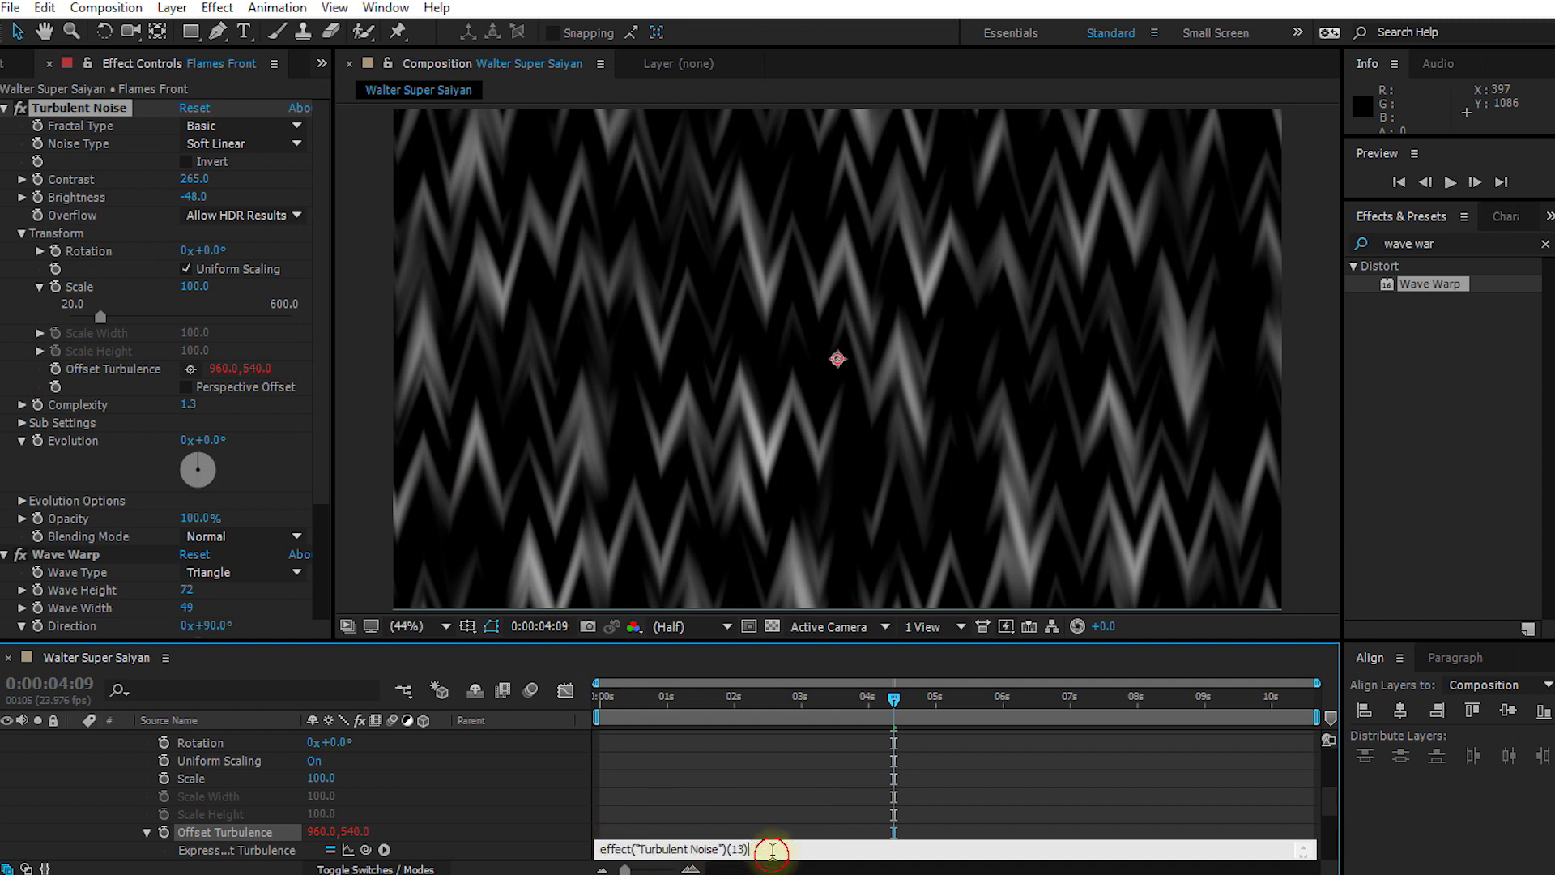
{"action": "key", "text": "BackSpace"}
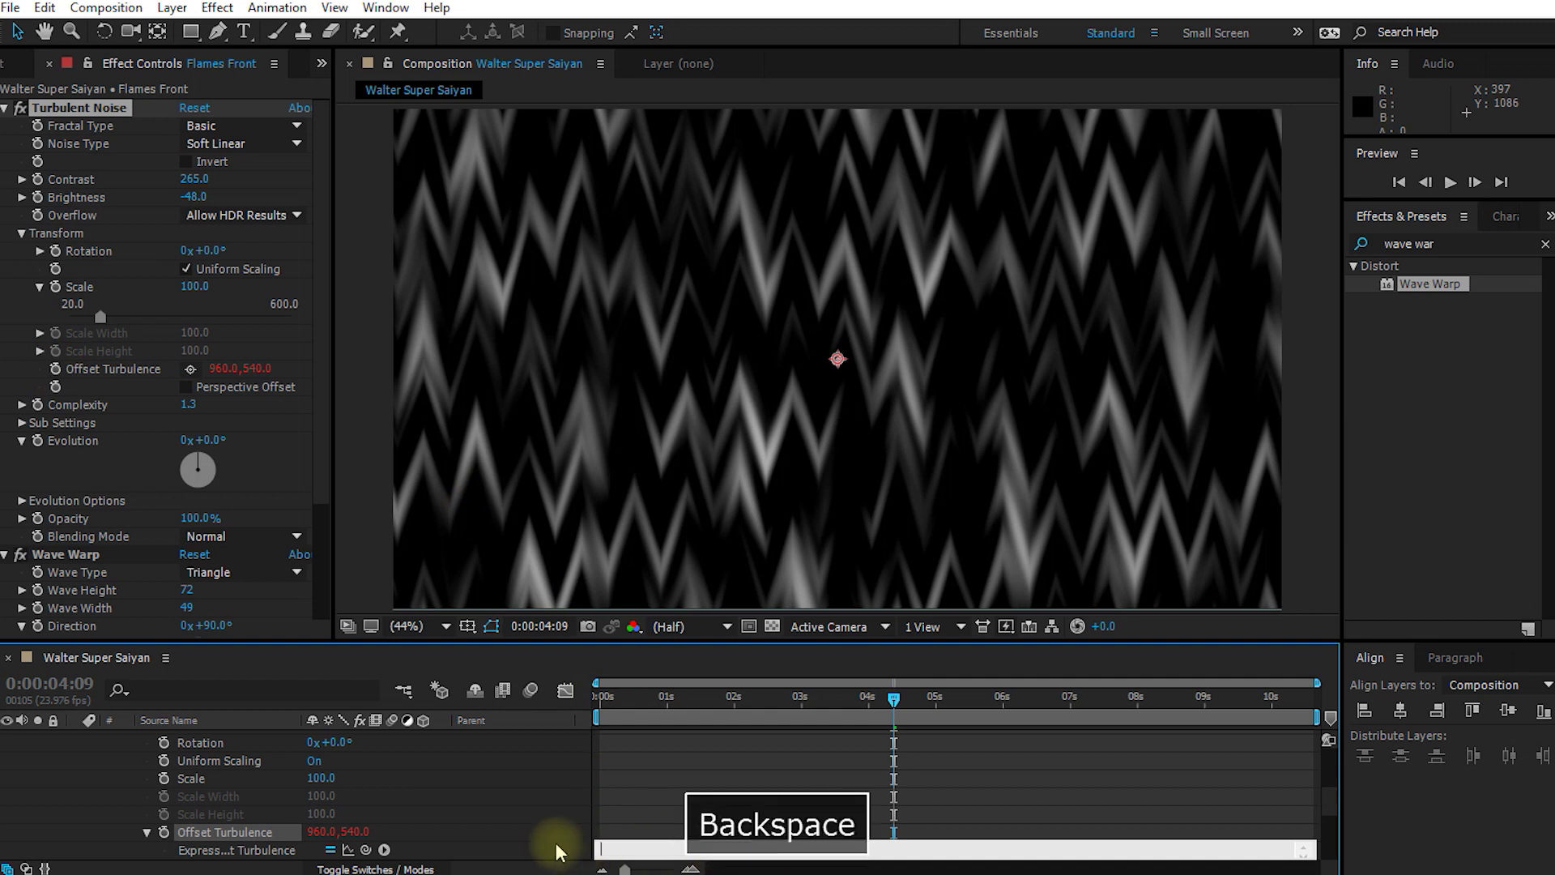
{"action": "type", "text": "["}
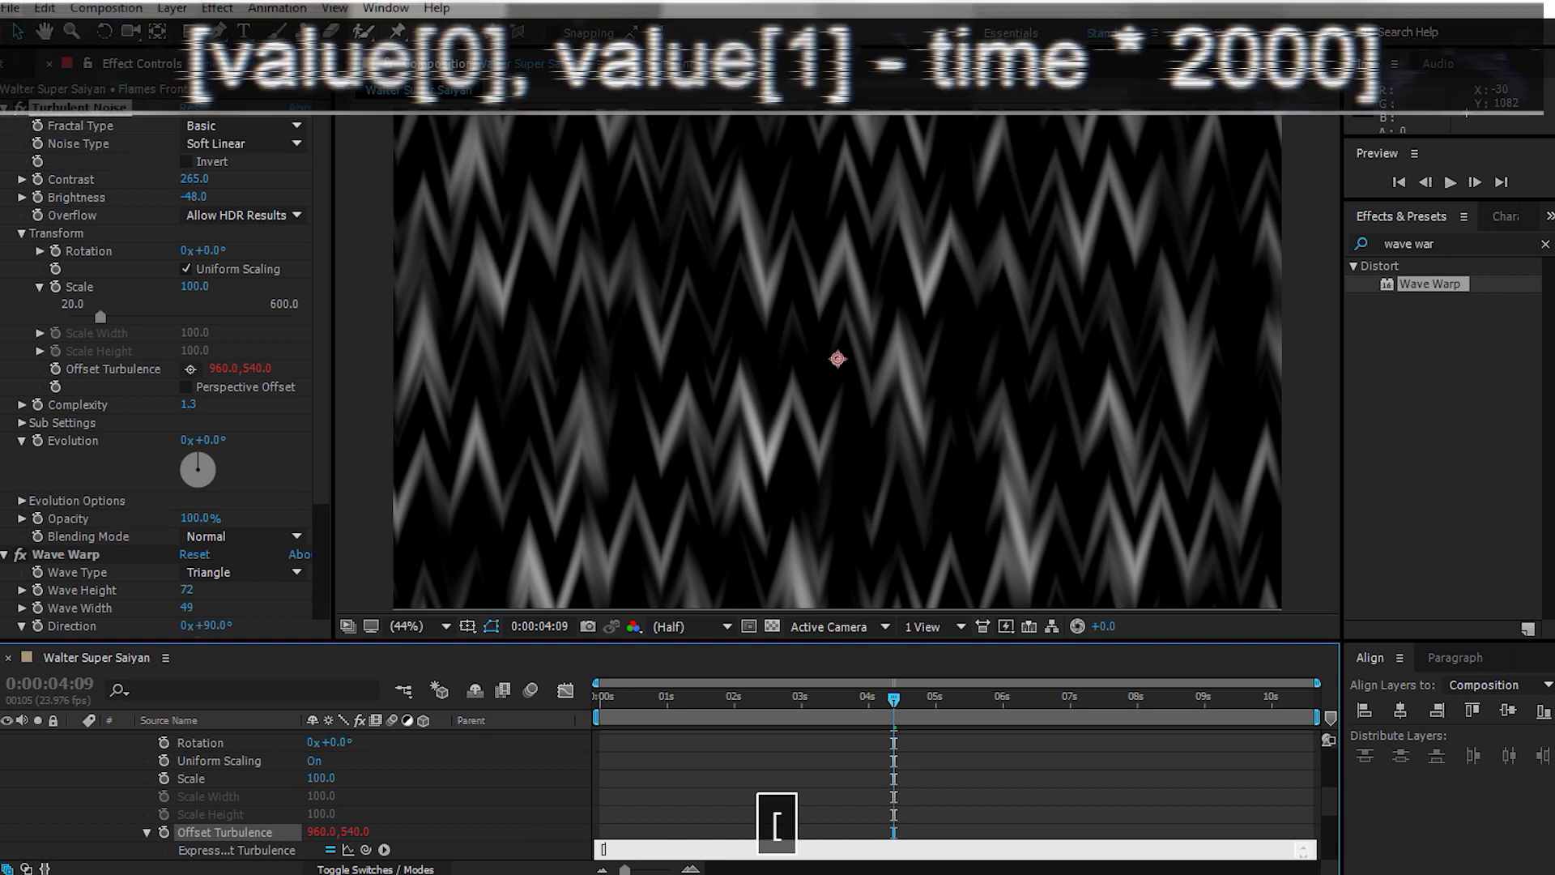
{"action": "type", "text": "value[0], "}
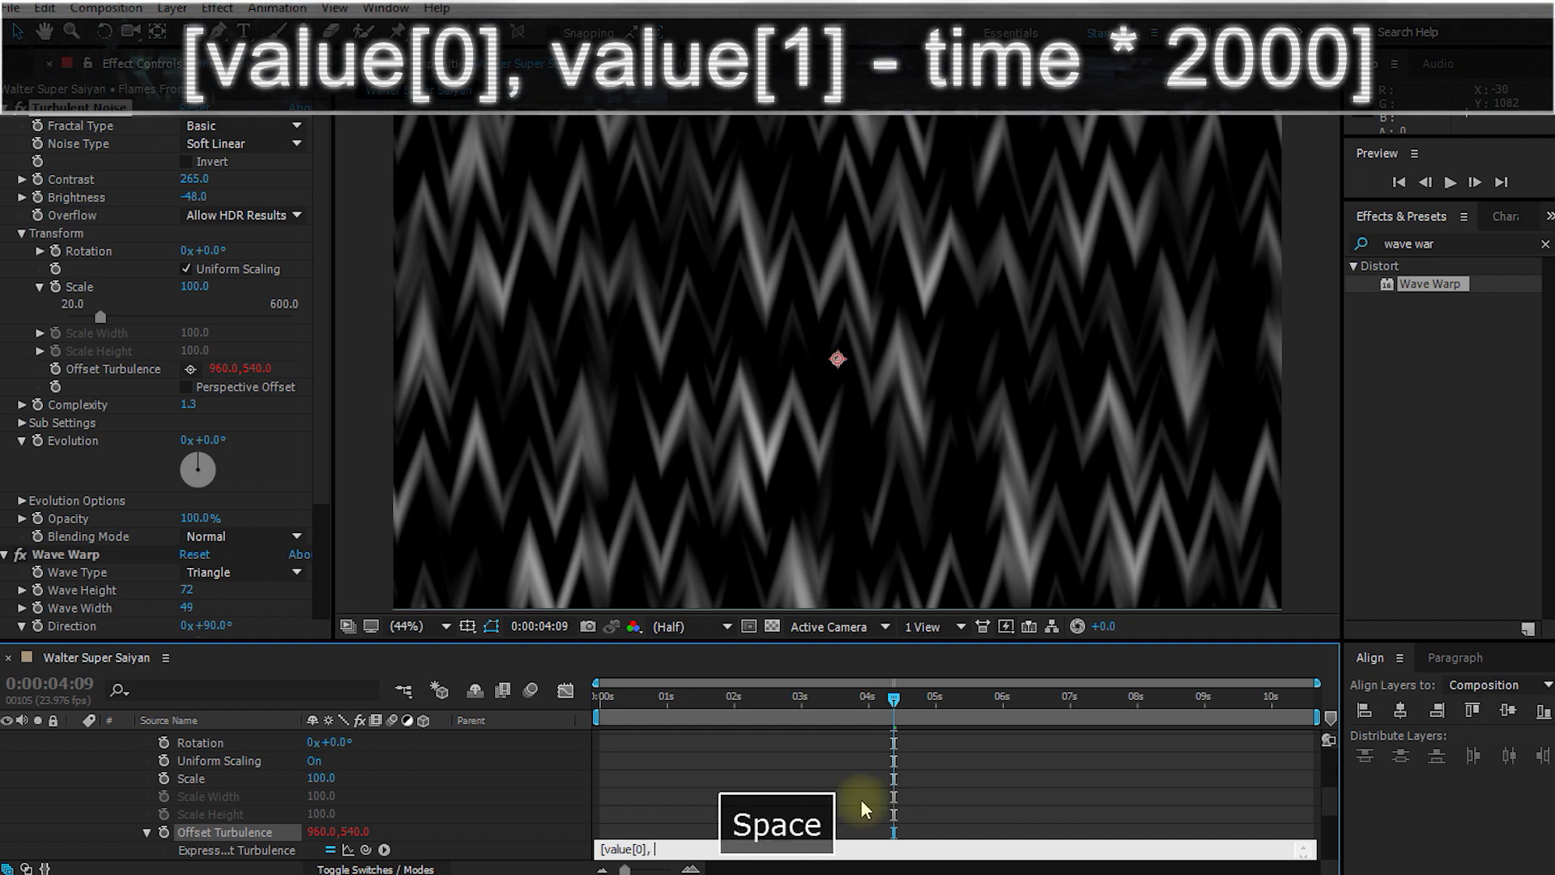
{"action": "type", "text": "value["}
{"action": "type", "text": "1] "}
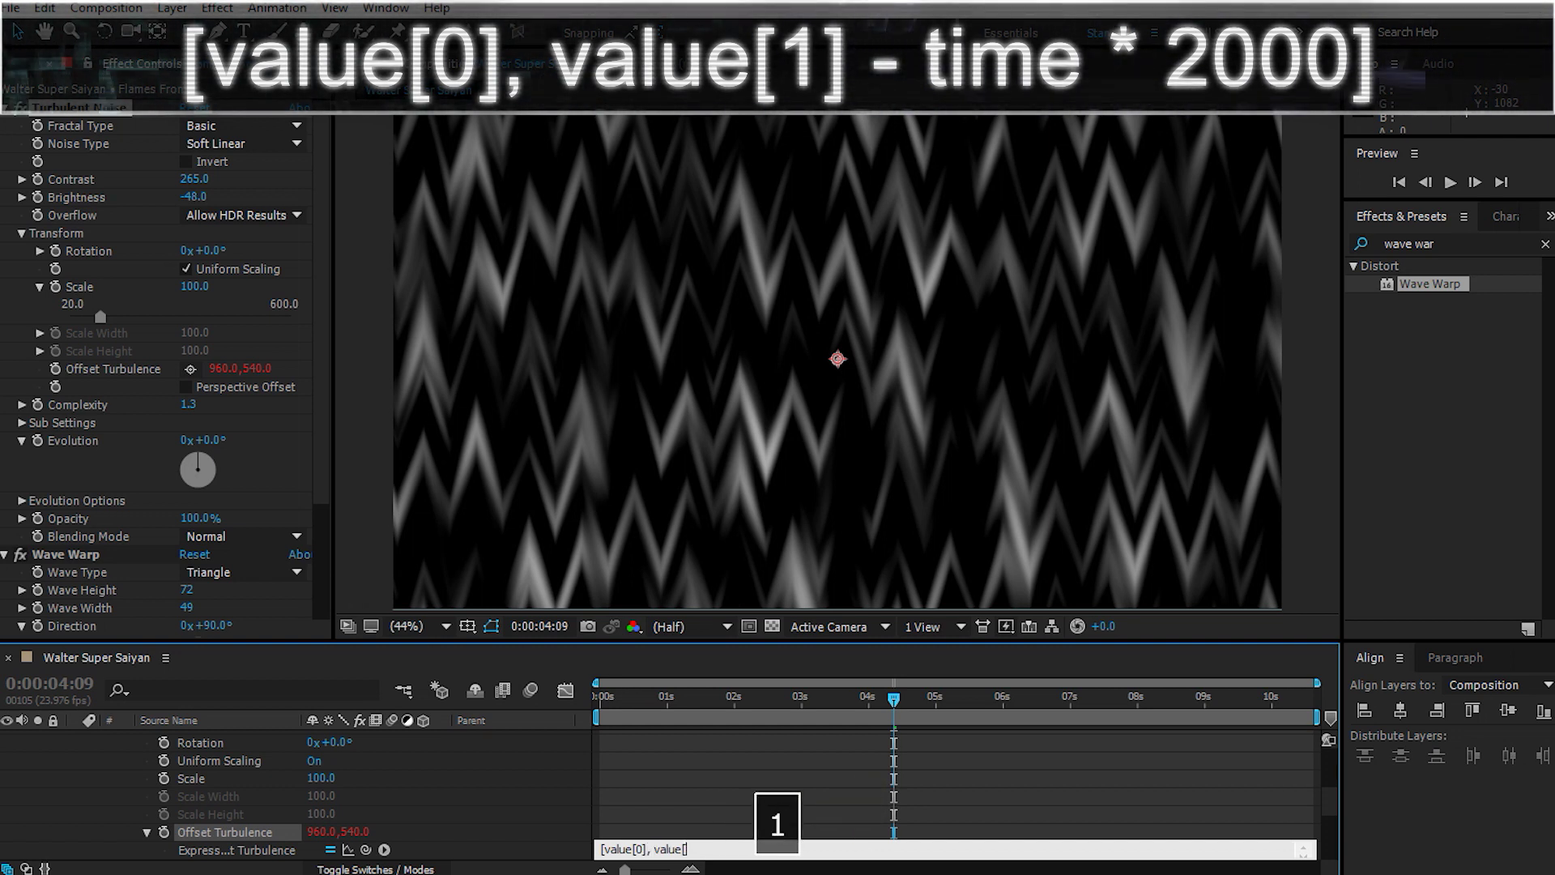
{"action": "type", "text": "- time * 2000"}
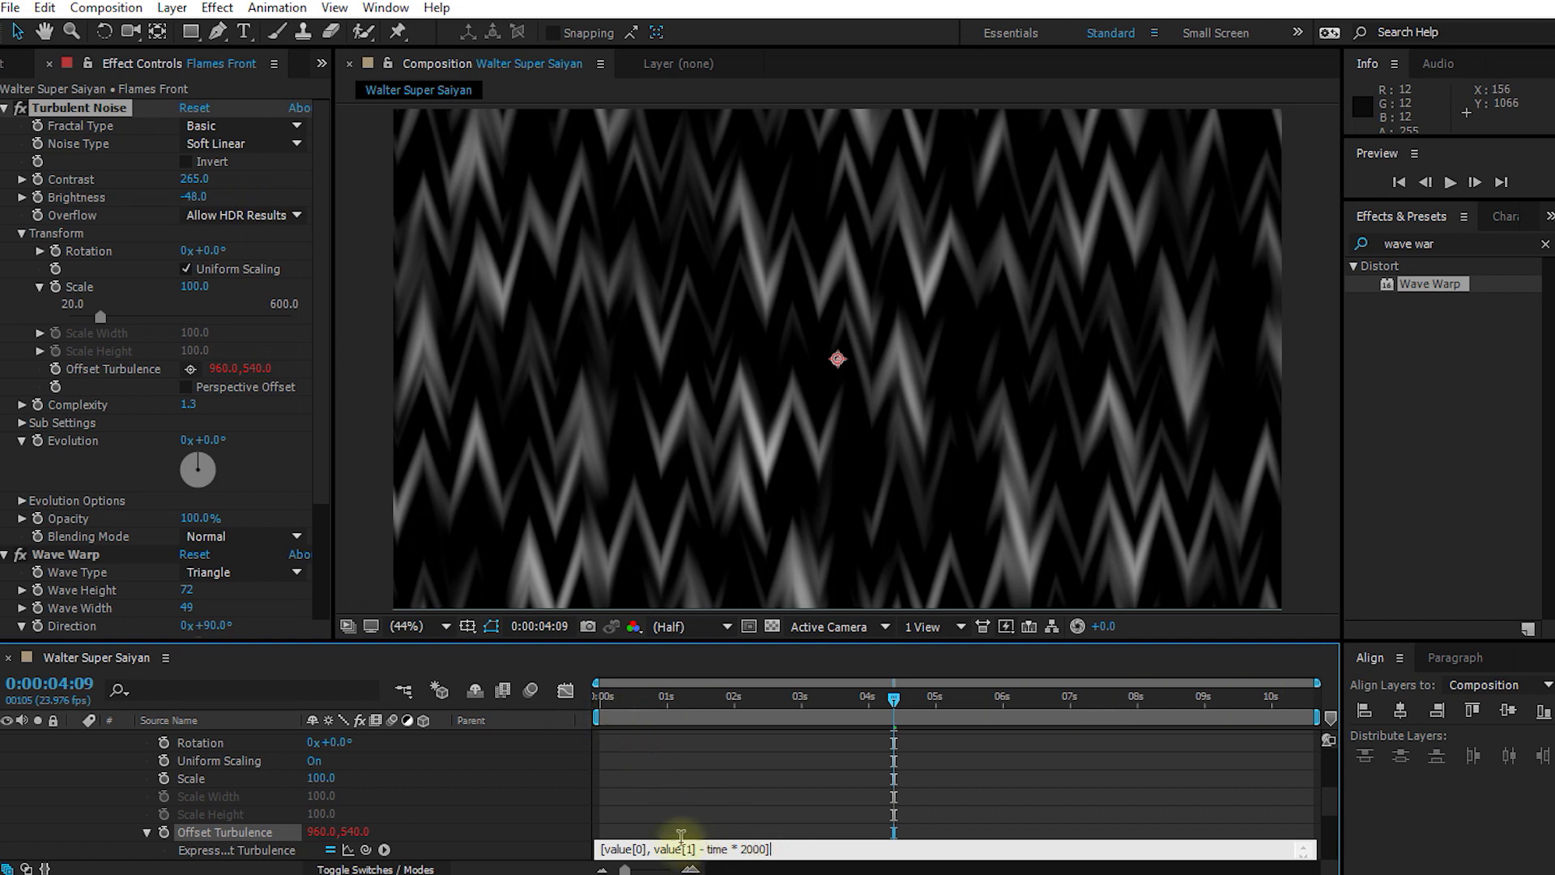
{"action": "left_click", "coordinate": [849, 769]}
Step: Preview the moving noise from 0:00:02:12, and park the playhead at 0:00:03:22
{"action": "key", "text": "shift+Page_Up"}
{"action": "key", "text": "shift+Page_Up"}
{"action": "key", "text": "shift+Page_Up"}
{"action": "key", "text": "shift+Page_Up"}
{"action": "key", "text": "Page_Up"}
{"action": "key", "text": "Page_Up"}
{"action": "key", "text": "Page_Up"}
{"action": "key", "text": "Page_Up"}
{"action": "key", "text": "Page_Up"}
{"action": "key", "text": "space"}
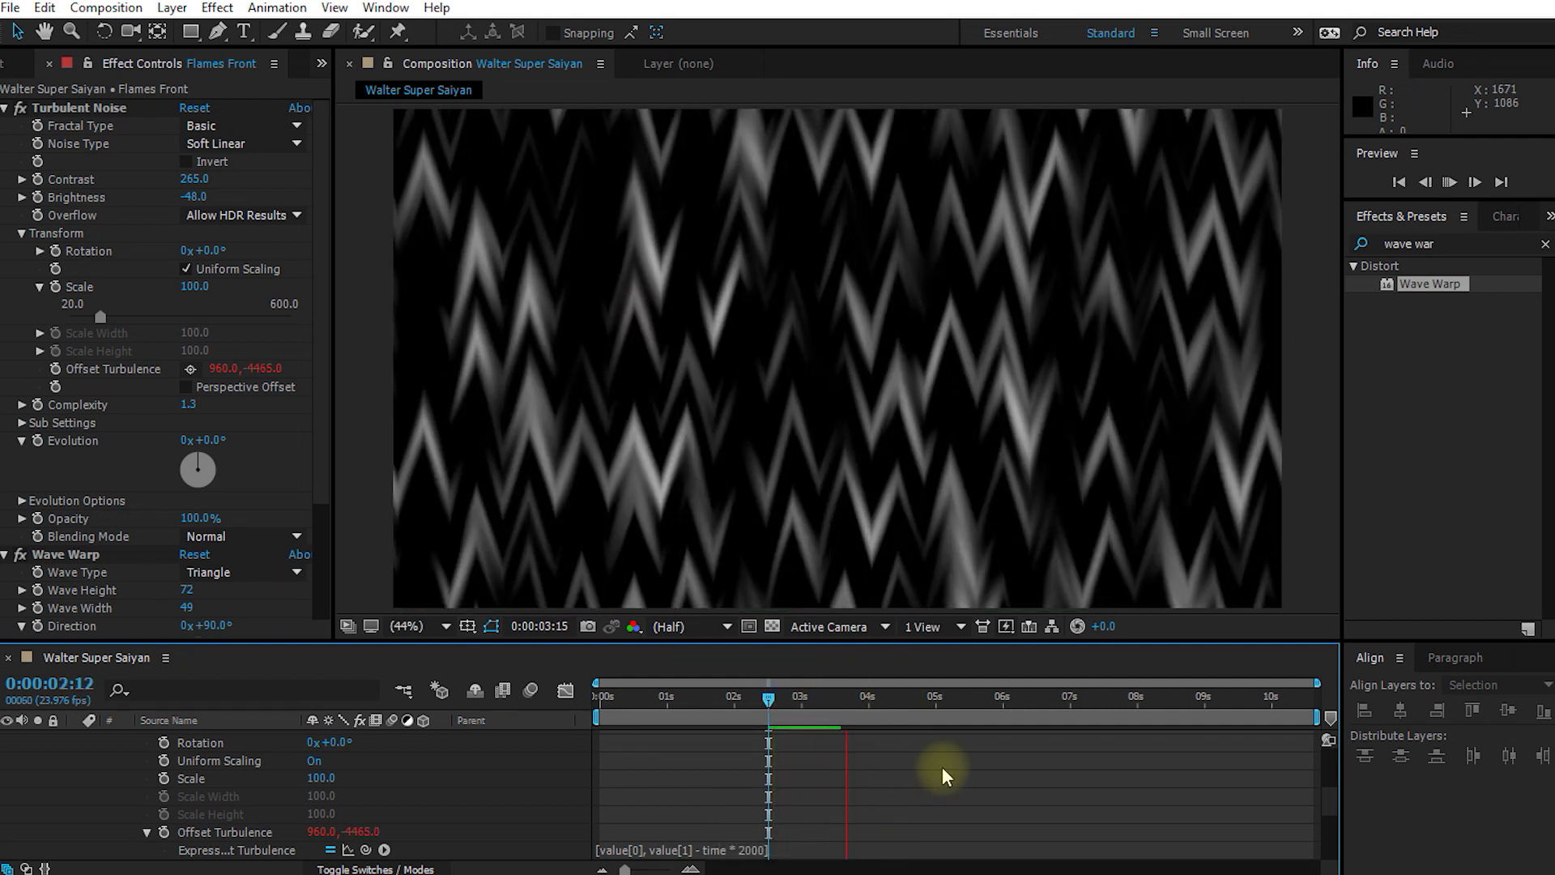
{"action": "key", "text": "space"}
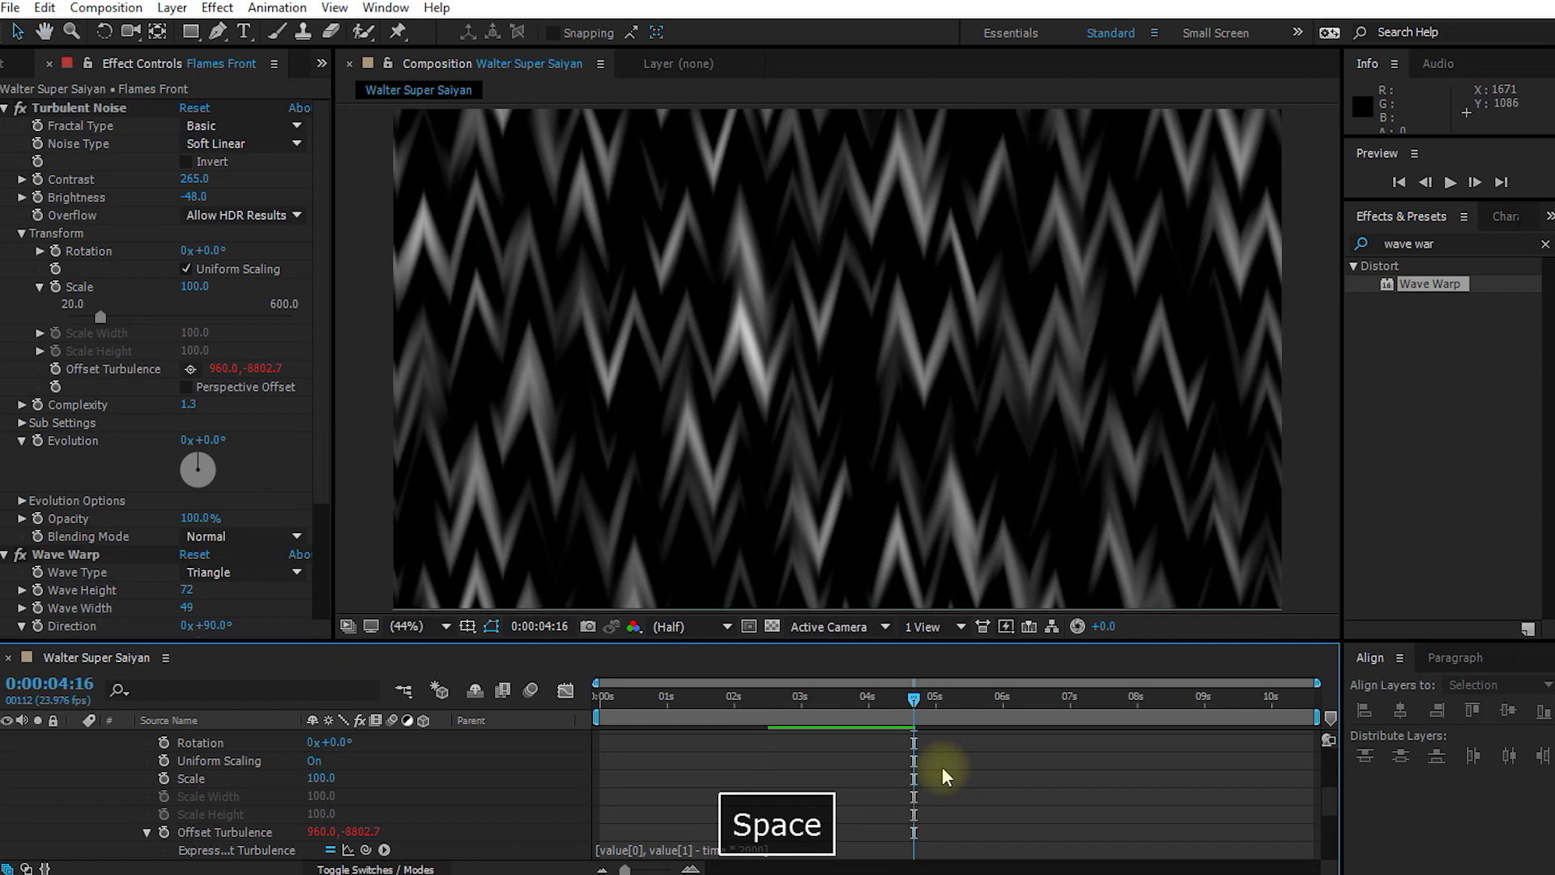
{"action": "left_click_drag", "start_coordinate": [919, 697], "coordinate": [863, 704]}
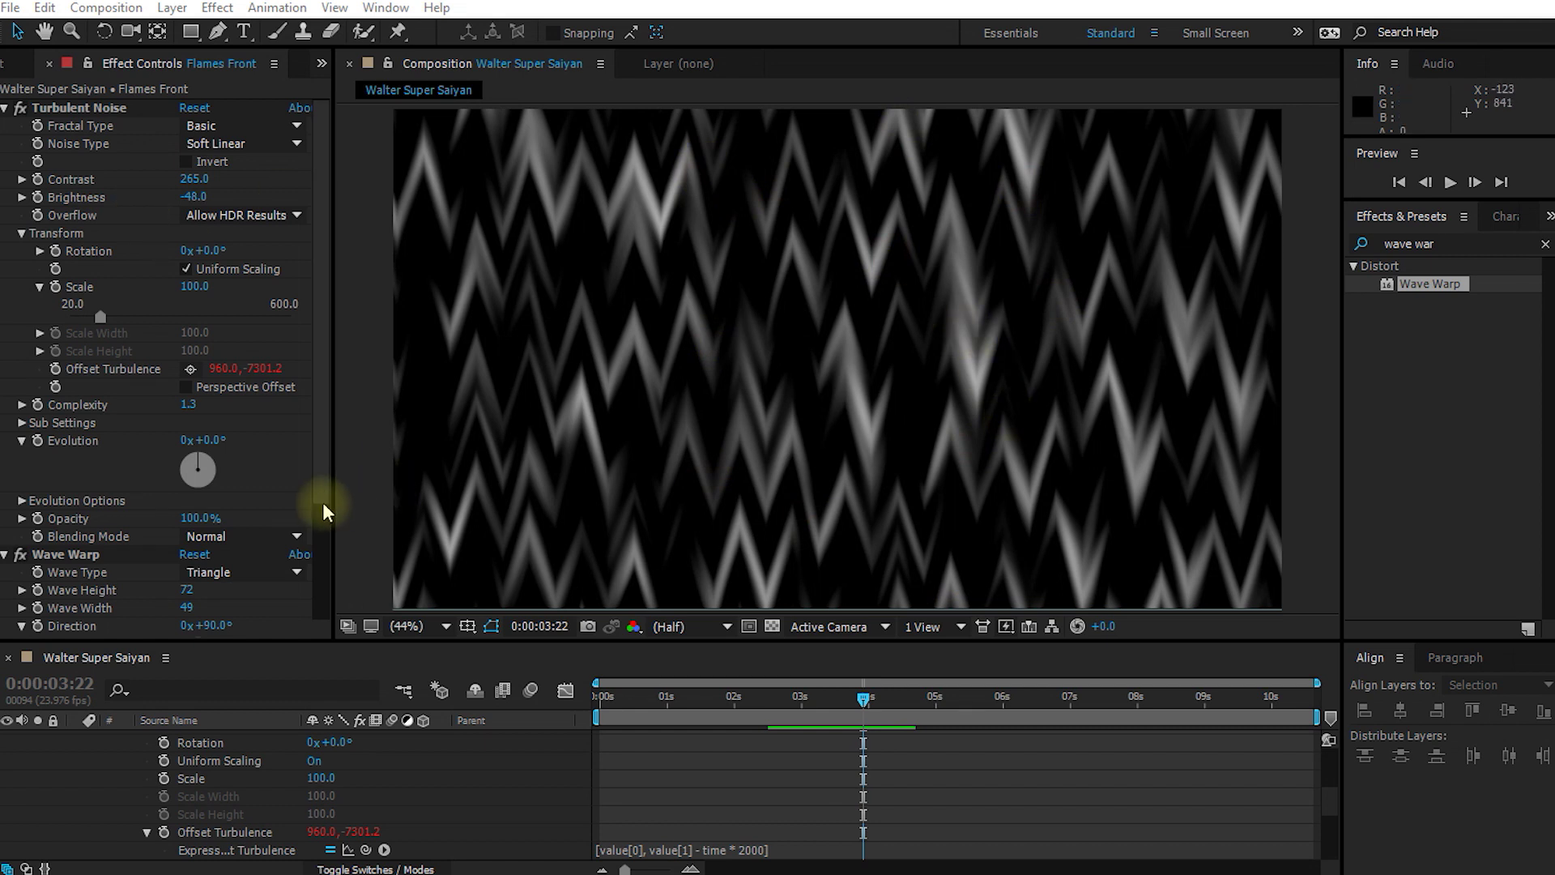
Step: Try rotating the Evolution of Turbulent Noise, and undo the change
{"action": "left_click", "coordinate": [78, 111]}
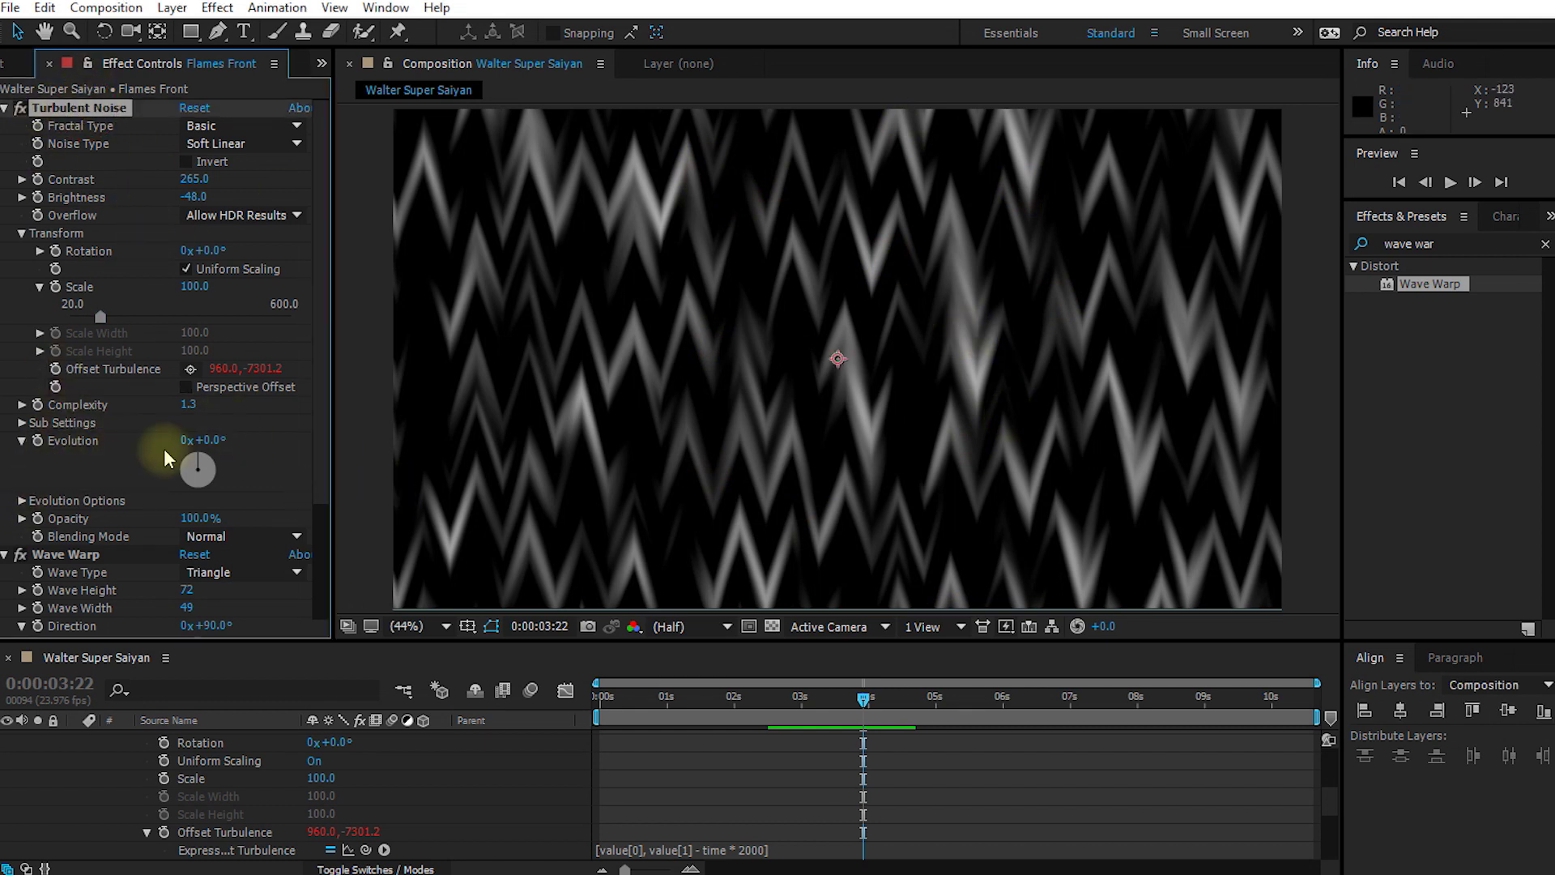
{"action": "left_click_drag", "start_coordinate": [219, 450], "coordinate": [361, 451]}
{"action": "key", "text": "ctrl+z"}
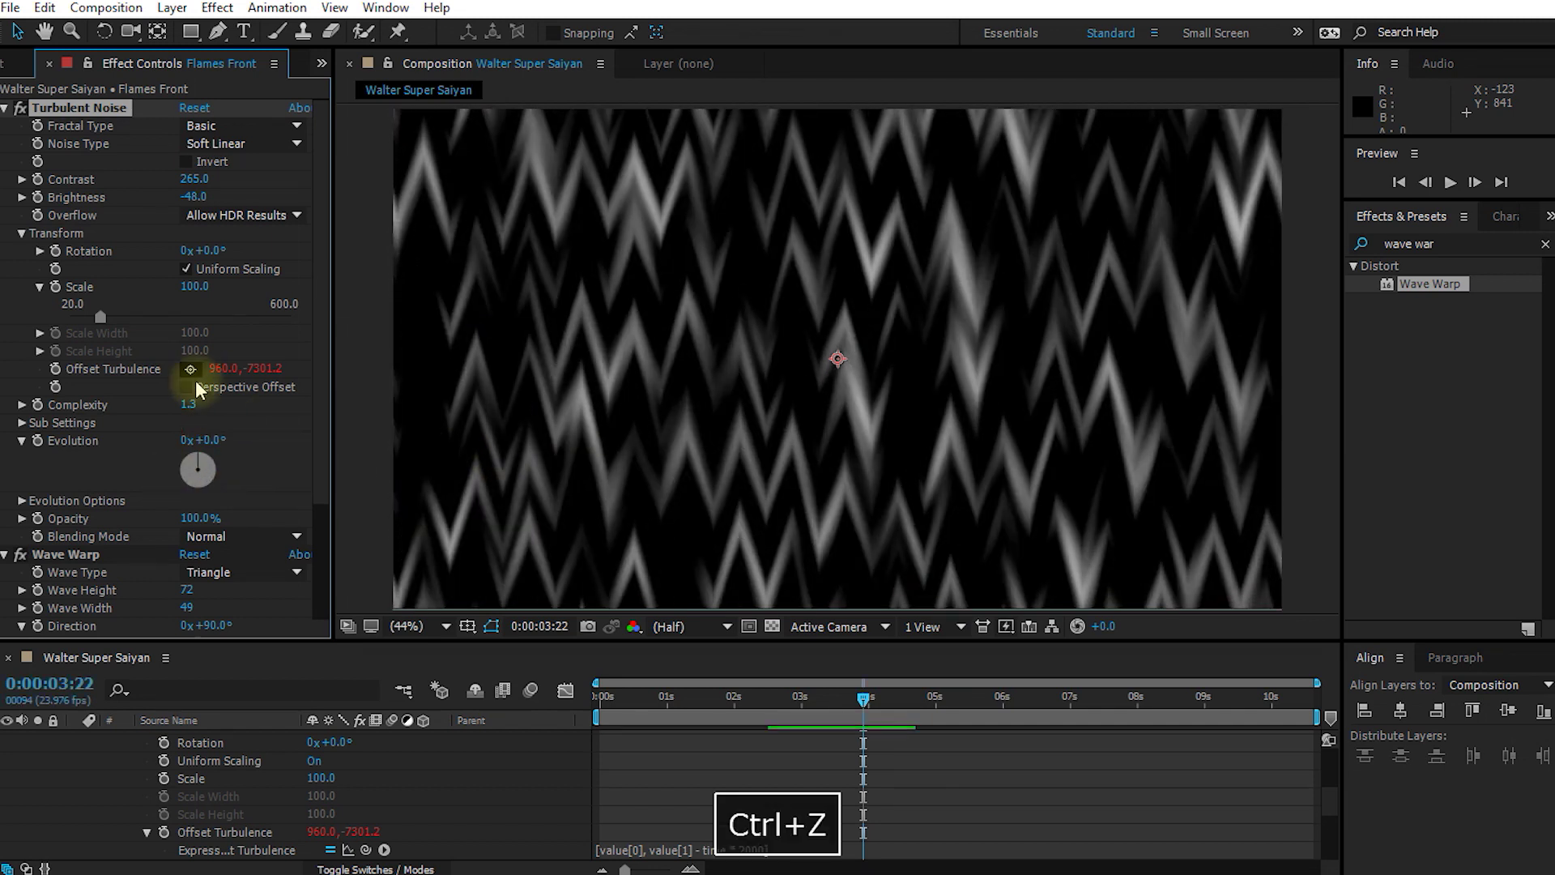
Step: Add the expression time * 1000 to the Evolution of Turbulent Noise, and scrub forward to 0:00:06:06
{"action": "left_click", "coordinate": [37, 442], "text": "alt"}
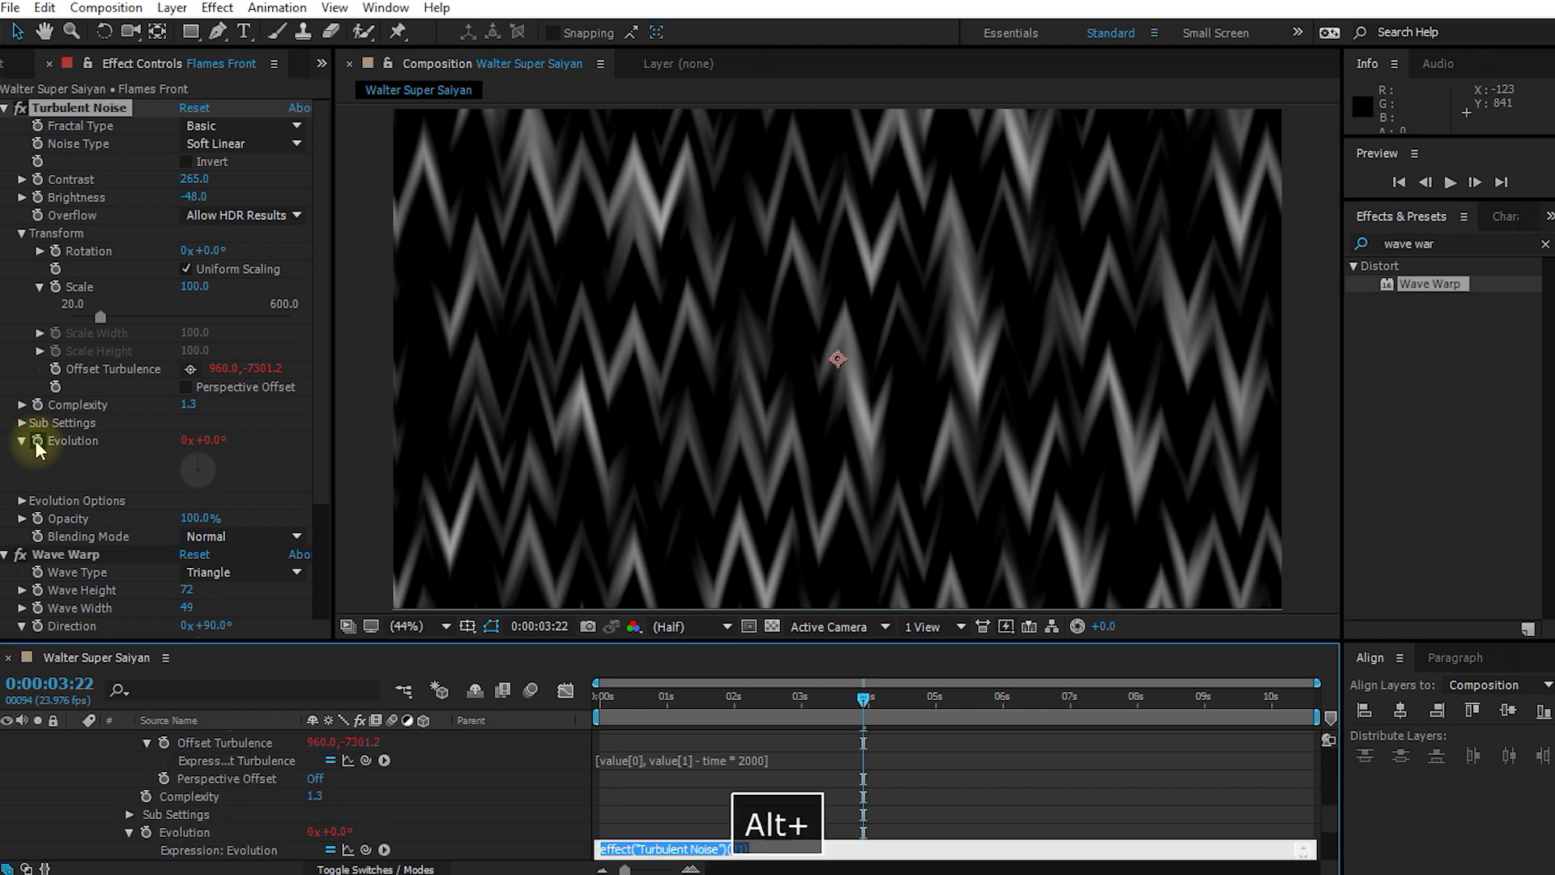
{"action": "type", "text": "time * 1000"}
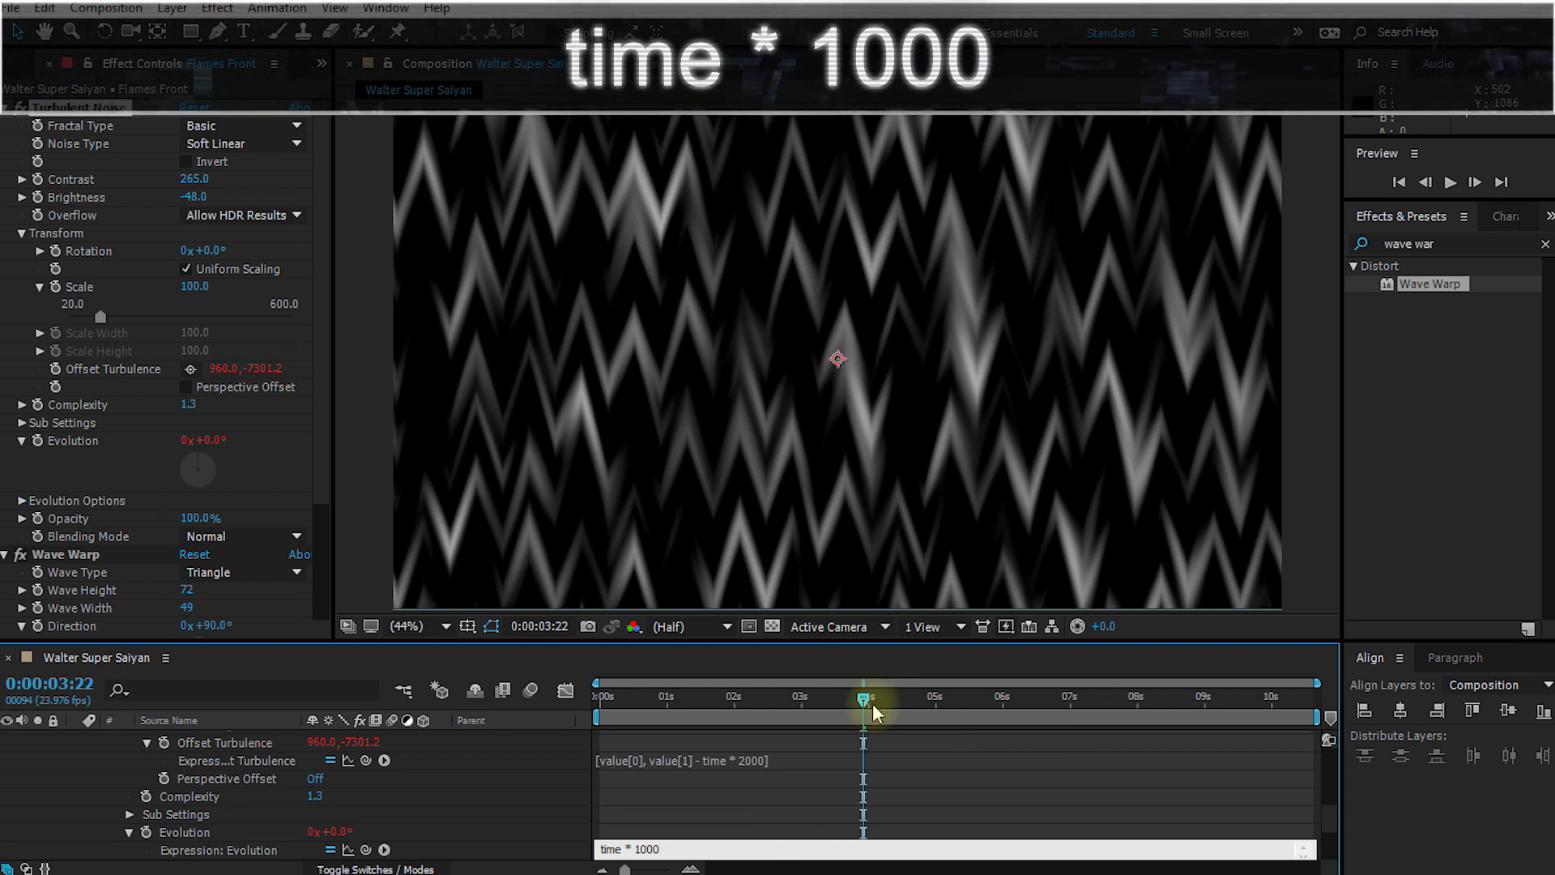
{"action": "left_click", "coordinate": [858, 755]}
{"action": "left_click_drag", "start_coordinate": [871, 710], "coordinate": [1027, 721]}
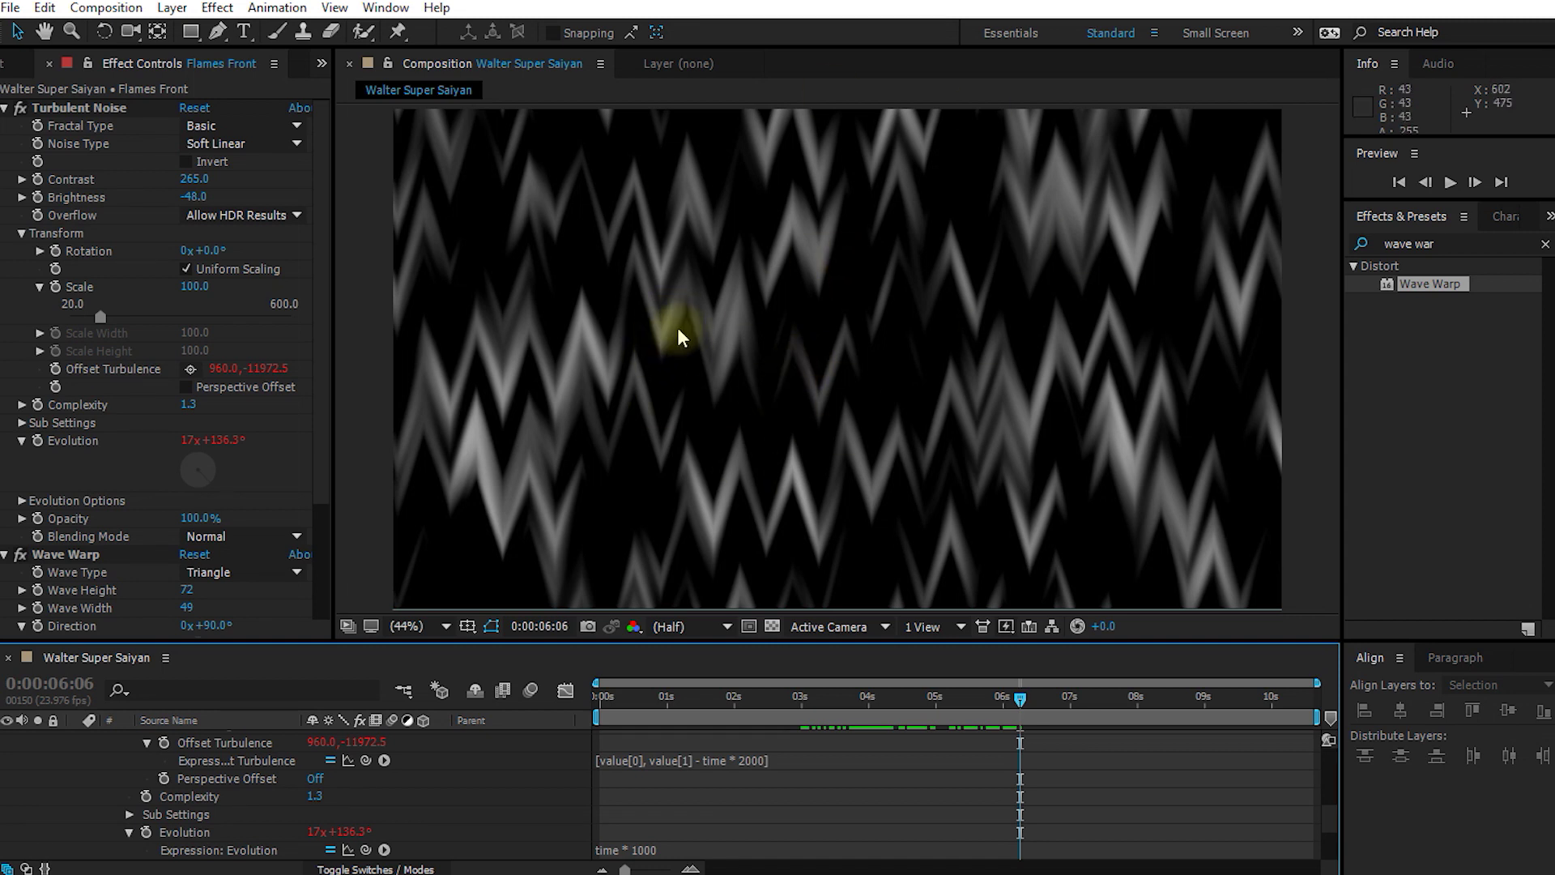
Step: Find the VC Color Vibrance effect and apply it to the Flames Front layer
{"action": "key", "text": "ctrl+5"}
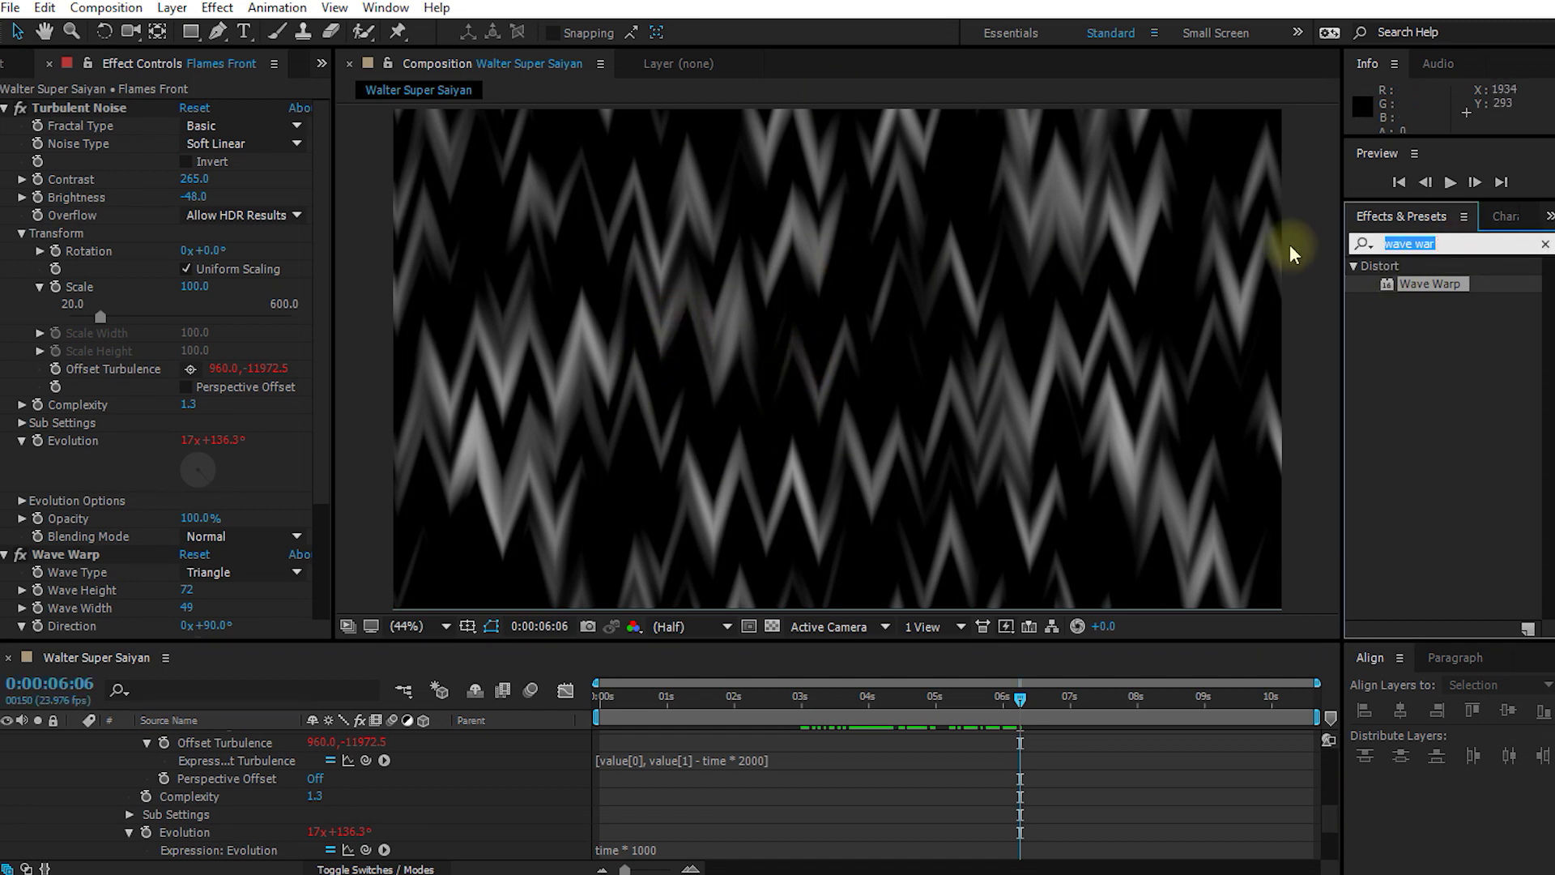
{"action": "type", "text": "vc color"}
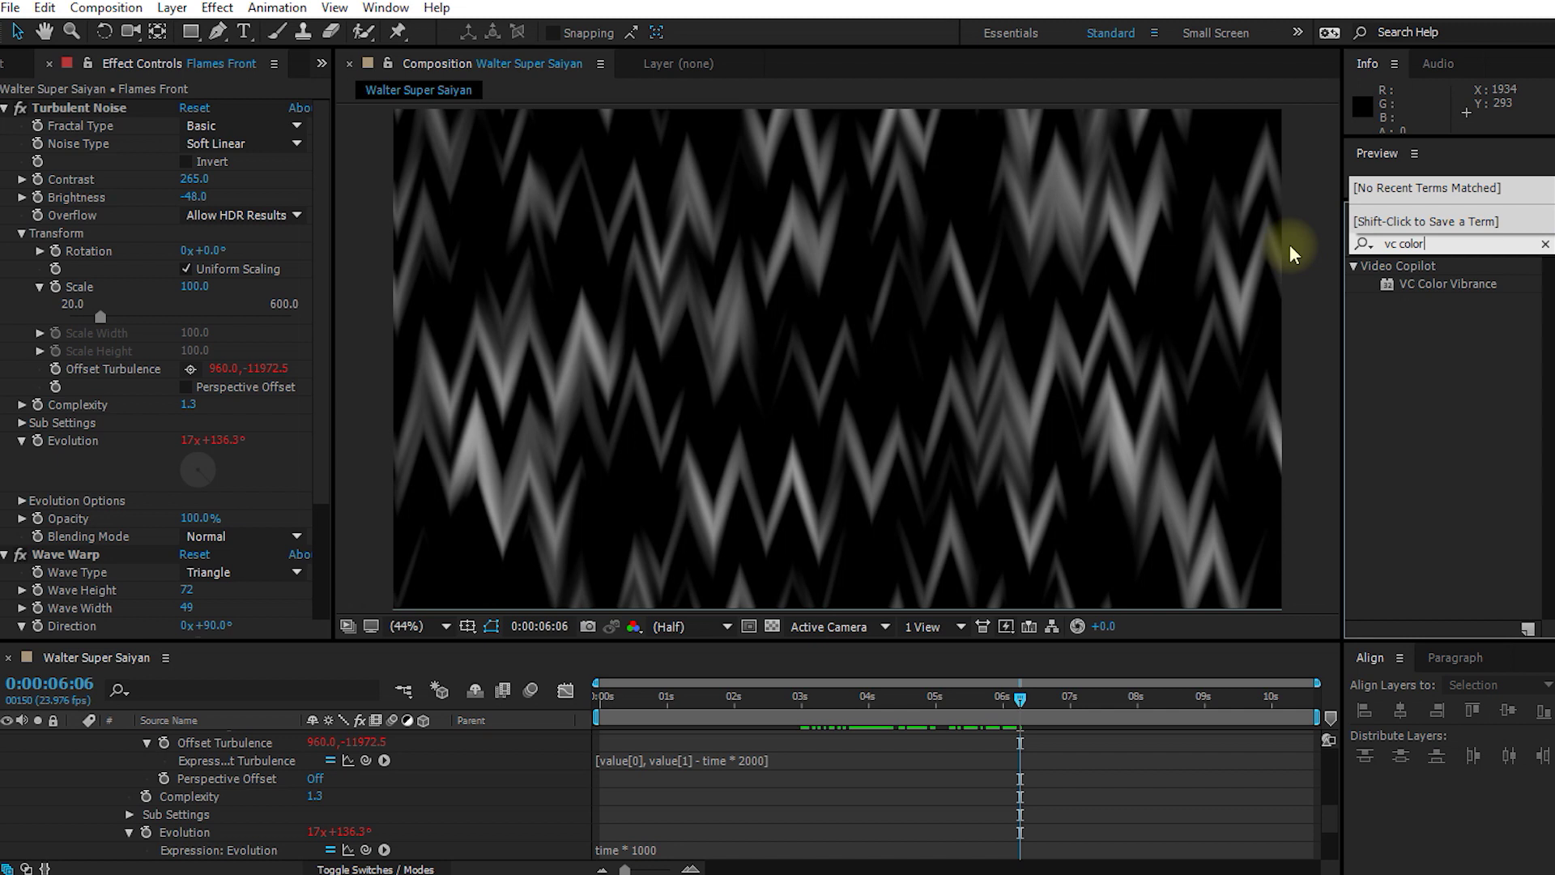
{"action": "key", "text": "Return"}
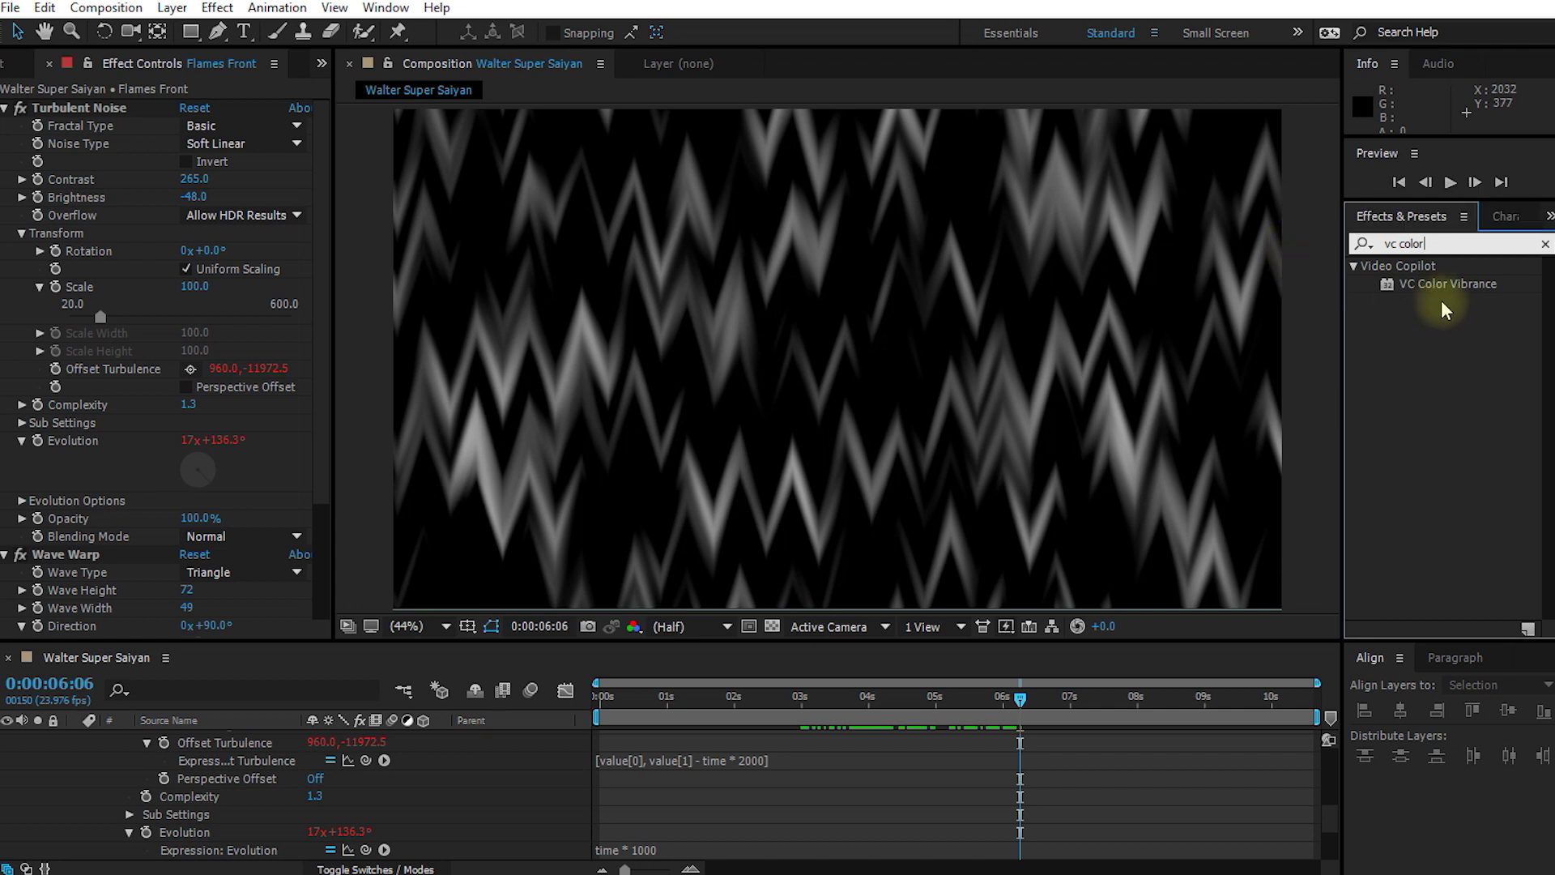
{"action": "left_click_drag", "start_coordinate": [1445, 285], "coordinate": [206, 745]}
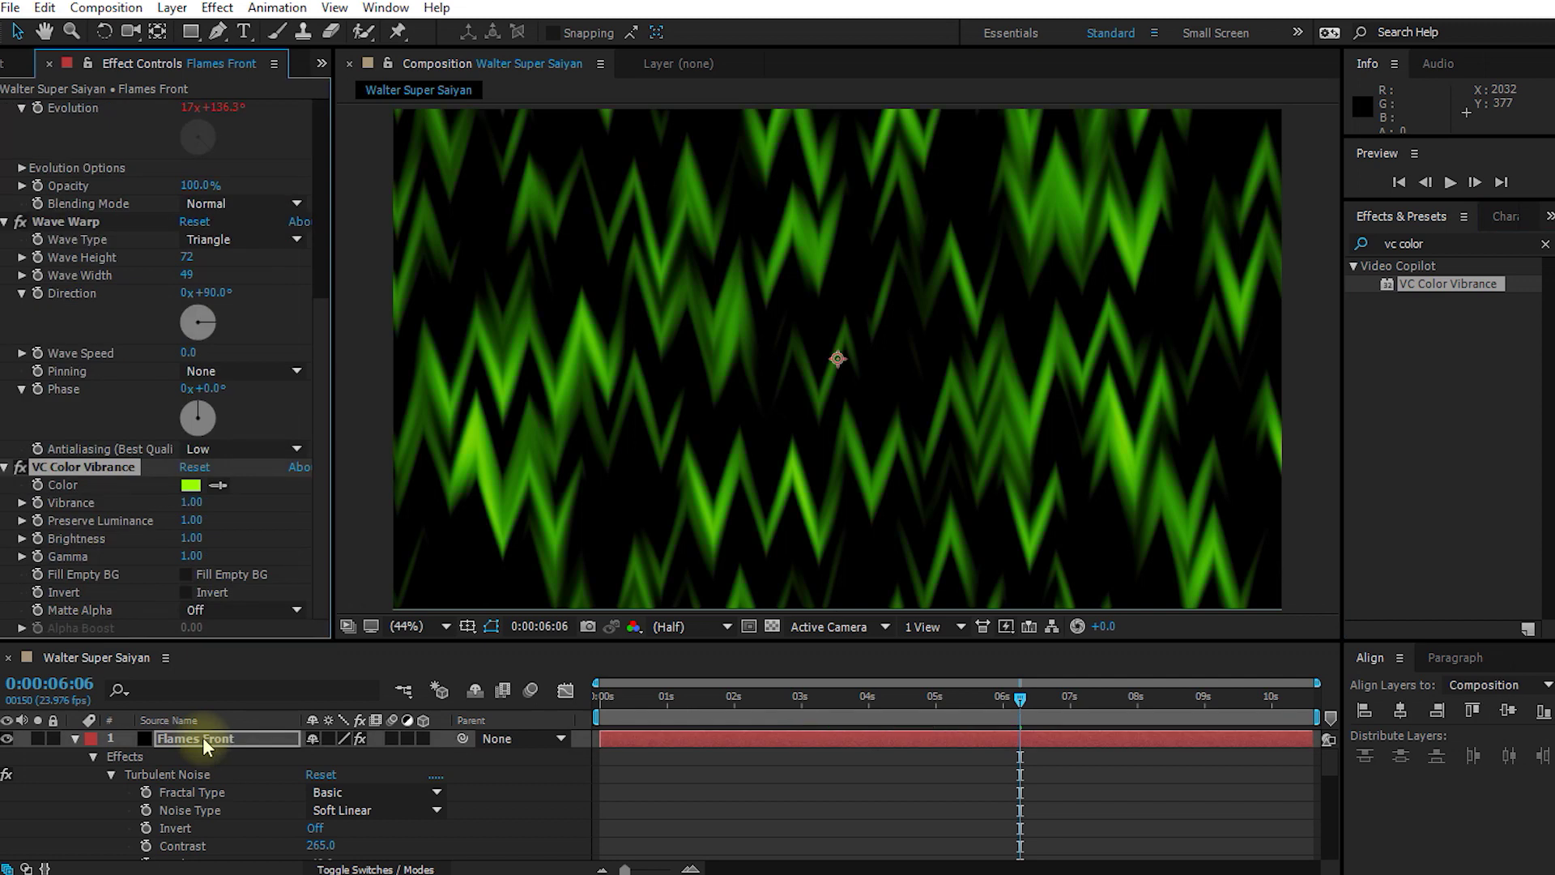
Step: Set the VC Color Vibrance color to light blue 76D3FF, with Vibrance 1.39 and Brightness 1.46
{"action": "left_click", "coordinate": [192, 486]}
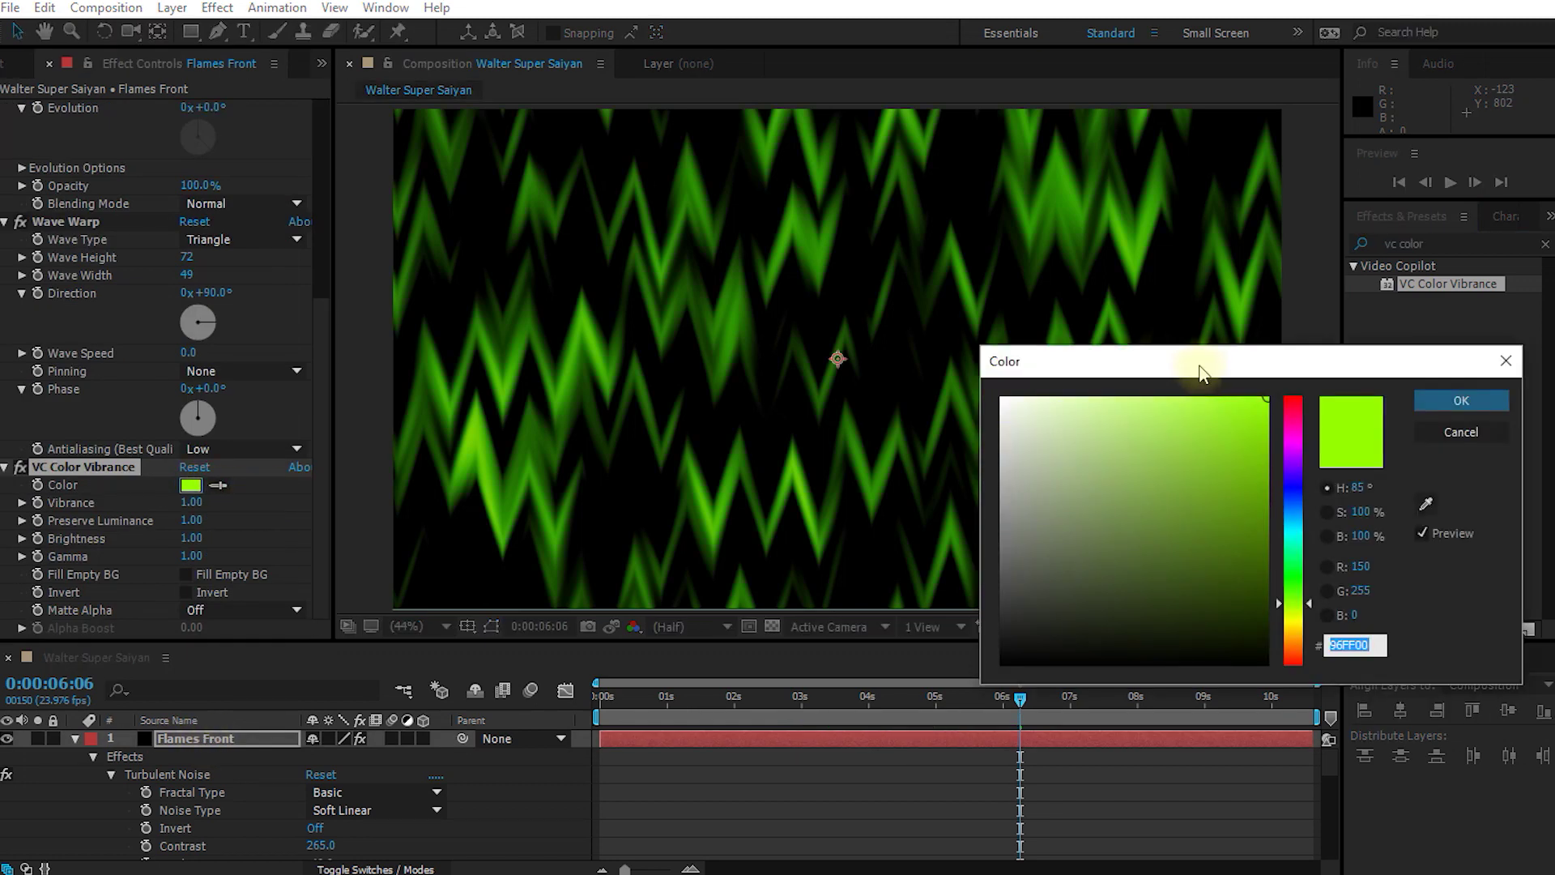
{"action": "left_click_drag", "start_coordinate": [1198, 357], "coordinate": [993, 332]}
{"action": "left_click_drag", "start_coordinate": [1085, 559], "coordinate": [1086, 489]}
{"action": "left_click_drag", "start_coordinate": [944, 440], "coordinate": [936, 351]}
{"action": "left_click_drag", "start_coordinate": [1086, 454], "coordinate": [1091, 479]}
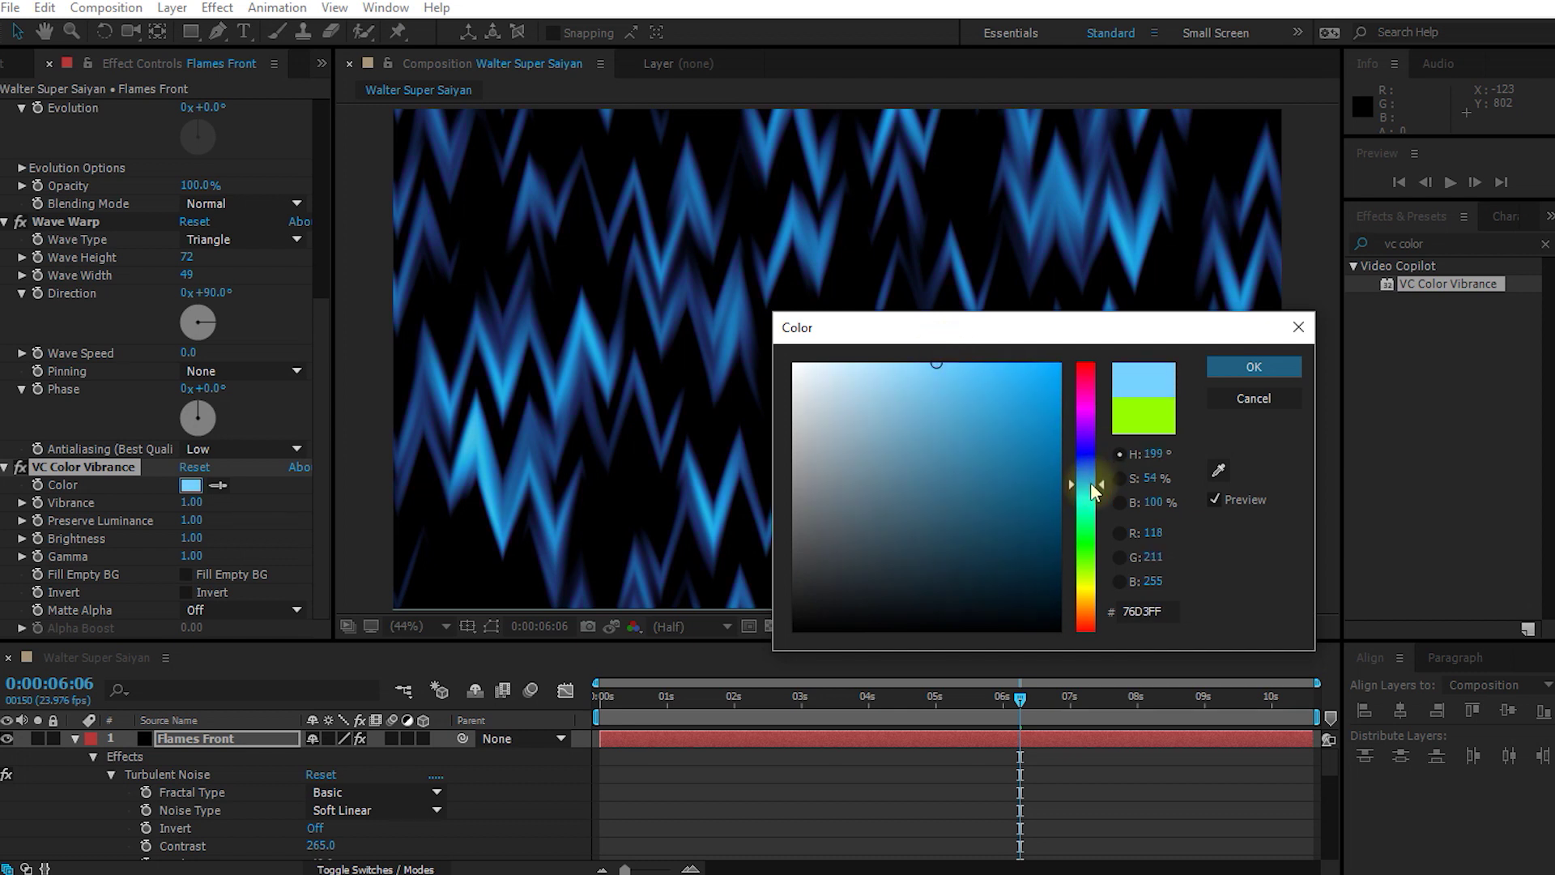
{"action": "left_click", "coordinate": [1254, 366]}
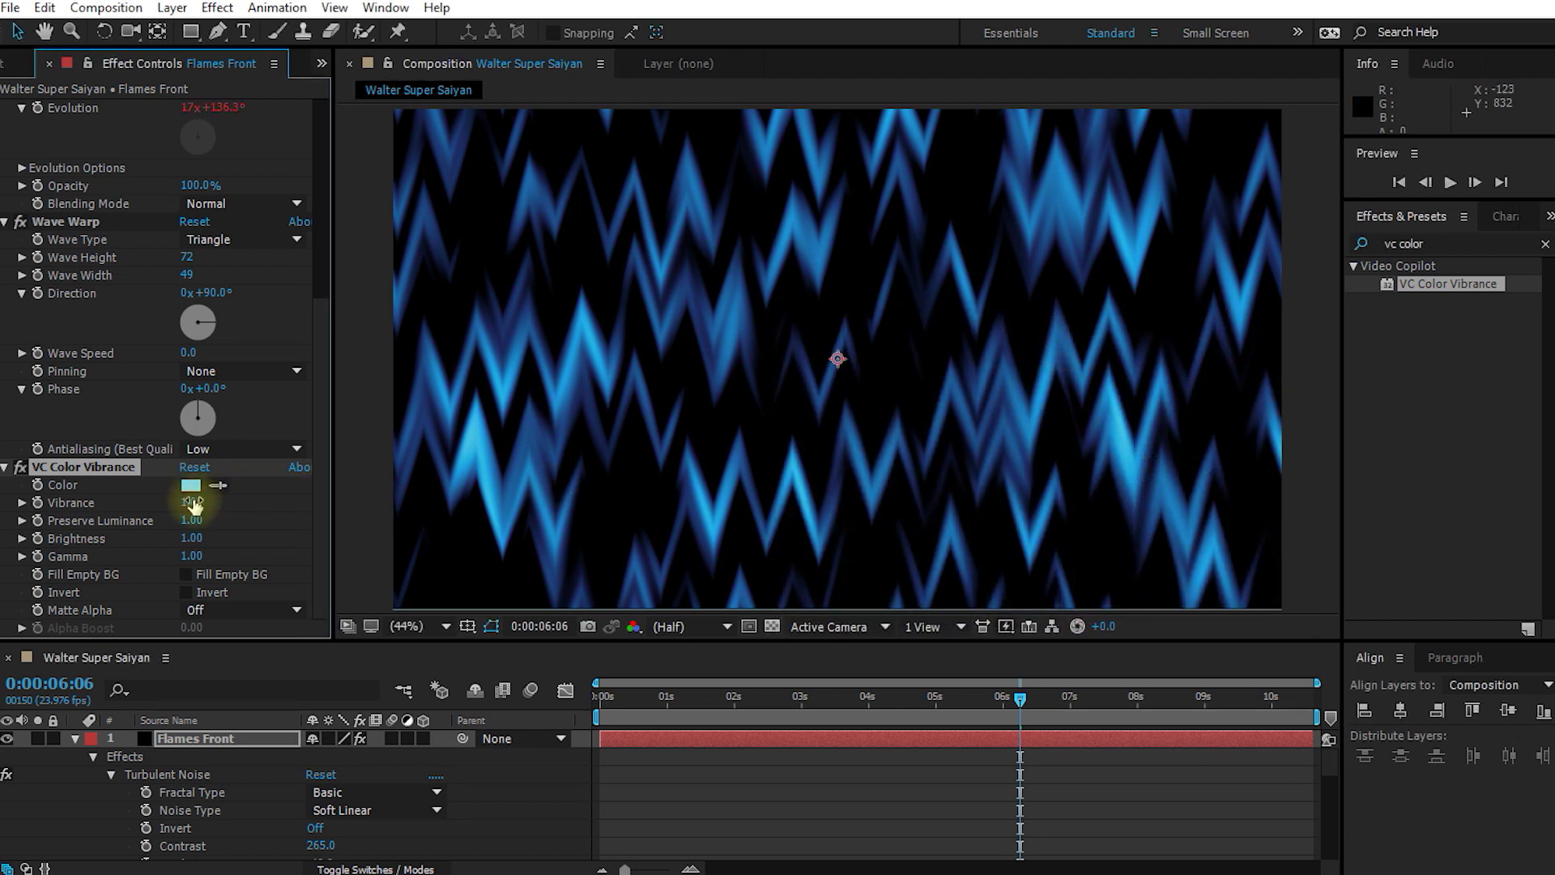
{"action": "left_click_drag", "start_coordinate": [197, 537], "coordinate": [262, 538]}
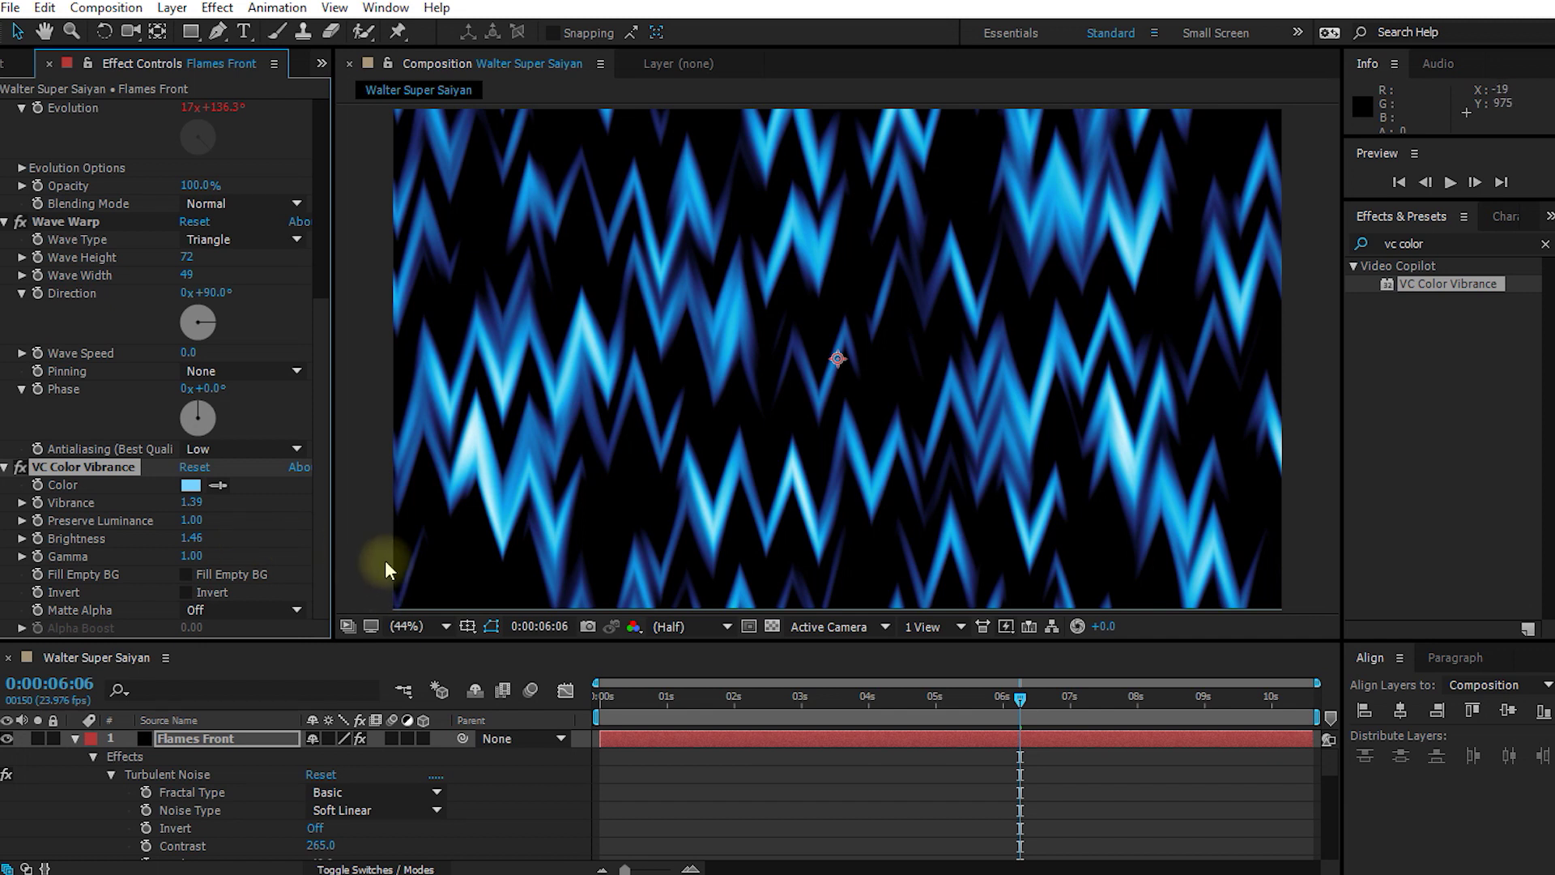
Step: Collapse and temporarily hide the Flames Front layer to examine the grain of the footage up close
{"action": "left_click", "coordinate": [74, 738]}
{"action": "left_click", "coordinate": [6, 738]}
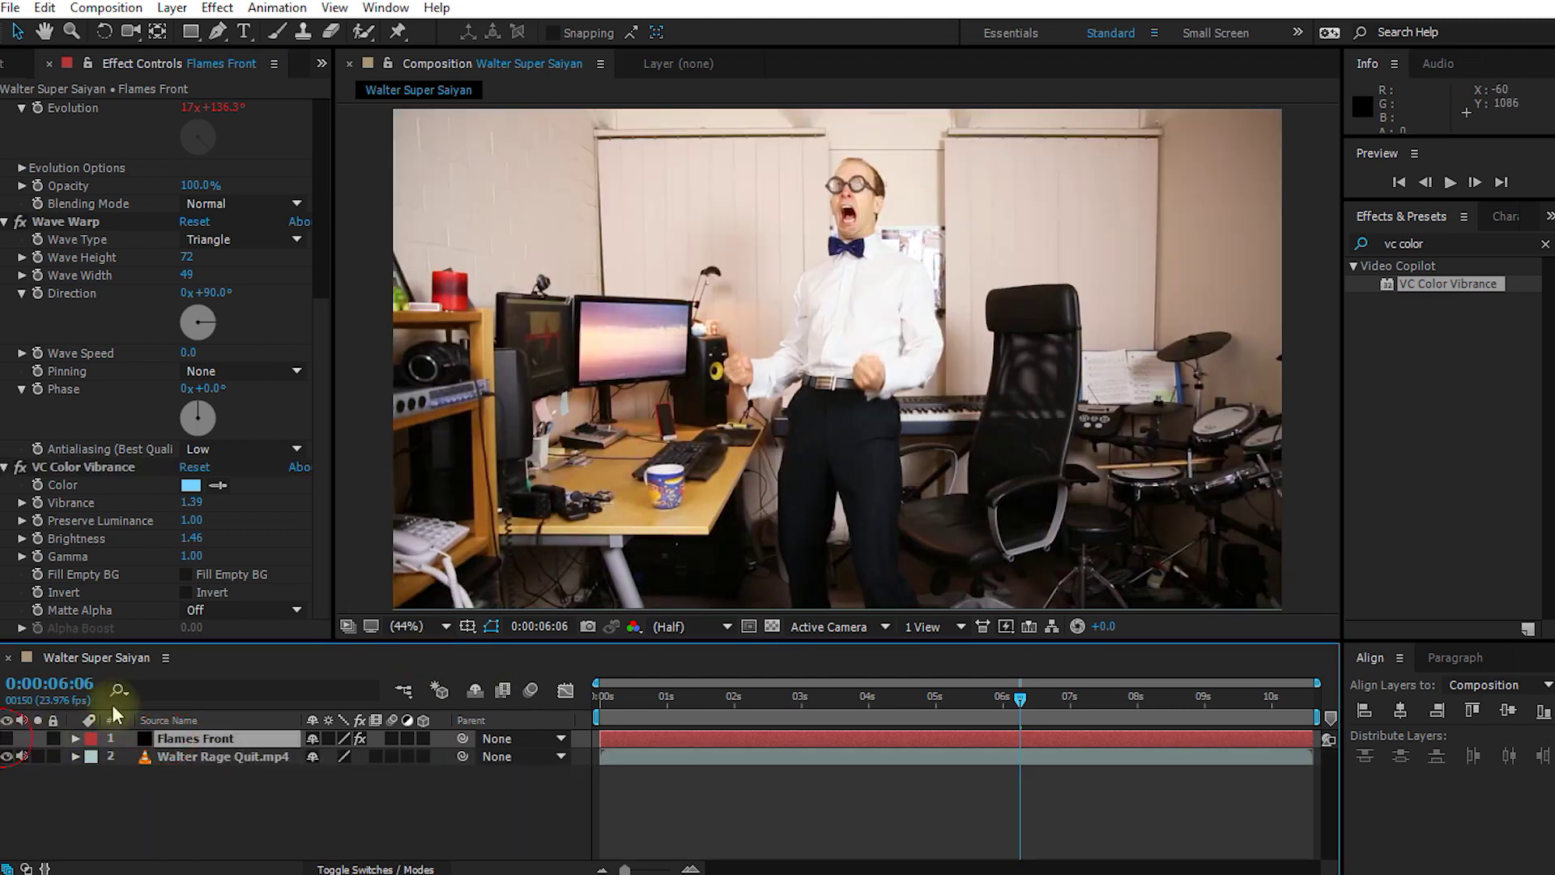
{"action": "scroll", "coordinate": [935, 507], "scroll_direction": "up", "scroll_amount": 4}
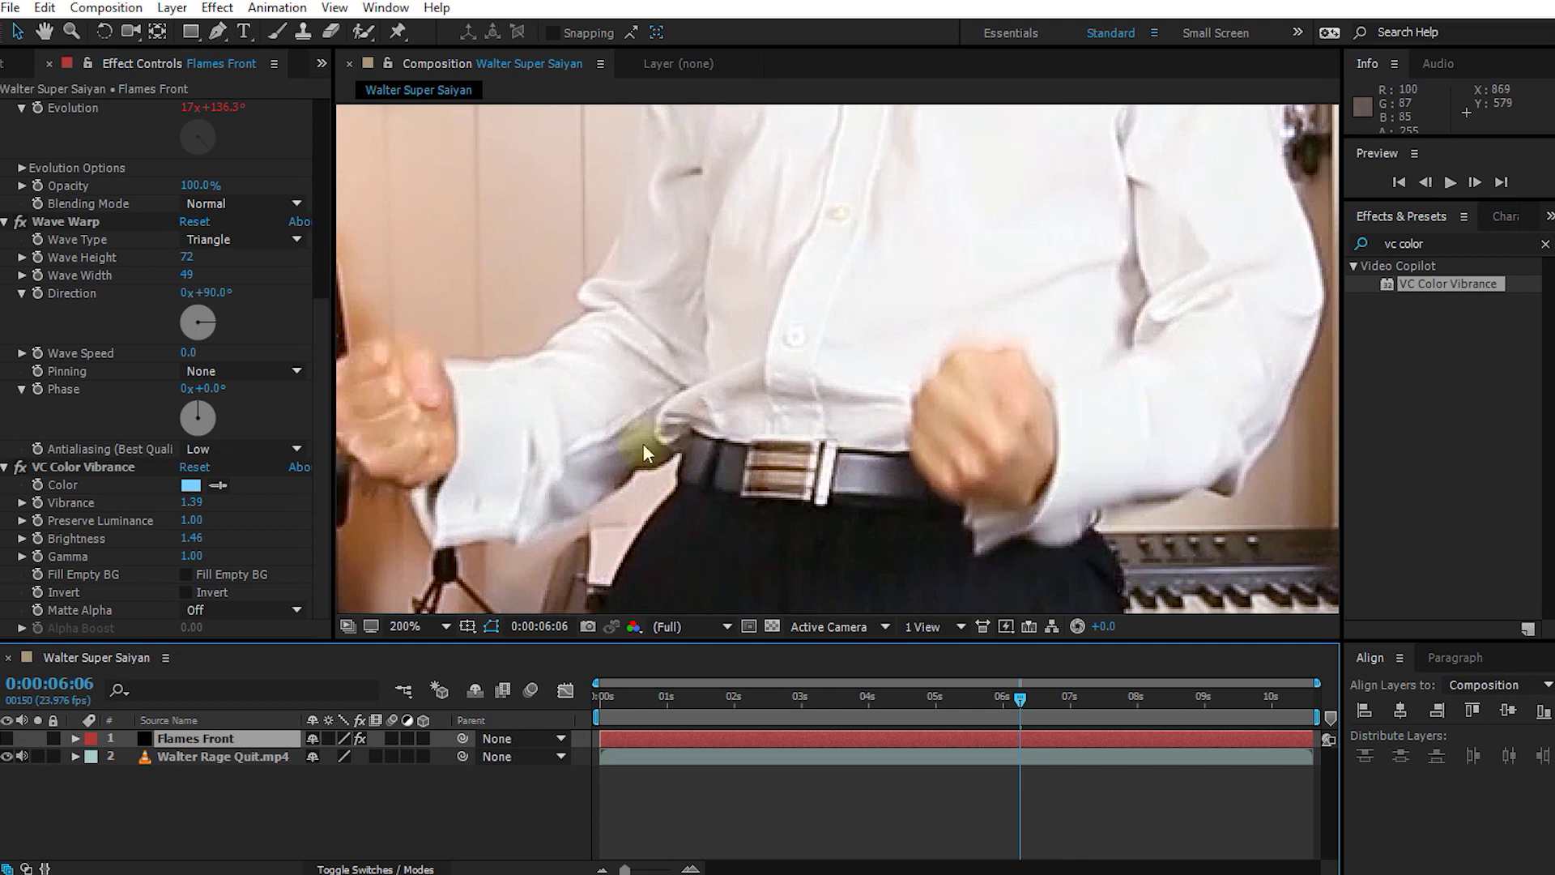
{"action": "left_click_drag", "start_coordinate": [583, 440], "coordinate": [877, 280]}
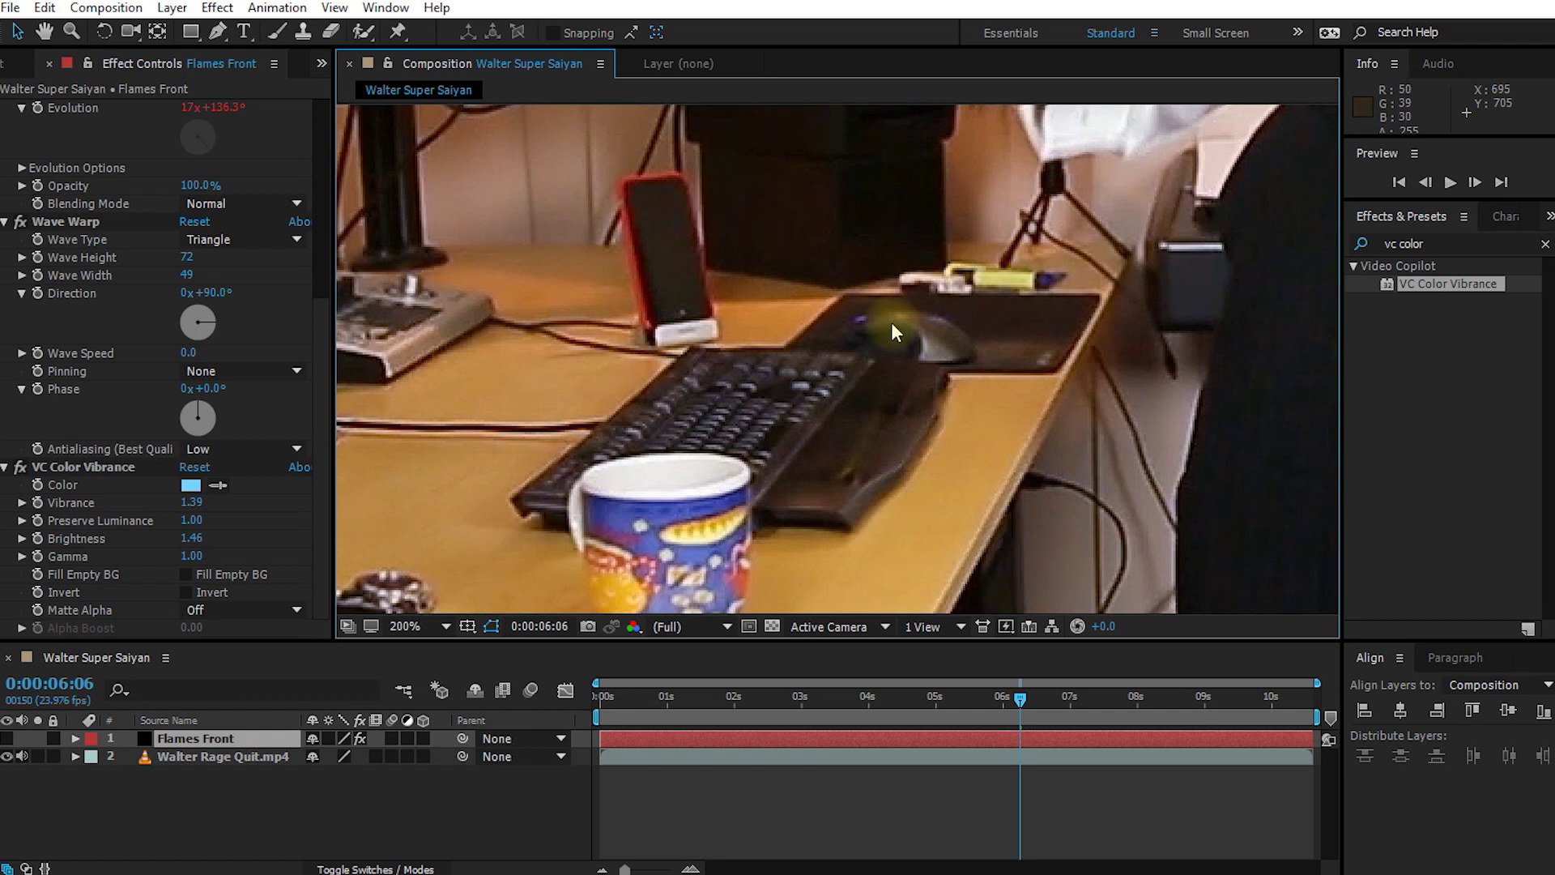
{"action": "key", "text": "alt+slash"}
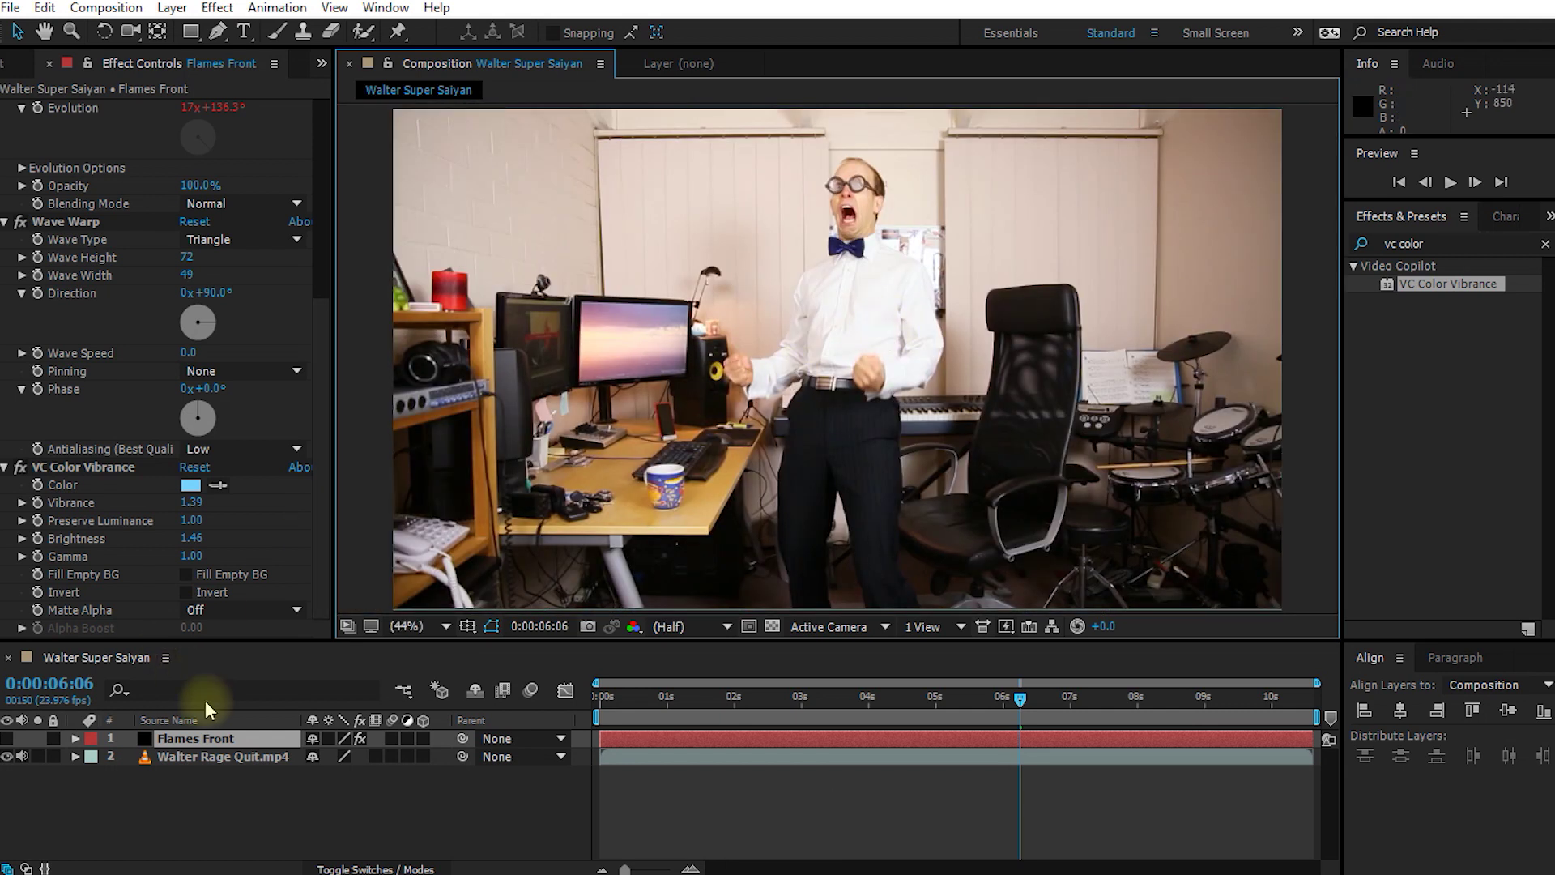
{"action": "left_click", "coordinate": [192, 738]}
{"action": "left_click", "coordinate": [9, 737]}
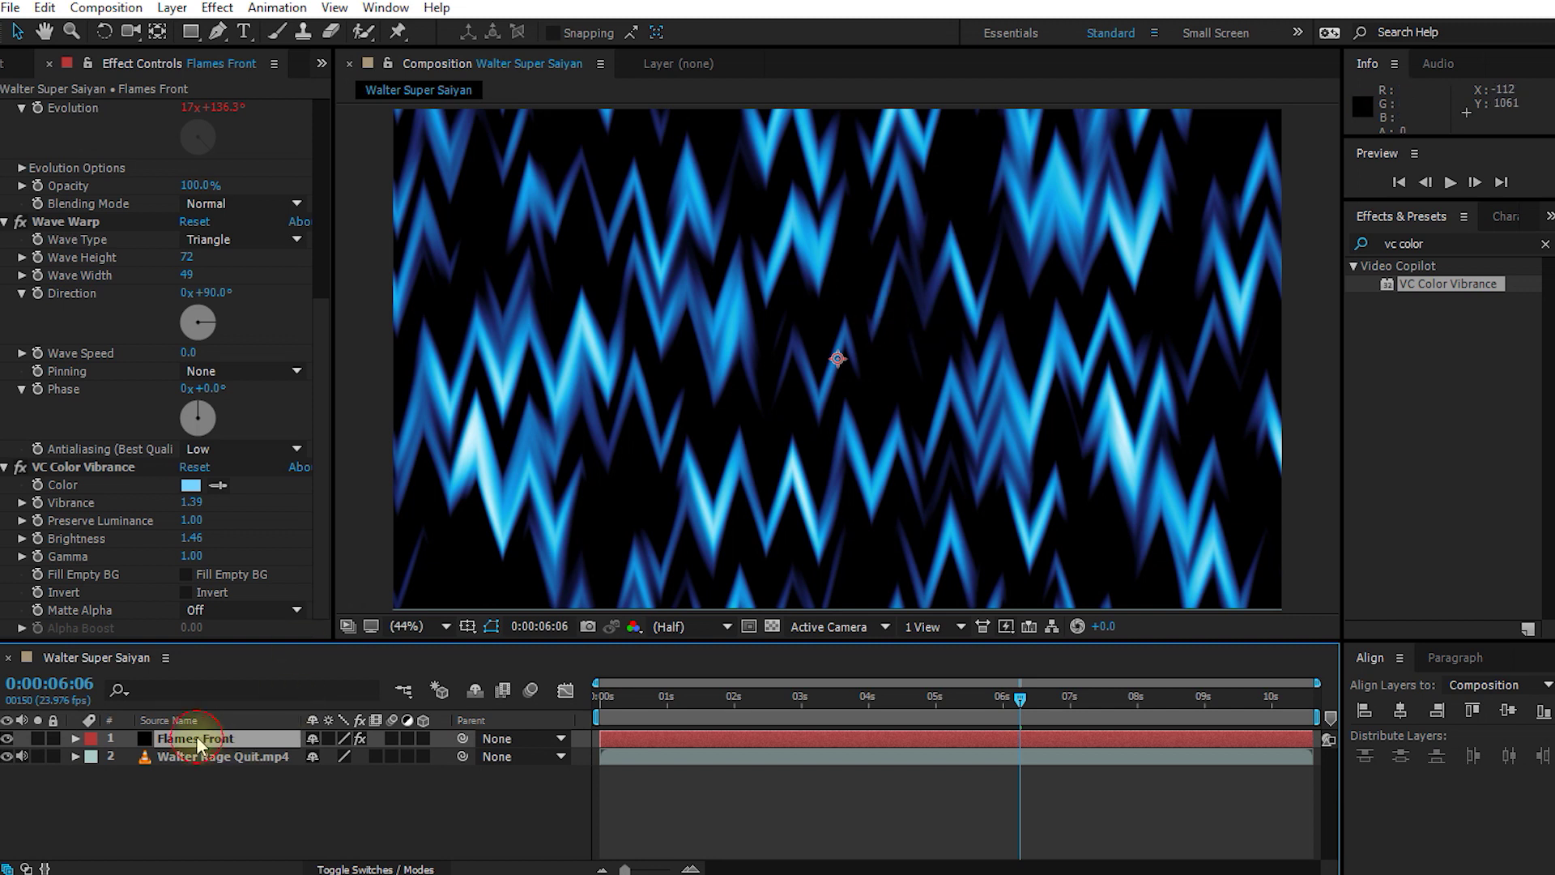
Step: Apply the Add Grain effect to Flames Front, set its Viewing Mode to Final Output, and check the grain up close
{"action": "left_click", "coordinate": [1507, 243]}
{"action": "type", "text": "grain"}
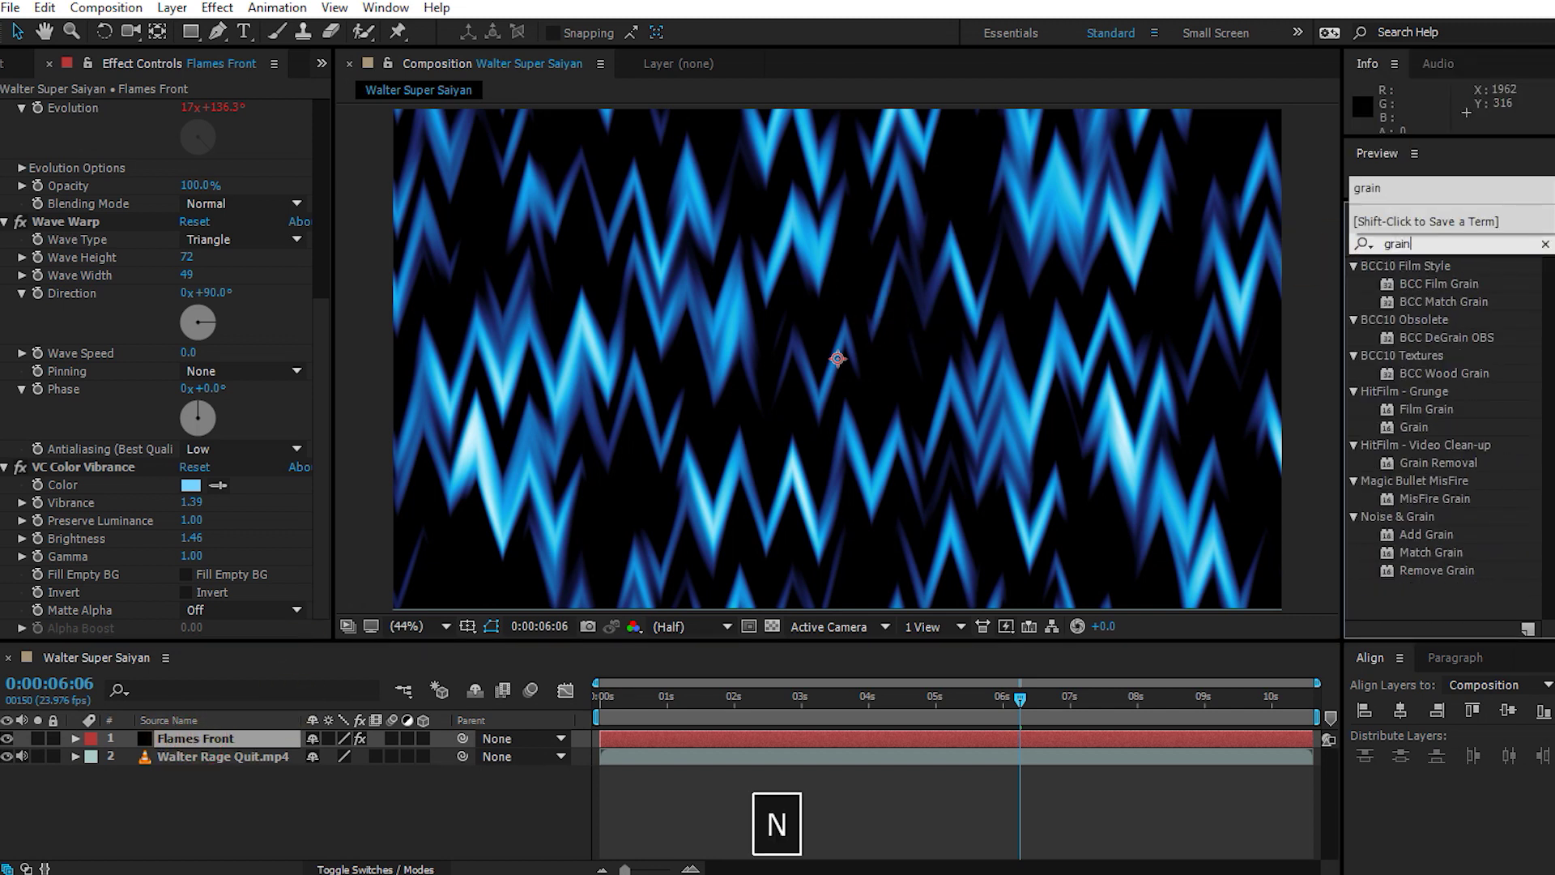
{"action": "double_click", "coordinate": [1425, 534]}
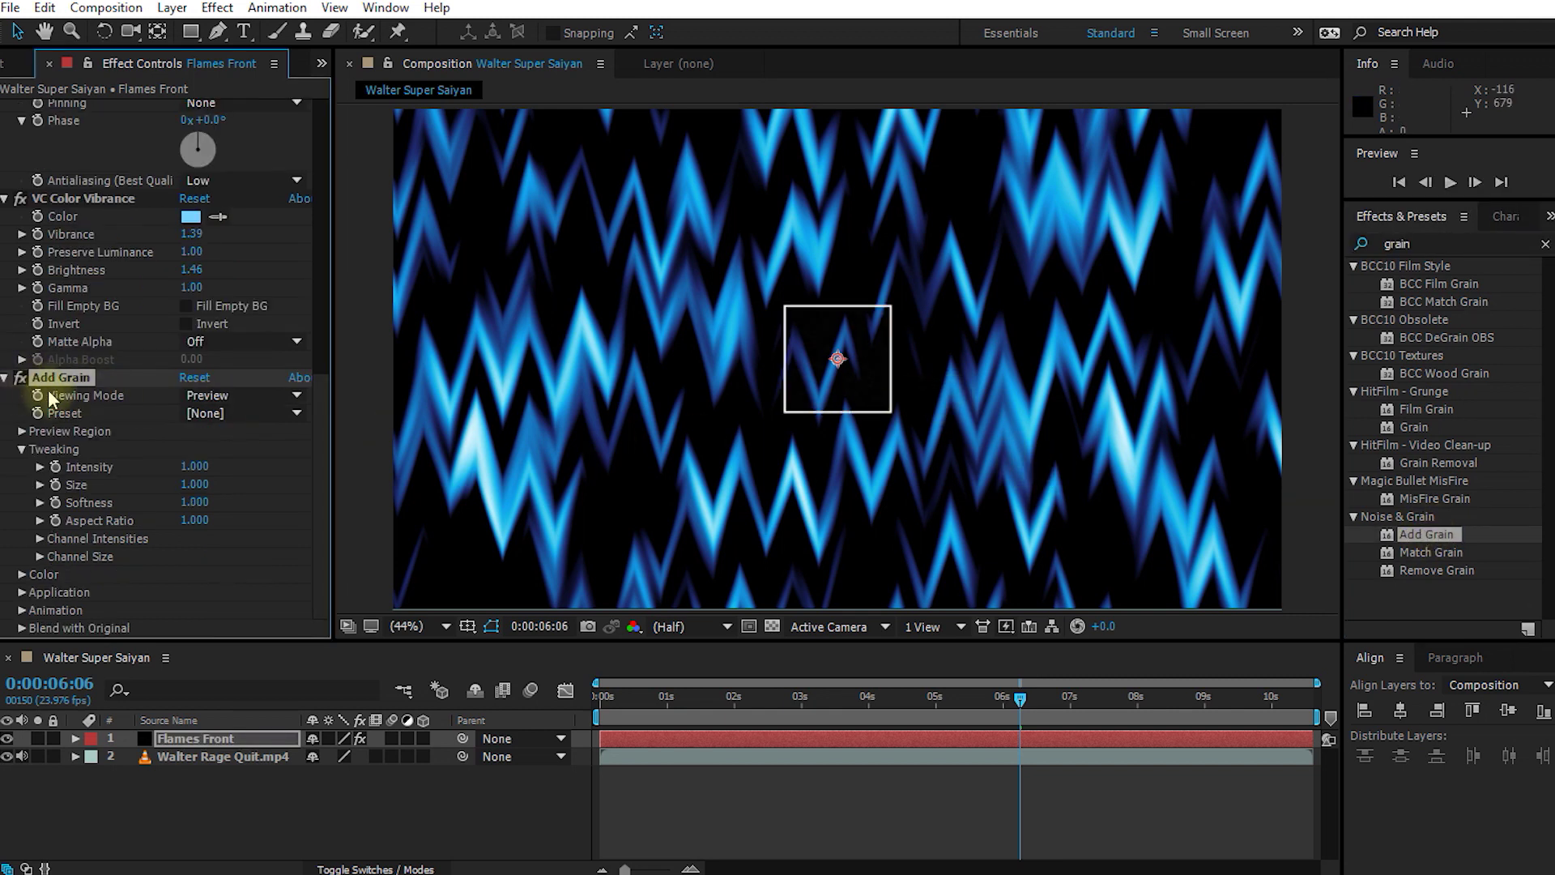
{"action": "left_click", "coordinate": [223, 396]}
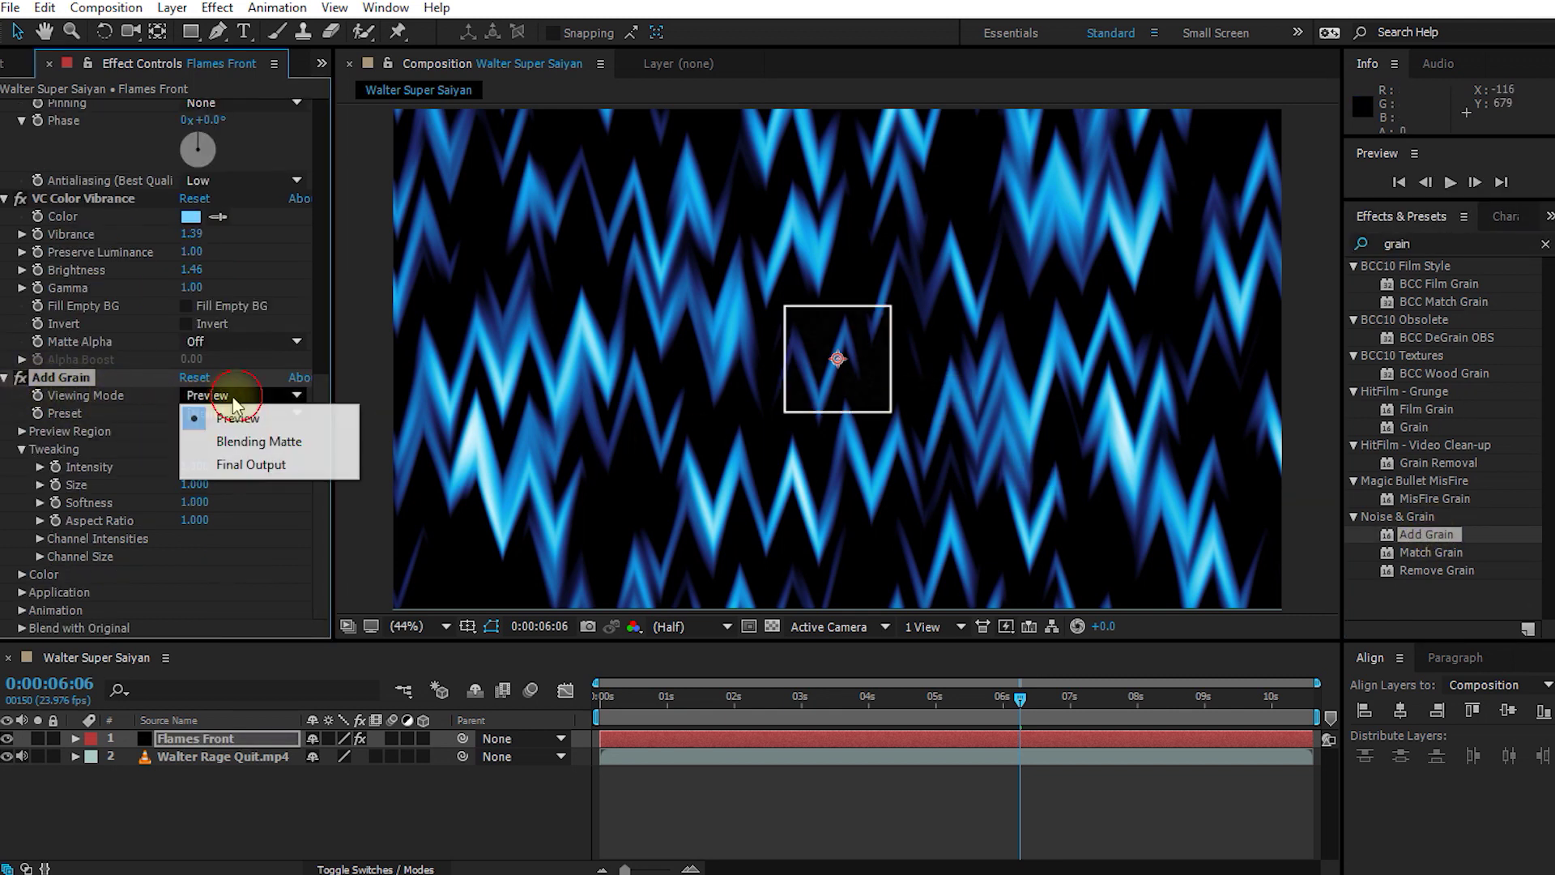
{"action": "left_click", "coordinate": [251, 464]}
{"action": "key", "text": "slash"}
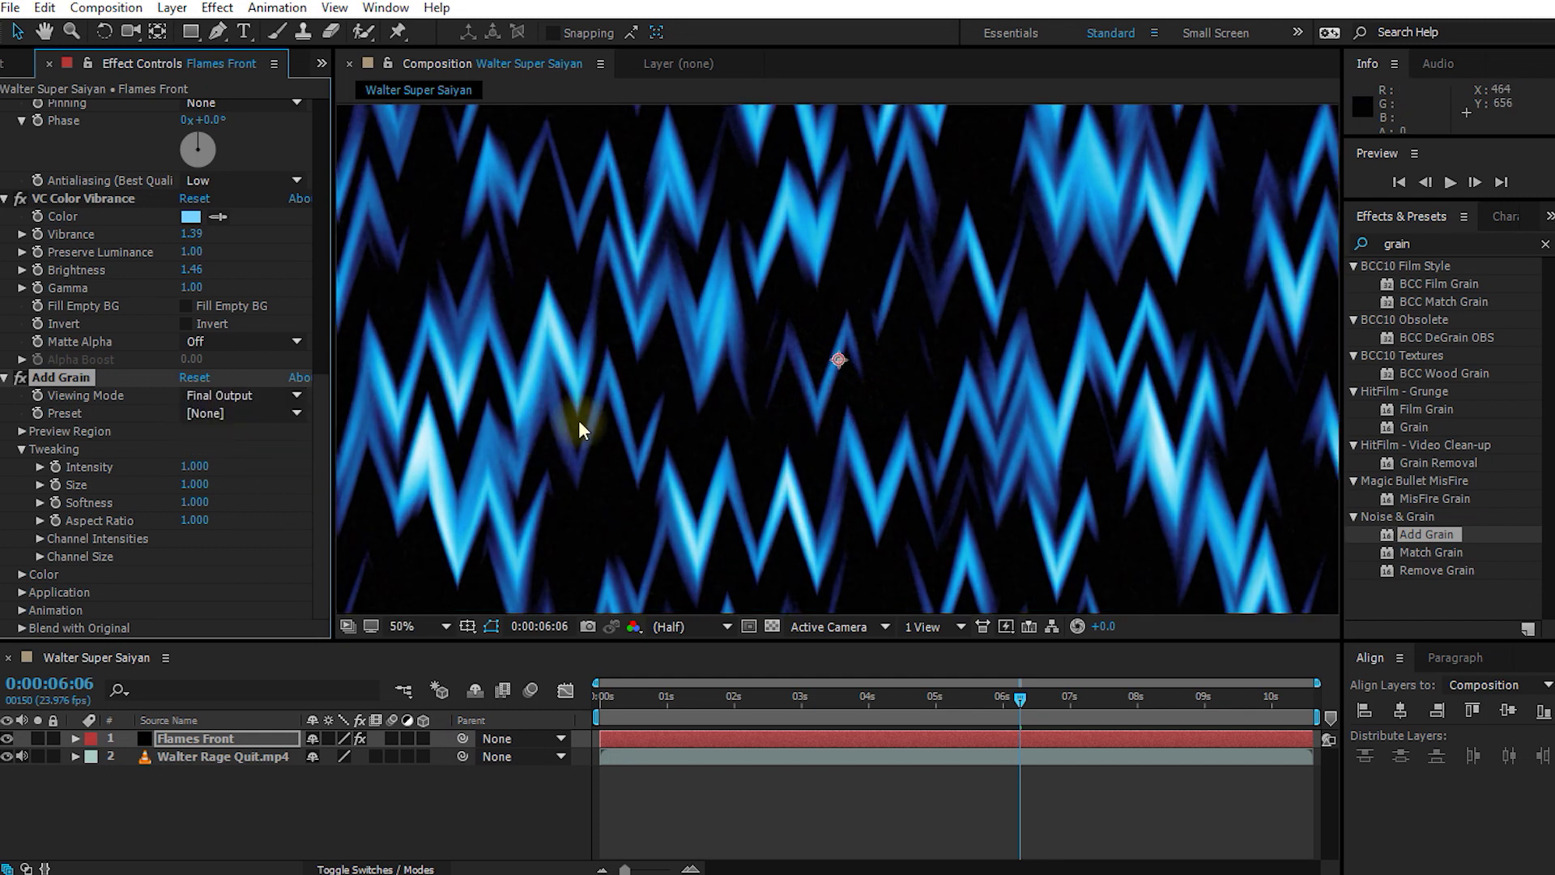
{"action": "left_click_drag", "start_coordinate": [538, 347], "coordinate": [814, 451]}
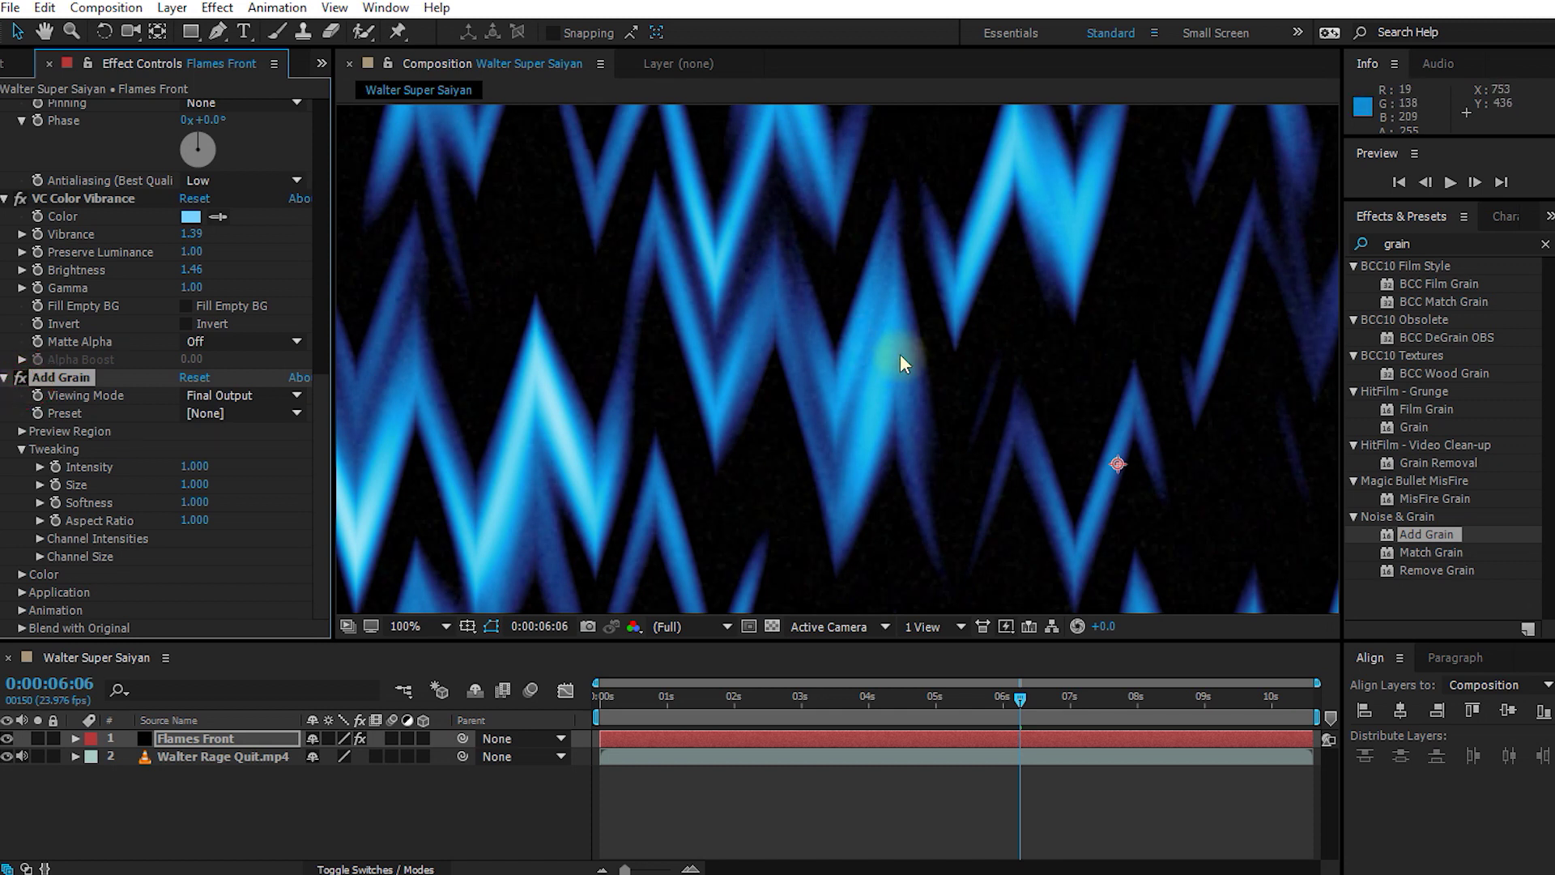
{"action": "key", "text": "alt+slash"}
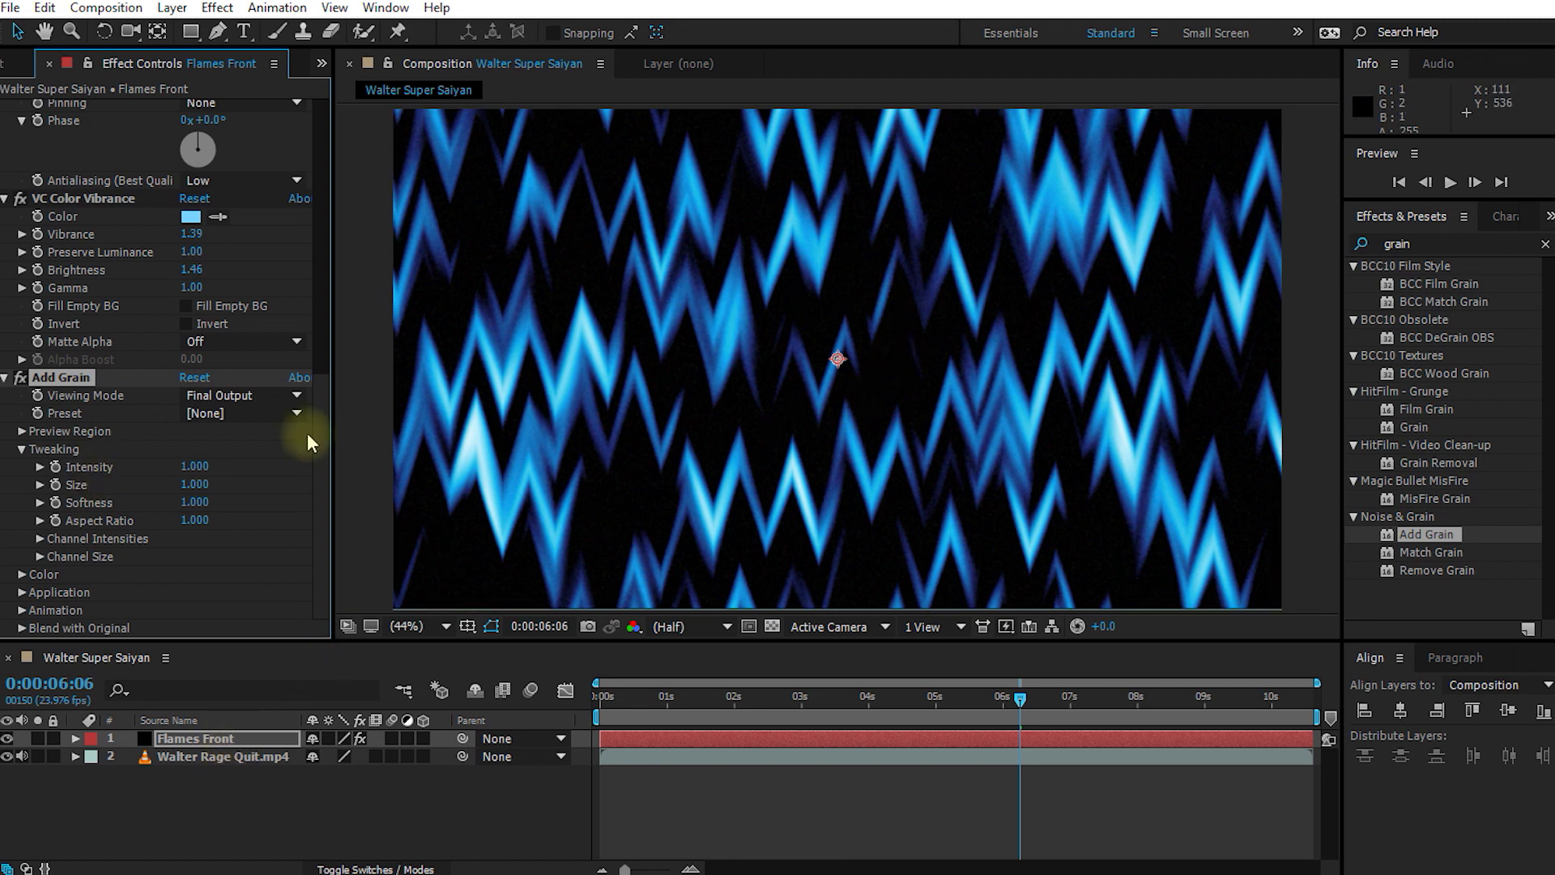
Step: Pre-compose the Flames Front layer as Flames Front Comp, moving all attributes into the new composition
{"action": "left_click", "coordinate": [204, 738]}
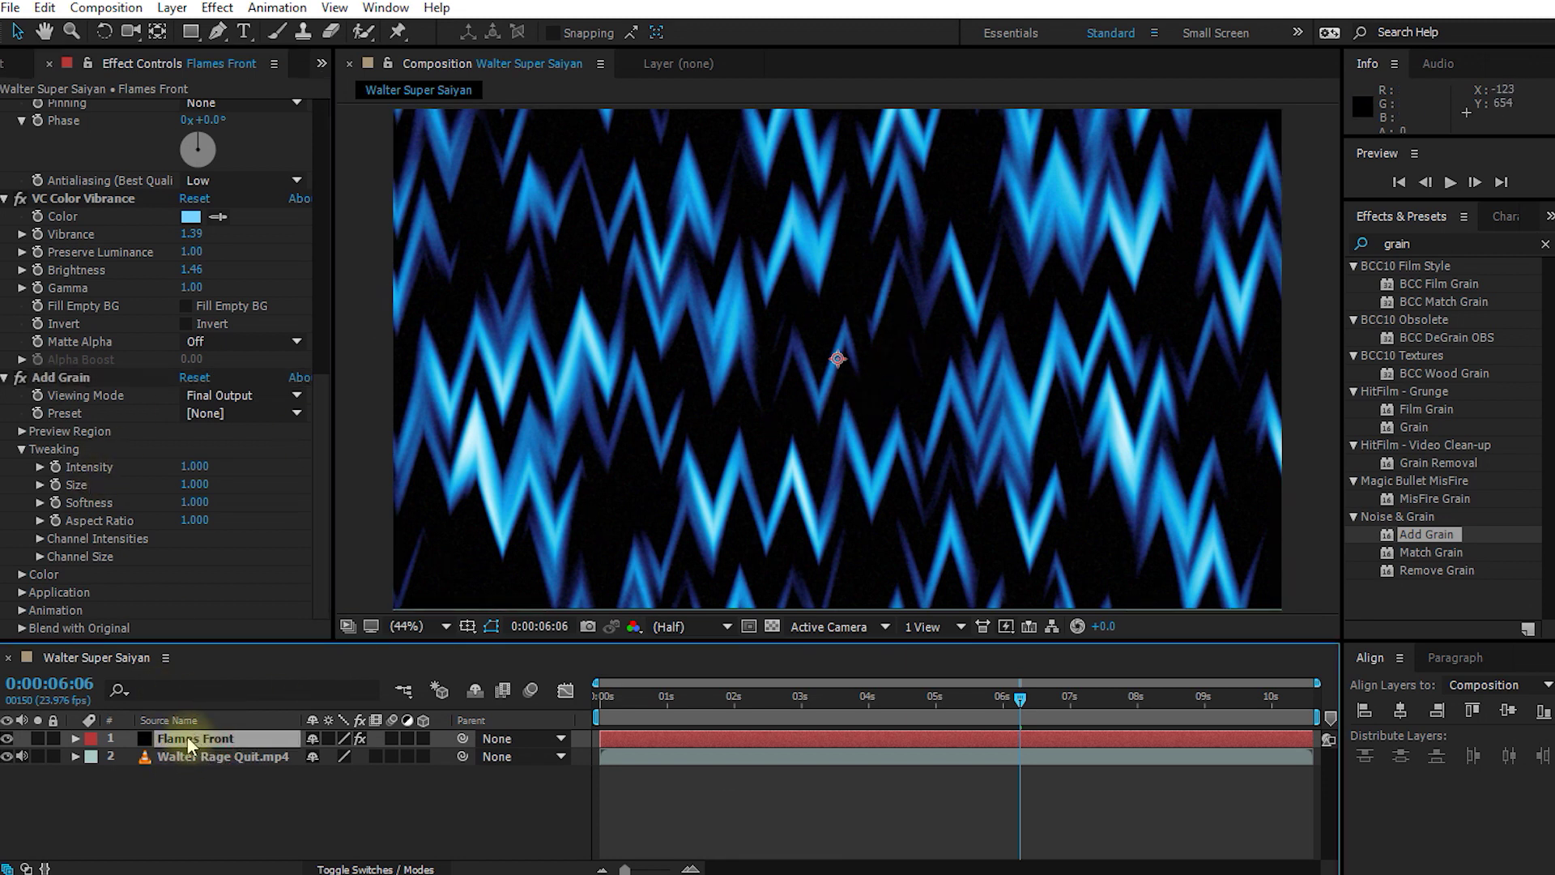
{"action": "key", "text": "ctrl+shift+c"}
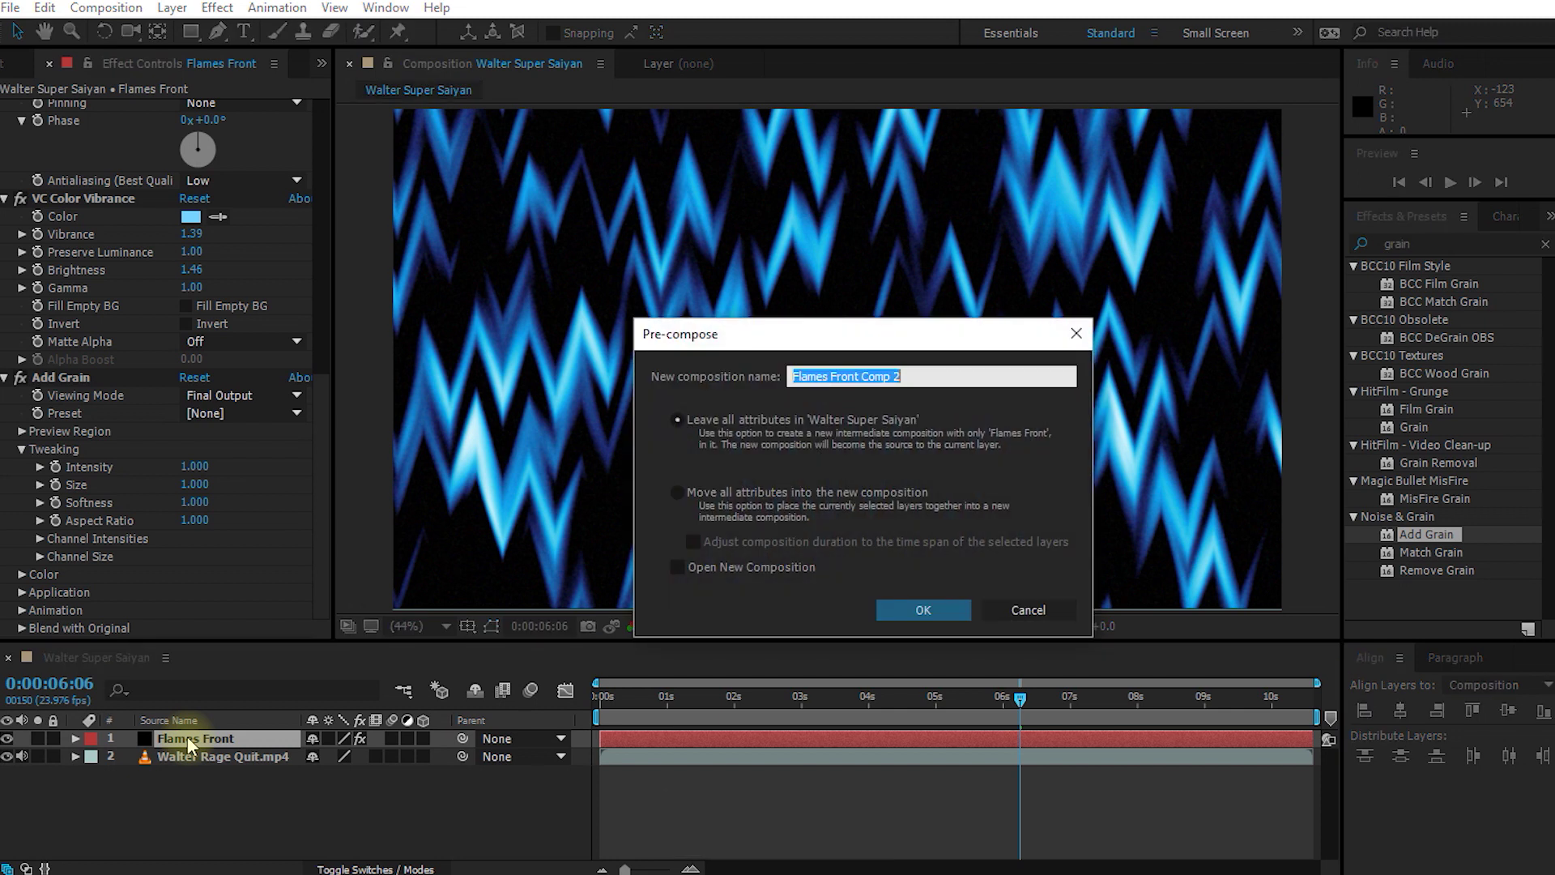
{"action": "key", "text": "Right"}
{"action": "key", "text": "BackSpace"}
{"action": "key", "text": "BackSpace"}
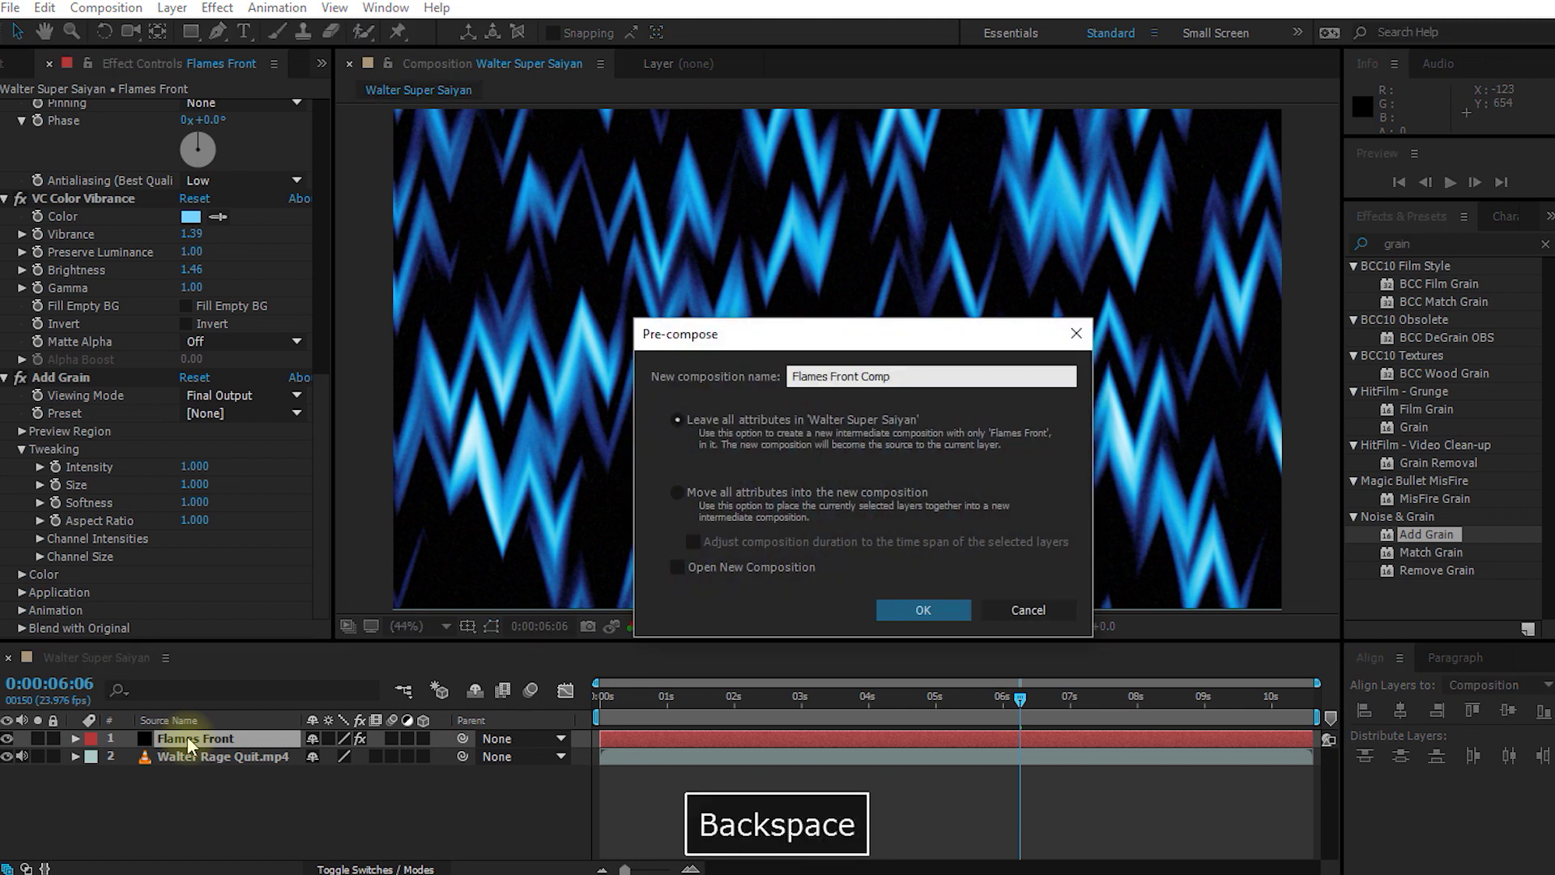
{"action": "left_click", "coordinate": [753, 494]}
{"action": "left_click", "coordinate": [921, 610]}
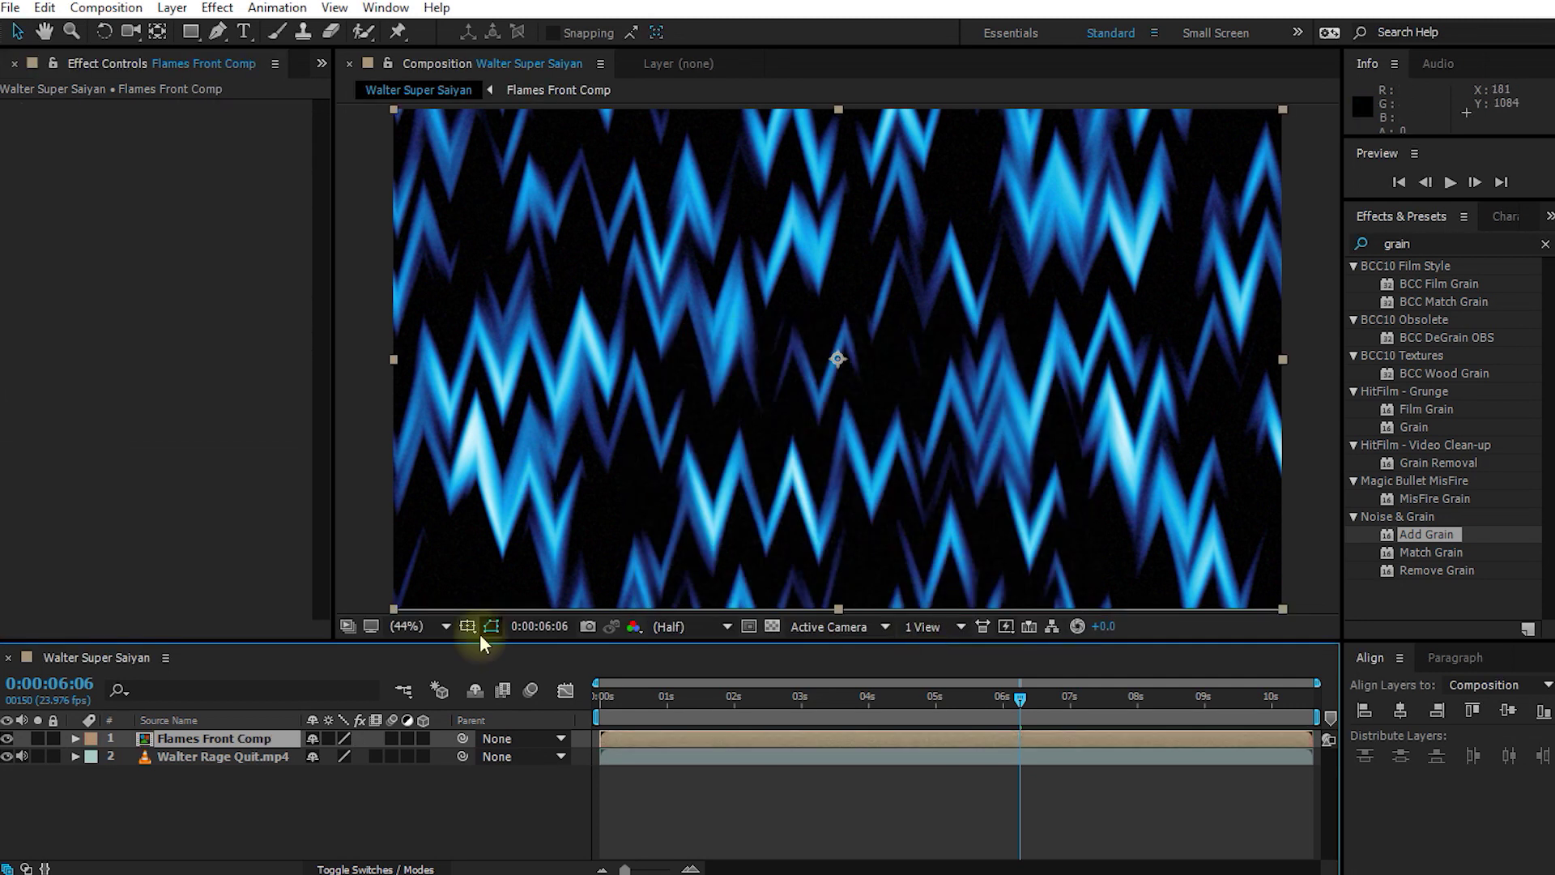
Step: Show the layer blending modes and set Flames Front Comp to Add
{"action": "key", "text": "F4"}
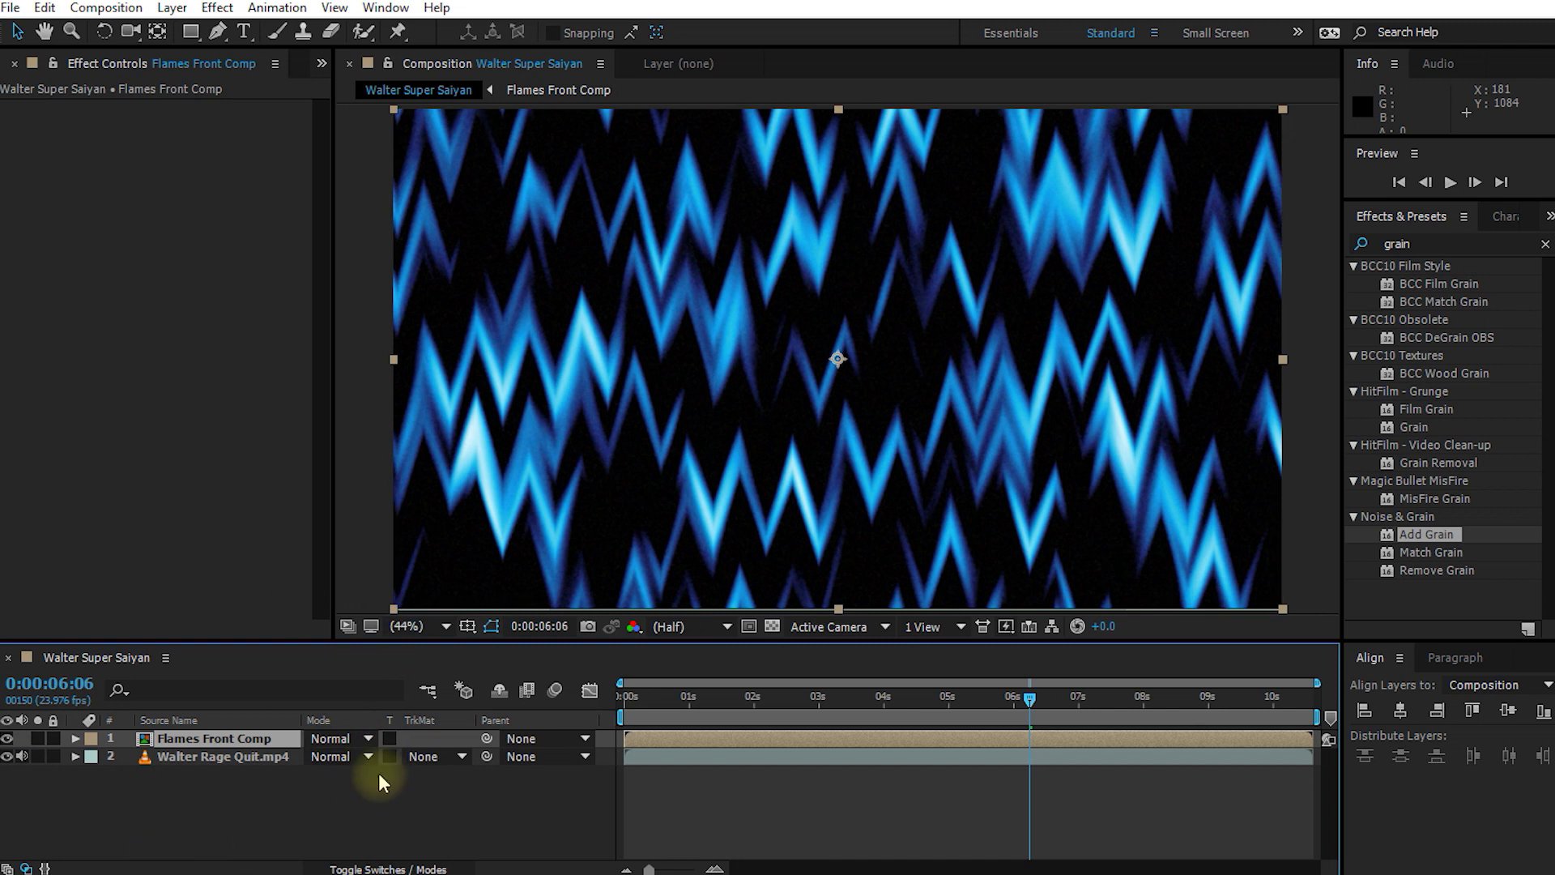
{"action": "left_click", "coordinate": [350, 742]}
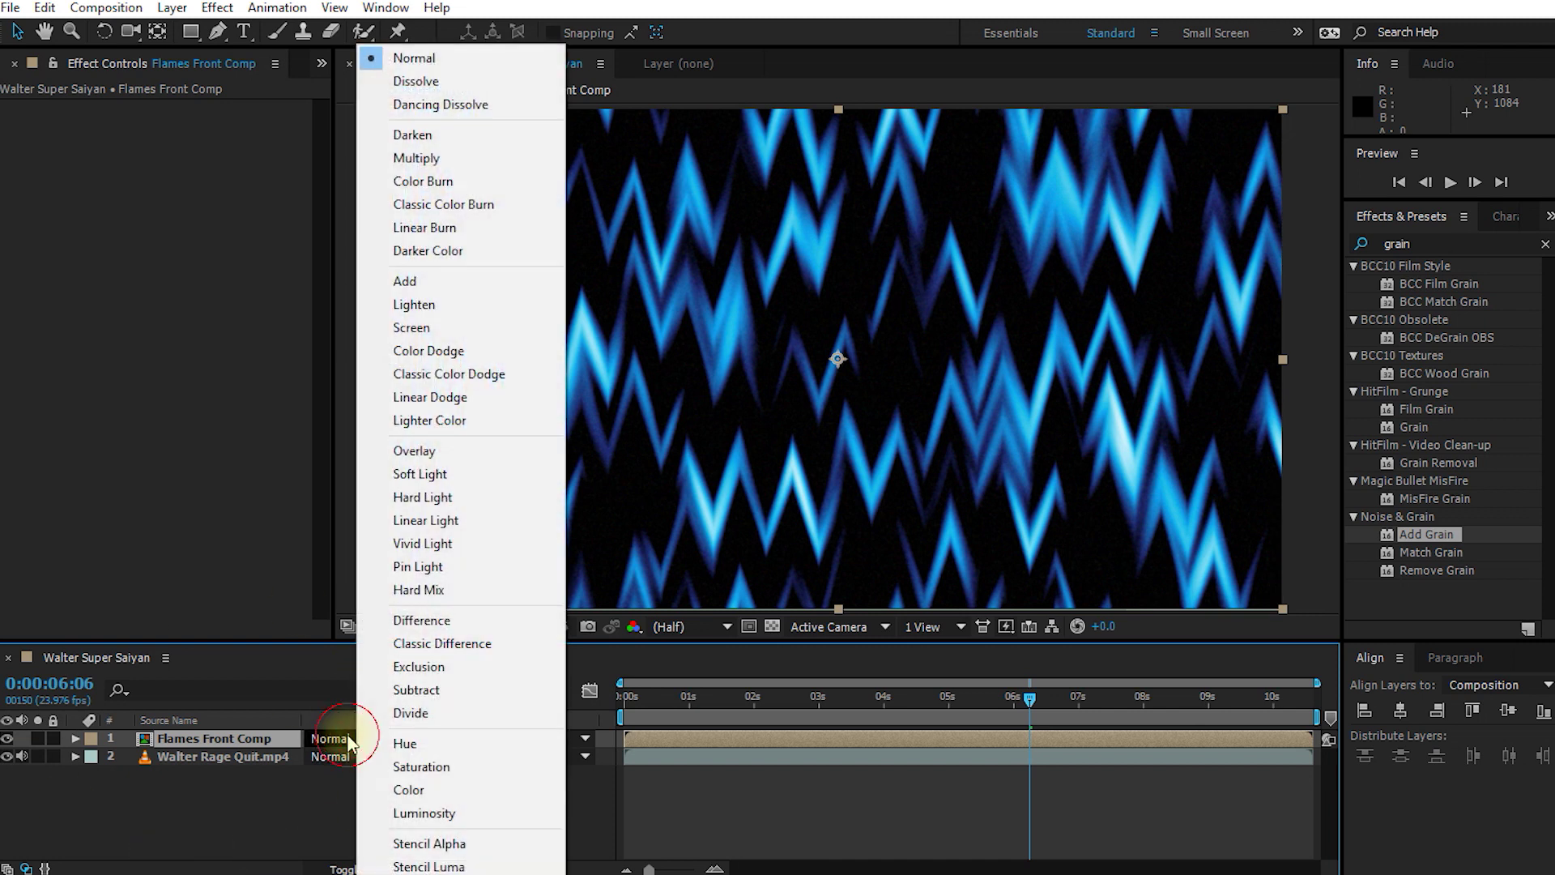
{"action": "left_click", "coordinate": [435, 285]}
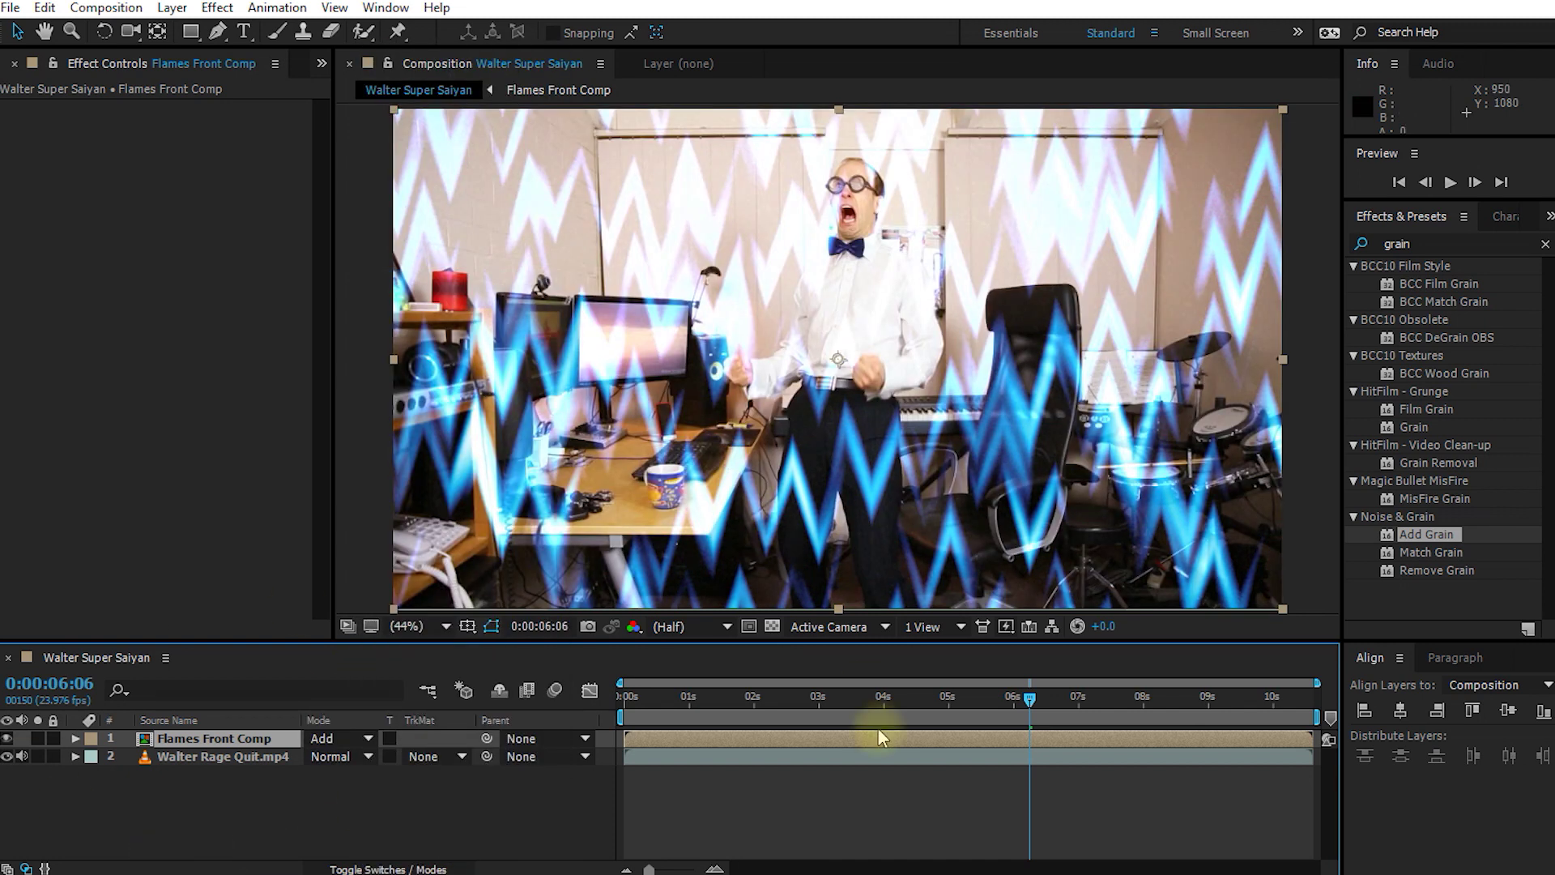
Step: Scrub through the blended flames to 0:00:07:06, and mute the audio of Walter Rage Quit.mp4
{"action": "left_click_drag", "start_coordinate": [1067, 701], "coordinate": [949, 705]}
{"action": "left_click_drag", "start_coordinate": [969, 707], "coordinate": [1095, 732]}
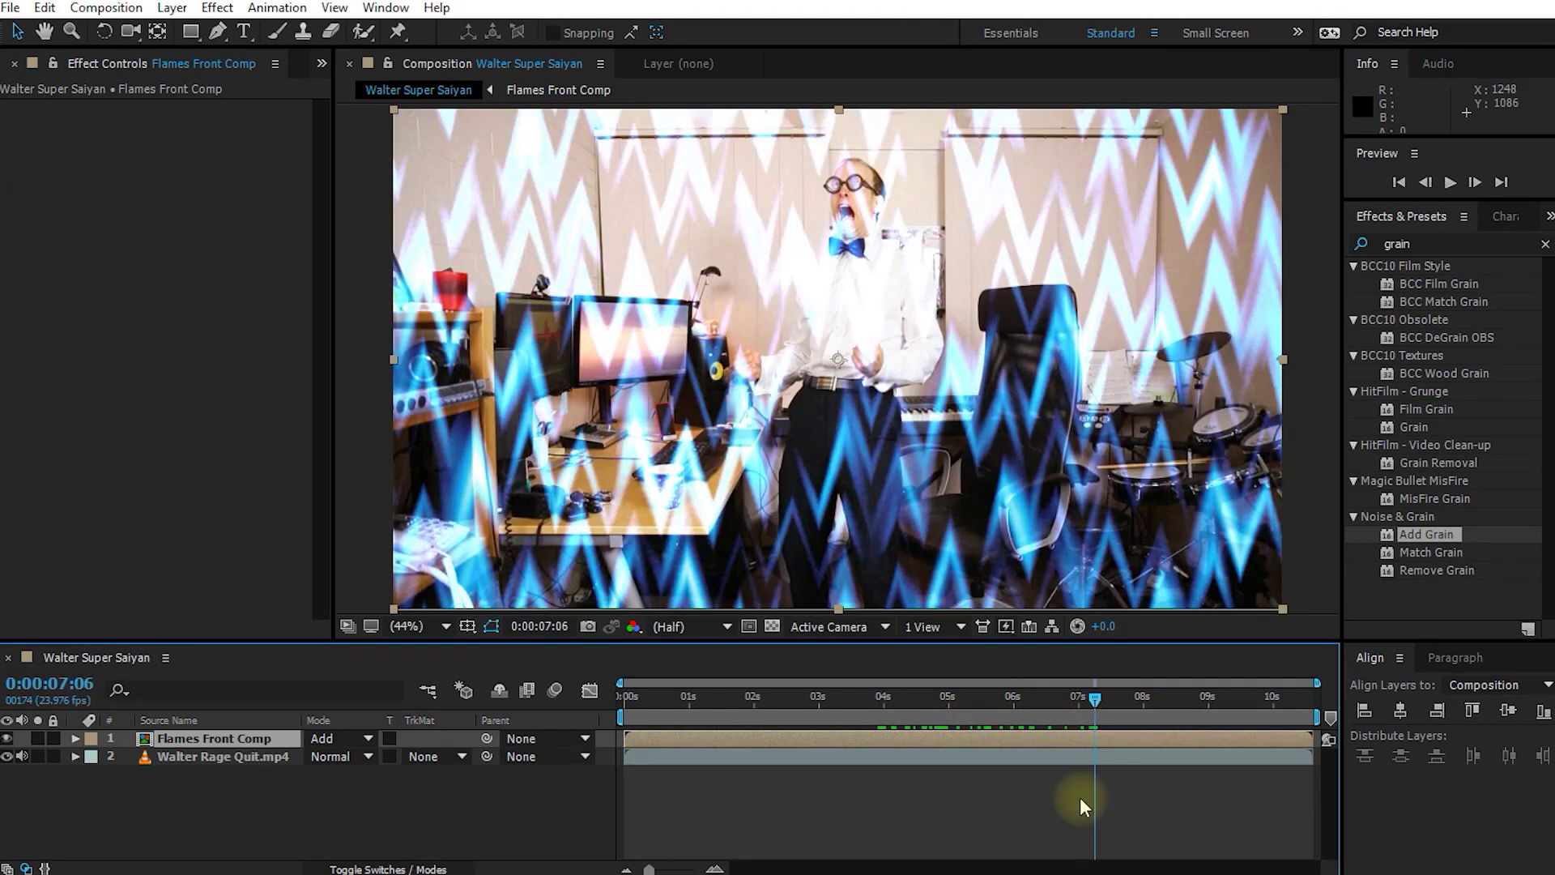
{"action": "left_click", "coordinate": [23, 755]}
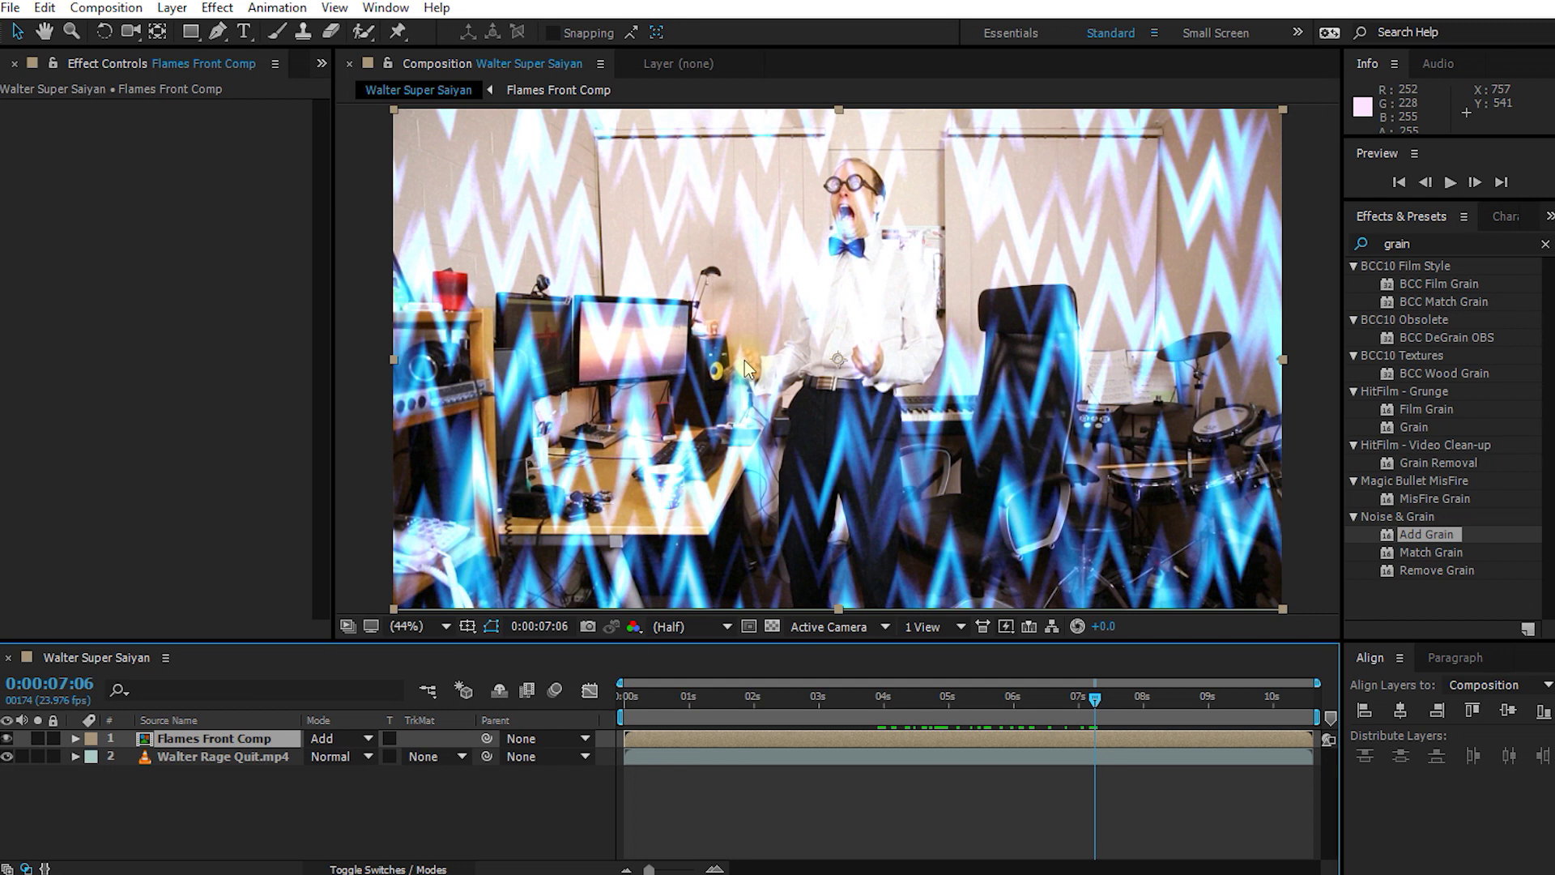
Step: Find the Distort effect Bezier Warp and apply it to Flames Front Comp
{"action": "left_click", "coordinate": [1383, 245]}
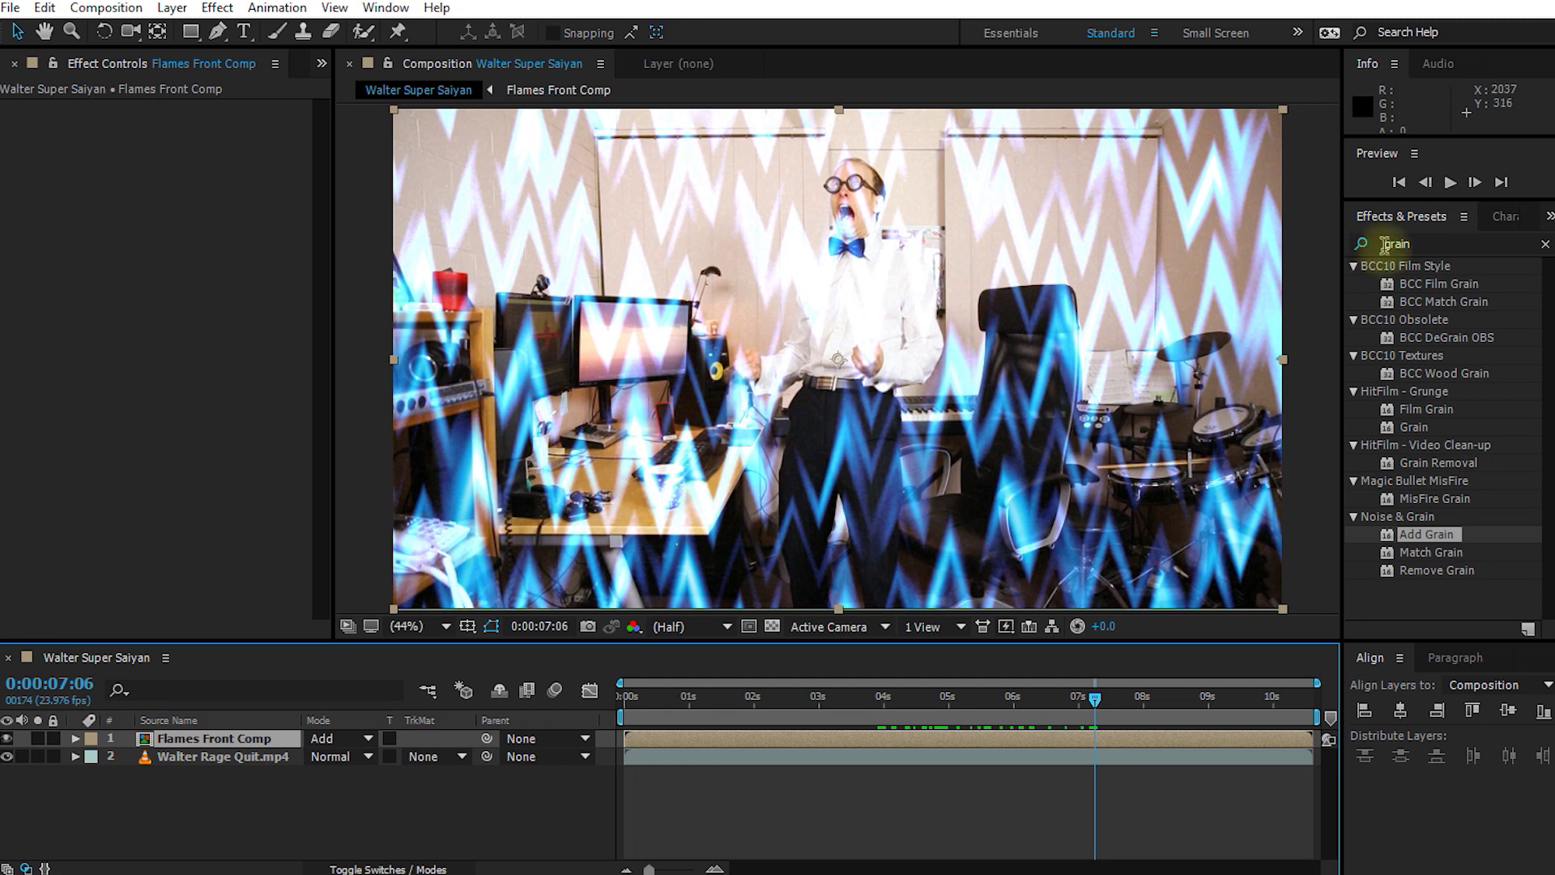
{"action": "left_click", "coordinate": [1434, 239]}
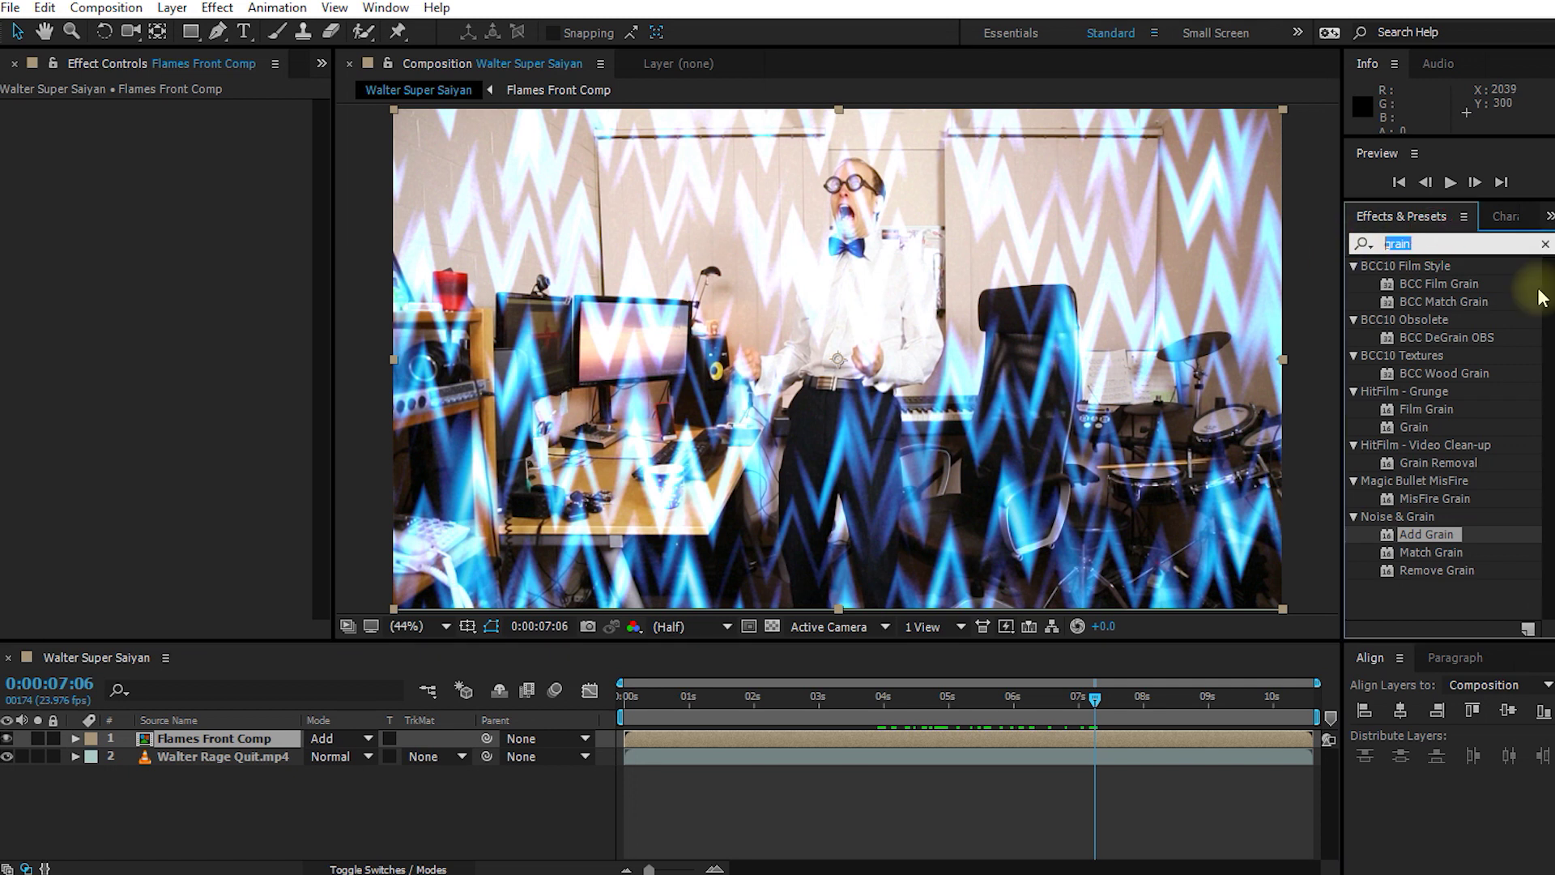
{"action": "type", "text": "bezier"}
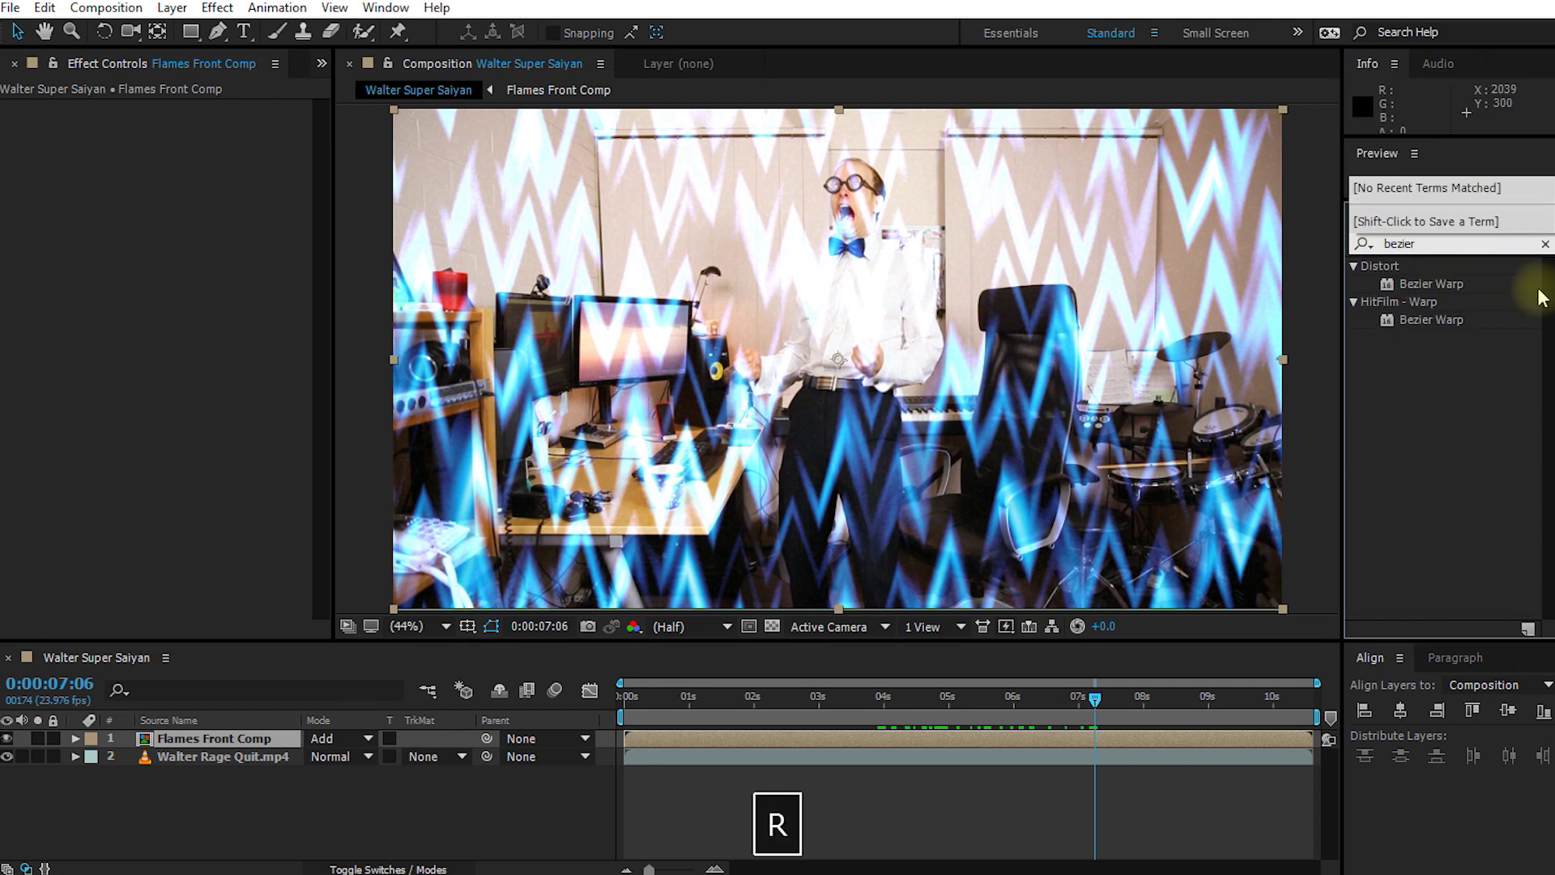
{"action": "left_click", "coordinate": [1450, 226]}
{"action": "left_click_drag", "start_coordinate": [1417, 286], "coordinate": [209, 740]}
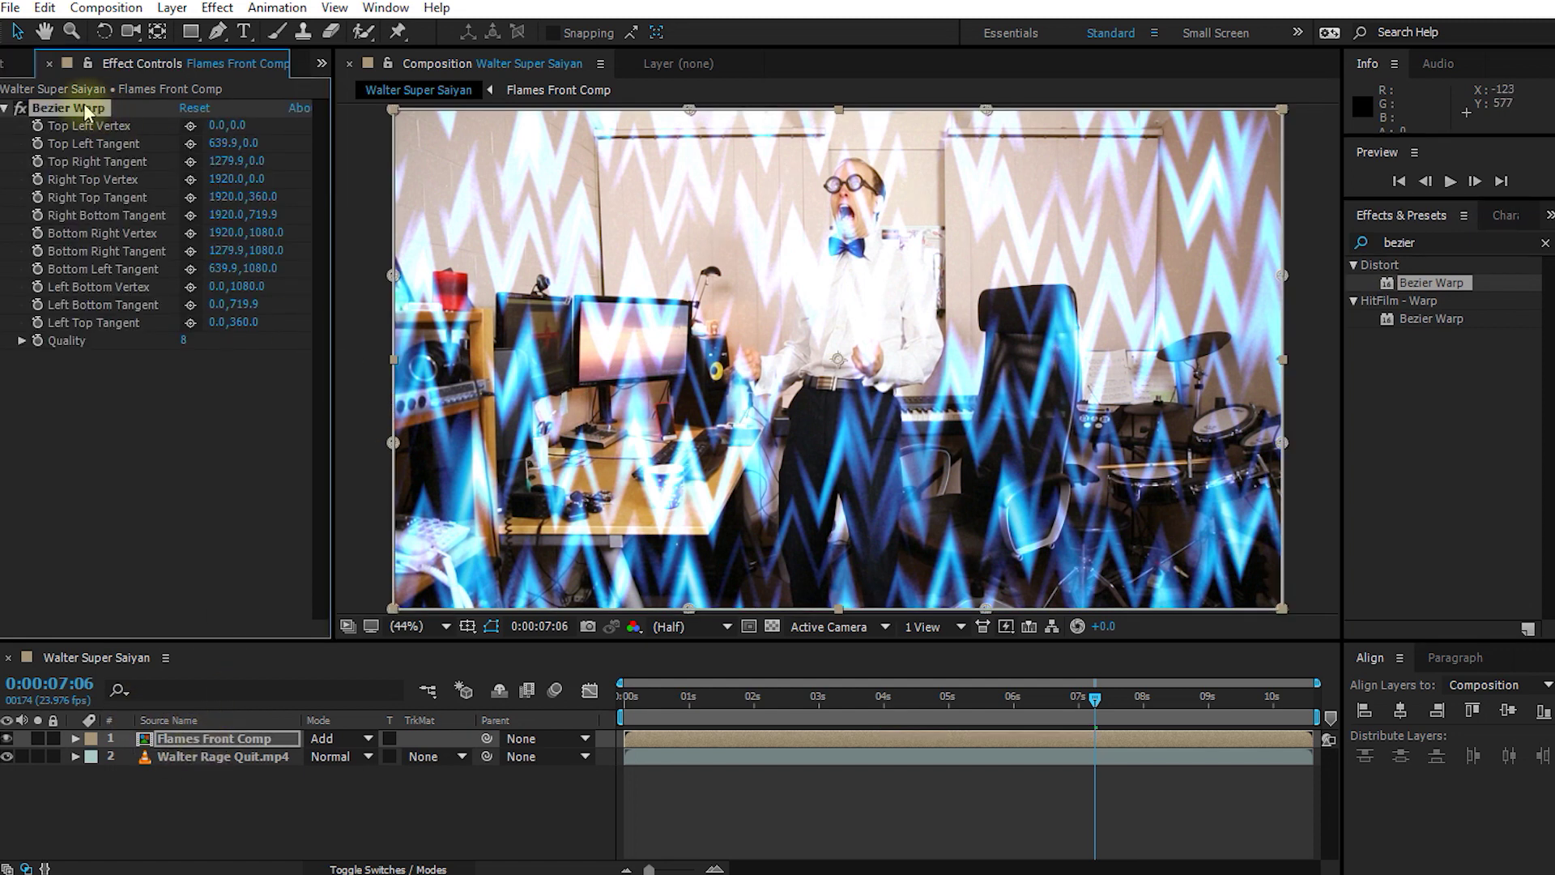
Step: Pull the Bezier Warp's top-left vertex and right bottom tangent inward, and bring the top and bottom tangents closer to the centre
{"action": "left_click_drag", "start_coordinate": [395, 111], "coordinate": [443, 139]}
{"action": "left_click_drag", "start_coordinate": [1281, 445], "coordinate": [1225, 432]}
{"action": "left_click_drag", "start_coordinate": [937, 134], "coordinate": [873, 100]}
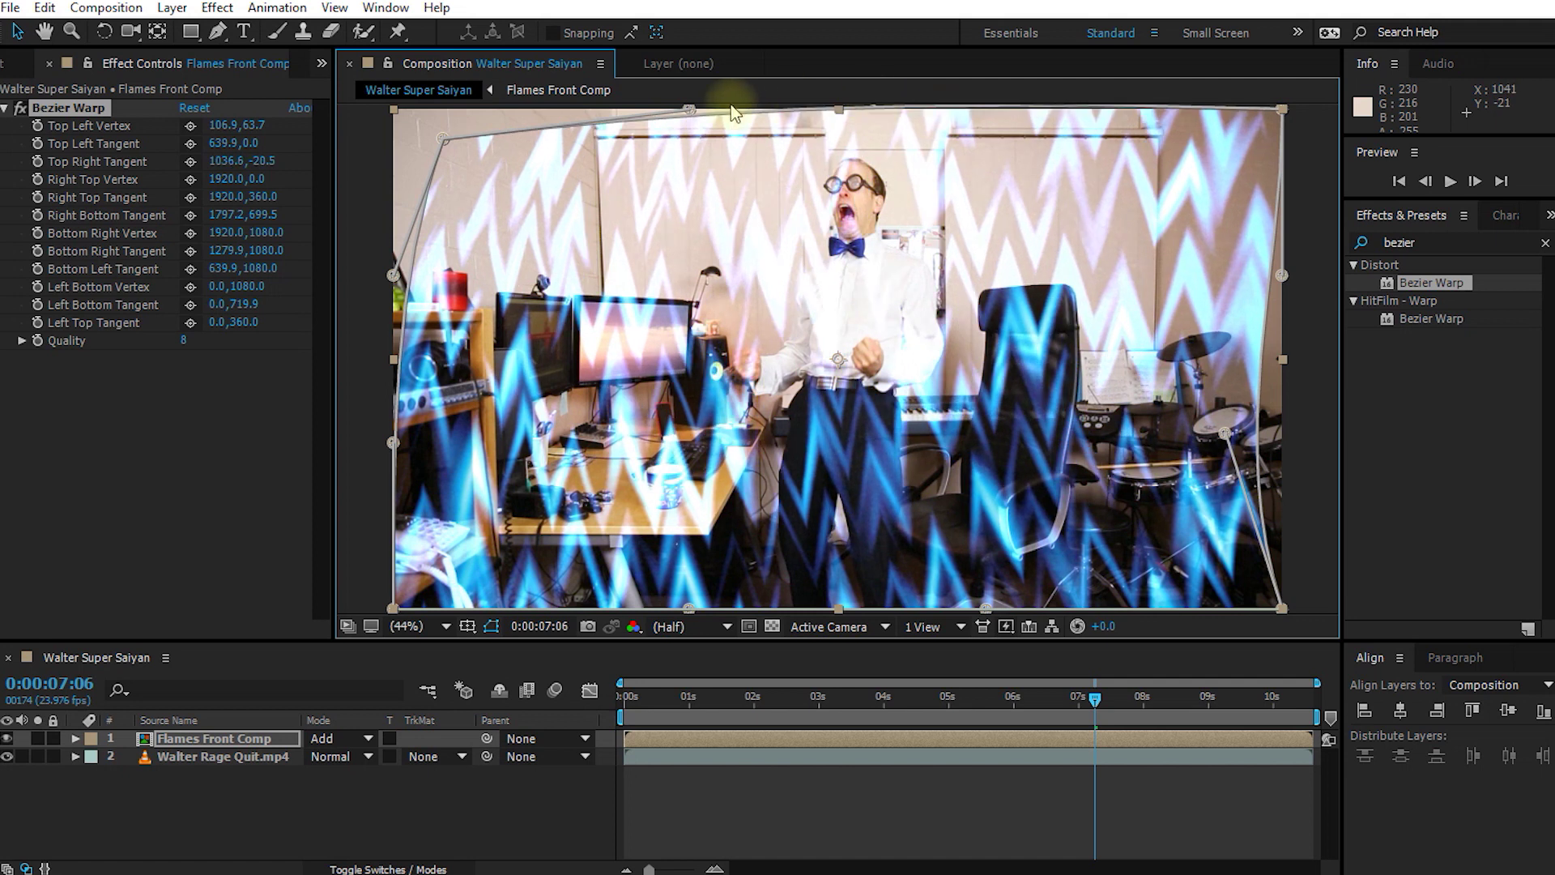
{"action": "left_click_drag", "start_coordinate": [689, 108], "coordinate": [791, 106]}
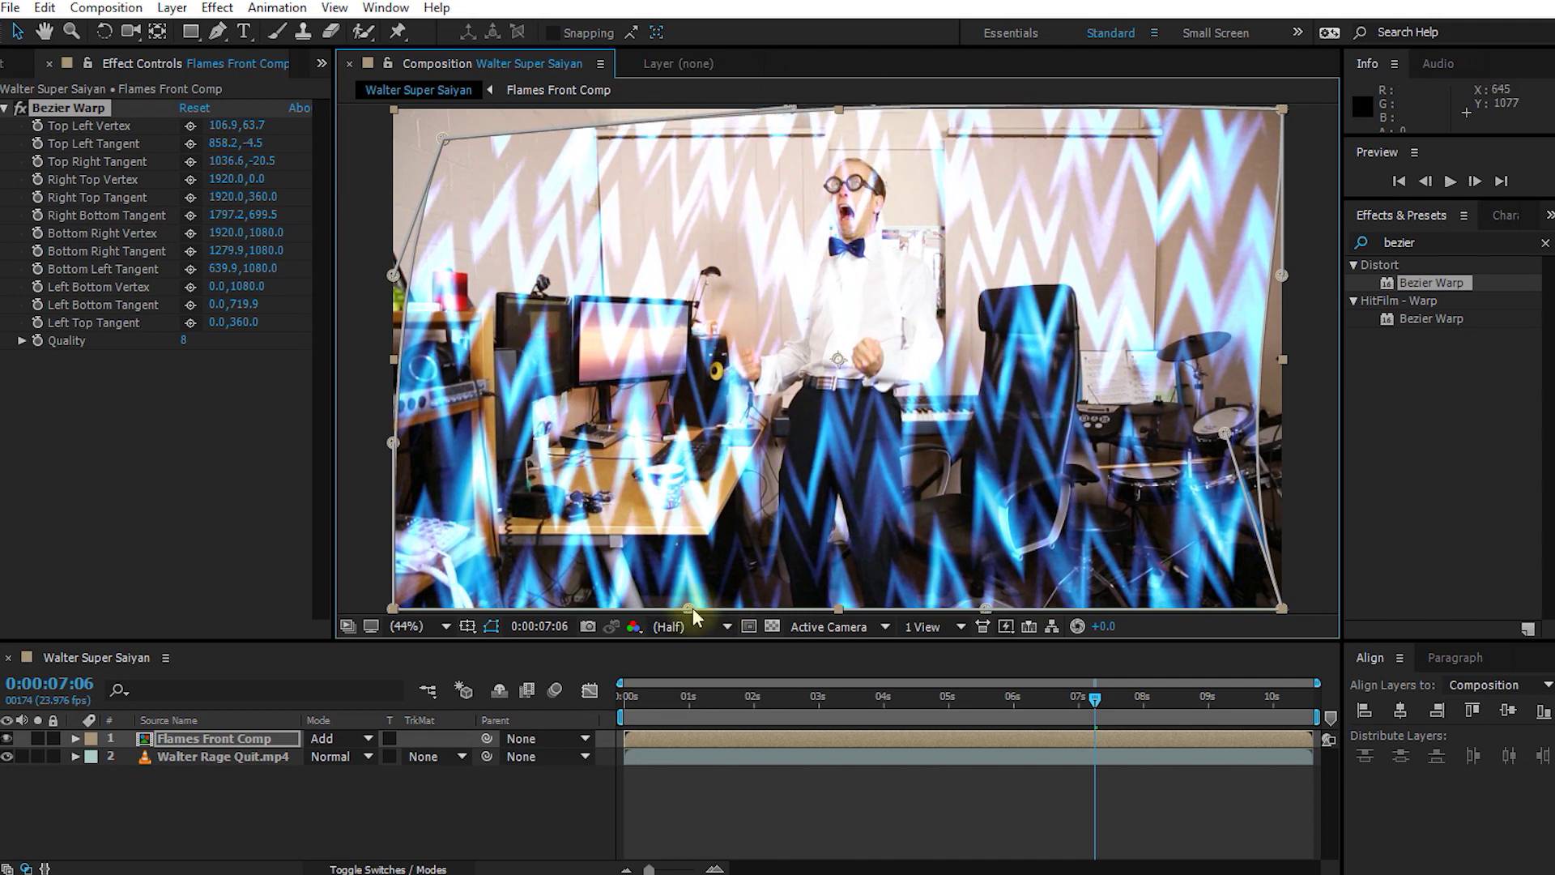
{"action": "left_click_drag", "start_coordinate": [692, 609], "coordinate": [800, 621]}
{"action": "left_click_drag", "start_coordinate": [985, 609], "coordinate": [897, 620]}
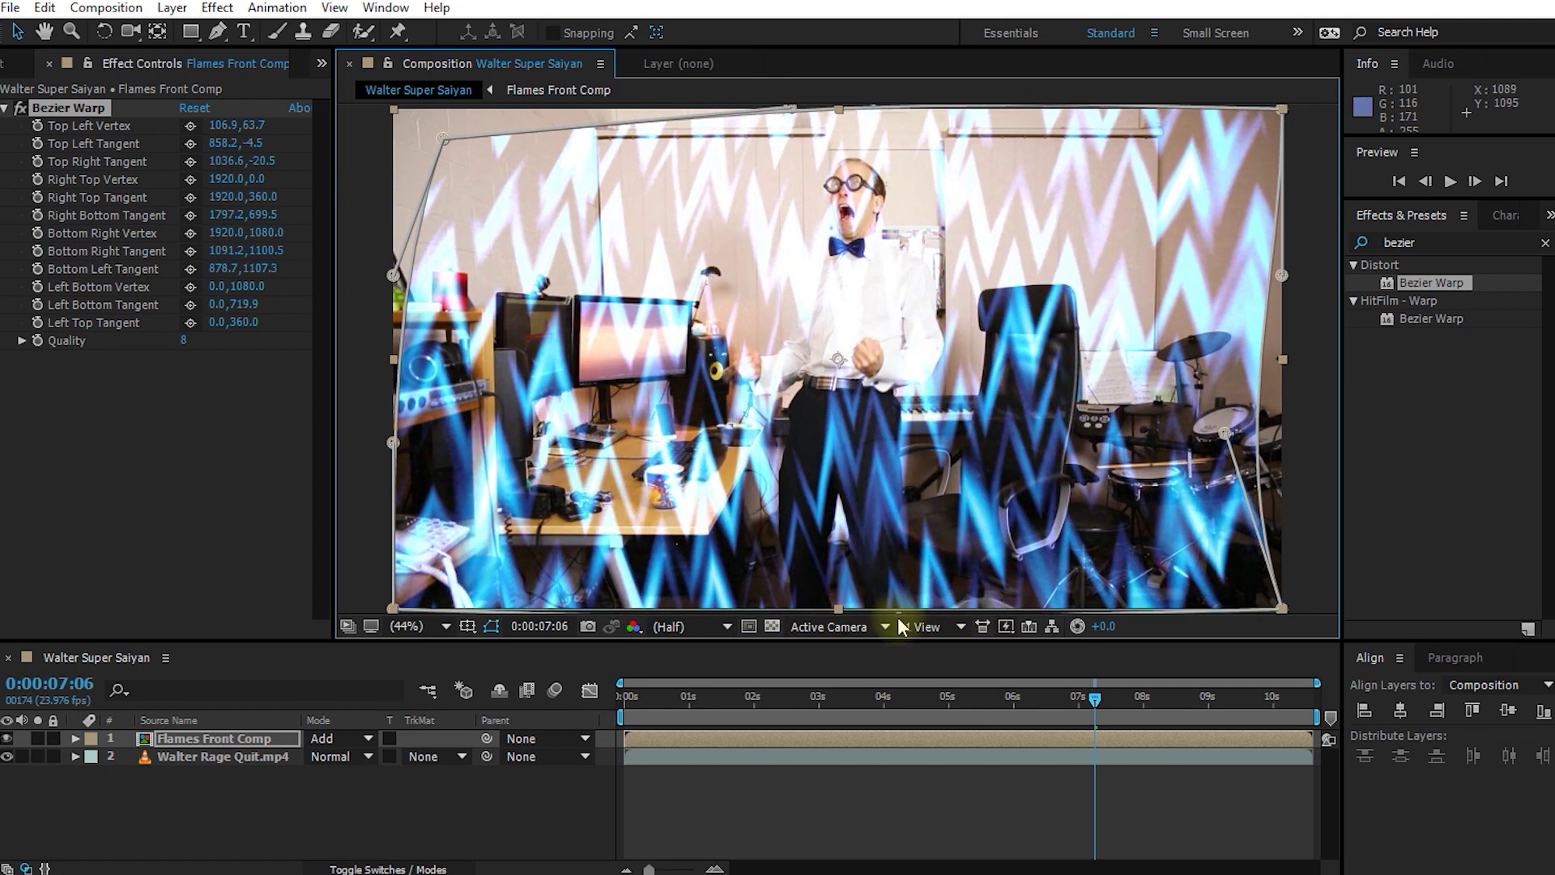
Step: Gather the Bezier Warp's four corner vertices near the man's head and feet, slightly beyond the frame, and pull the right bottom tangent inward
{"action": "left_click_drag", "start_coordinate": [392, 607], "coordinate": [765, 618]}
{"action": "left_click_drag", "start_coordinate": [443, 138], "coordinate": [798, 62]}
{"action": "left_click_drag", "start_coordinate": [1282, 108], "coordinate": [943, 94]}
{"action": "left_click_drag", "start_coordinate": [1269, 608], "coordinate": [922, 625]}
{"action": "left_click_drag", "start_coordinate": [1225, 433], "coordinate": [991, 395]}
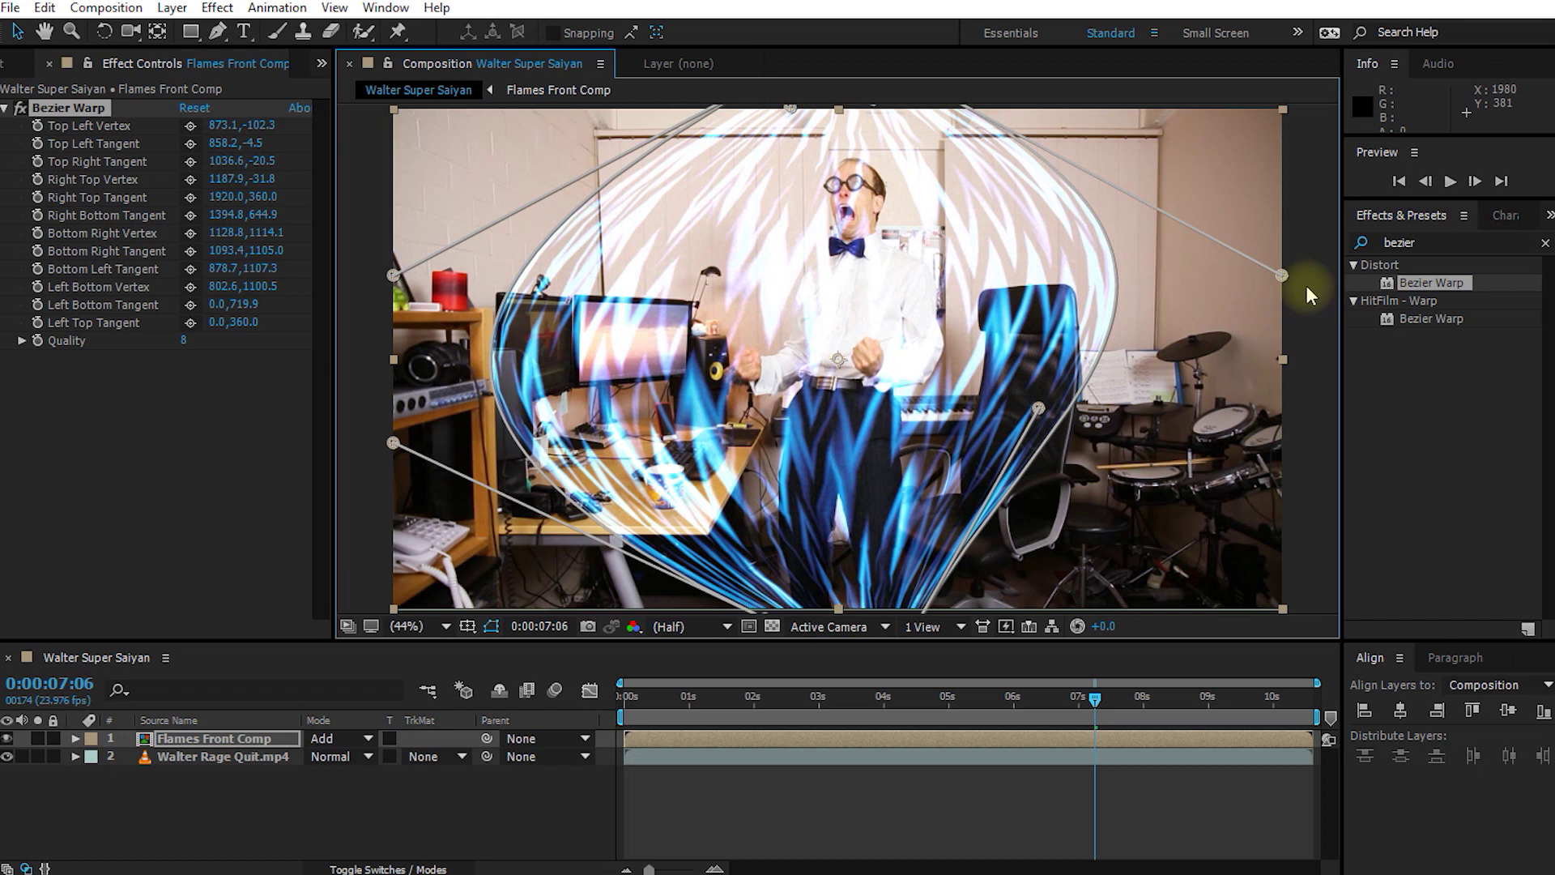
Step: Narrow the warp into an oval aura around the man by moving the side tangents inward and adjusting the top tangent and vertex
{"action": "left_click_drag", "start_coordinate": [1282, 276], "coordinate": [995, 221]}
{"action": "left_click_drag", "start_coordinate": [982, 395], "coordinate": [1042, 458]}
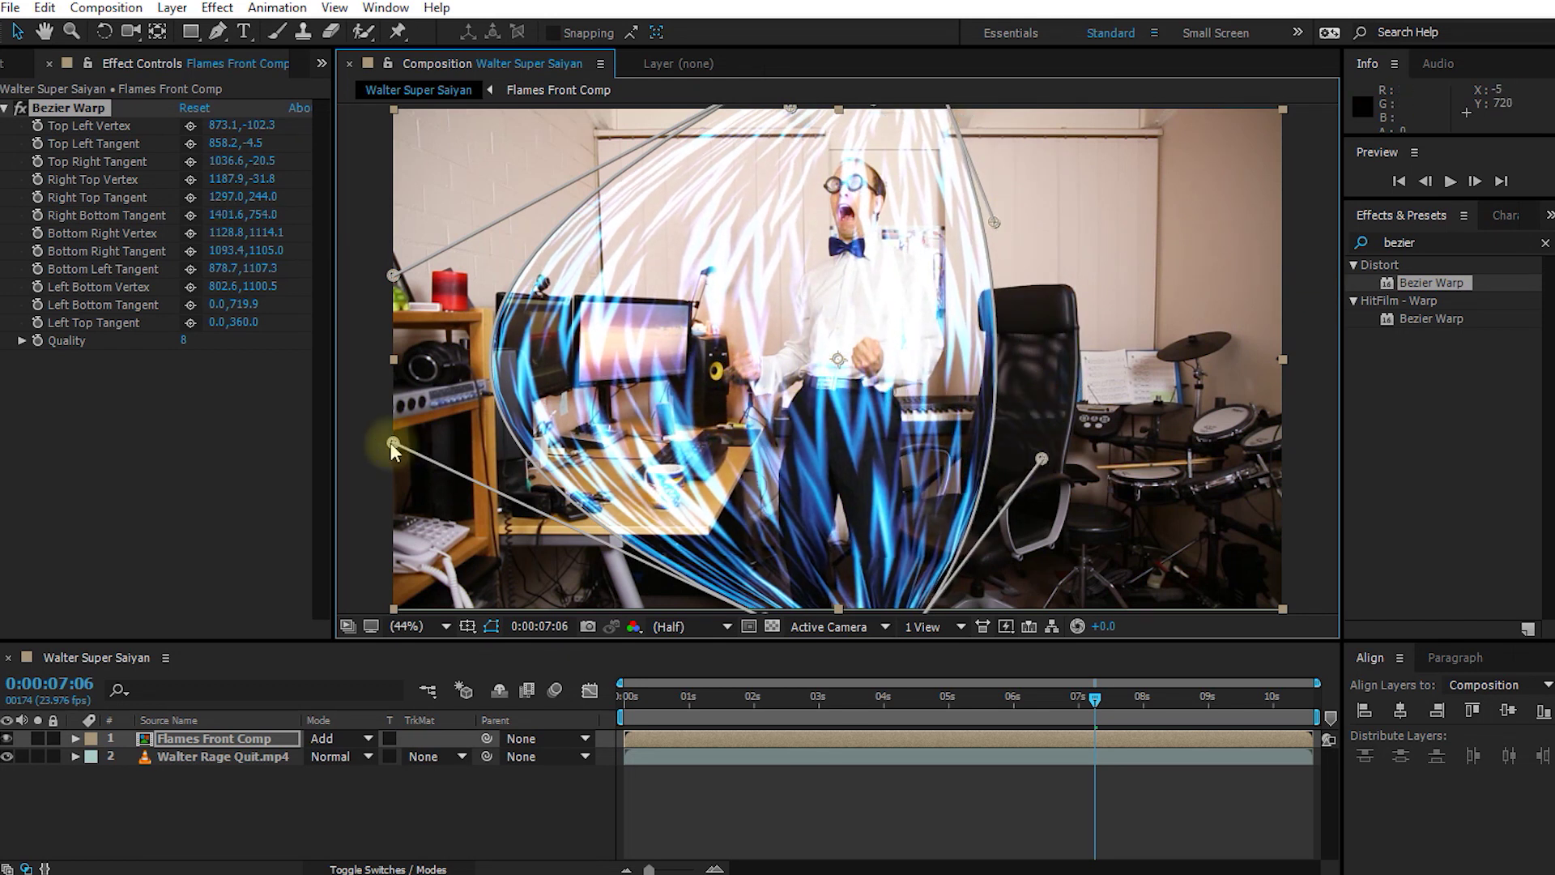
{"action": "left_click_drag", "start_coordinate": [392, 442], "coordinate": [713, 493]}
{"action": "left_click_drag", "start_coordinate": [393, 276], "coordinate": [665, 302]}
{"action": "left_click_drag", "start_coordinate": [789, 108], "coordinate": [817, 99]}
{"action": "left_click_drag", "start_coordinate": [1042, 458], "coordinate": [1001, 457]}
{"action": "scroll", "coordinate": [931, 291], "scroll_direction": "up", "scroll_amount": 3}
{"action": "left_click_drag", "start_coordinate": [955, 166], "coordinate": [807, 137]}
{"action": "scroll", "coordinate": [1108, 432], "scroll_direction": "down", "scroll_amount": 2}
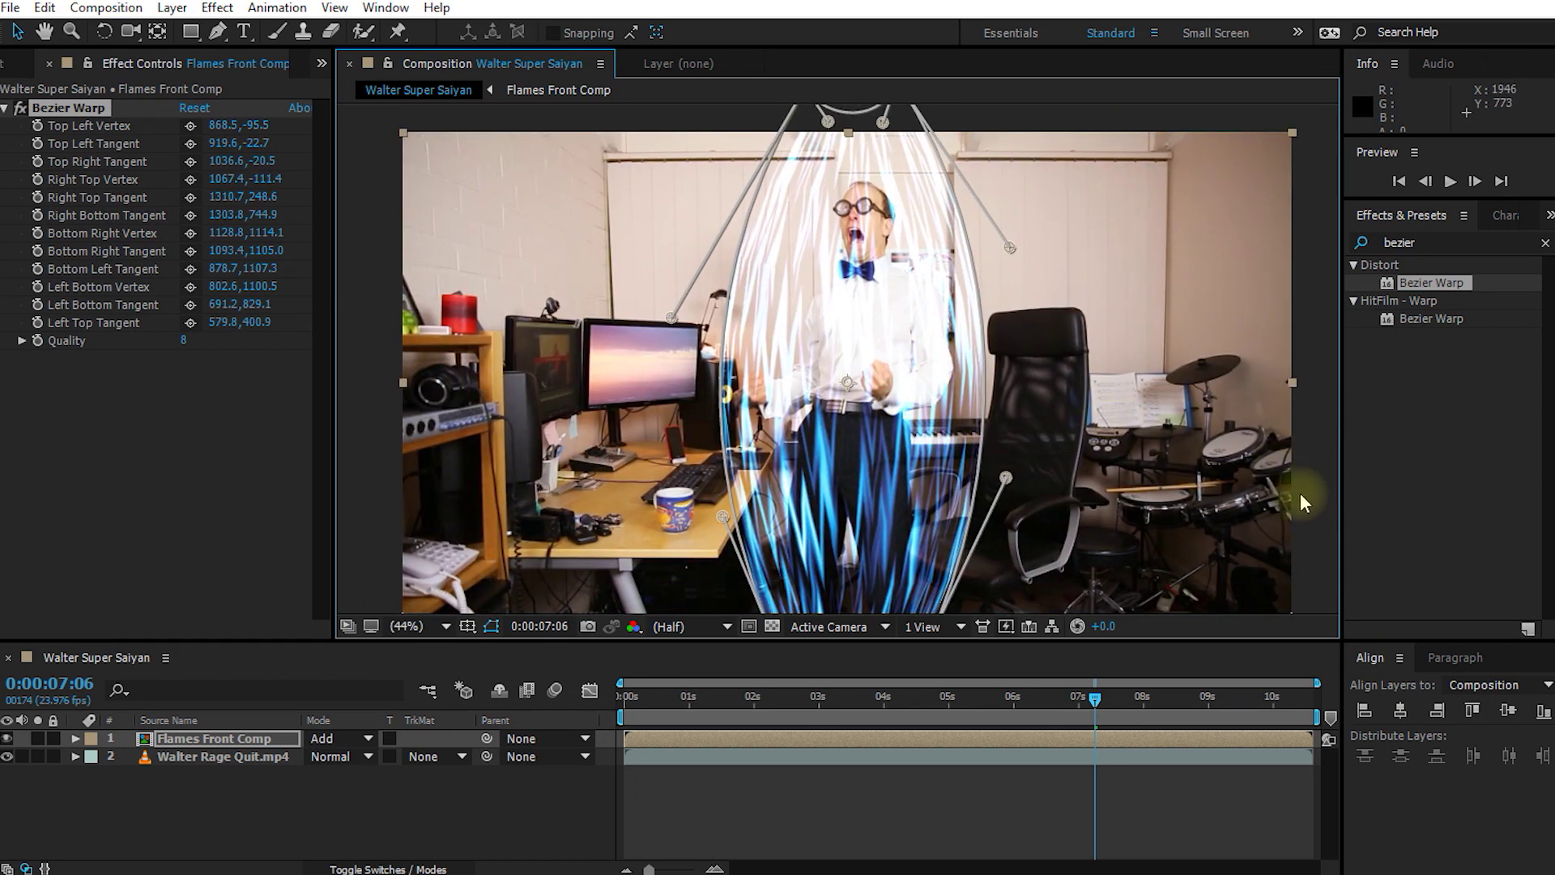
Step: Fit the composition in the view, preview the warped flames from 0:00:05:12, and move the current time to 0:00:07:08
{"action": "left_click", "coordinate": [1023, 823]}
{"action": "left_click", "coordinate": [445, 626]}
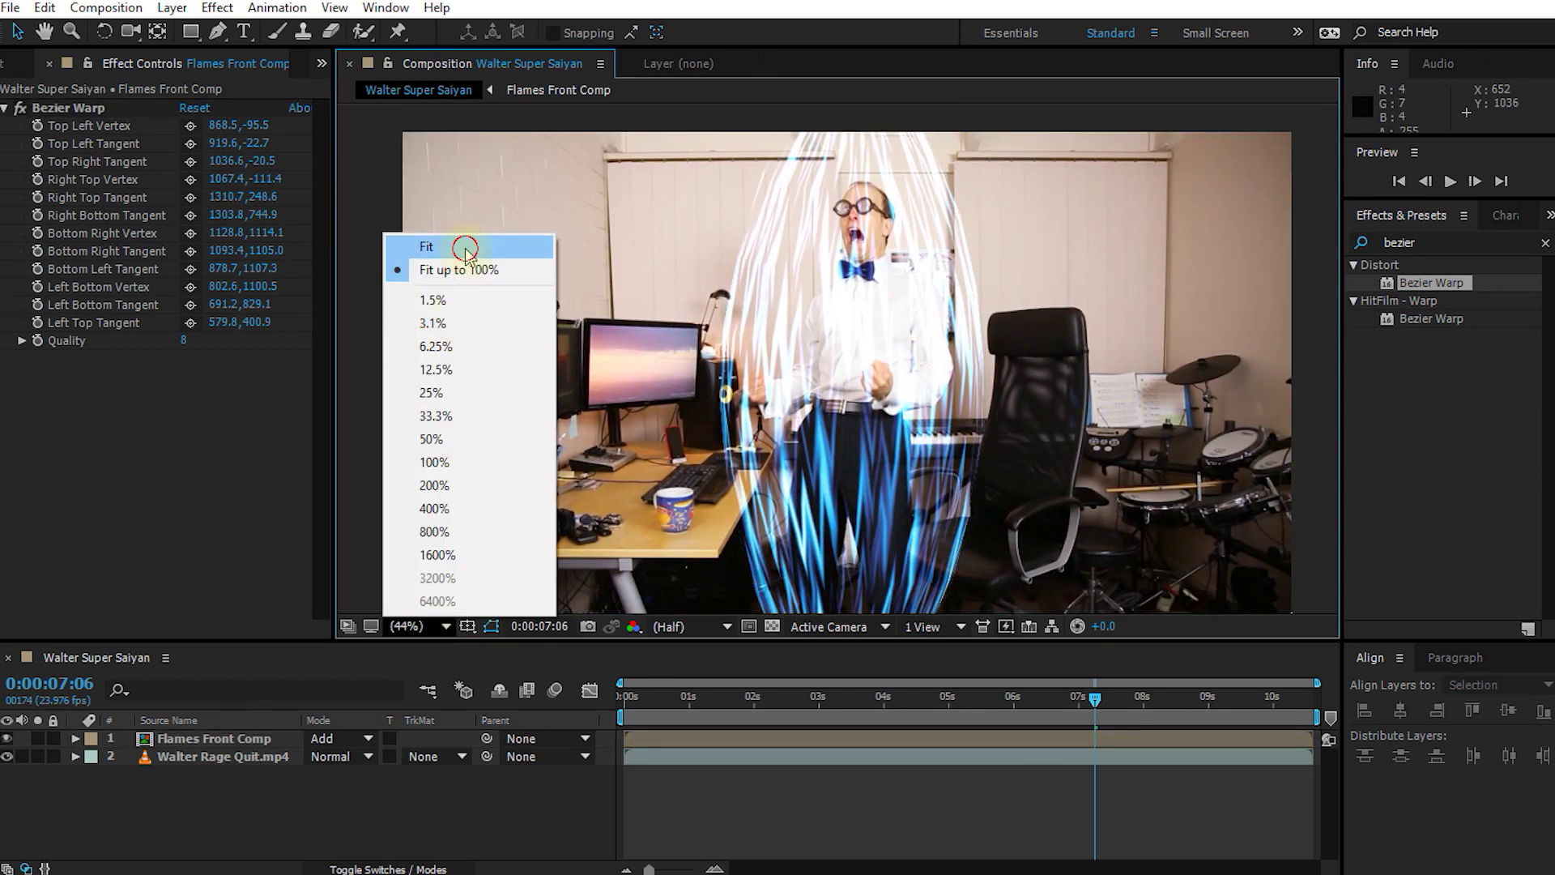
{"action": "left_click", "coordinate": [427, 243]}
{"action": "left_click", "coordinate": [984, 712]}
{"action": "left_click", "coordinate": [1096, 816]}
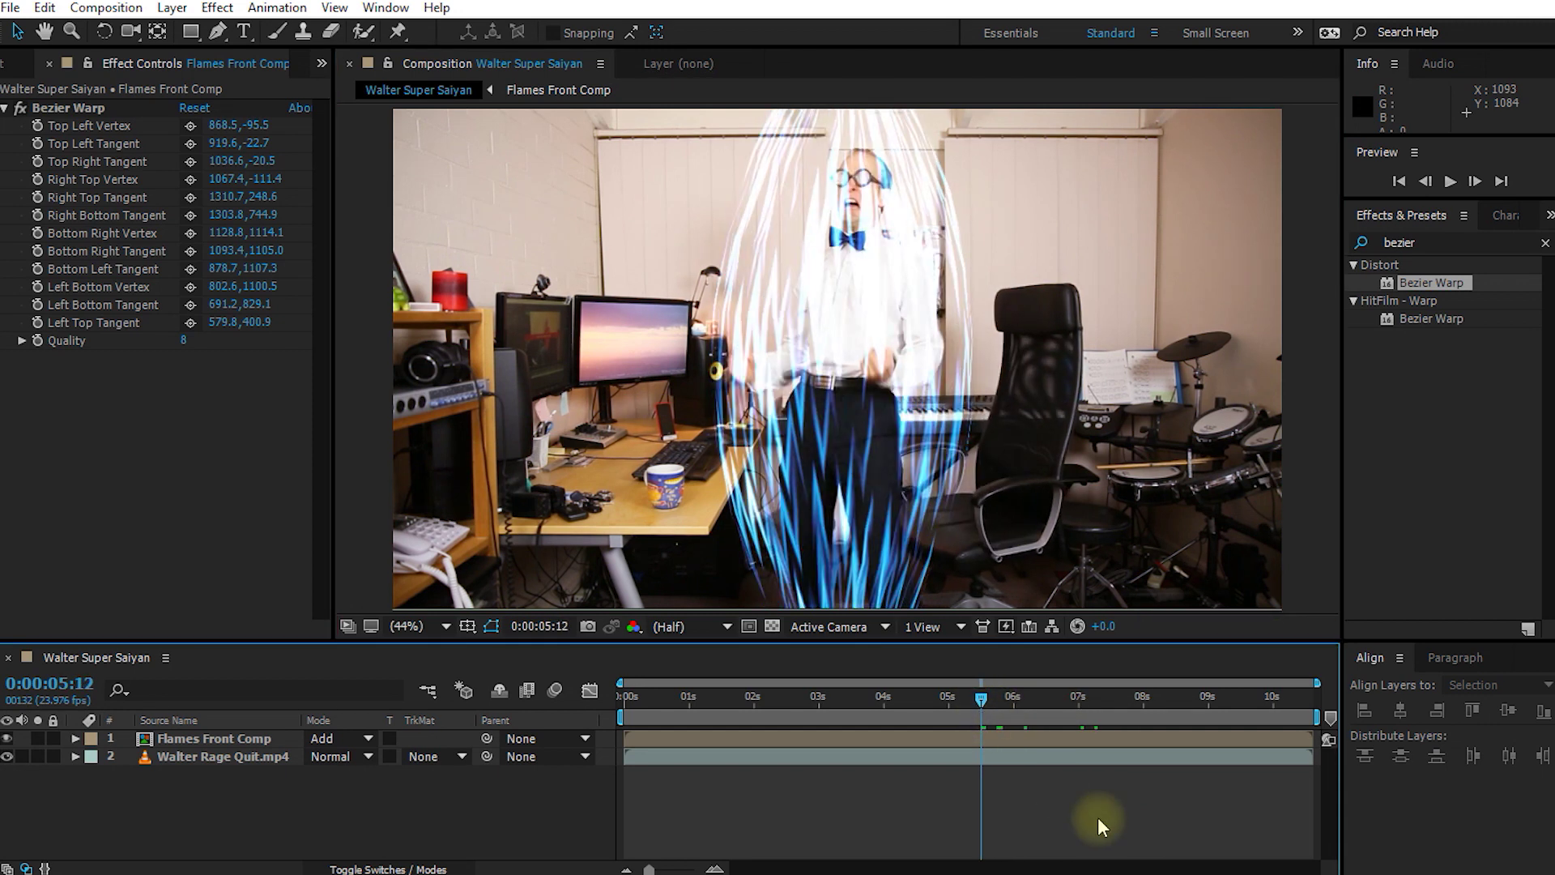
{"action": "key", "text": "space"}
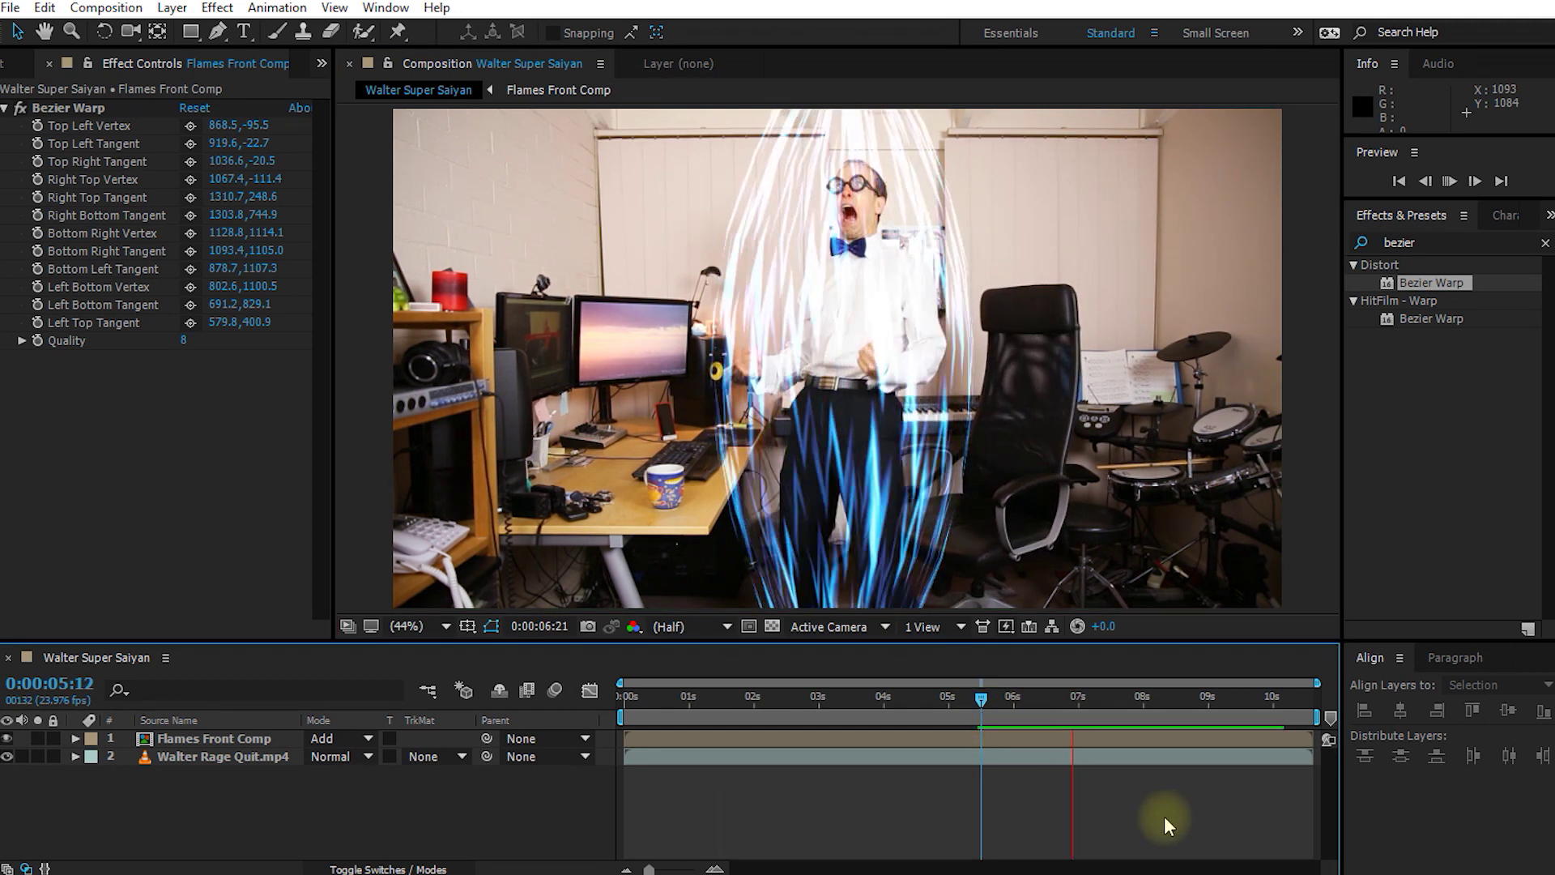
{"action": "key", "text": "space"}
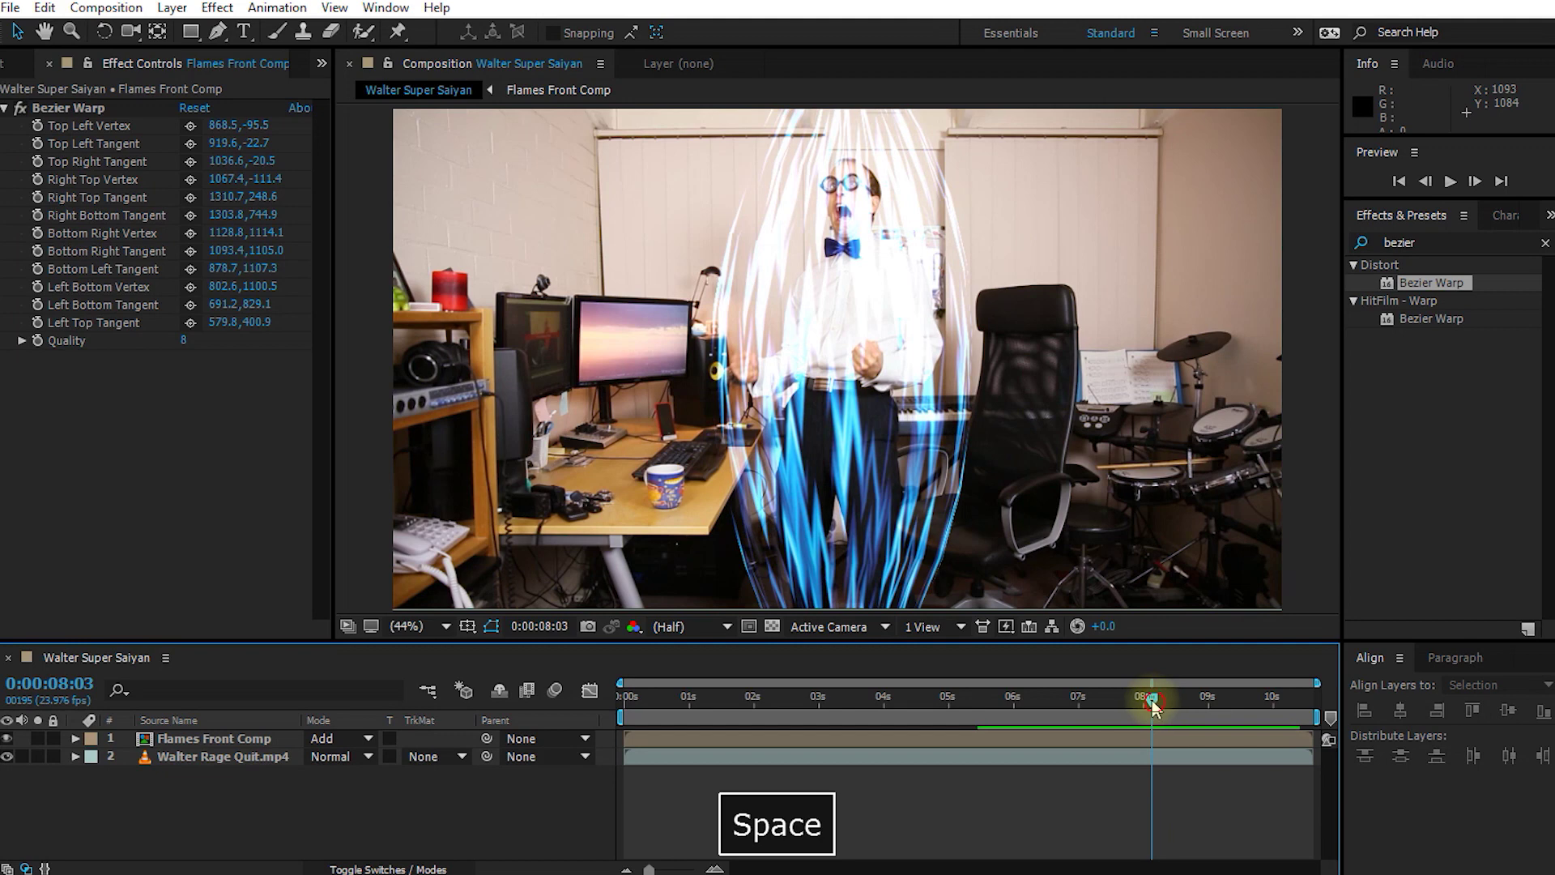
{"action": "mouse_move", "coordinate": [1113, 698]}
{"action": "left_mouse_down"}
{"action": "mouse_move", "coordinate": [1077, 698]}
{"action": "mouse_move", "coordinate": [1179, 709]}
{"action": "mouse_move", "coordinate": [1100, 710]}
{"action": "left_mouse_up"}
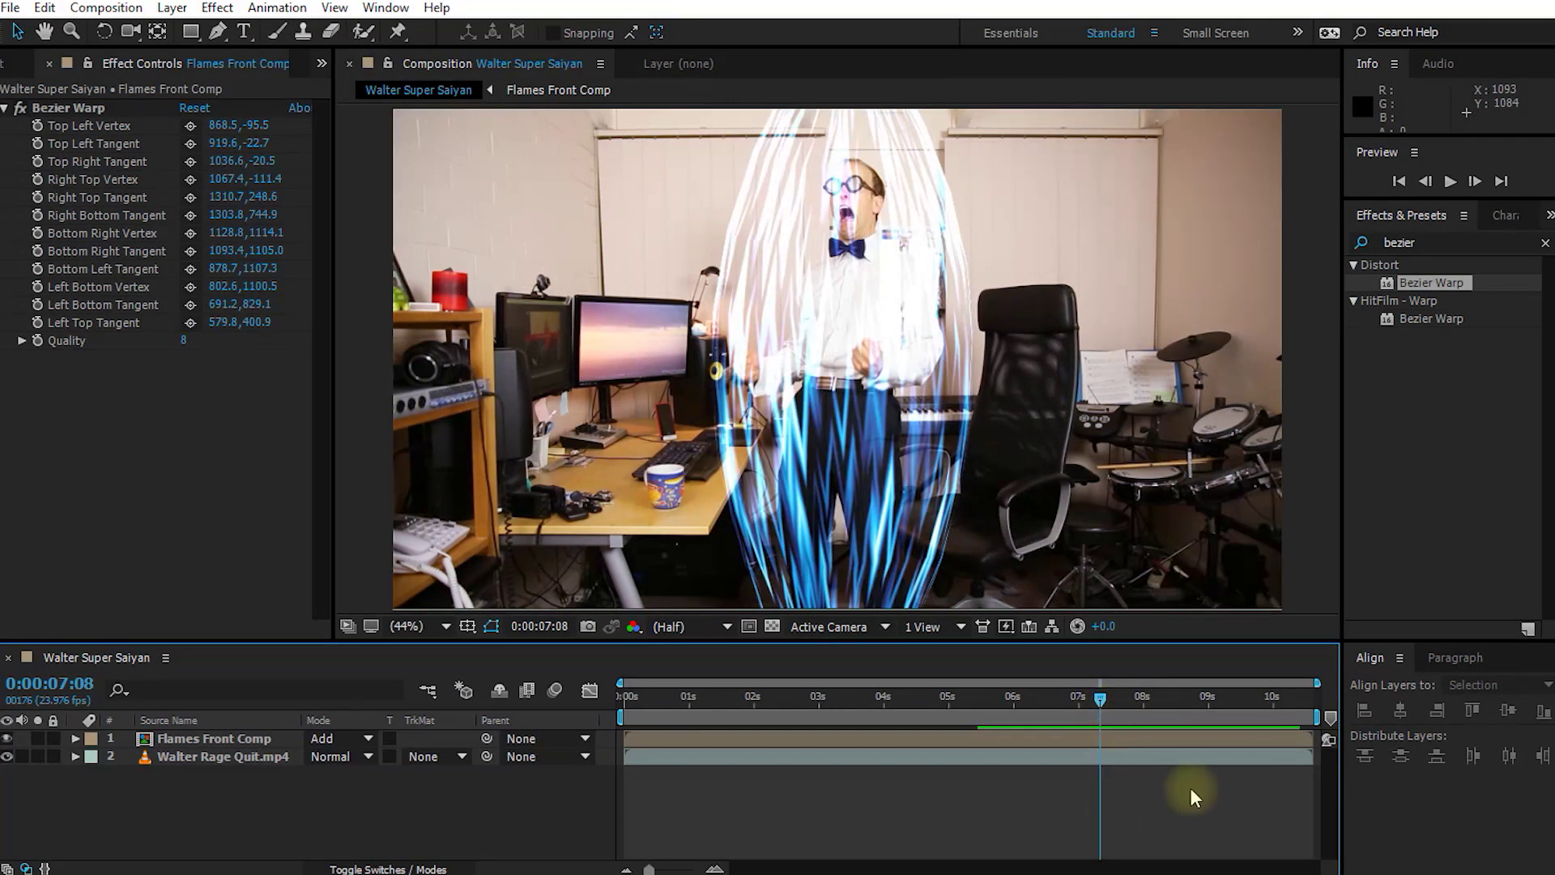
Step: Open Flames Front Comp and go through the Flames Front layer's effect settings to VC Color Vibrance
{"action": "left_click", "coordinate": [182, 741]}
{"action": "double_click", "coordinate": [189, 741]}
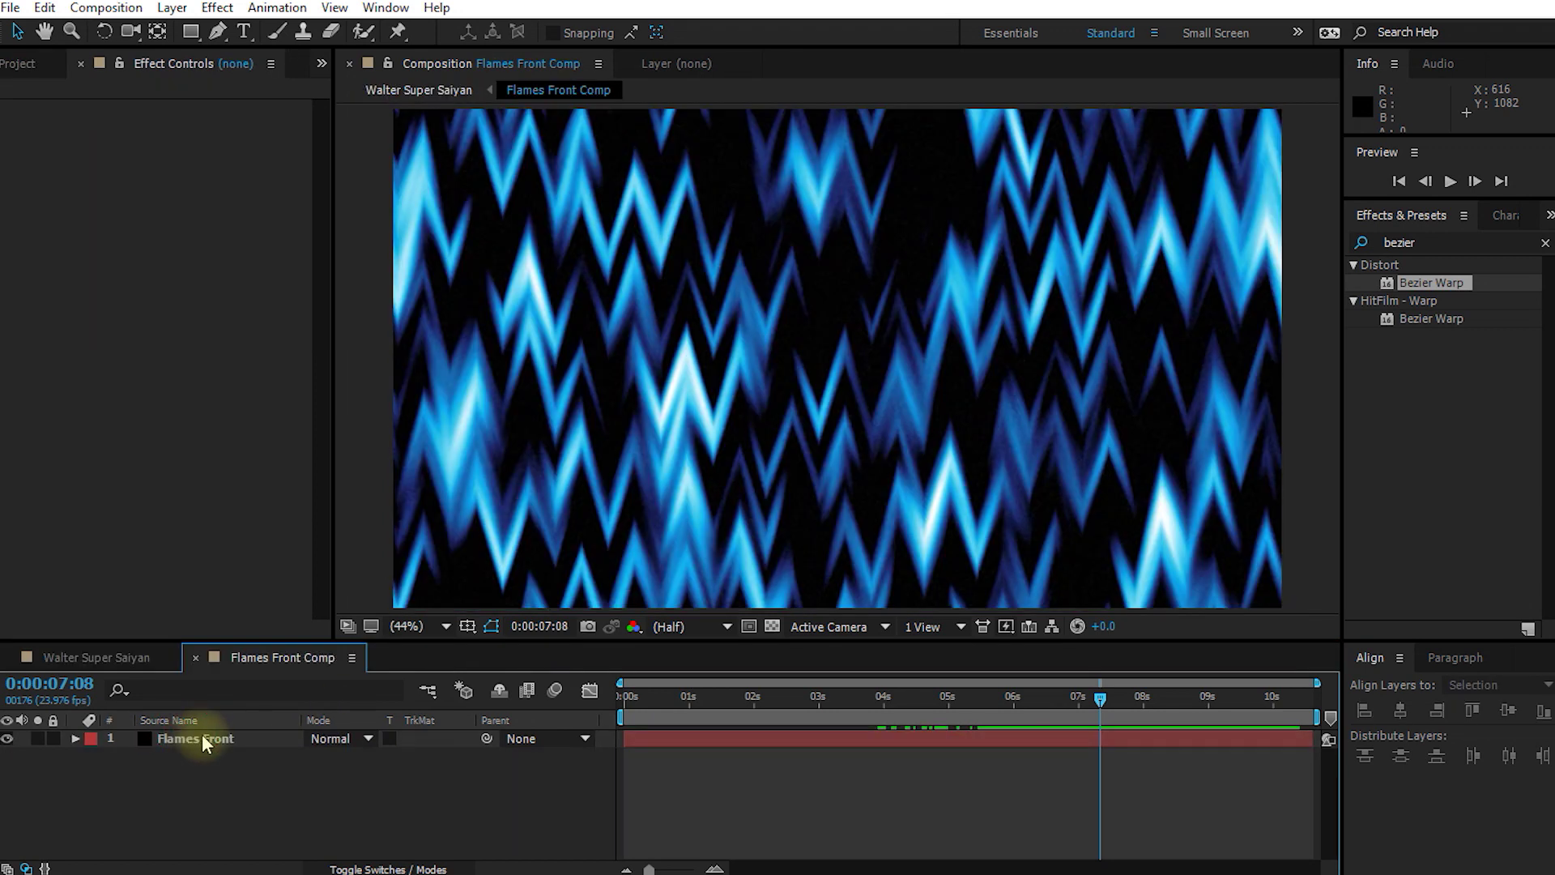
{"action": "left_click", "coordinate": [202, 739]}
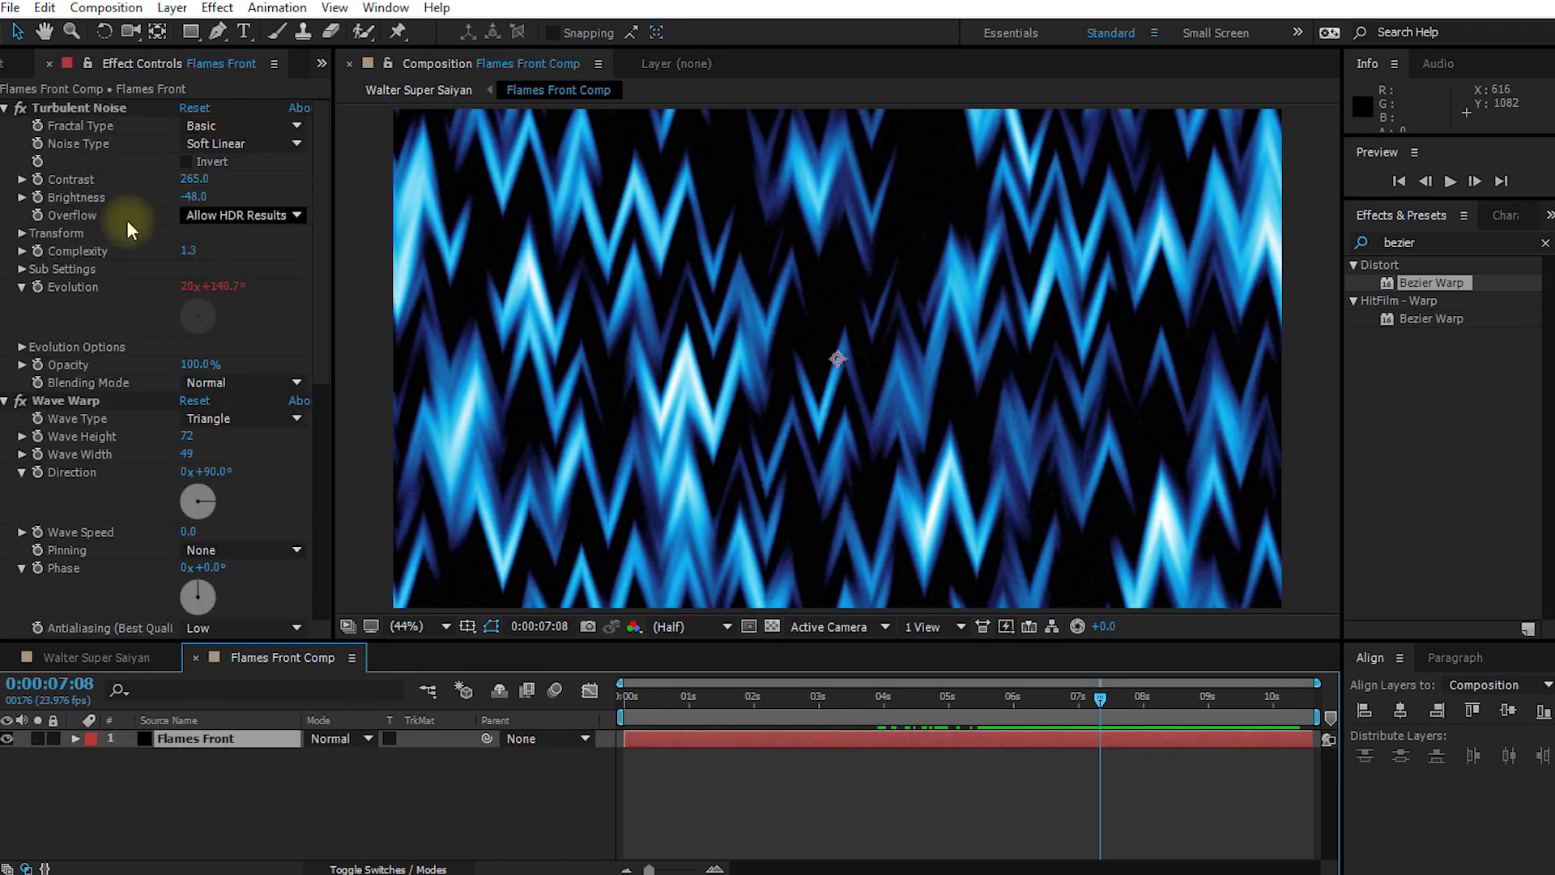
{"action": "left_click", "coordinate": [22, 232]}
{"action": "scroll", "coordinate": [179, 344], "scroll_direction": "down", "scroll_amount": 1}
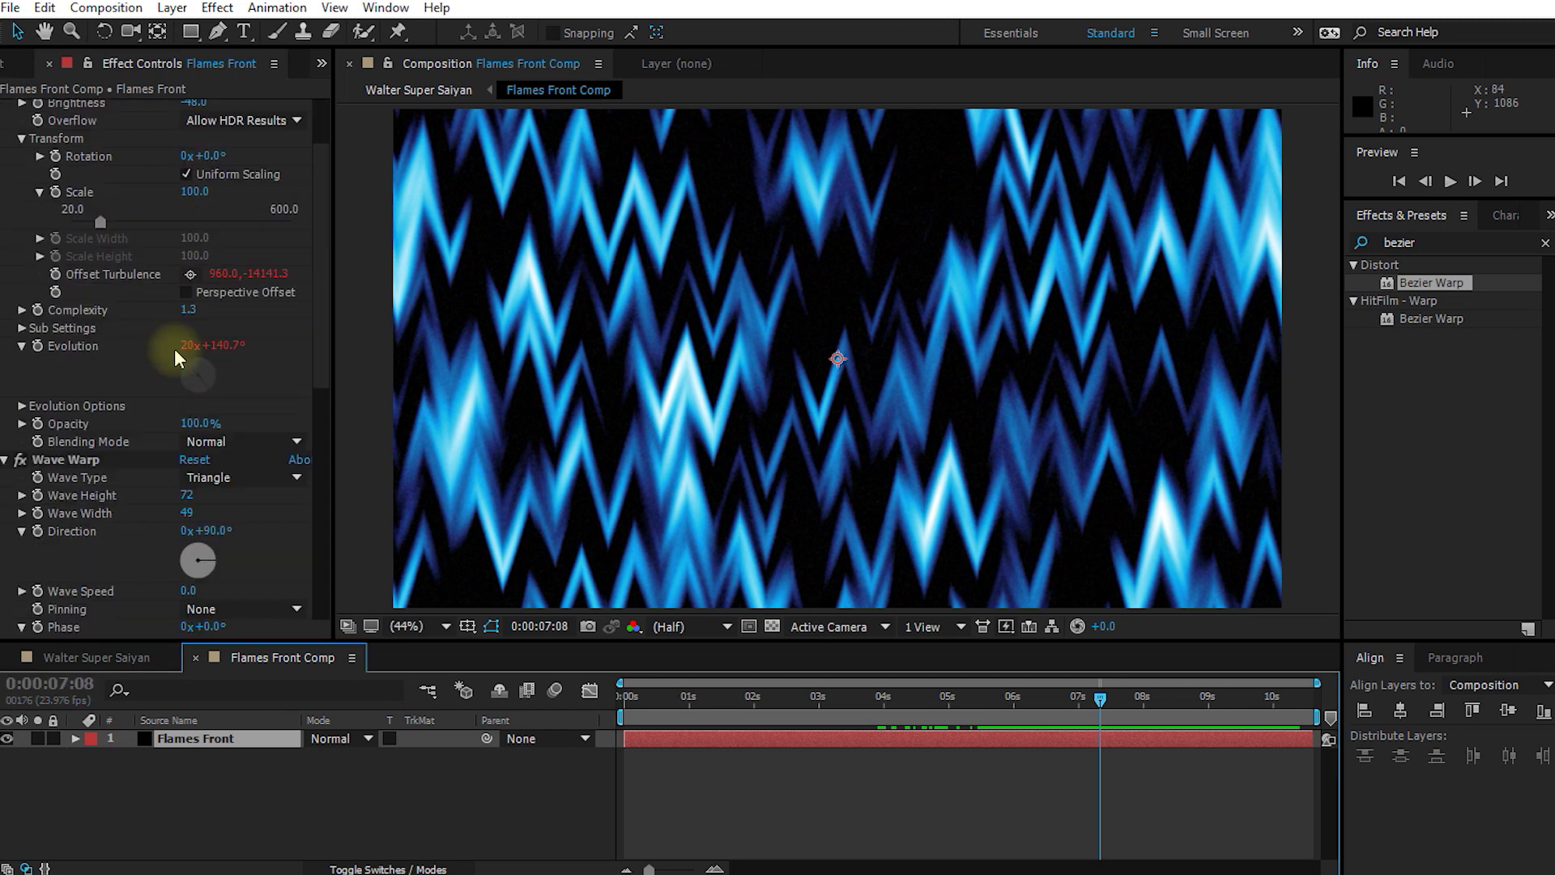
{"action": "scroll", "coordinate": [178, 344], "scroll_direction": "down", "scroll_amount": 9}
{"action": "left_click", "coordinate": [79, 296]}
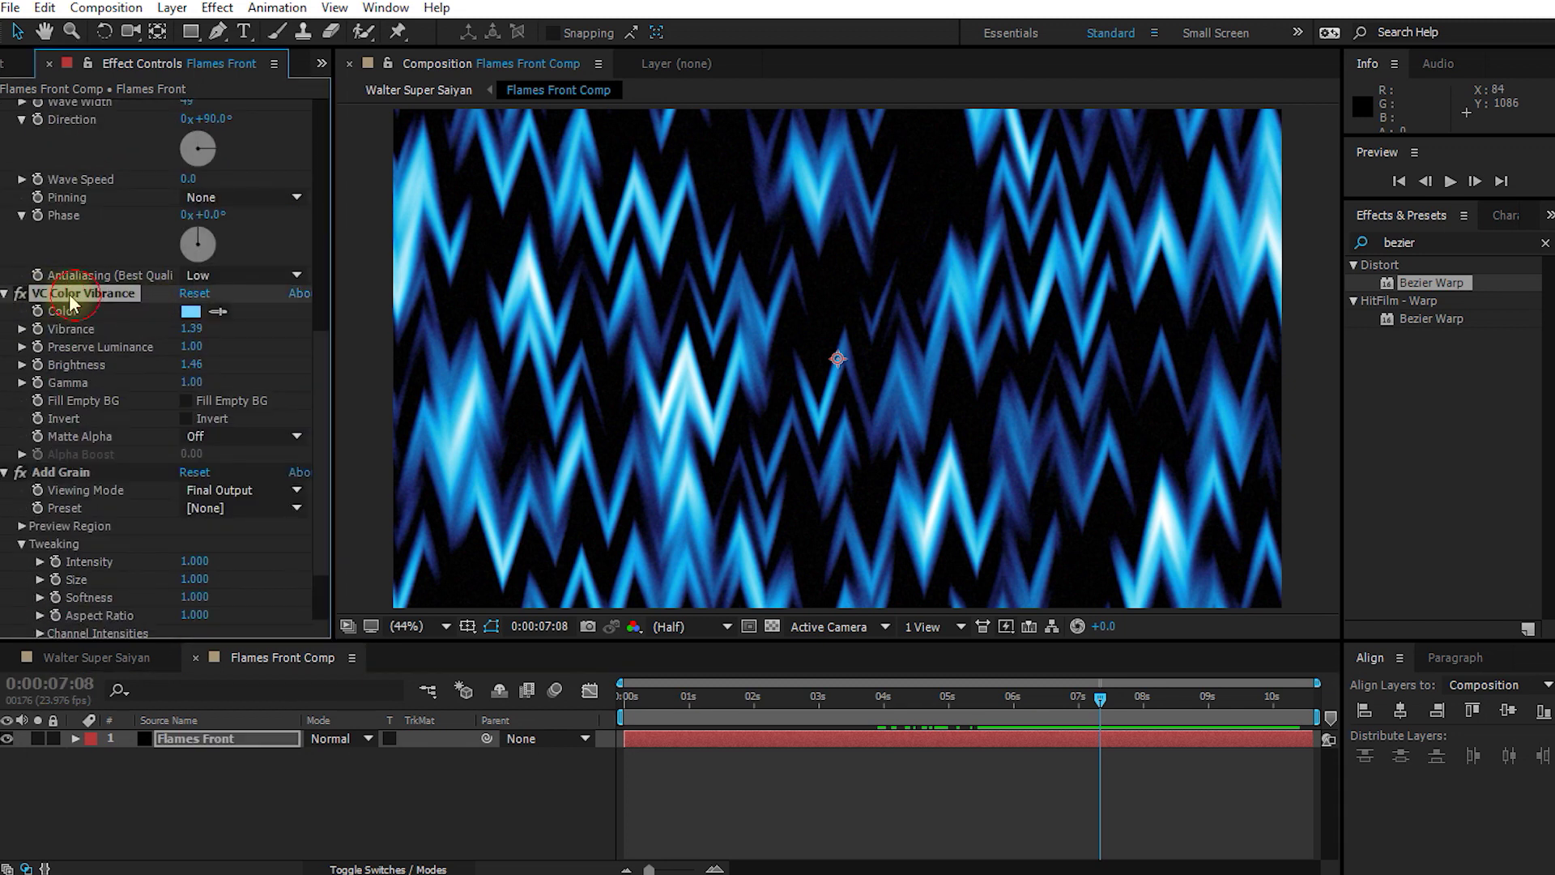
Step: Change the VC Color Vibrance color to red, FE1212
{"action": "left_click", "coordinate": [191, 311]}
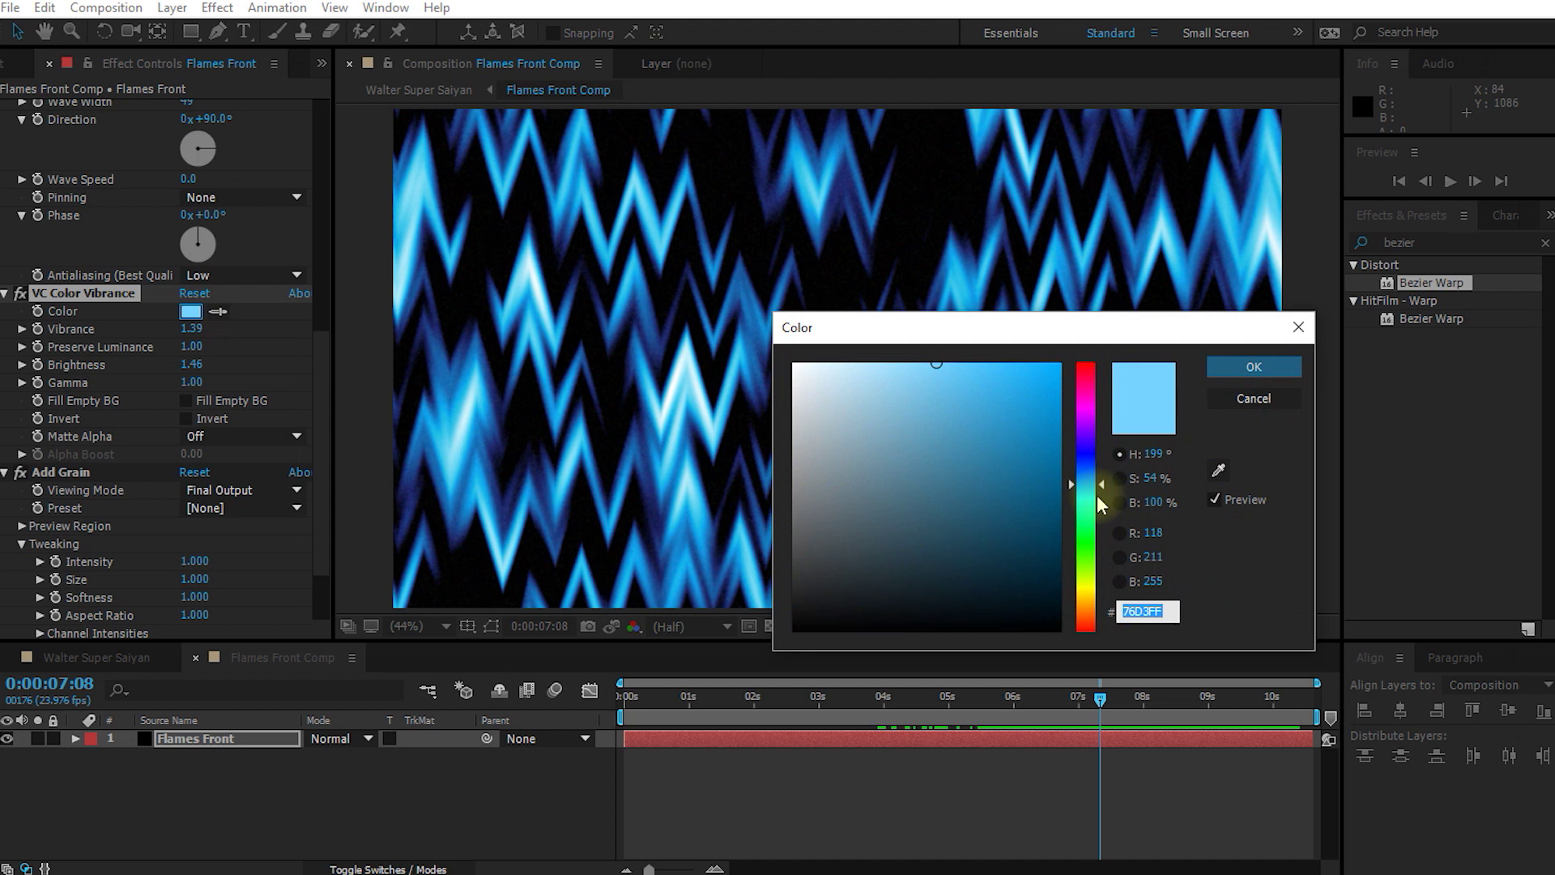
{"action": "left_click_drag", "start_coordinate": [1098, 502], "coordinate": [1095, 363]}
{"action": "left_click", "coordinate": [1013, 392]}
{"action": "left_click_drag", "start_coordinate": [1013, 392], "coordinate": [1167, 484]}
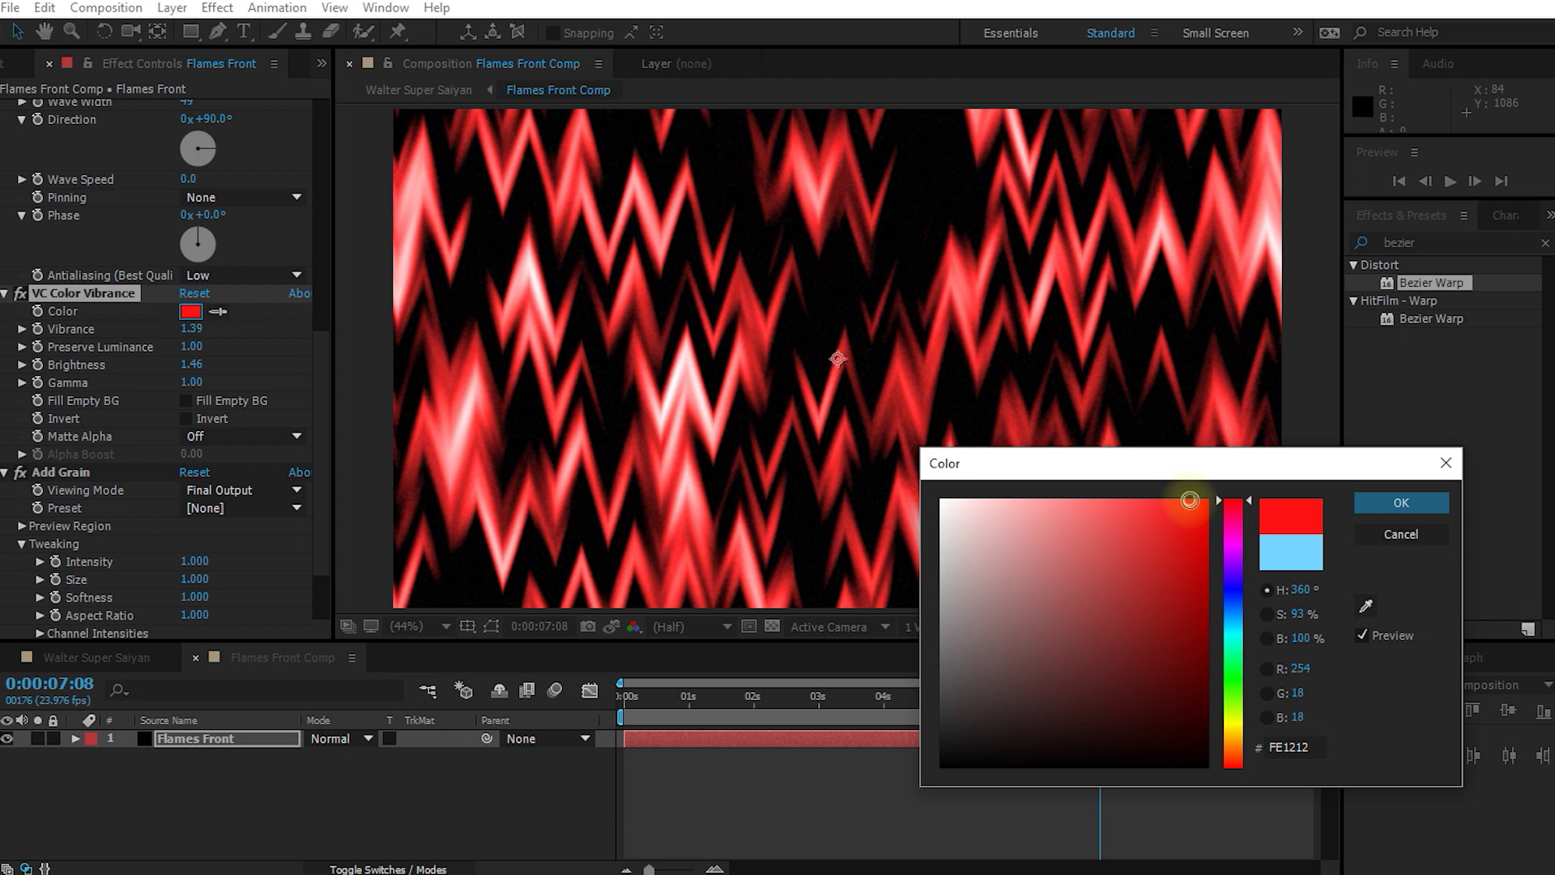
{"action": "left_click", "coordinate": [1398, 506]}
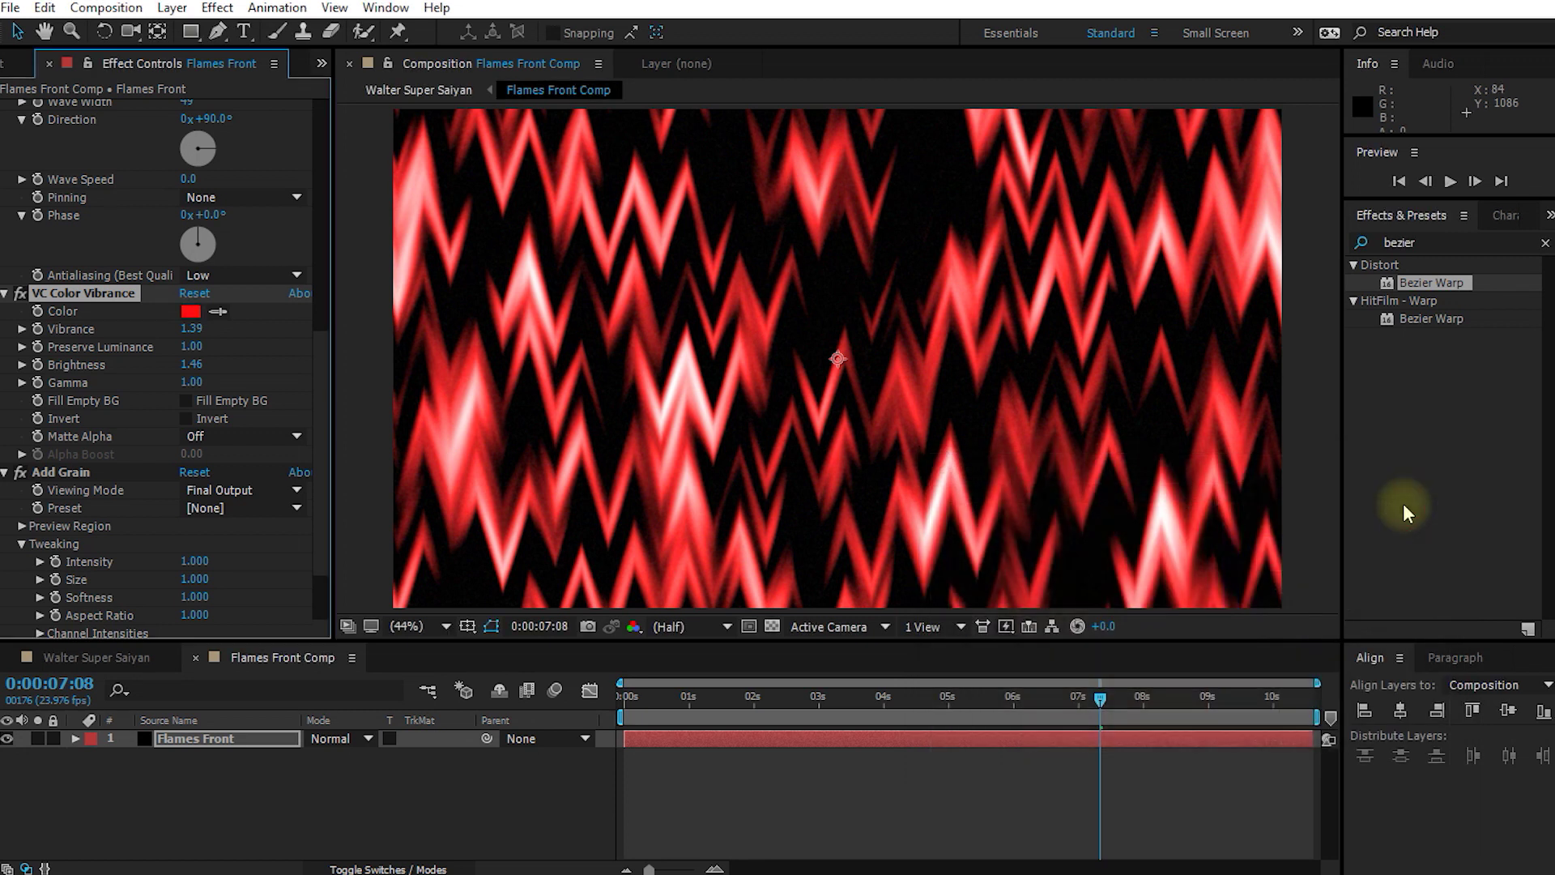
Step: Return to the Walter Super Saiyan composition and scrub from the seated part at 0:00:02:23 to the scream at 0:00:05:17
{"action": "left_click", "coordinate": [96, 657]}
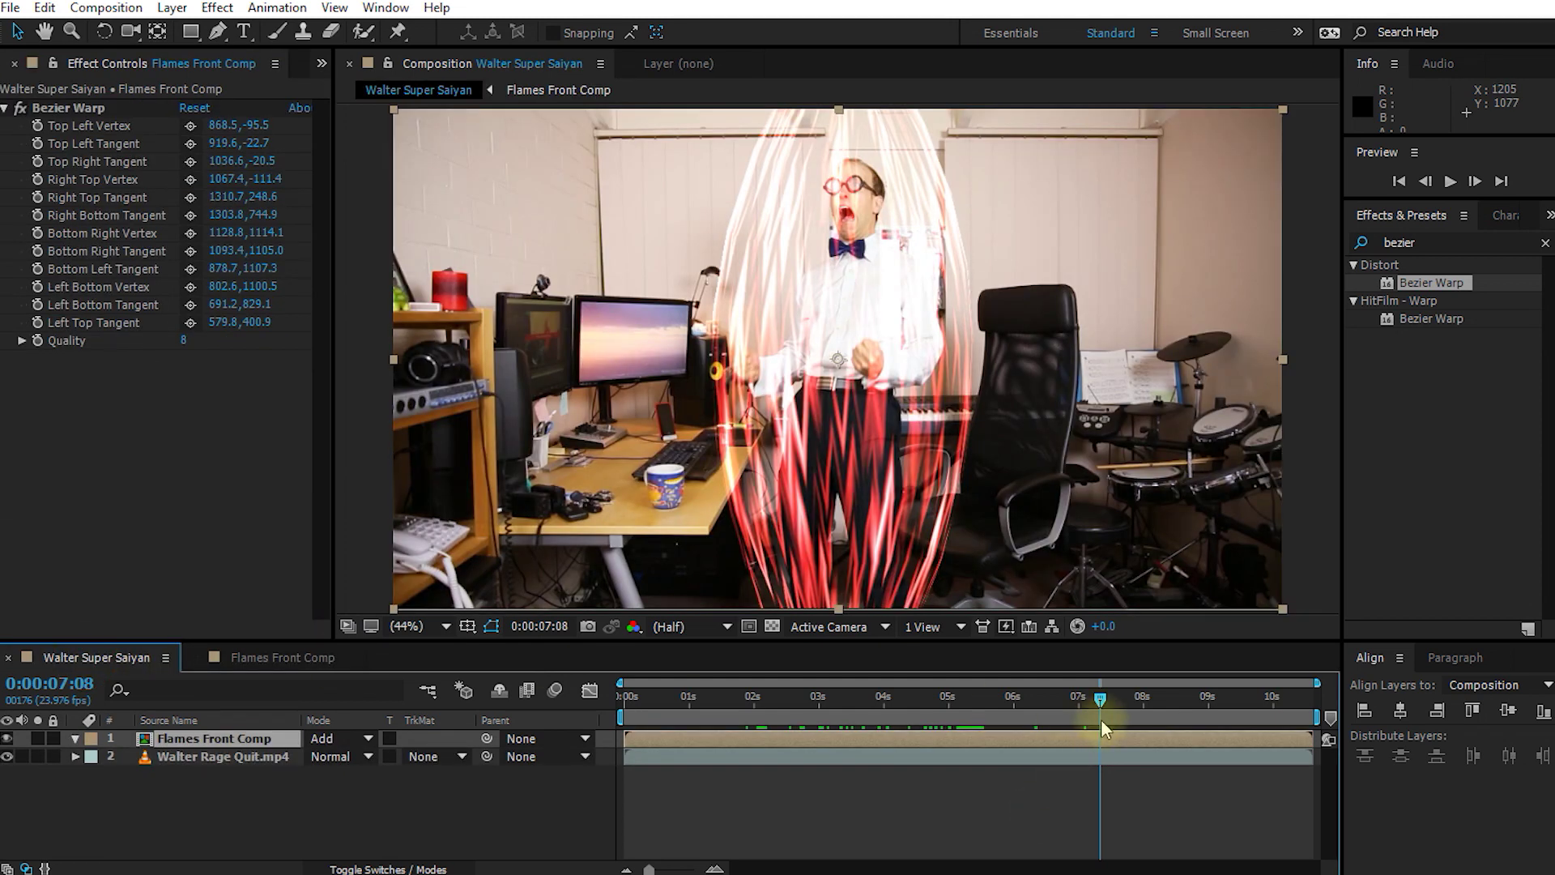
{"action": "left_click_drag", "start_coordinate": [1095, 698], "coordinate": [816, 740]}
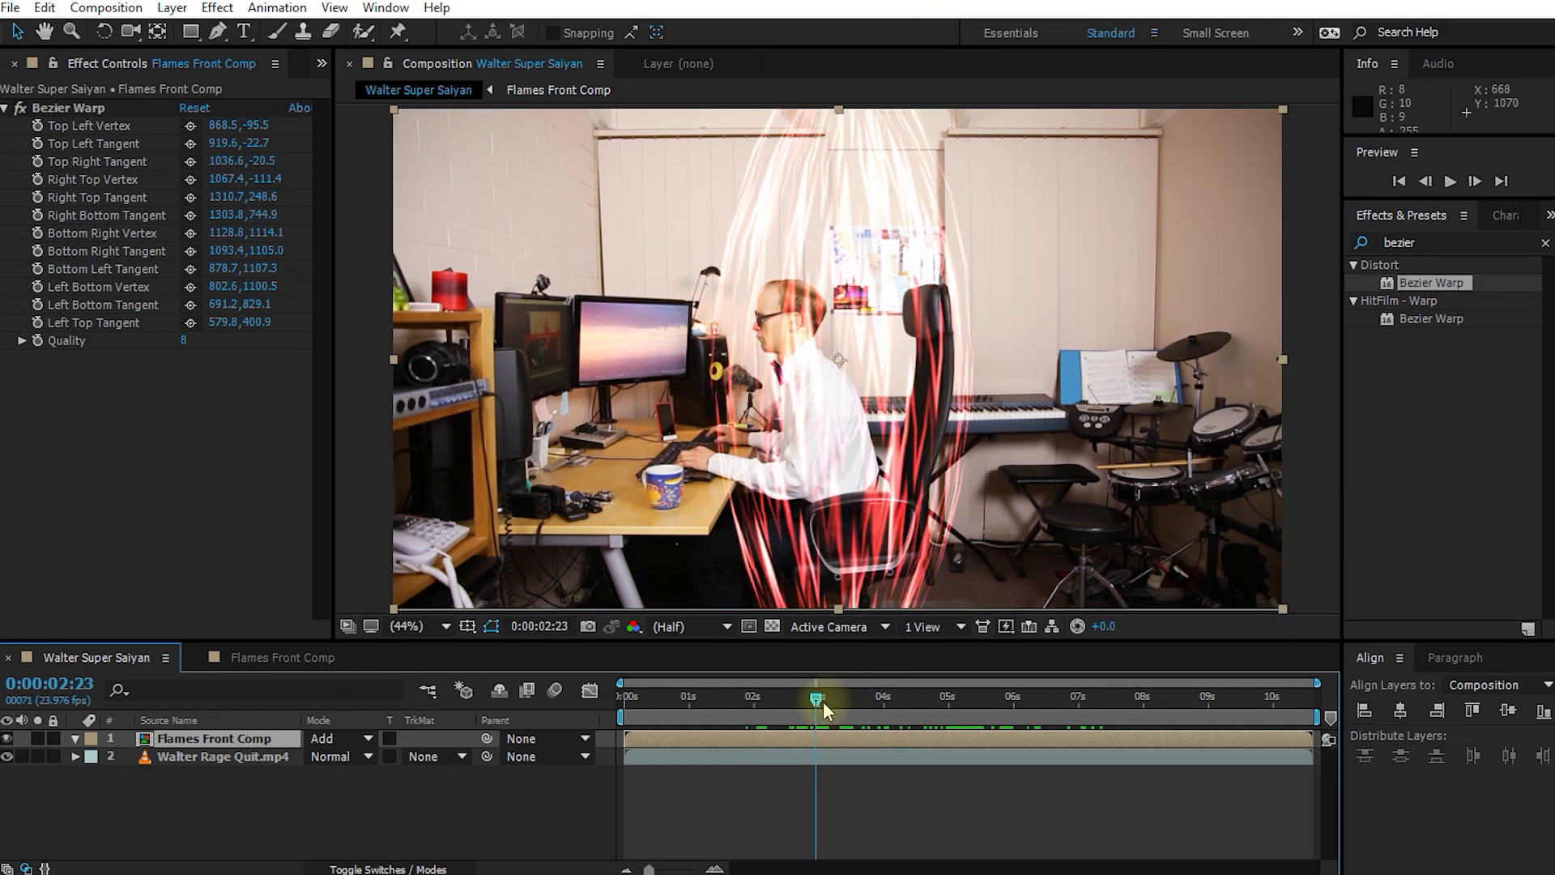
{"action": "left_click_drag", "start_coordinate": [817, 705], "coordinate": [996, 747]}
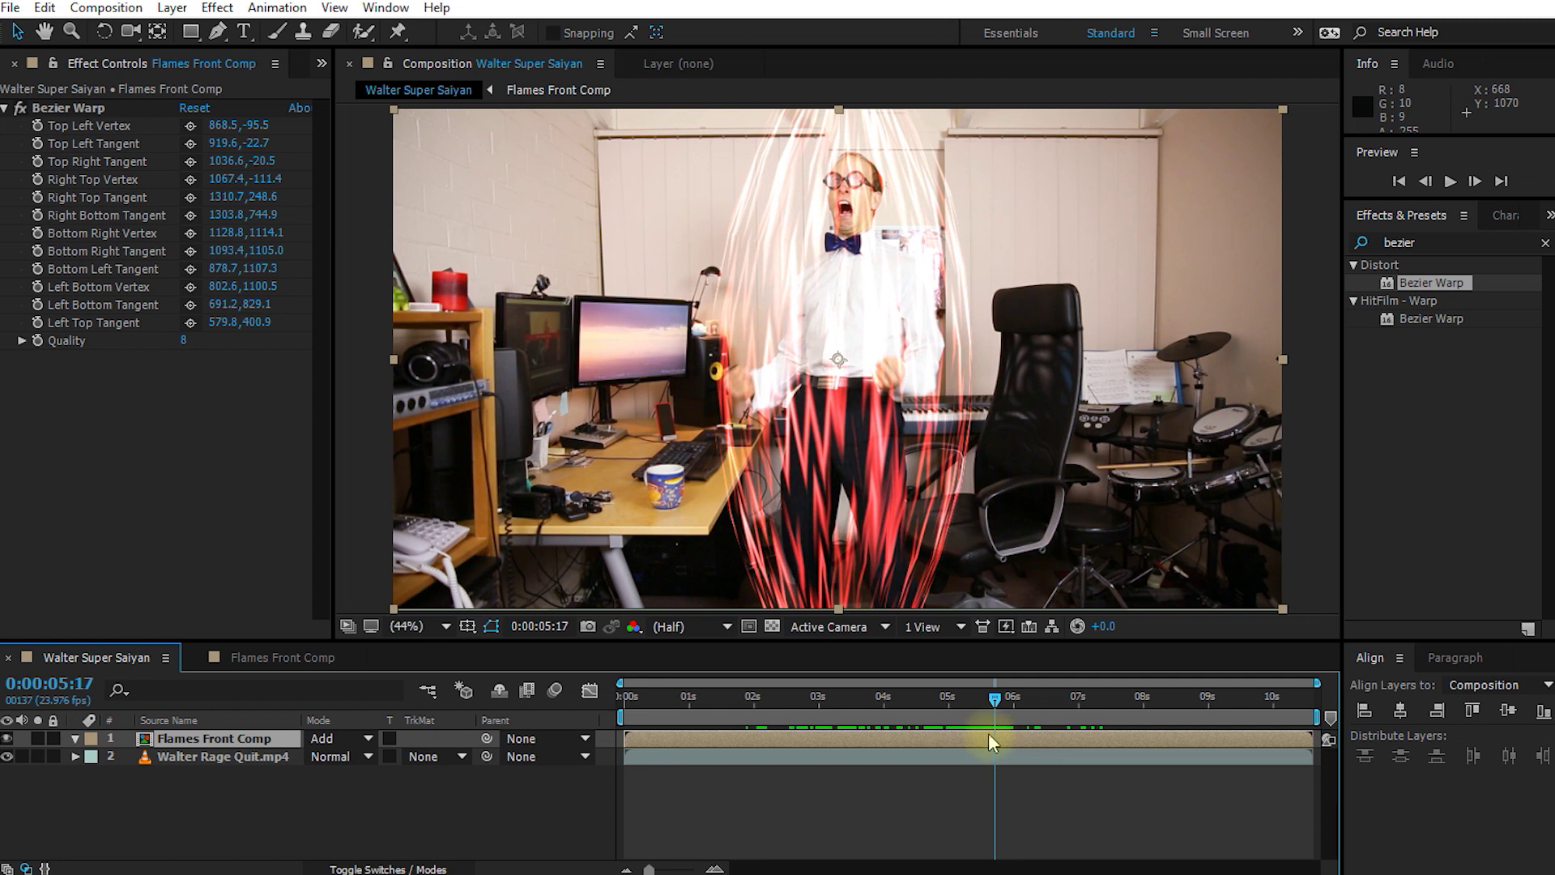
{"action": "mouse_move", "coordinate": [995, 698]}
{"action": "left_mouse_down"}
{"action": "mouse_move", "coordinate": [980, 702]}
{"action": "mouse_move", "coordinate": [1007, 706]}
{"action": "mouse_move", "coordinate": [959, 711]}
{"action": "mouse_move", "coordinate": [995, 713]}
{"action": "left_mouse_up"}
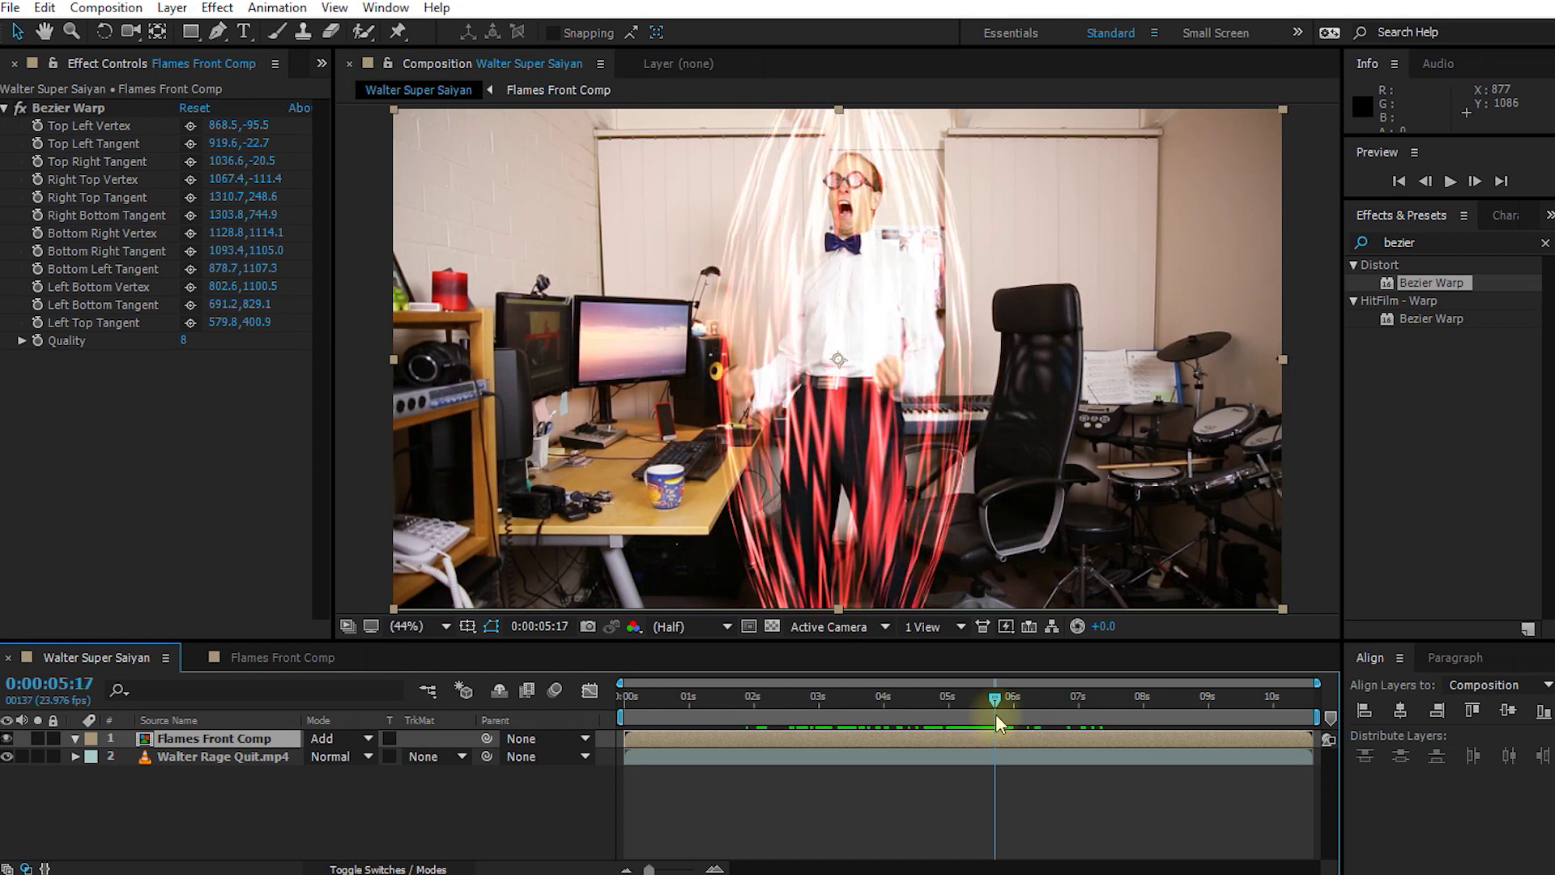
Step: Draw a rectangular mask on Flames Front Comp that extends beyond the frame on every side, viewed at 25% zoom
{"action": "left_click", "coordinate": [191, 34]}
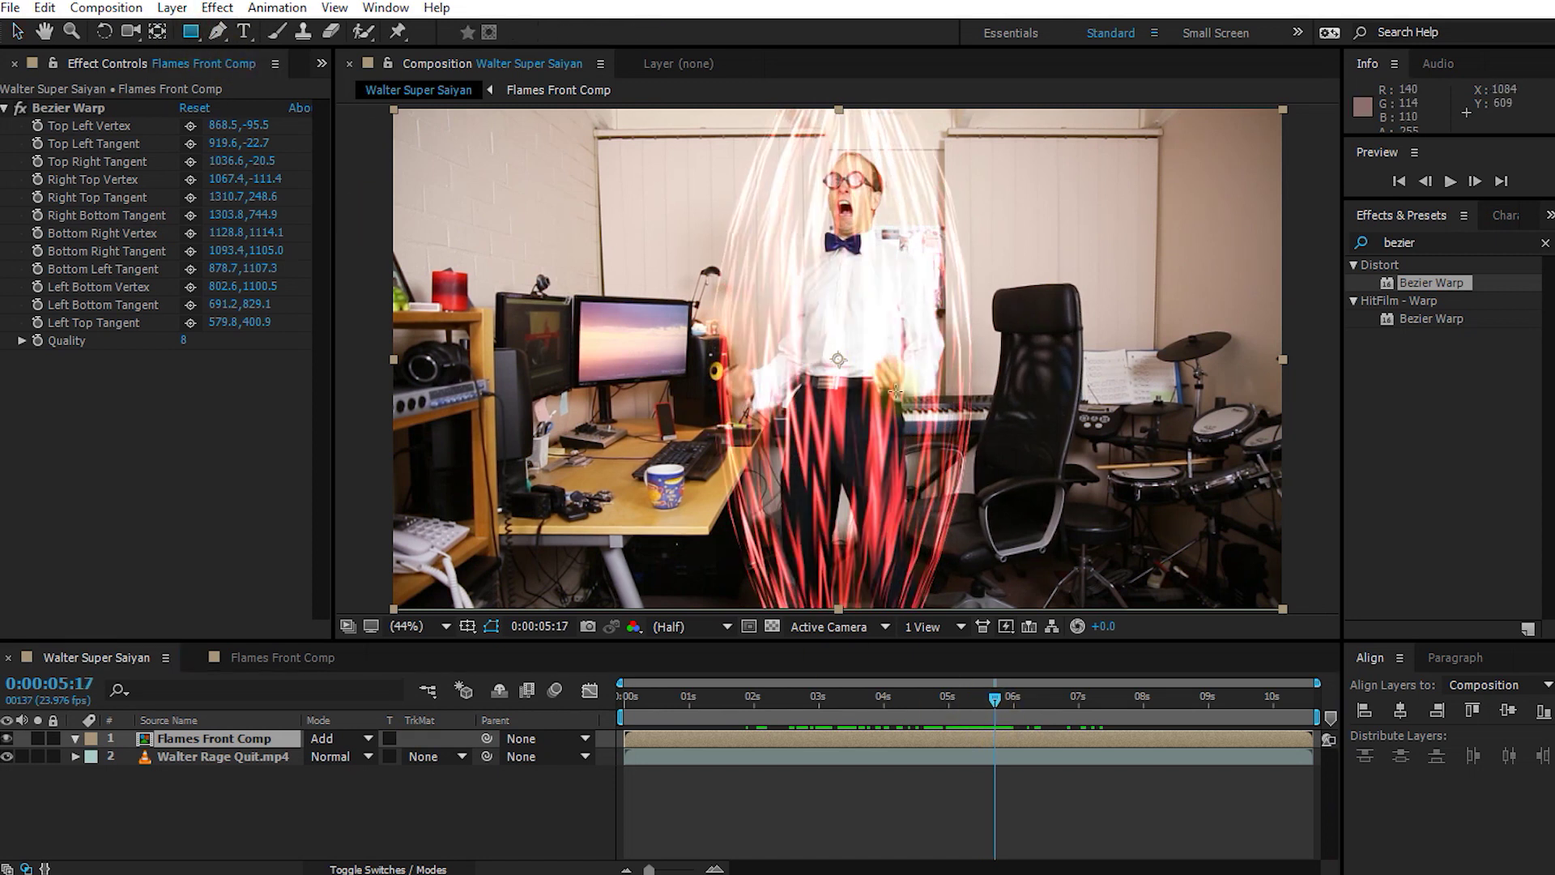
{"action": "key", "text": "comma"}
{"action": "key", "text": "comma"}
{"action": "left_click", "coordinate": [550, 172]}
{"action": "left_click_drag", "start_coordinate": [524, 140], "coordinate": [1128, 557]}
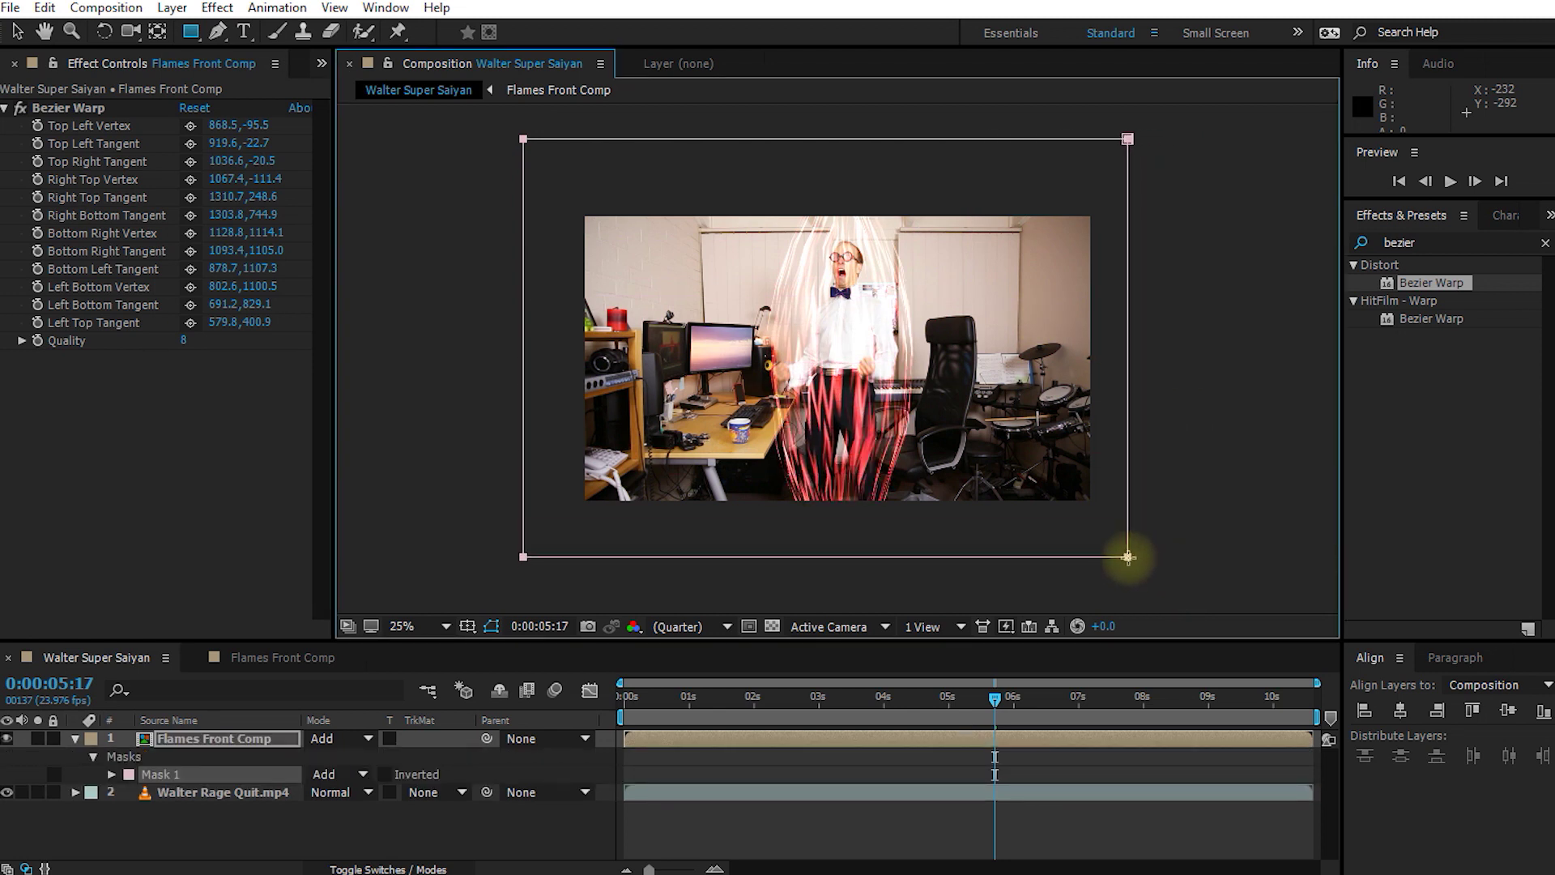
Step: Expand Mask 1 and set Mask Path keyframes at 0:00:05:17 and 0:00:05:07
{"action": "left_click", "coordinate": [172, 760]}
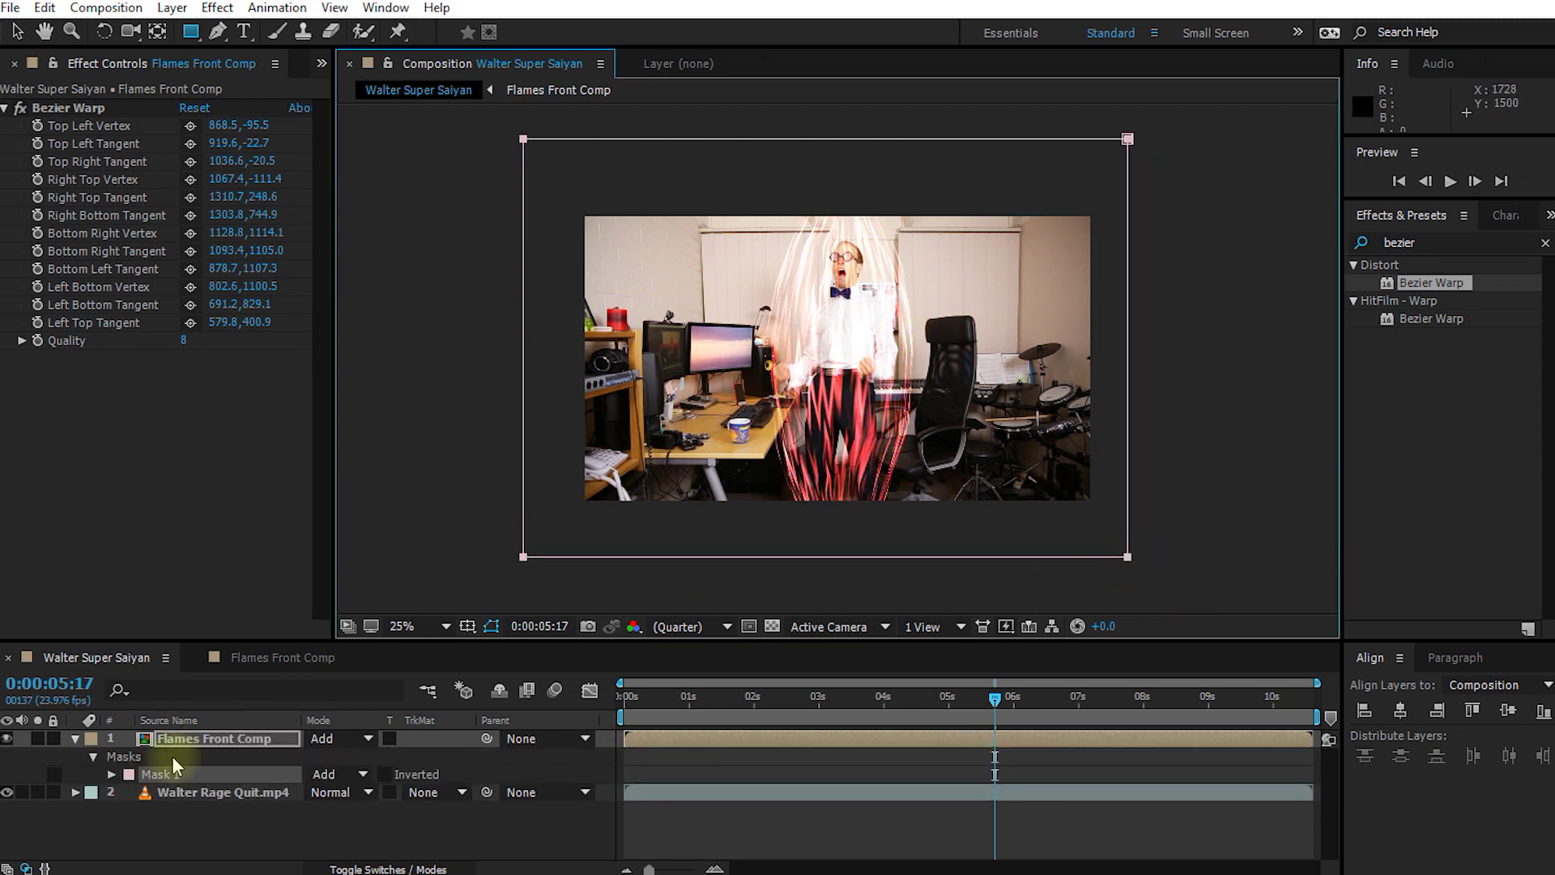
{"action": "left_click", "coordinate": [111, 774]}
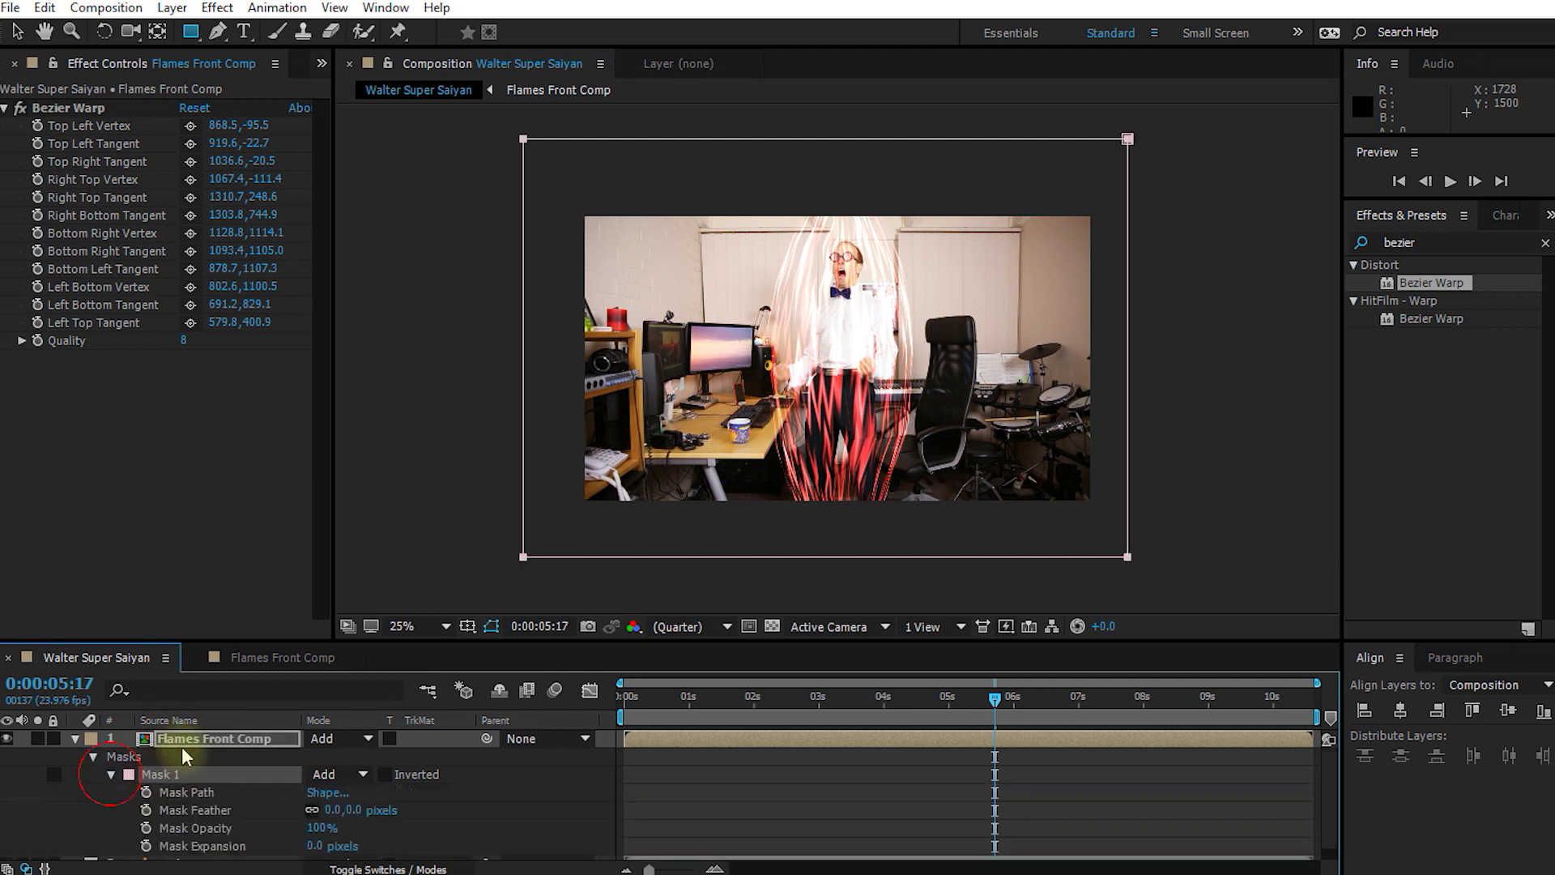
{"action": "left_click", "coordinate": [147, 793]}
{"action": "left_click_drag", "start_coordinate": [993, 702], "coordinate": [967, 711]}
{"action": "left_click", "coordinate": [21, 791]}
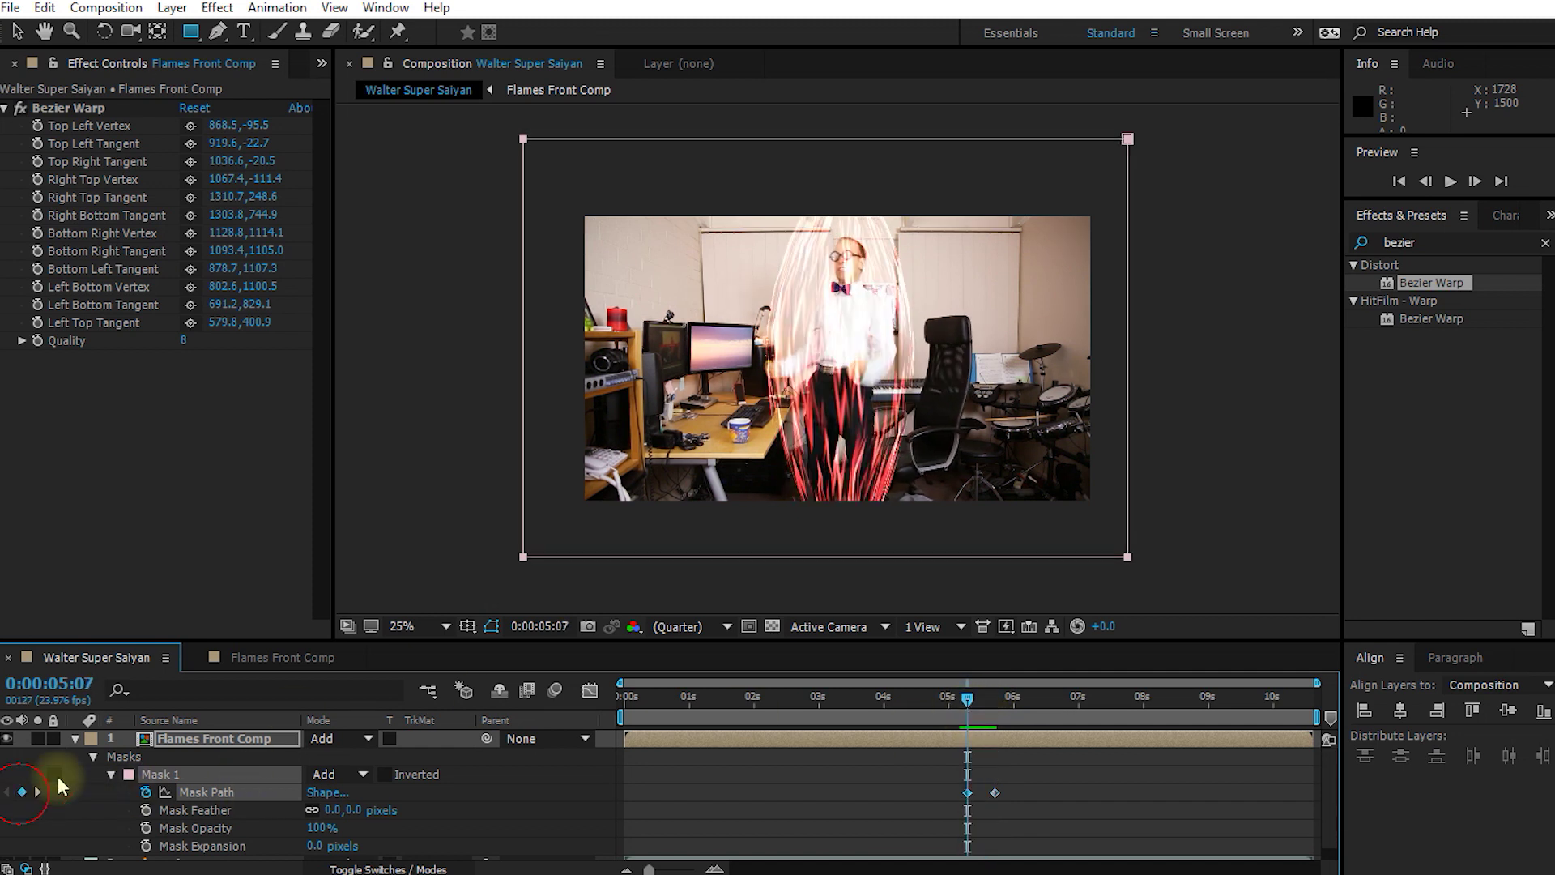
Step: At 0:00:05:07, move the mask's top edge below the frame to hide the flames, and fit the composition in the view
{"action": "key", "text": "v"}
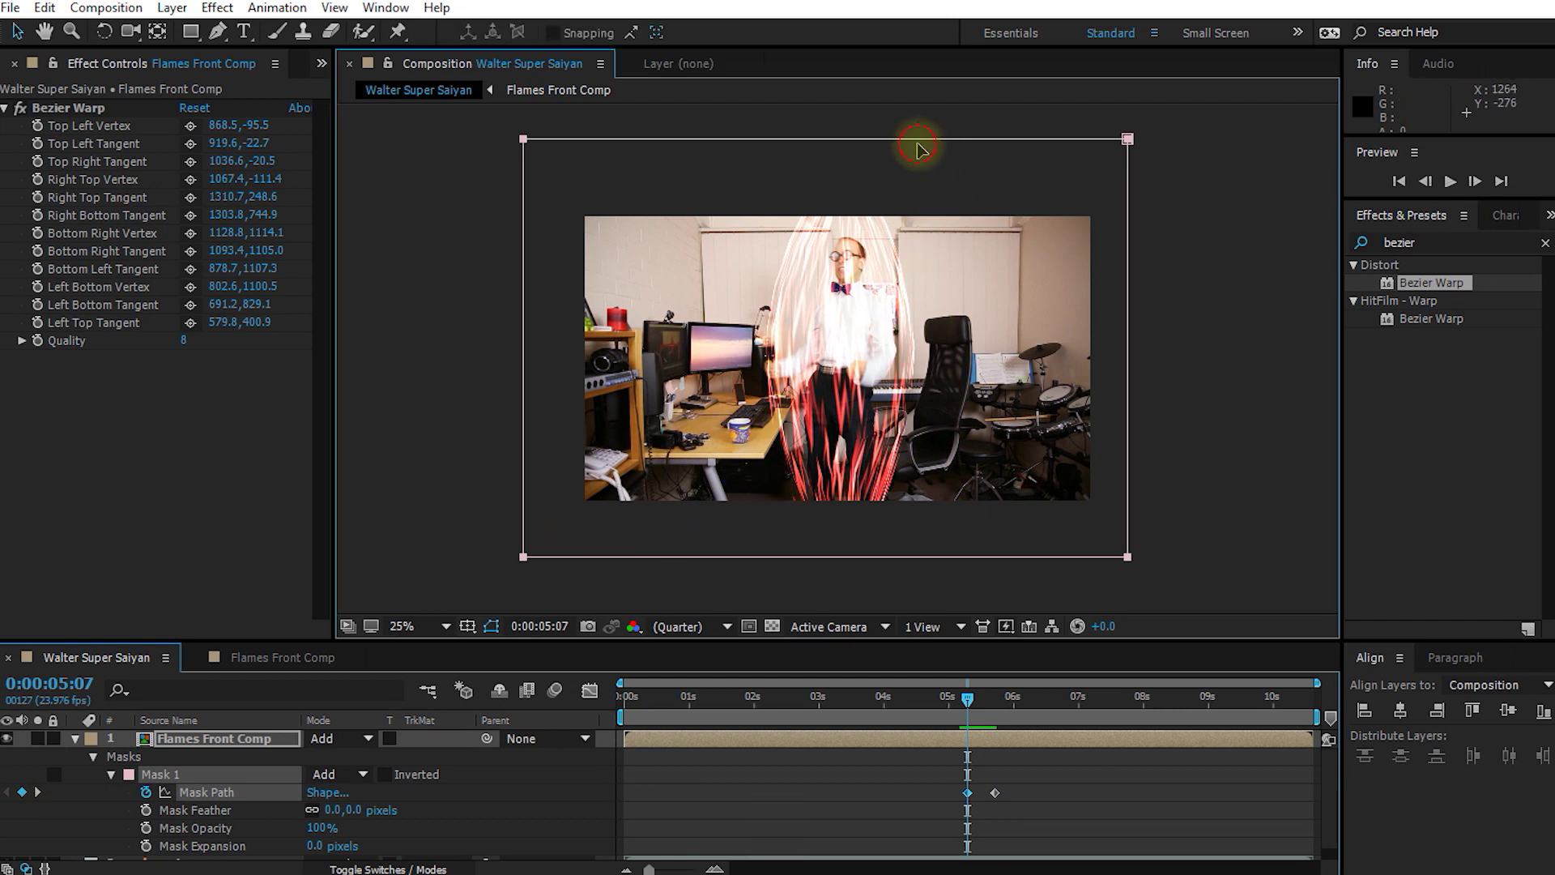
{"action": "left_click_drag", "start_coordinate": [878, 146], "coordinate": [919, 582]}
{"action": "left_click_drag", "start_coordinate": [971, 695], "coordinate": [970, 732]}
{"action": "key", "text": "alt+slash"}
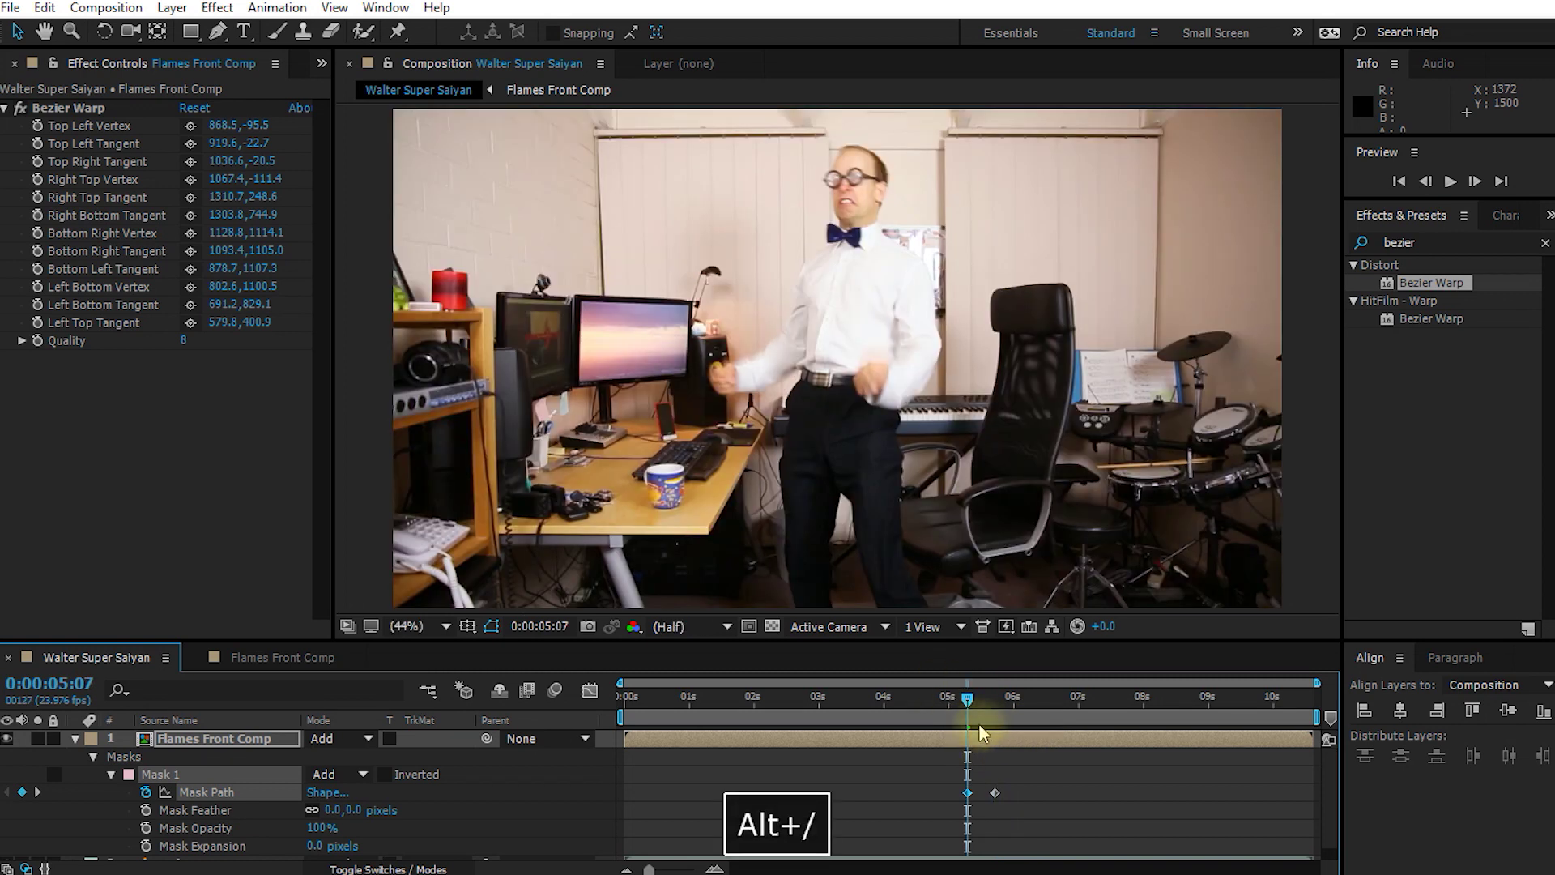
Step: Preview the flame reveal from 0:00:04:12, and shift the second Mask Path keyframe slightly later
{"action": "left_click_drag", "start_coordinate": [959, 701], "coordinate": [915, 707]}
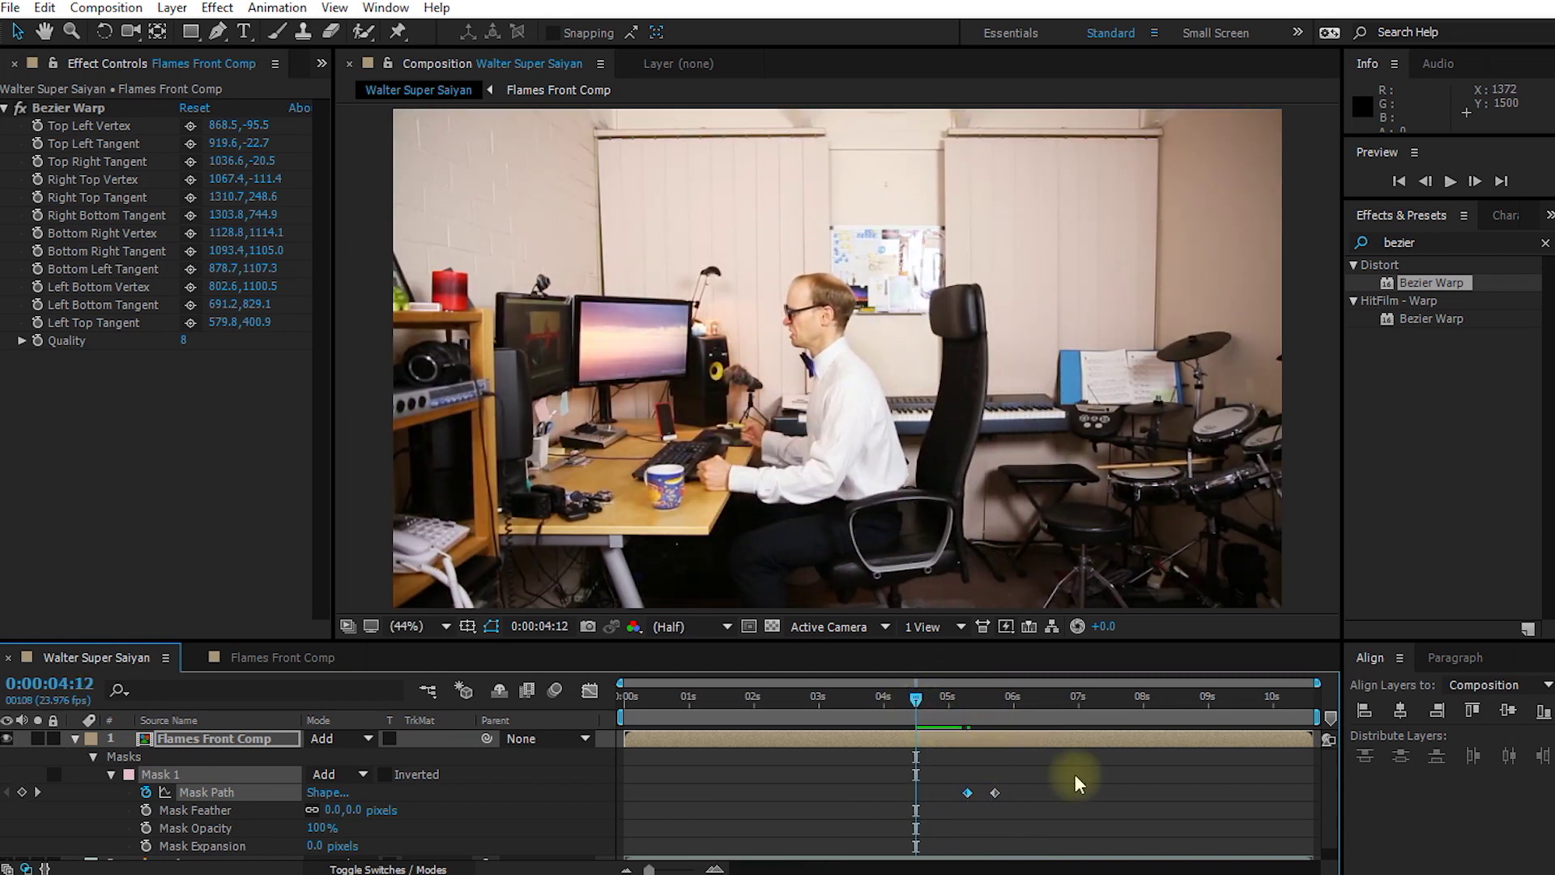
{"action": "key", "text": "space"}
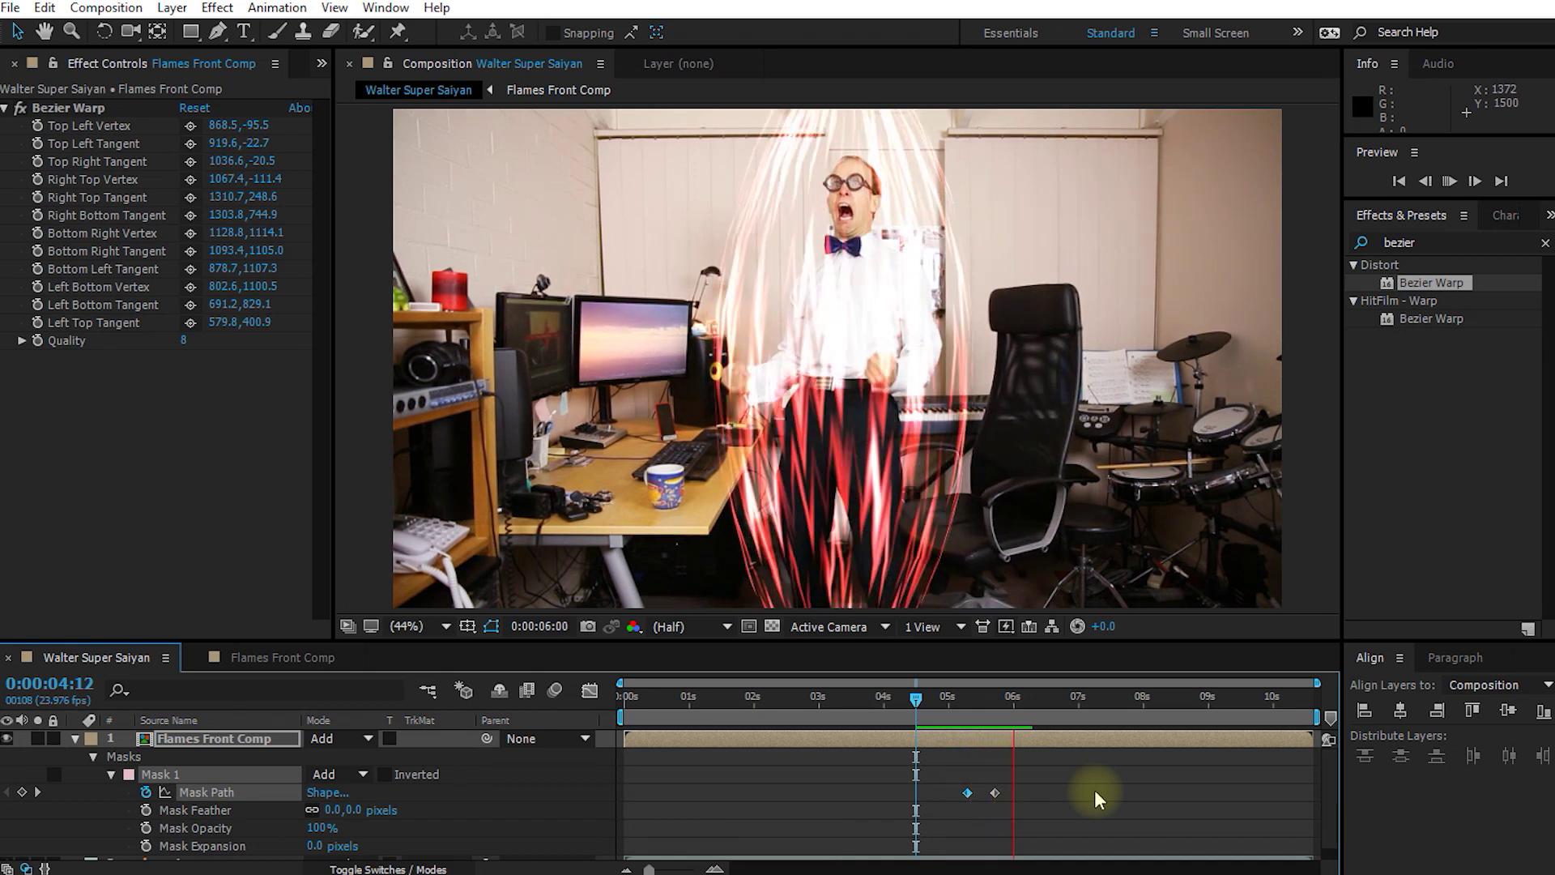
{"action": "key", "text": "space"}
{"action": "left_click_drag", "start_coordinate": [944, 702], "coordinate": [981, 701]}
{"action": "left_click_drag", "start_coordinate": [996, 794], "coordinate": [1000, 797]}
Step: Set Mask 1's feather to 286 pixels while viewing 0:00:05:12, and move the current time back to 0:00:03:01
{"action": "left_click_drag", "start_coordinate": [990, 694], "coordinate": [984, 707]}
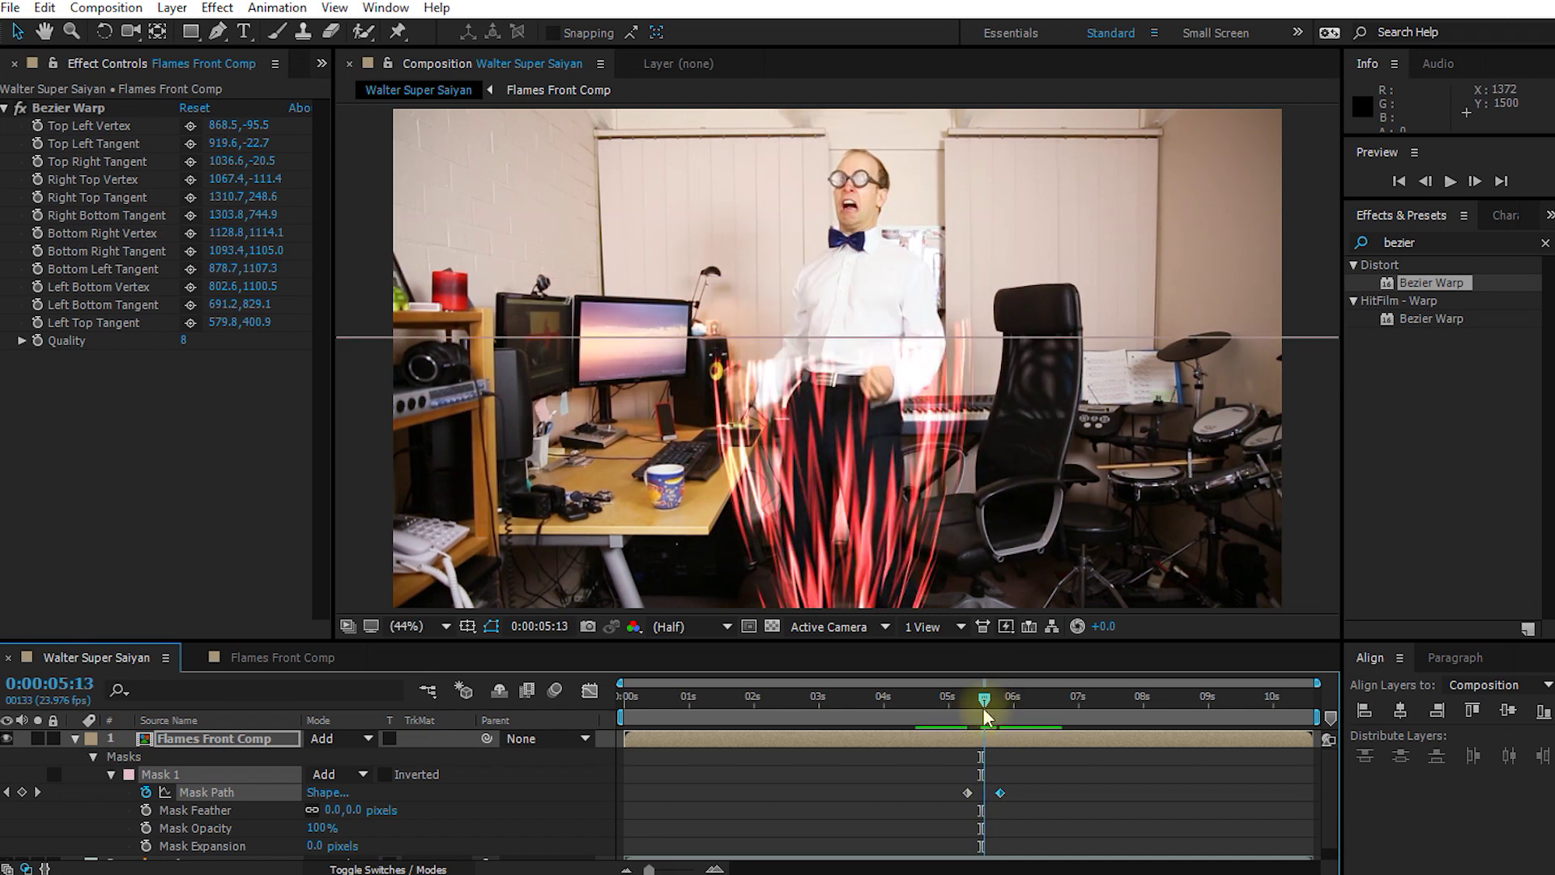
{"action": "left_click_drag", "start_coordinate": [987, 703], "coordinate": [981, 705]}
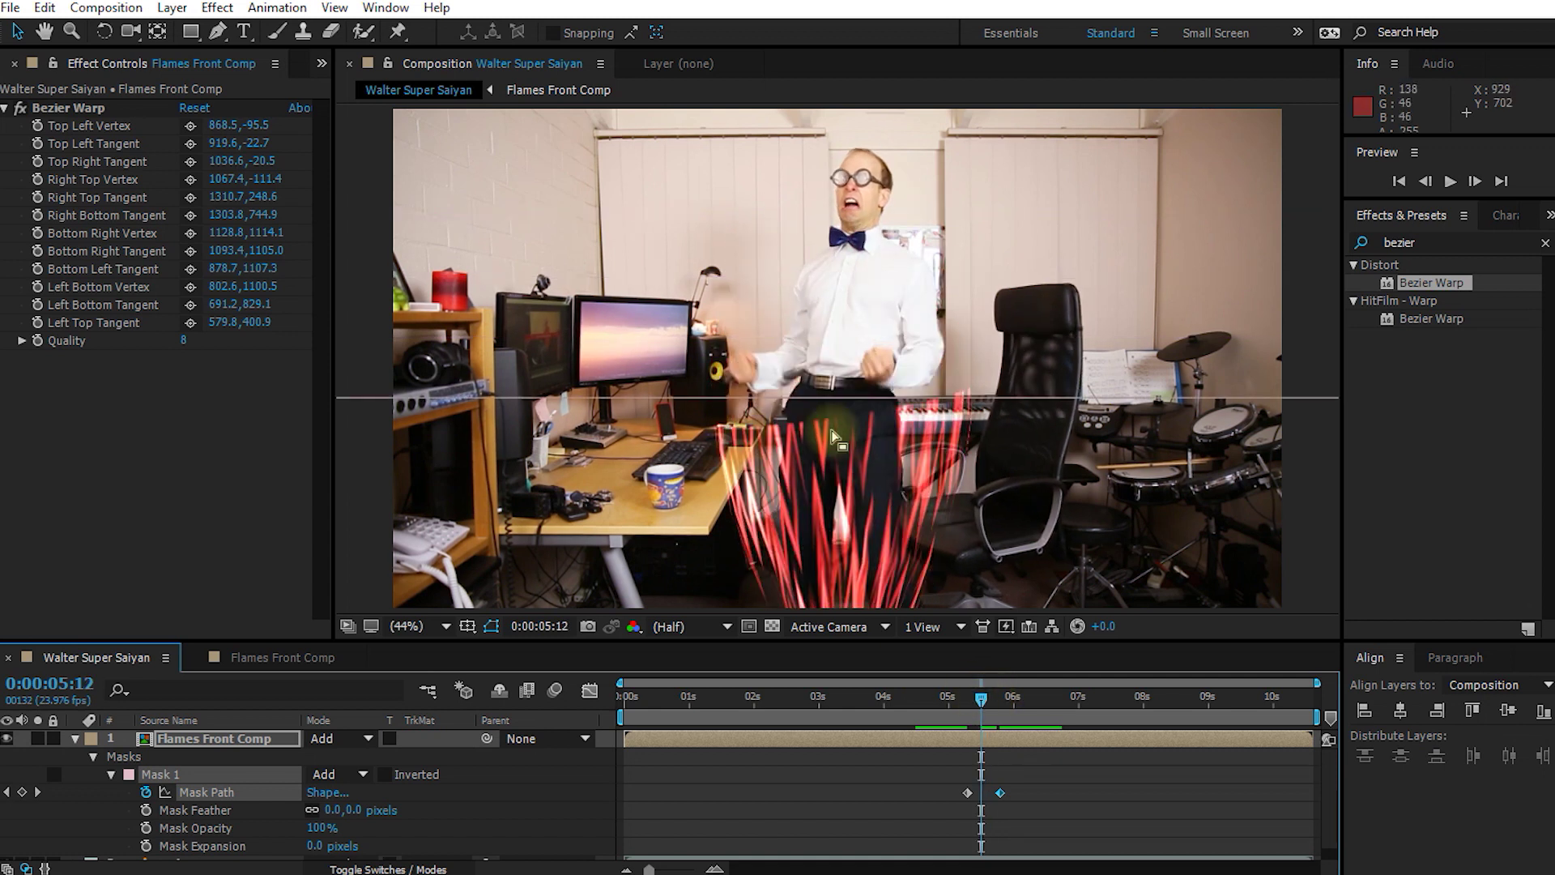
{"action": "left_click_drag", "start_coordinate": [326, 809], "coordinate": [633, 803]}
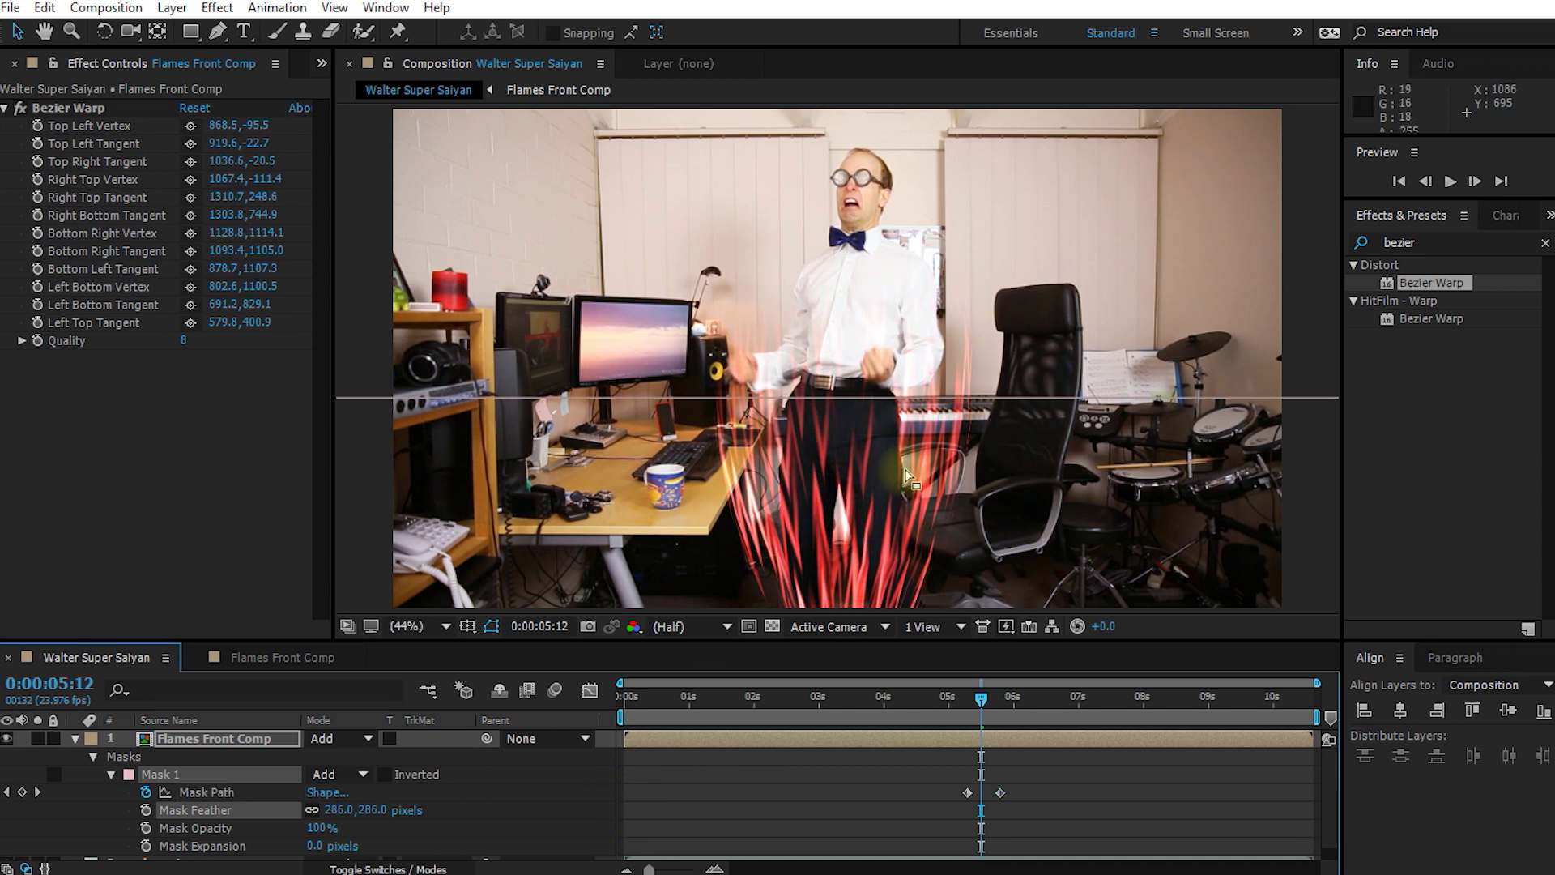
{"action": "left_click_drag", "start_coordinate": [984, 707], "coordinate": [822, 714]}
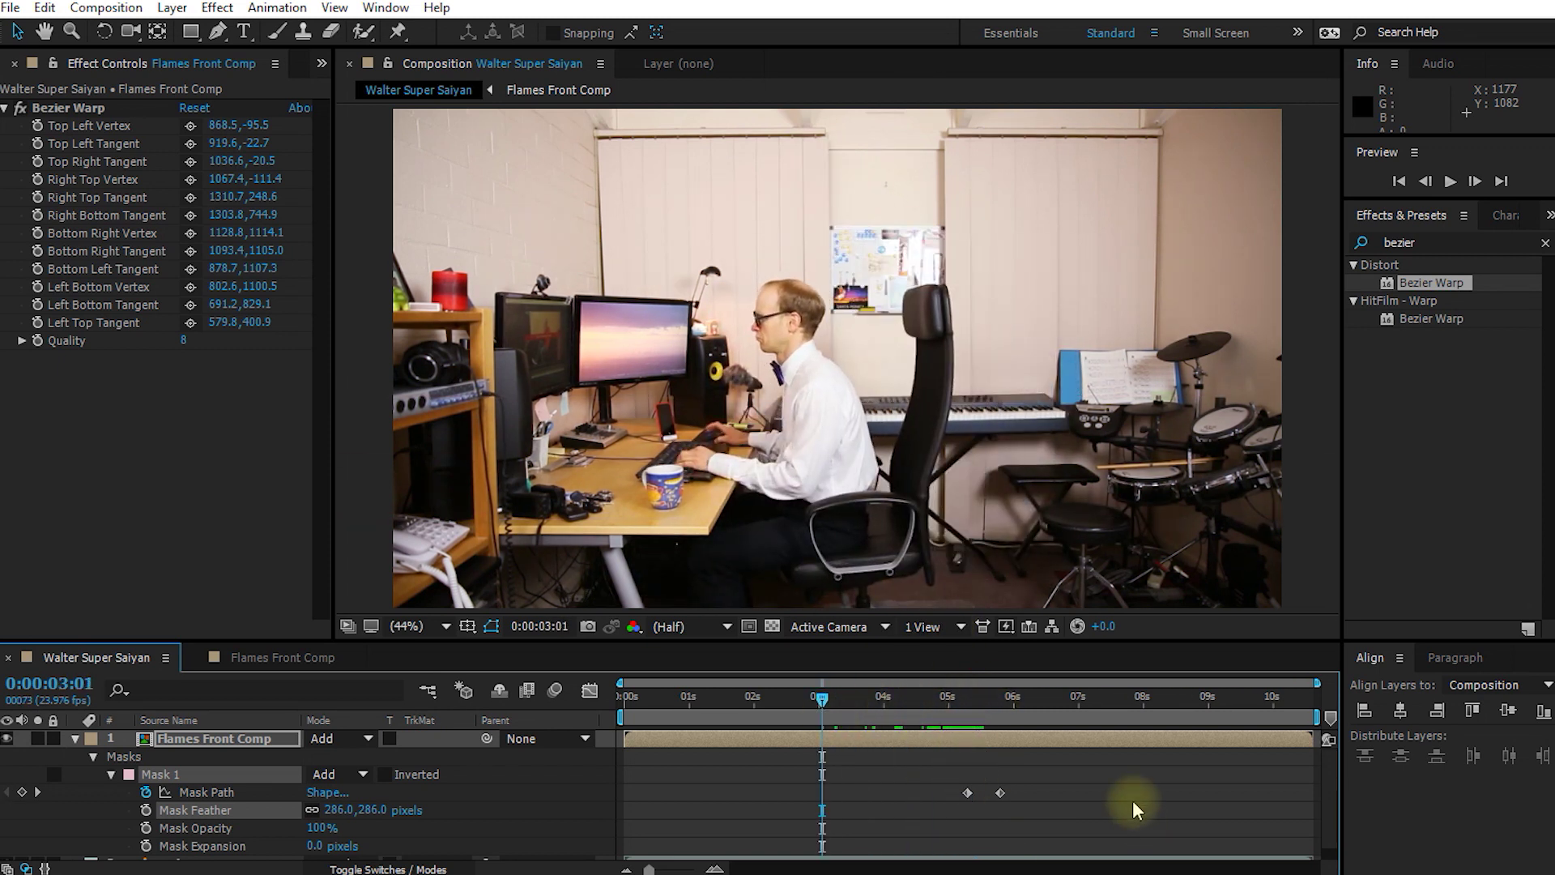
Step: Preview the feathered flame reveal from 0:00:03:01, and move the current time to 0:00:06:14
{"action": "key", "text": "space"}
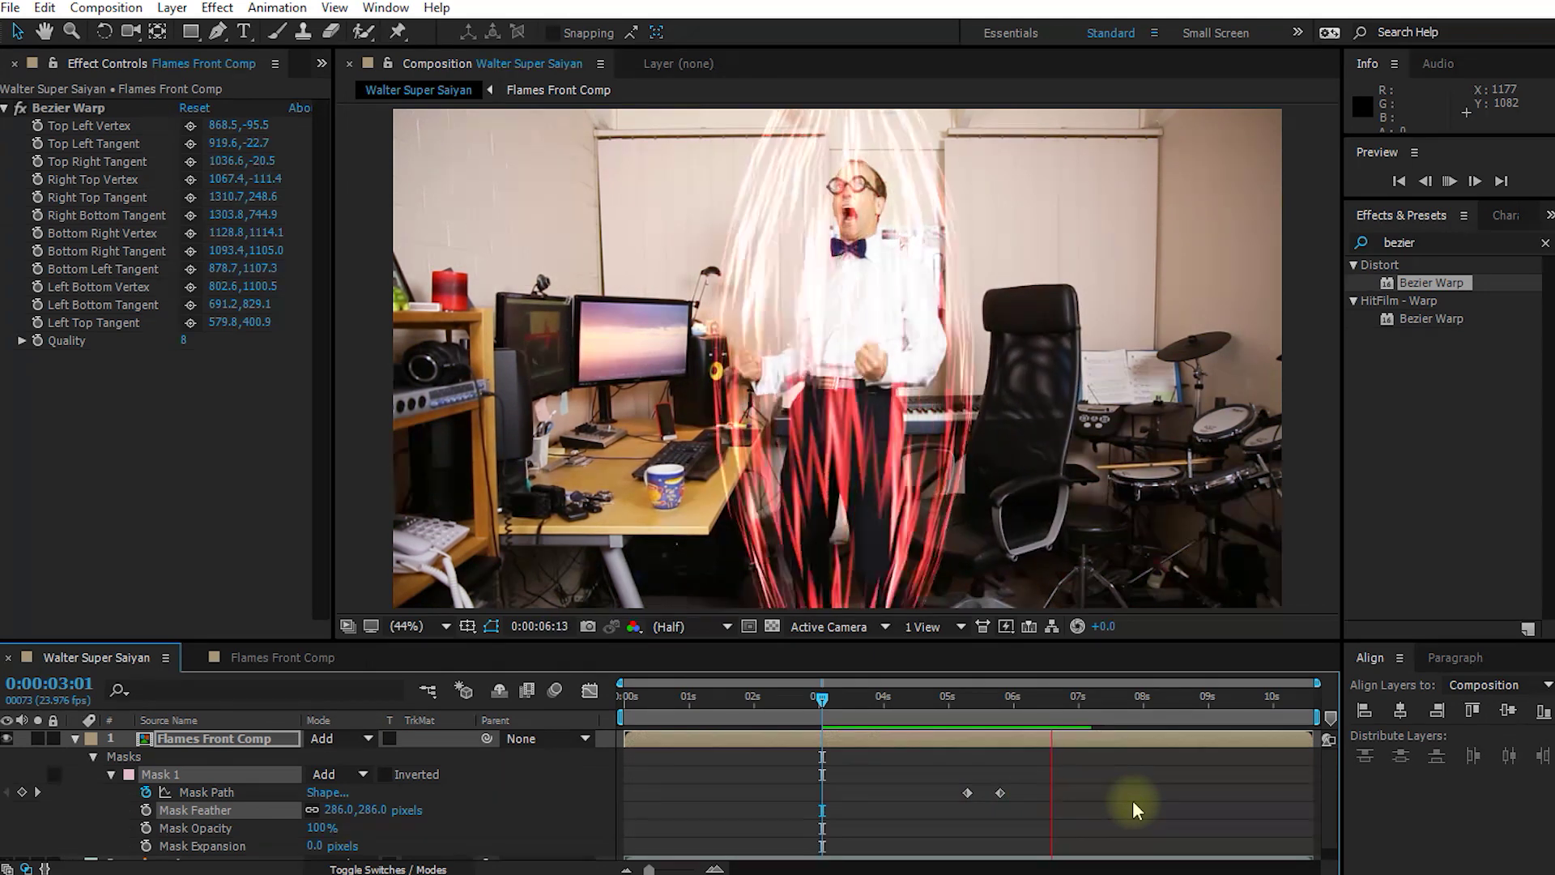
{"action": "key", "text": "space"}
{"action": "left_click_drag", "start_coordinate": [1071, 701], "coordinate": [1007, 713]}
{"action": "left_click_drag", "start_coordinate": [1018, 717], "coordinate": [1025, 720]}
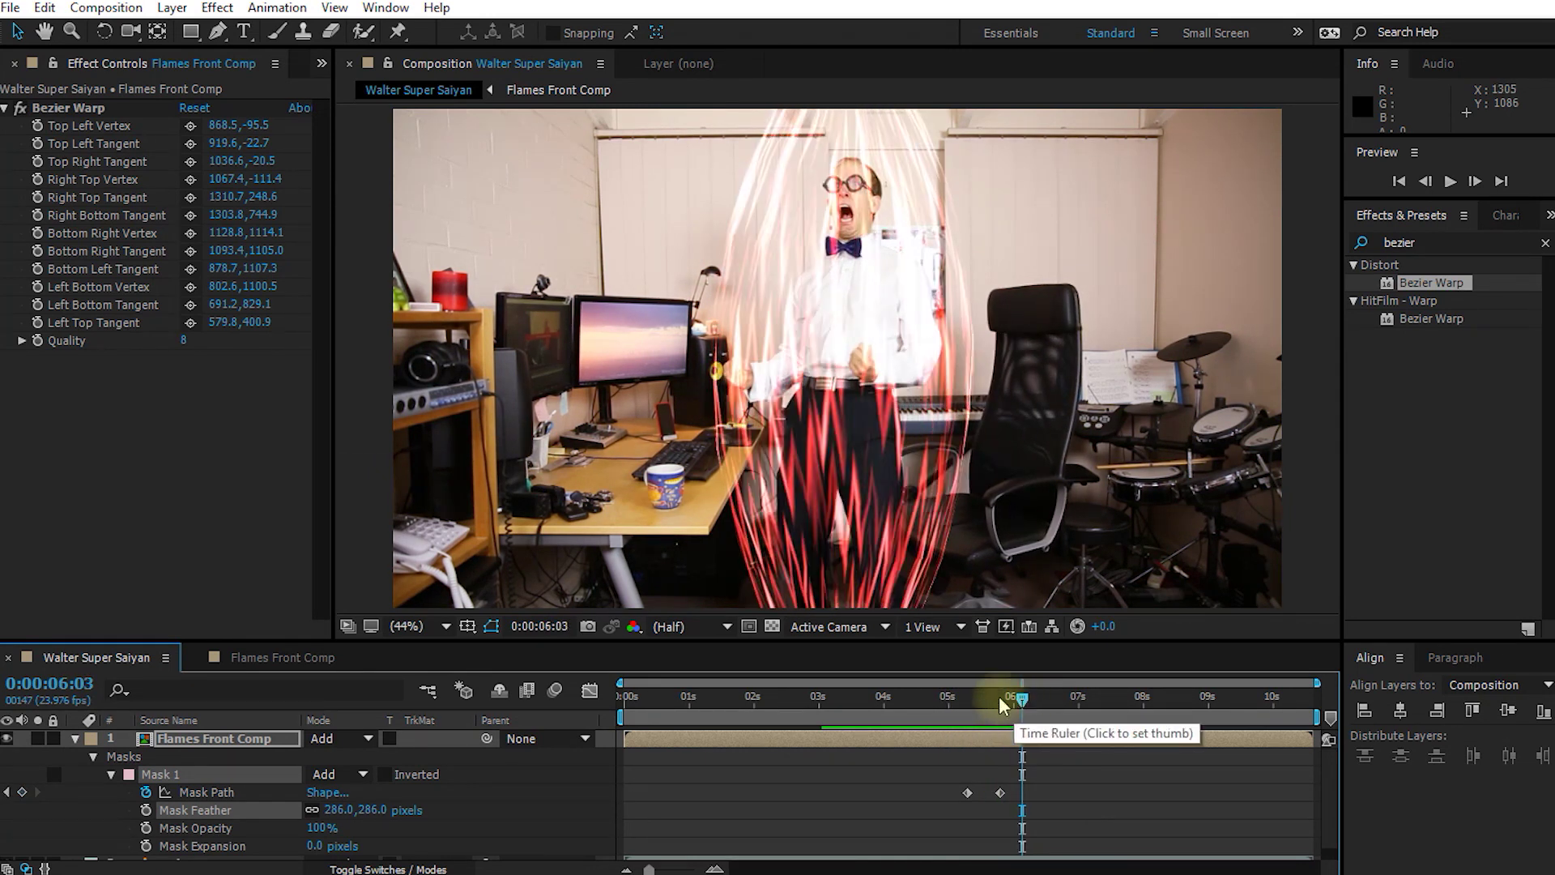
{"action": "mouse_move", "coordinate": [1020, 716]}
{"action": "left_mouse_down"}
{"action": "mouse_move", "coordinate": [949, 700]}
{"action": "mouse_move", "coordinate": [1039, 729]}
{"action": "left_mouse_up"}
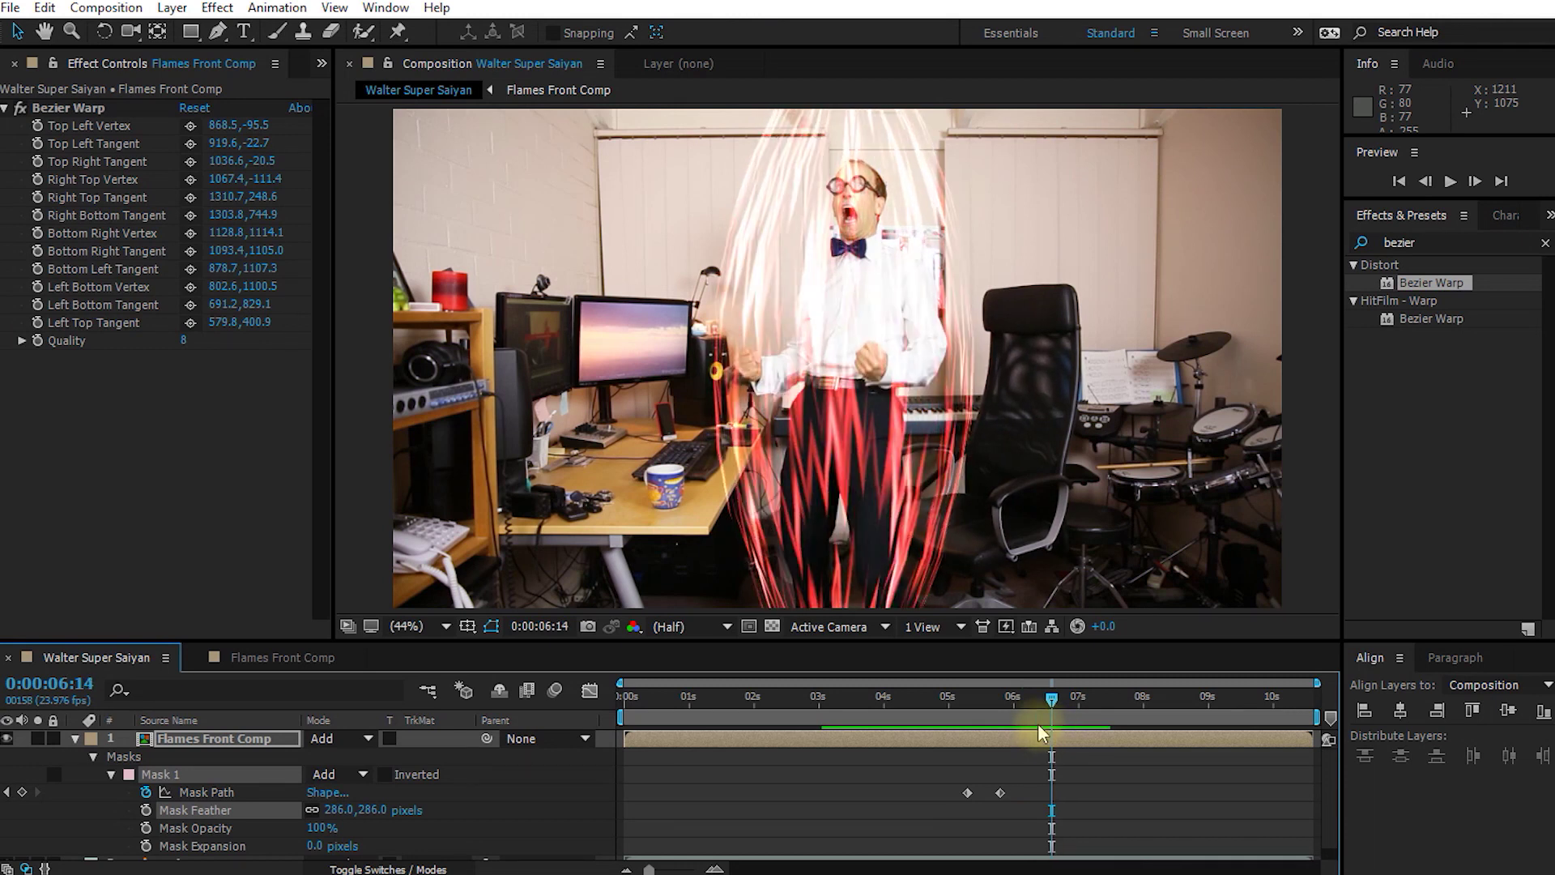
Step: Apply the Stylize Glow effect to Flames Front Comp with threshold 54.9%, radius 65 and intensity 1.3
{"action": "left_click", "coordinate": [1466, 237]}
{"action": "key", "text": "BackSpace"}
{"action": "type", "text": "glow"}
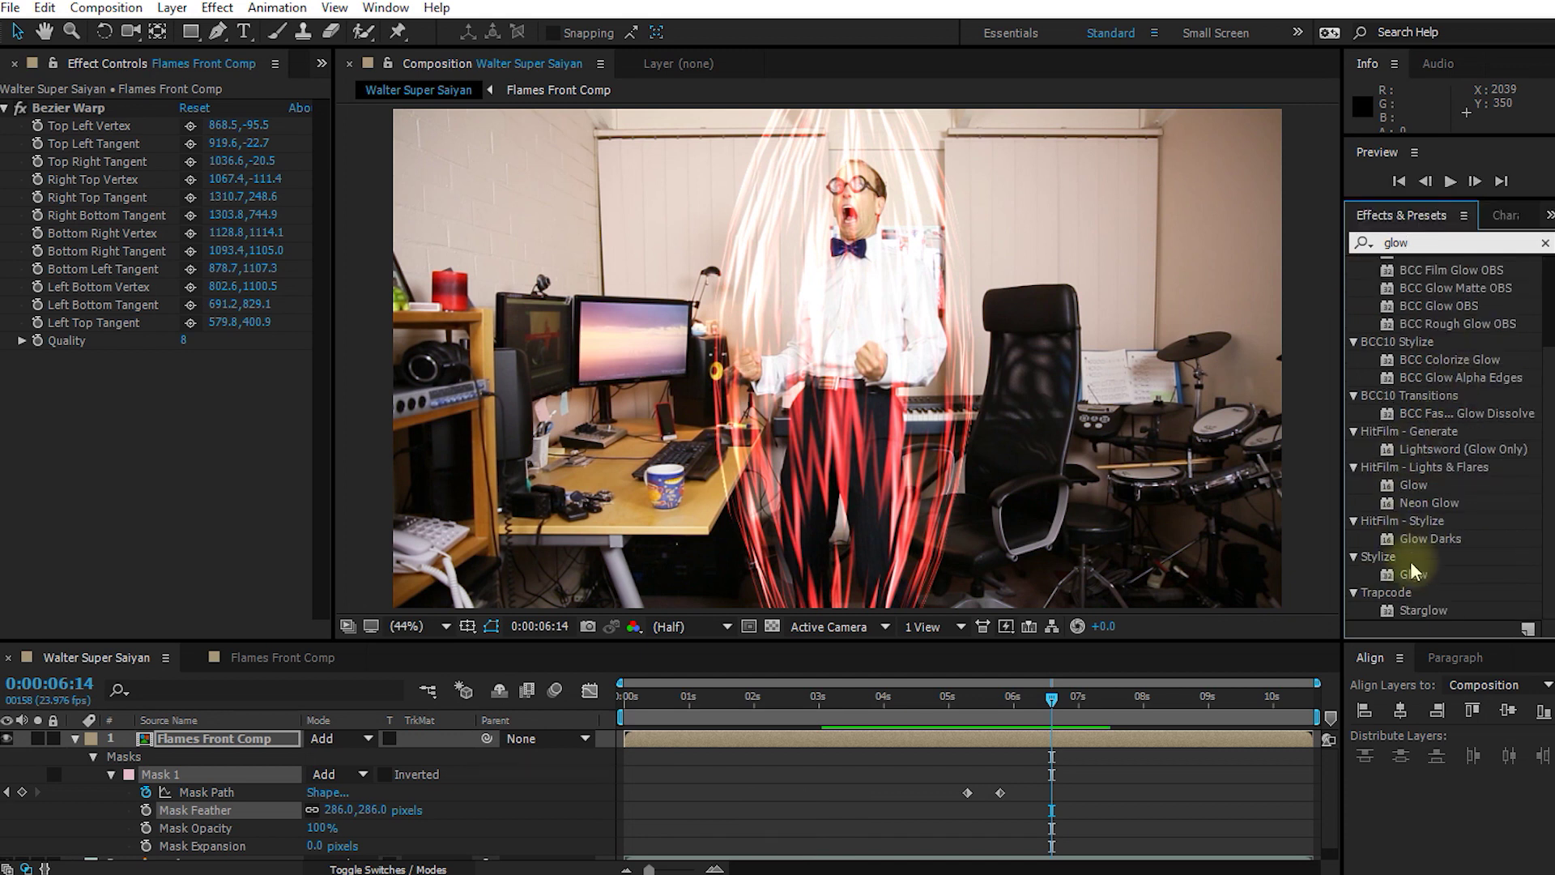
{"action": "left_click_drag", "start_coordinate": [1411, 574], "coordinate": [227, 737]}
{"action": "left_click_drag", "start_coordinate": [193, 372], "coordinate": [209, 409]}
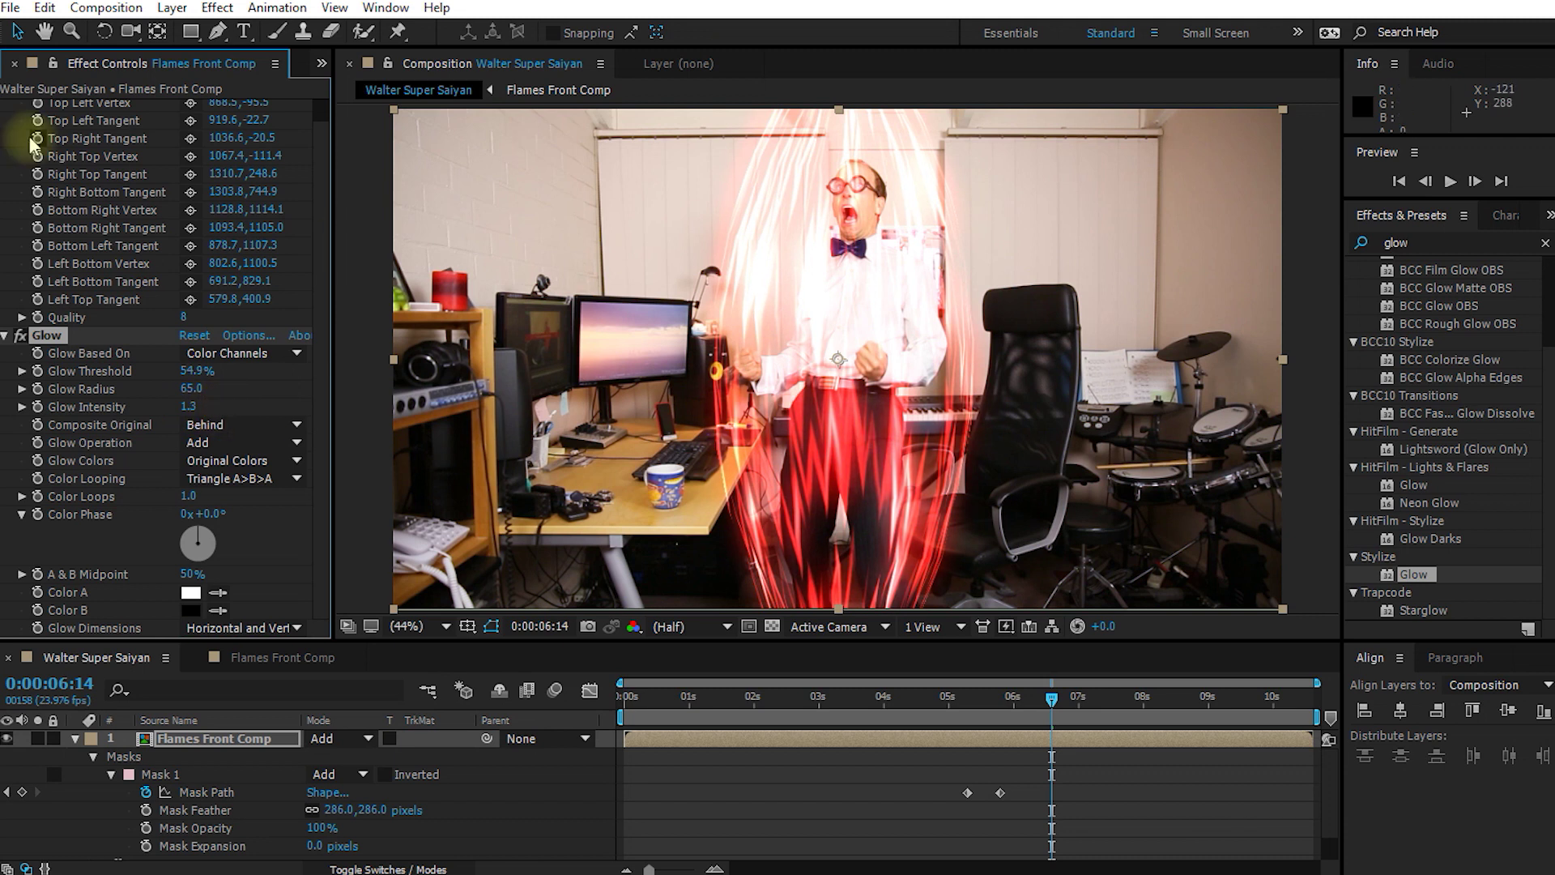
Step: Switch the project's color depth to 32 bits per channel
{"action": "left_click", "coordinate": [321, 64]}
{"action": "left_click", "coordinate": [364, 93]}
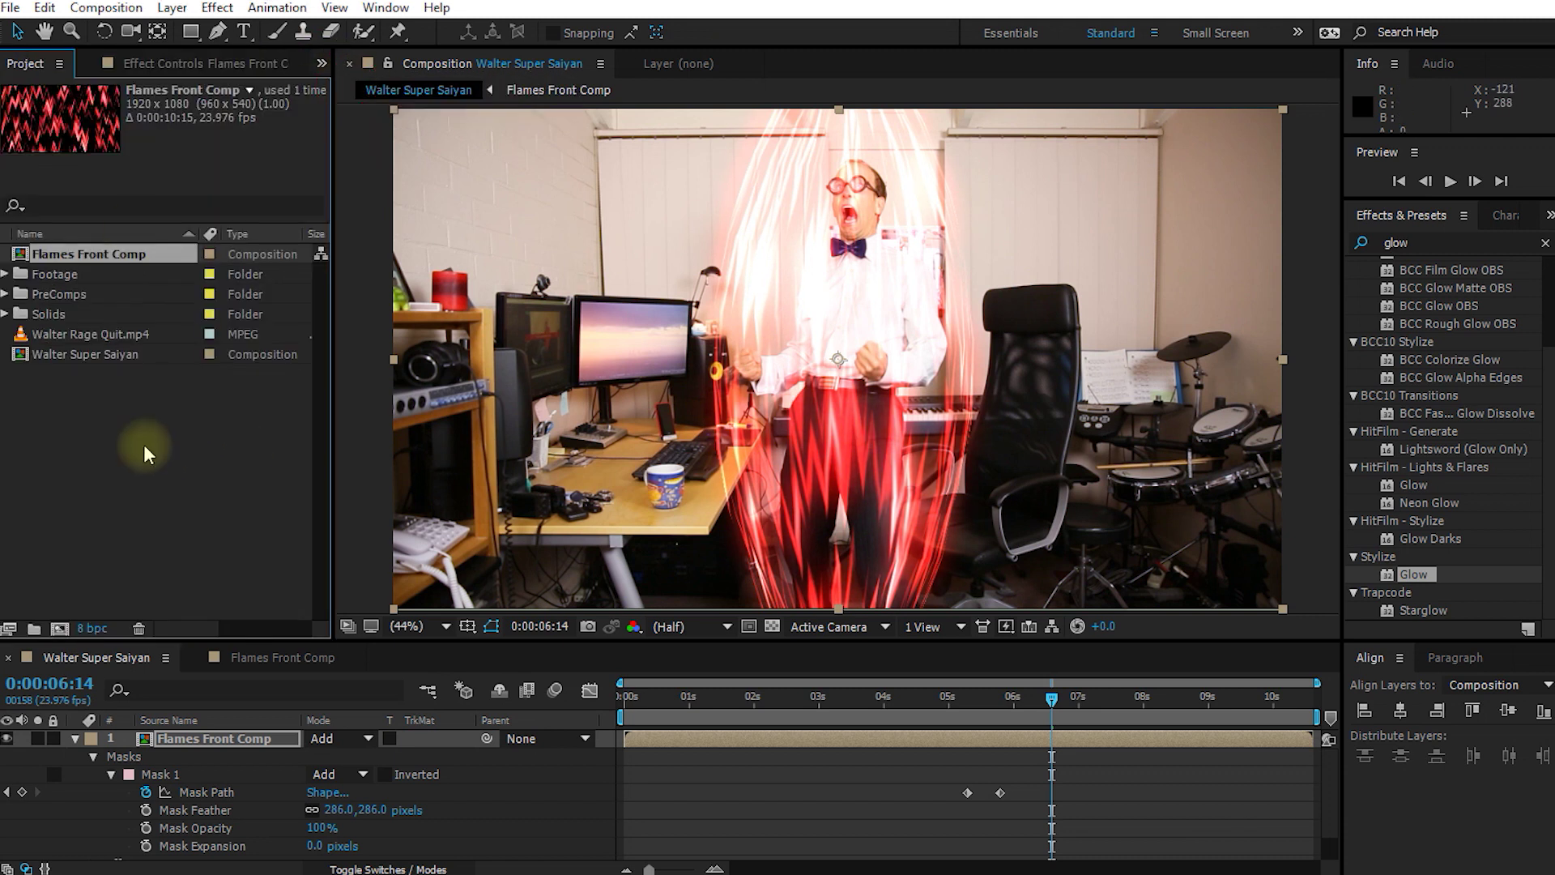
{"action": "left_click", "coordinate": [94, 629], "text": "alt"}
{"action": "left_click", "coordinate": [94, 629], "text": "alt"}
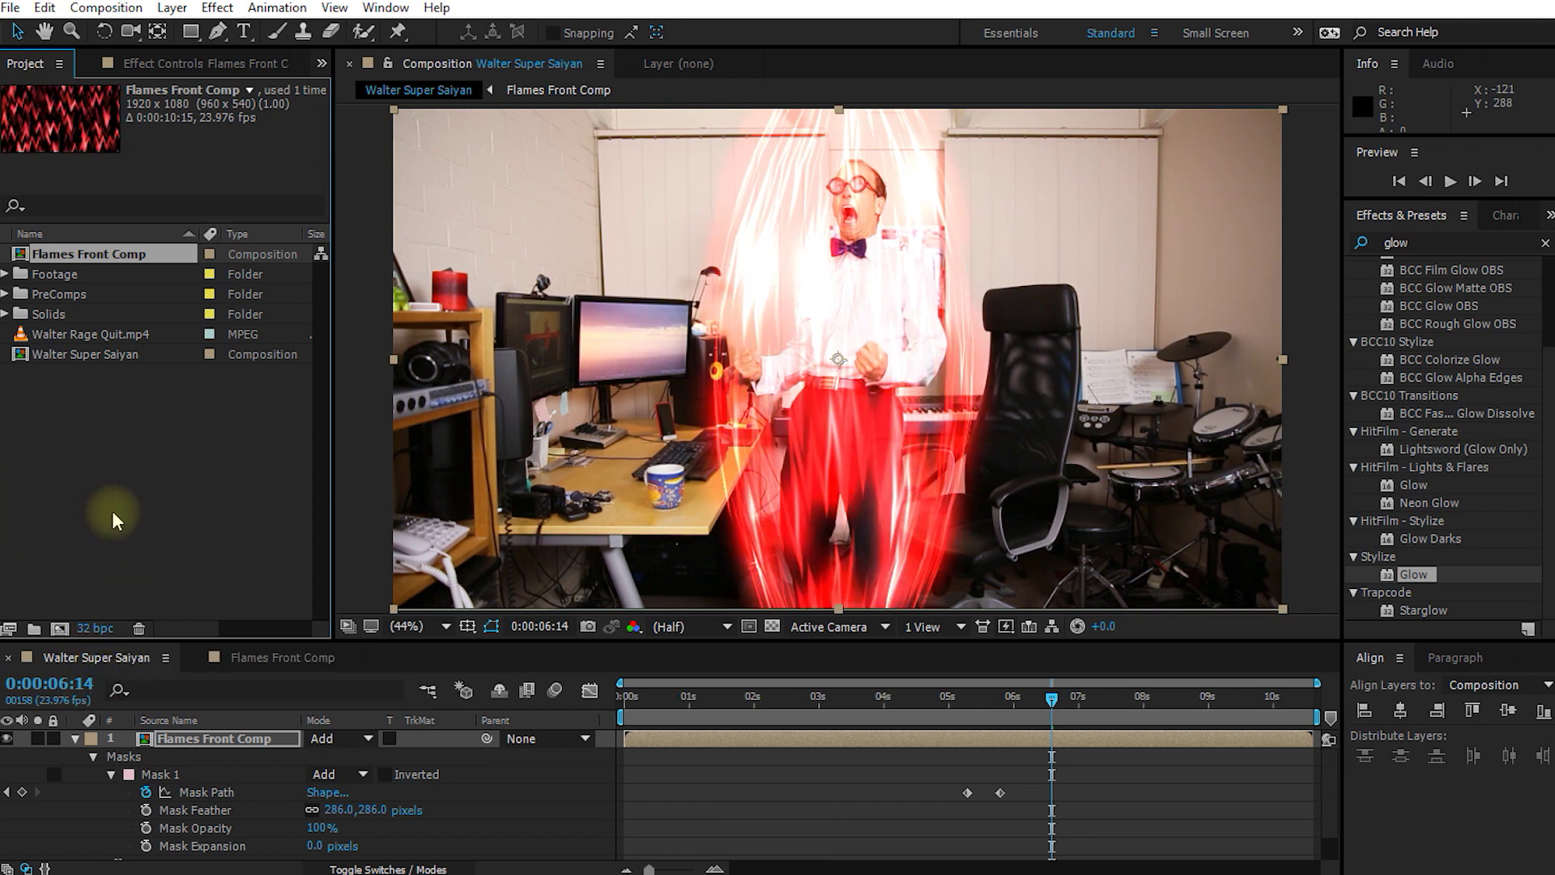
Step: At 0:00:05:07, keyframe Glow Threshold at 100%, Glow Radius at 0 and Glow Intensity at 0
{"action": "left_click", "coordinate": [192, 62]}
{"action": "left_click_drag", "start_coordinate": [1050, 710], "coordinate": [964, 721]}
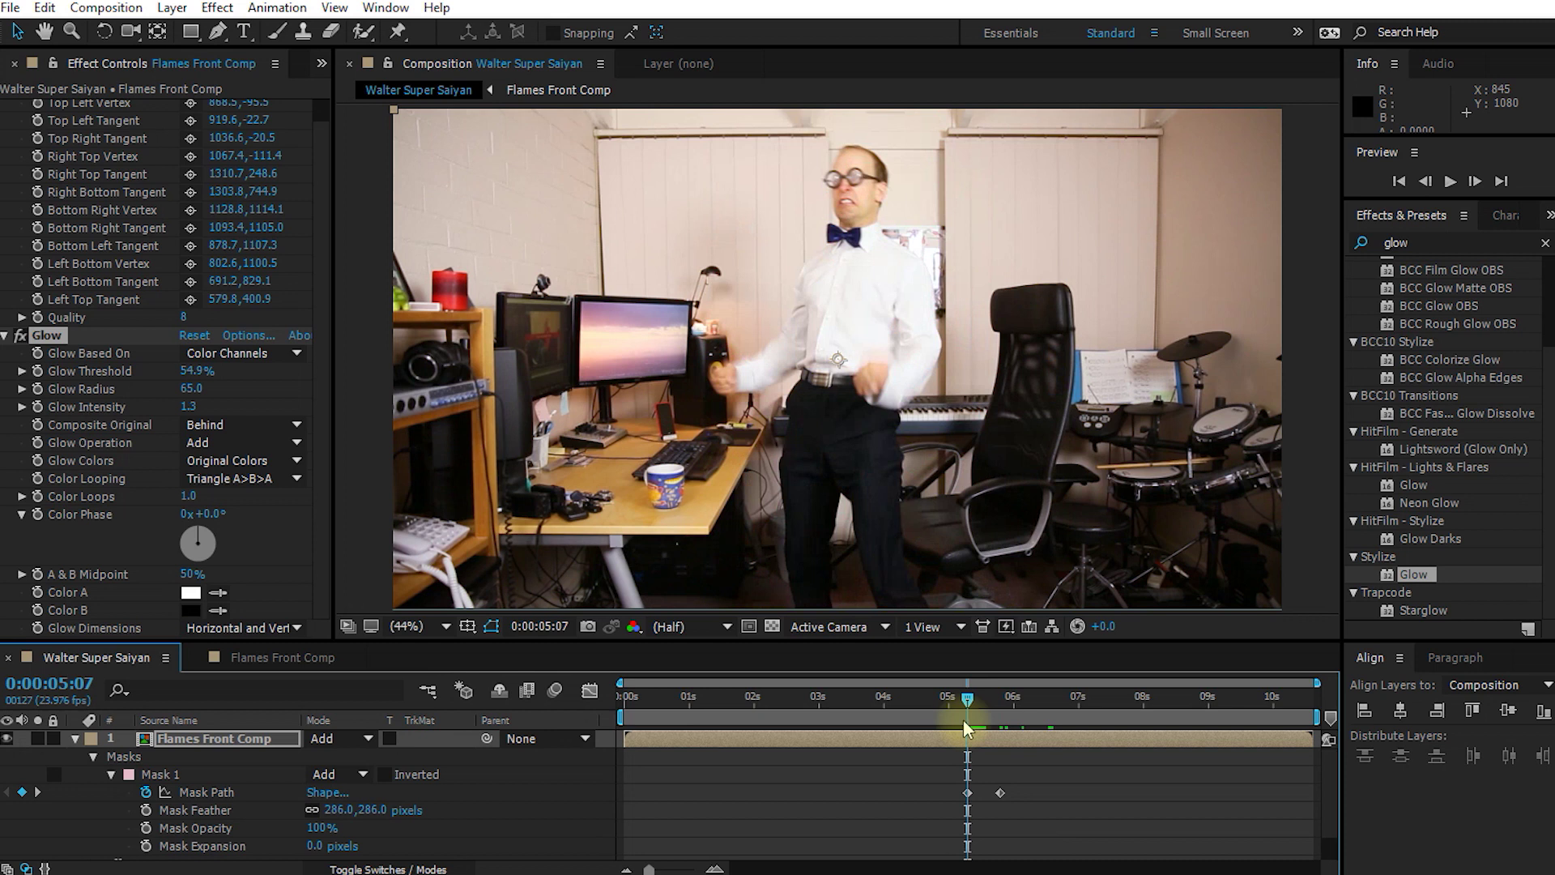
{"action": "left_click", "coordinate": [38, 375]}
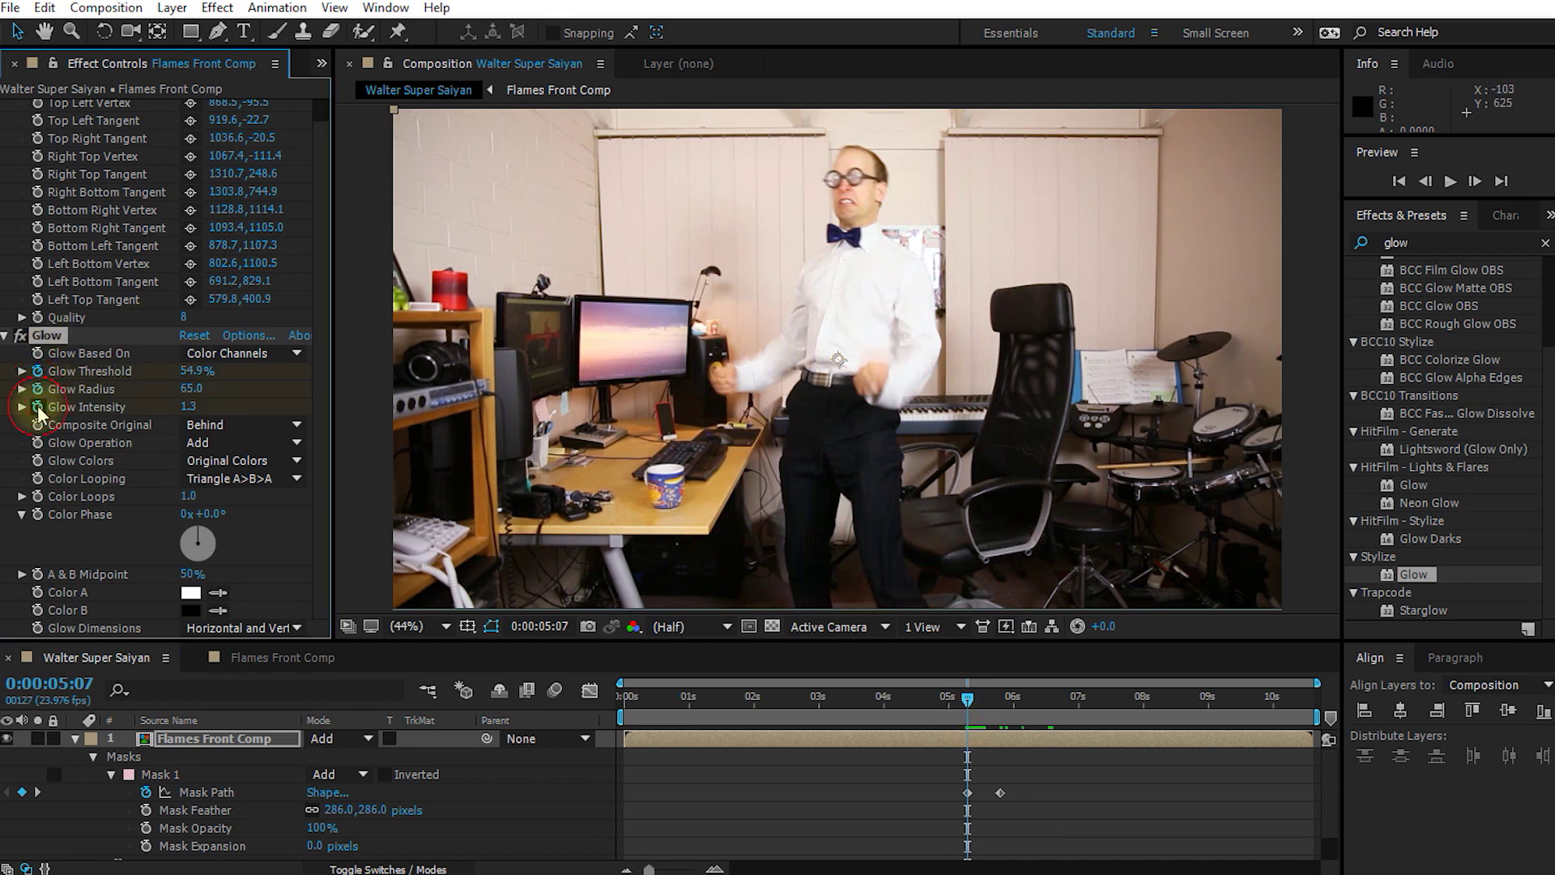
{"action": "left_click_drag", "start_coordinate": [191, 374], "coordinate": [557, 352]}
{"action": "left_click", "coordinate": [187, 390]}
{"action": "left_click_drag", "start_coordinate": [187, 390], "coordinate": [32, 405]}
{"action": "left_click_drag", "start_coordinate": [187, 406], "coordinate": [121, 409]}
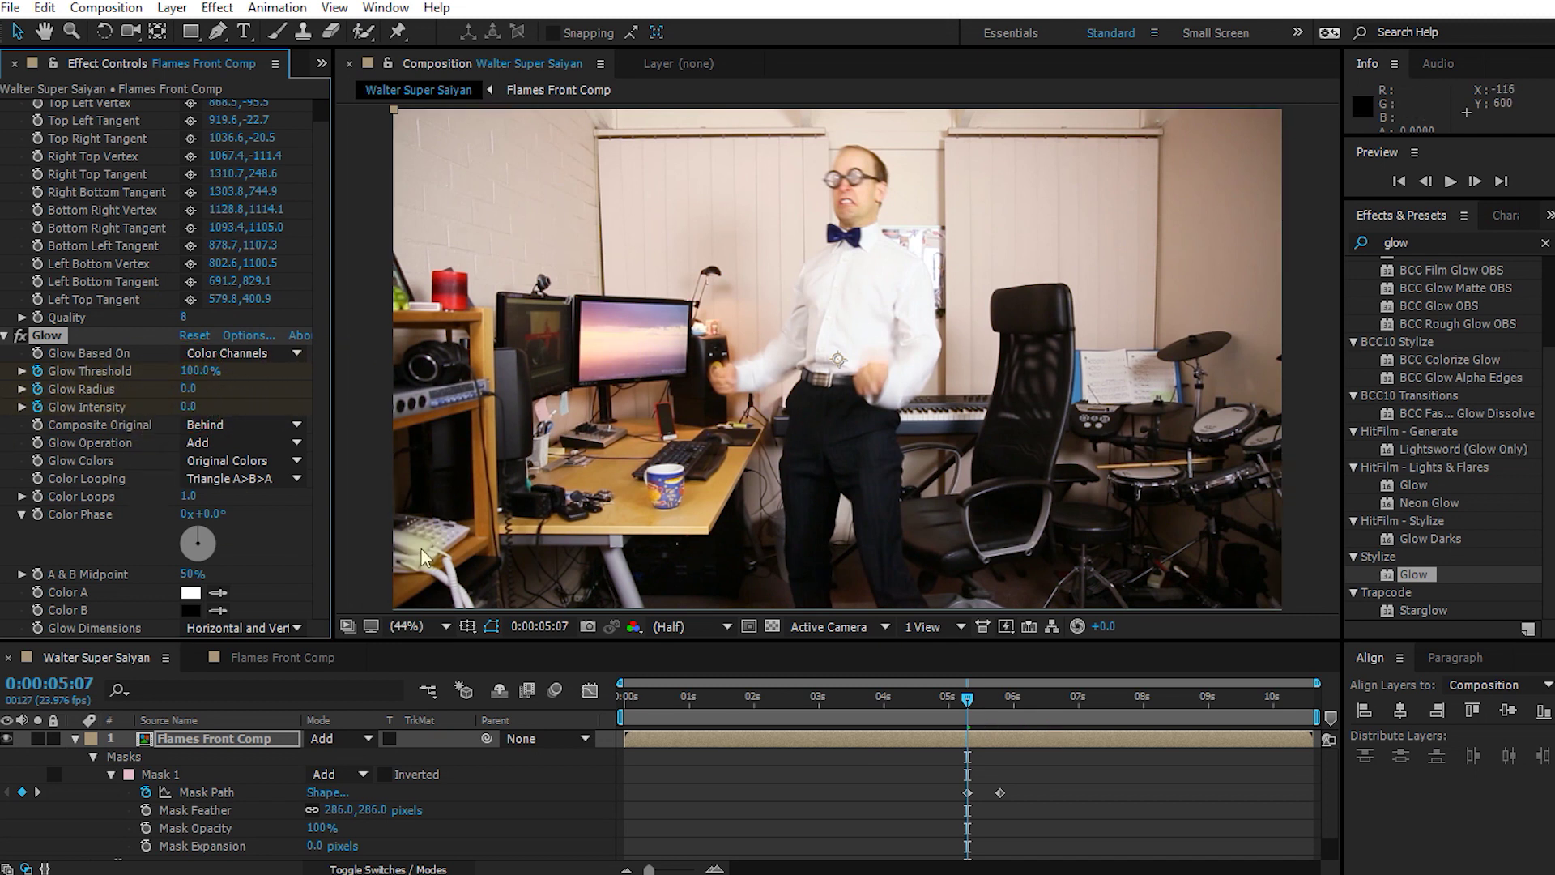
Step: At 0:00:08:00, keyframe Glow Threshold at about 59%, a large Glow Radius and Glow Intensity at about 0.4, and check the glow at earlier frames
{"action": "left_click", "coordinate": [973, 702]}
{"action": "left_click_drag", "start_coordinate": [976, 708], "coordinate": [1144, 722]}
{"action": "left_click_drag", "start_coordinate": [202, 375], "coordinate": [433, 396]}
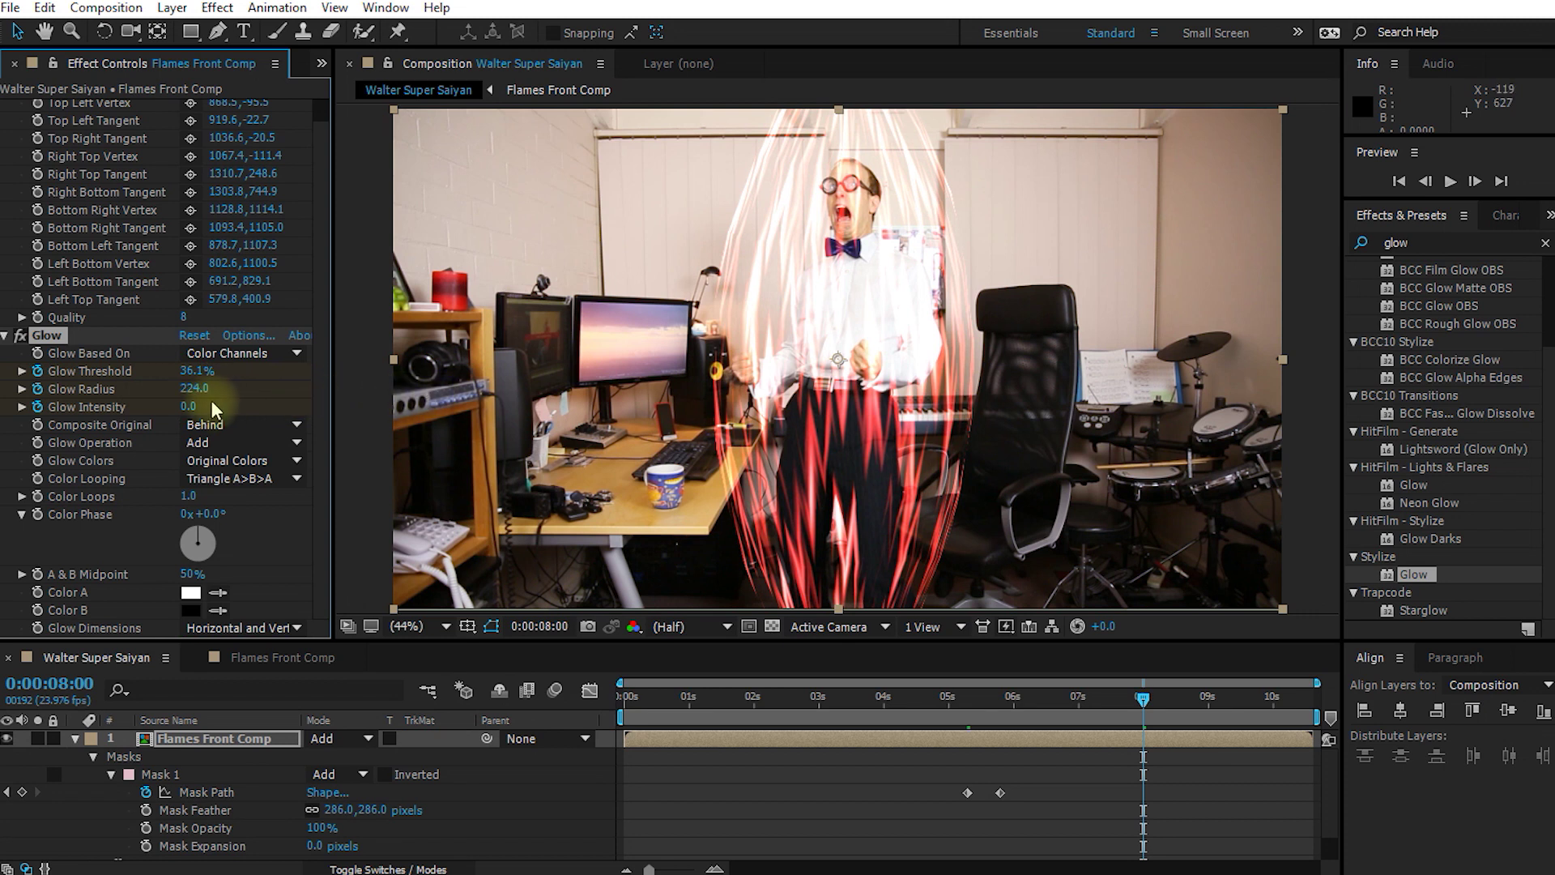
{"action": "left_click_drag", "start_coordinate": [190, 405], "coordinate": [235, 426]}
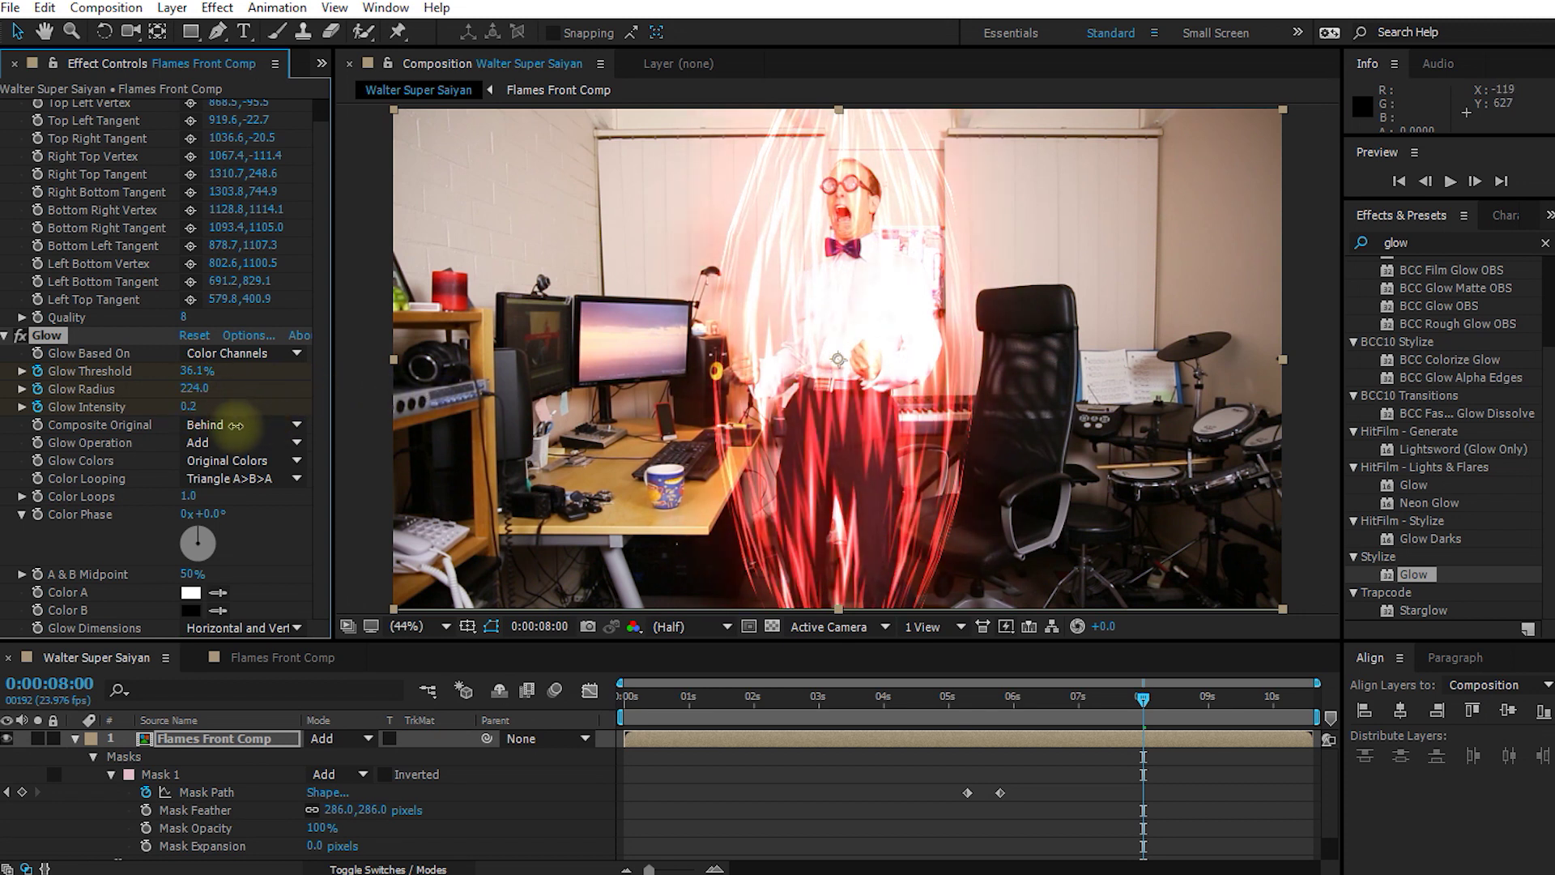
{"action": "left_click_drag", "start_coordinate": [188, 371], "coordinate": [330, 379]}
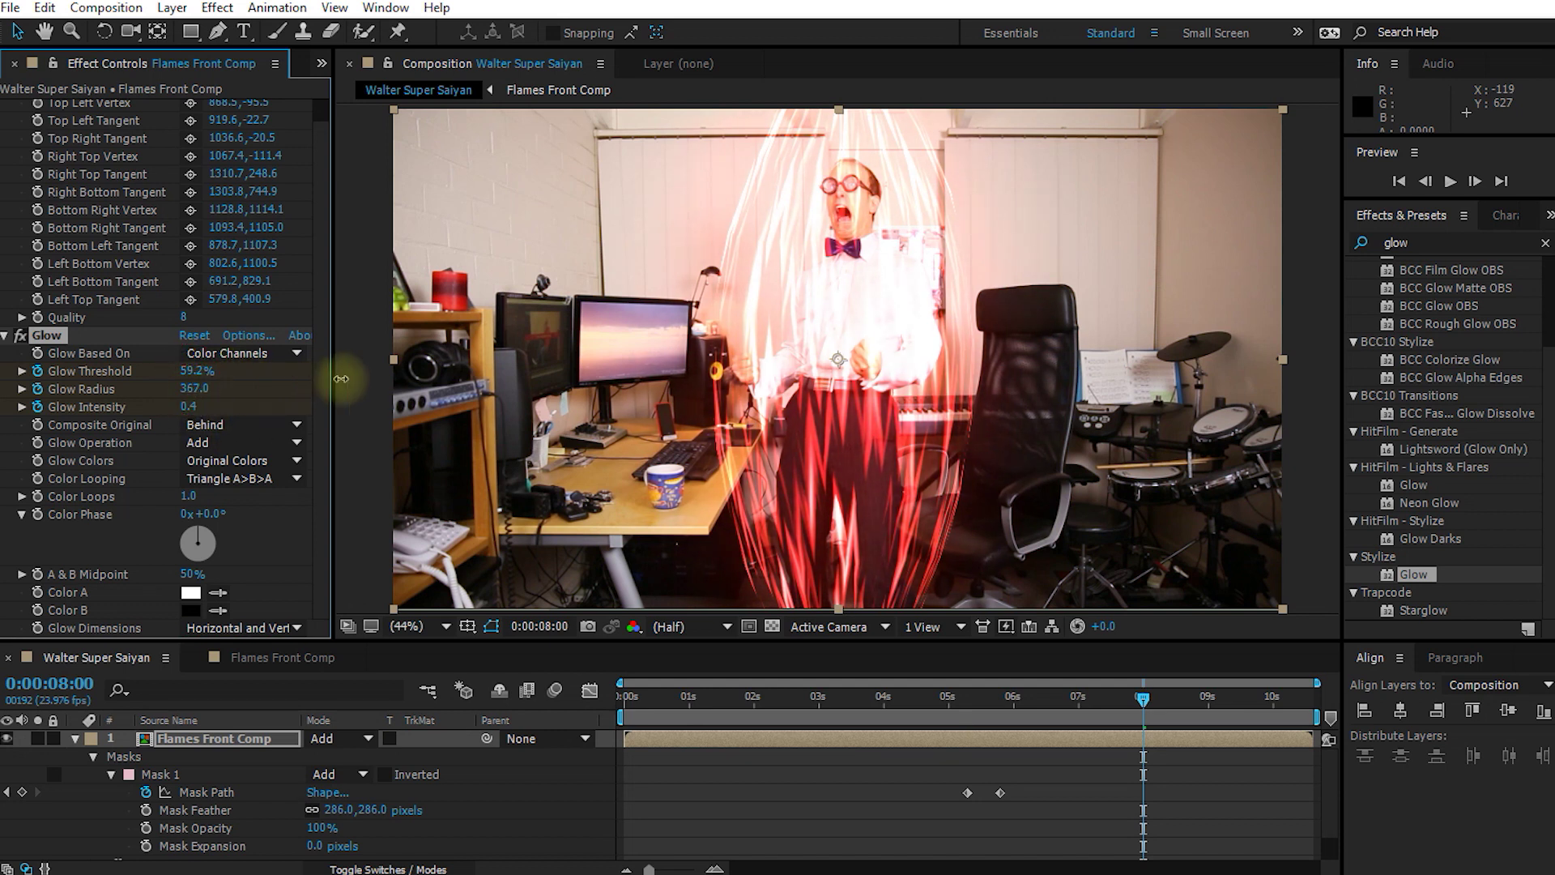
{"action": "left_click_drag", "start_coordinate": [188, 374], "coordinate": [184, 374]}
{"action": "left_click_drag", "start_coordinate": [1144, 697], "coordinate": [1119, 737]}
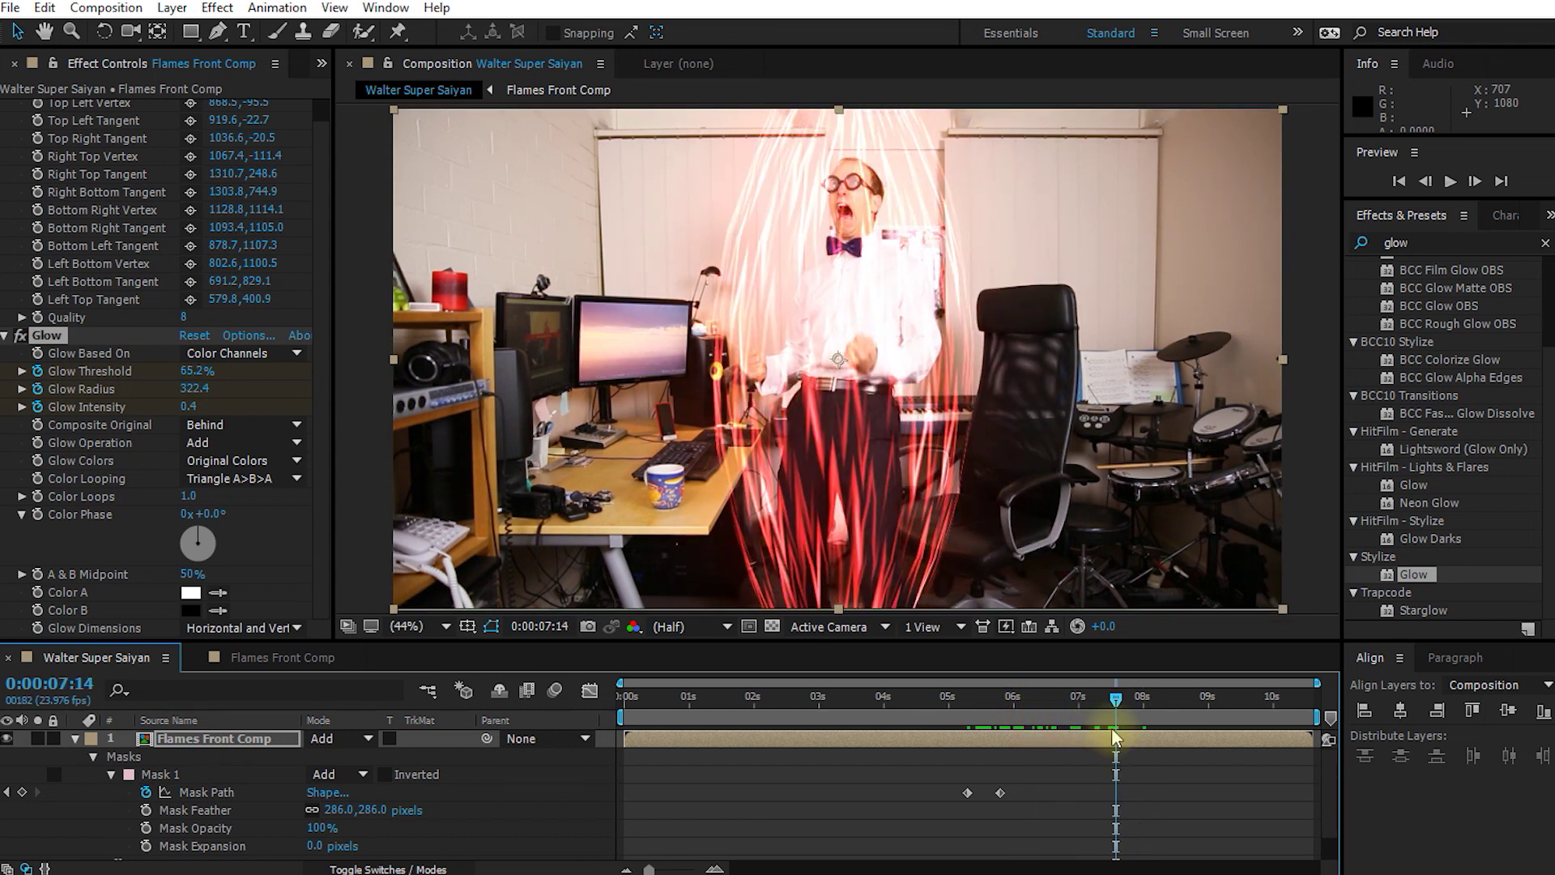
Step: Collapse the Flames Front Comp layer and duplicate the Flames Front Comp composition in the project
{"action": "key", "text": "g"}
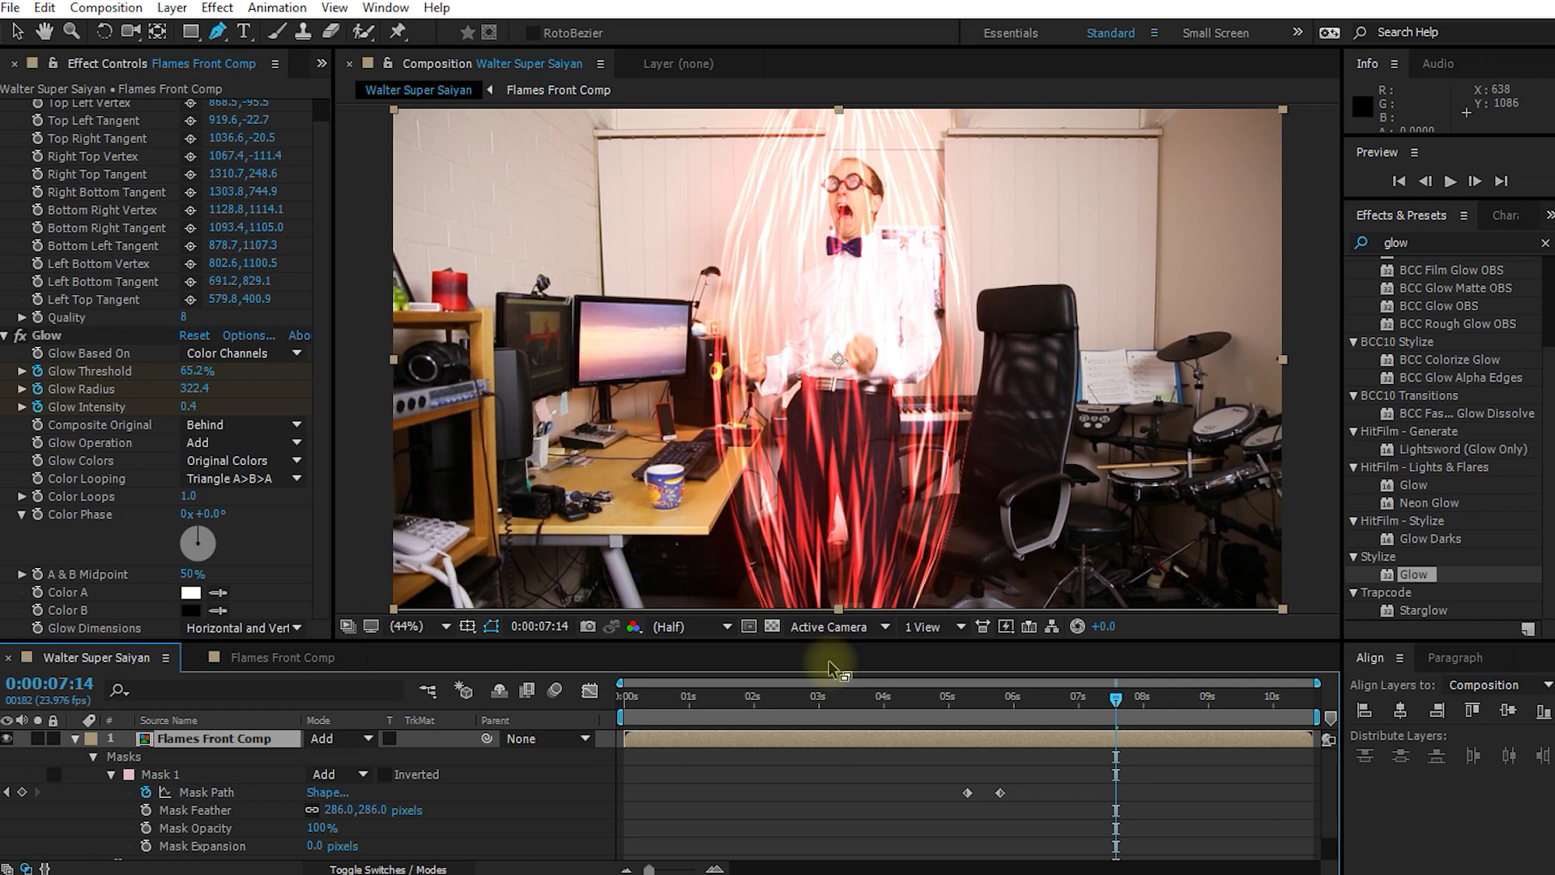
{"action": "left_click", "coordinate": [76, 739]}
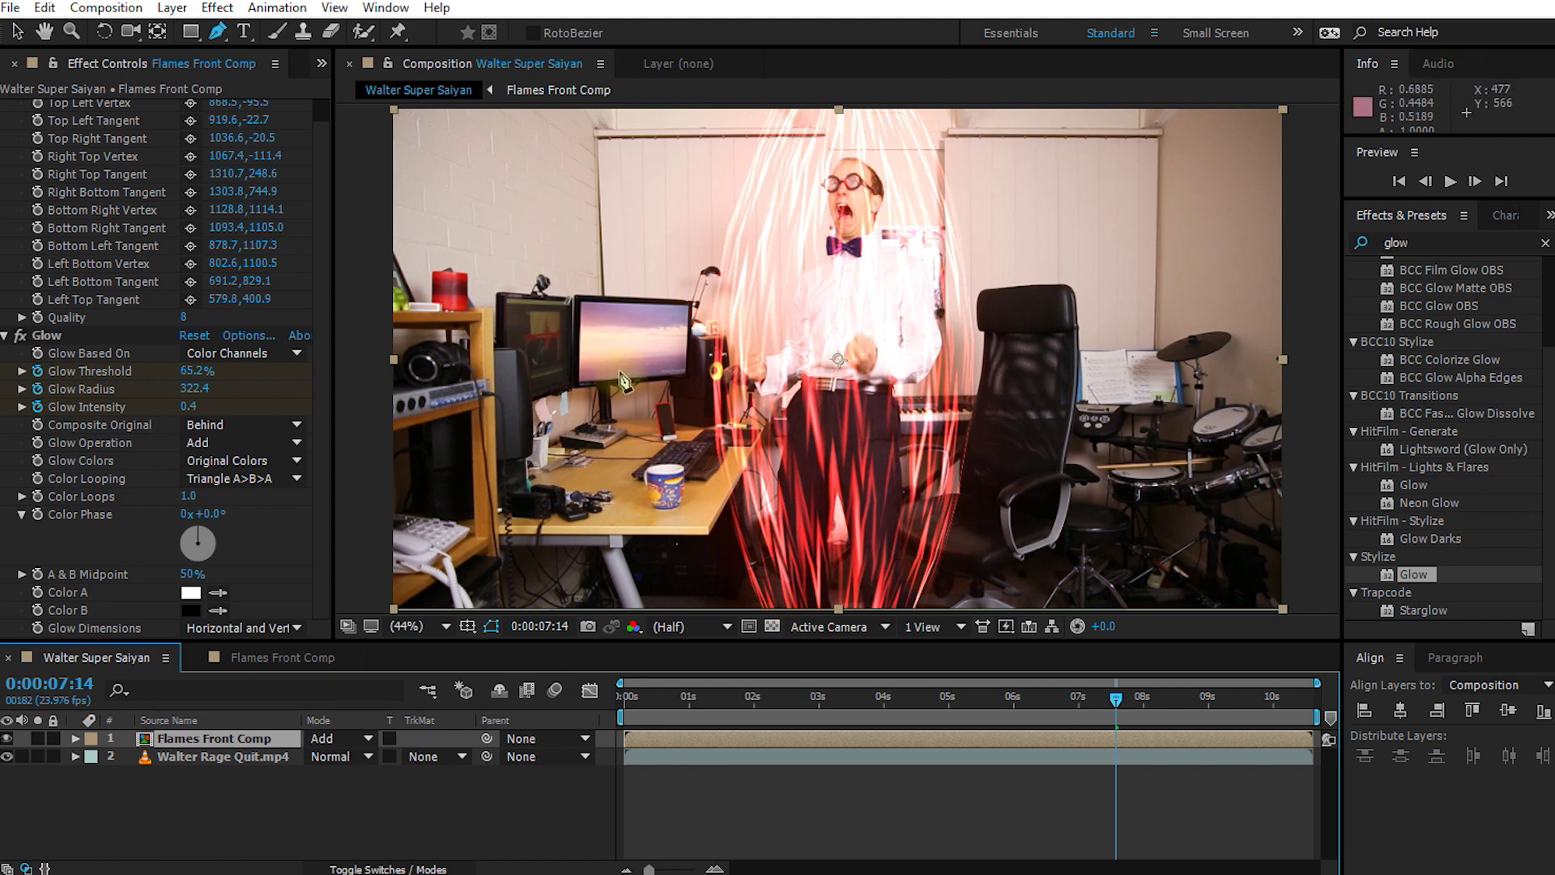
{"action": "scroll", "coordinate": [322, 101], "scroll_direction": "up", "scroll_amount": 1}
{"action": "left_click", "coordinate": [321, 63]}
{"action": "left_click", "coordinate": [348, 84]}
{"action": "left_click", "coordinate": [81, 253]}
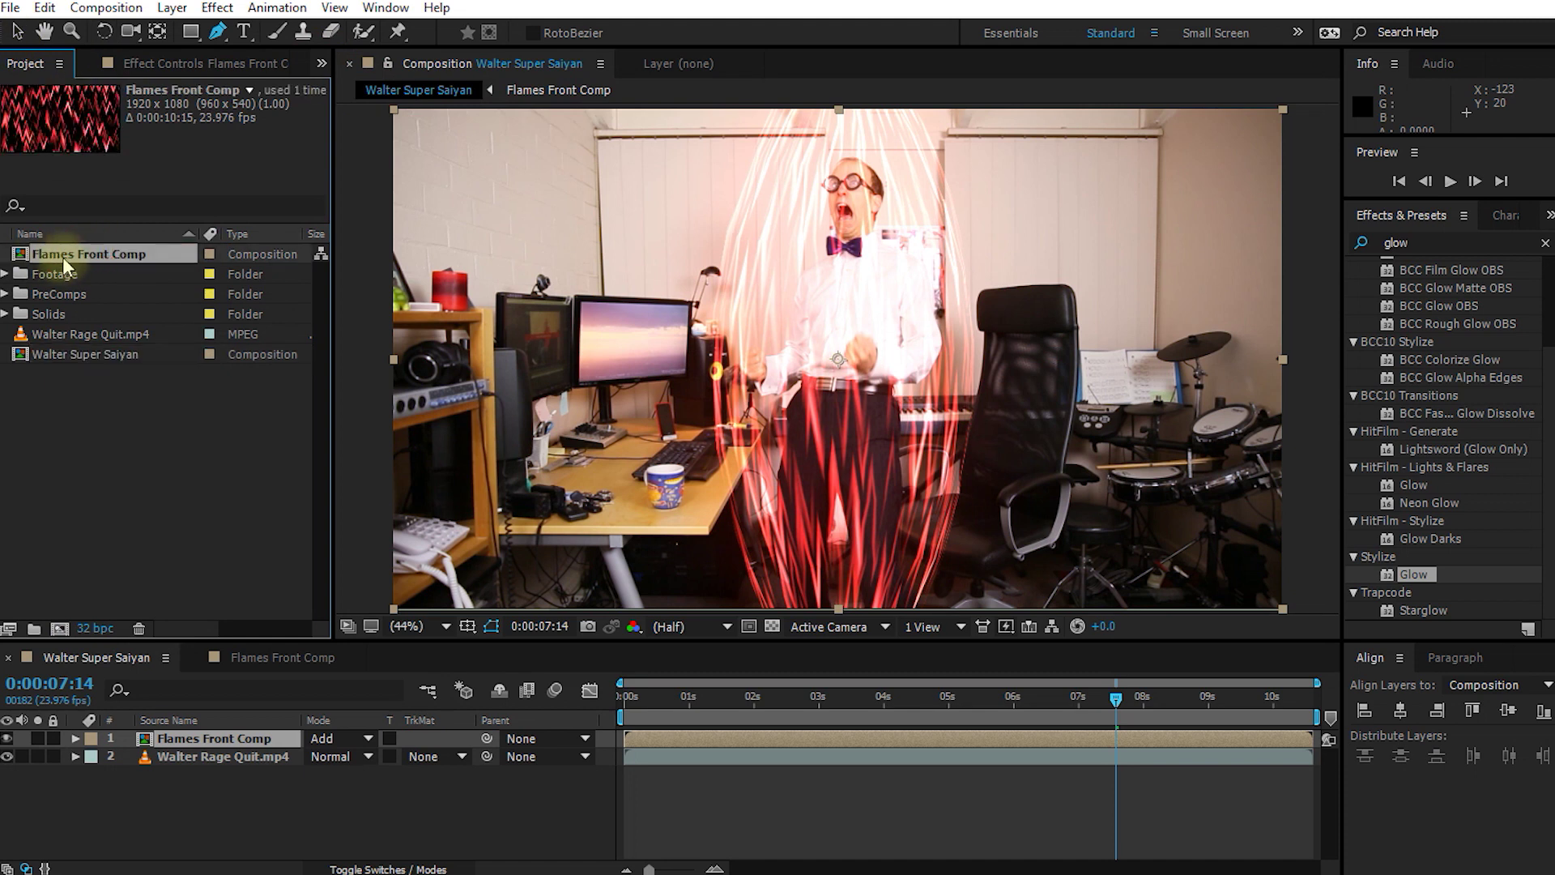
{"action": "key", "text": "ctrl+d"}
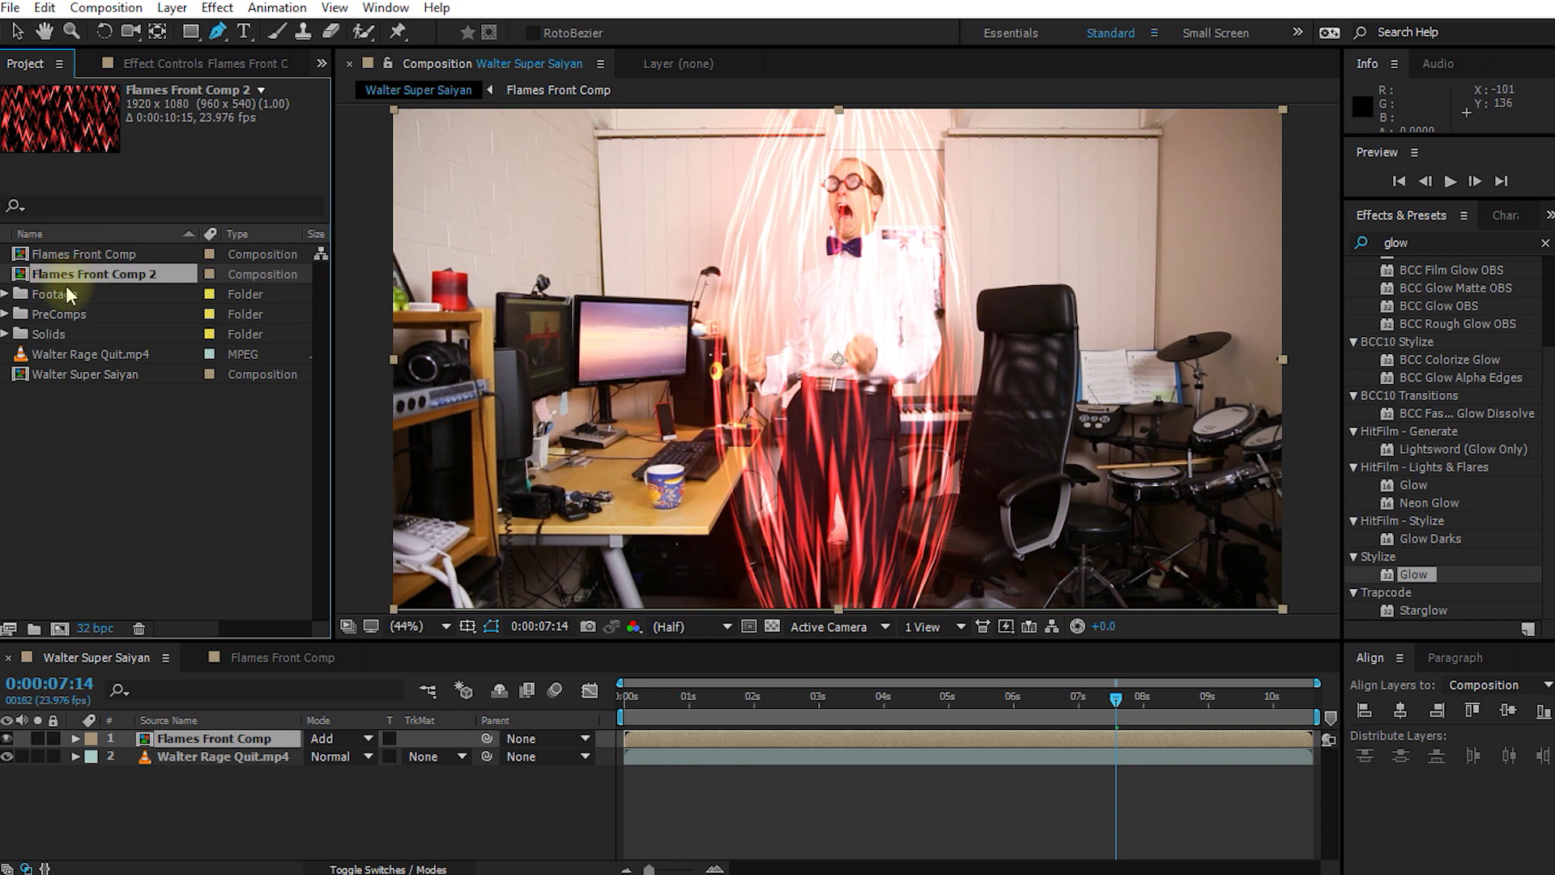
Step: Rename the duplicated composition as Flames Back Comp
{"action": "key", "text": "Return"}
{"action": "key", "text": "Right"}
{"action": "key", "text": "ctrl+shift+Left"}
{"action": "key", "text": "ctrl+shift+Left"}
{"action": "key", "text": "ctrl+shift+Left"}
{"action": "type", "text": "Back Comp"}
{"action": "key", "text": "Return"}
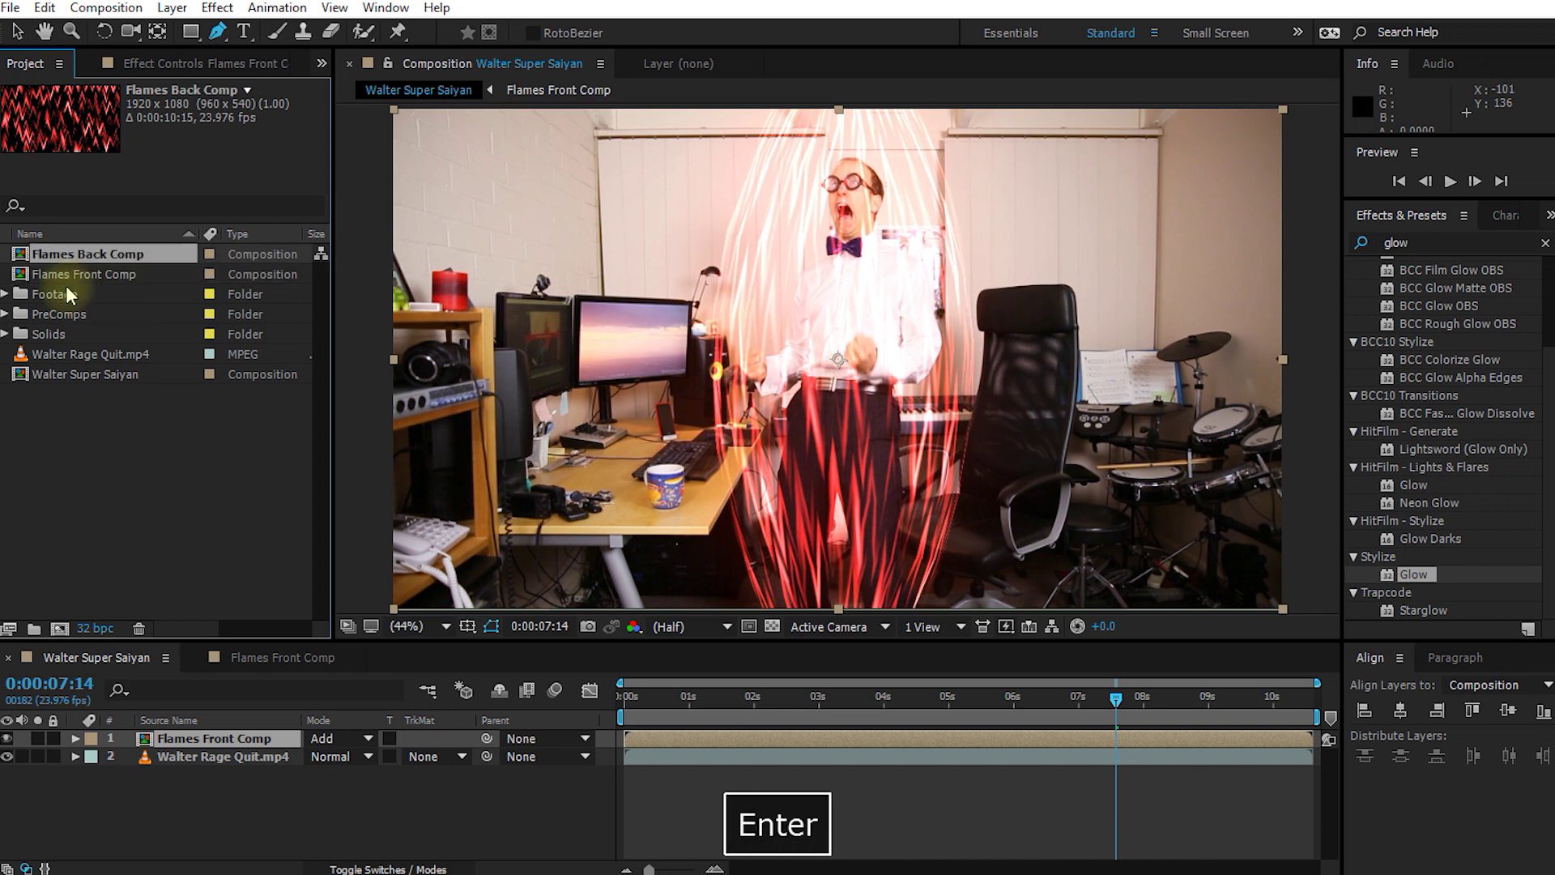
Step: Open Flames Back Comp and rename its Flames Front layer as Flames Back
{"action": "double_click", "coordinate": [84, 255]}
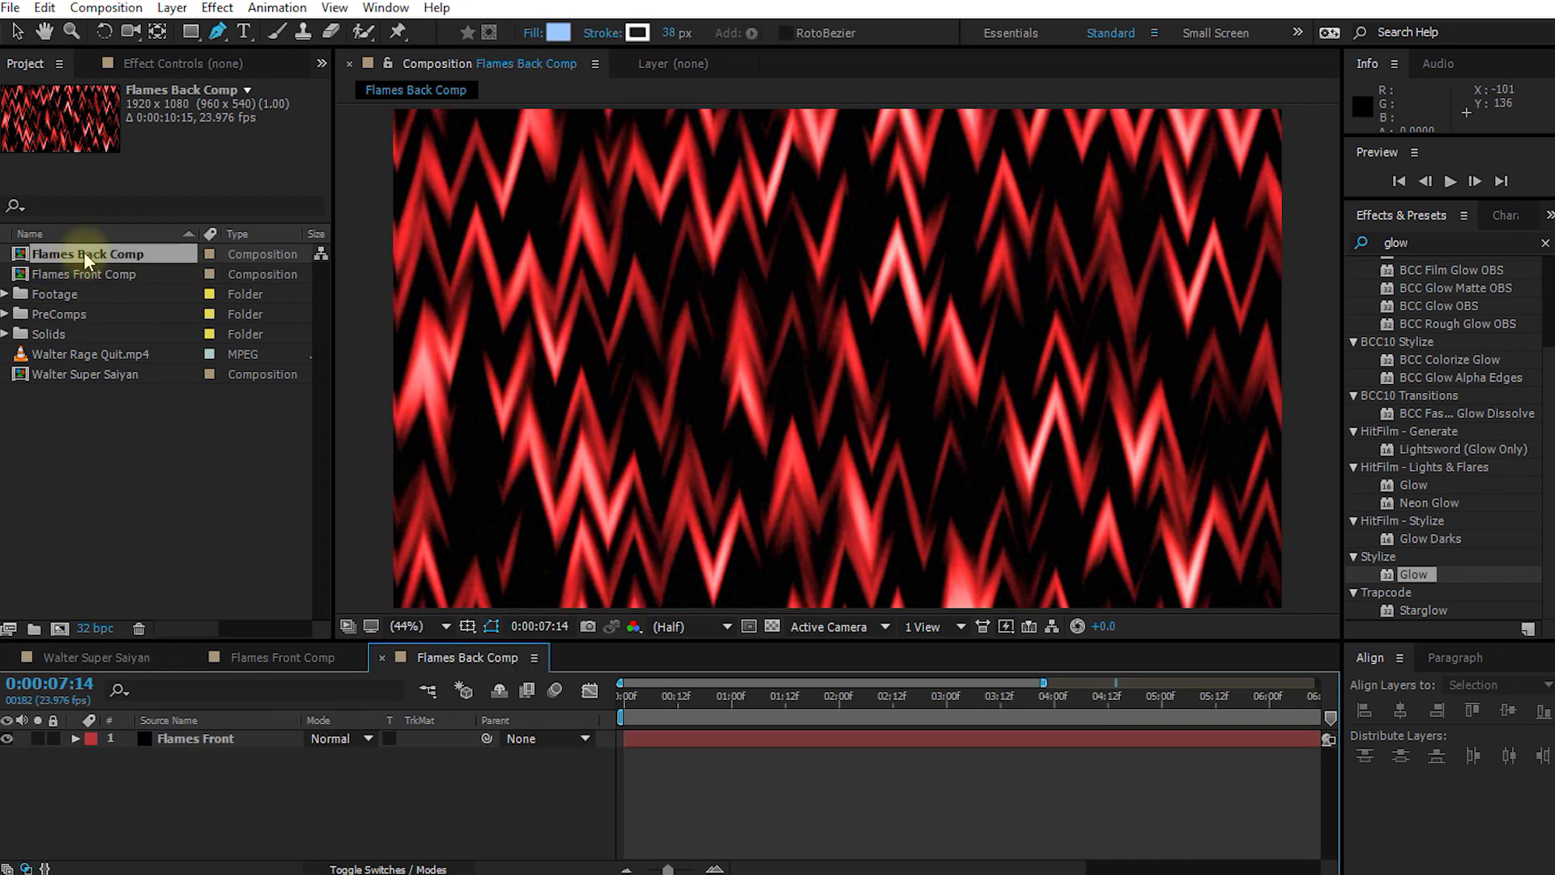
{"action": "left_click_drag", "start_coordinate": [954, 701], "coordinate": [883, 715]}
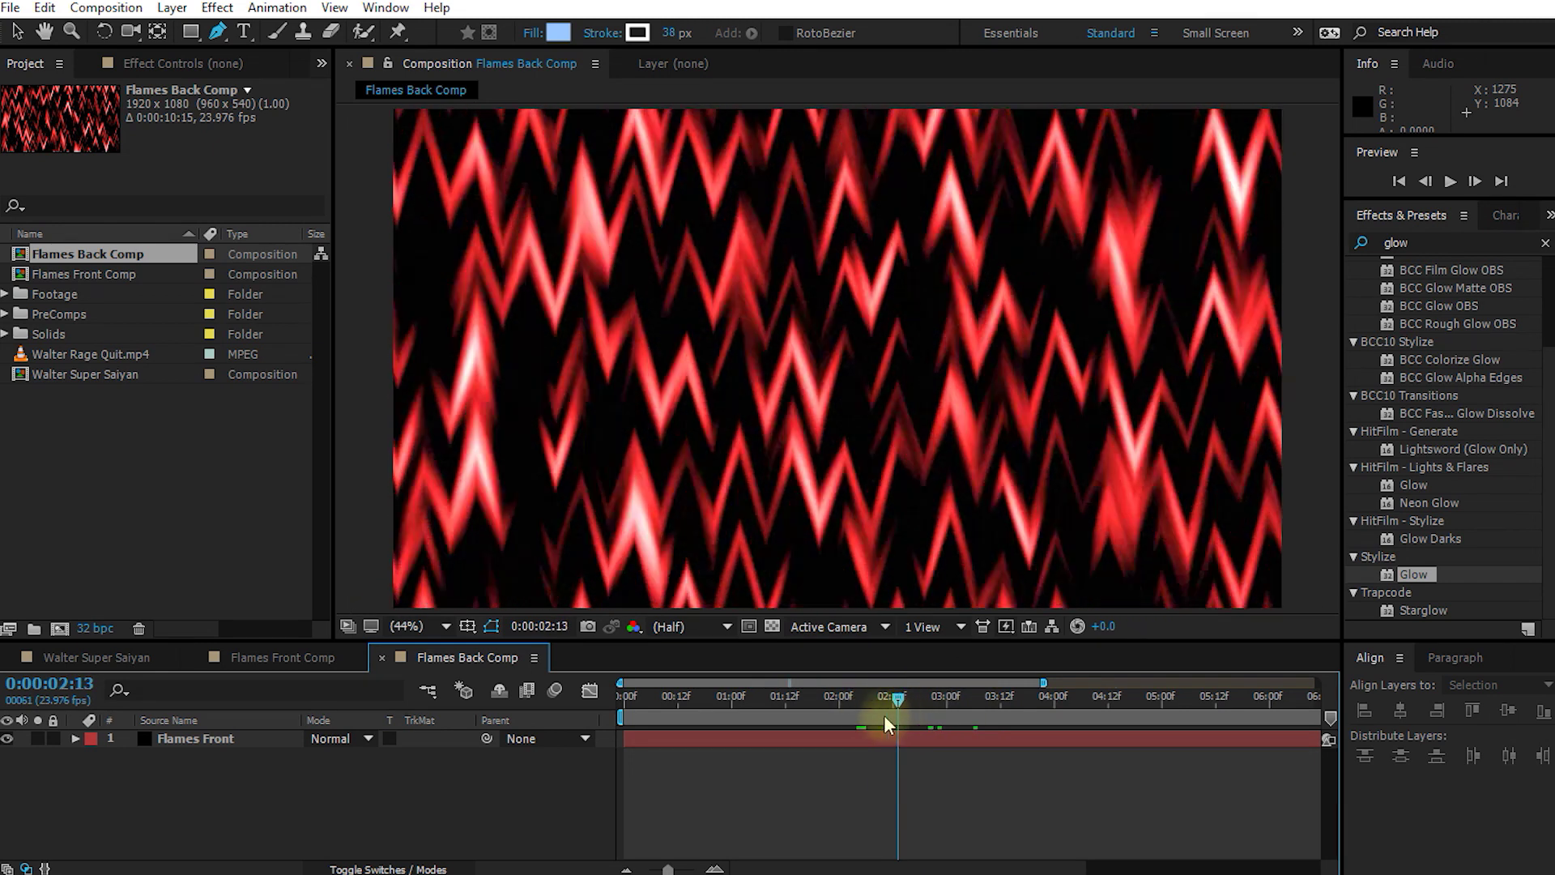
{"action": "left_click", "coordinate": [187, 744]}
{"action": "key", "text": "Return"}
{"action": "key", "text": "ctrl+shift+Left"}
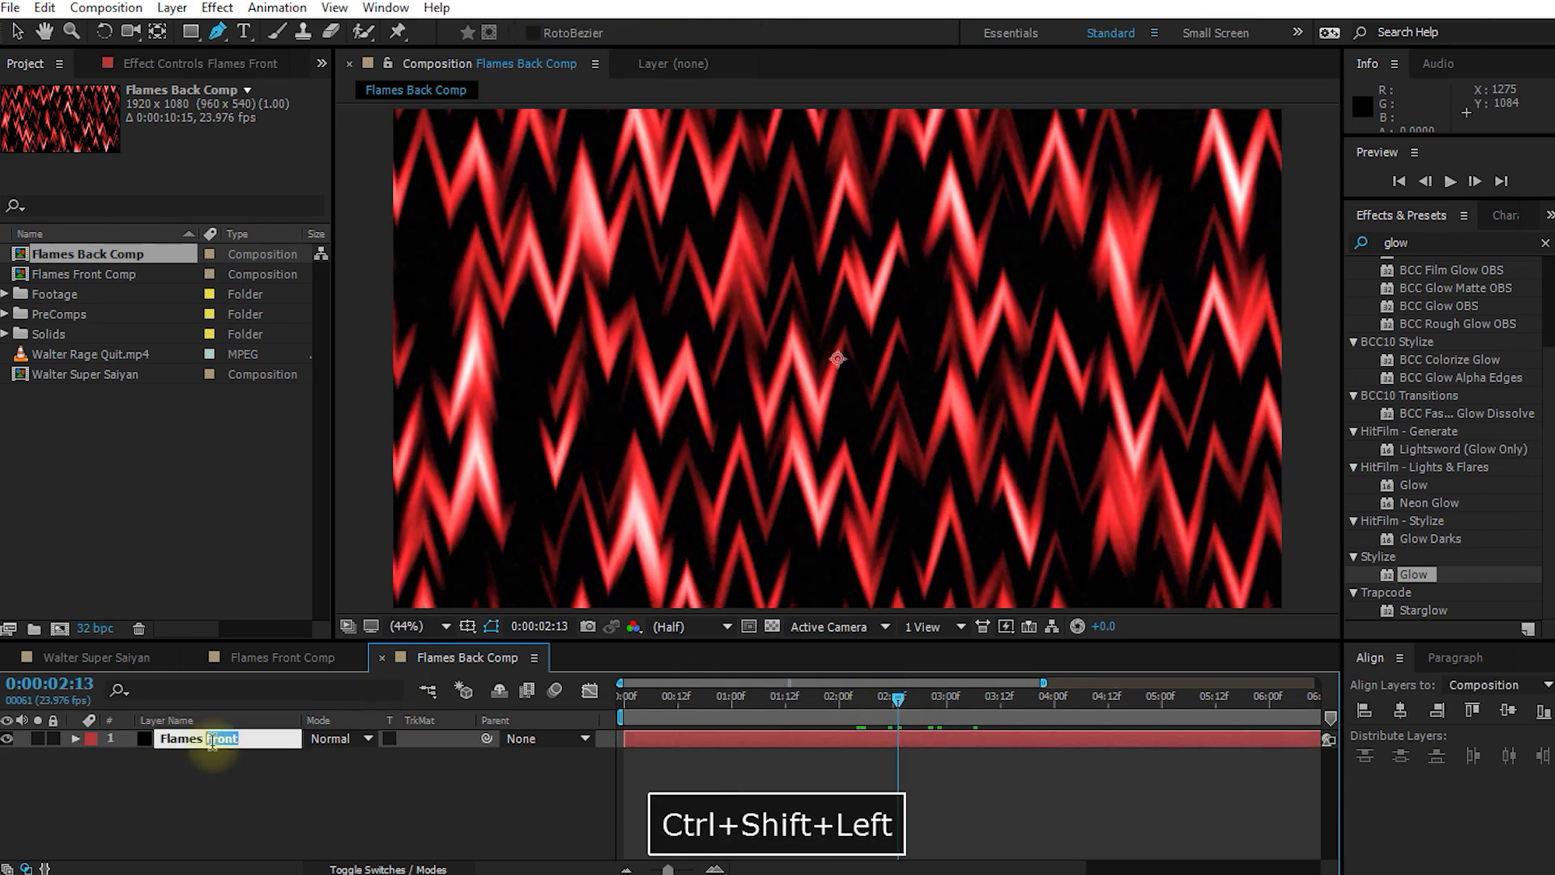
{"action": "type", "text": "Back"}
{"action": "key", "text": "Return"}
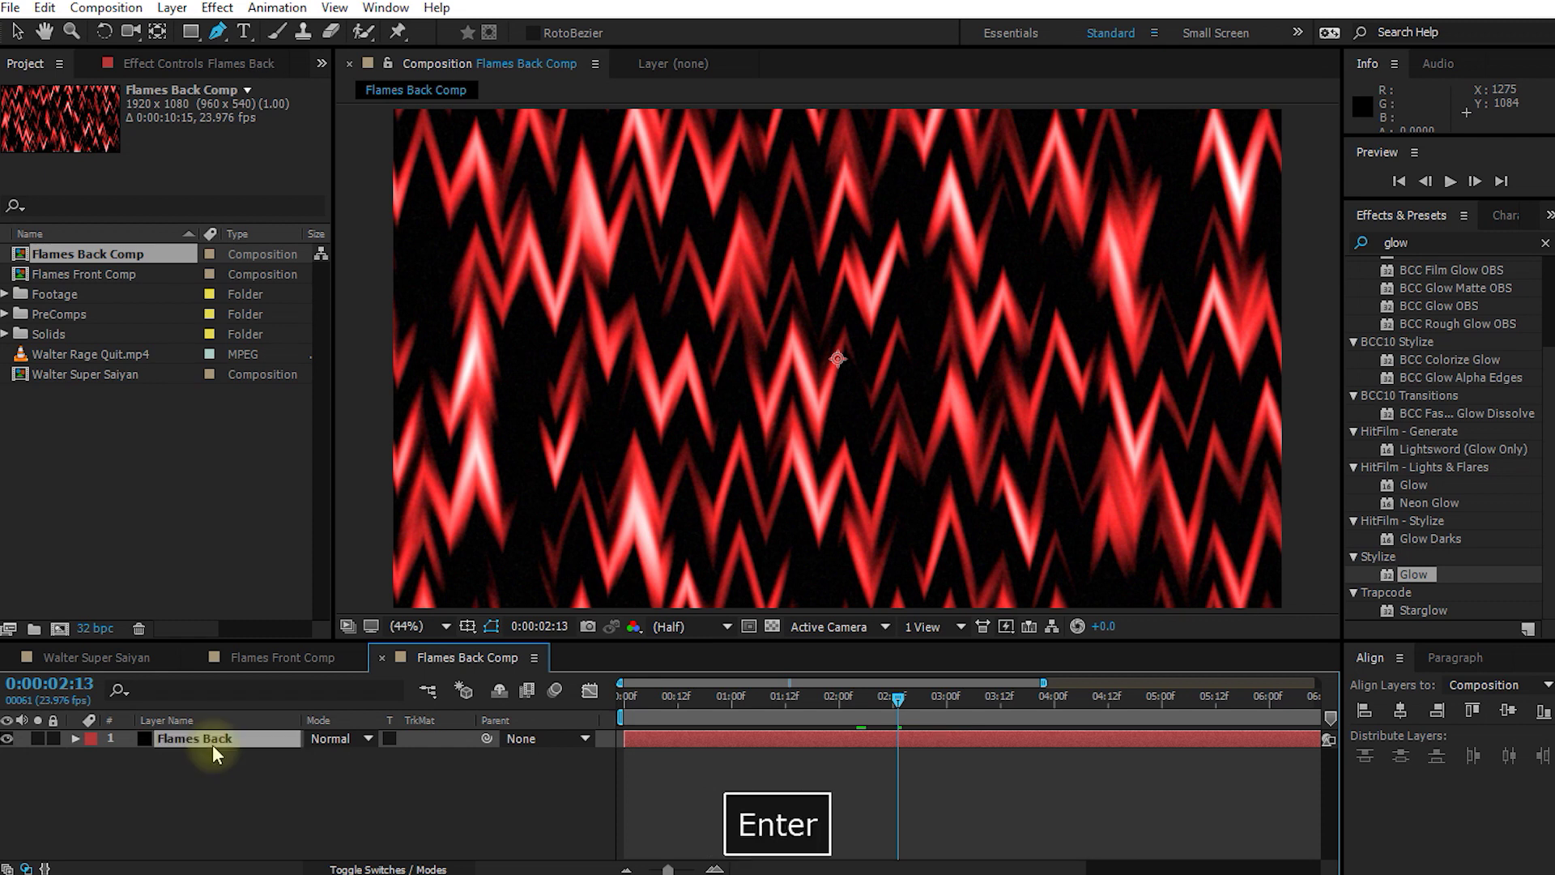
Step: Set the VC Color Vibrance color on the Flames Back layer to light blue #10C4FF
{"action": "left_click", "coordinate": [196, 65]}
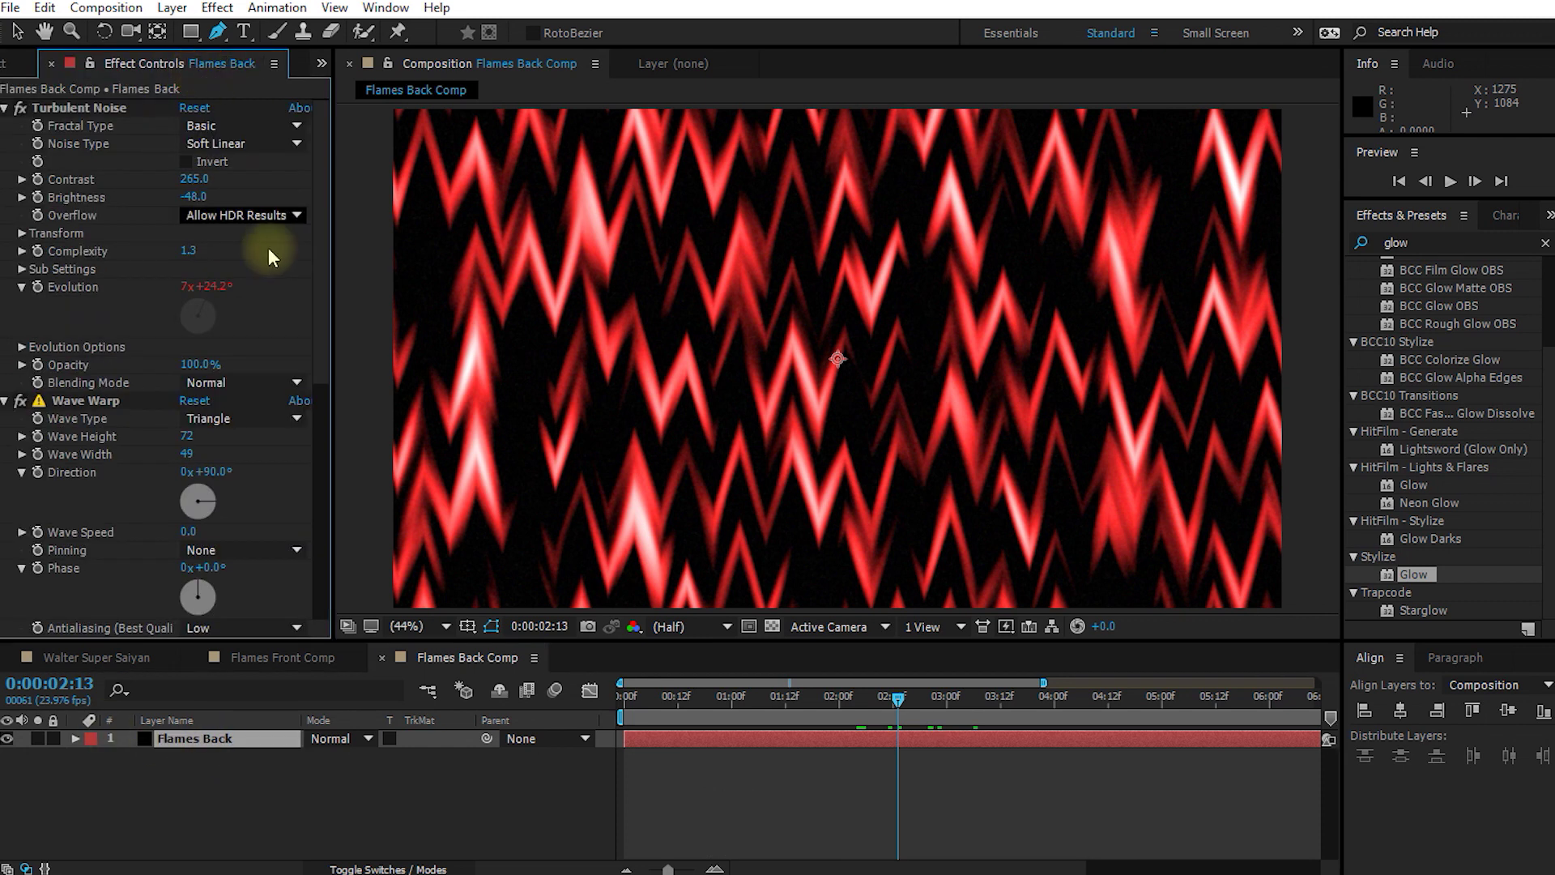
{"action": "scroll", "coordinate": [279, 332], "scroll_direction": "down", "scroll_amount": 5}
{"action": "scroll", "coordinate": [283, 339], "scroll_direction": "down", "scroll_amount": 1}
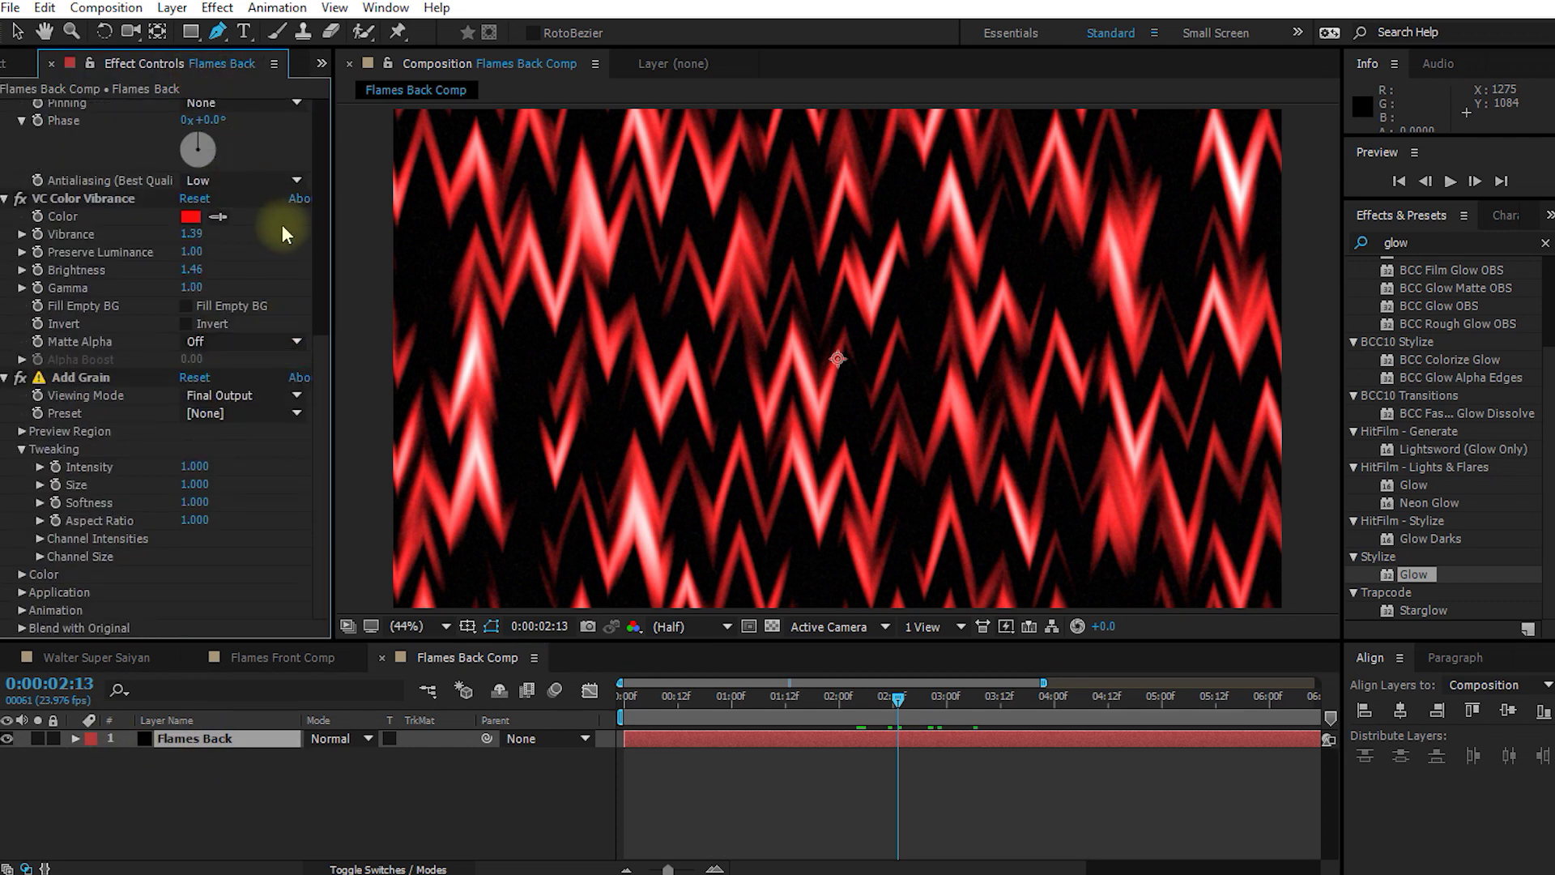
{"action": "left_click", "coordinate": [190, 217]}
{"action": "left_click_drag", "start_coordinate": [1251, 609], "coordinate": [1240, 624]}
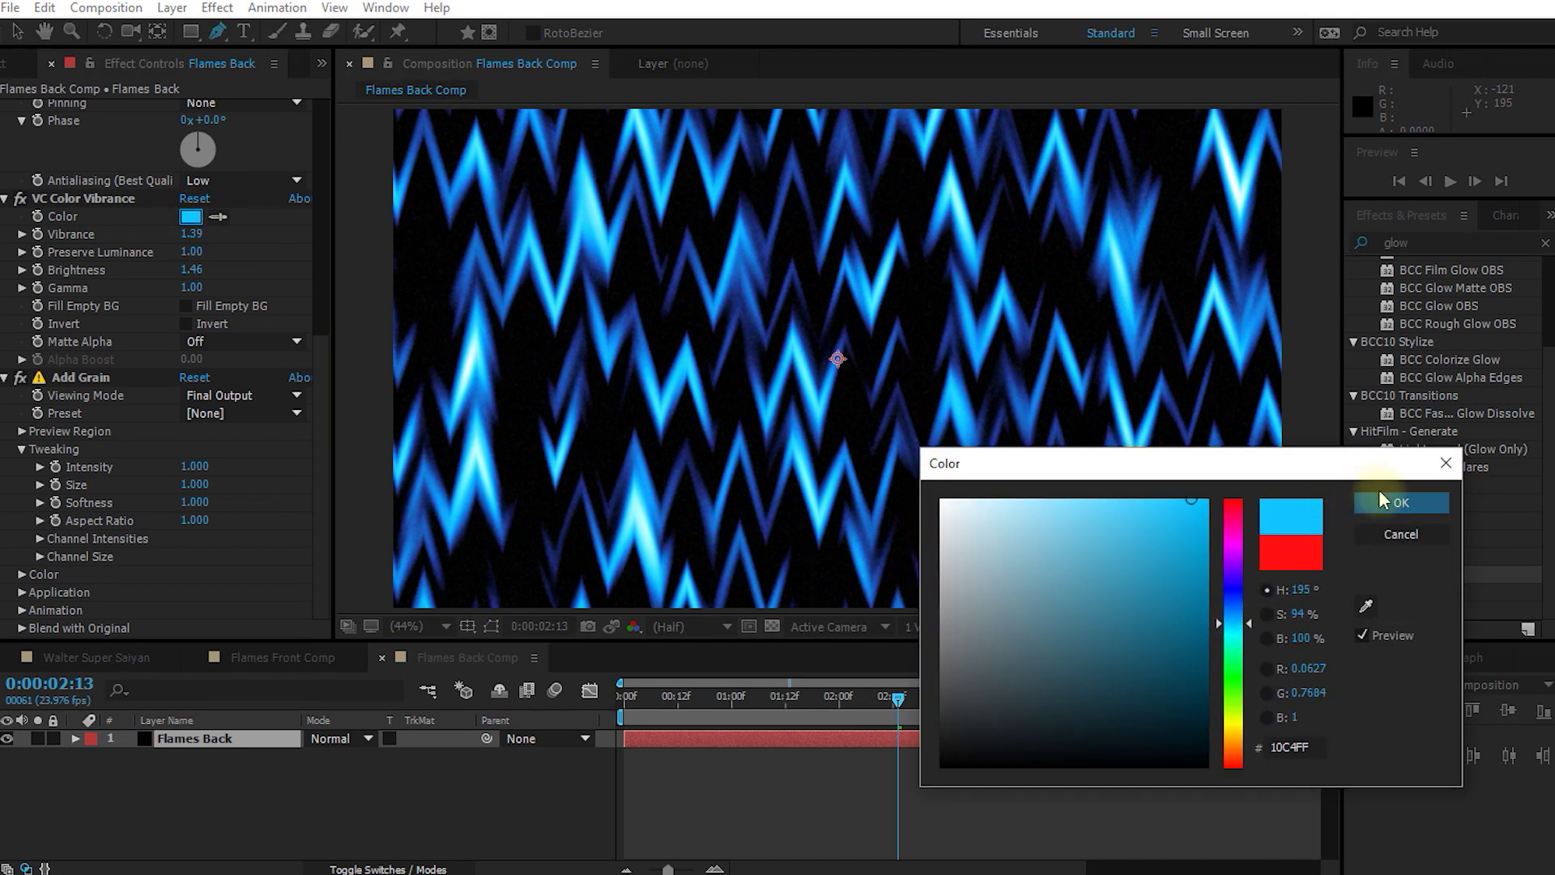
{"action": "left_click", "coordinate": [1401, 503]}
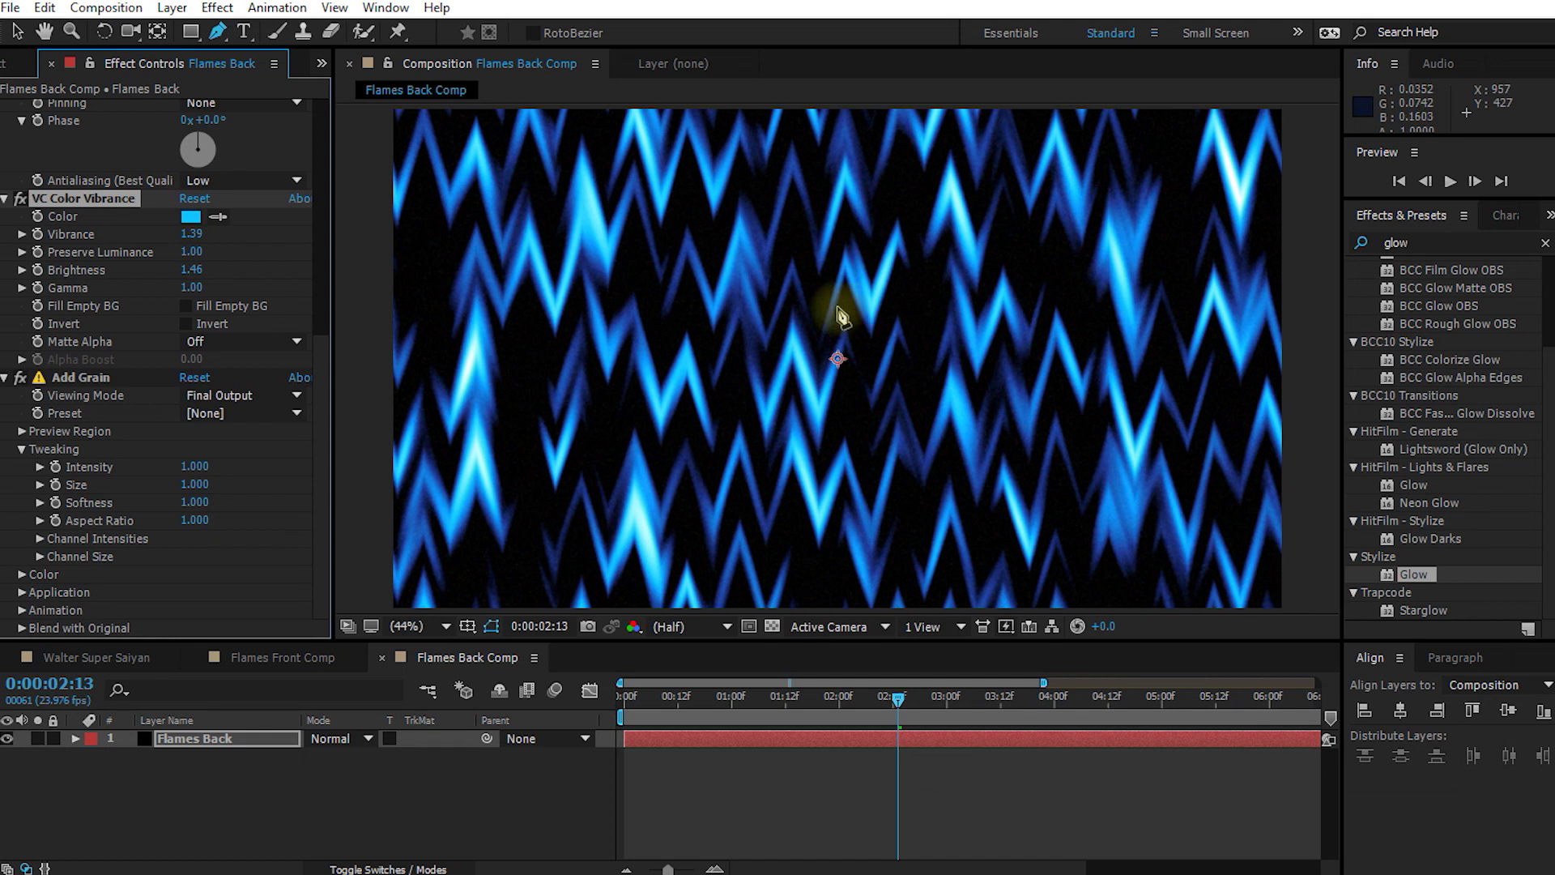
Step: Compare the blue flames with Flames Front Comp, and shift Flames Back's Turbulent Noise Offset Turbulence to 960.0, -3657.4
{"action": "key", "text": "v"}
{"action": "left_click", "coordinate": [280, 657]}
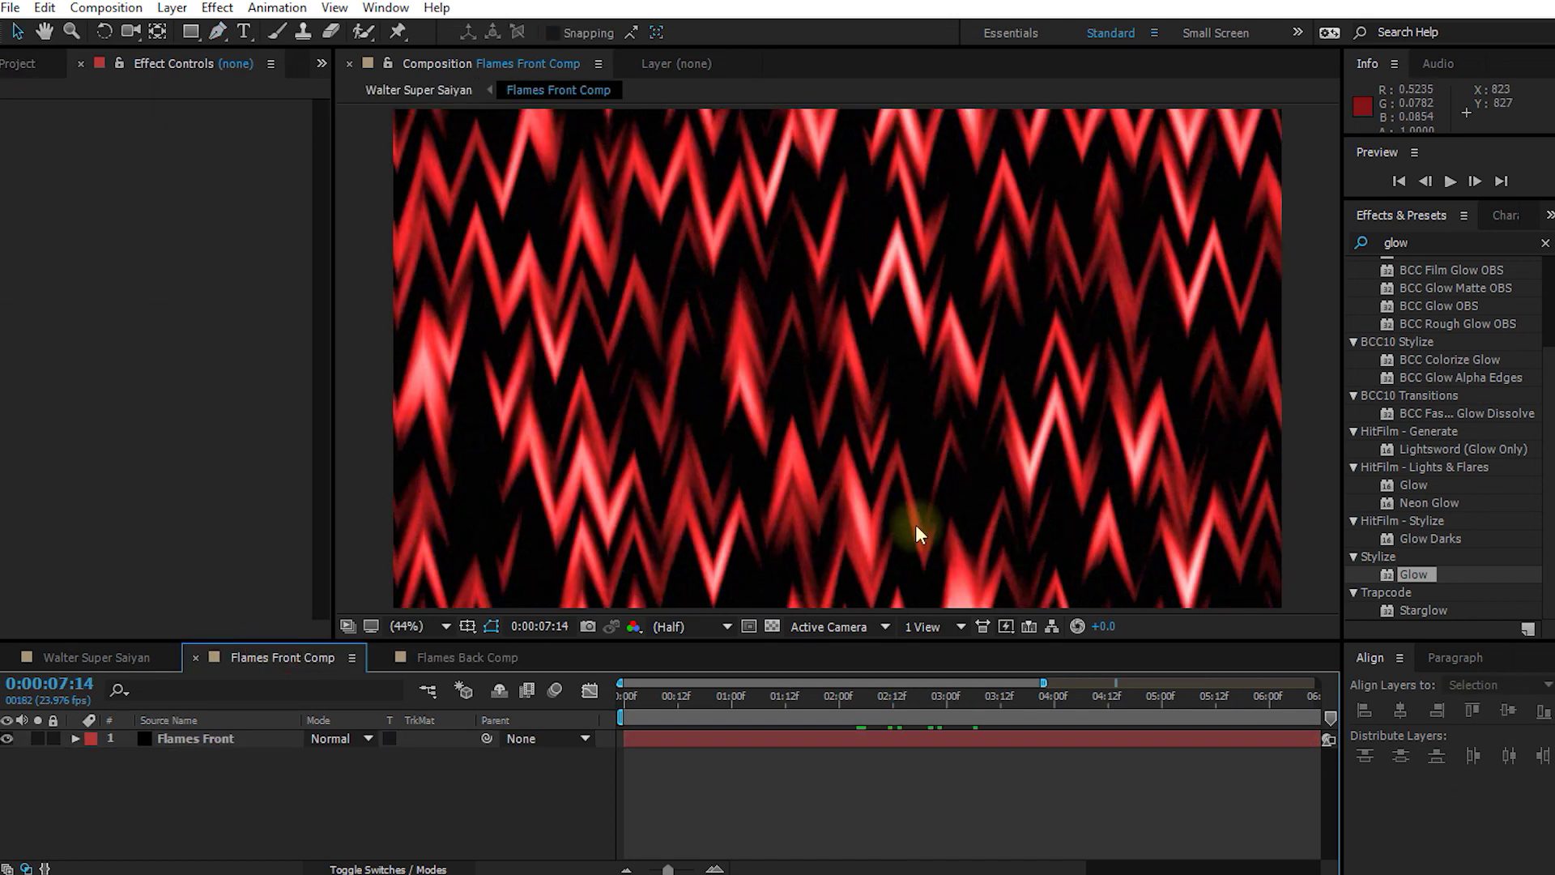
{"action": "left_click", "coordinate": [428, 657]}
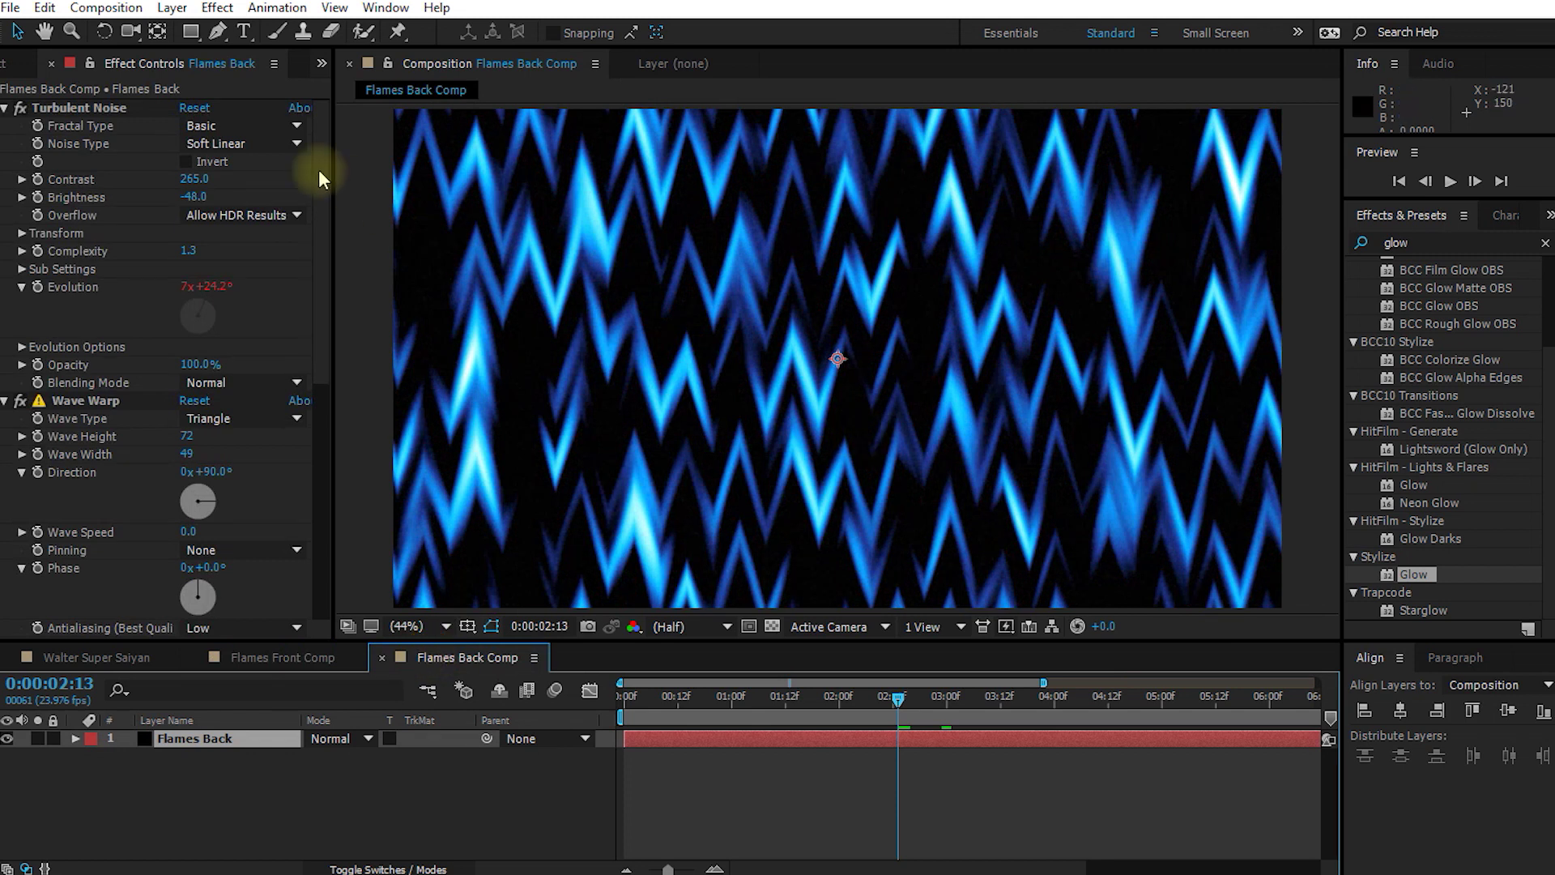
{"action": "left_click", "coordinate": [87, 108]}
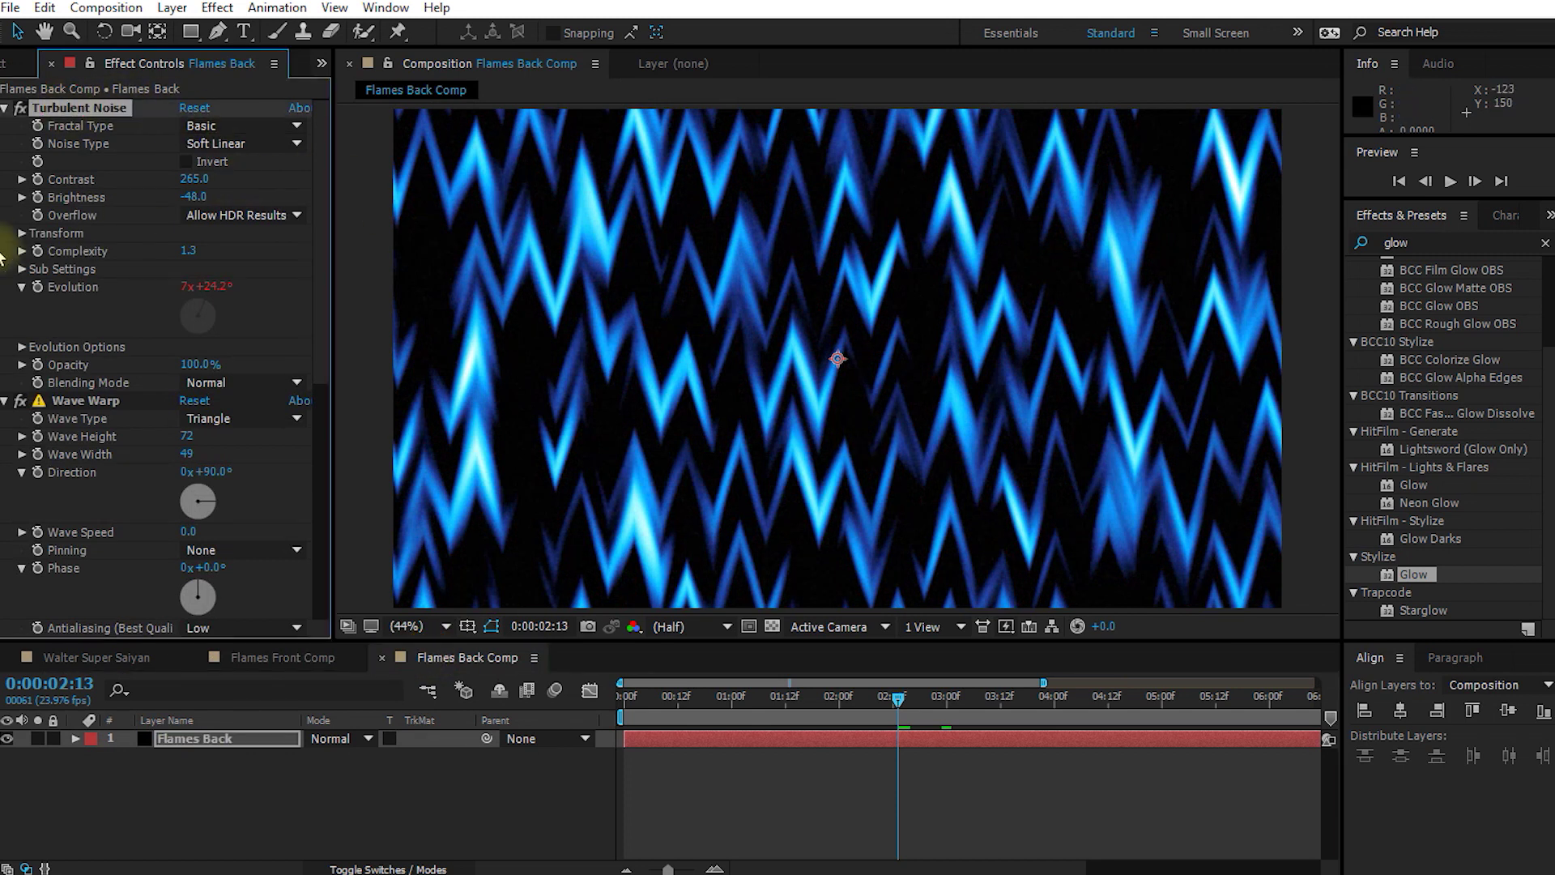
{"action": "left_click", "coordinate": [22, 235]}
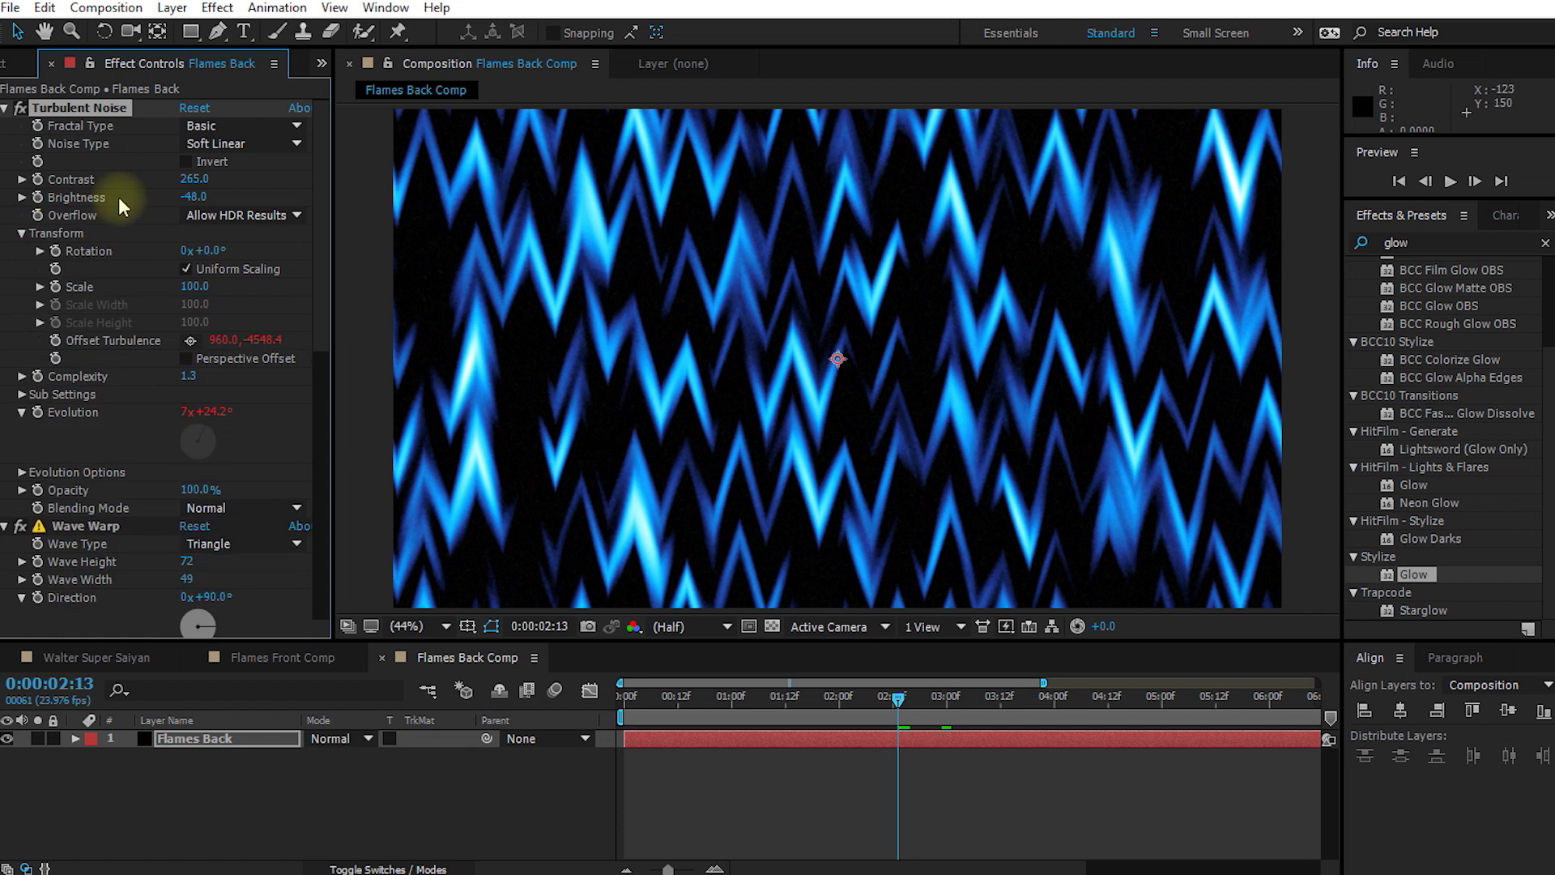
{"action": "left_click_drag", "start_coordinate": [267, 340], "coordinate": [801, 384]}
Step: Compare the noise patterns of Flames Front Comp and Flames Back Comp
{"action": "left_click", "coordinate": [305, 658]}
{"action": "left_click", "coordinate": [441, 656]}
{"action": "left_click", "coordinate": [341, 665]}
{"action": "left_click", "coordinate": [444, 660]}
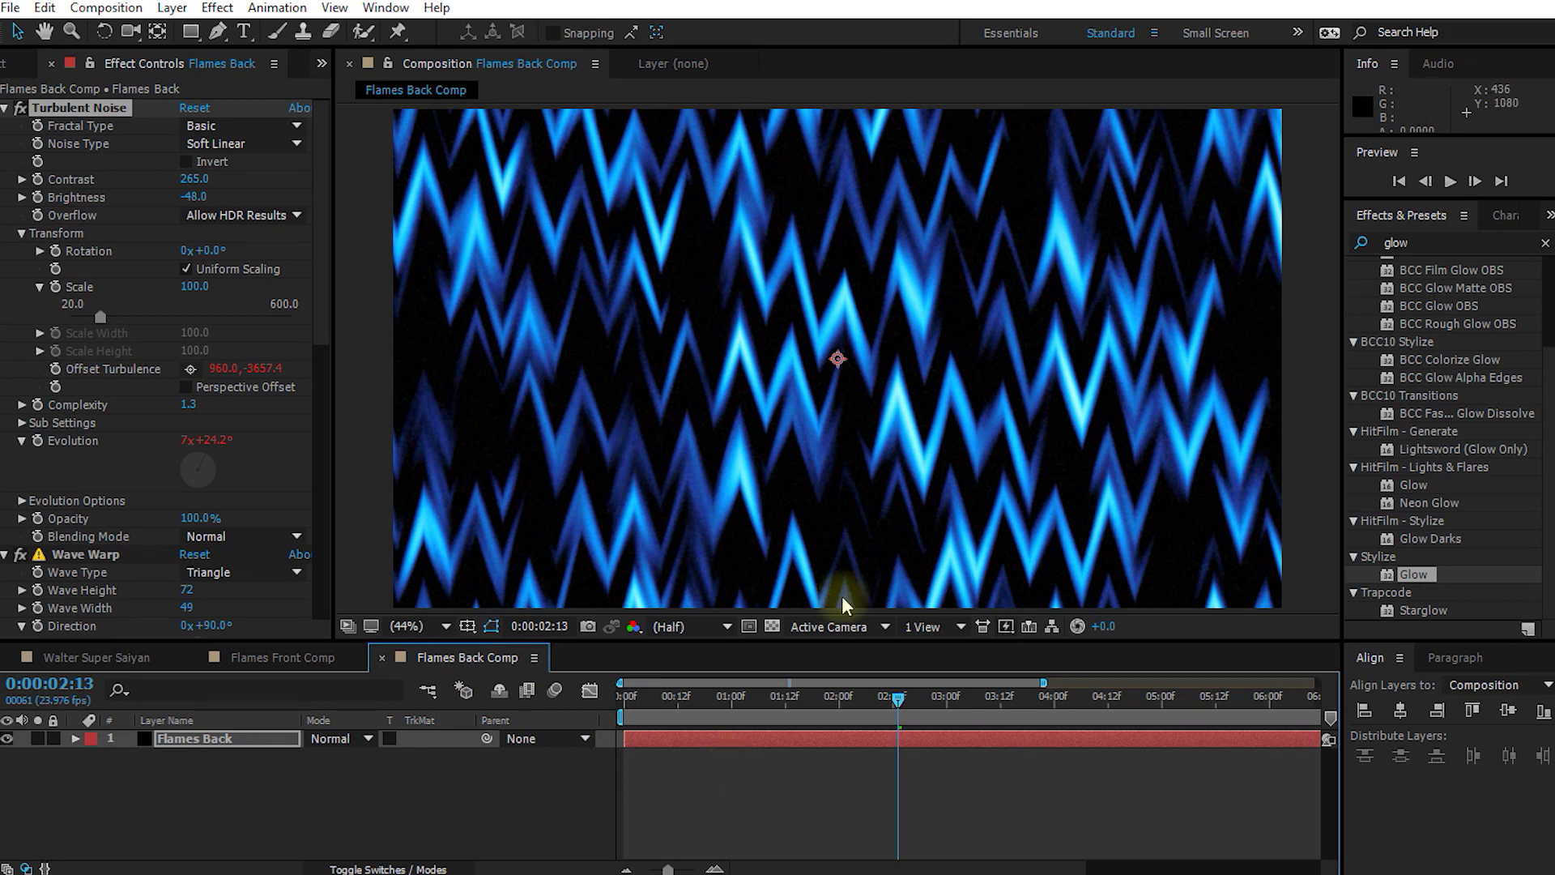
{"action": "left_click", "coordinate": [258, 656]}
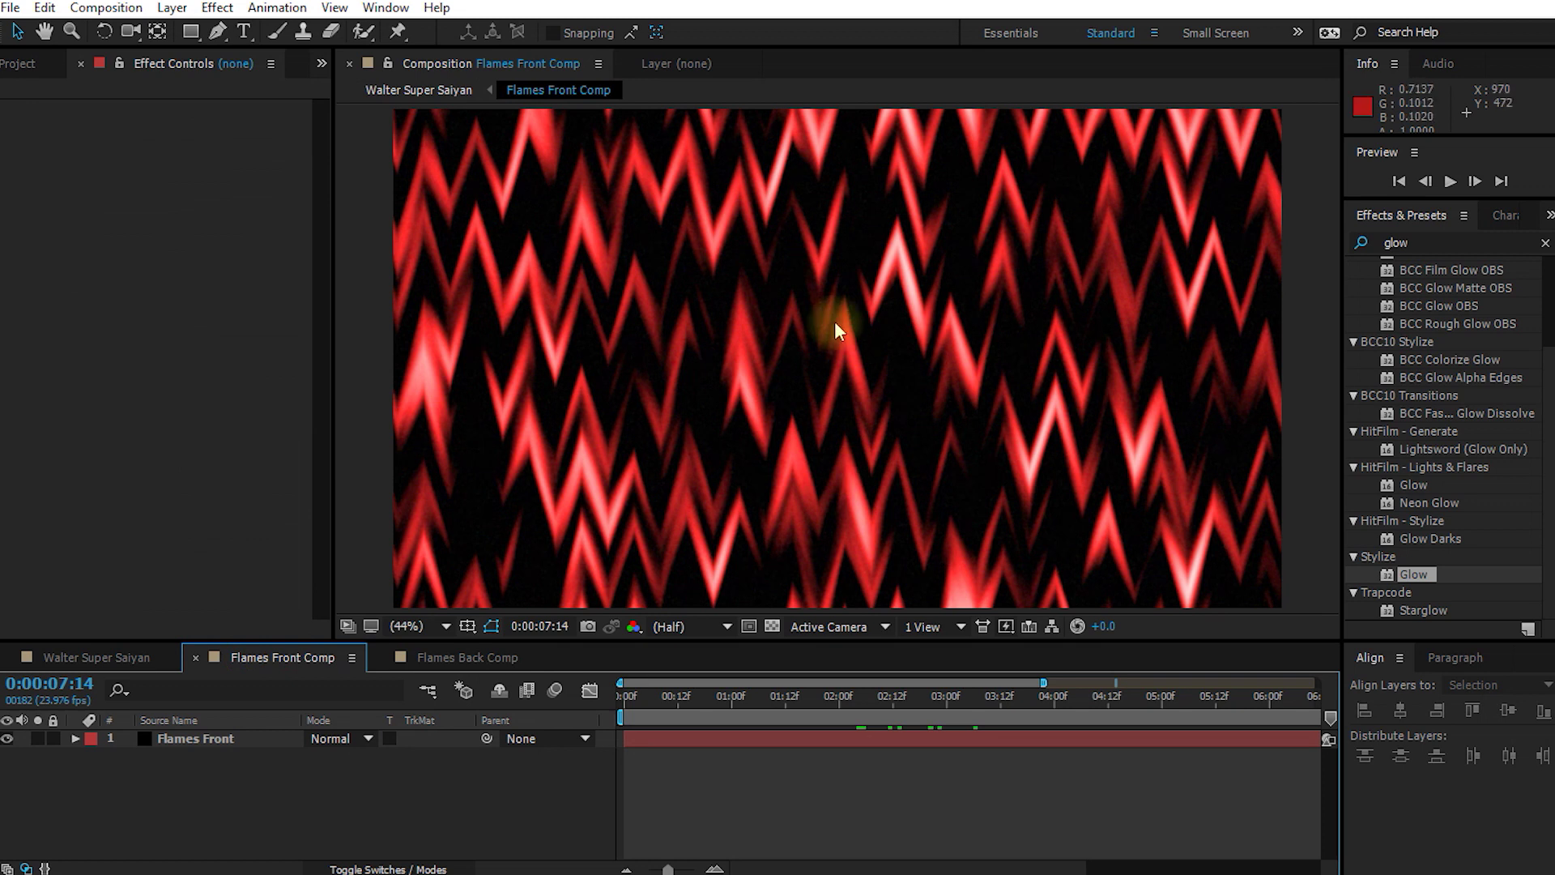
Step: Add Flames Back Comp to the Walter Super Saiyan composition as a layer above Flames Front Comp
{"action": "left_click", "coordinate": [73, 657]}
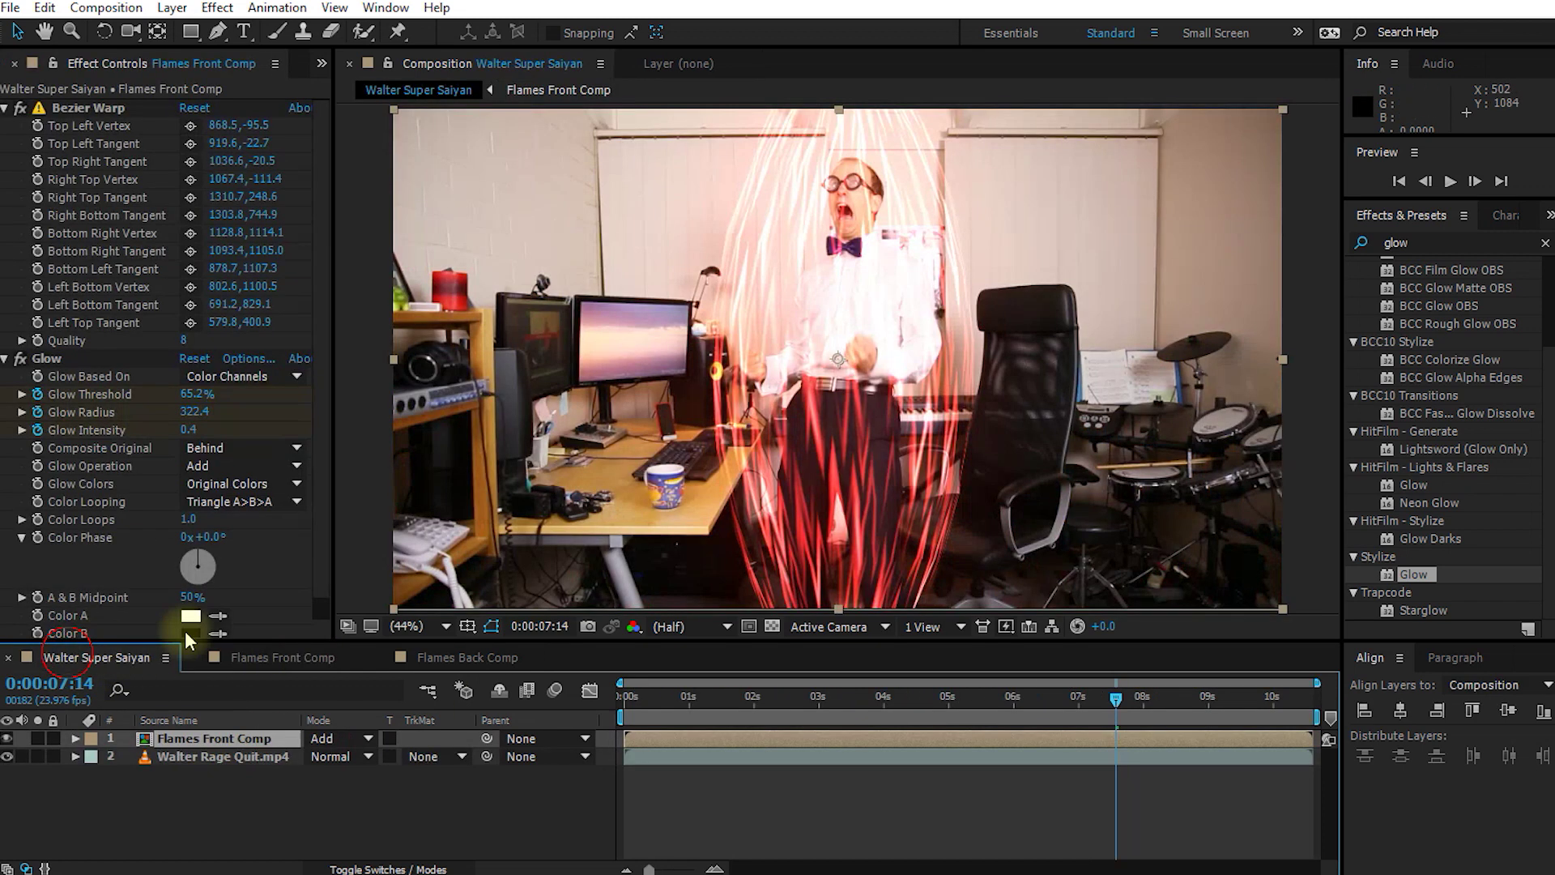
{"action": "left_click", "coordinate": [322, 63]}
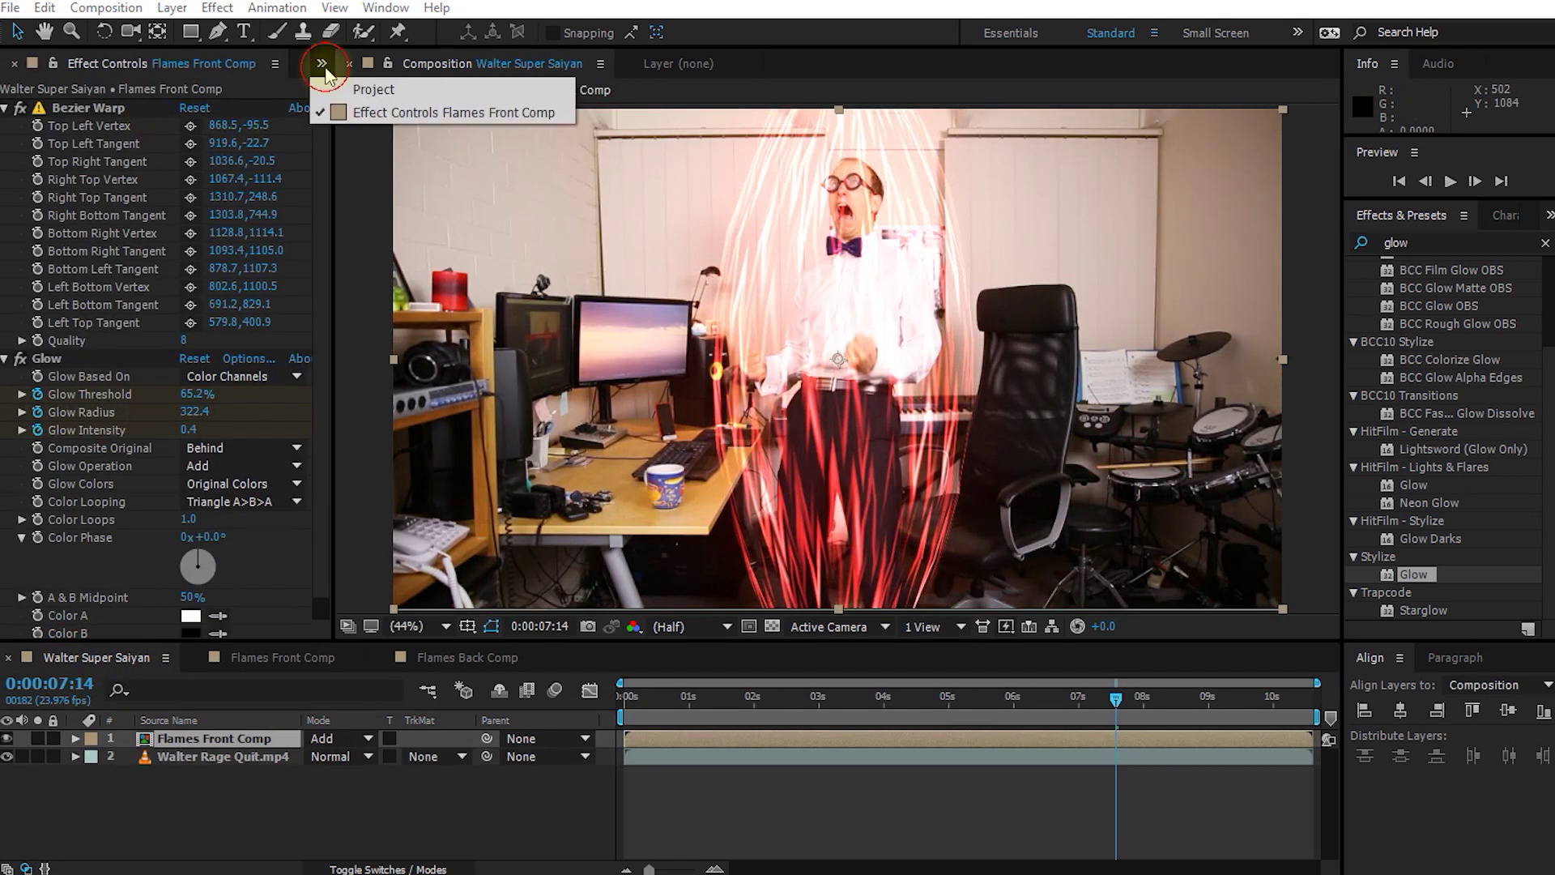
{"action": "left_click", "coordinate": [360, 90]}
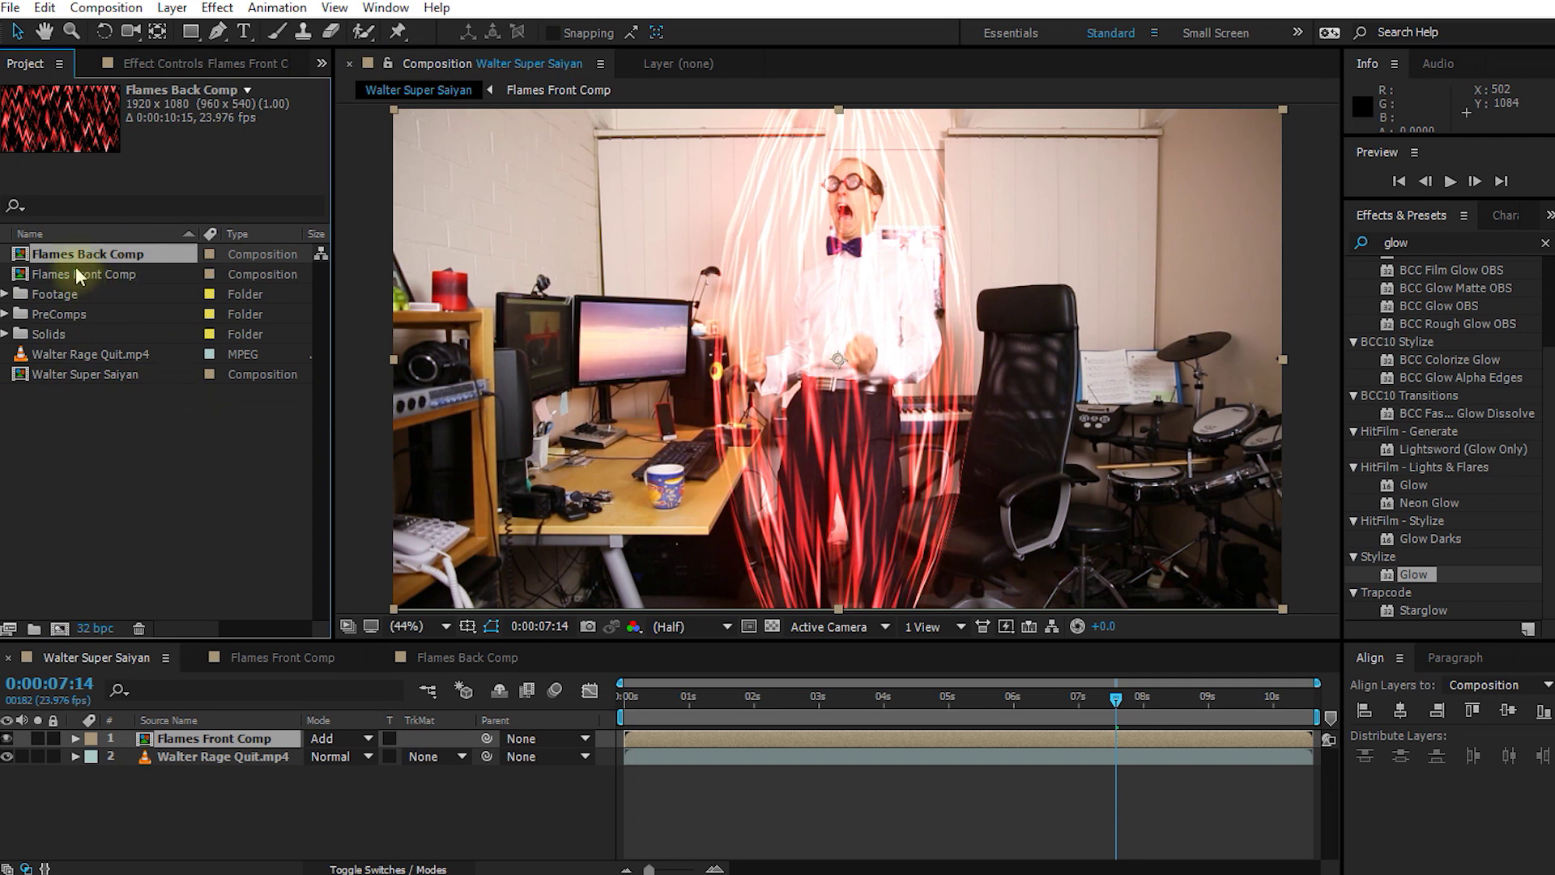
{"action": "left_click_drag", "start_coordinate": [56, 254], "coordinate": [186, 738]}
{"action": "left_click_drag", "start_coordinate": [183, 731], "coordinate": [181, 731]}
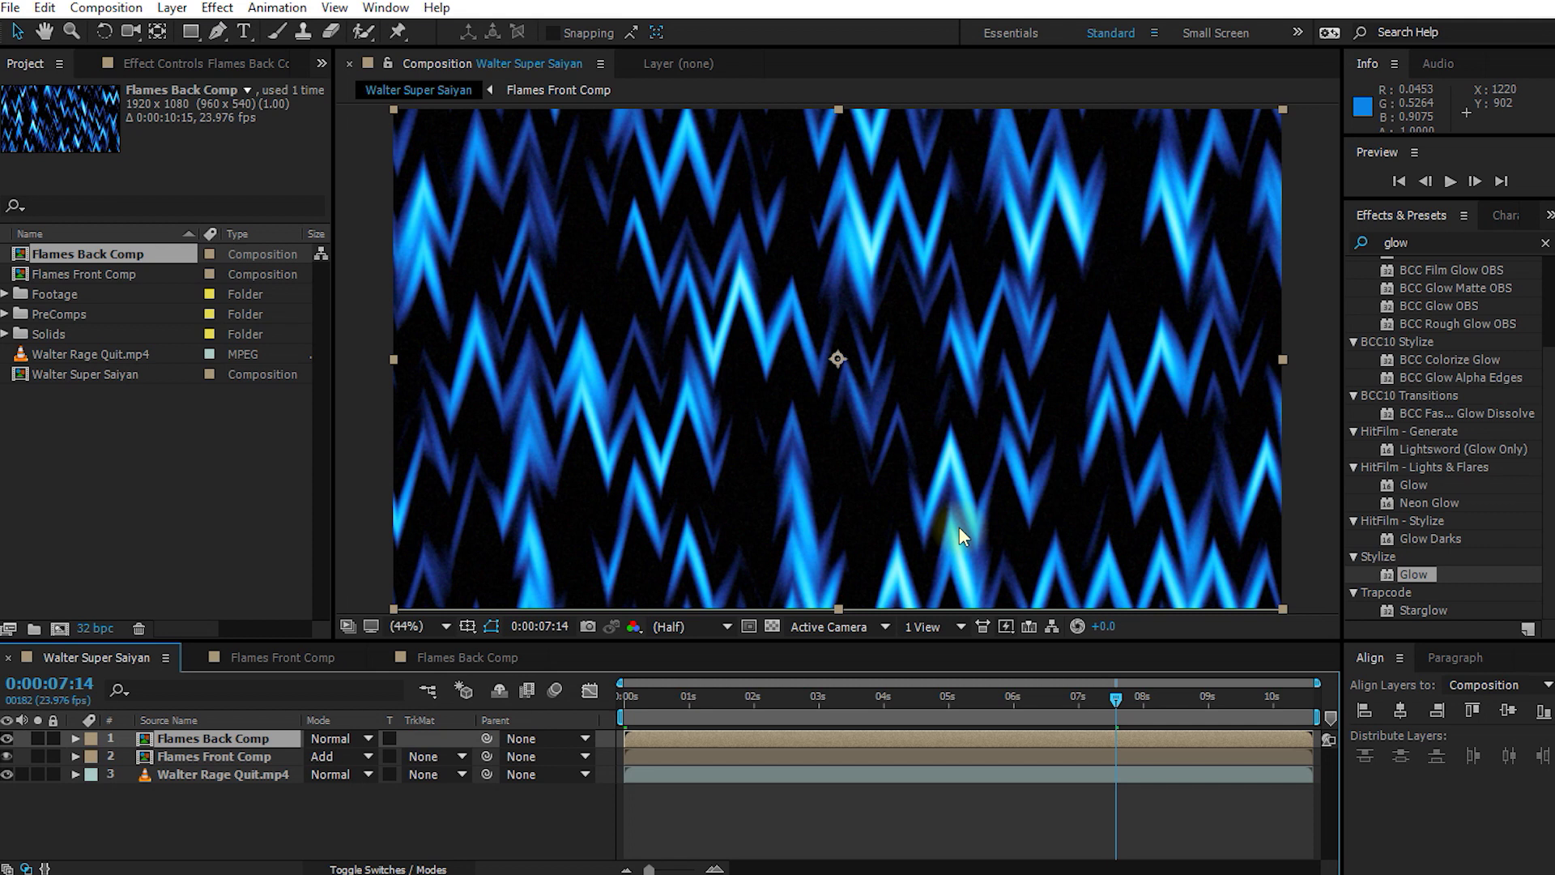
Step: Copy the animated Mask 1 from Flames Front Comp onto Flames Back Comp, with the current time at the first mask keyframe, 0:00:05:07
{"action": "left_click", "coordinate": [179, 757]}
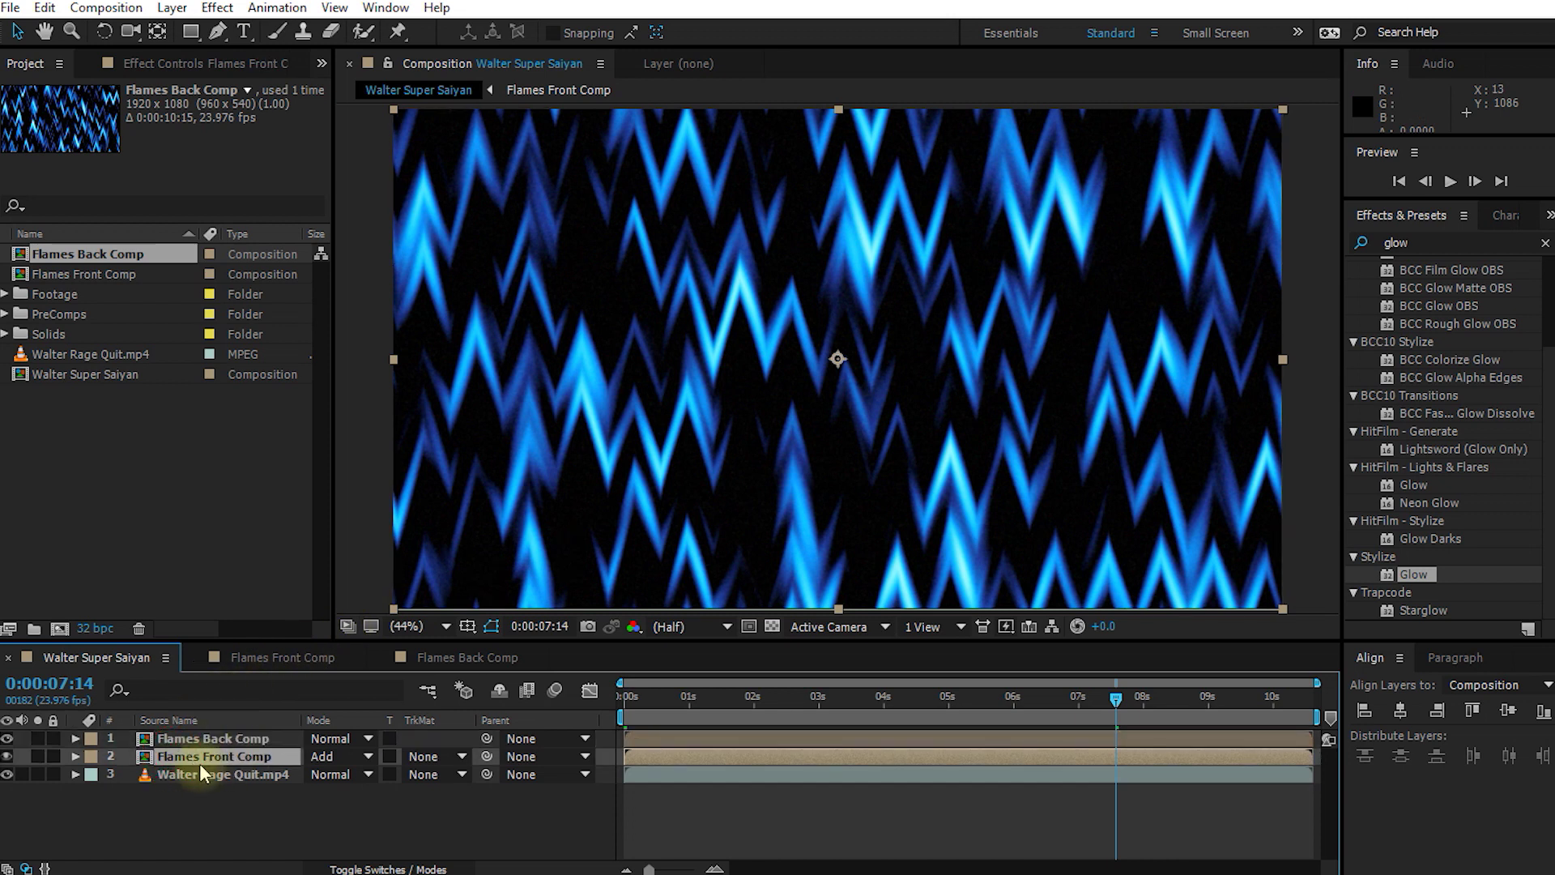
{"action": "left_click", "coordinate": [168, 67]}
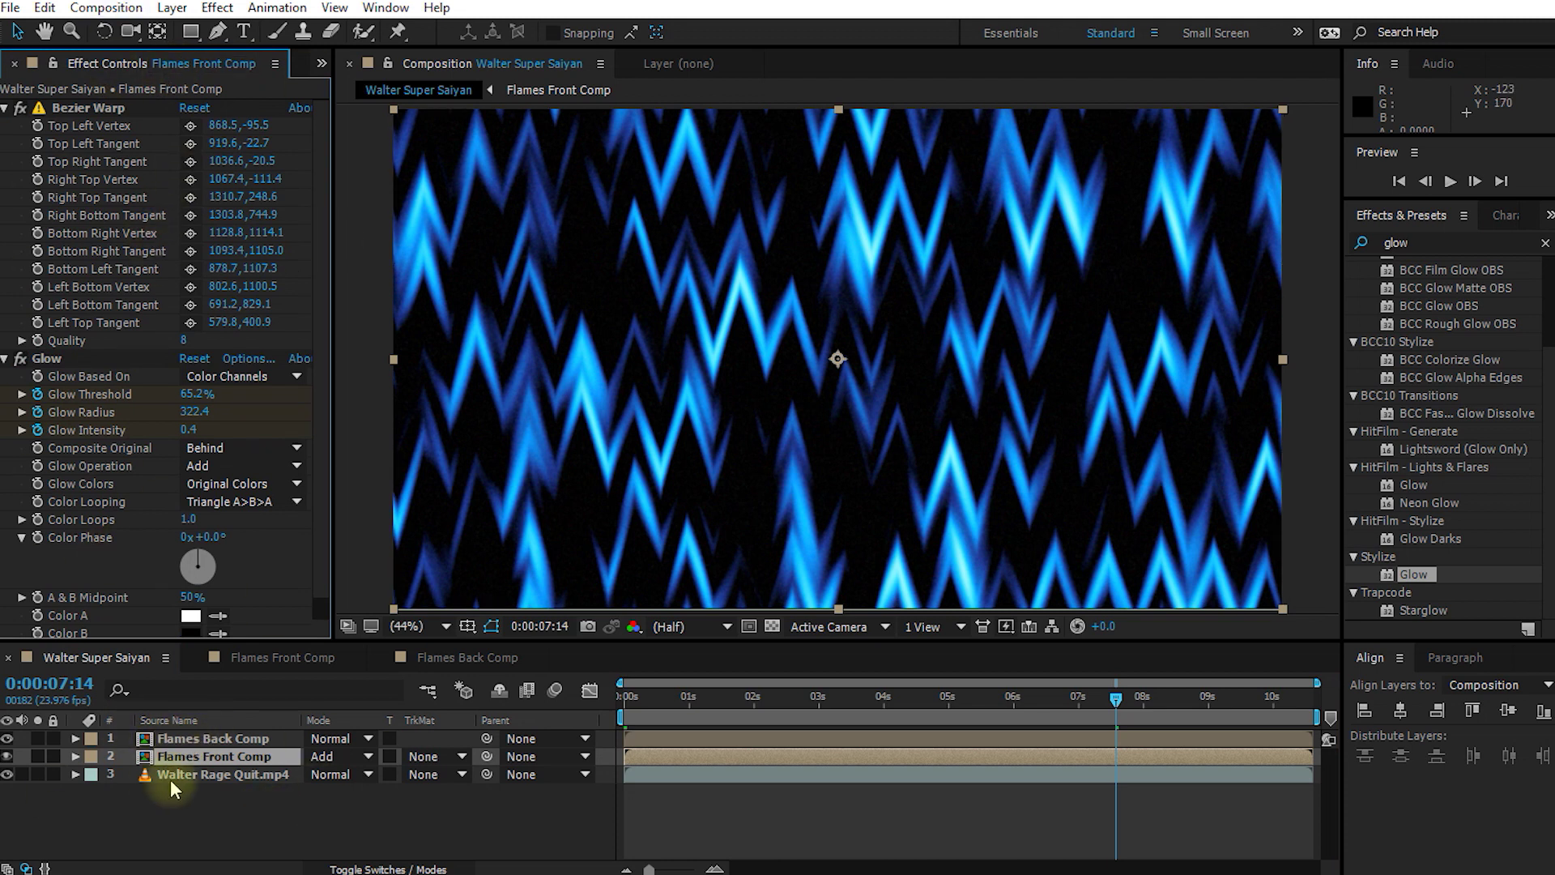
{"action": "key", "text": "m"}
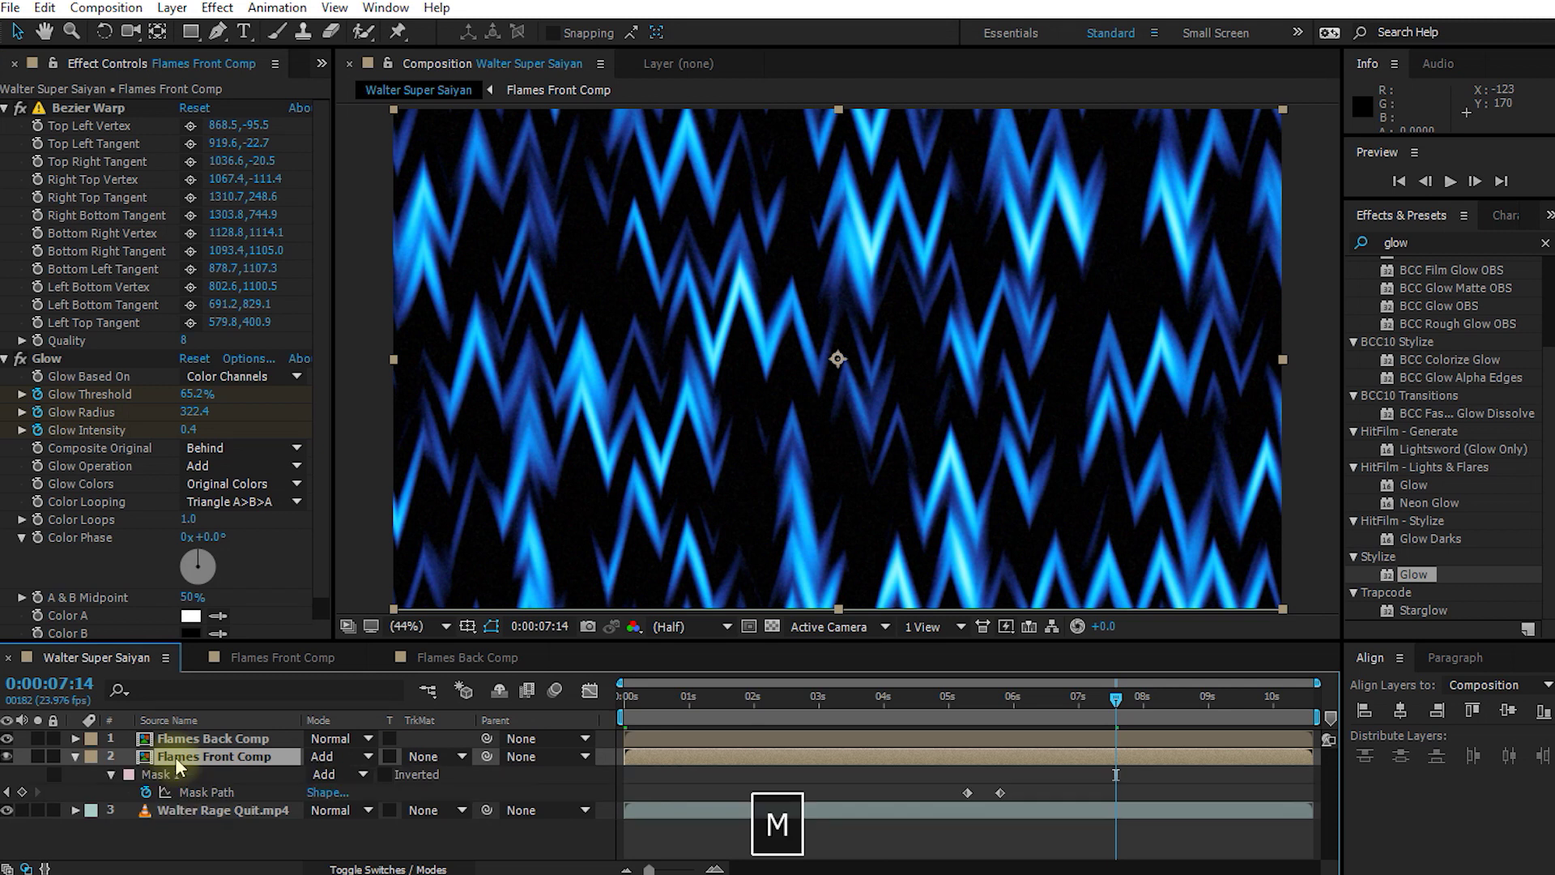
{"action": "left_click", "coordinate": [167, 776]}
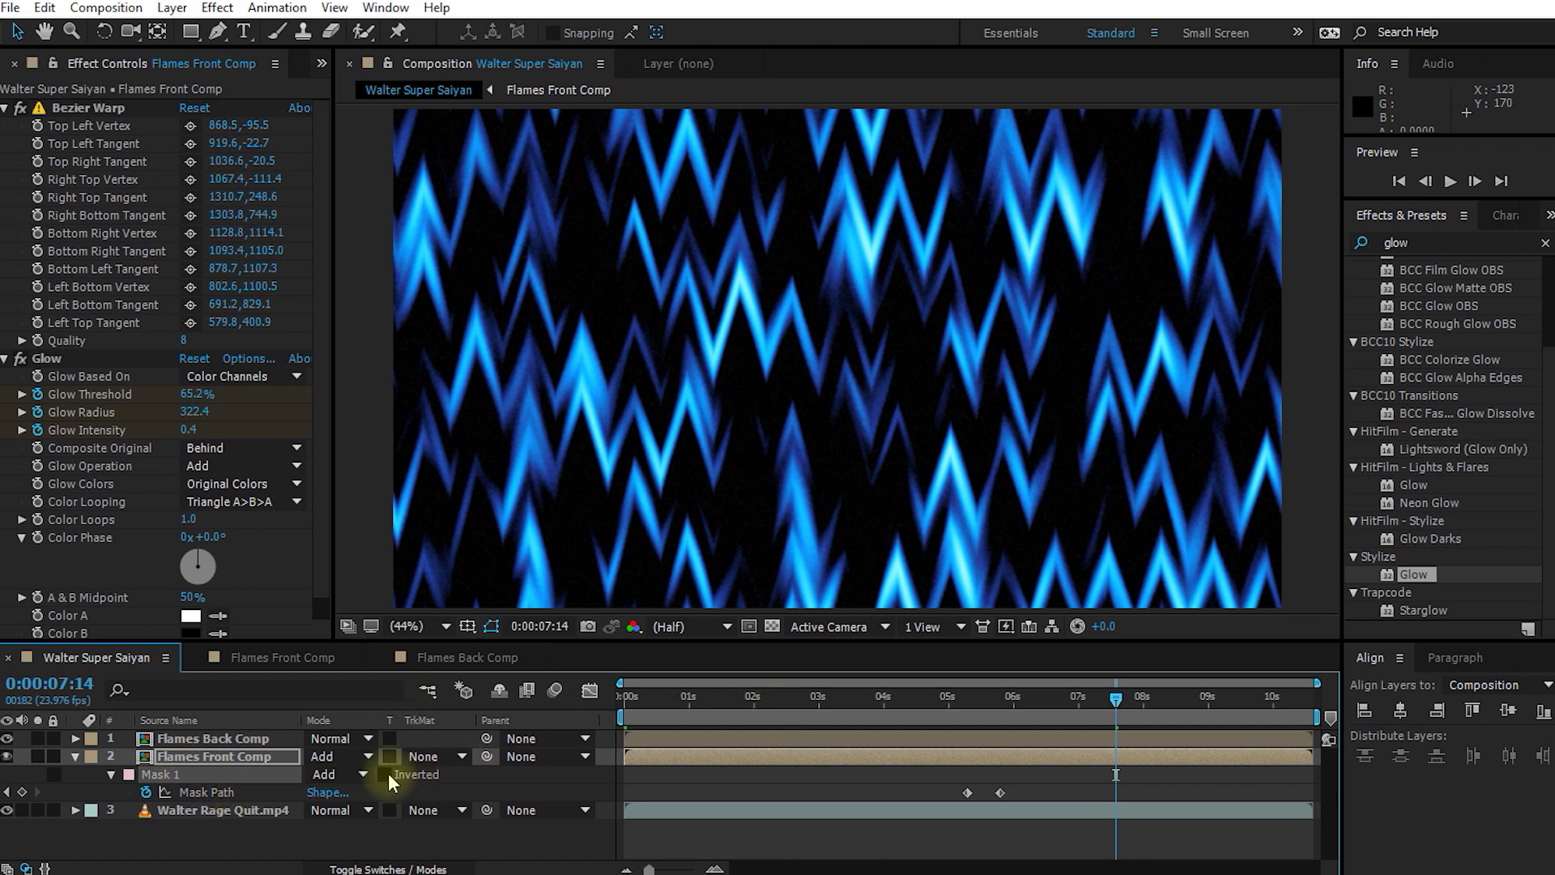
{"action": "key", "text": "u"}
{"action": "left_click", "coordinate": [215, 757]}
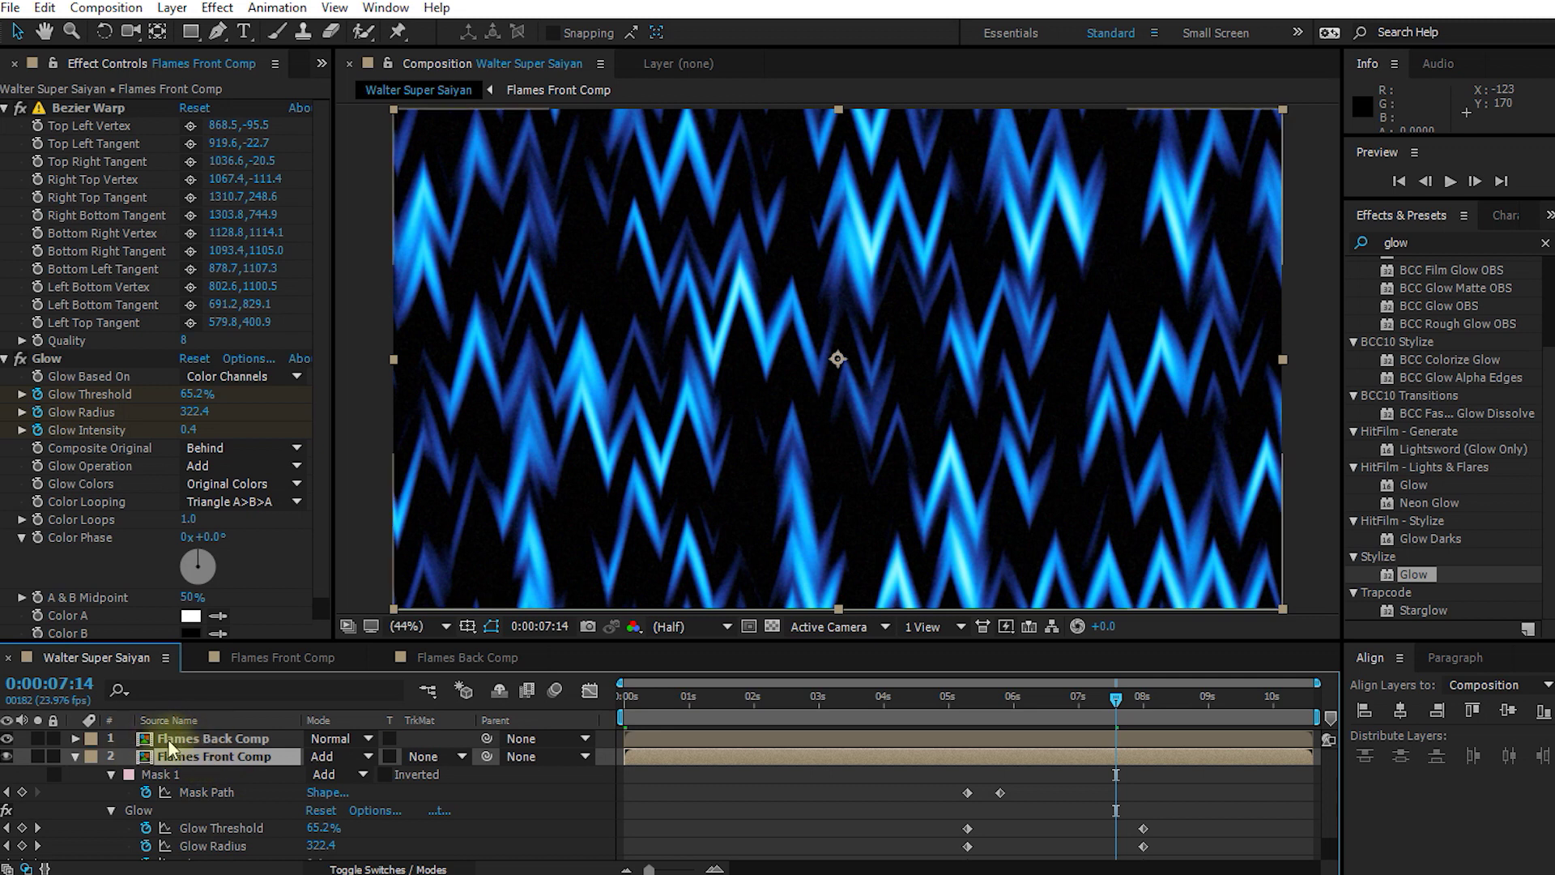
{"action": "left_click_drag", "start_coordinate": [1116, 698], "coordinate": [969, 793]}
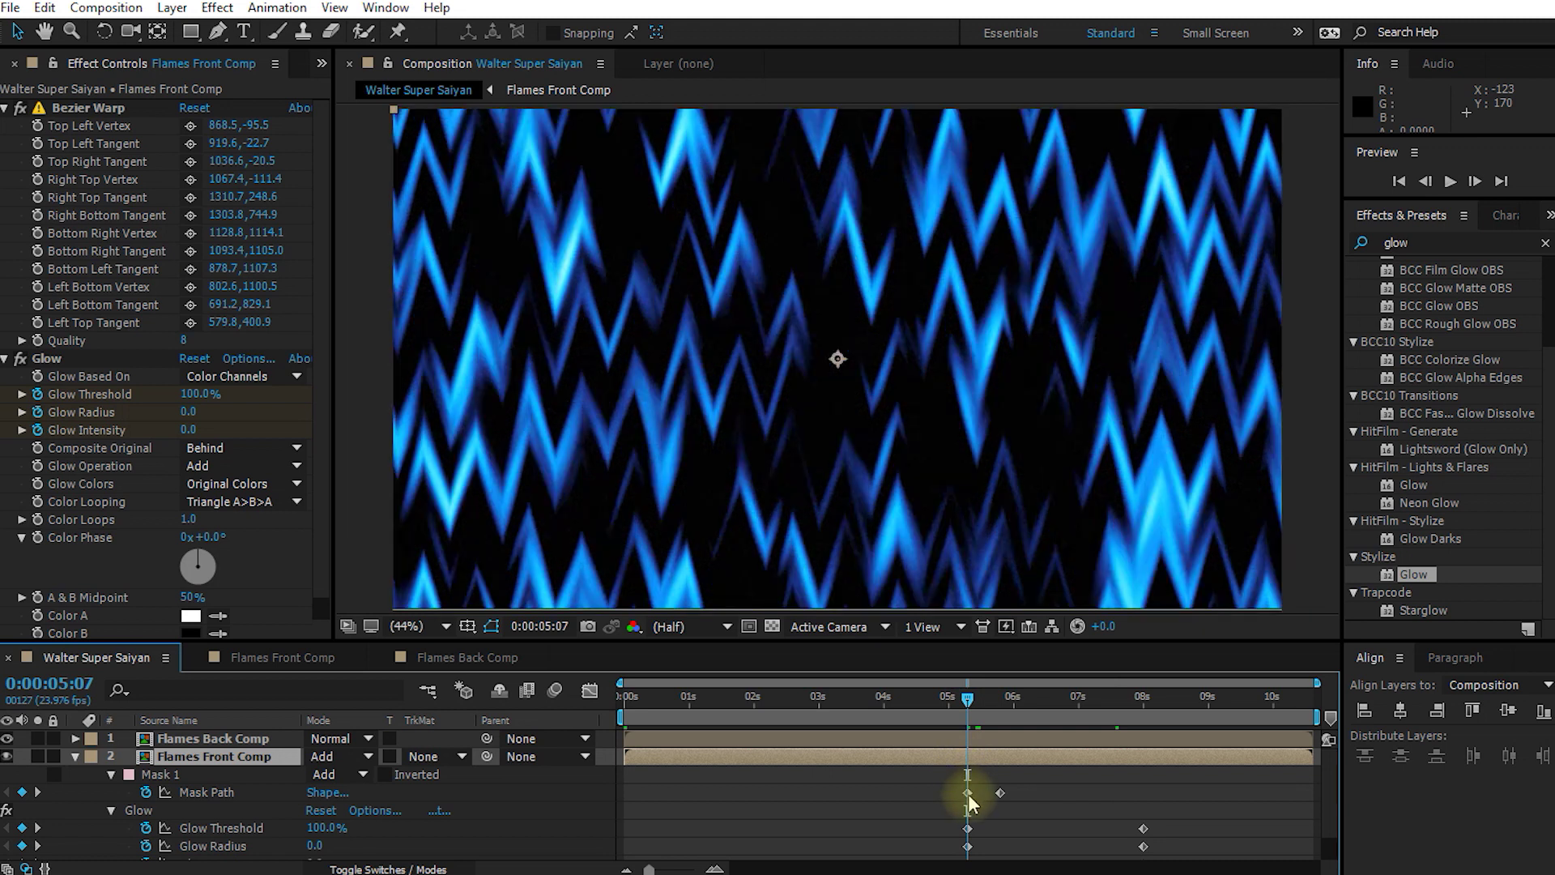
{"action": "left_click", "coordinate": [178, 774]}
{"action": "key", "text": "ctrl+c"}
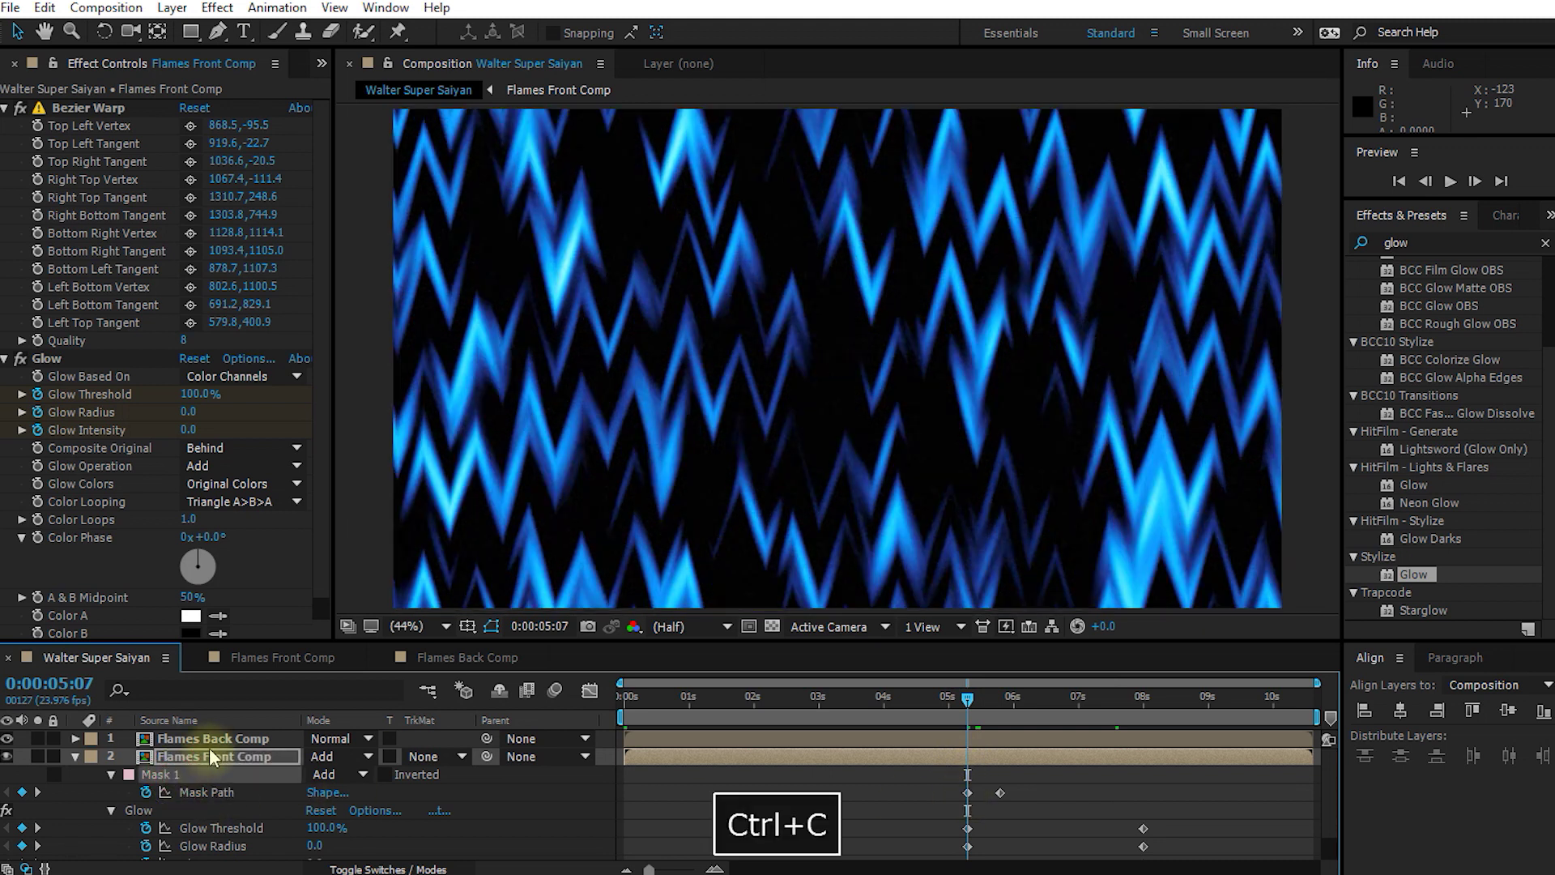
{"action": "left_click", "coordinate": [187, 741]}
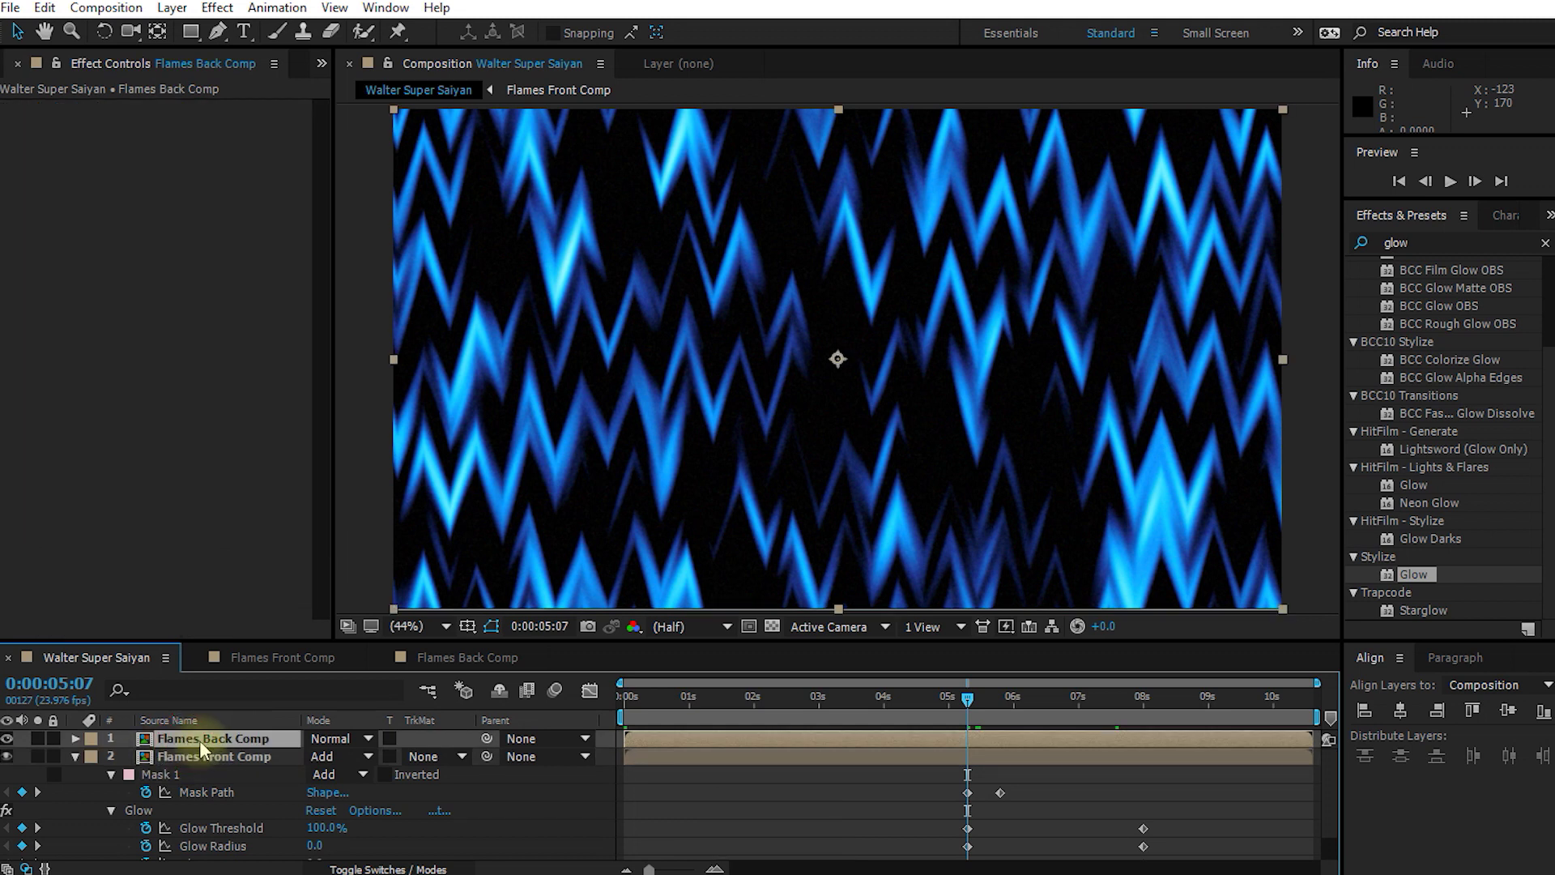
{"action": "key", "text": "ctrl+v"}
{"action": "key", "text": "u"}
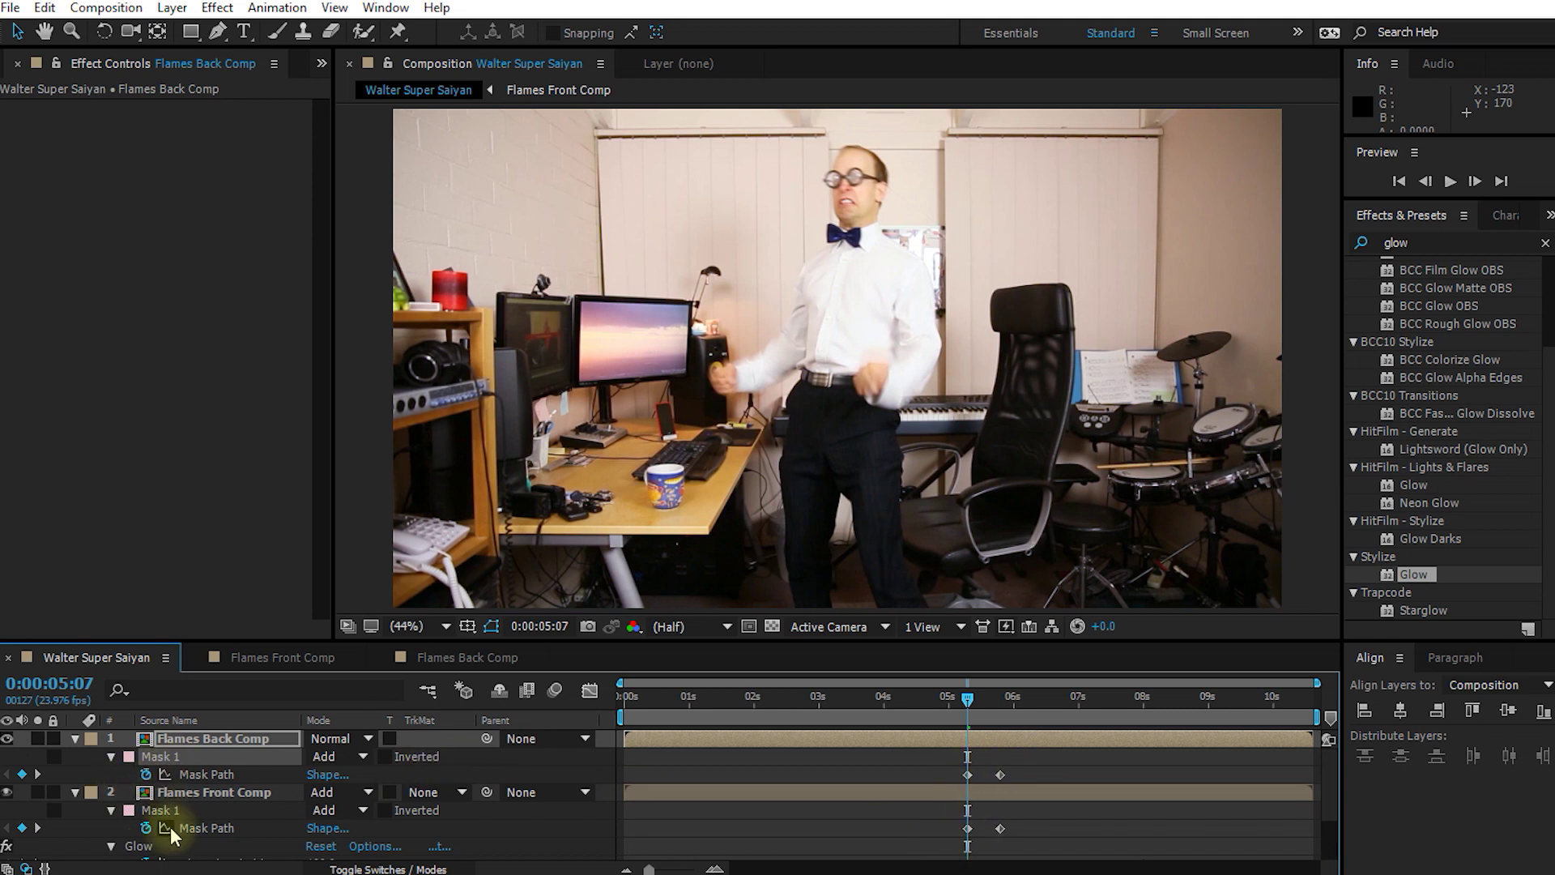
Step: Copy the Bezier Warp and keyframed Glow effects from Flames Front Comp onto Flames Back Comp at 0:00:05:07
{"action": "left_click", "coordinate": [186, 799]}
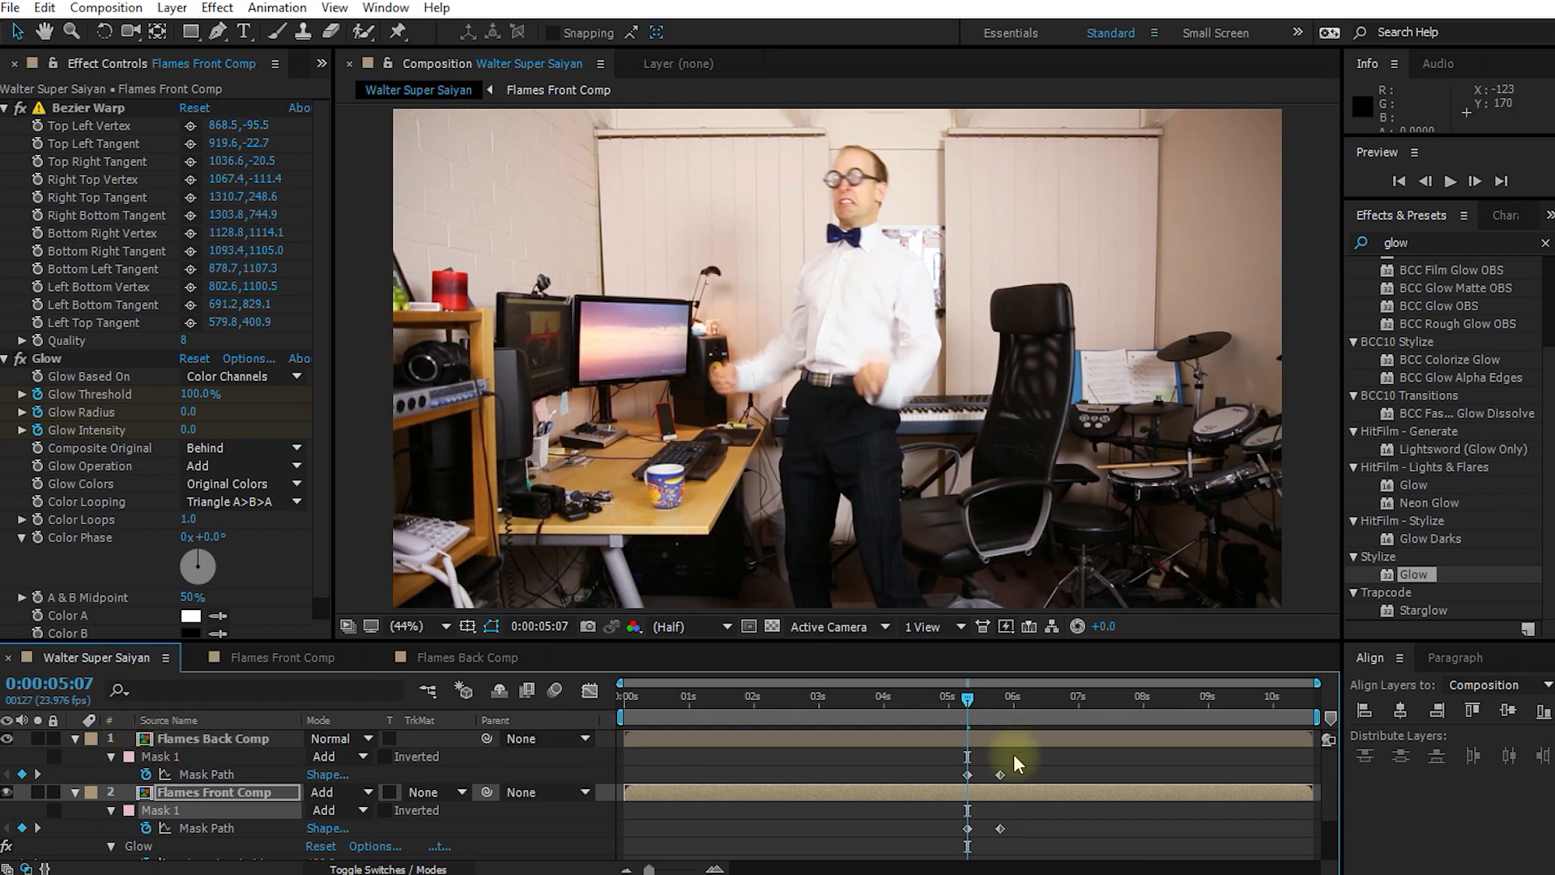
{"action": "scroll", "coordinate": [934, 771], "scroll_direction": "down", "scroll_amount": 3}
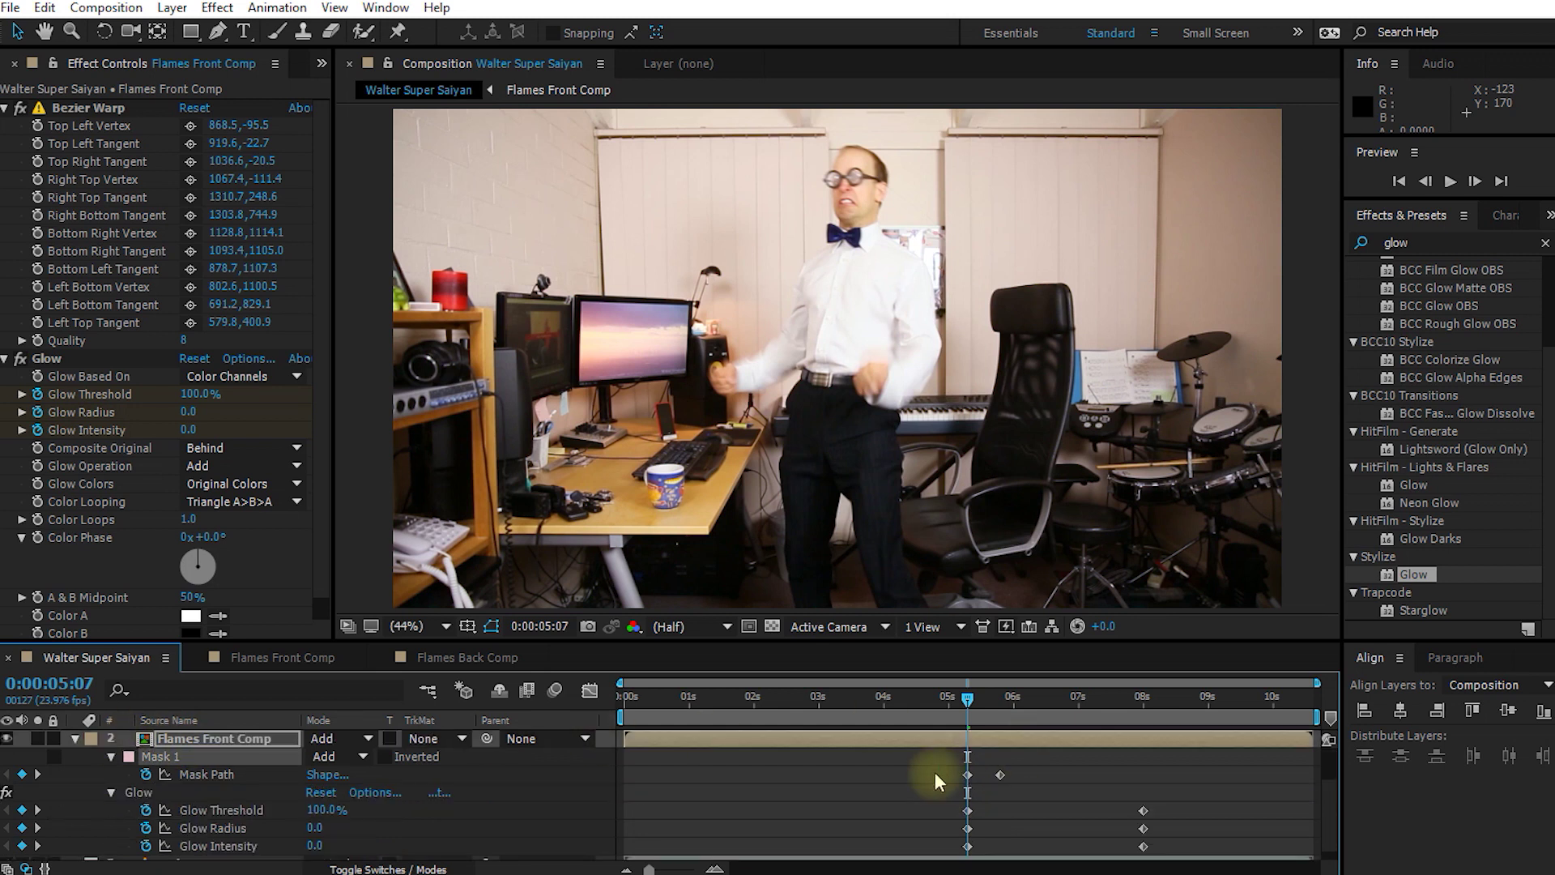
{"action": "left_click", "coordinate": [150, 793]}
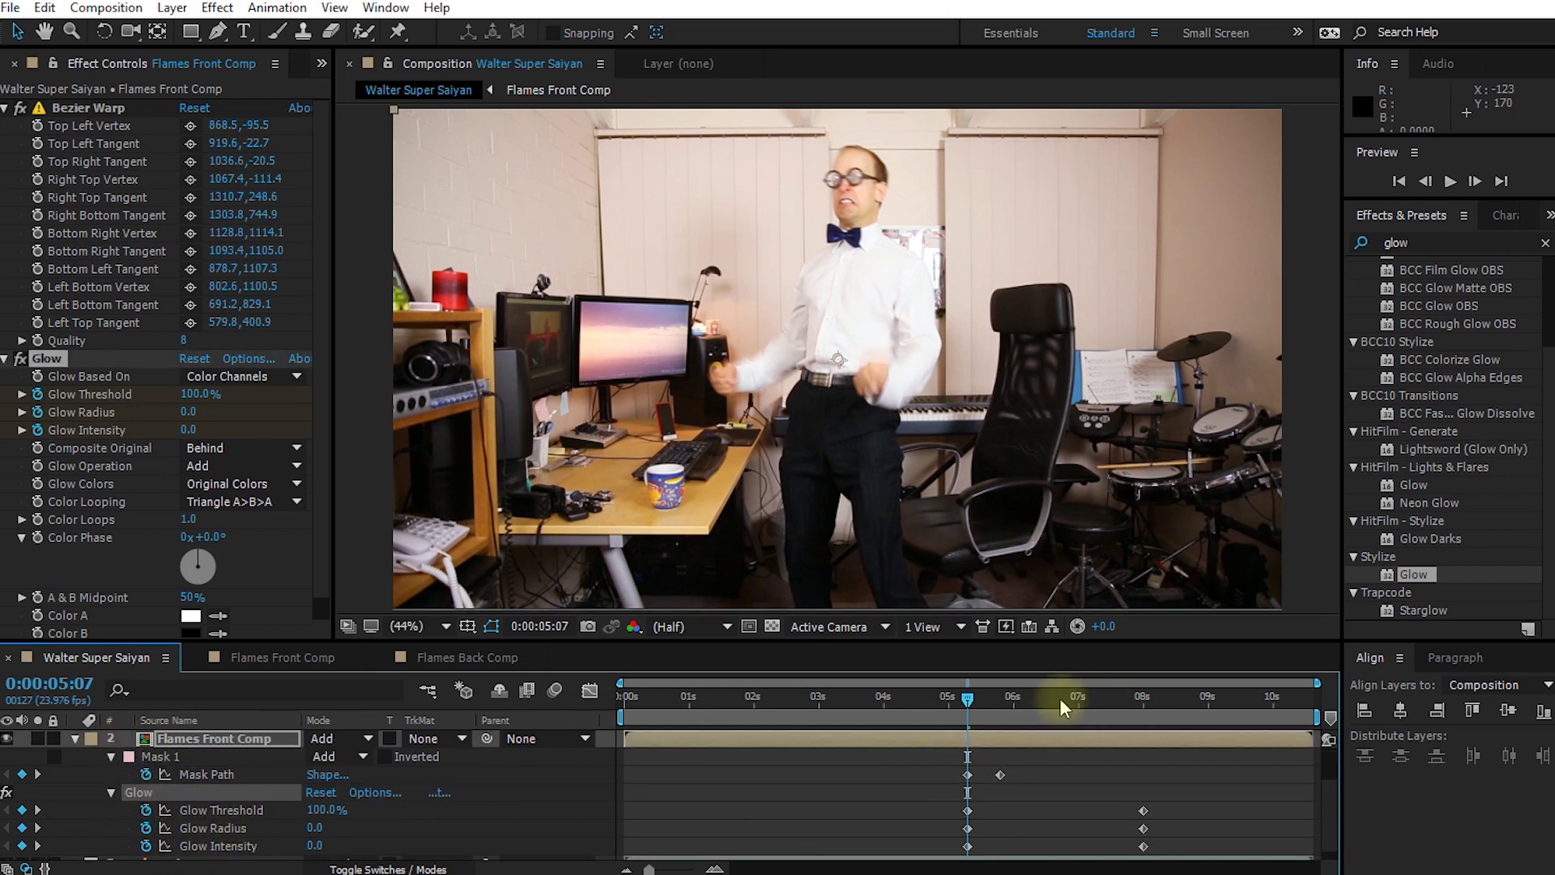
{"action": "left_click_drag", "start_coordinate": [961, 692], "coordinate": [969, 711]}
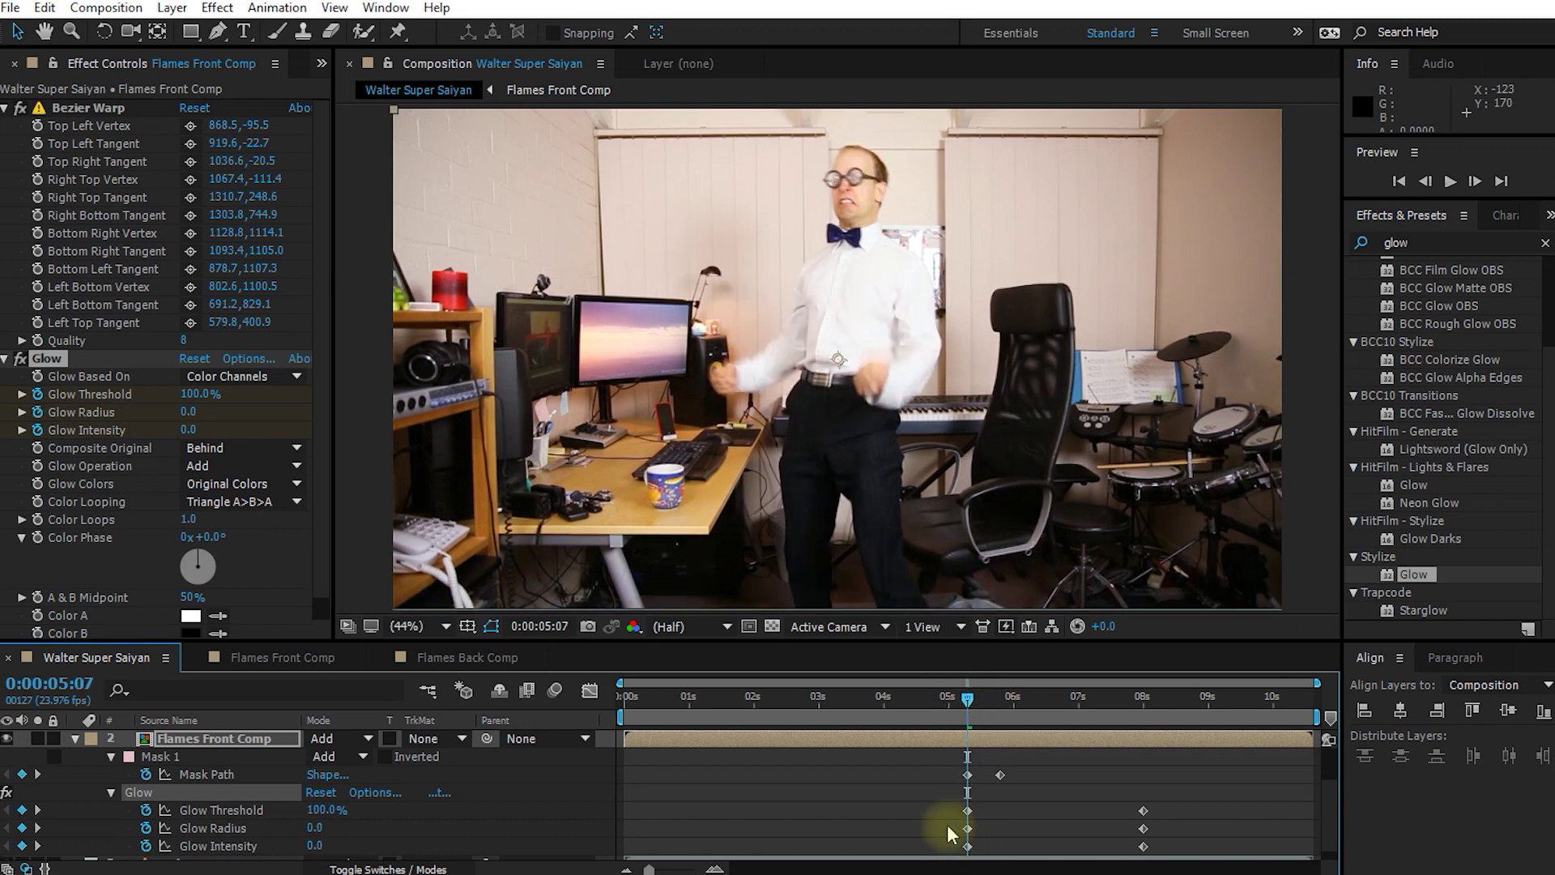
{"action": "left_click", "coordinate": [213, 739]}
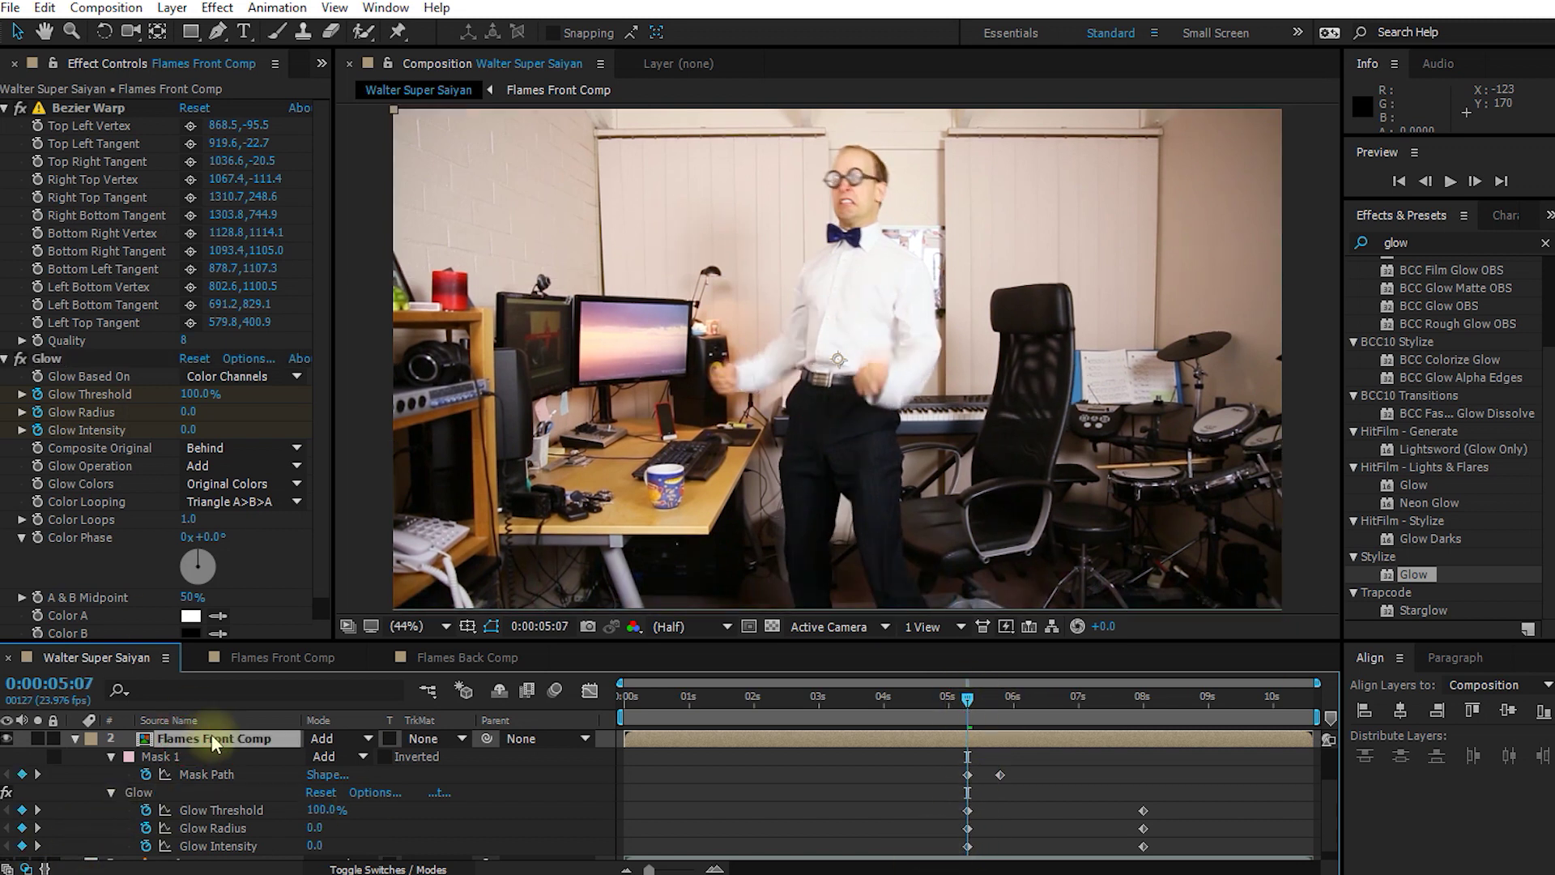
{"action": "left_click", "coordinate": [45, 358]}
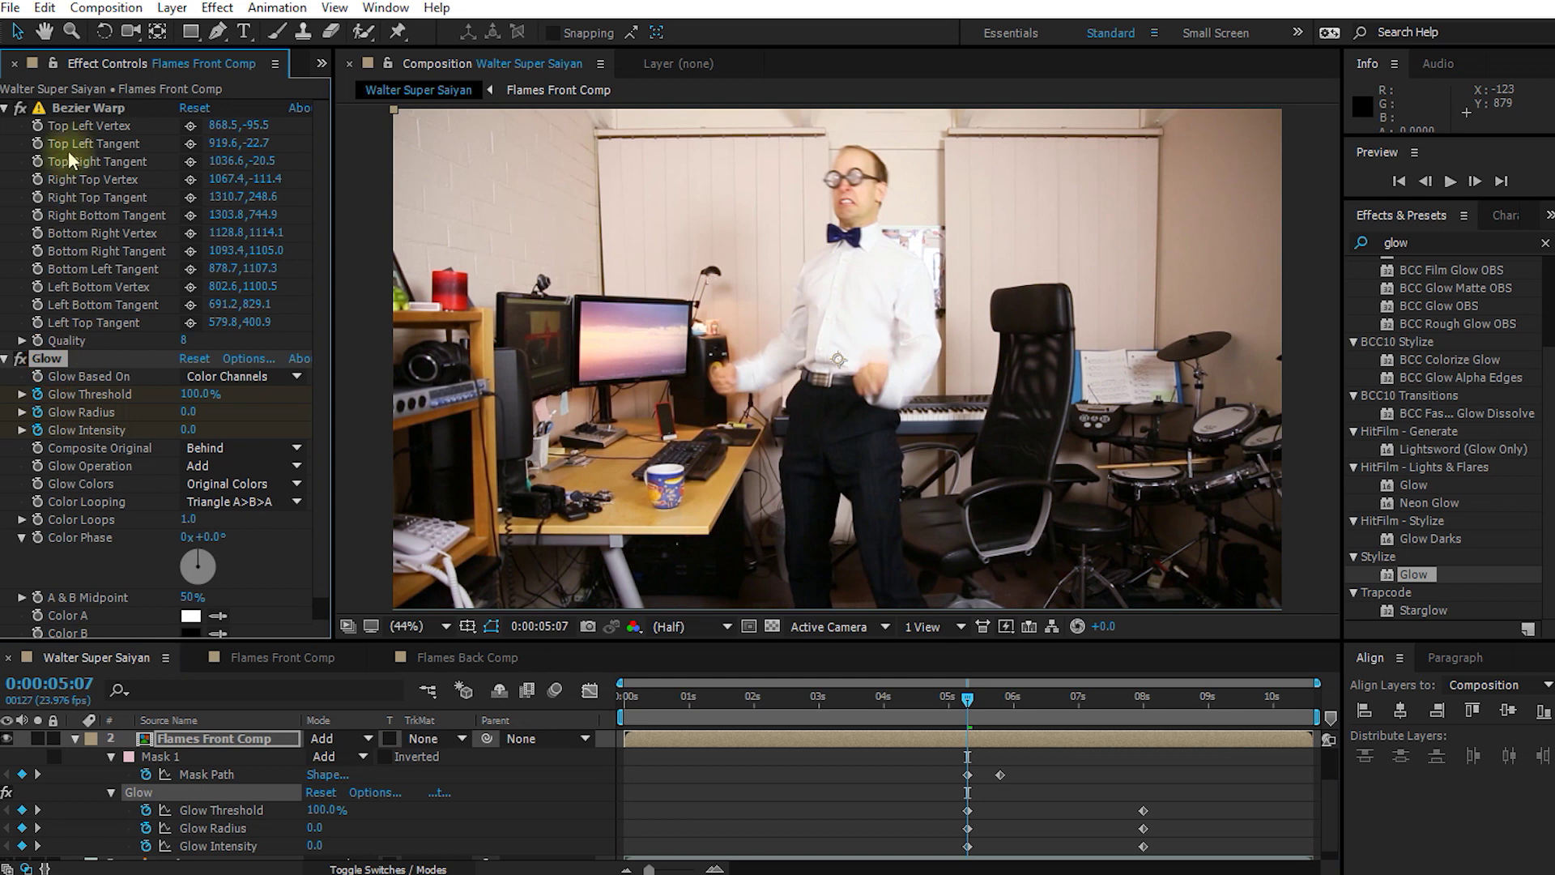
{"action": "left_click", "coordinate": [69, 108], "text": "ctrl"}
{"action": "key", "text": "ctrl+c"}
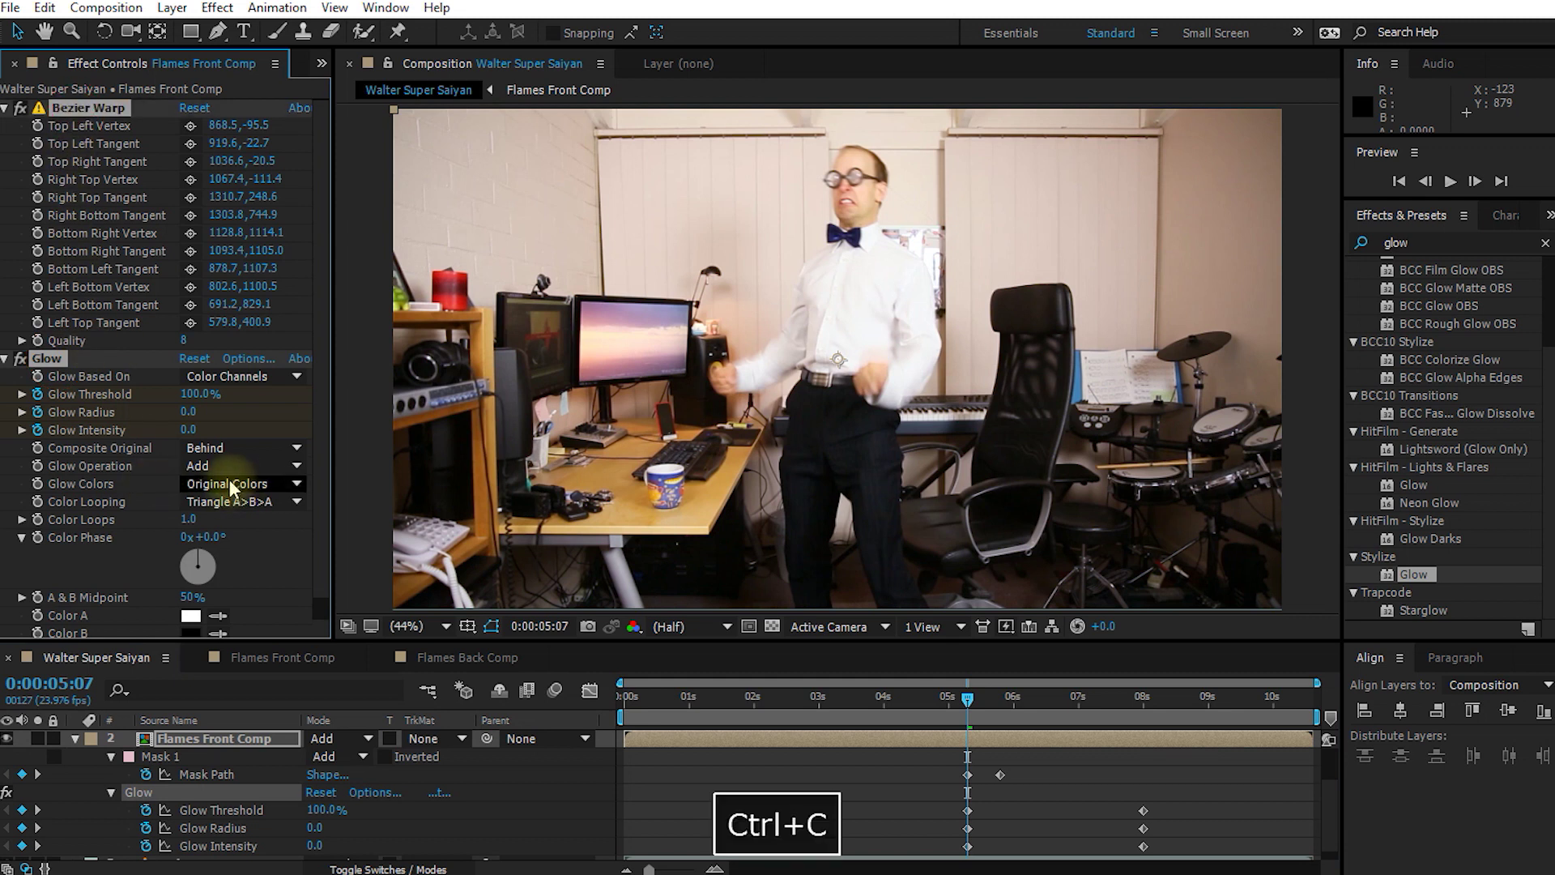
{"action": "scroll", "coordinate": [243, 761], "scroll_direction": "up", "scroll_amount": 2}
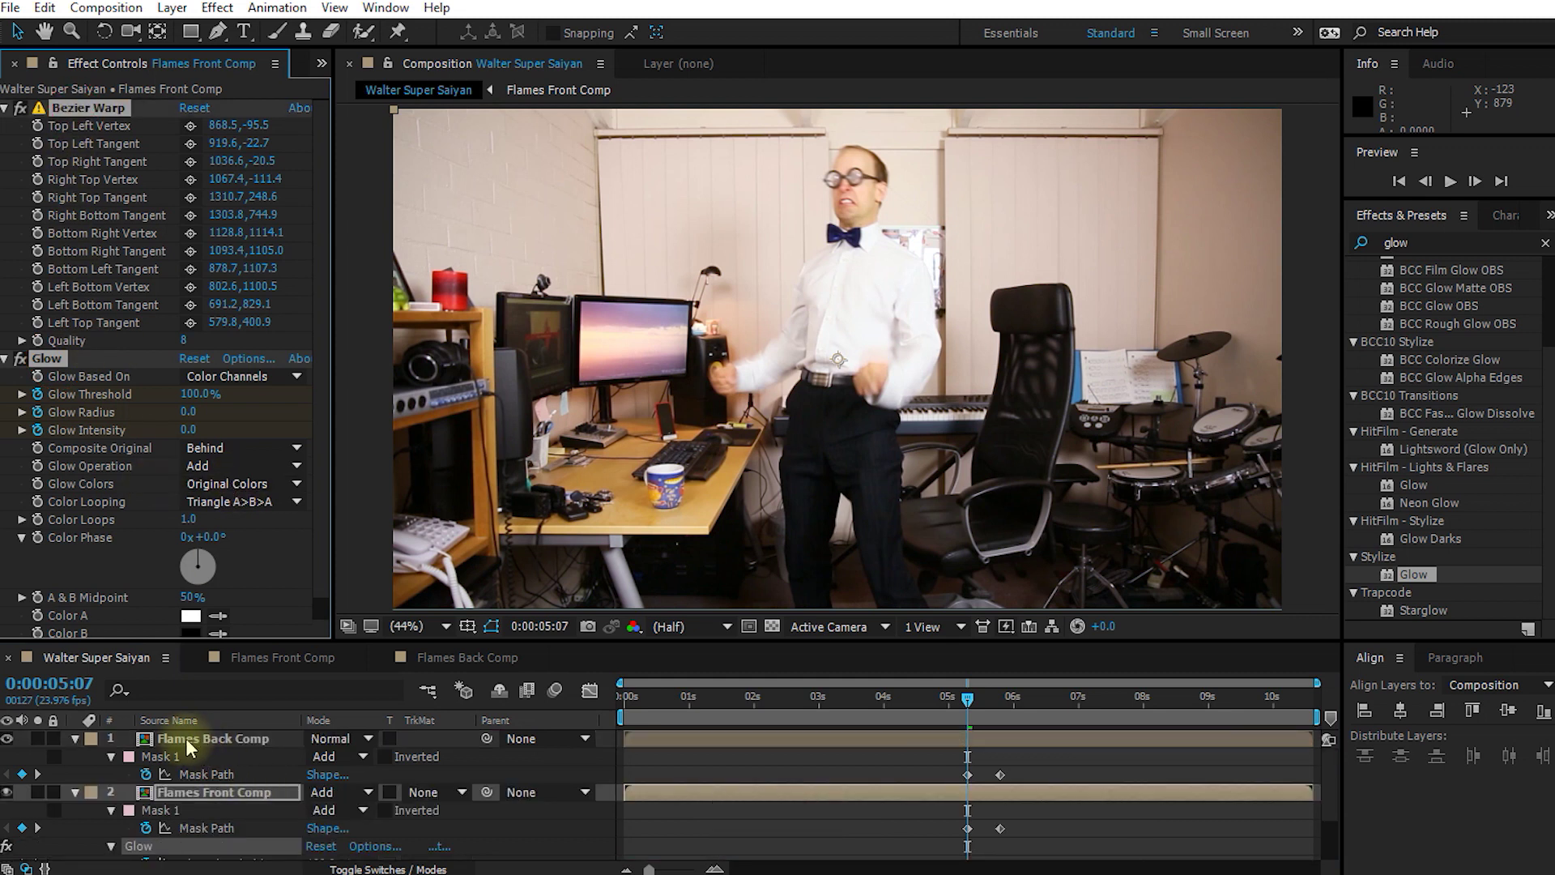
{"action": "left_click", "coordinate": [188, 747]}
{"action": "key", "text": "ctrl+v"}
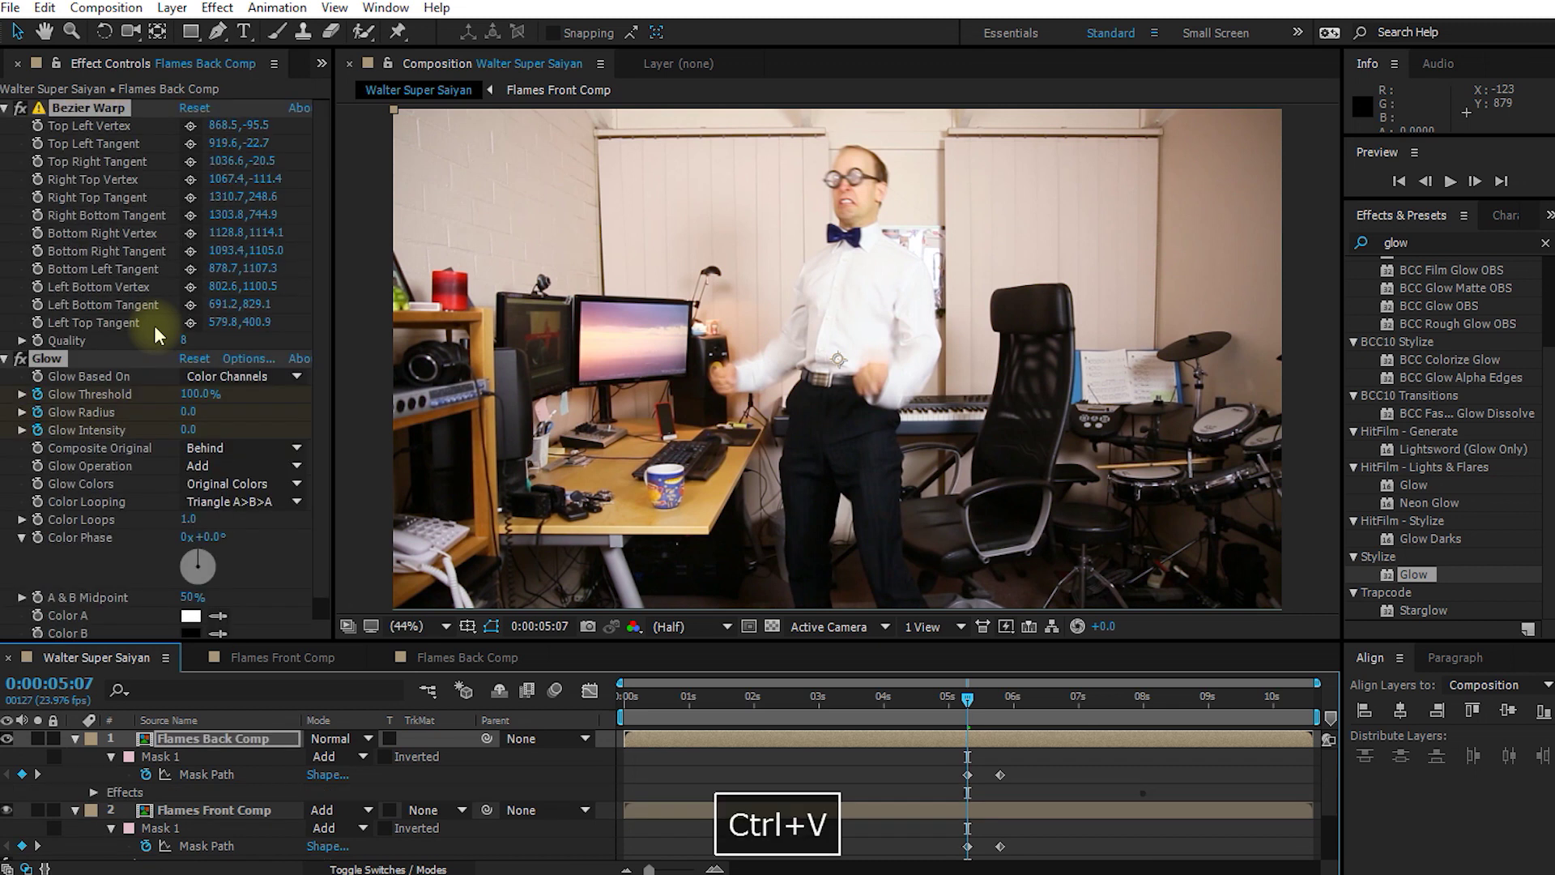
Step: Check the pasted mask, feather and Glow keyframes on Flames Back Comp against those of Flames Front Comp
{"action": "left_click", "coordinate": [970, 752]}
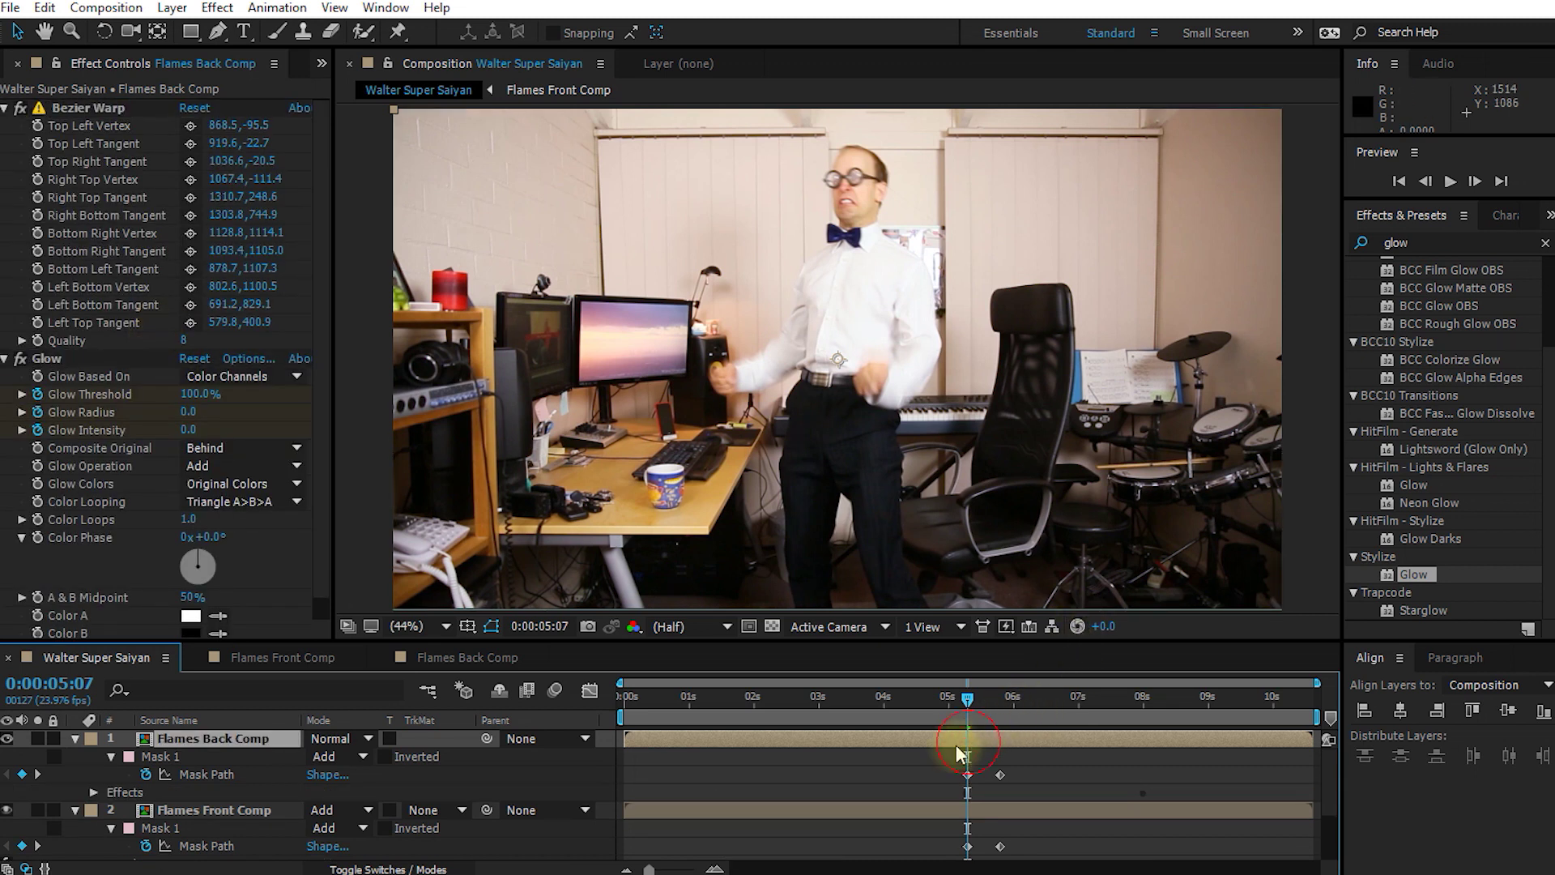
{"action": "key", "text": "u"}
{"action": "scroll", "coordinate": [940, 786], "scroll_direction": "down", "scroll_amount": 10}
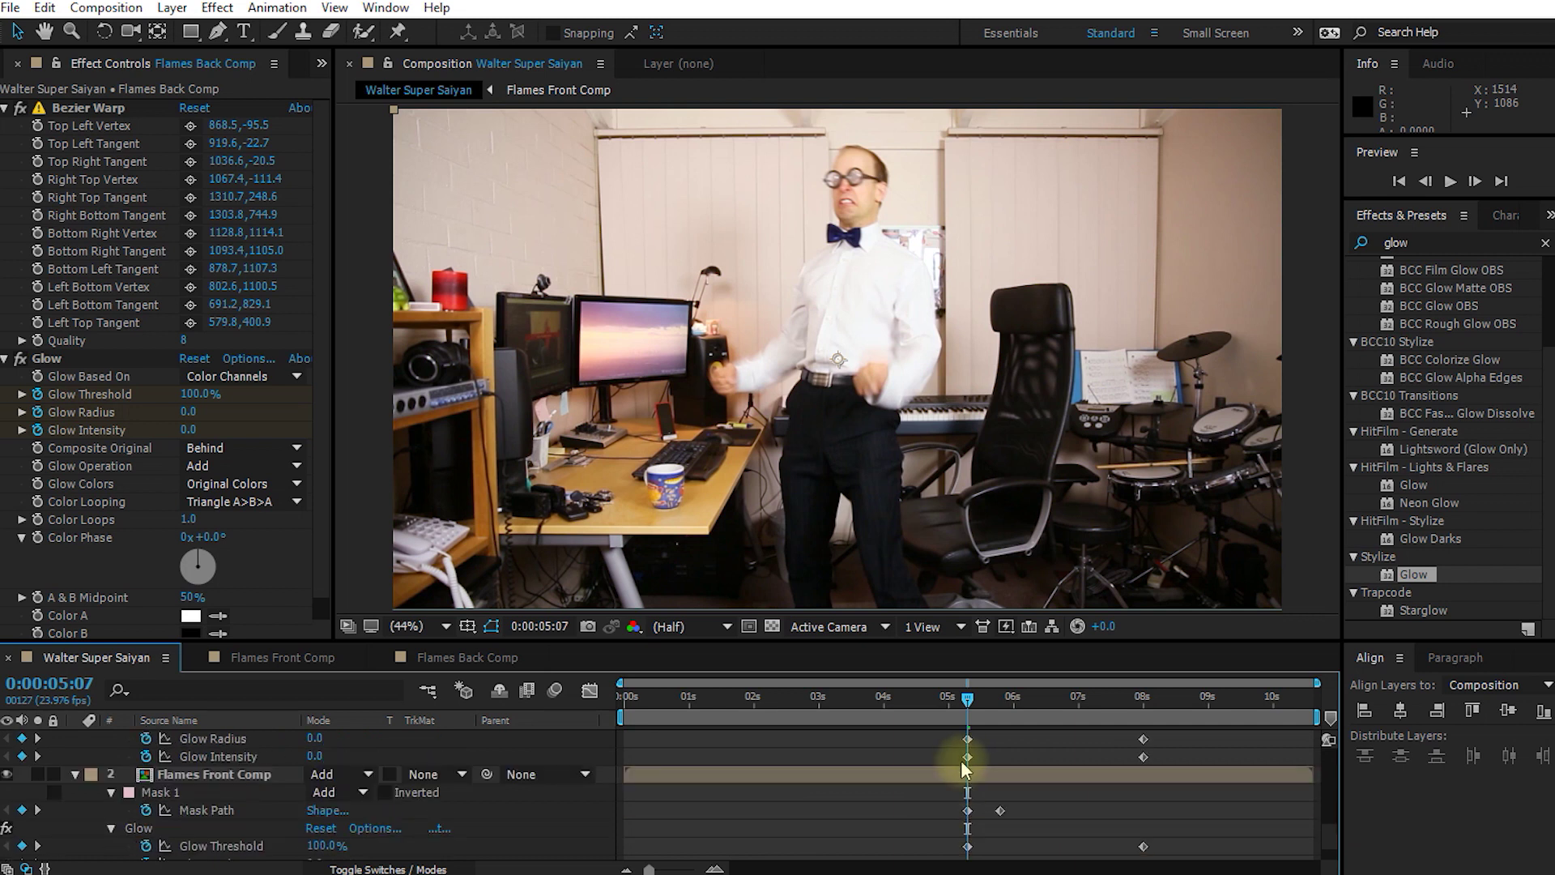
{"action": "scroll", "coordinate": [944, 787], "scroll_direction": "up", "scroll_amount": 3}
{"action": "left_click", "coordinate": [138, 756]}
{"action": "scroll", "coordinate": [369, 765], "scroll_direction": "up", "scroll_amount": 5}
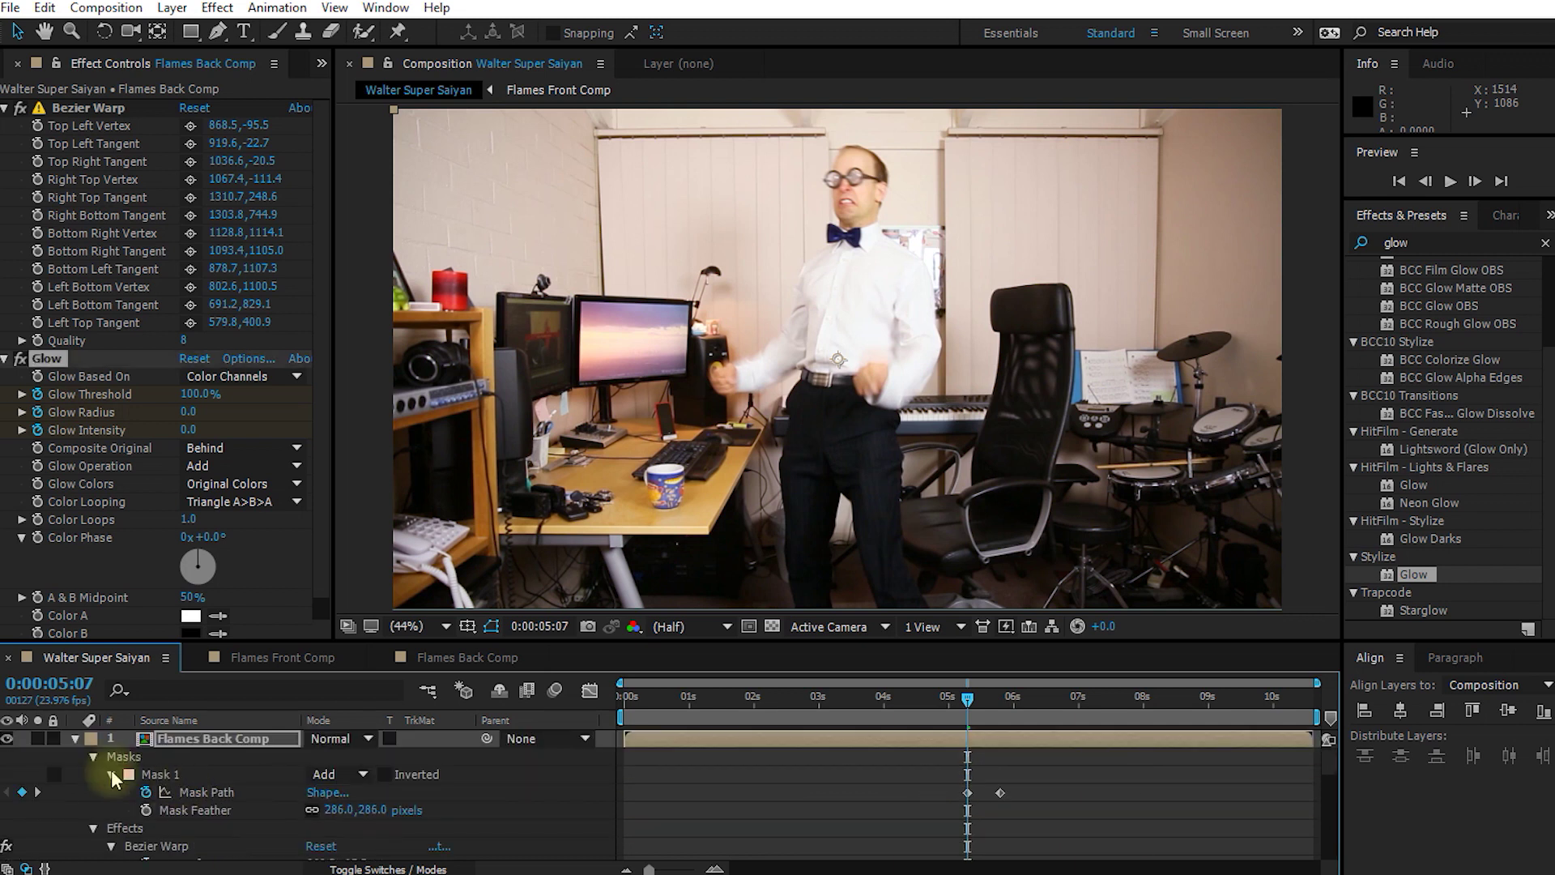
{"action": "left_click", "coordinate": [122, 828]}
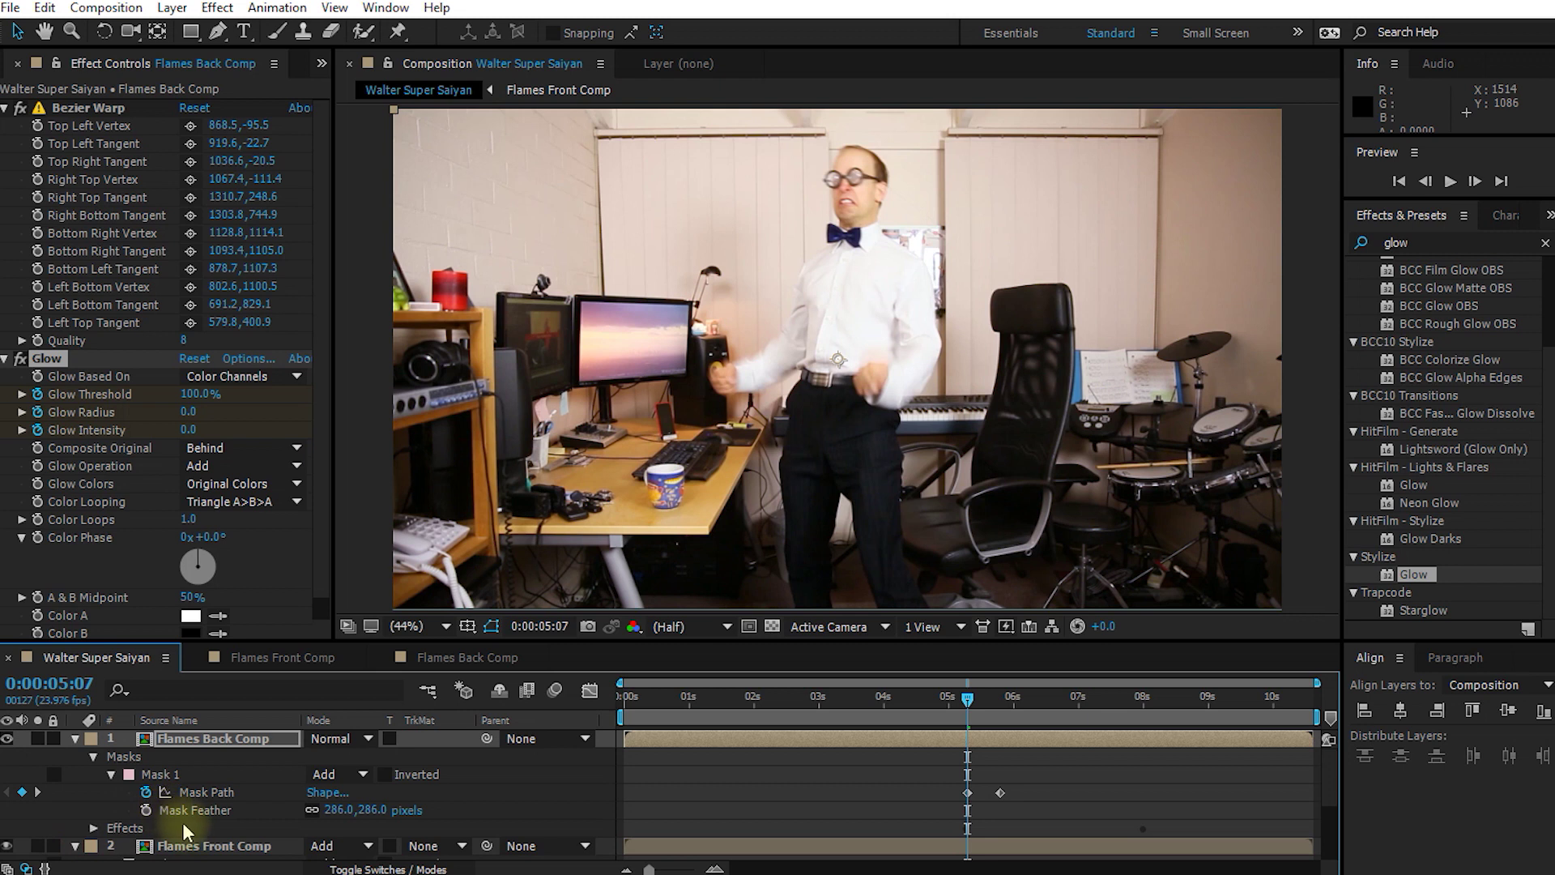
{"action": "scroll", "coordinate": [162, 802], "scroll_direction": "down", "scroll_amount": 3}
{"action": "scroll", "coordinate": [162, 798], "scroll_direction": "up", "scroll_amount": 2}
{"action": "scroll", "coordinate": [153, 790], "scroll_direction": "up", "scroll_amount": 1}
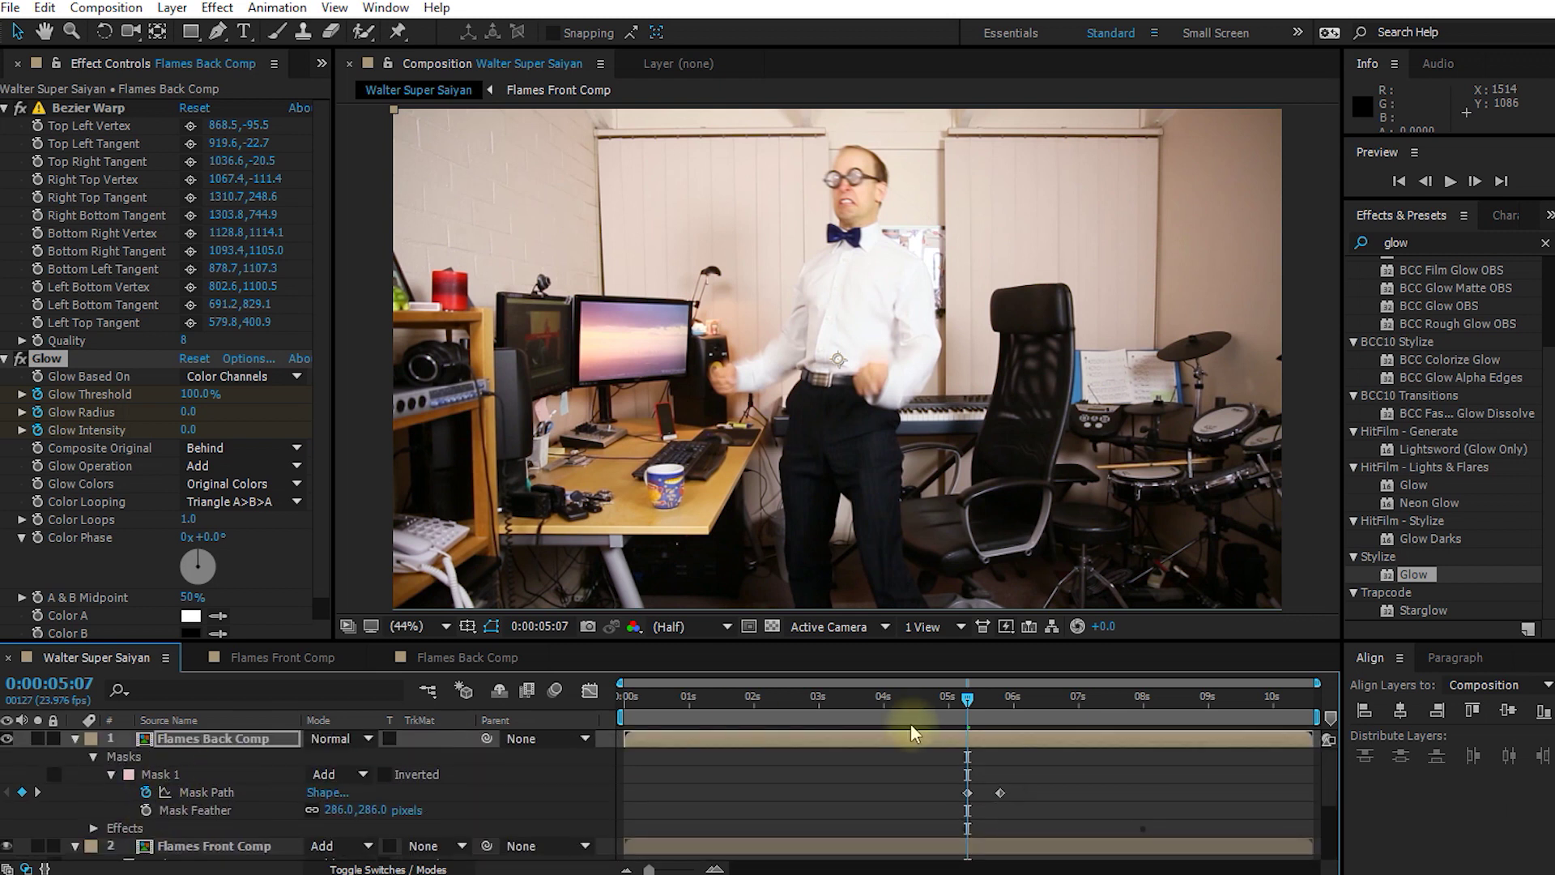
Step: Go to 0:00:06:06 and set the blending mode of the Flames Back Comp layer to Add
{"action": "left_click_drag", "start_coordinate": [968, 698], "coordinate": [1030, 719]}
{"action": "left_click", "coordinate": [226, 745]}
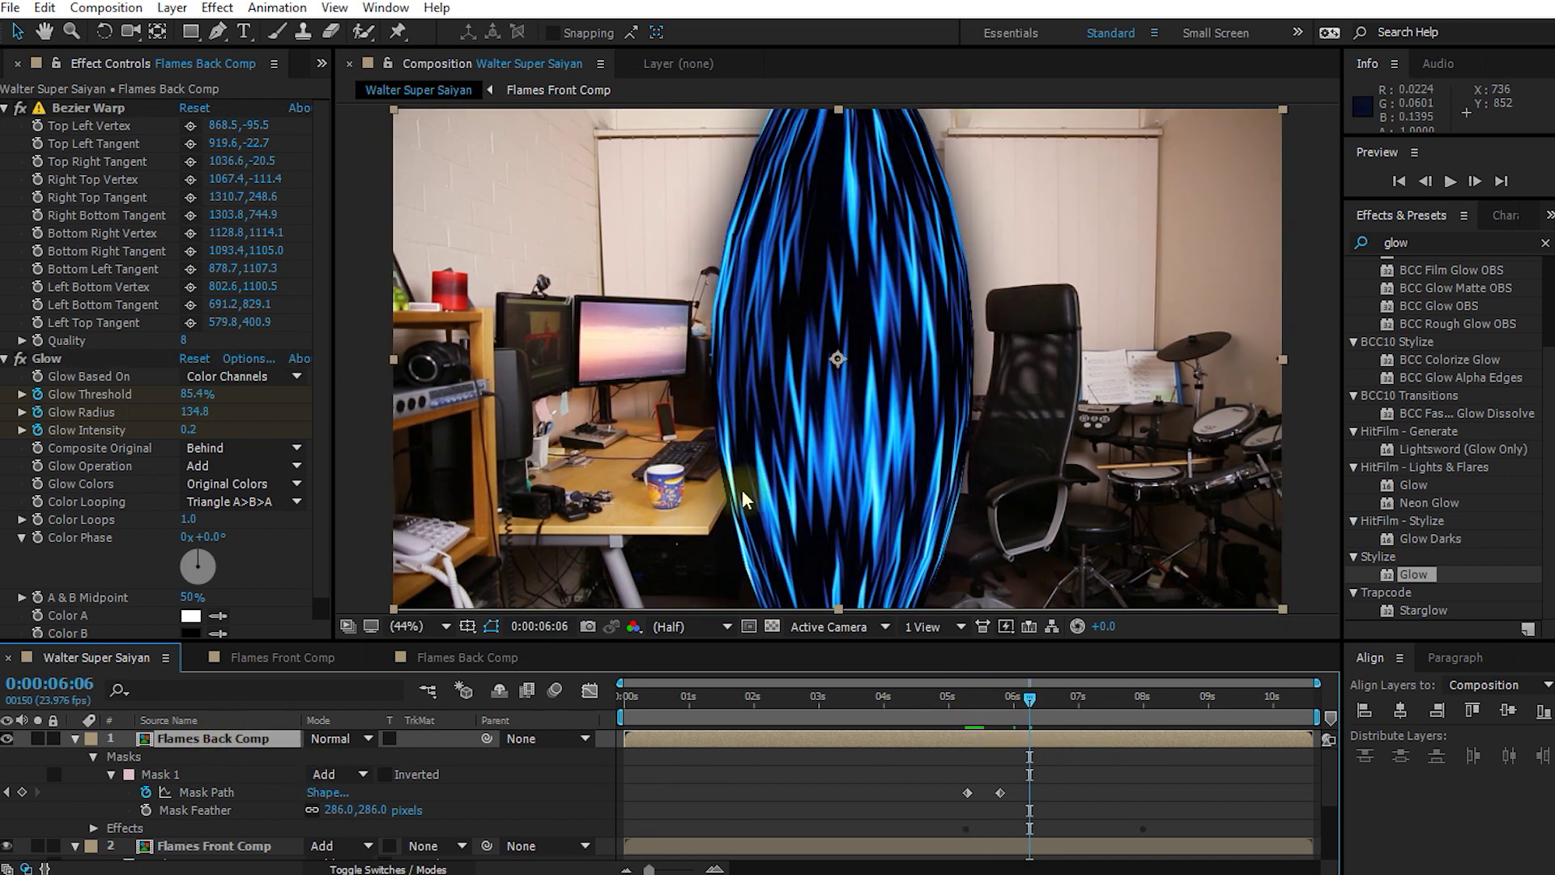
{"action": "left_click", "coordinate": [346, 738]}
{"action": "left_click", "coordinate": [428, 284]}
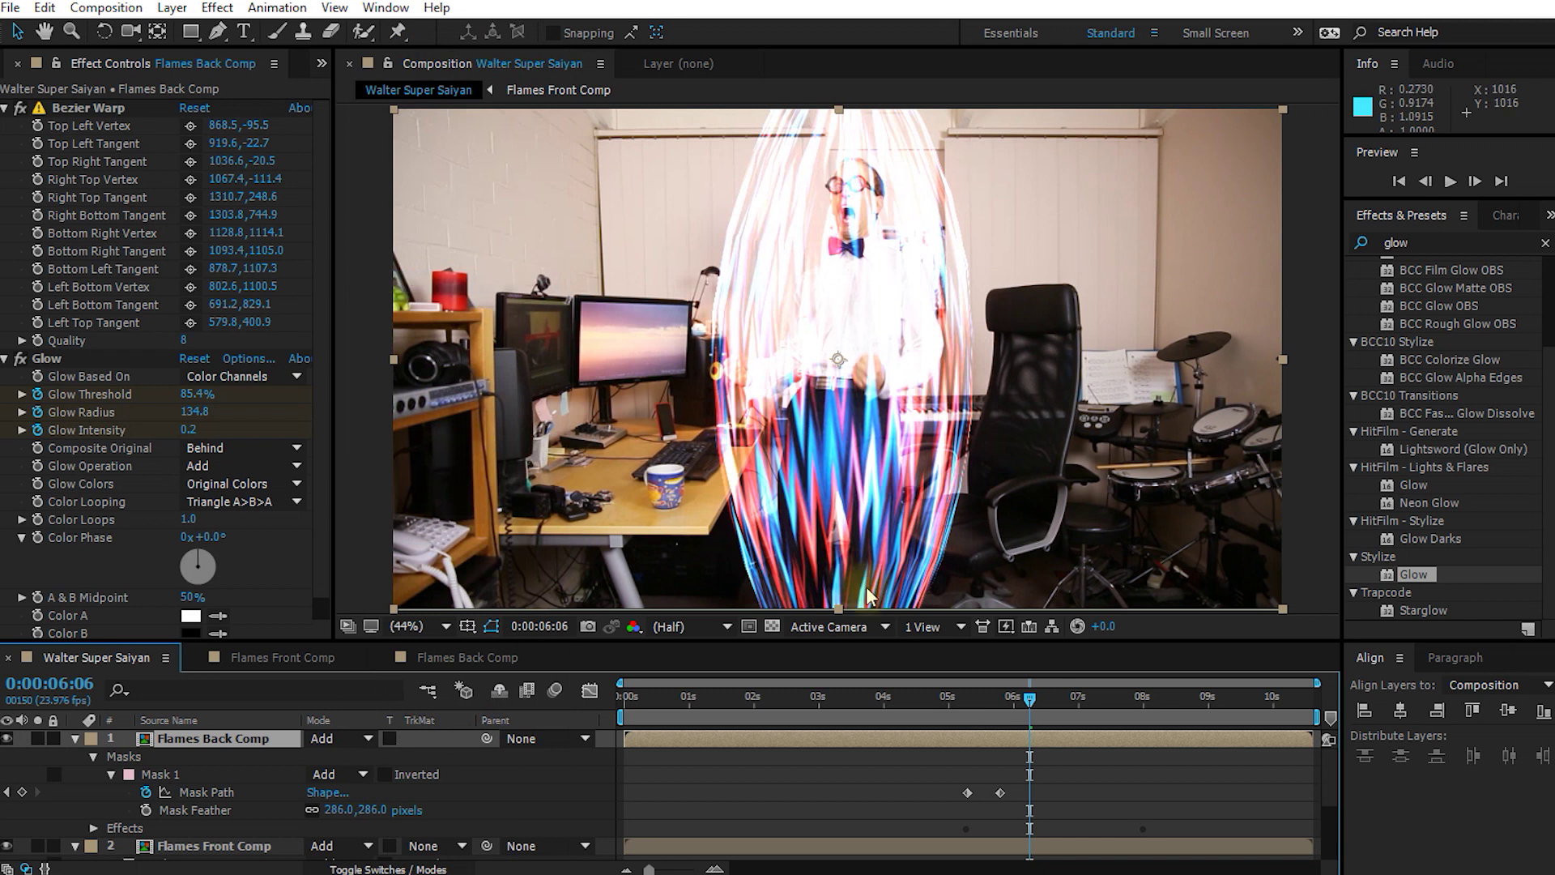
Step: Scrub through the rise of the combined flames and play a preview from 0:00:04:13
{"action": "left_click_drag", "start_coordinate": [1033, 697], "coordinate": [988, 703]}
{"action": "key", "text": "Page_Up"}
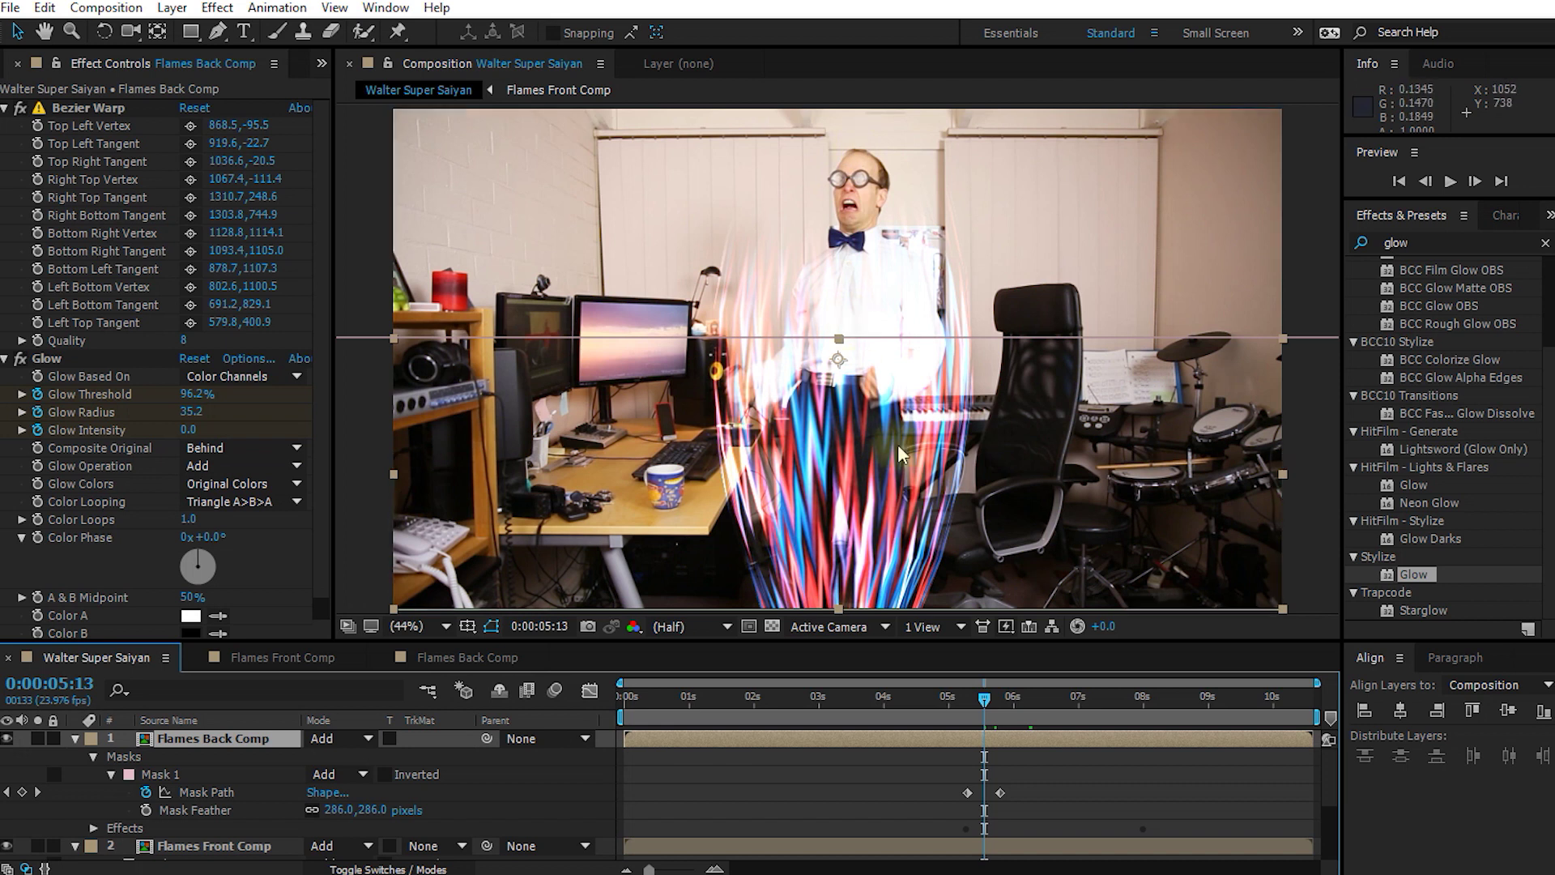
{"action": "left_click_drag", "start_coordinate": [986, 713], "coordinate": [919, 709]}
{"action": "key", "text": "space"}
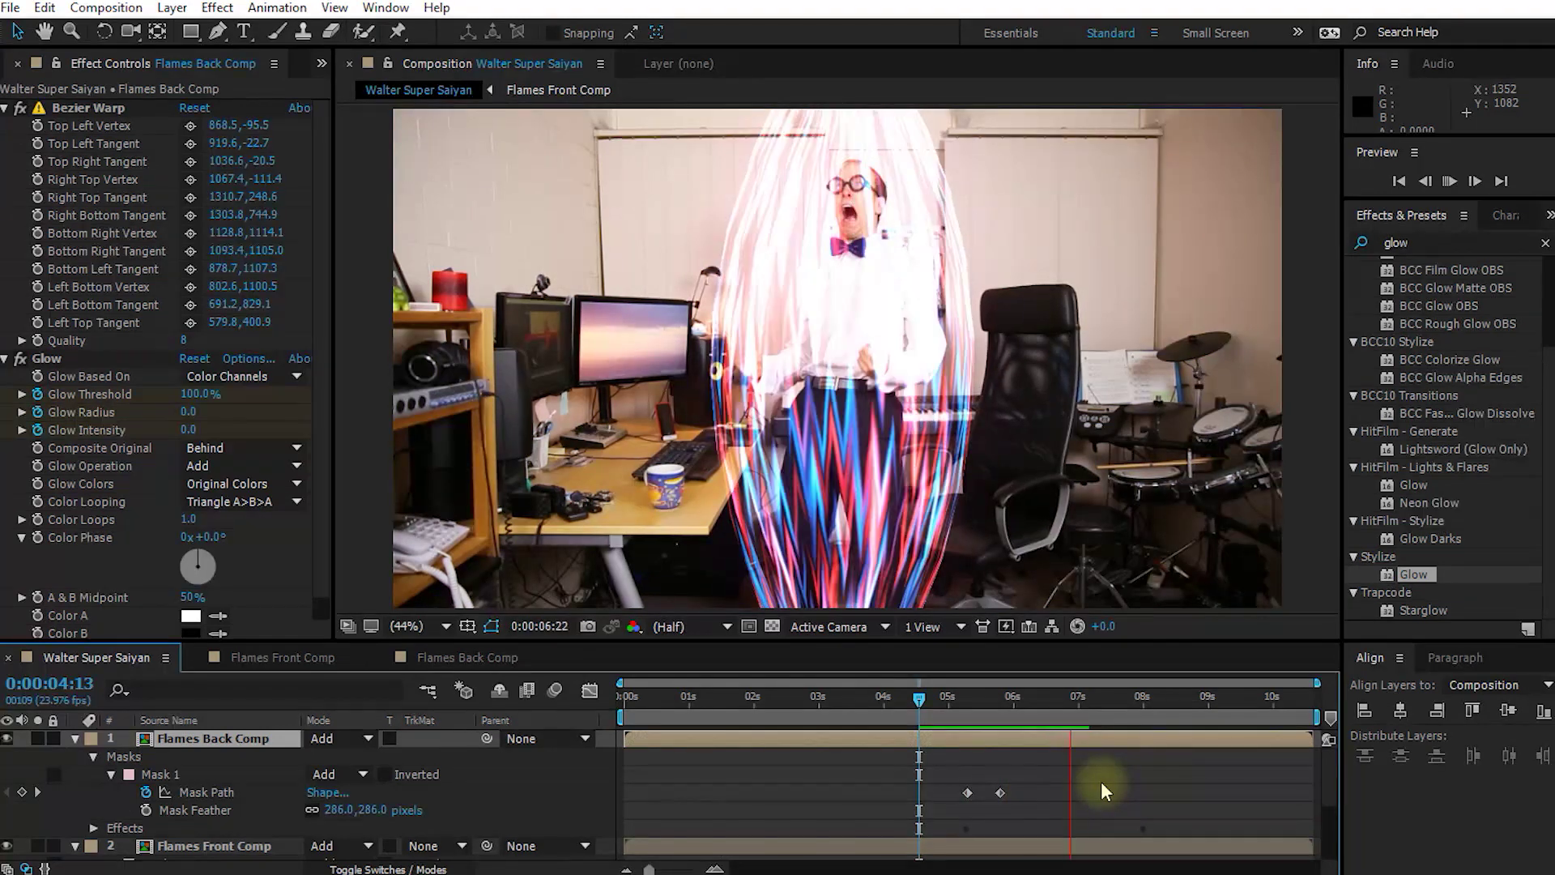
{"action": "key", "text": "space"}
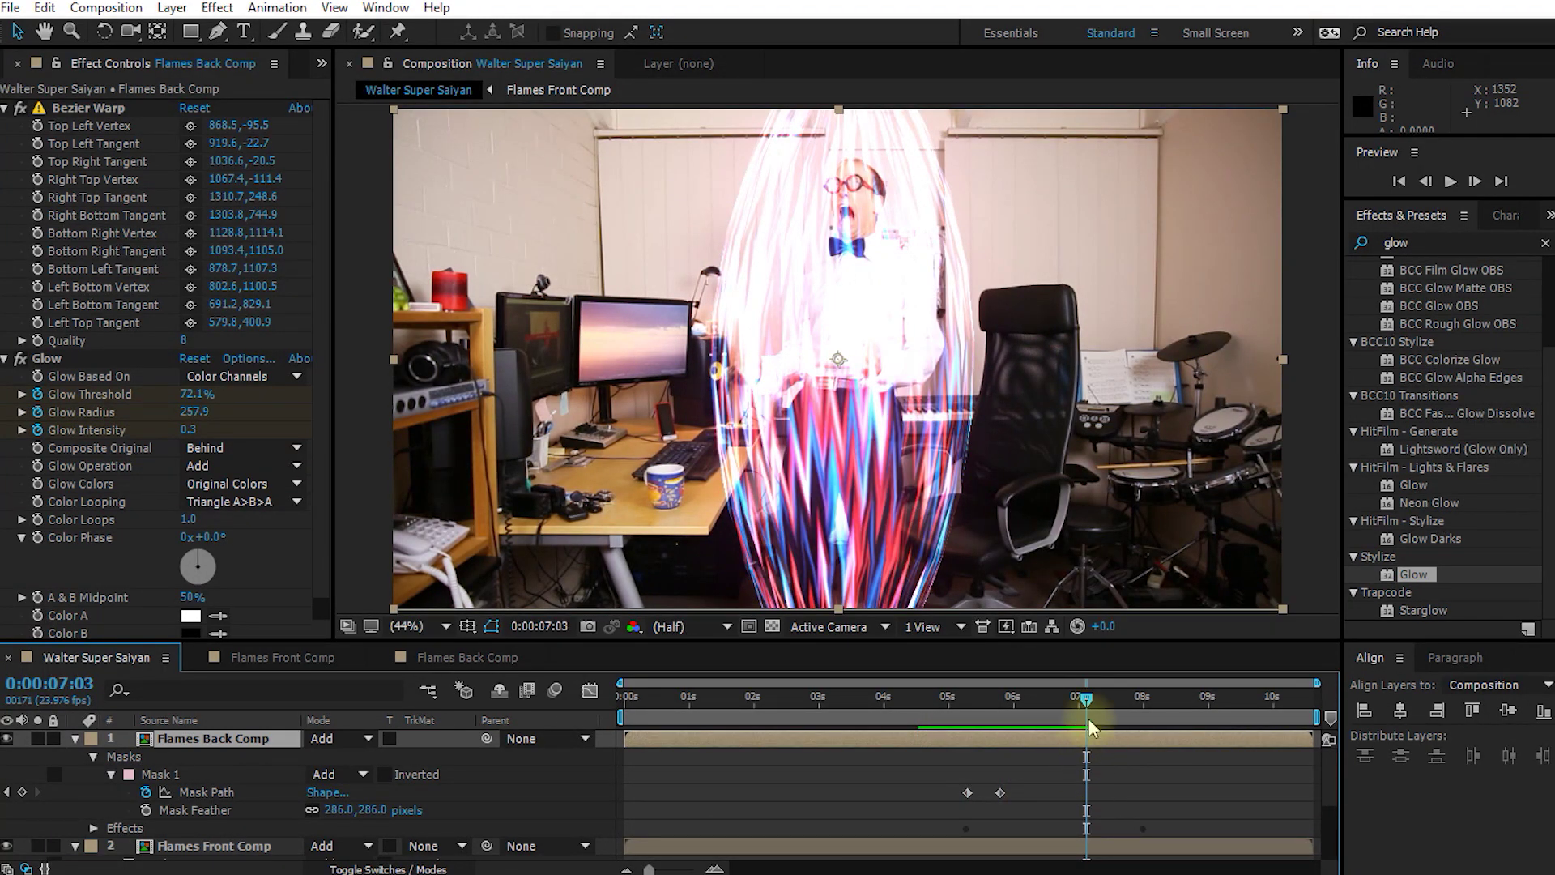
Step: Collapse both flame layers and hide Flames Front Comp to isolate the blue flames at 0:00:06:05
{"action": "left_click_drag", "start_coordinate": [1087, 701], "coordinate": [1029, 702]}
{"action": "left_click", "coordinate": [74, 739]}
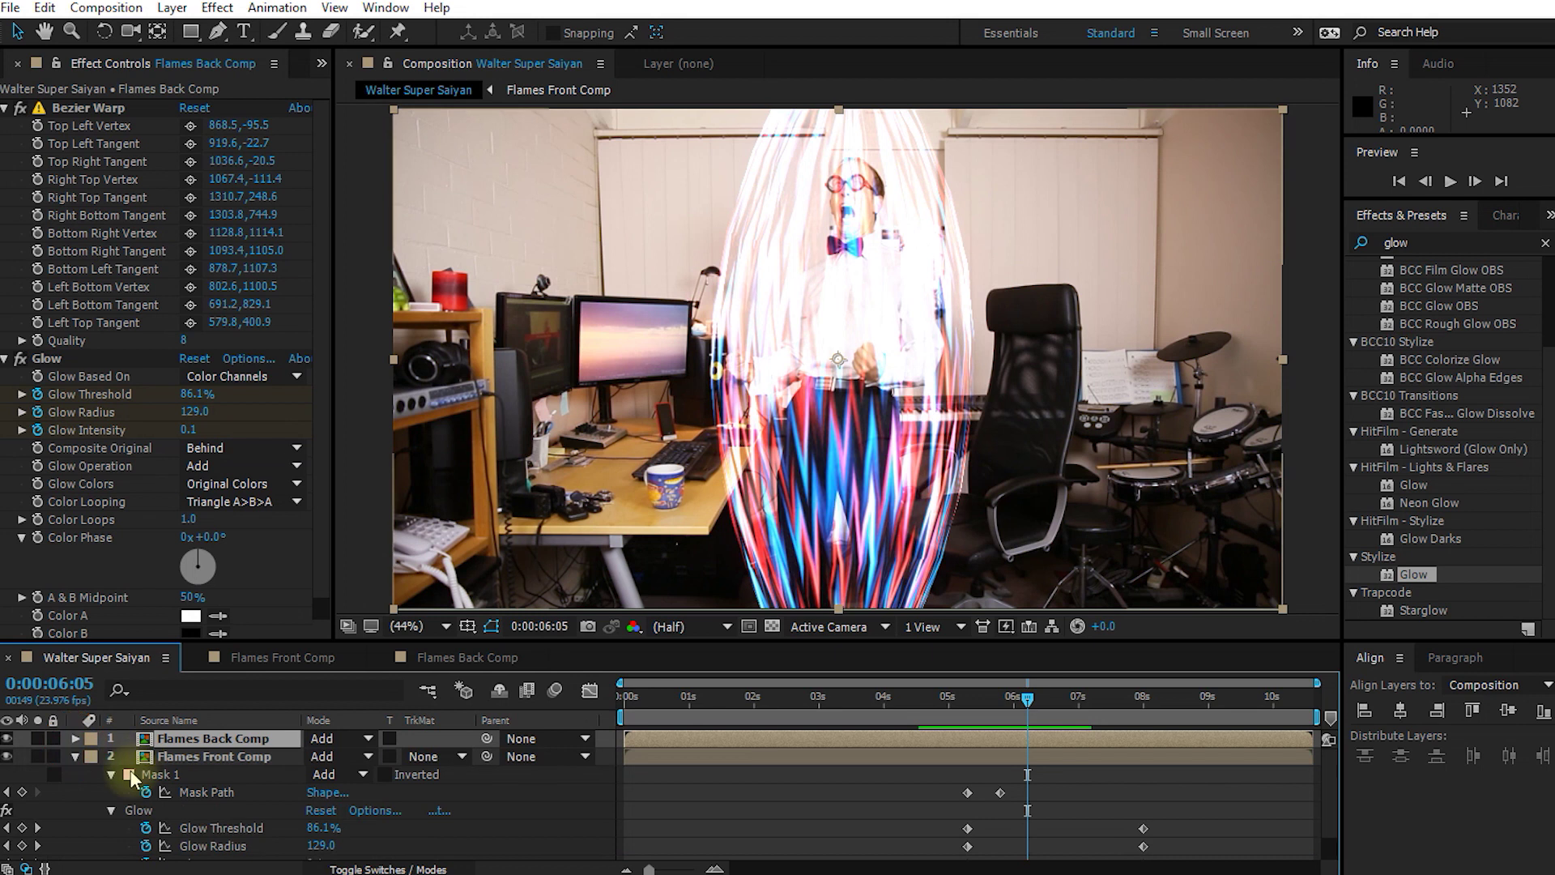
{"action": "left_click", "coordinate": [74, 757]}
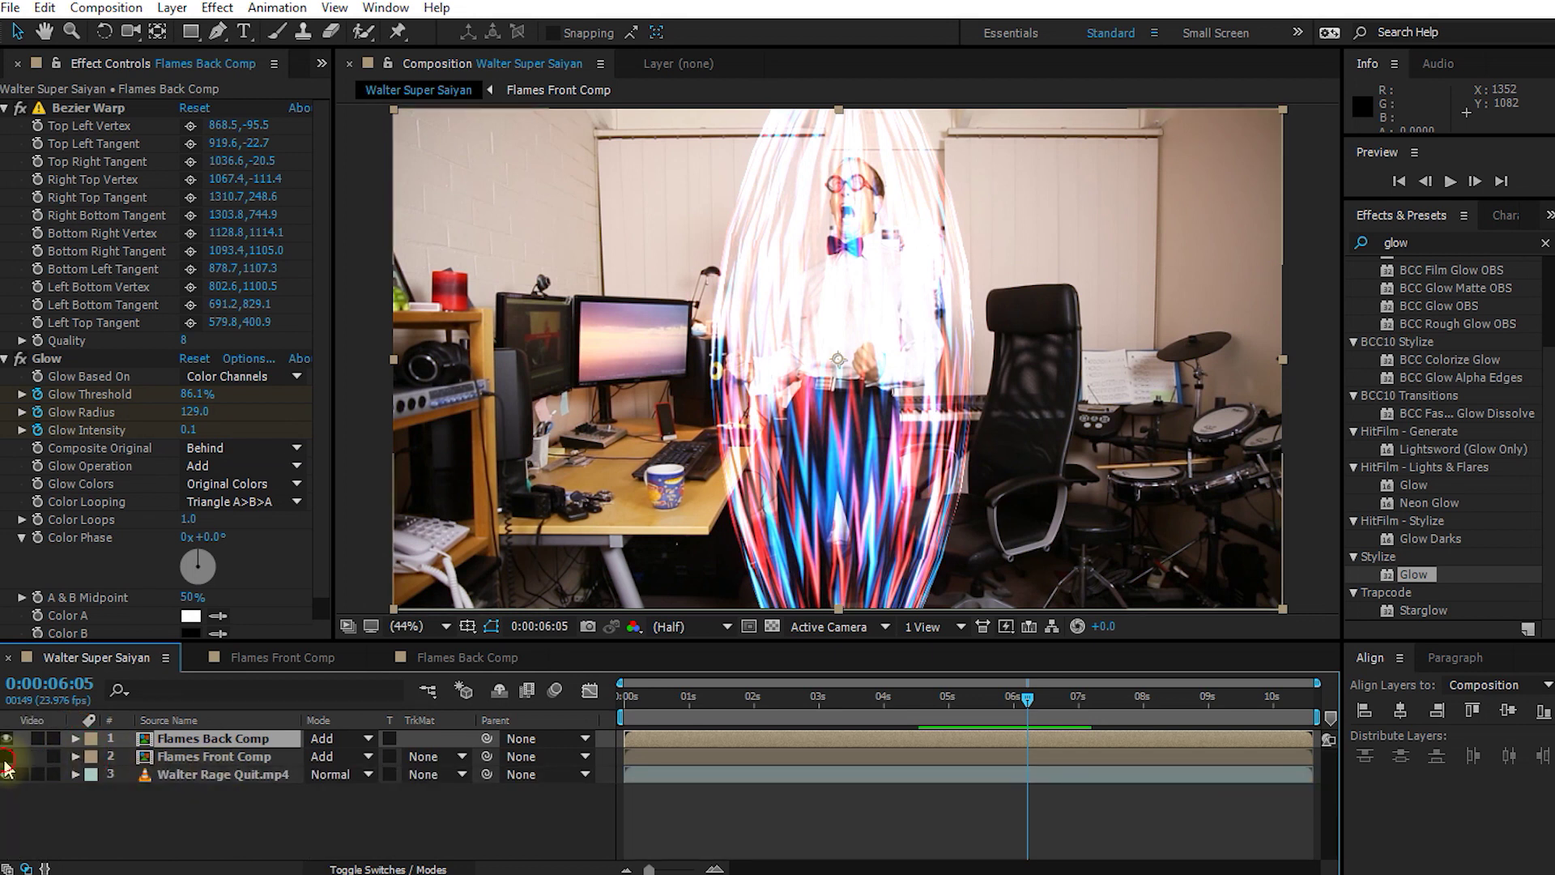
{"action": "left_click", "coordinate": [6, 757]}
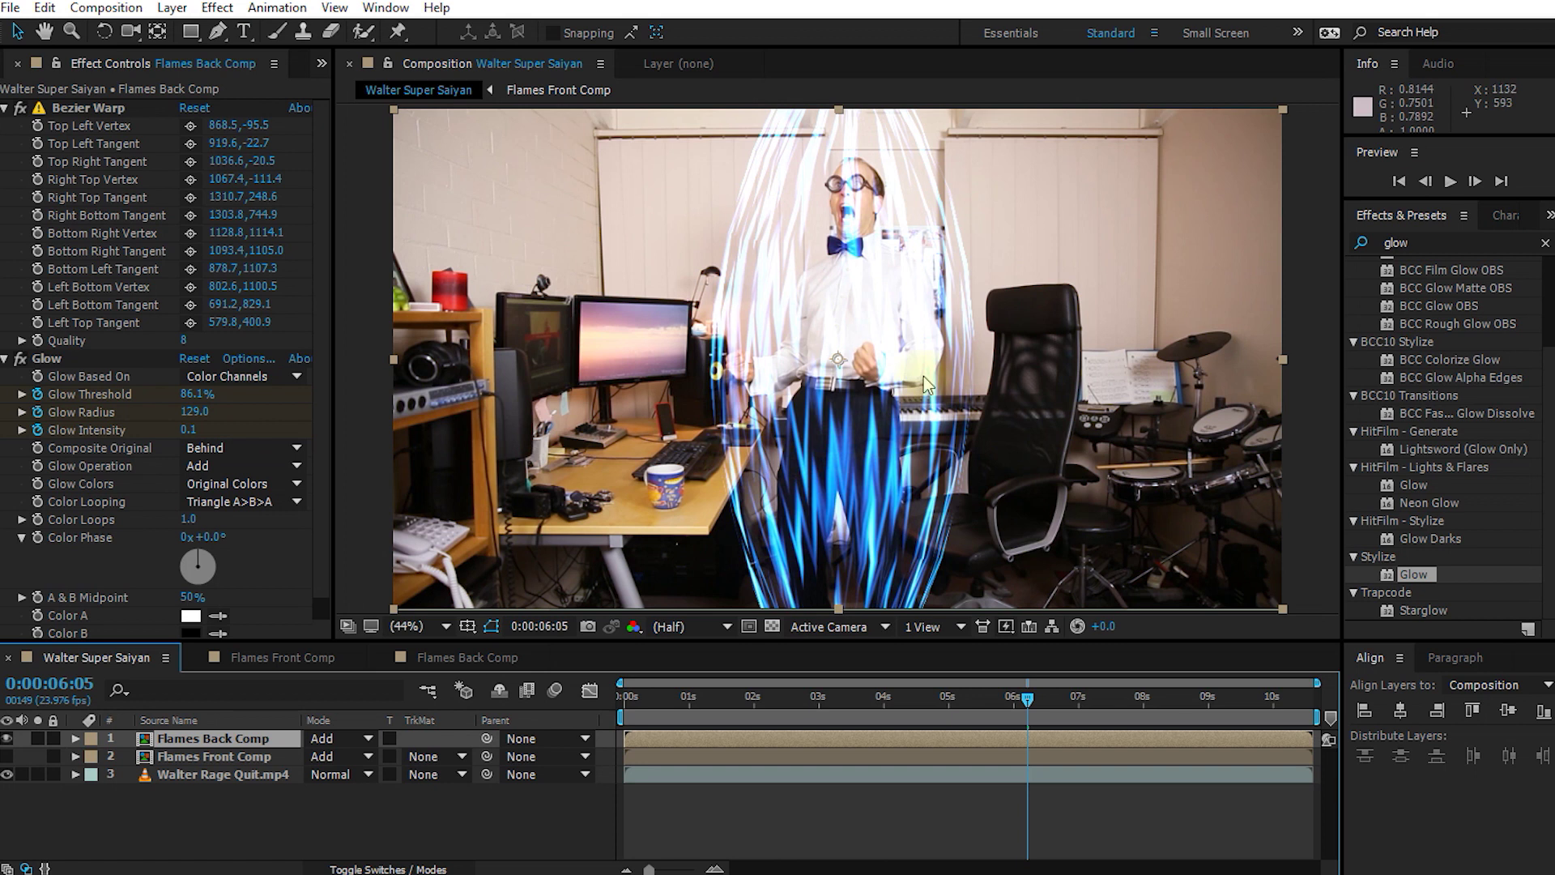
Step: Reshape the Bezier Warp on Flames Back Comp by moving the side tangents so the blue flames bulge differently from the front flames
{"action": "left_click", "coordinate": [149, 161]}
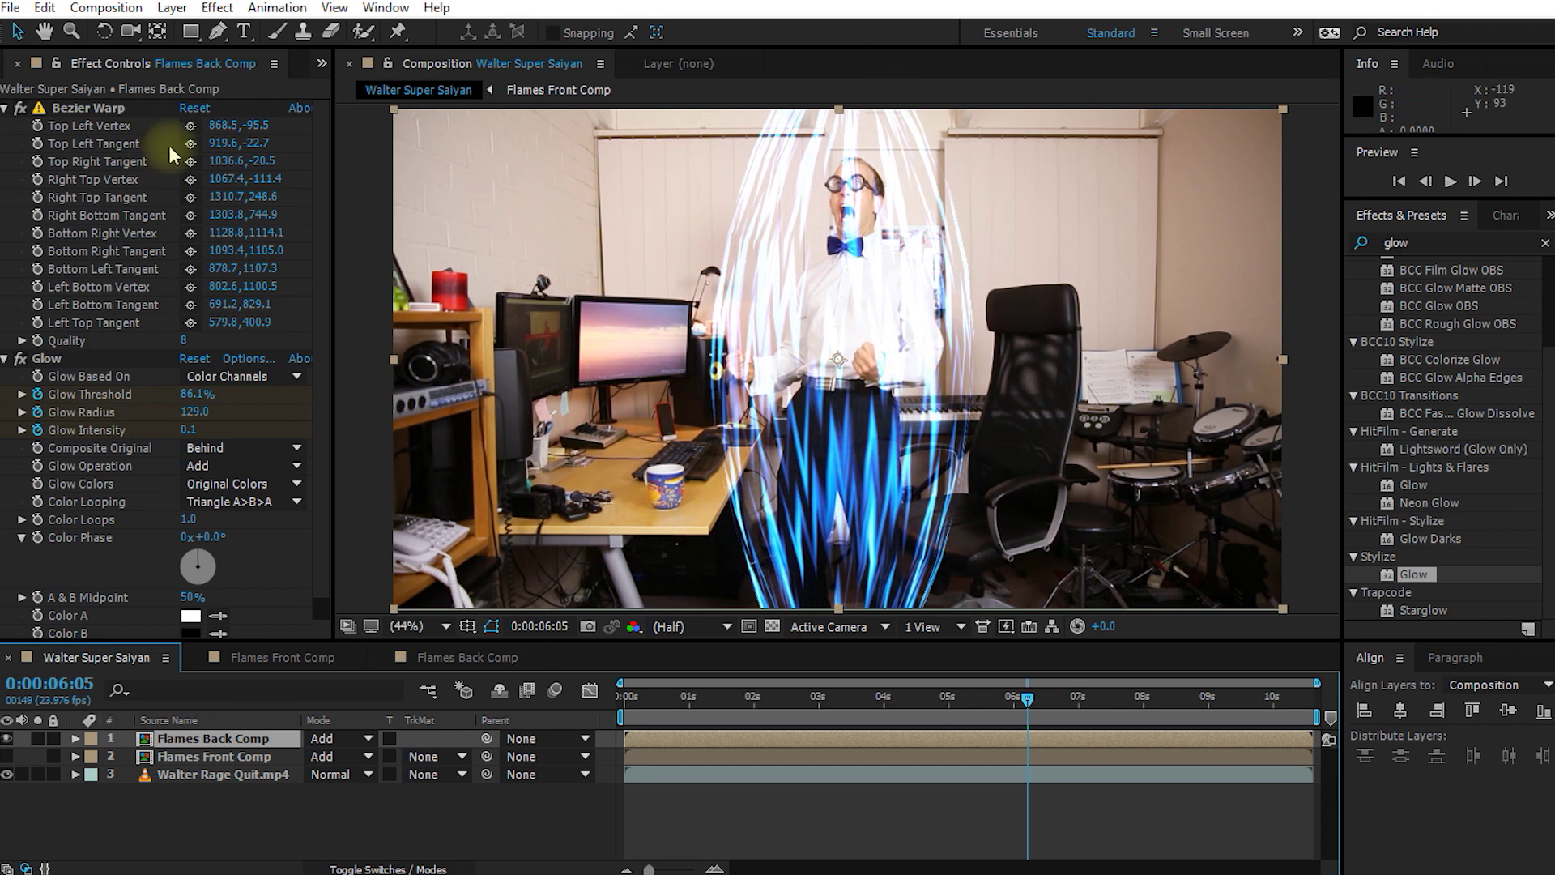
{"action": "left_click", "coordinate": [71, 109]}
{"action": "left_click_drag", "start_coordinate": [997, 454], "coordinate": [998, 418]}
{"action": "left_click_drag", "start_coordinate": [712, 493], "coordinate": [703, 458]}
{"action": "left_click_drag", "start_coordinate": [663, 294], "coordinate": [677, 232]}
{"action": "left_click_drag", "start_coordinate": [1001, 224], "coordinate": [990, 160]}
{"action": "left_click_drag", "start_coordinate": [997, 417], "coordinate": [1013, 409]}
{"action": "left_click_drag", "start_coordinate": [704, 457], "coordinate": [697, 443]}
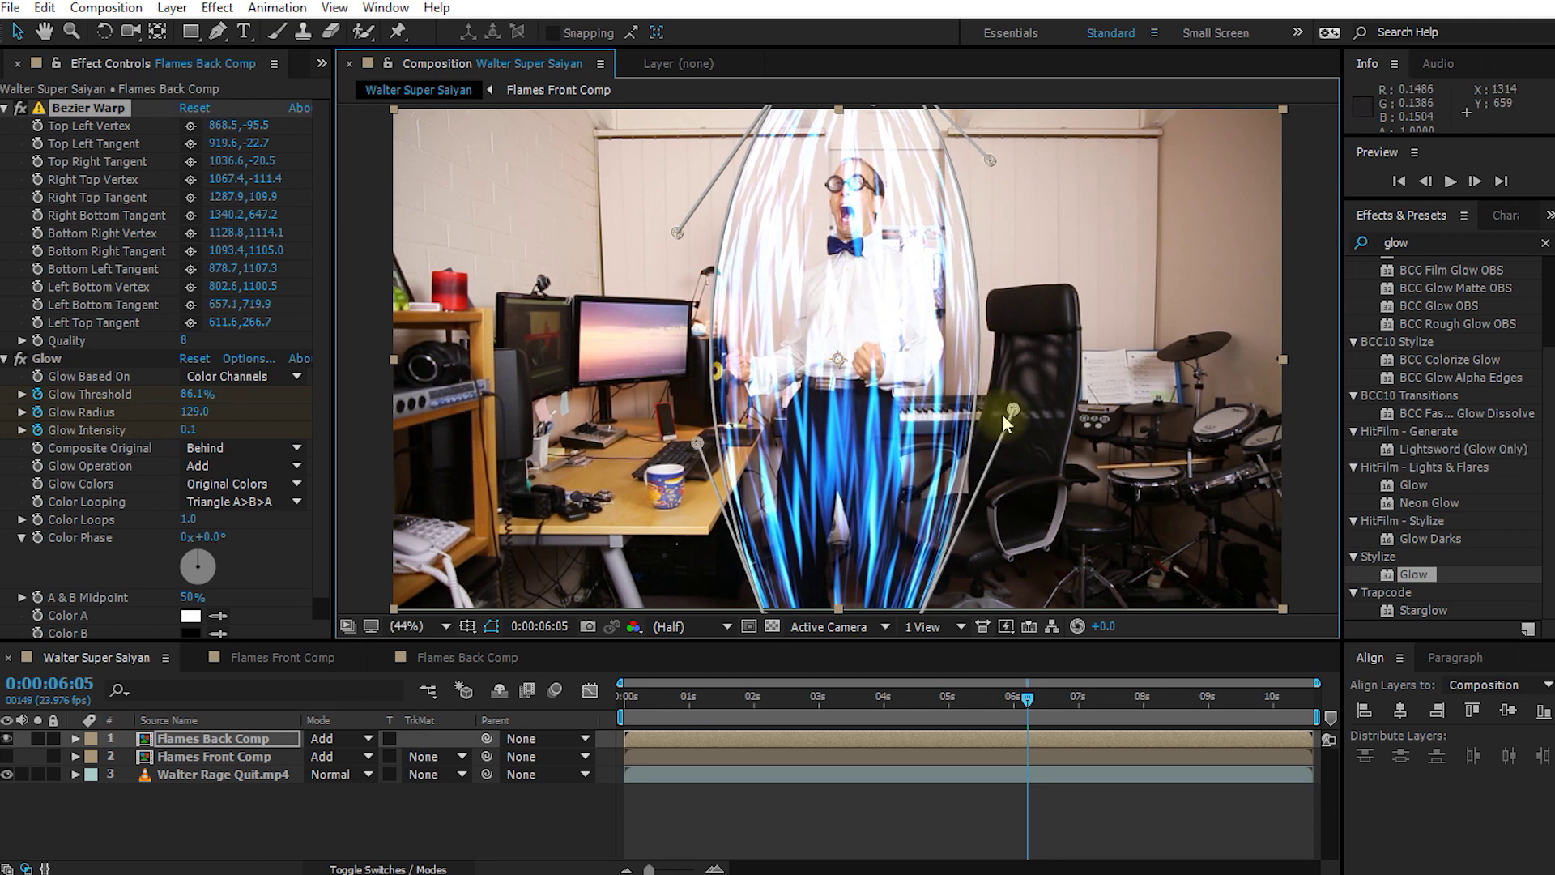
{"action": "left_click_drag", "start_coordinate": [1012, 409], "coordinate": [1008, 409]}
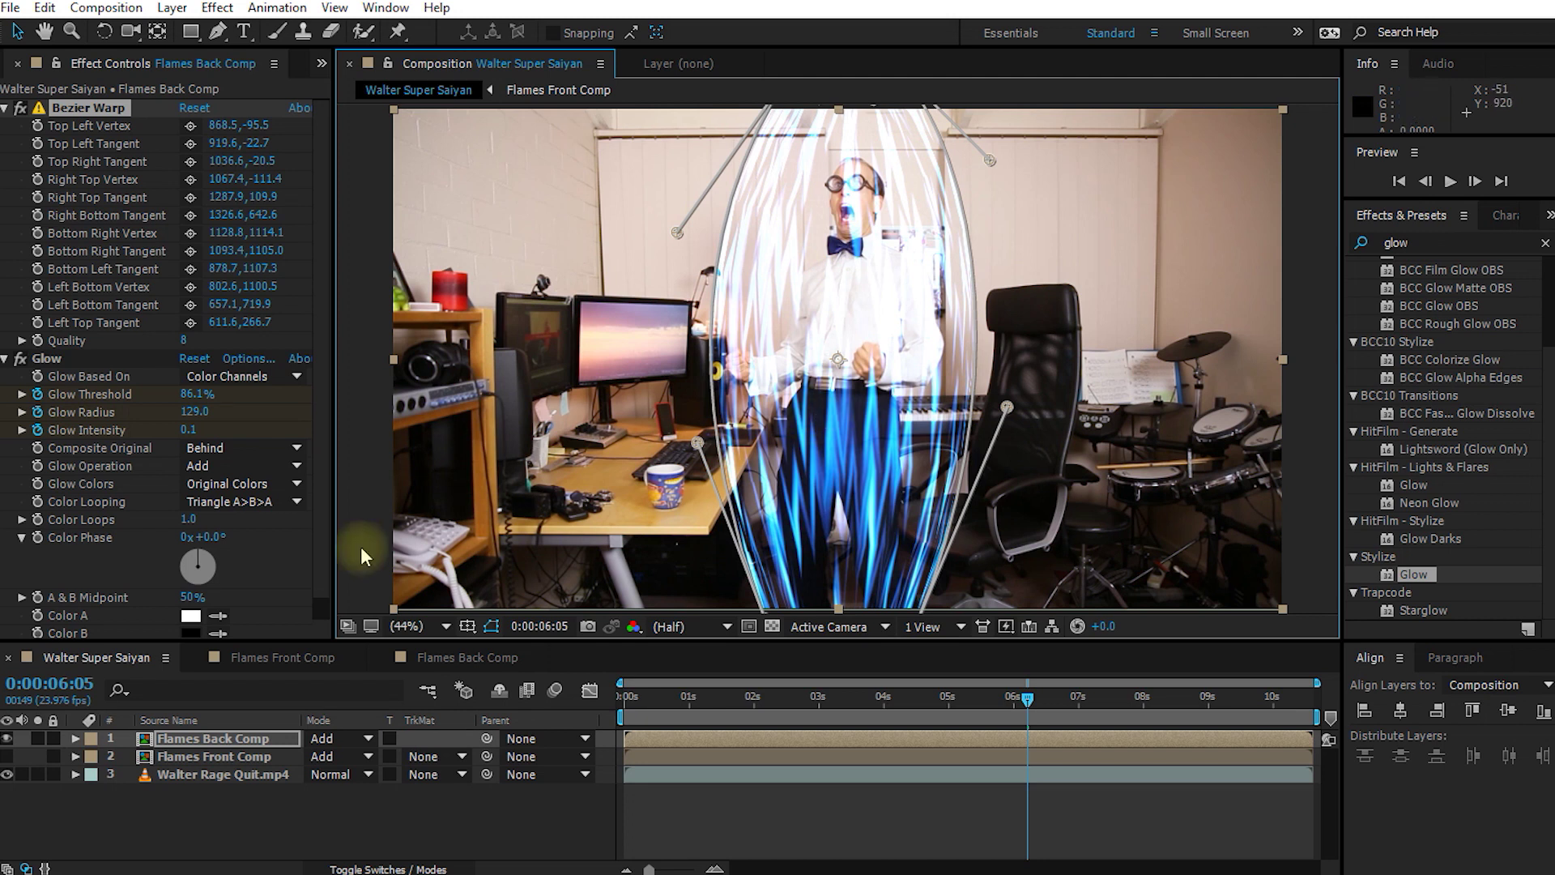
Step: Duplicate the Walter Rage Quit.mp4 layer and move the copy to the top of the layer stack
{"action": "left_click", "coordinate": [174, 773]}
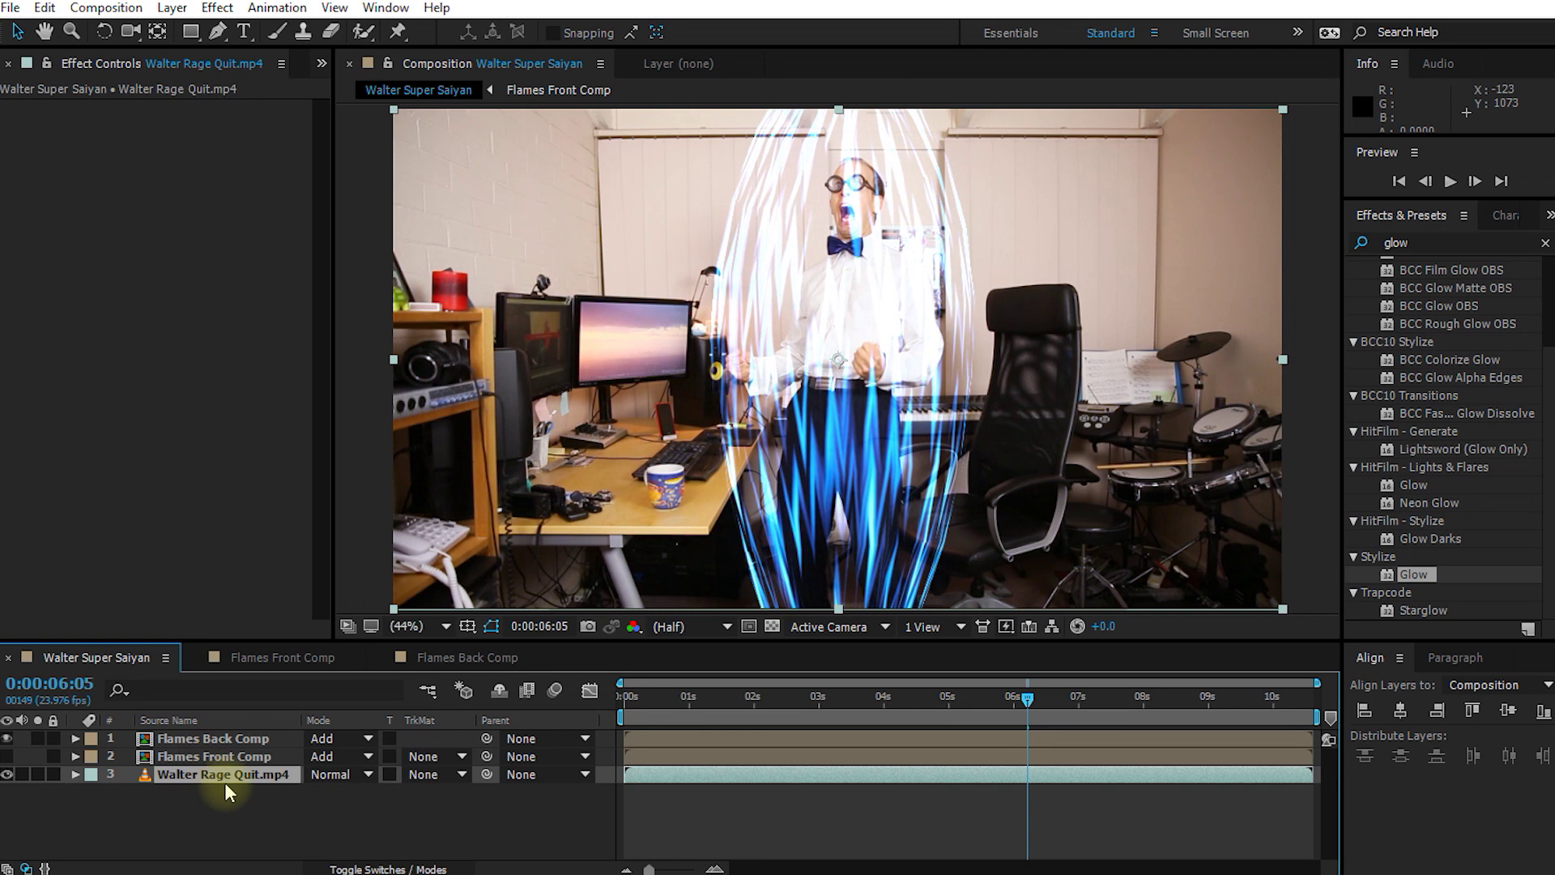
{"action": "key", "text": "ctrl+d"}
{"action": "left_click_drag", "start_coordinate": [210, 779], "coordinate": [199, 736]}
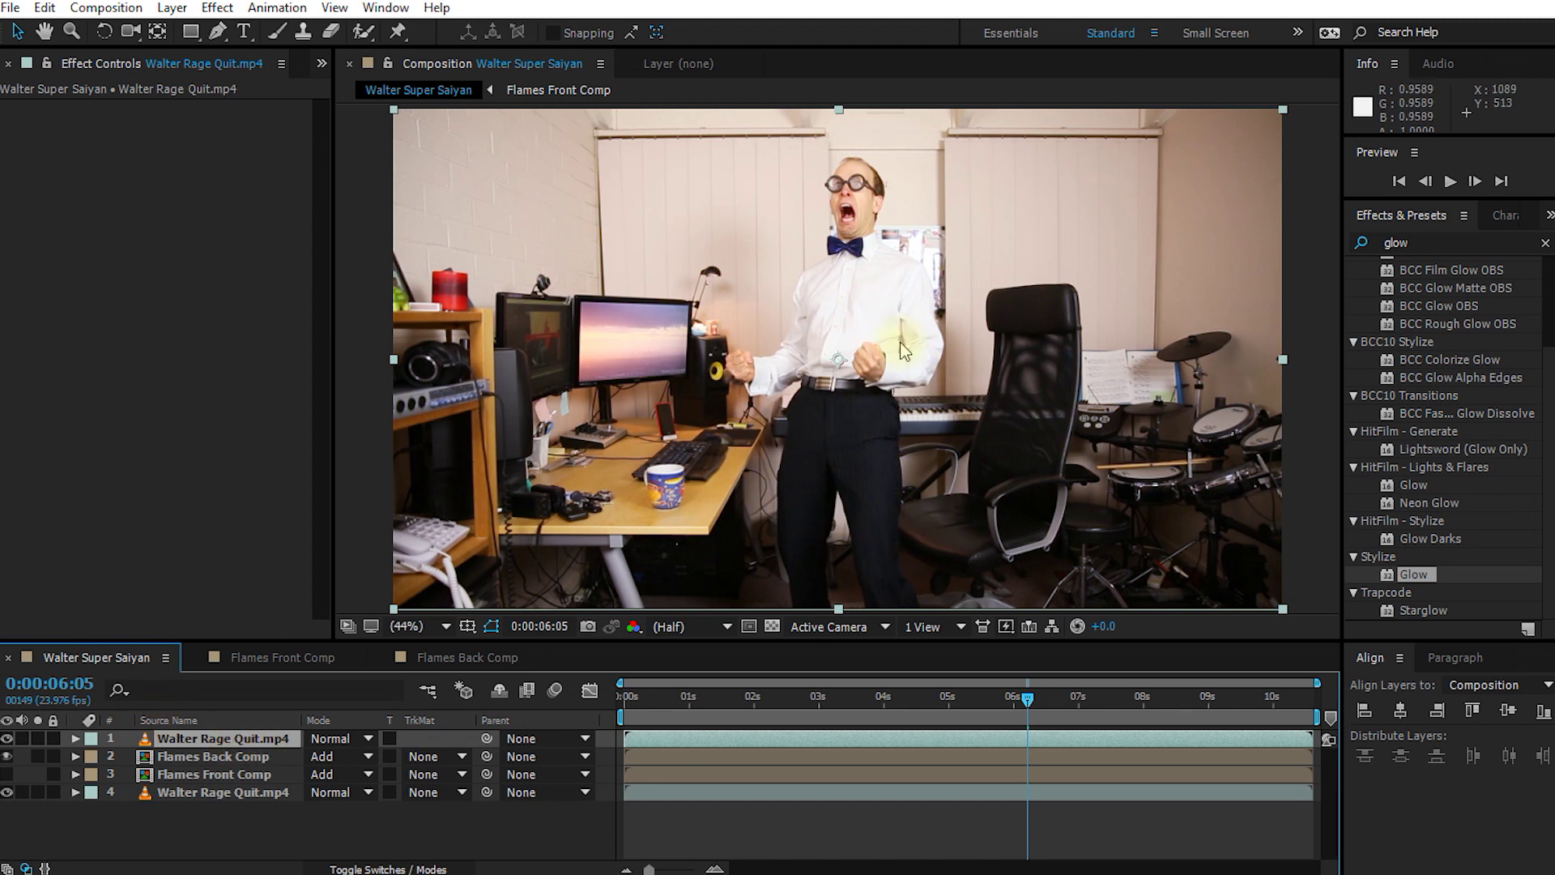
Step: At 0:00:06:07, draw a closed Pen tool mask around the standing man's outline on the top footage layer, excluding the gap between his legs
{"action": "mouse_move", "coordinate": [1025, 700]}
{"action": "left_mouse_down"}
{"action": "mouse_move", "coordinate": [1010, 705]}
{"action": "mouse_move", "coordinate": [1033, 714]}
{"action": "left_mouse_up"}
{"action": "left_click", "coordinate": [217, 34]}
{"action": "left_click", "coordinate": [213, 32]}
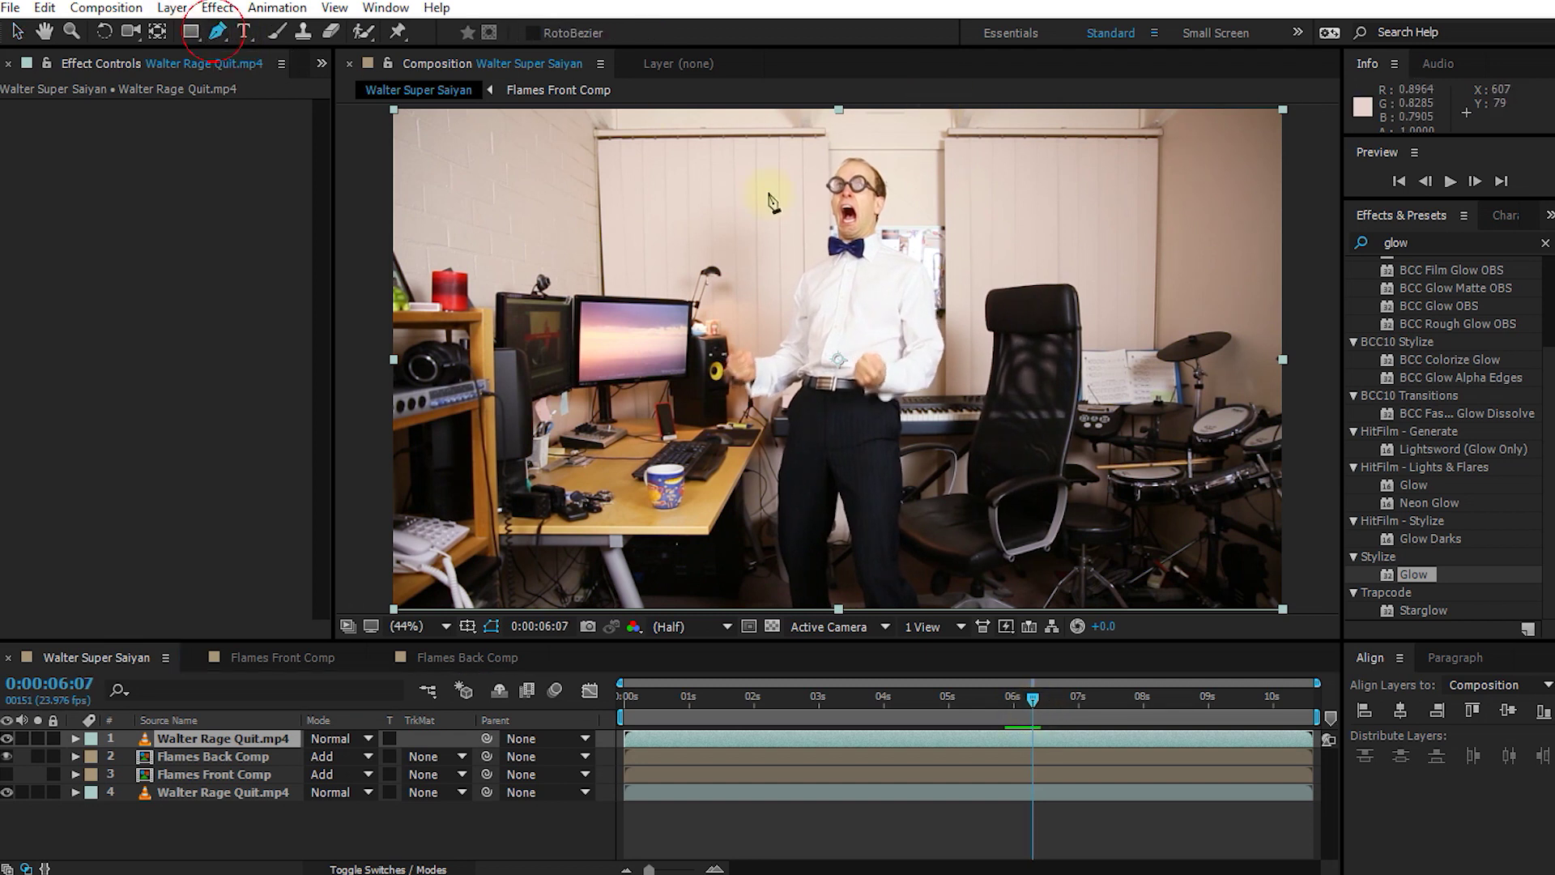
{"action": "left_click", "coordinate": [849, 155]}
{"action": "left_click", "coordinate": [834, 245]}
{"action": "left_click", "coordinate": [814, 272]}
{"action": "left_click", "coordinate": [797, 283]}
{"action": "left_click", "coordinate": [794, 306]}
{"action": "left_click", "coordinate": [792, 333]}
{"action": "left_click", "coordinate": [772, 354]}
{"action": "left_click", "coordinate": [737, 354]}
{"action": "left_click", "coordinate": [753, 391]}
{"action": "left_click", "coordinate": [796, 402]}
{"action": "left_click", "coordinate": [789, 436]}
{"action": "left_click", "coordinate": [782, 528]}
{"action": "left_click", "coordinate": [789, 565]}
{"action": "left_click", "coordinate": [795, 608]}
{"action": "left_click", "coordinate": [835, 608]}
{"action": "left_click", "coordinate": [825, 590]}
{"action": "left_click", "coordinate": [825, 555]}
{"action": "left_click", "coordinate": [826, 519]}
{"action": "left_click", "coordinate": [837, 494]}
{"action": "left_click", "coordinate": [848, 548]}
{"action": "left_click", "coordinate": [861, 597]}
{"action": "left_click", "coordinate": [868, 609]}
{"action": "left_click", "coordinate": [919, 609]}
{"action": "left_click", "coordinate": [902, 574]}
{"action": "left_click", "coordinate": [899, 503]}
{"action": "left_click", "coordinate": [921, 391]}
{"action": "left_click", "coordinate": [943, 351]}
{"action": "left_click", "coordinate": [933, 309]}
{"action": "left_click", "coordinate": [928, 273]}
{"action": "left_click", "coordinate": [914, 262]}
{"action": "left_click", "coordinate": [882, 187]}
{"action": "left_click", "coordinate": [878, 175]}
{"action": "left_click", "coordinate": [862, 167]}
{"action": "left_click", "coordinate": [850, 155]}
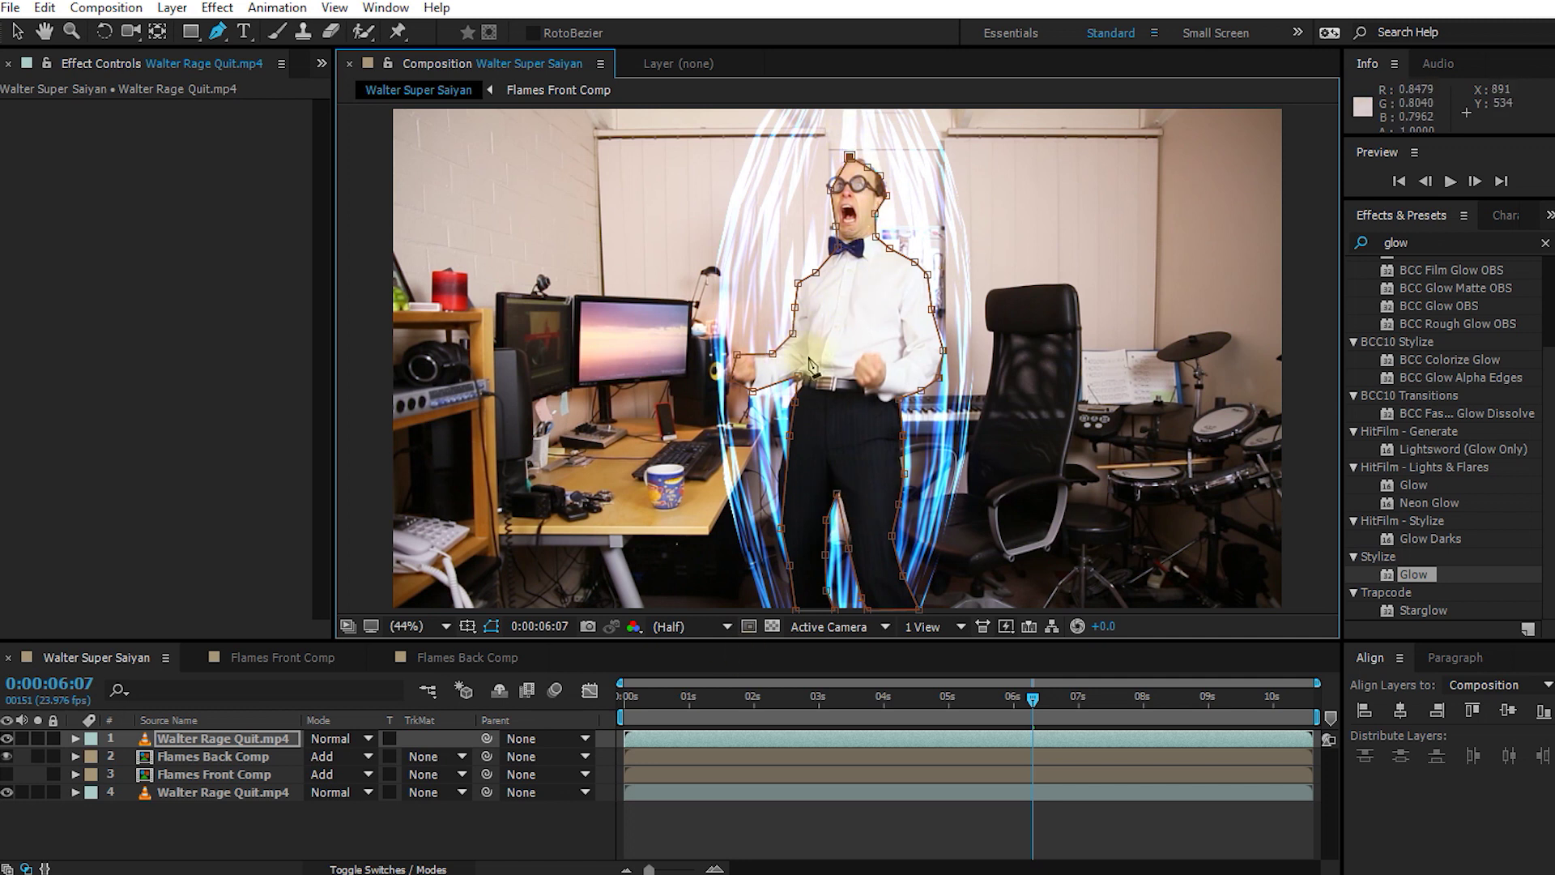
Step: Start keyframing the top layer's Mask Path at 0:00:06:07 and refit the arm outline to the man at 0:00:05:22
{"action": "left_click", "coordinate": [201, 738]}
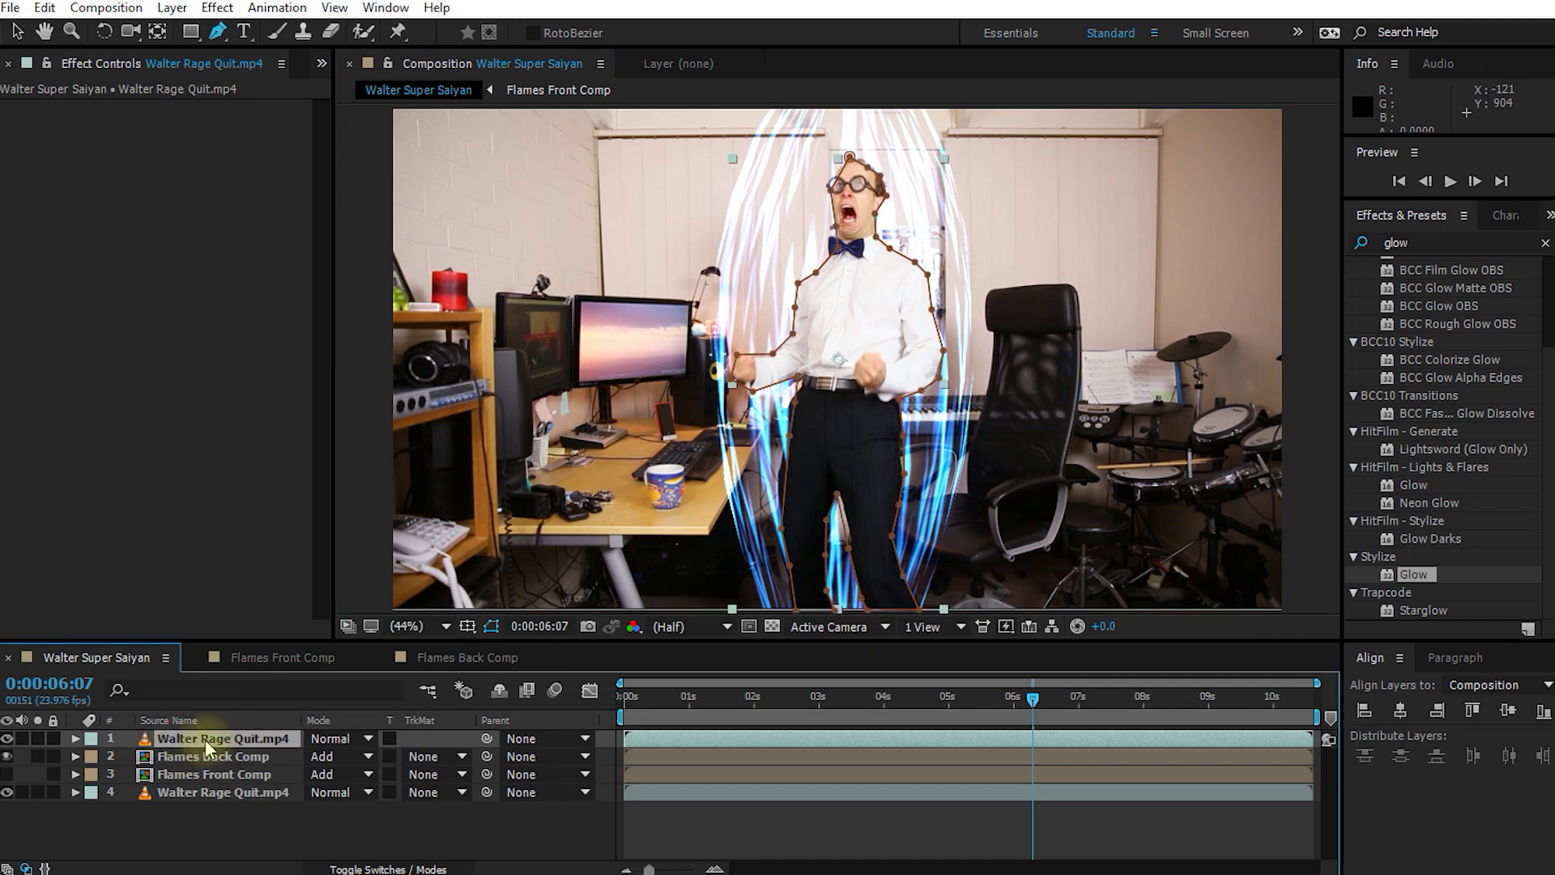
{"action": "key", "text": "m"}
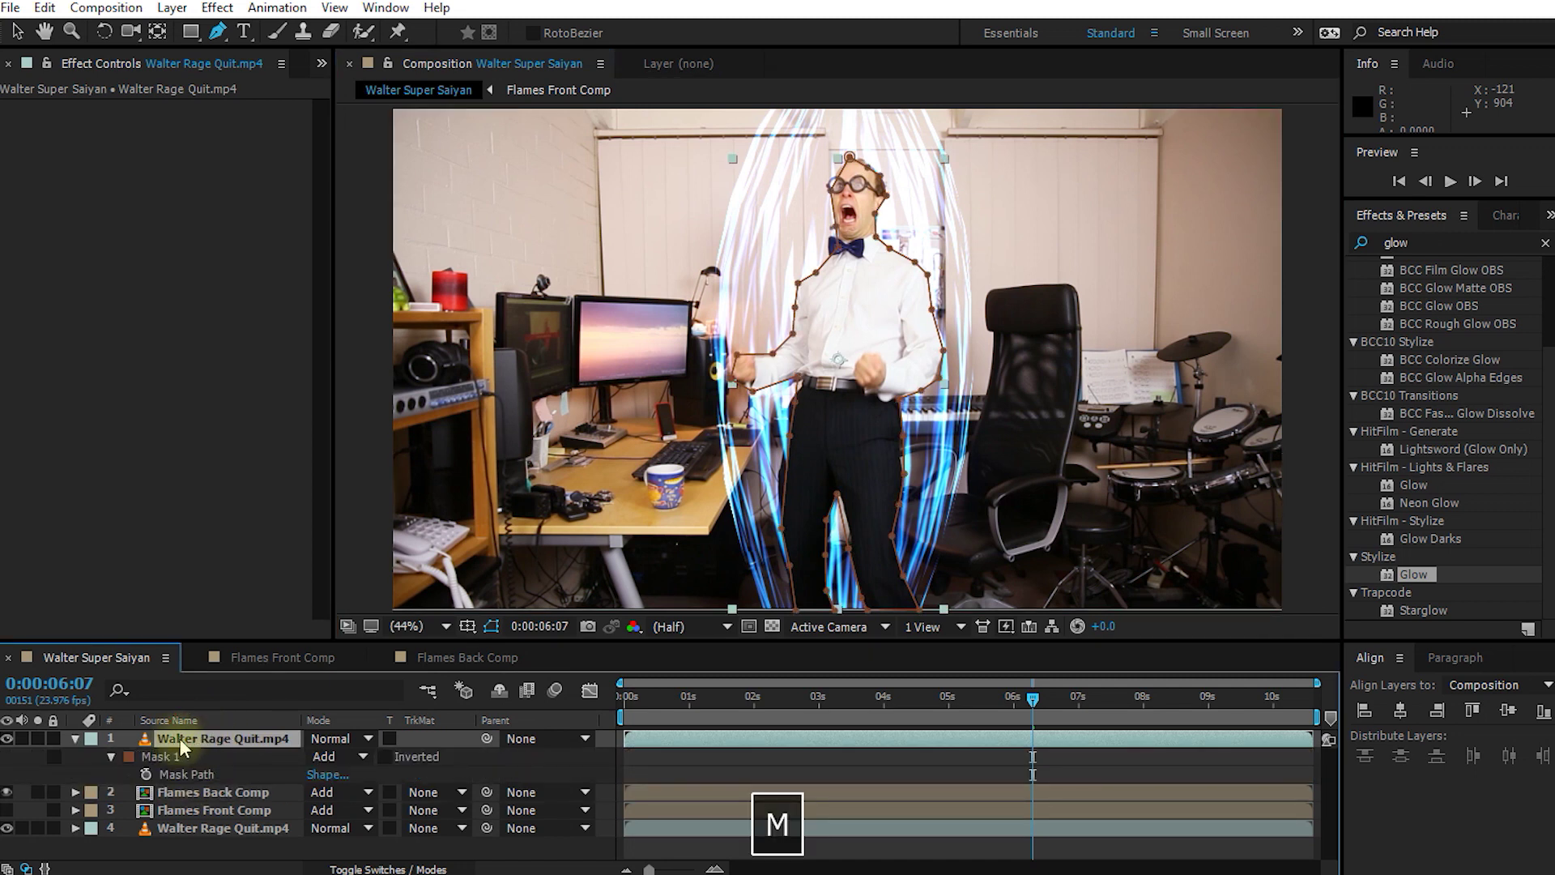
{"action": "left_click", "coordinate": [147, 774]}
{"action": "left_click_drag", "start_coordinate": [1042, 698], "coordinate": [1009, 698]}
{"action": "key", "text": "v"}
{"action": "left_click_drag", "start_coordinate": [915, 393], "coordinate": [897, 379]}
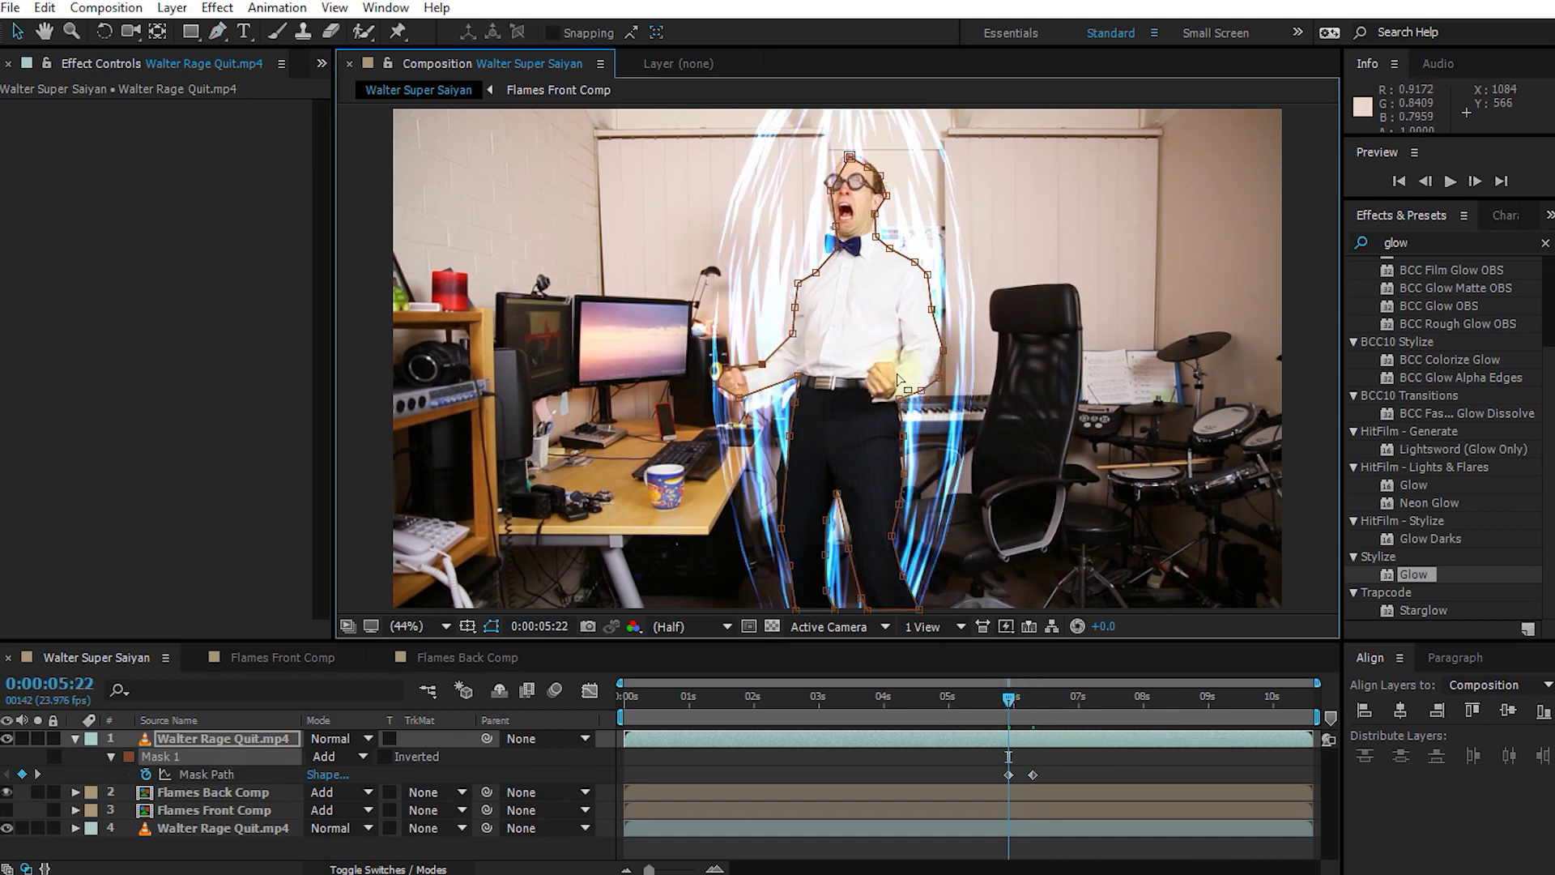
Step: Refit the mask's arm and waist points to the man at 0:00:06:02 and up to 0:00:06:14
{"action": "left_click_drag", "start_coordinate": [1008, 698], "coordinate": [1018, 698]}
{"action": "left_click_drag", "start_coordinate": [792, 380], "coordinate": [798, 405]}
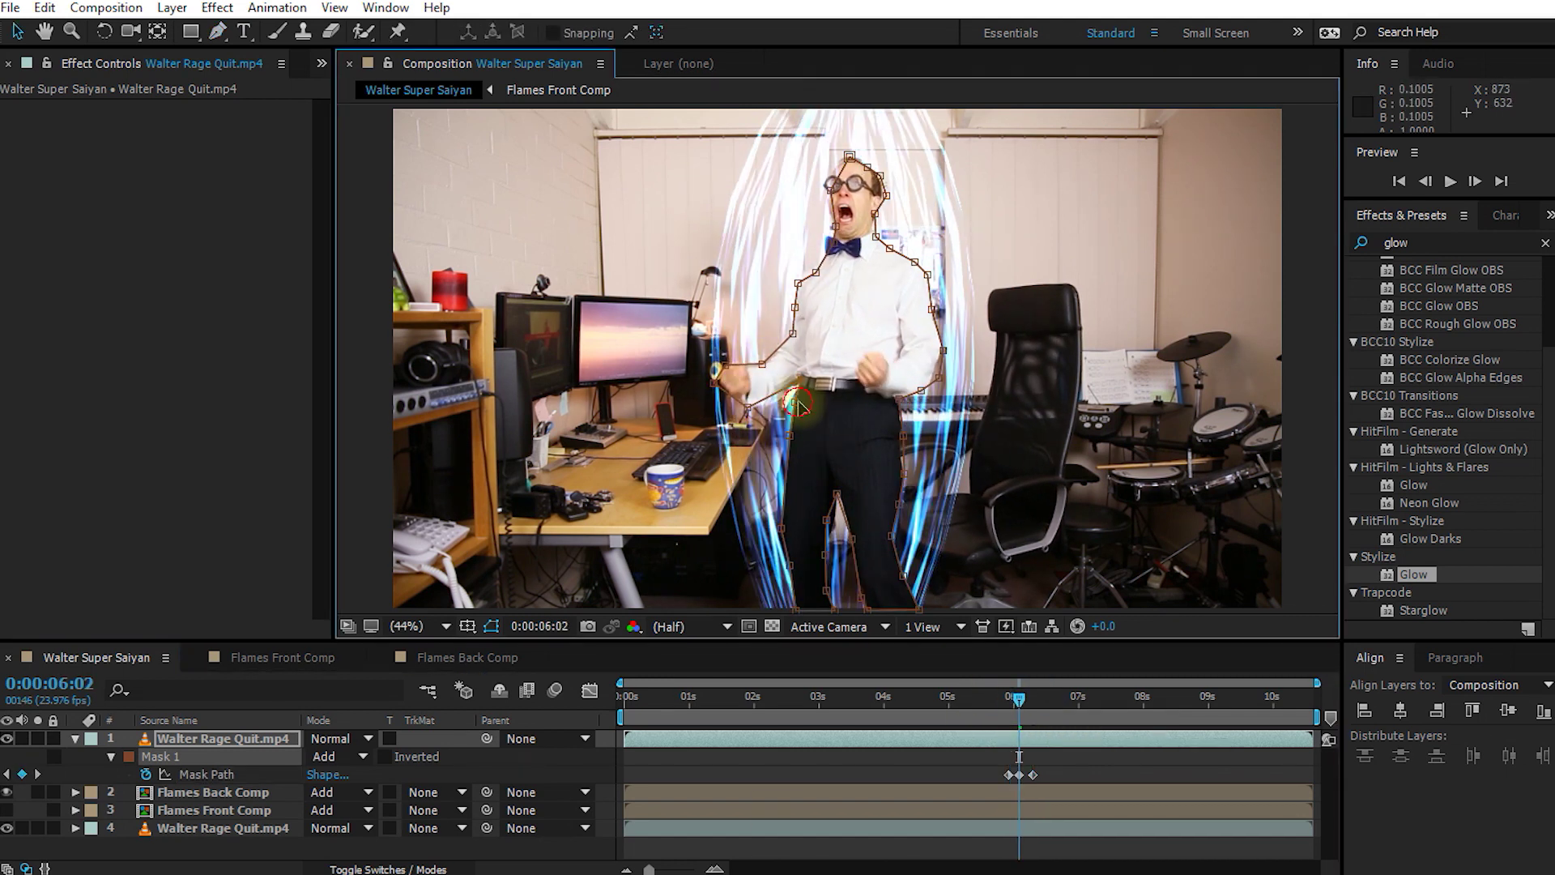
{"action": "left_click_drag", "start_coordinate": [1019, 699], "coordinate": [1042, 698]}
{"action": "left_click_drag", "start_coordinate": [762, 364], "coordinate": [776, 353]}
{"action": "key", "text": "j"}
{"action": "left_click", "coordinate": [836, 192]}
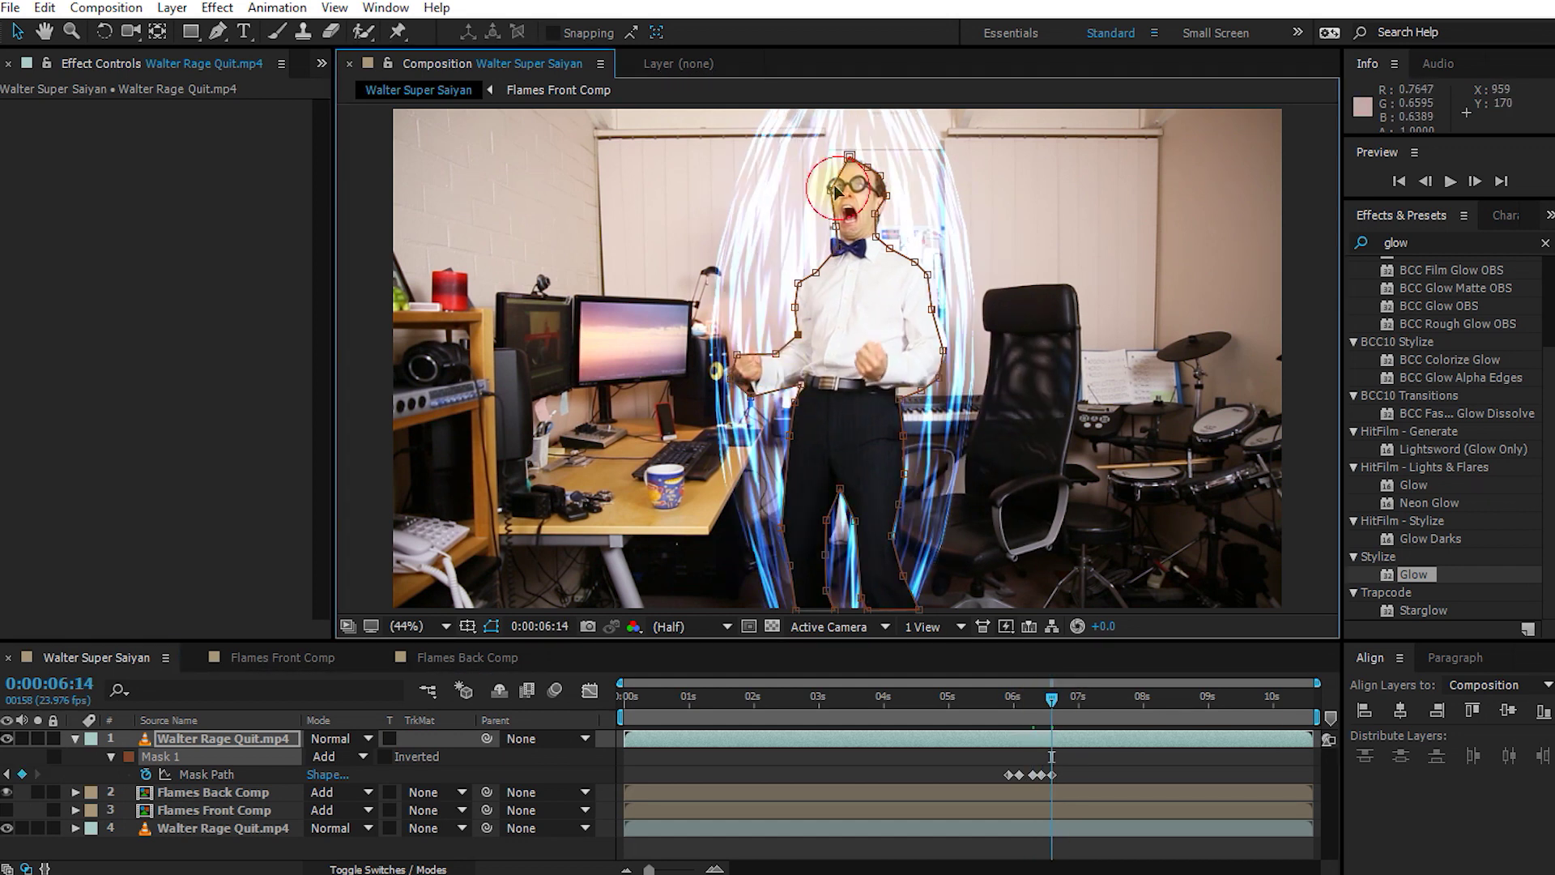
Step: Refit the mask outline around the man's arms and waist at 0:00:06:21 and 0:00:07:06
{"action": "key", "text": "Page_Down"}
{"action": "key", "text": "Page_Down"}
{"action": "key", "text": "Page_Down"}
{"action": "key", "text": "Page_Down"}
{"action": "key", "text": "Page_Down"}
{"action": "key", "text": "Page_Down"}
{"action": "key", "text": "Page_Down"}
{"action": "left_click_drag", "start_coordinate": [753, 389], "coordinate": [785, 356]}
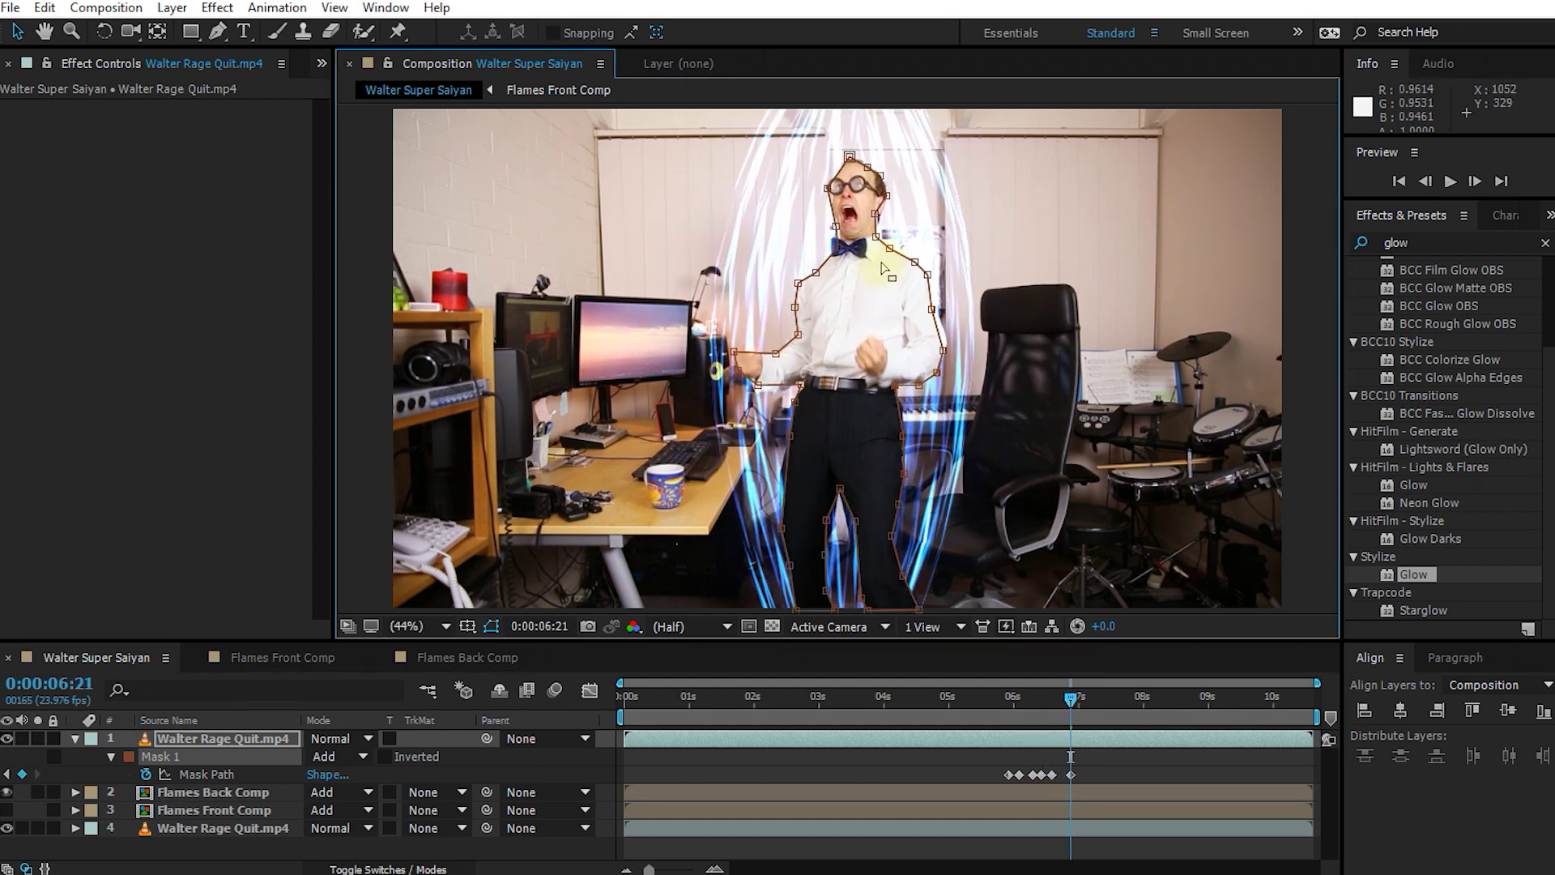
{"action": "left_click_drag", "start_coordinate": [1070, 697], "coordinate": [1093, 696]}
{"action": "left_click_drag", "start_coordinate": [899, 388], "coordinate": [897, 392]}
Step: Refit the mask to the man at 0:00:05:17 and on earlier frames, and scrub through the mask animation
{"action": "left_click_drag", "start_coordinate": [1095, 696], "coordinate": [994, 696]}
{"action": "left_click_drag", "start_coordinate": [852, 512], "coordinate": [842, 481]}
{"action": "key", "text": "Page_Up"}
{"action": "key", "text": "Page_Up"}
{"action": "key", "text": "Page_Up"}
{"action": "key", "text": "Page_Up"}
{"action": "key", "text": "Page_Up"}
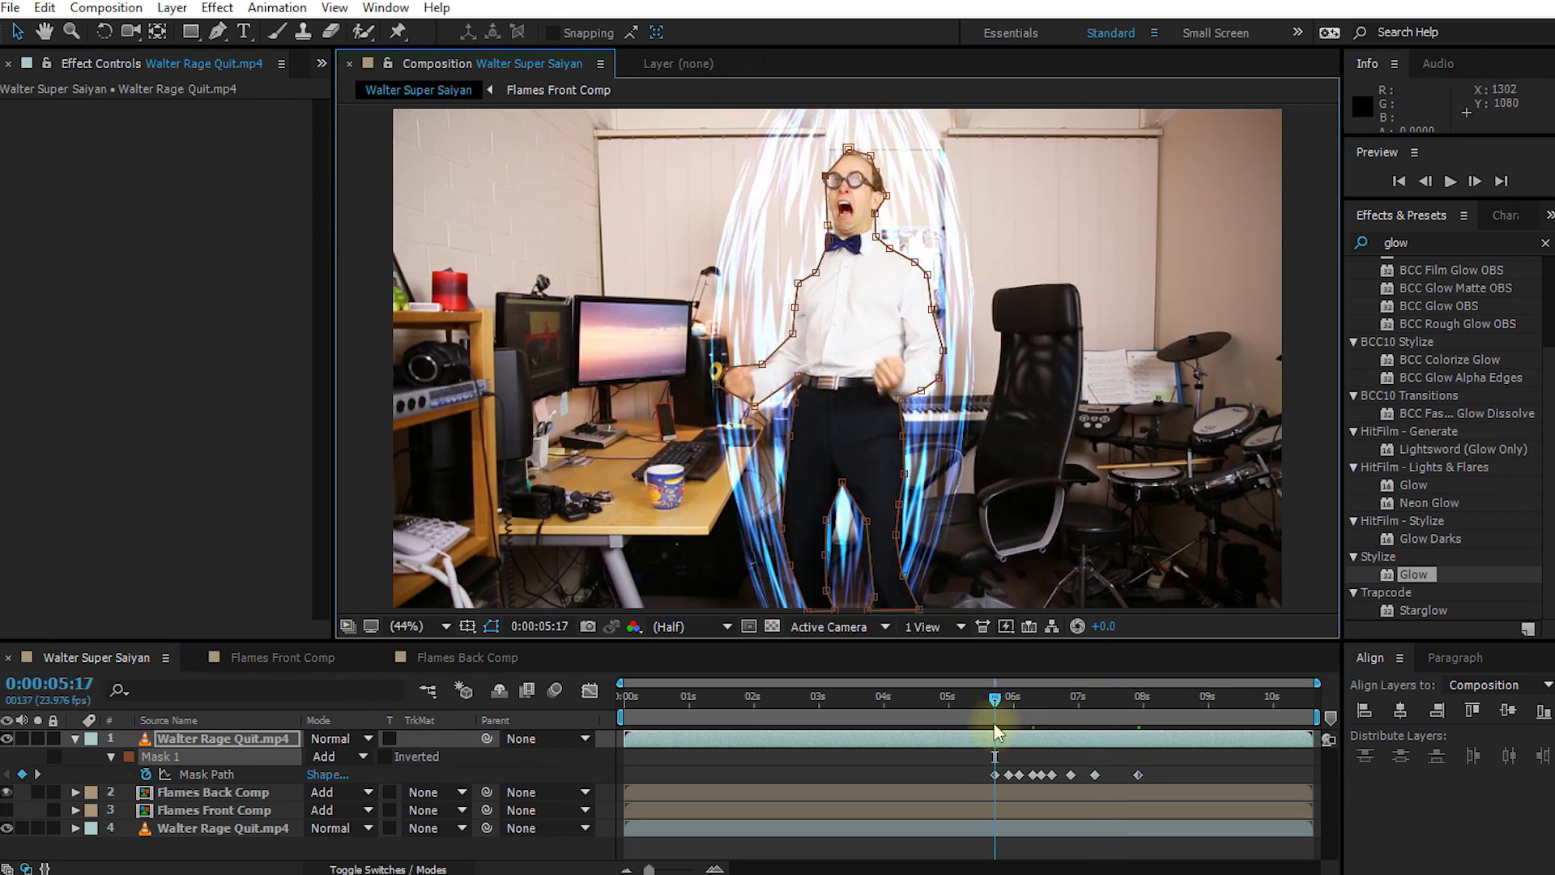
{"action": "left_click_drag", "start_coordinate": [762, 364], "coordinate": [746, 354]}
{"action": "left_click_drag", "start_coordinate": [980, 698], "coordinate": [1071, 745]}
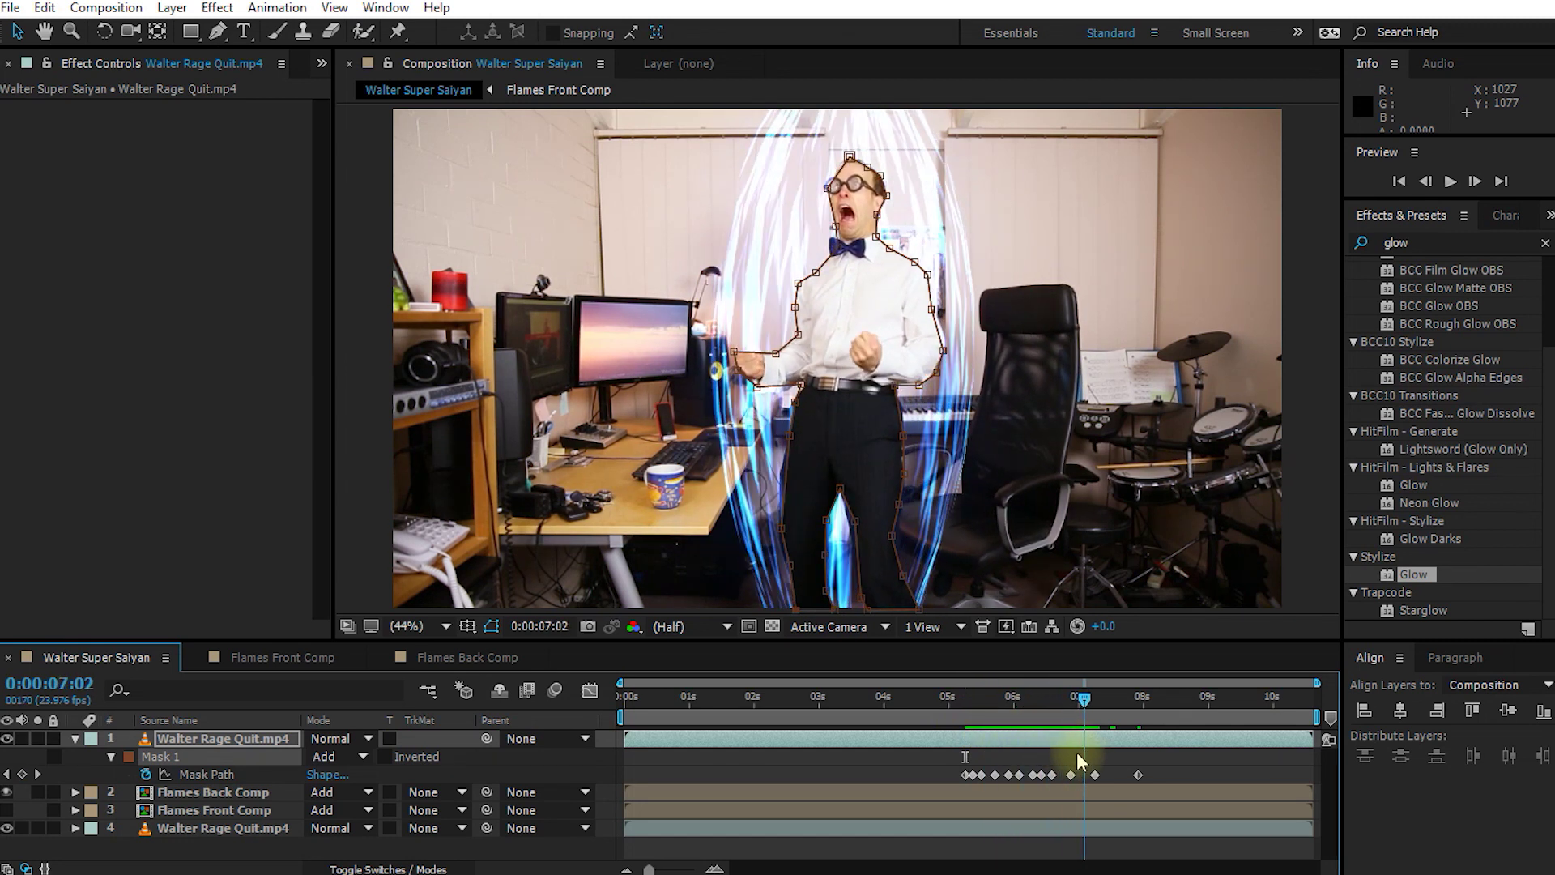
Step: Set the top footage layer's Mask Feather to 17 pixels and its Mask Expansion to -2 pixels
{"action": "left_click", "coordinate": [111, 757]}
{"action": "left_click", "coordinate": [111, 756]}
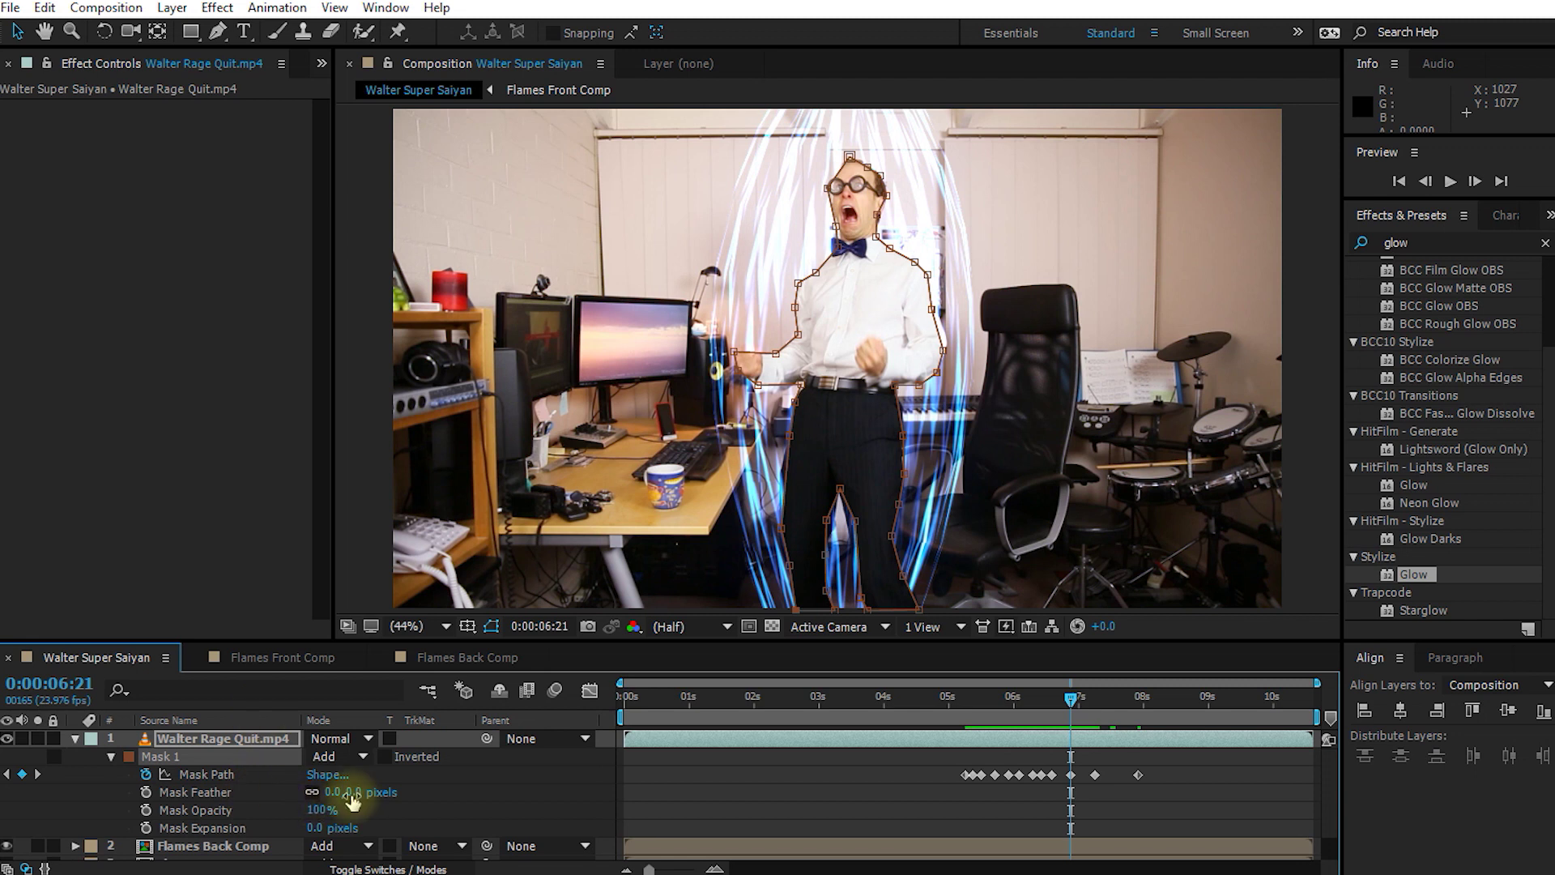
{"action": "left_click_drag", "start_coordinate": [344, 793], "coordinate": [362, 793]}
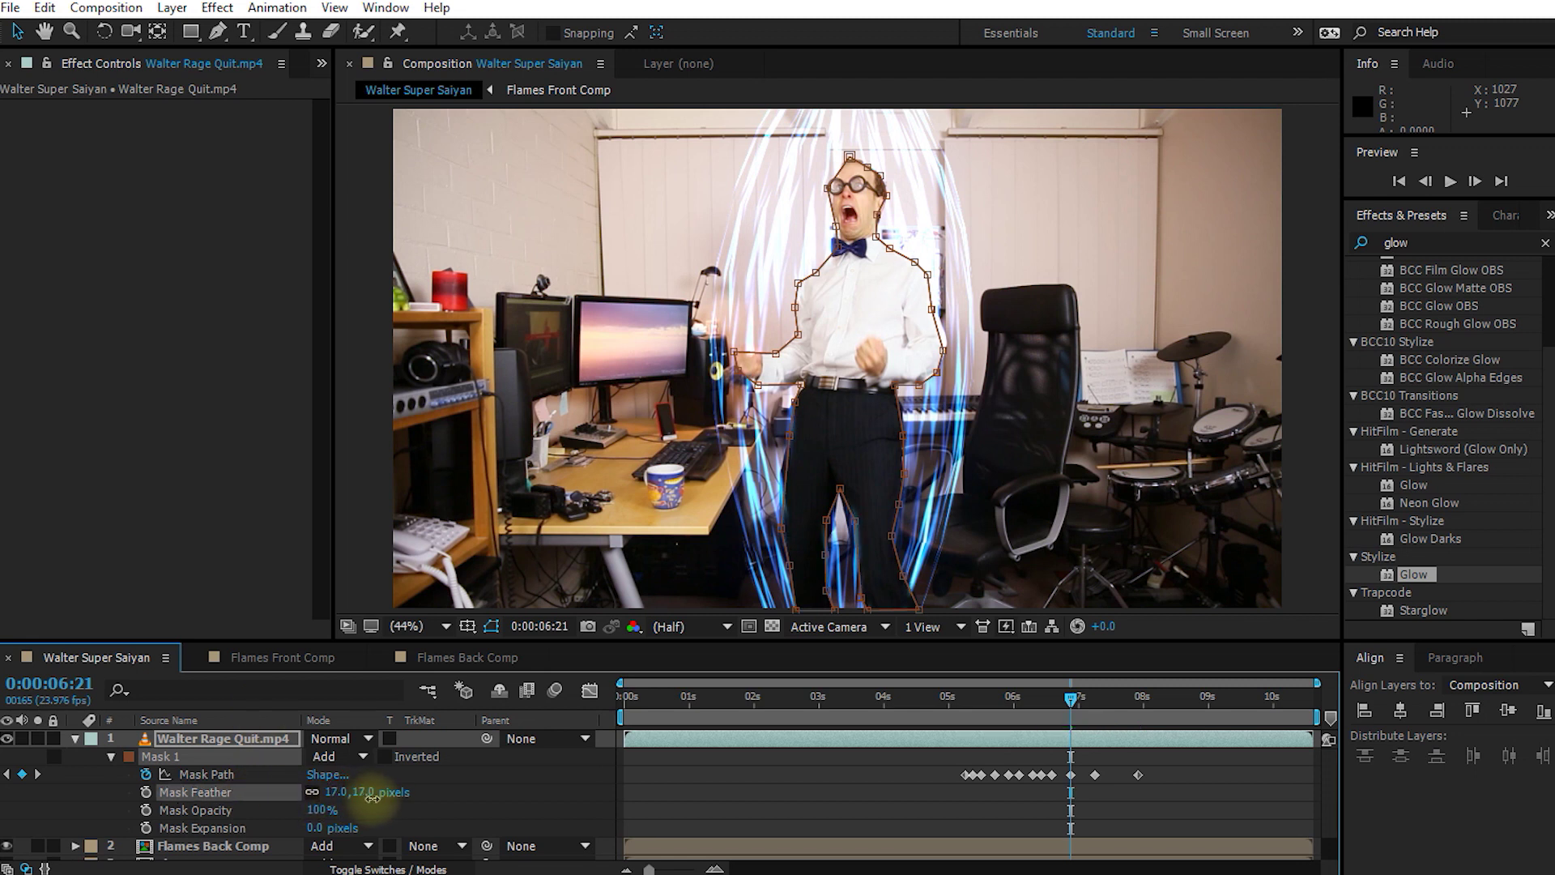
{"action": "left_click", "coordinate": [315, 827]}
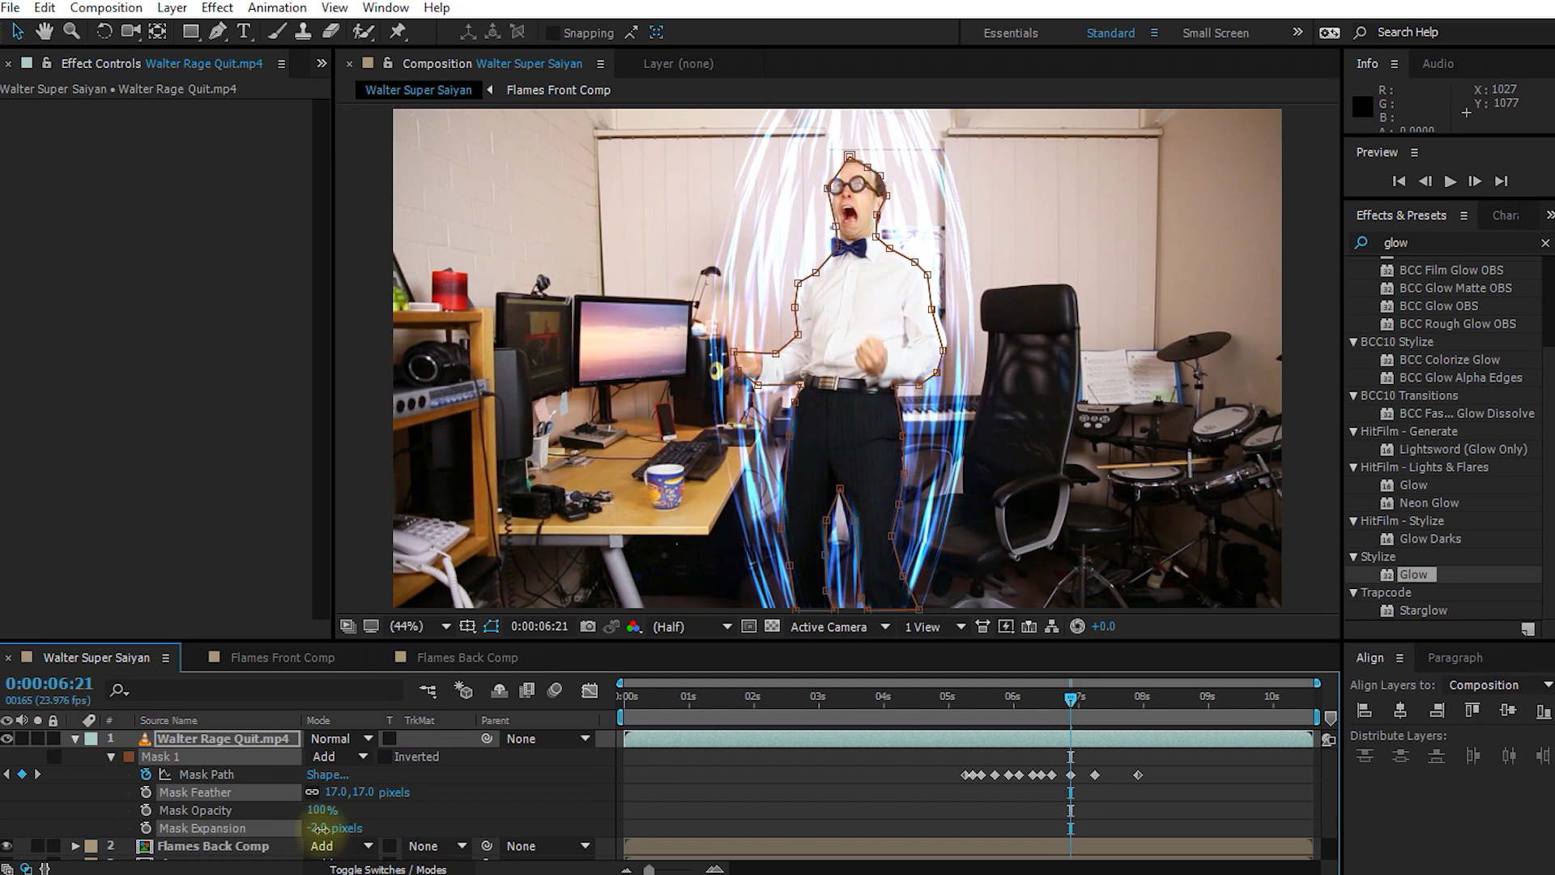
Step: Inspect the mask edges up close and preview the masked man in front of the blue flames from 0:00:04:11
{"action": "scroll", "coordinate": [862, 563], "scroll_direction": "up", "scroll_amount": 1}
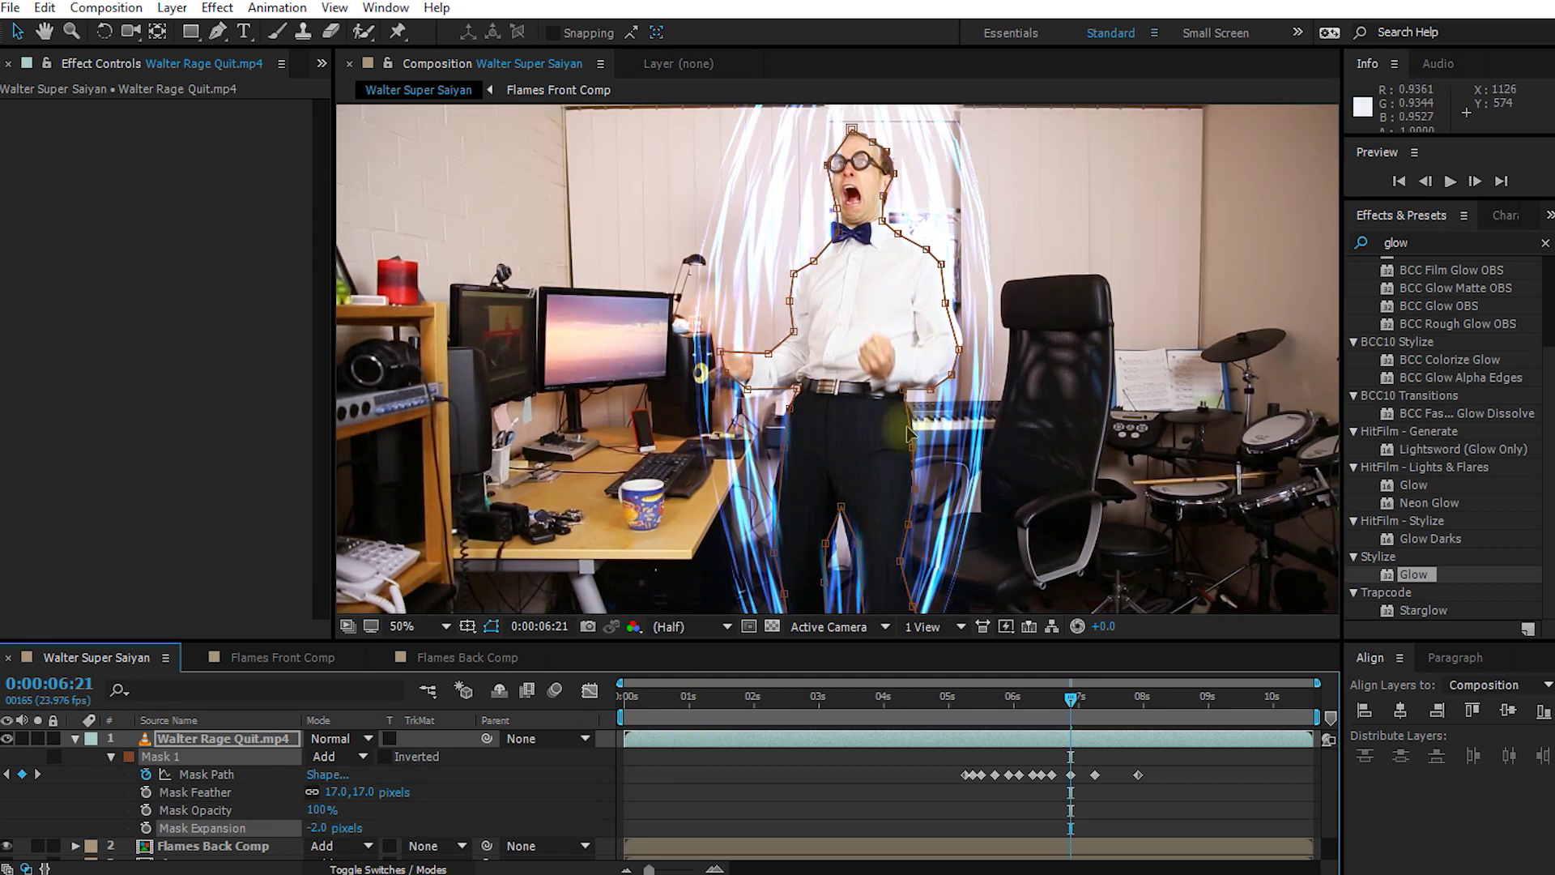
{"action": "key", "text": "space"}
{"action": "left_click_drag", "start_coordinate": [908, 433], "coordinate": [956, 385]}
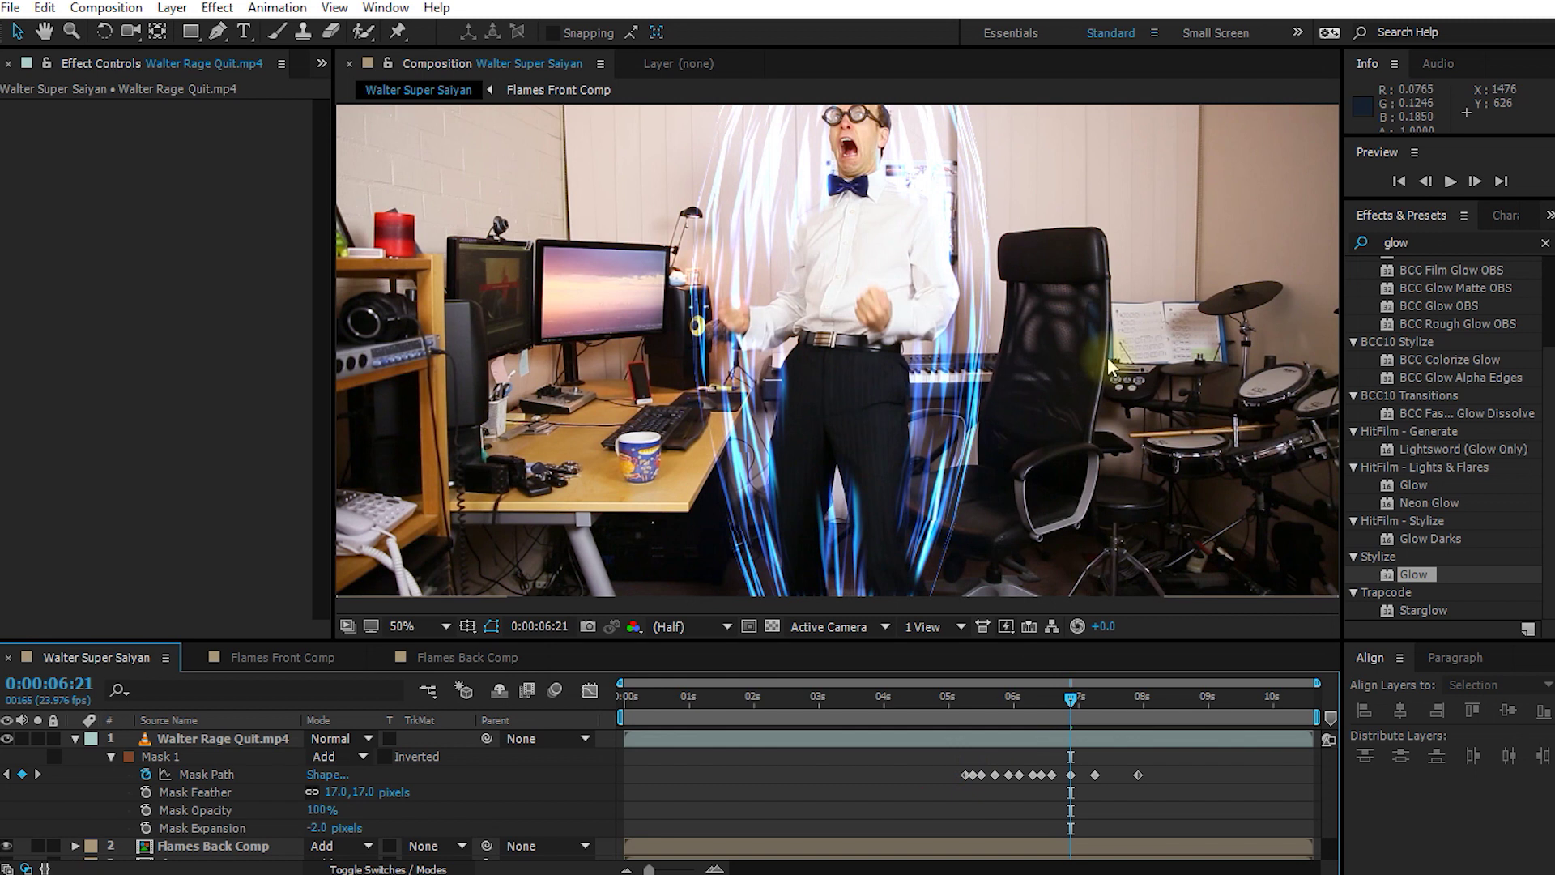
{"action": "left_click_drag", "start_coordinate": [1110, 364], "coordinate": [1114, 393]}
{"action": "left_click_drag", "start_coordinate": [1071, 698], "coordinate": [914, 704]}
{"action": "left_click", "coordinate": [1081, 762]}
{"action": "key", "text": "space"}
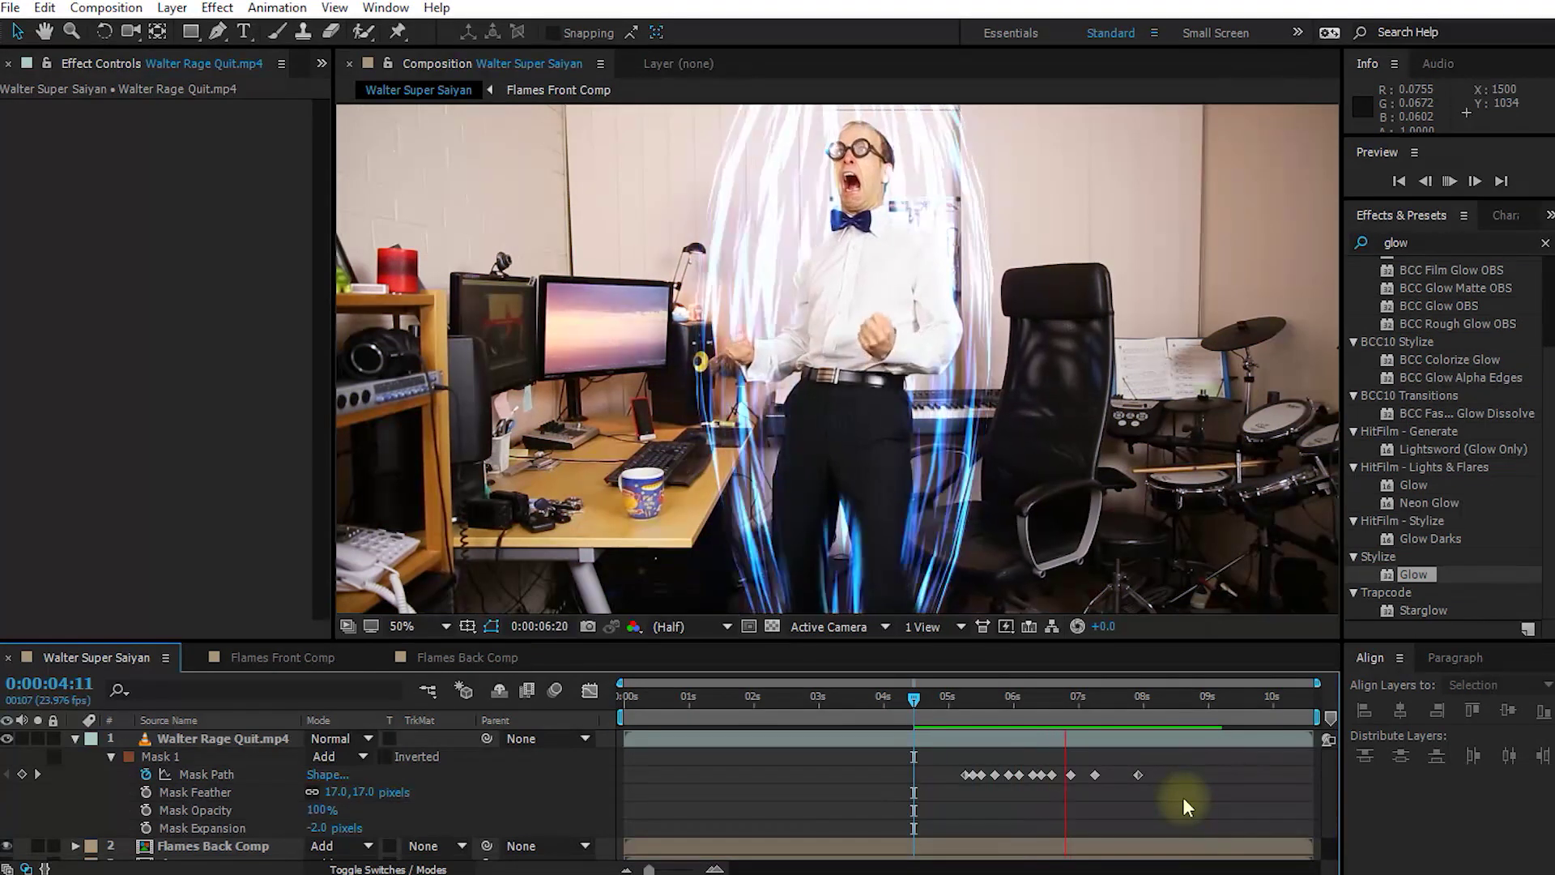
{"action": "key", "text": "space"}
Step: At 0:00:07:06, refine the Mask Path keyframe by adjusting the points around the man's head
{"action": "left_click_drag", "start_coordinate": [1089, 703], "coordinate": [1095, 703]}
{"action": "left_click", "coordinate": [1095, 775], "text": "shift"}
{"action": "left_click", "coordinate": [774, 416]}
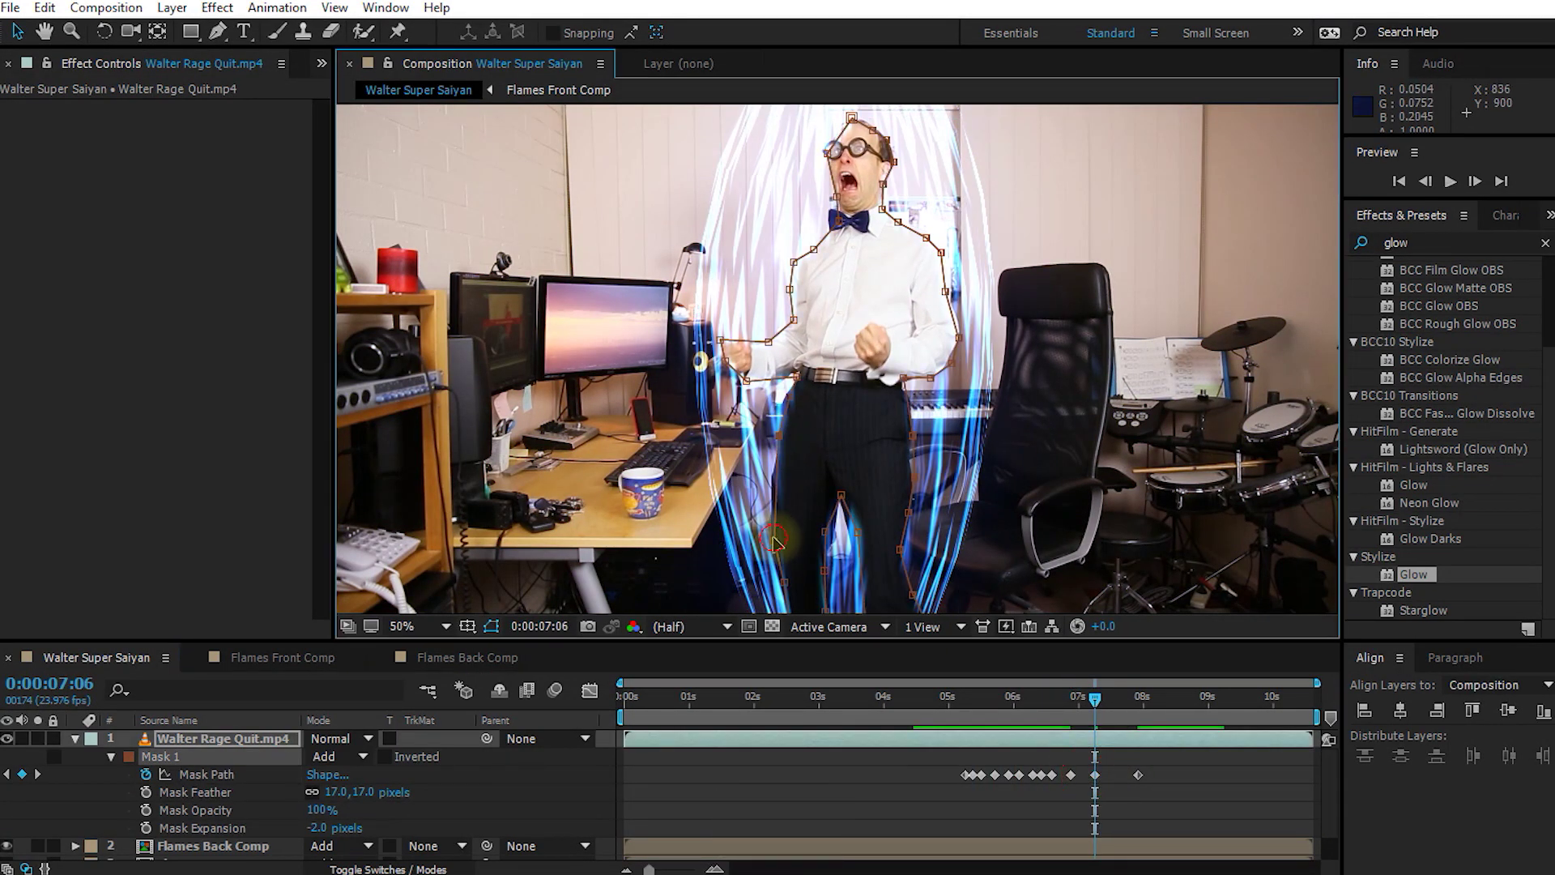
{"action": "left_click_drag", "start_coordinate": [836, 219], "coordinate": [826, 229]}
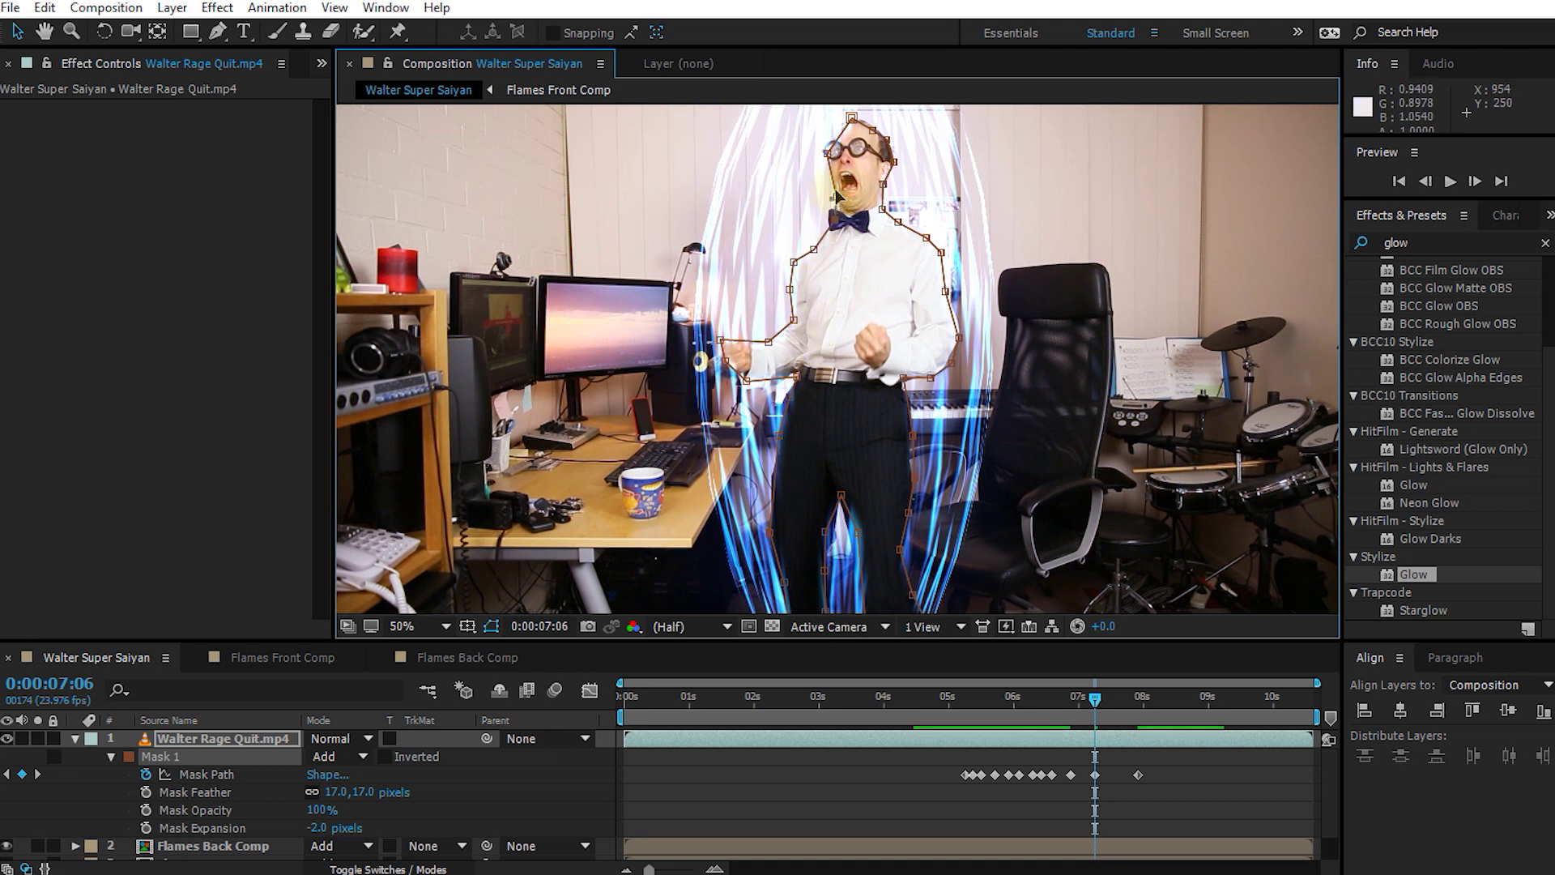
{"action": "left_click_drag", "start_coordinate": [828, 150], "coordinate": [823, 141]}
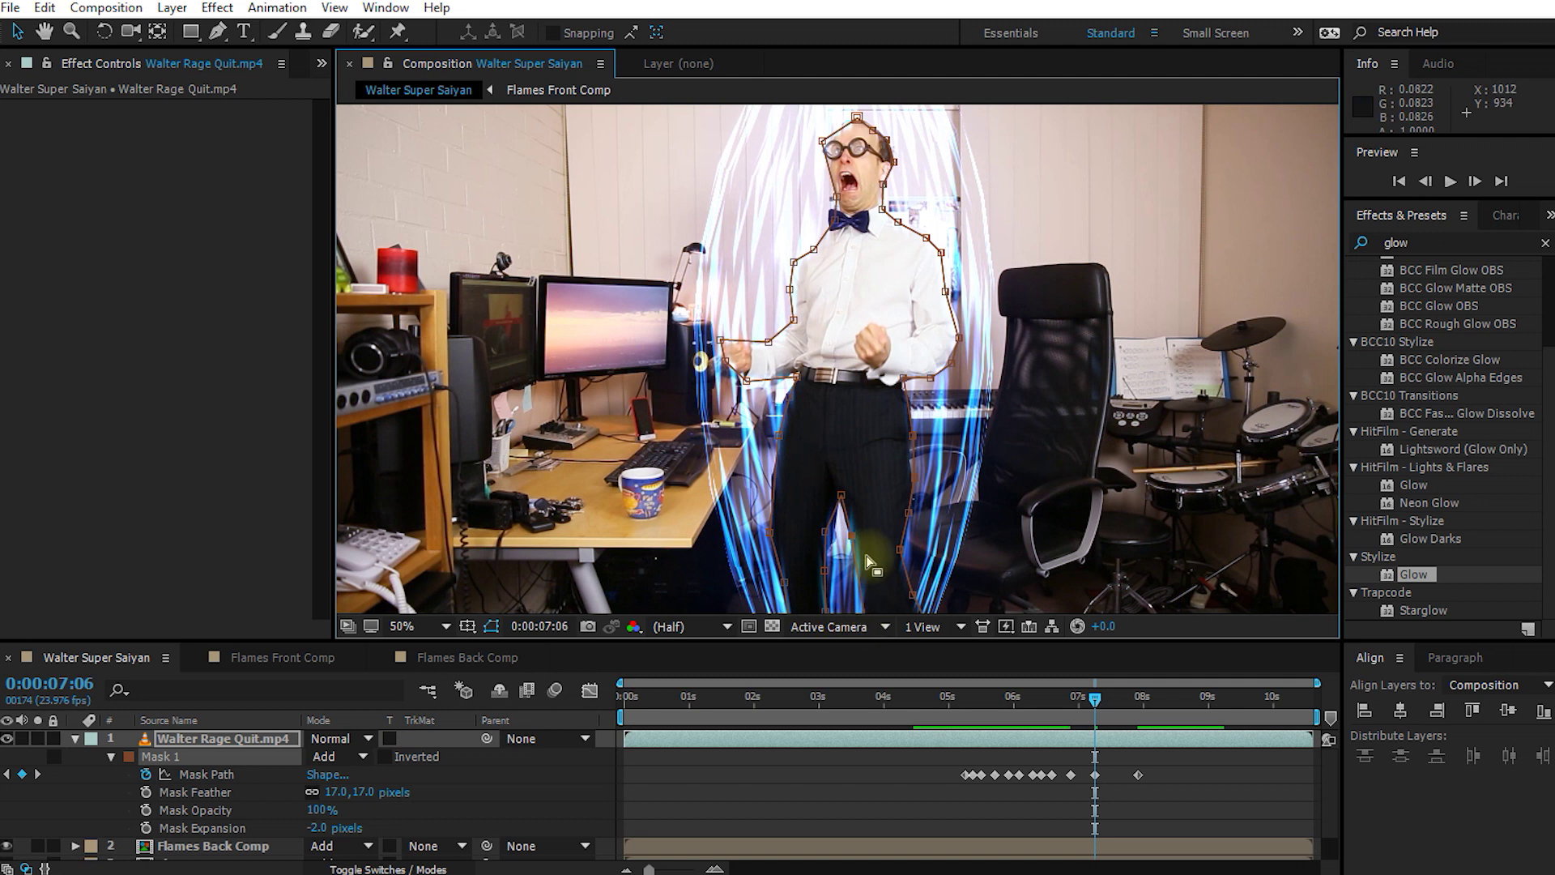
Step: Fit the whole composition in view, collapse the masked footage layer, and show Flames Front Comp again
{"action": "key", "text": "alt+slash"}
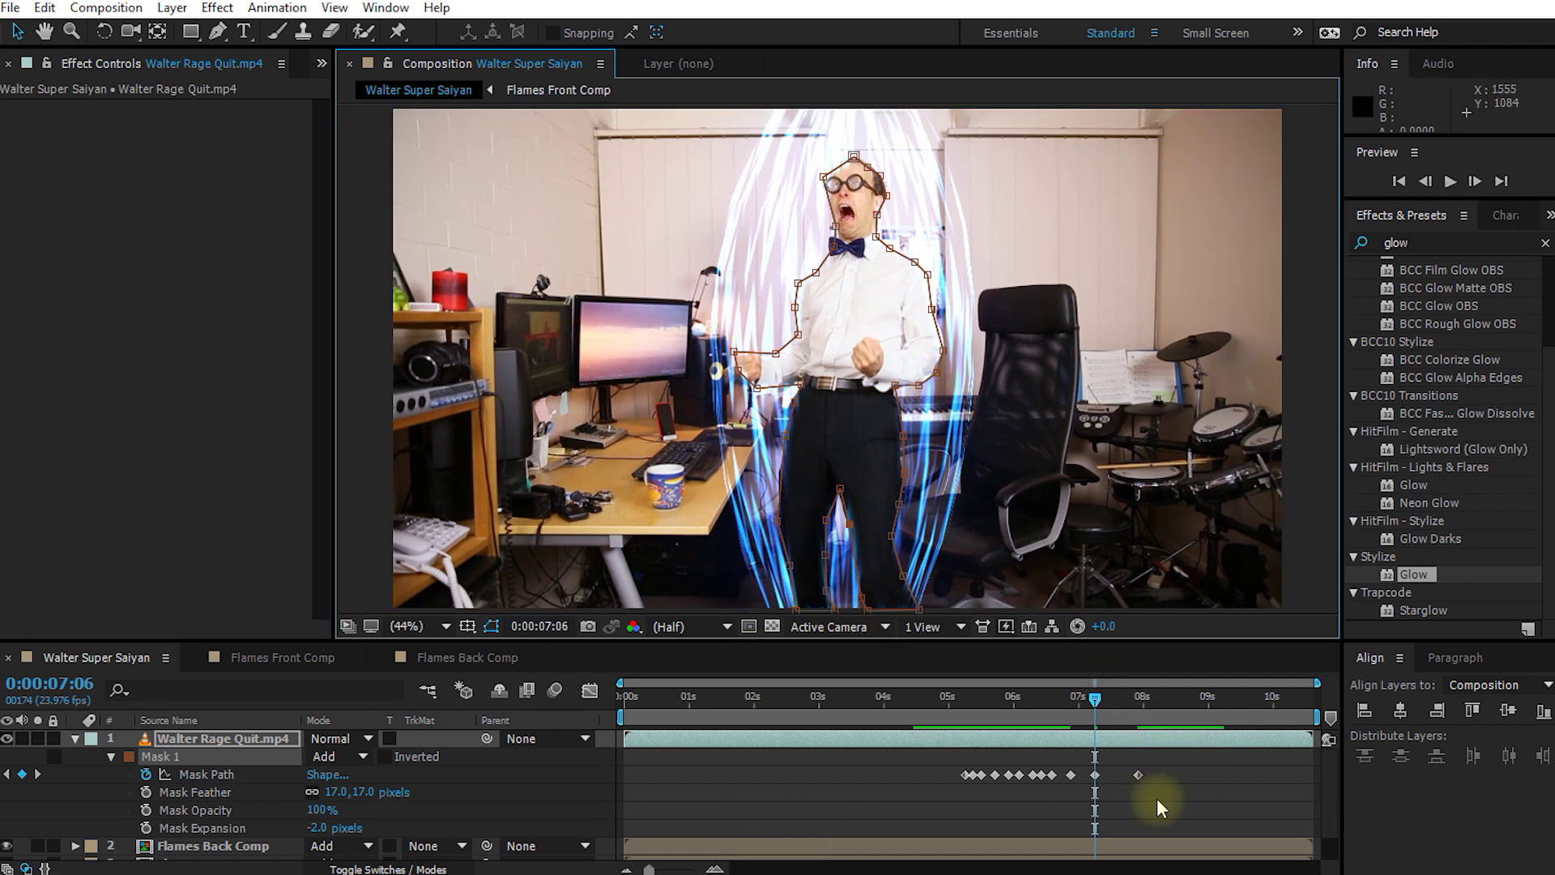
{"action": "left_click", "coordinate": [1178, 799]}
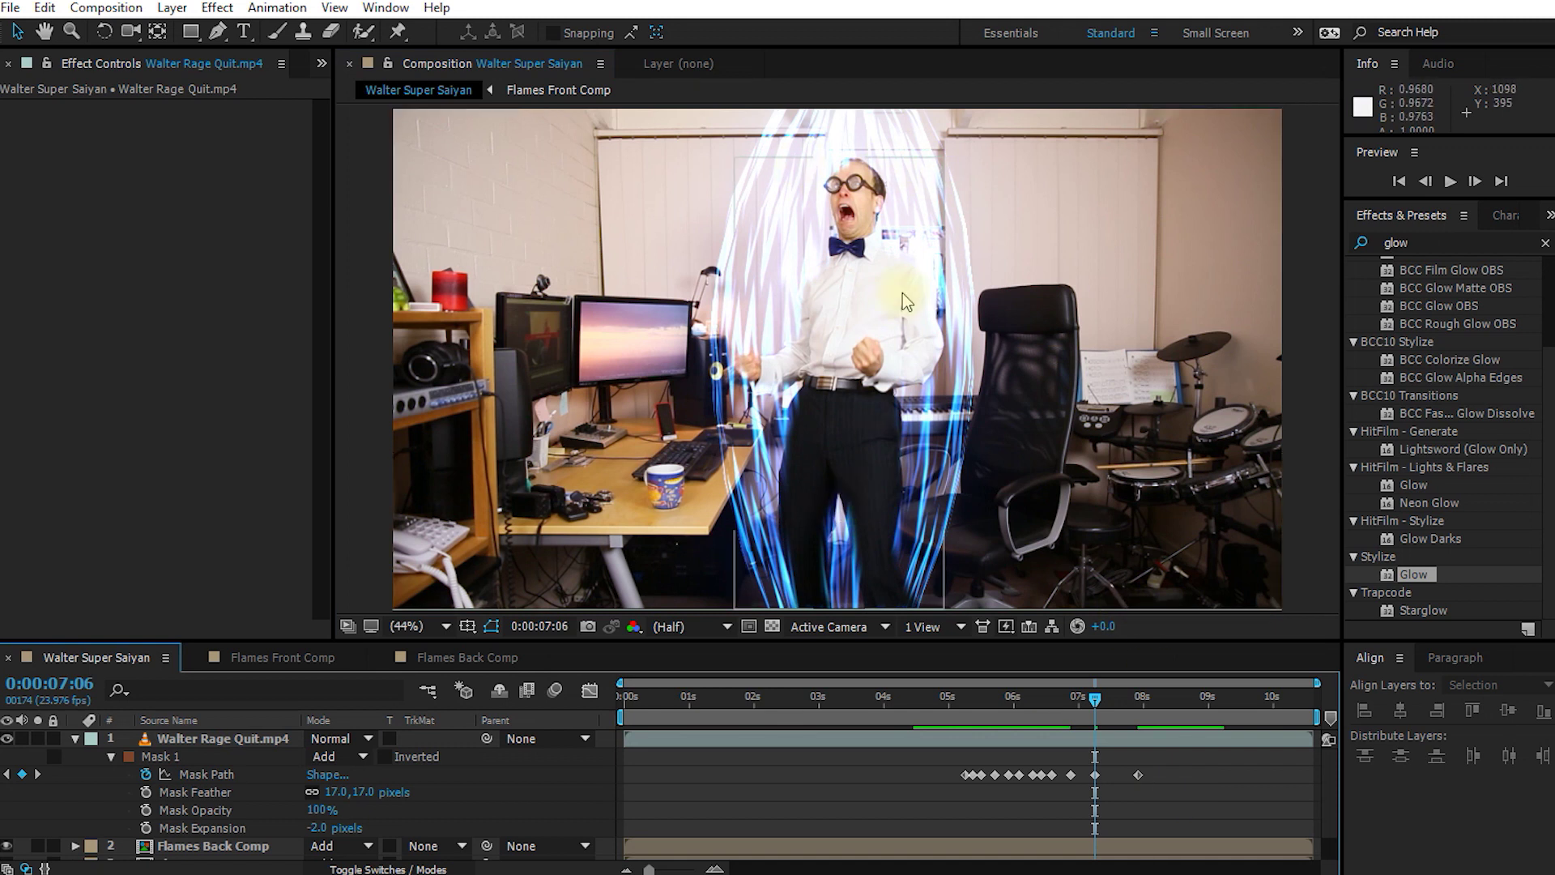
{"action": "left_click", "coordinate": [74, 739]}
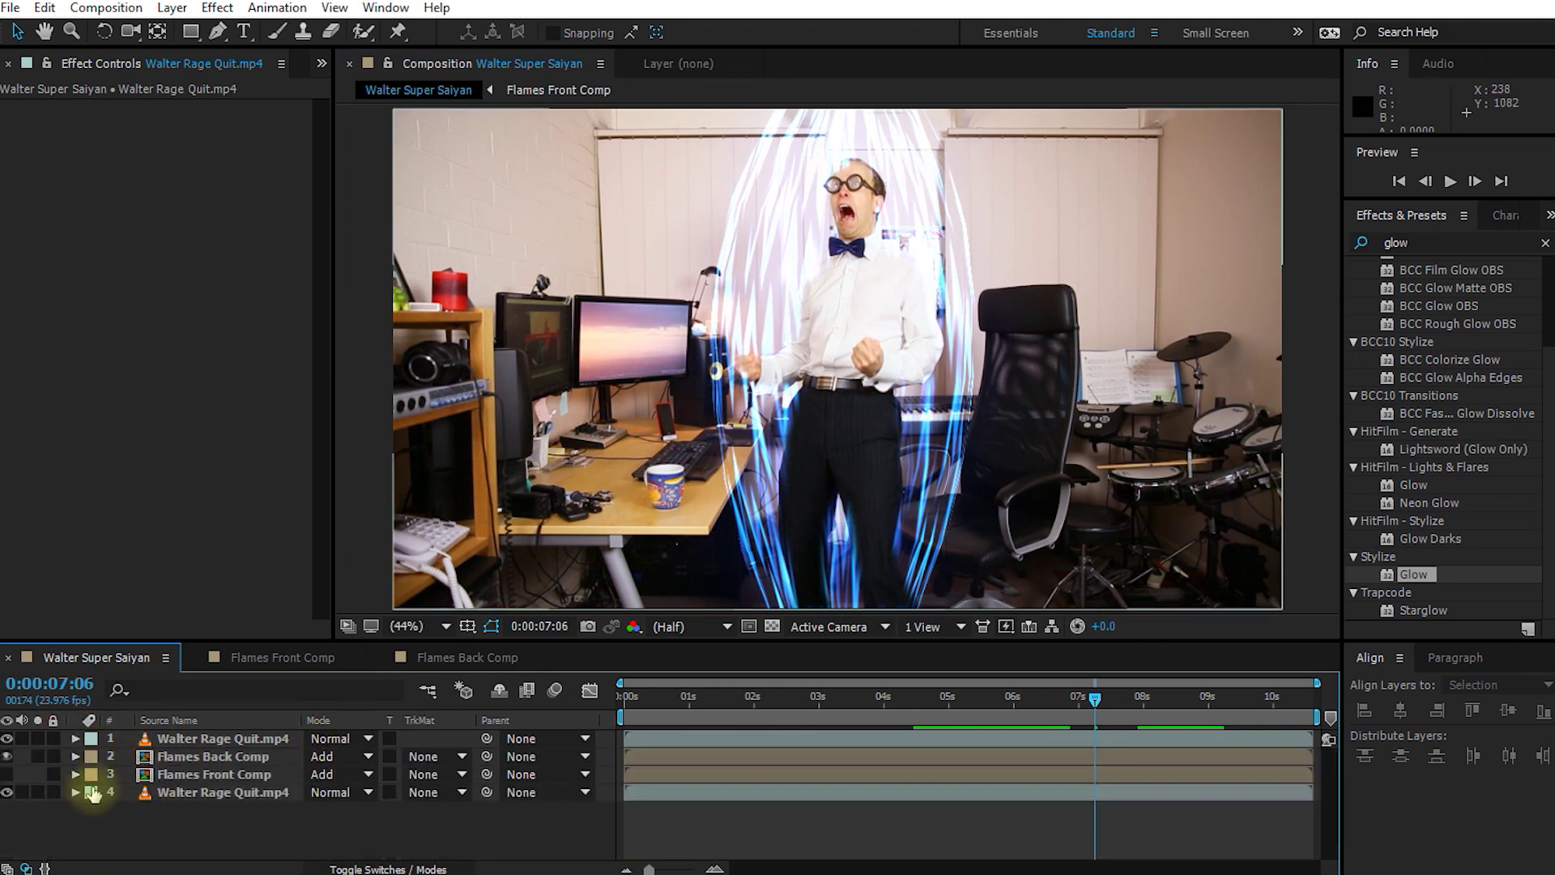
{"action": "left_click", "coordinate": [7, 774]}
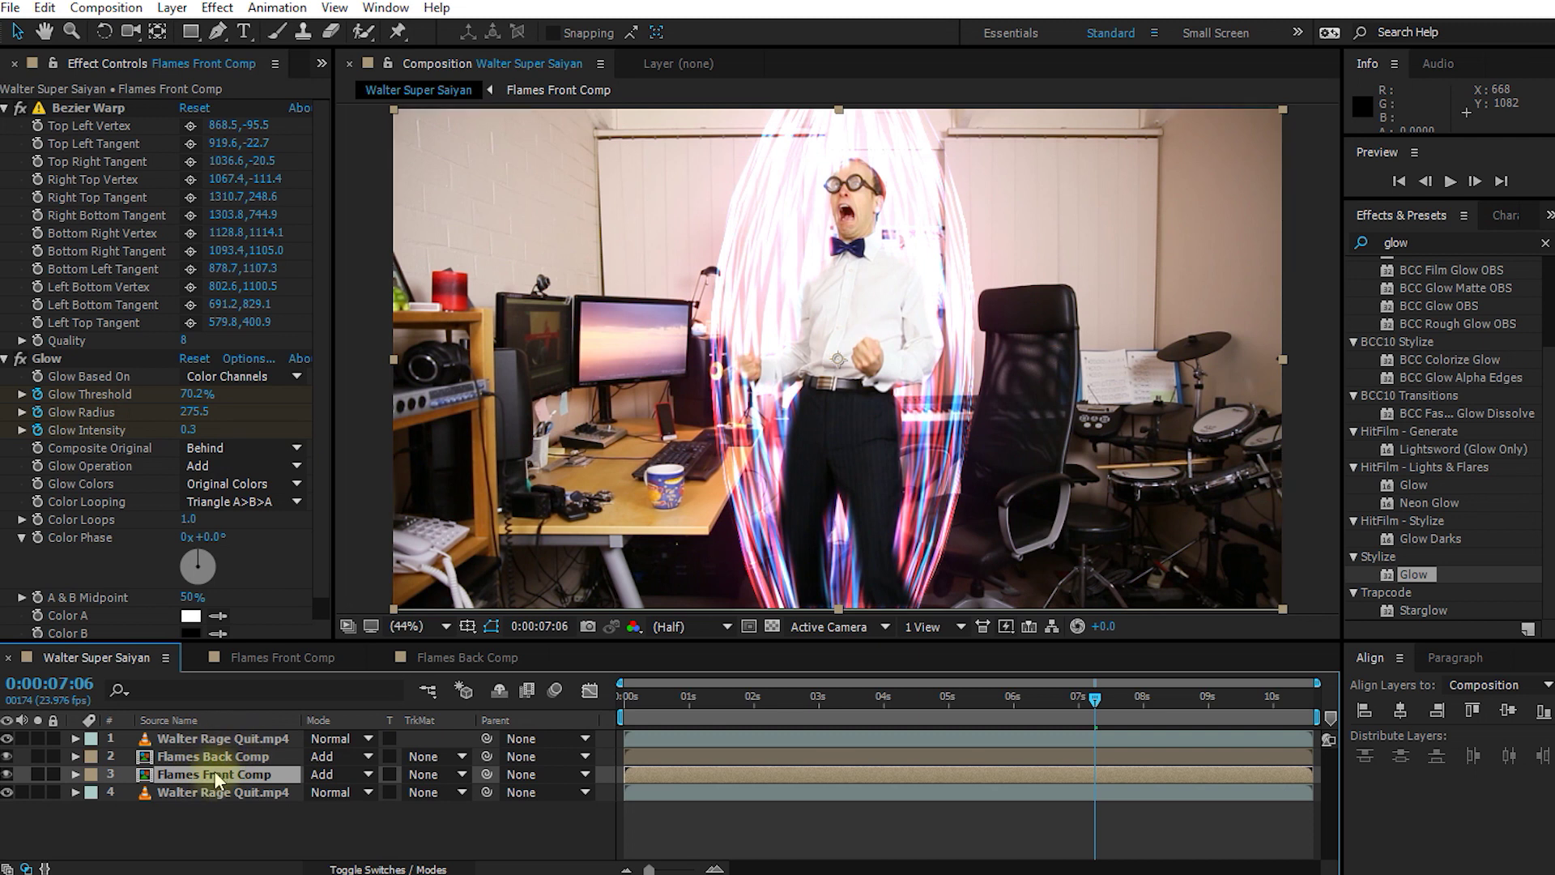
{"action": "mouse_move", "coordinate": [187, 776]}
{"action": "left_mouse_down"}
{"action": "mouse_move", "coordinate": [194, 747]}
{"action": "mouse_move", "coordinate": [171, 731]}
{"action": "mouse_move", "coordinate": [166, 779]}
{"action": "mouse_move", "coordinate": [186, 765]}
{"action": "left_mouse_up"}
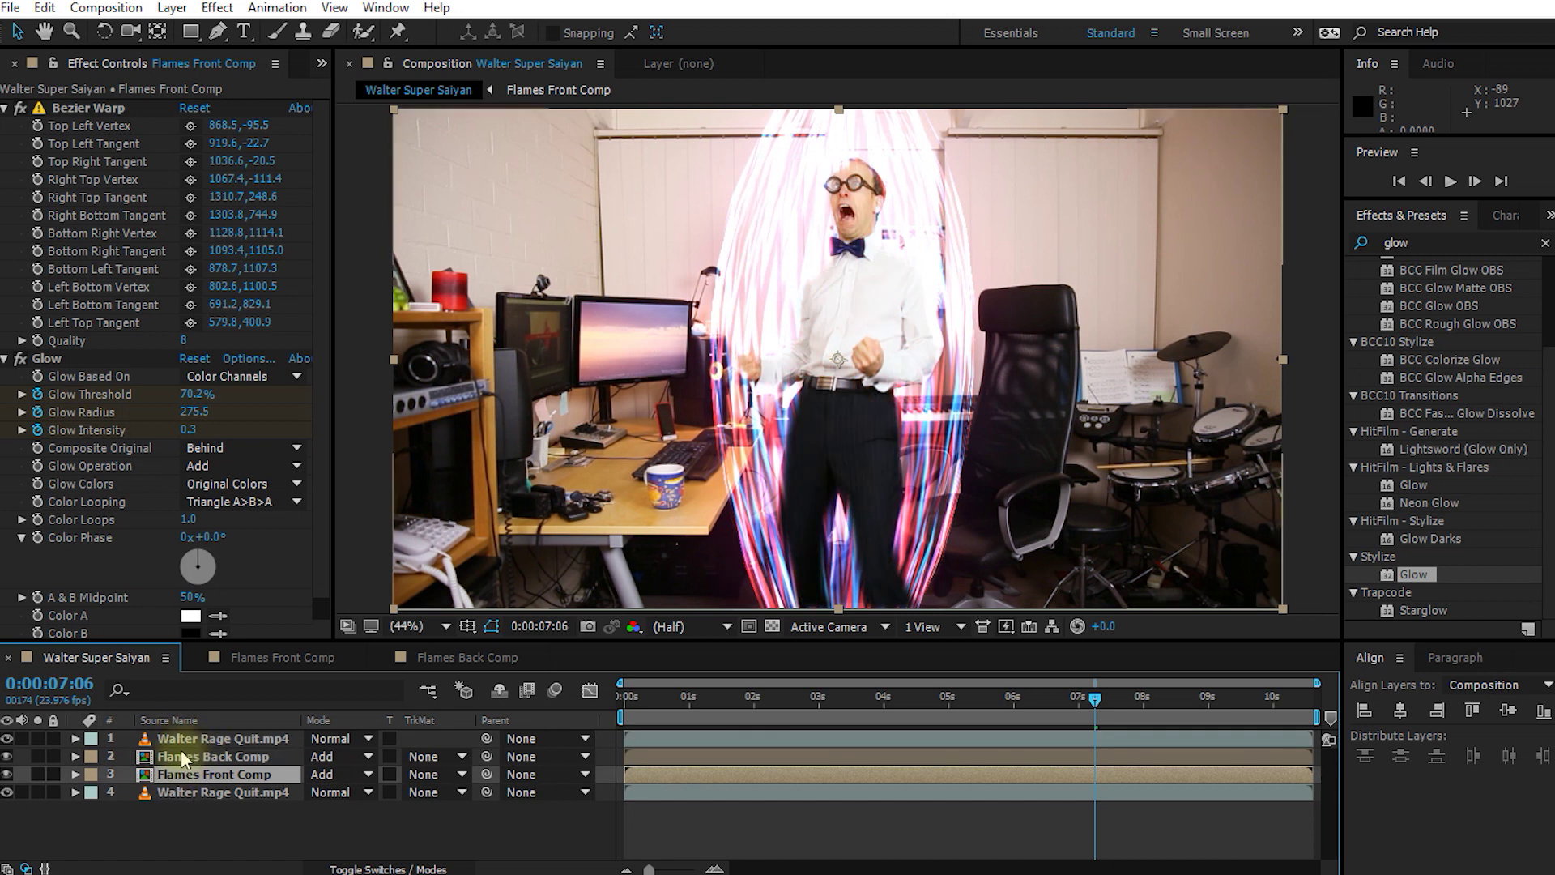
Step: Set the track matte of Flames Back Comp to Alpha Inverted Matte "Walter Rage Quit.mp4"
{"action": "left_click", "coordinate": [178, 756]}
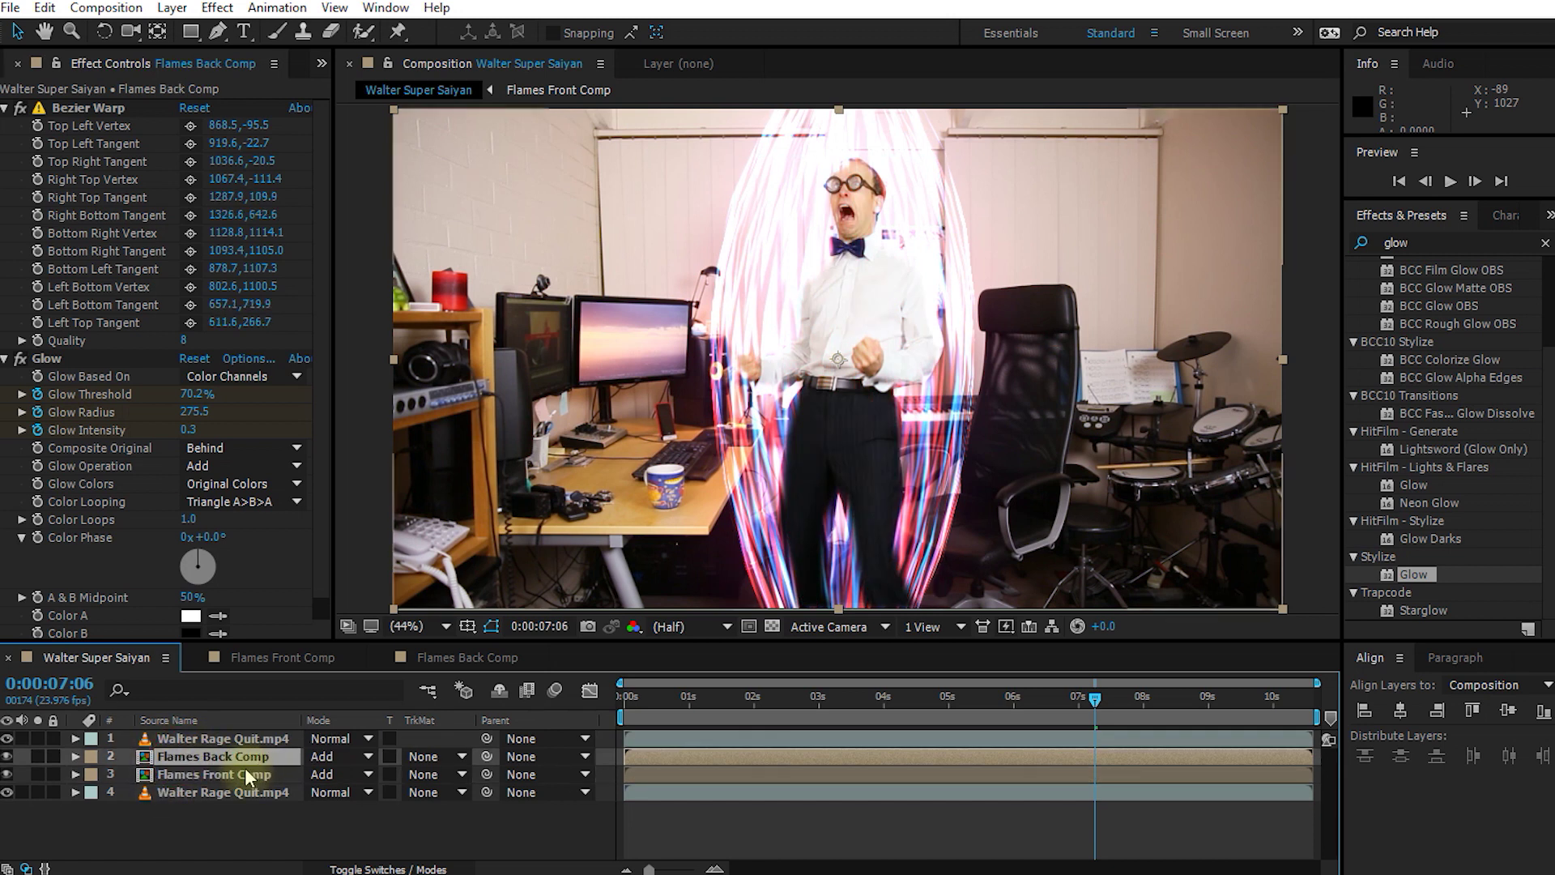
{"action": "left_click", "coordinate": [427, 757]}
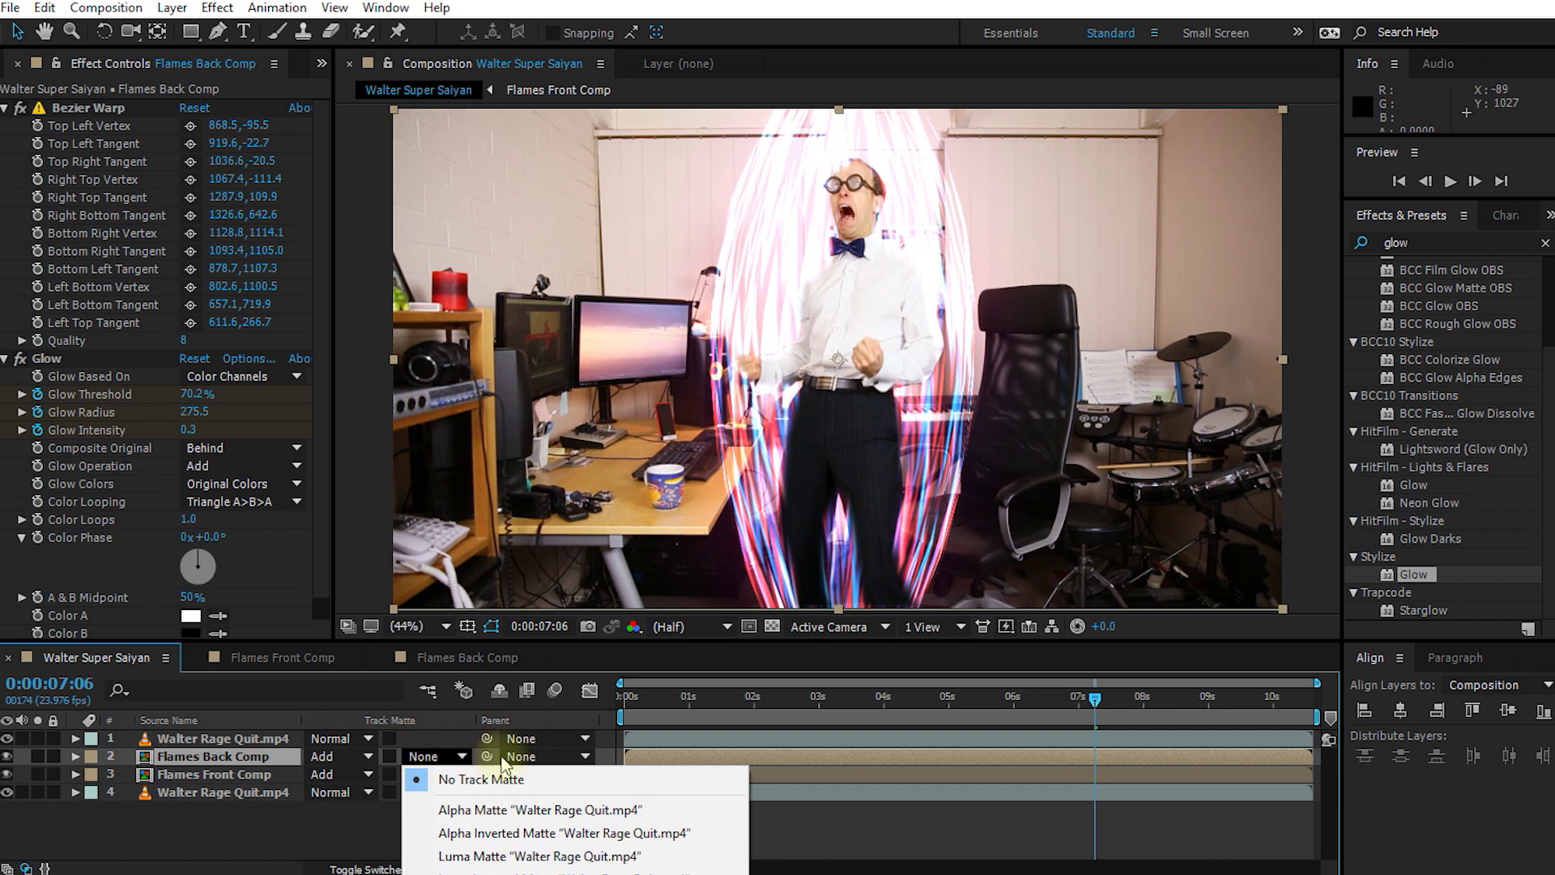
{"action": "left_click", "coordinate": [469, 828]}
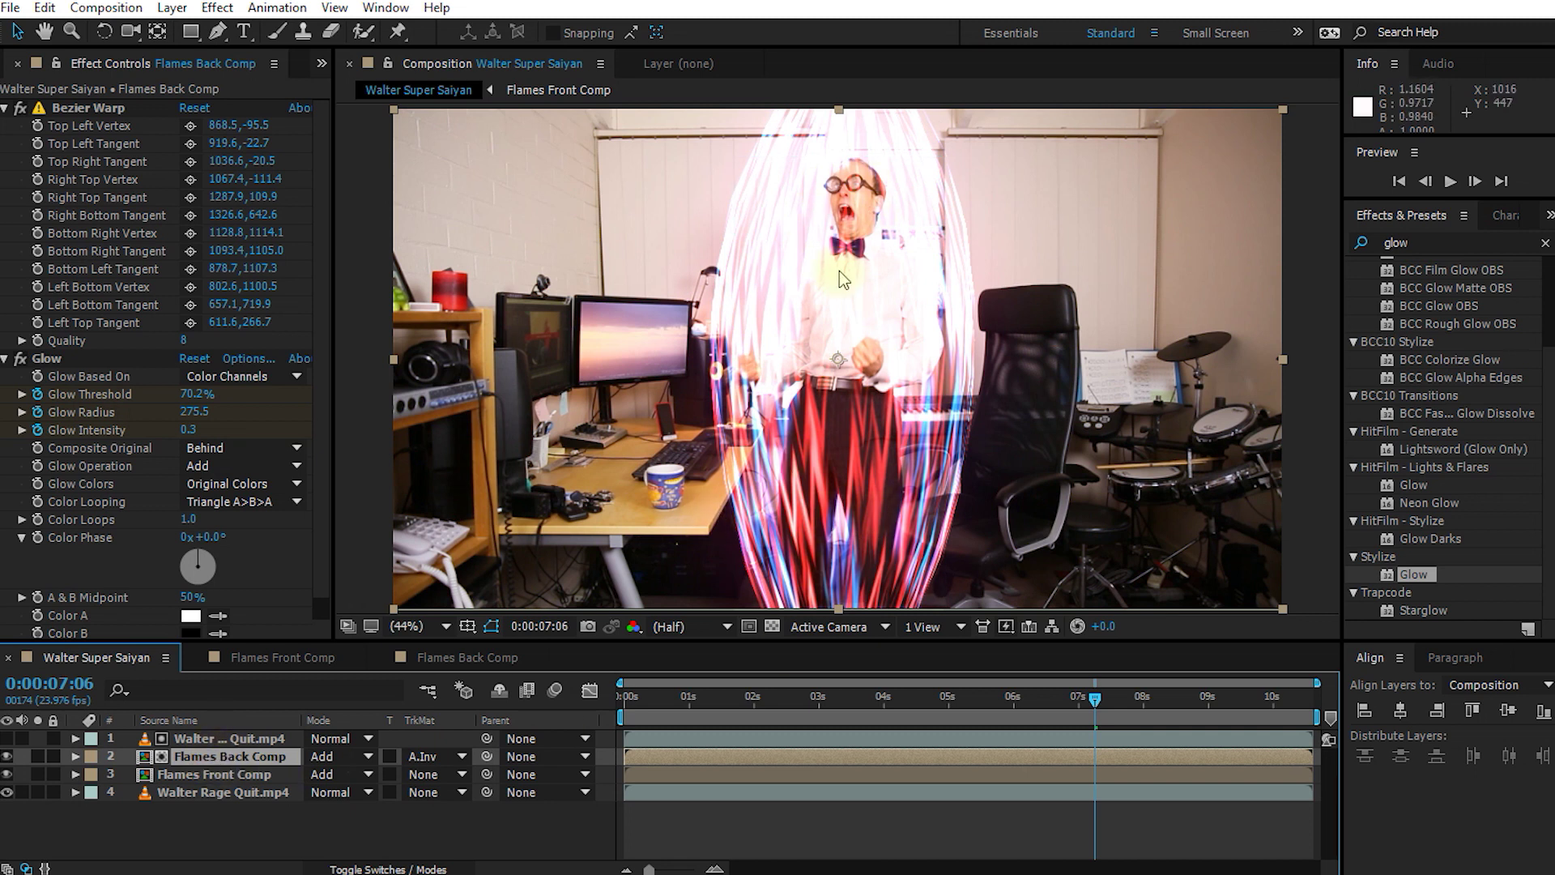
Step: Preview the combined front and matted back flames from 0:00:04:12
{"action": "left_click_drag", "start_coordinate": [1087, 706], "coordinate": [915, 705]}
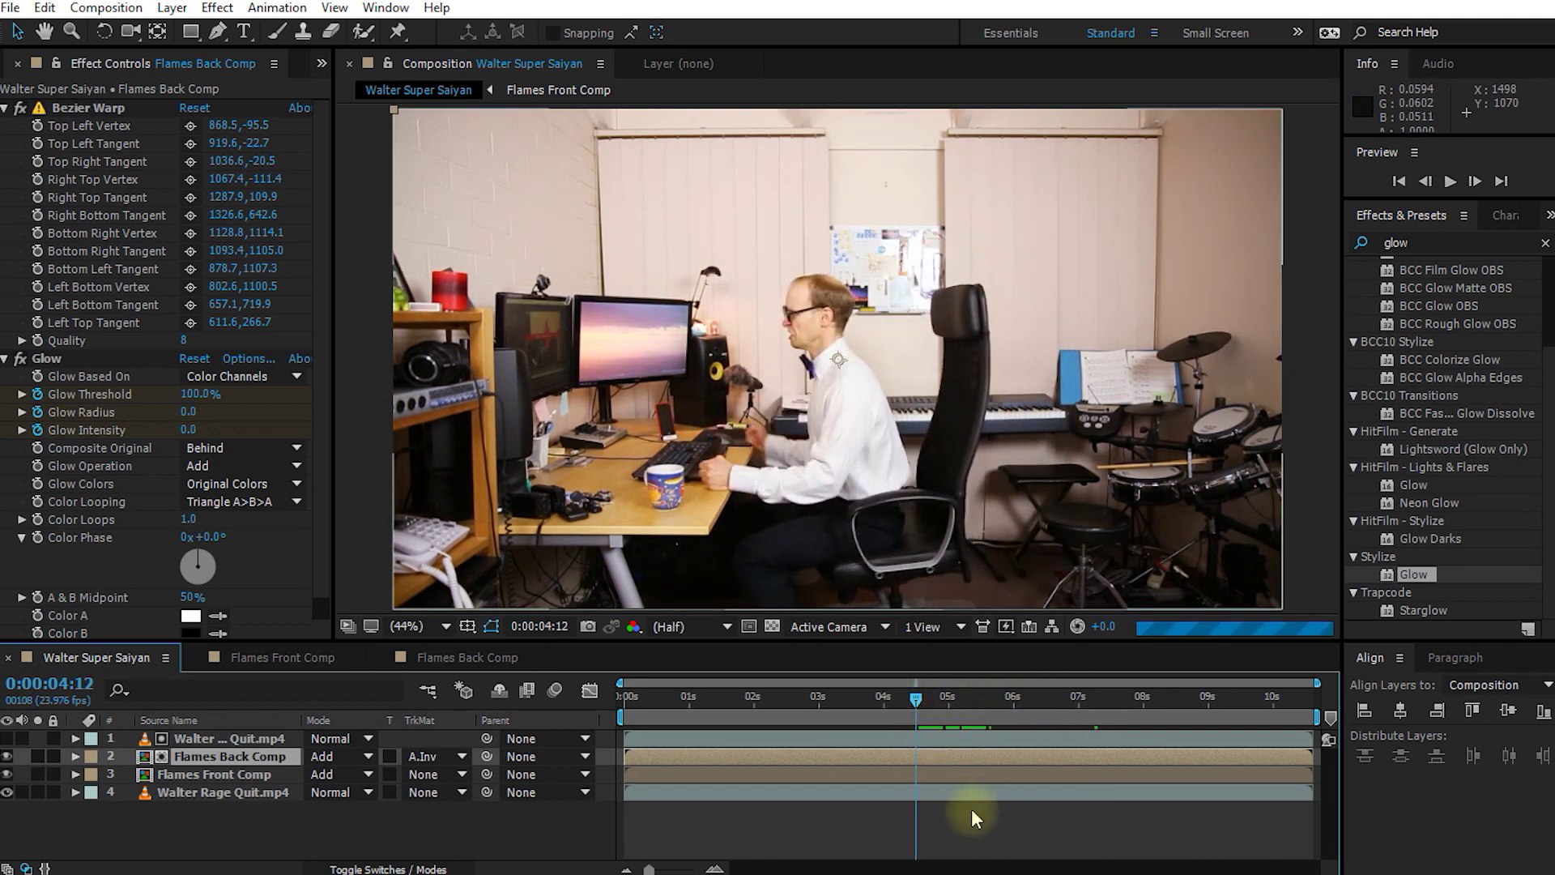
{"action": "key", "text": "space"}
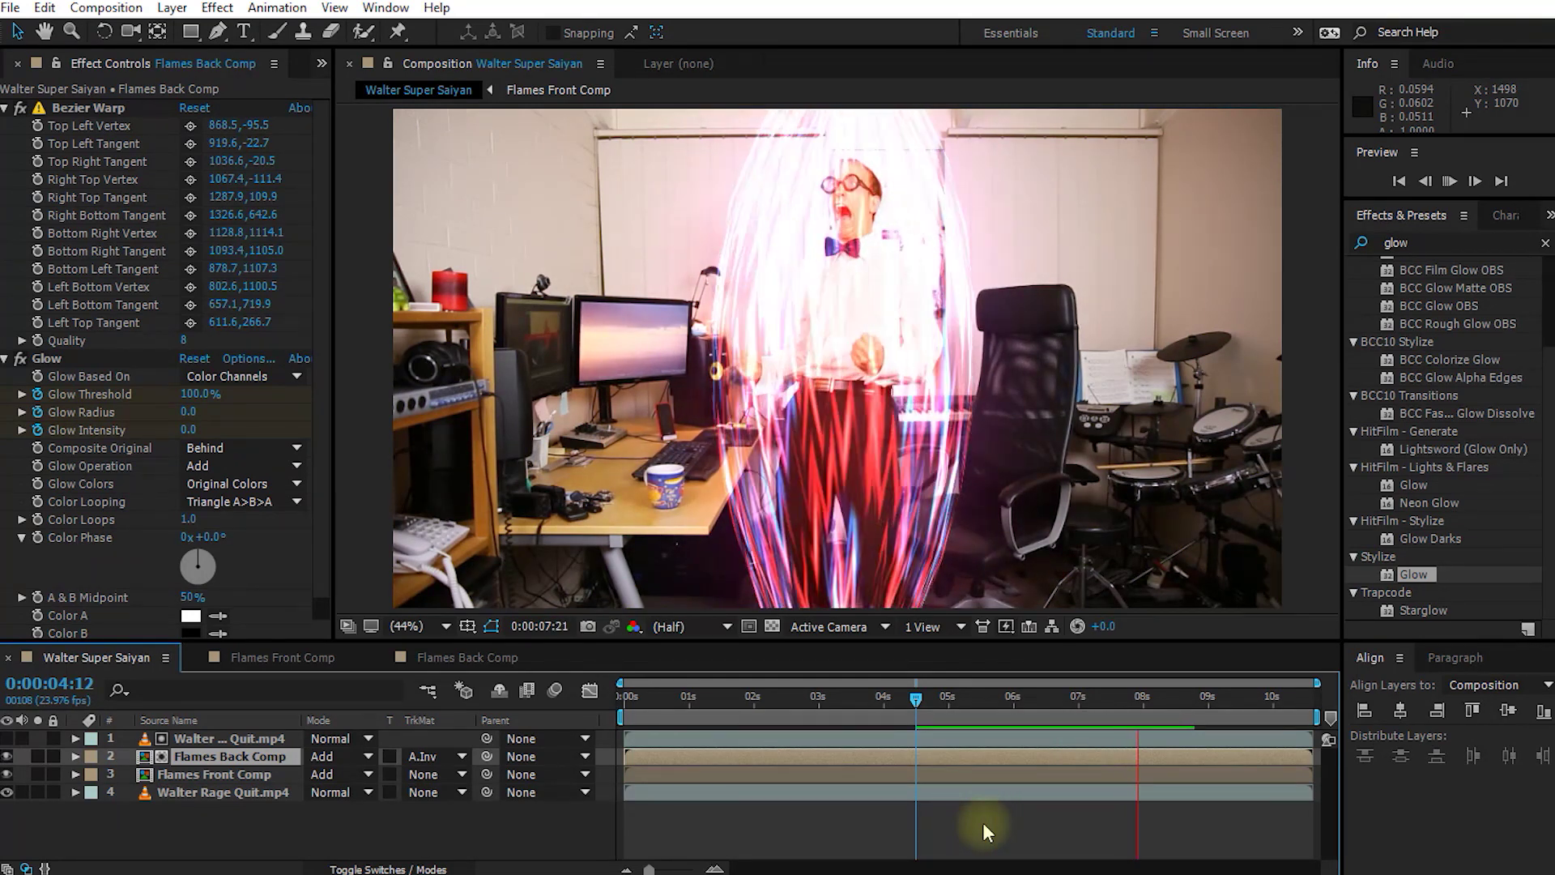
{"action": "key", "text": "space"}
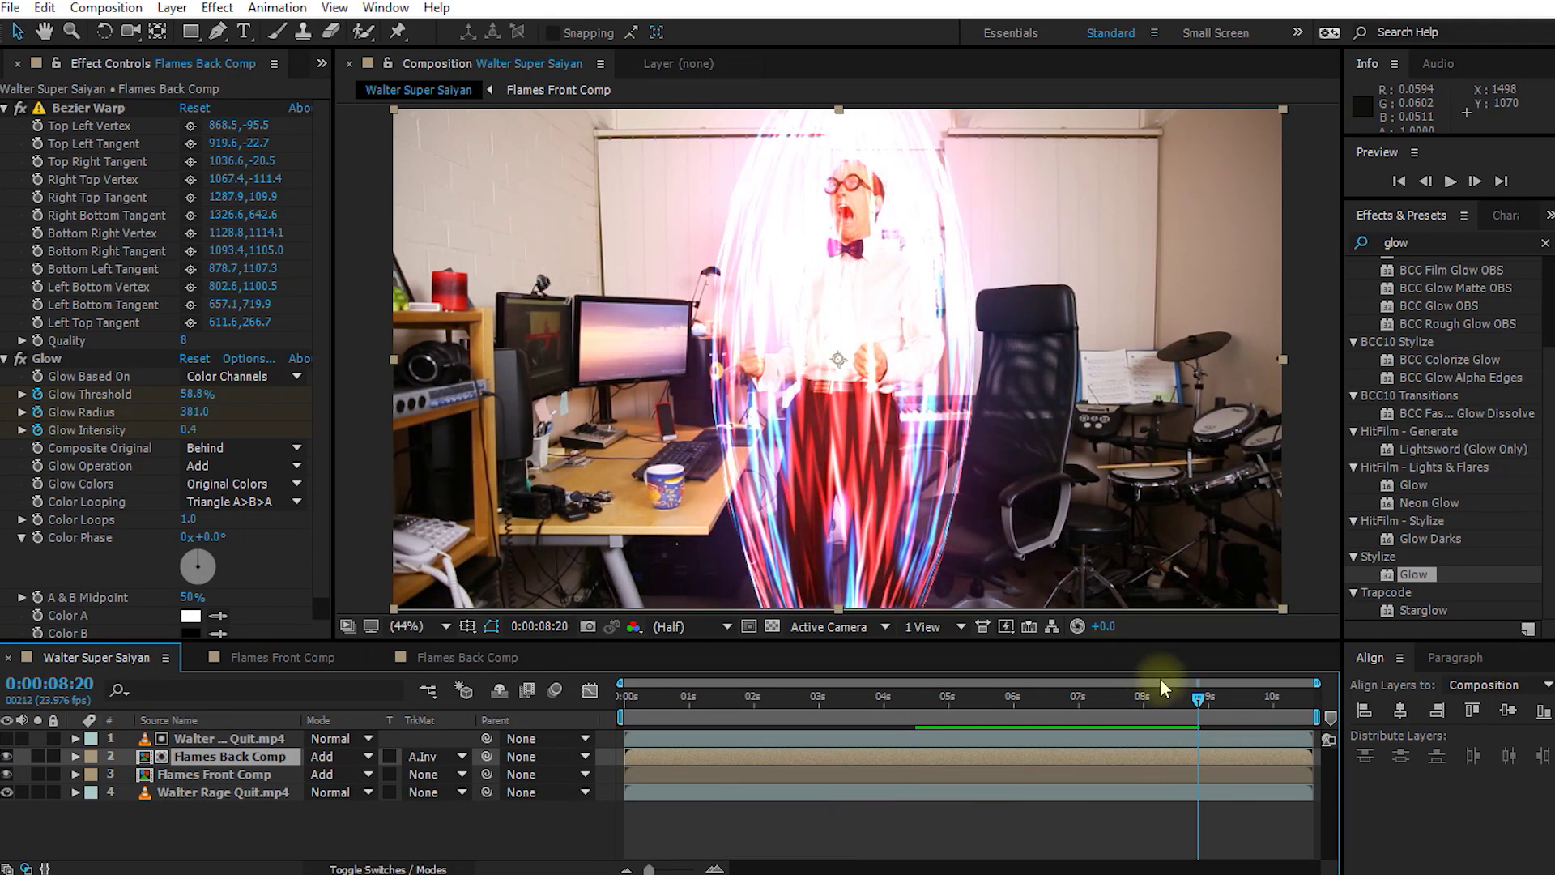
Step: At 0:00:07:06, create a black 1920 x 1080 solid named "Lightning" and place it above all other layers
{"action": "left_click_drag", "start_coordinate": [1163, 706], "coordinate": [1096, 751]}
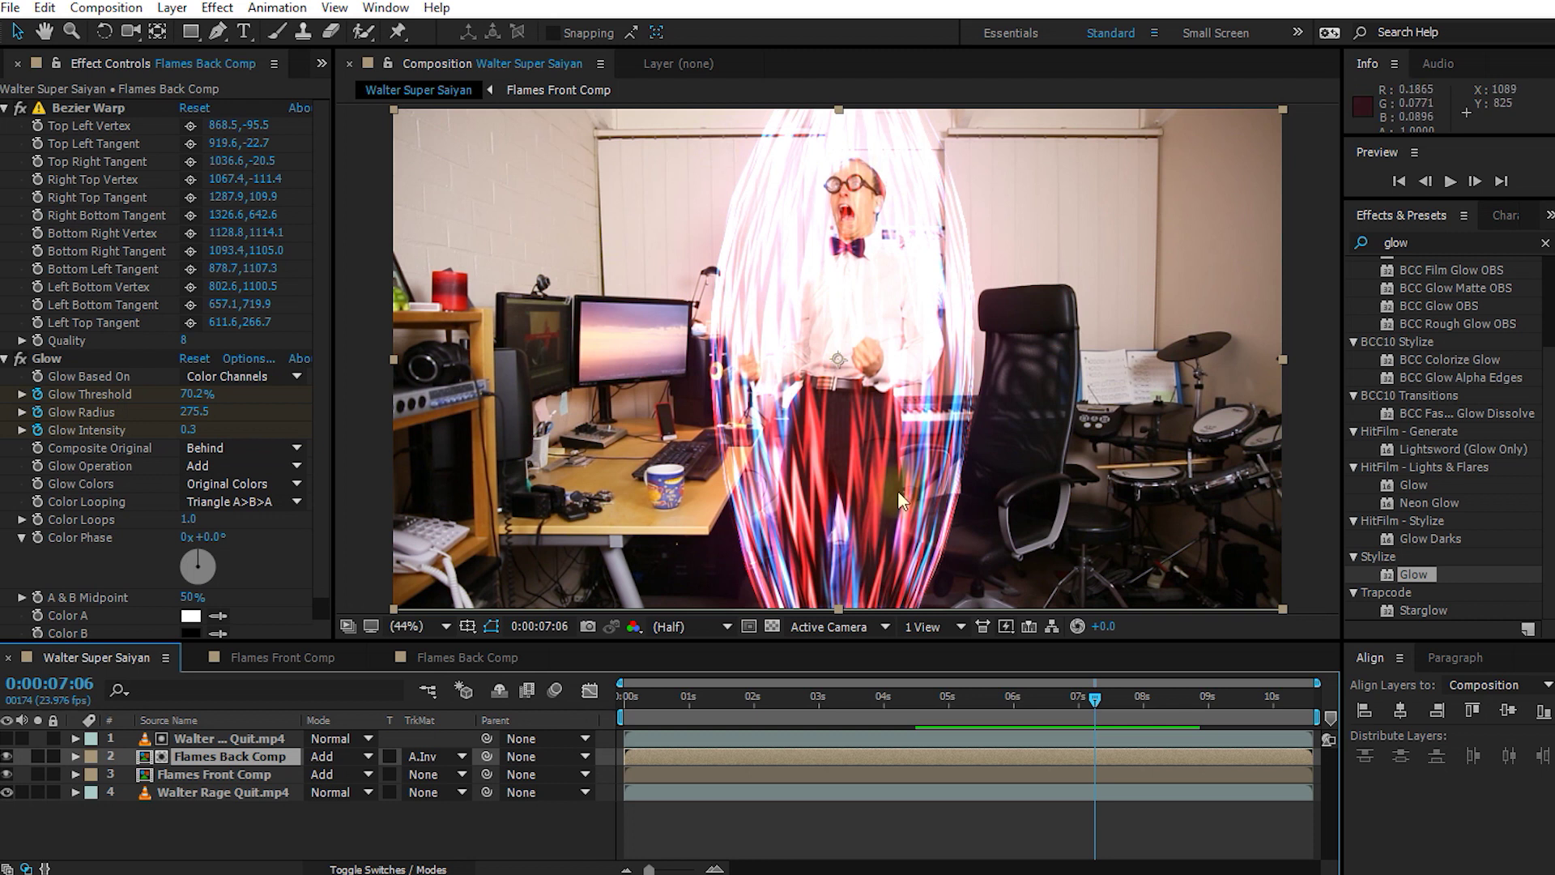
{"action": "right_click", "coordinate": [241, 826]}
{"action": "mouse_move", "coordinate": [321, 624]}
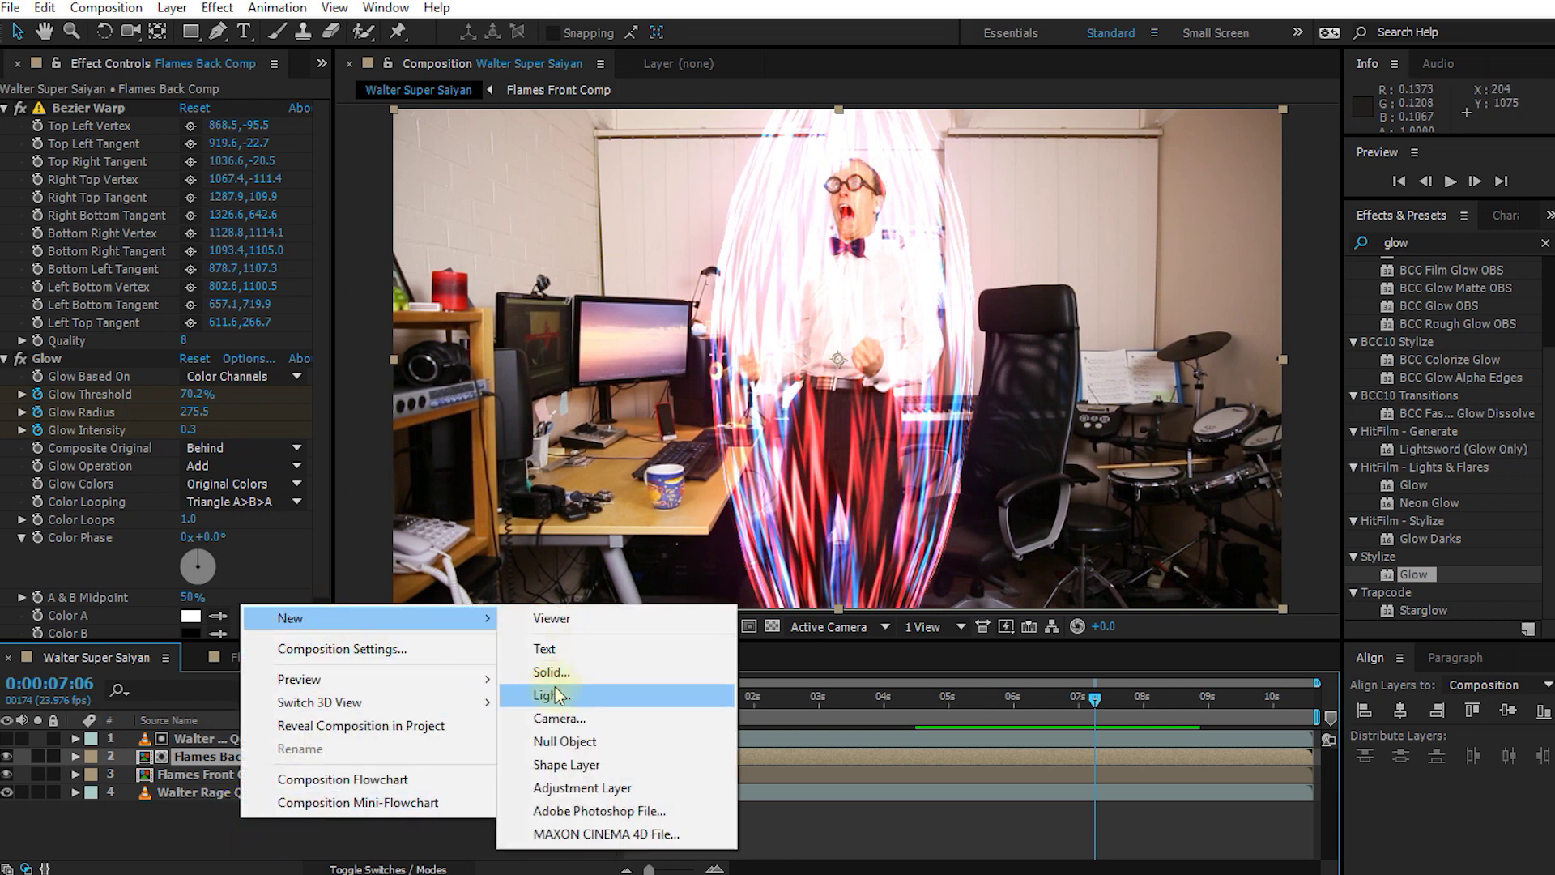
{"action": "left_click", "coordinate": [555, 687]}
{"action": "type", "text": "Lightning"}
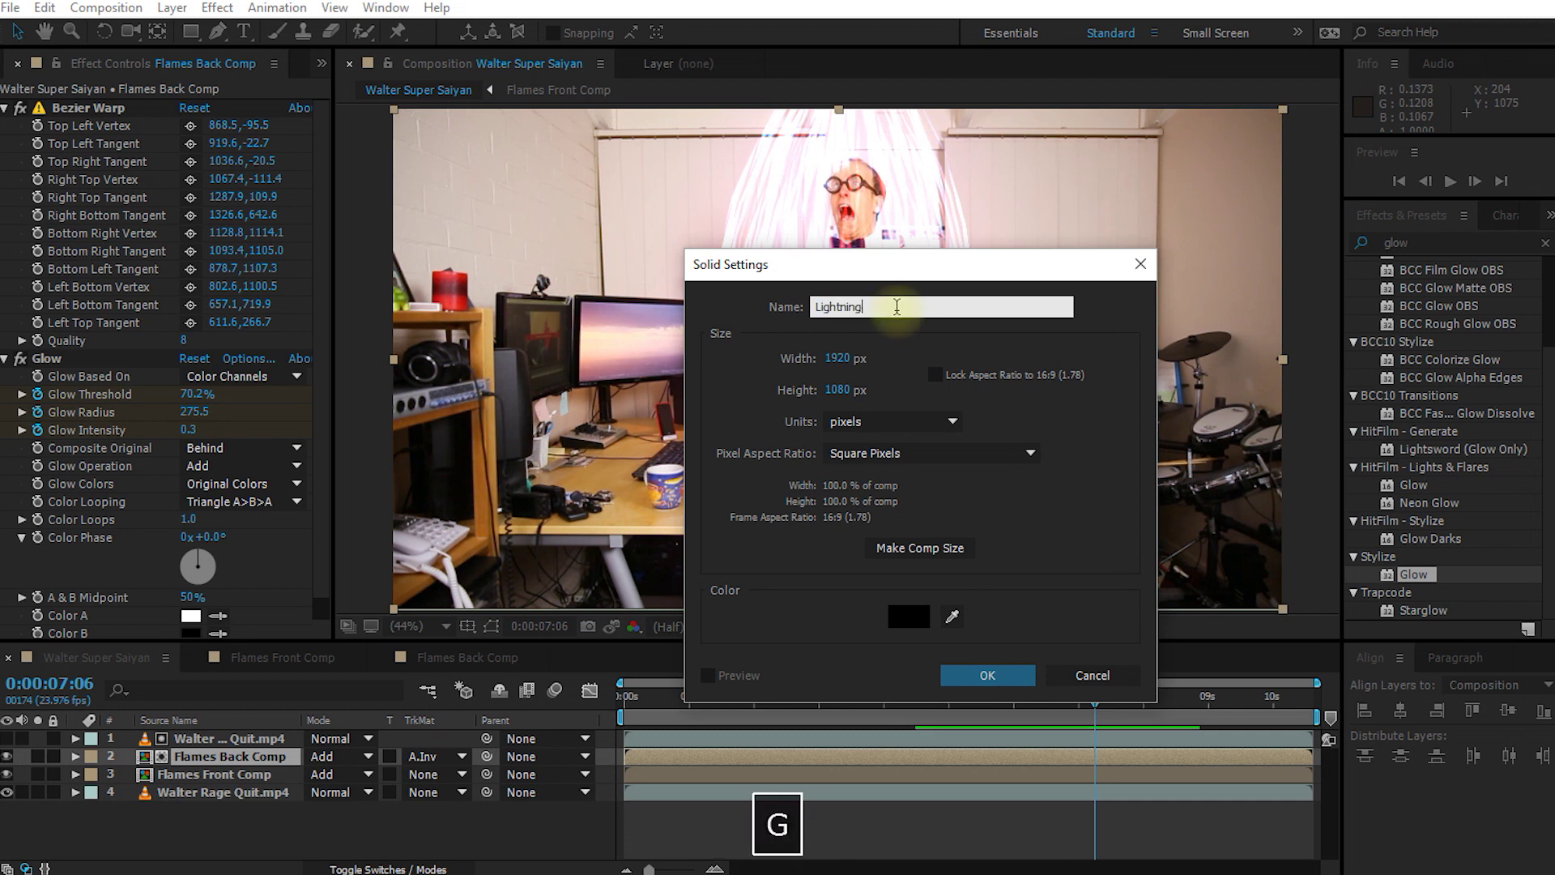
{"action": "key", "text": "Return"}
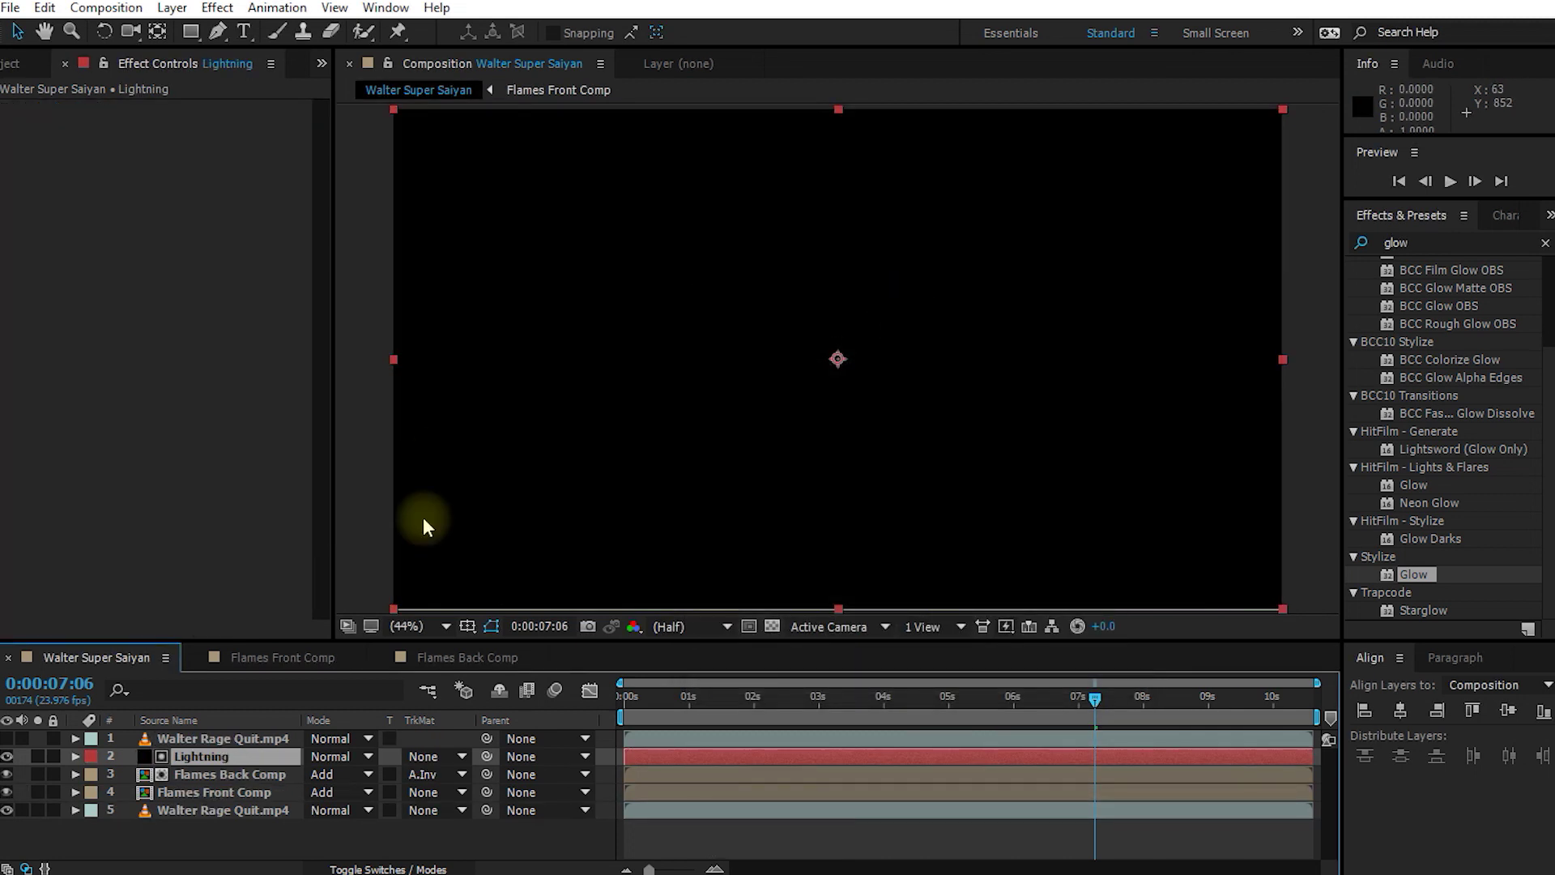
{"action": "left_click_drag", "start_coordinate": [194, 759], "coordinate": [193, 734]}
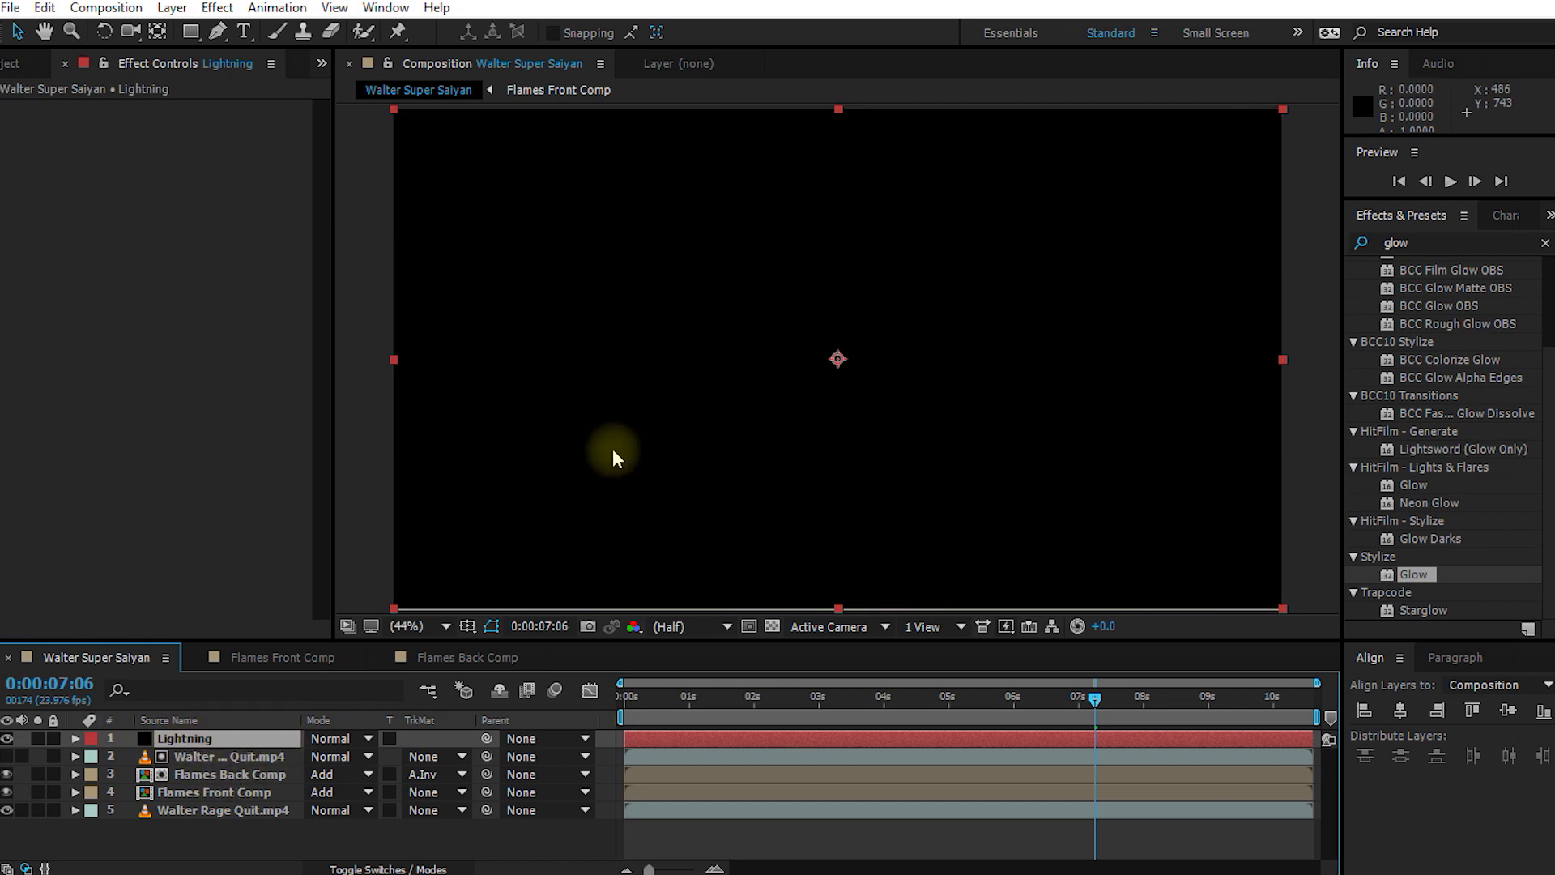
Step: Apply the Advanced Lightning effect to the Lightning solid and set its Lightning Type to Strike
{"action": "left_click", "coordinate": [1446, 242]}
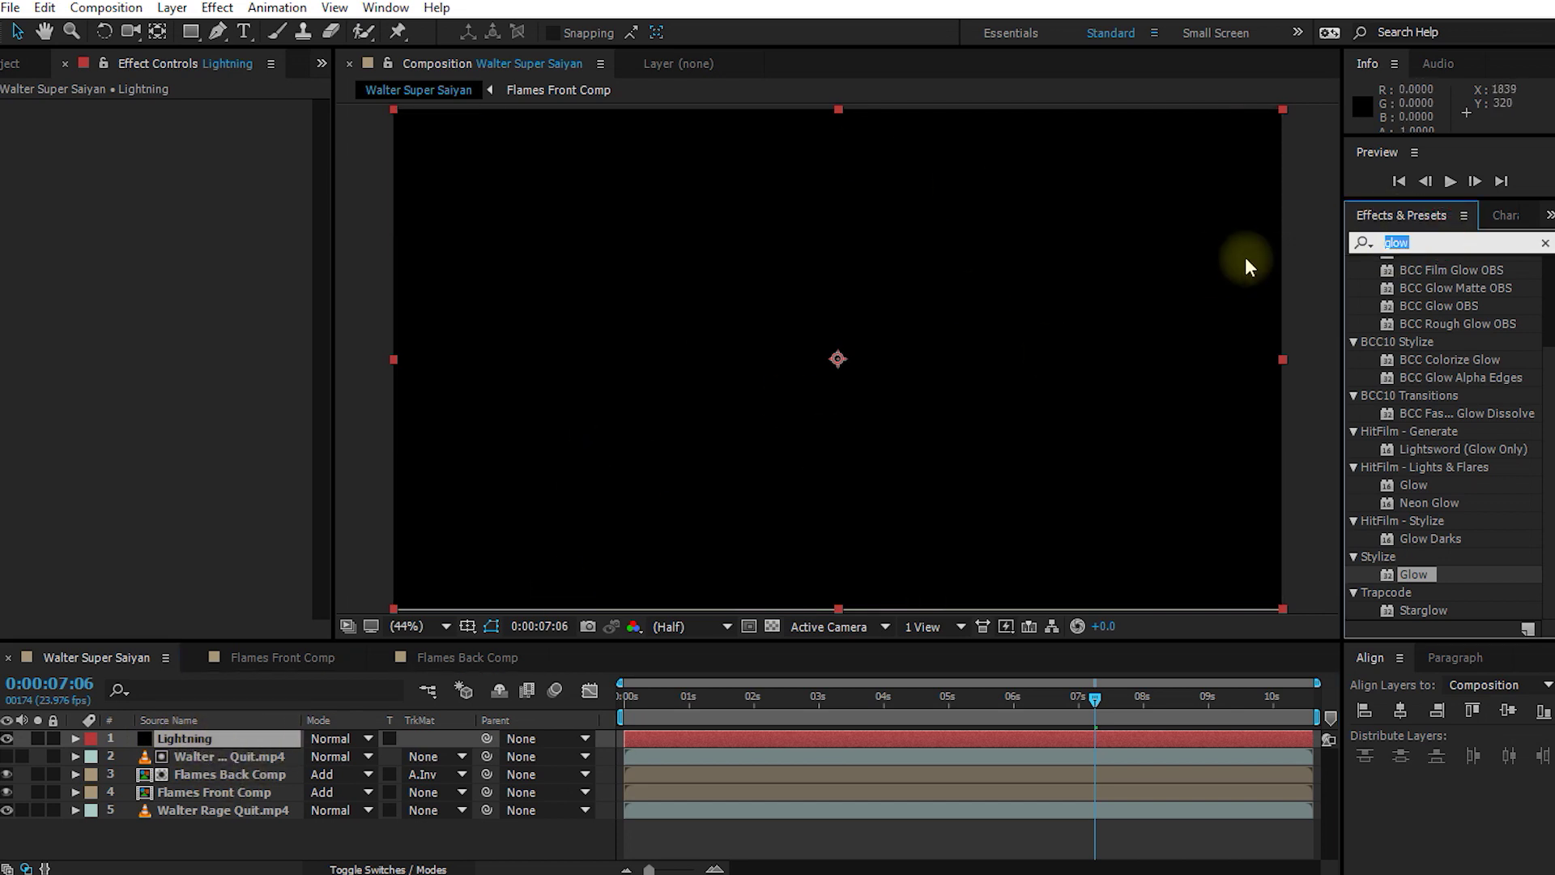
{"action": "type", "text": "lightning"}
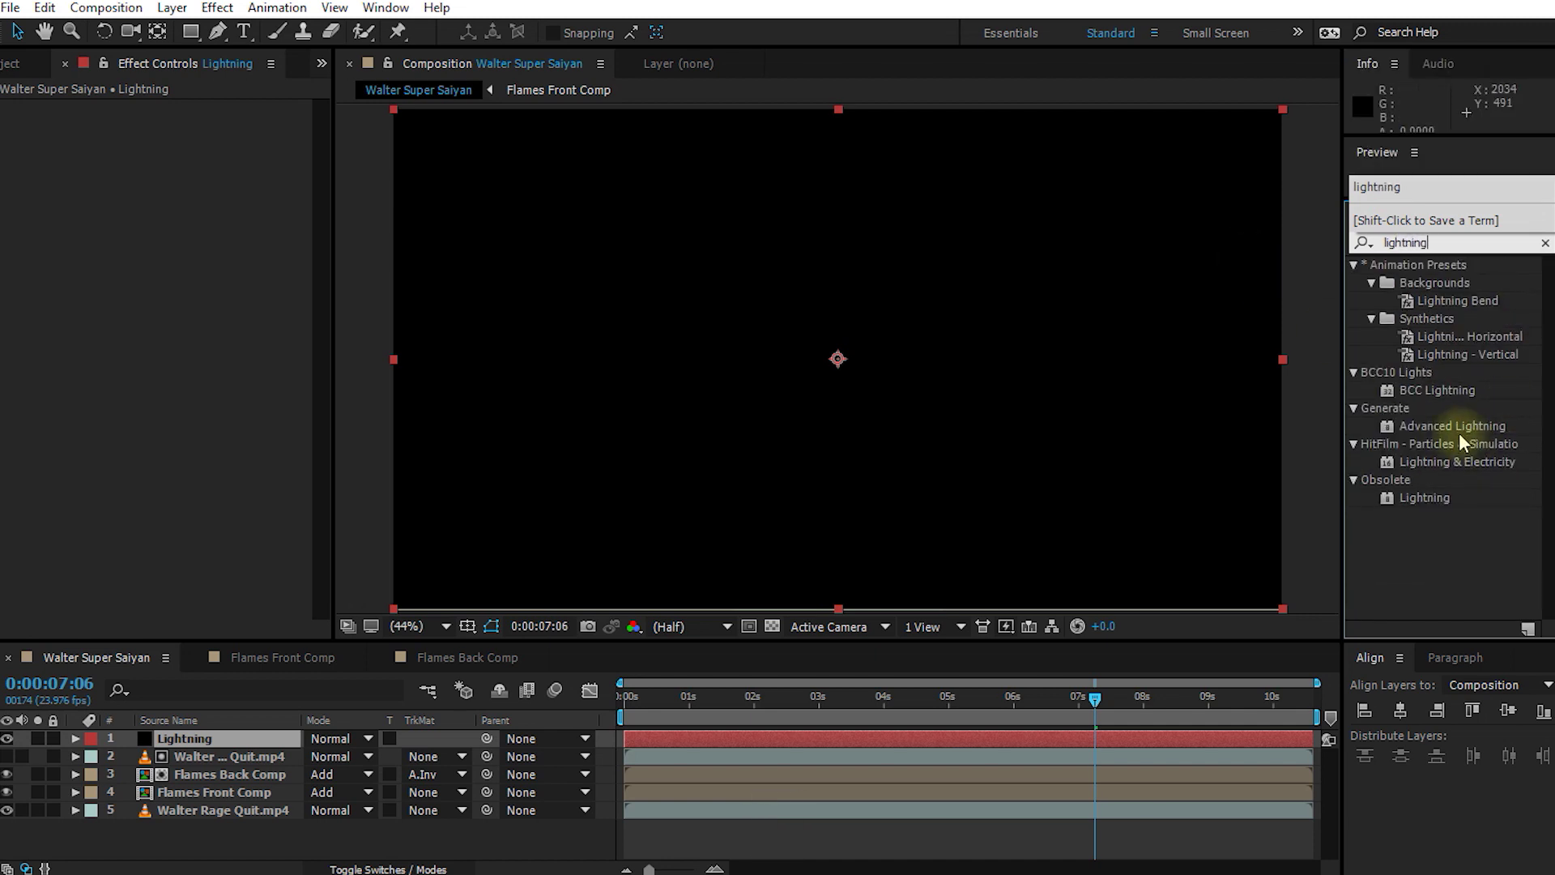
{"action": "left_click", "coordinate": [1446, 427]}
{"action": "double_click", "coordinate": [1446, 428]}
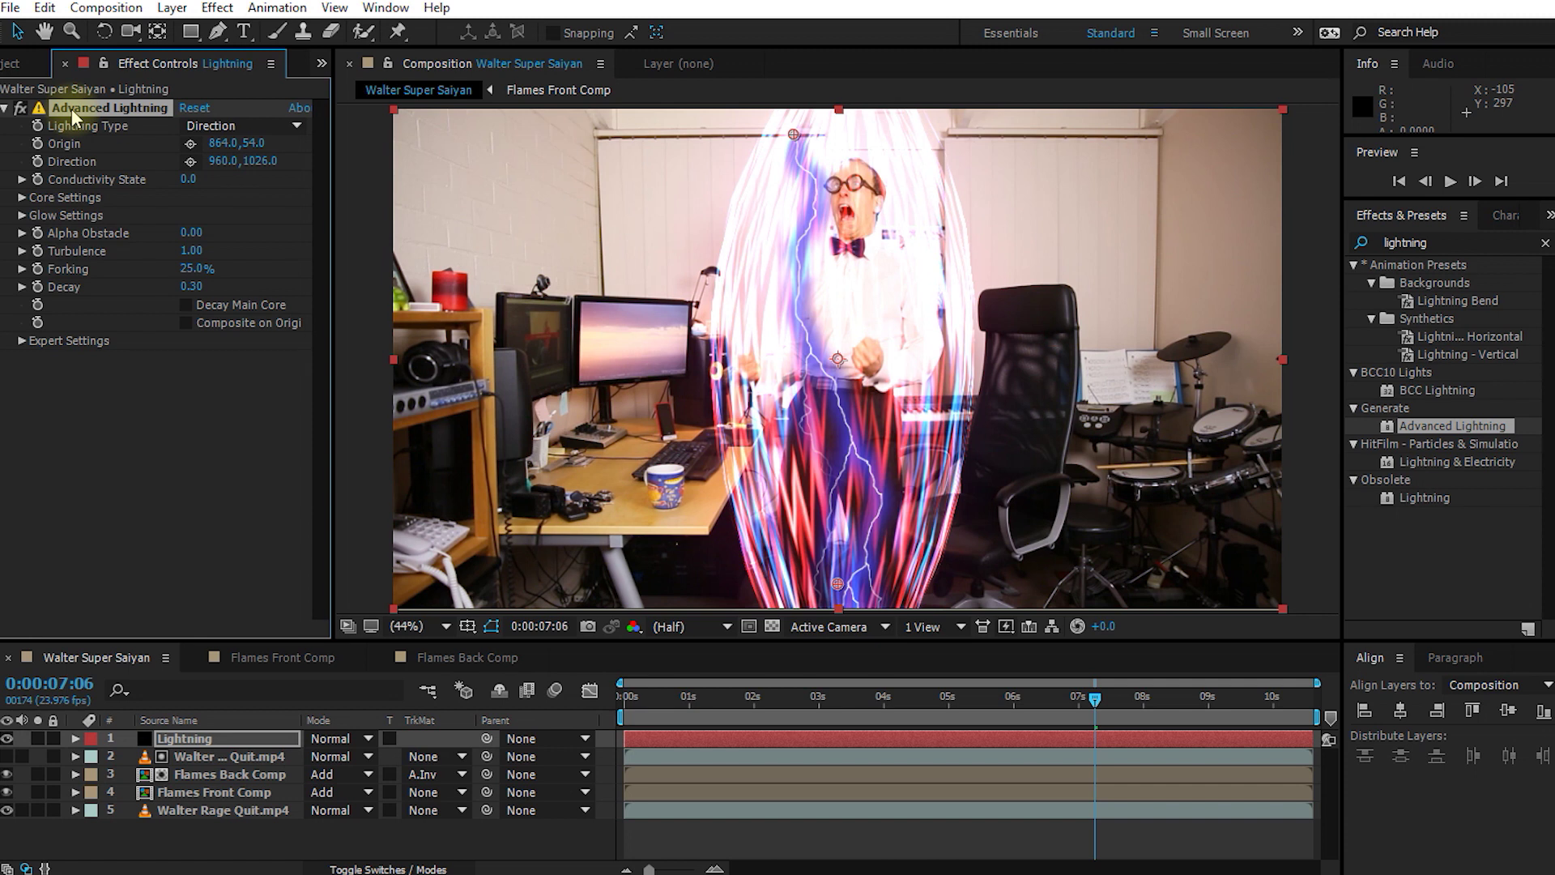
{"action": "left_click", "coordinate": [225, 126]}
{"action": "left_click", "coordinate": [234, 166]}
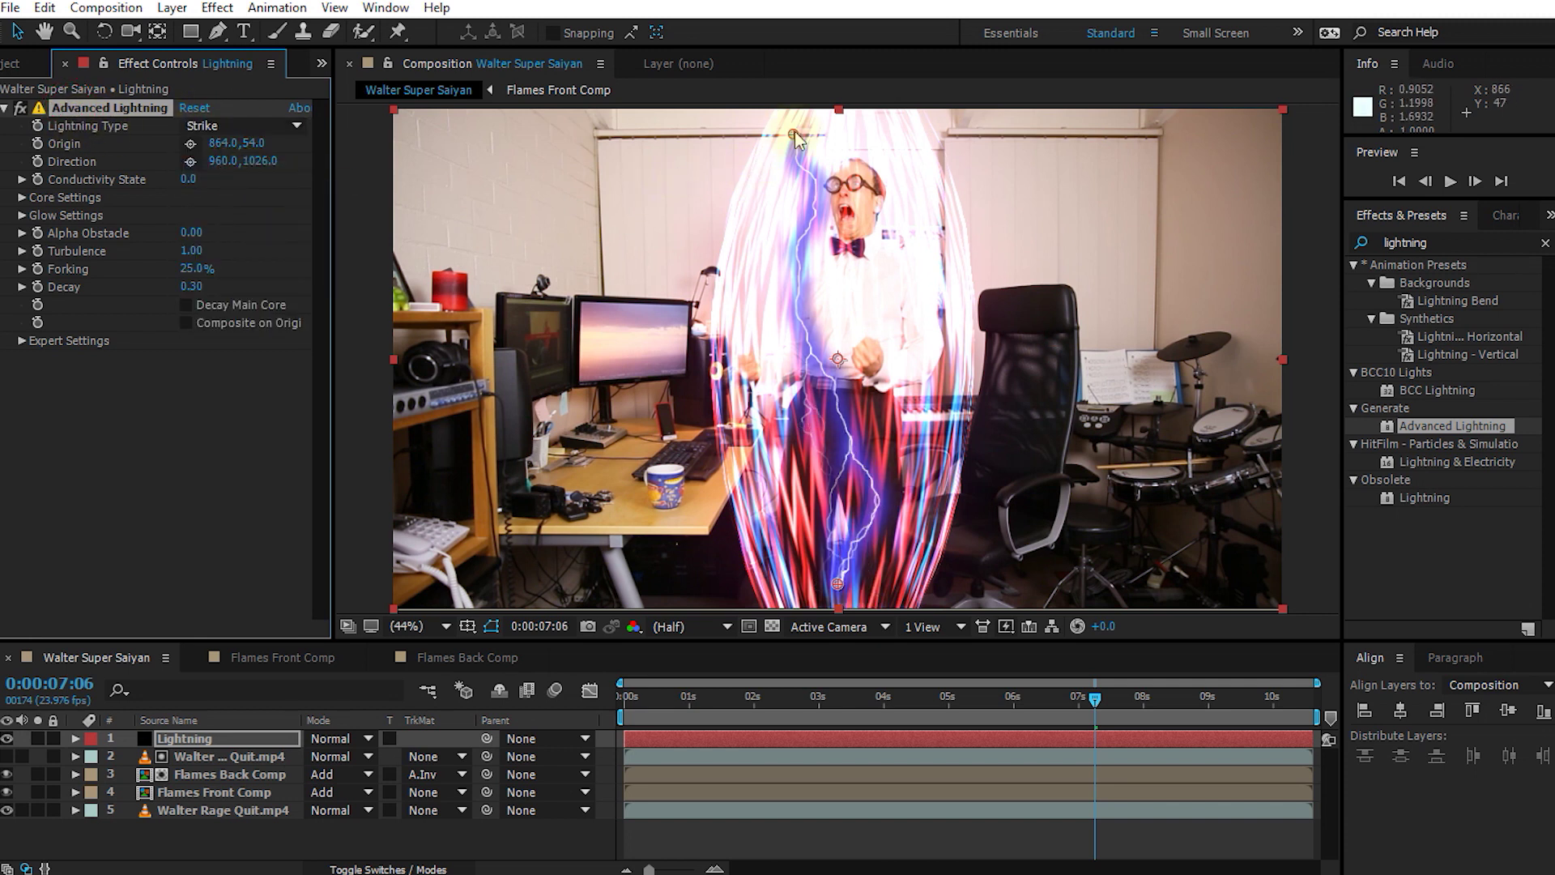
Step: Position the bolt across the man's torso, with Origin at about 748, 268 and Direction at about 1215, 421
{"action": "left_click_drag", "start_coordinate": [793, 134], "coordinate": [644, 190]}
{"action": "left_click_drag", "start_coordinate": [837, 583], "coordinate": [1105, 383]}
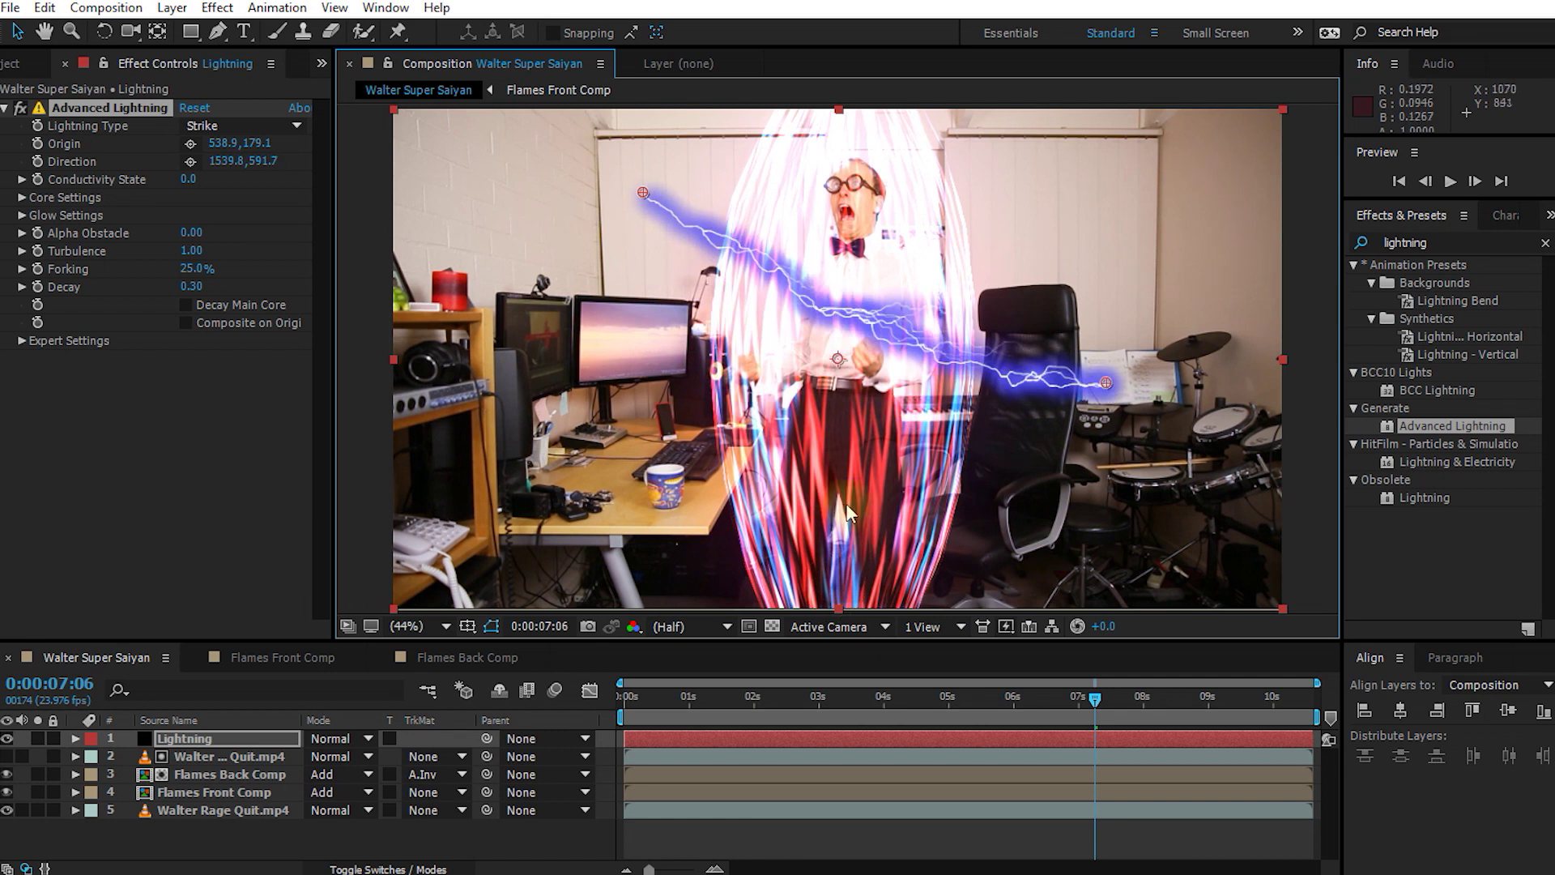
{"action": "left_click_drag", "start_coordinate": [642, 195], "coordinate": [739, 234]}
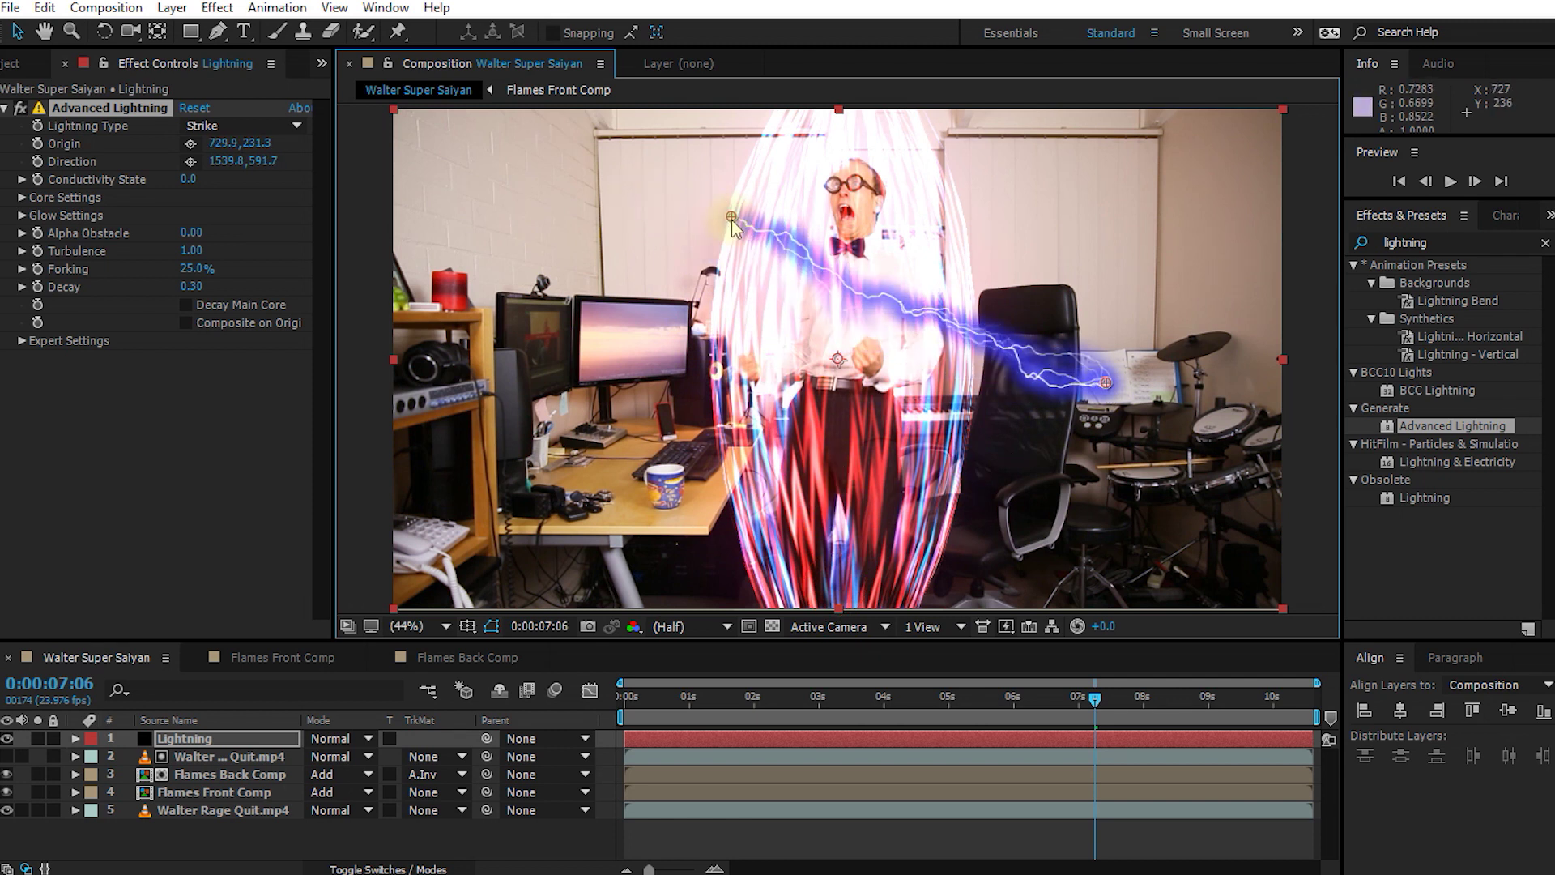
{"action": "left_click_drag", "start_coordinate": [1105, 382], "coordinate": [956, 304]}
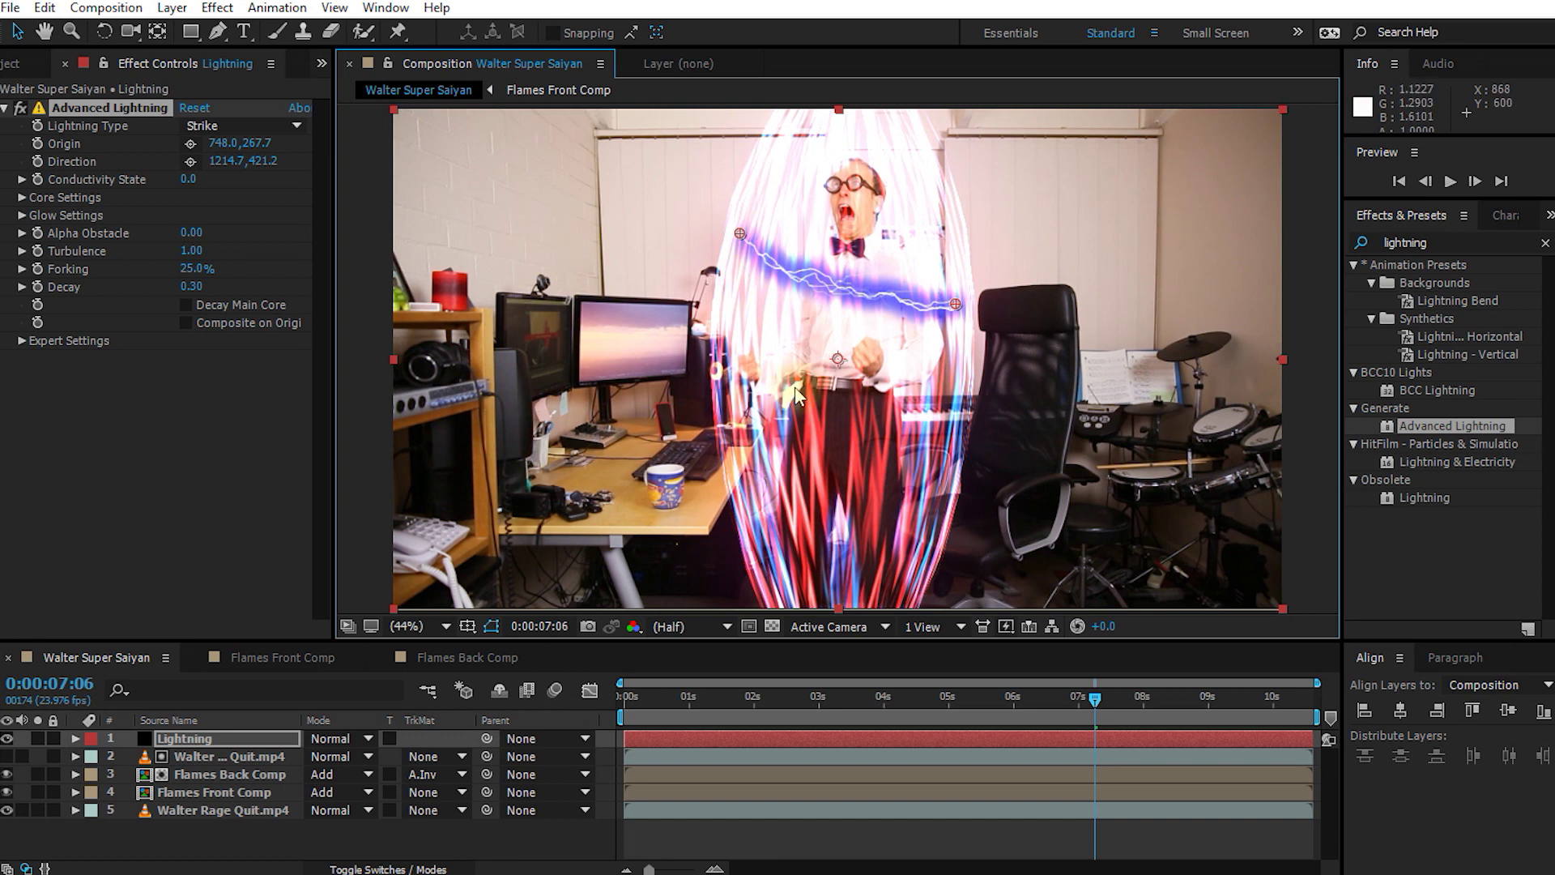
Step: Stretch the bolt across the whole frame, with Origin at about 16, 120 and Direction at about 1897, 210
{"action": "left_click_drag", "start_coordinate": [739, 233], "coordinate": [392, 153]}
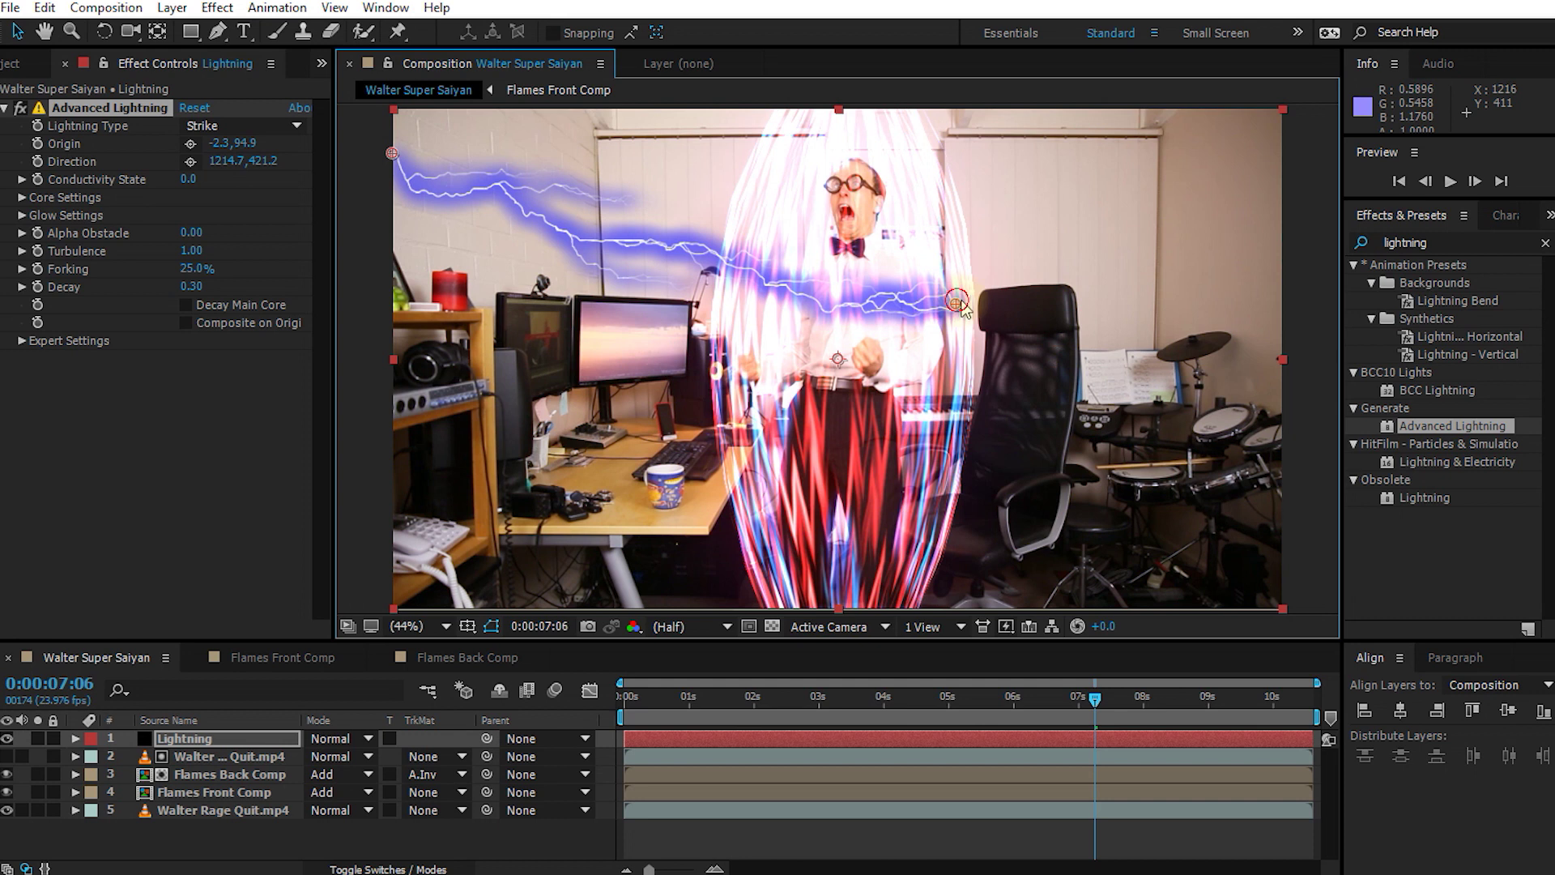
{"action": "left_click_drag", "start_coordinate": [957, 301], "coordinate": [1286, 251]}
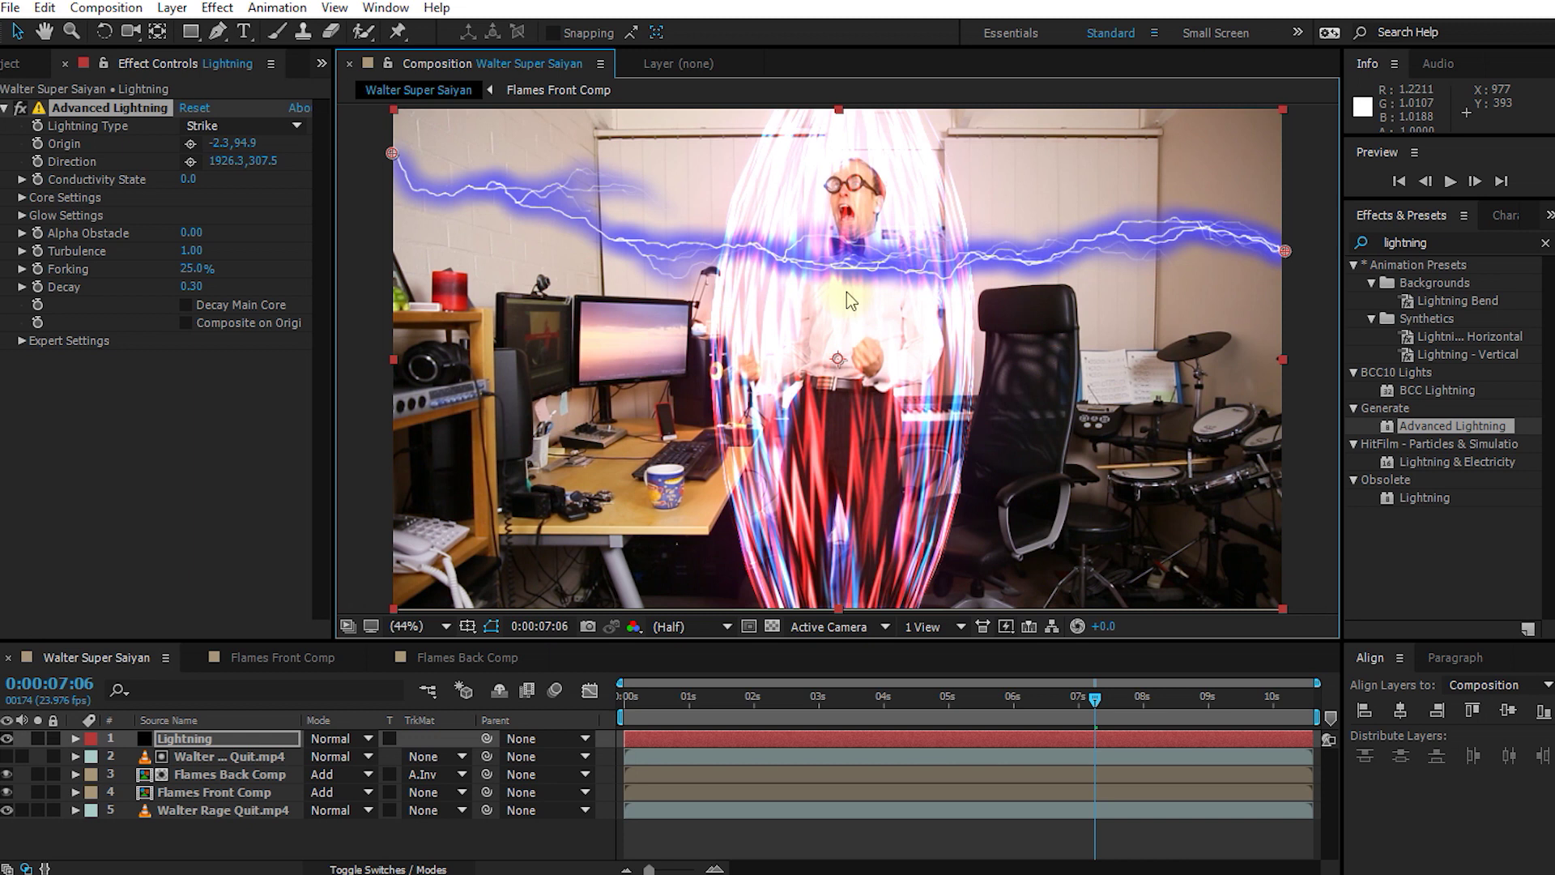
{"action": "left_click_drag", "start_coordinate": [390, 154], "coordinate": [408, 150]}
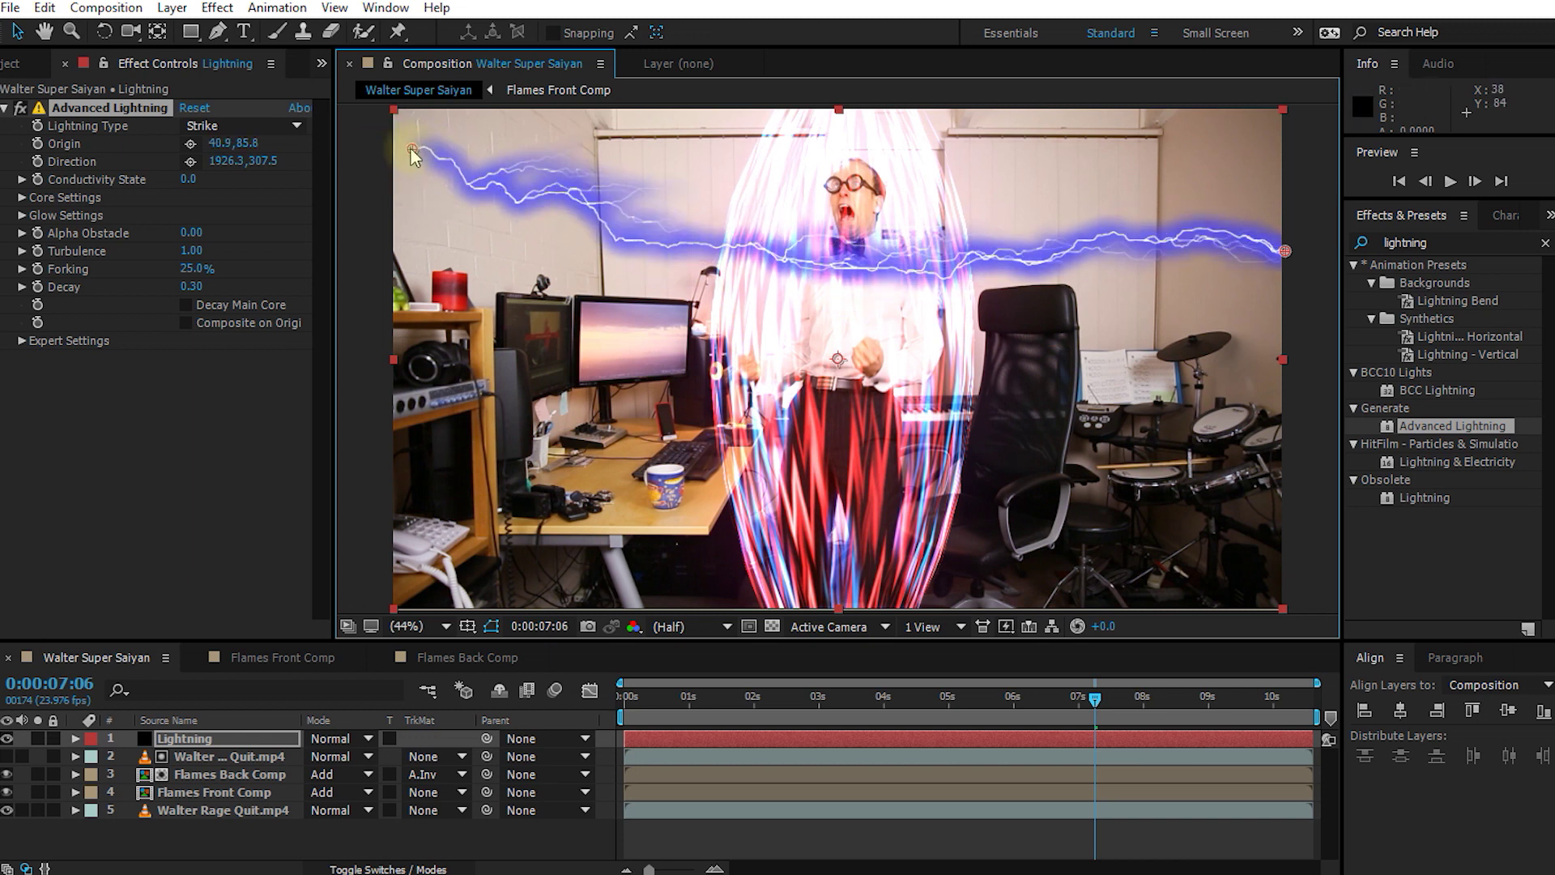
{"action": "left_click_drag", "start_coordinate": [1291, 247], "coordinate": [1271, 204]}
{"action": "left_click_drag", "start_coordinate": [408, 150], "coordinate": [401, 164]}
Step: At 0:00:06:18, nudge the bolt's Origin to about 14, 113 and its Direction to about 1890, 183
{"action": "mouse_move", "coordinate": [1090, 703]}
{"action": "left_mouse_down"}
{"action": "mouse_move", "coordinate": [1035, 703]}
{"action": "mouse_move", "coordinate": [1085, 712]}
{"action": "mouse_move", "coordinate": [1062, 715]}
{"action": "left_mouse_up"}
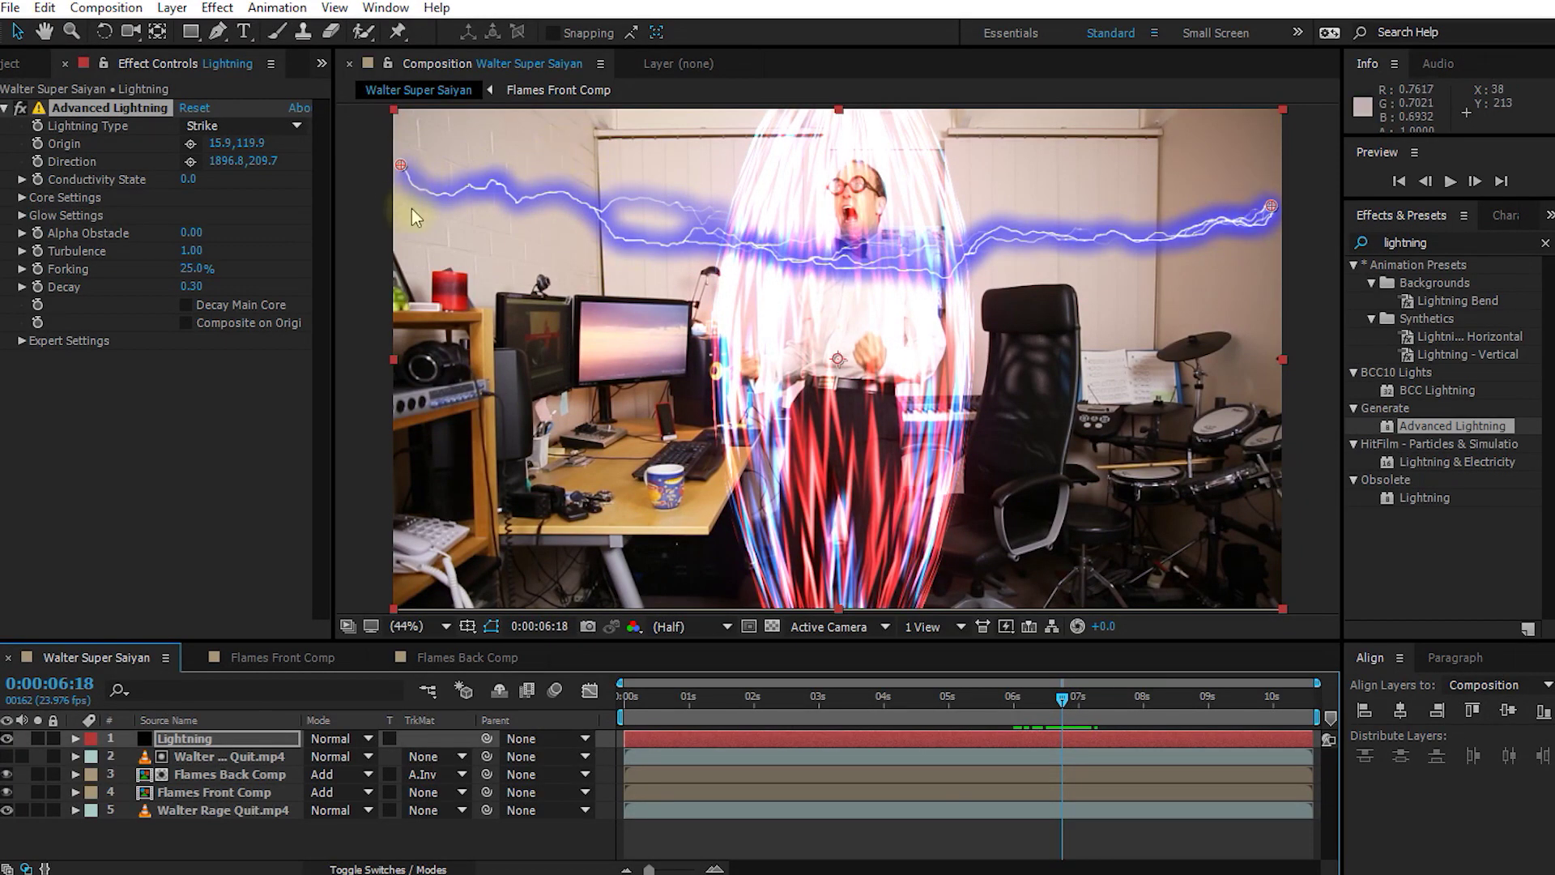
{"action": "left_click", "coordinate": [405, 195]}
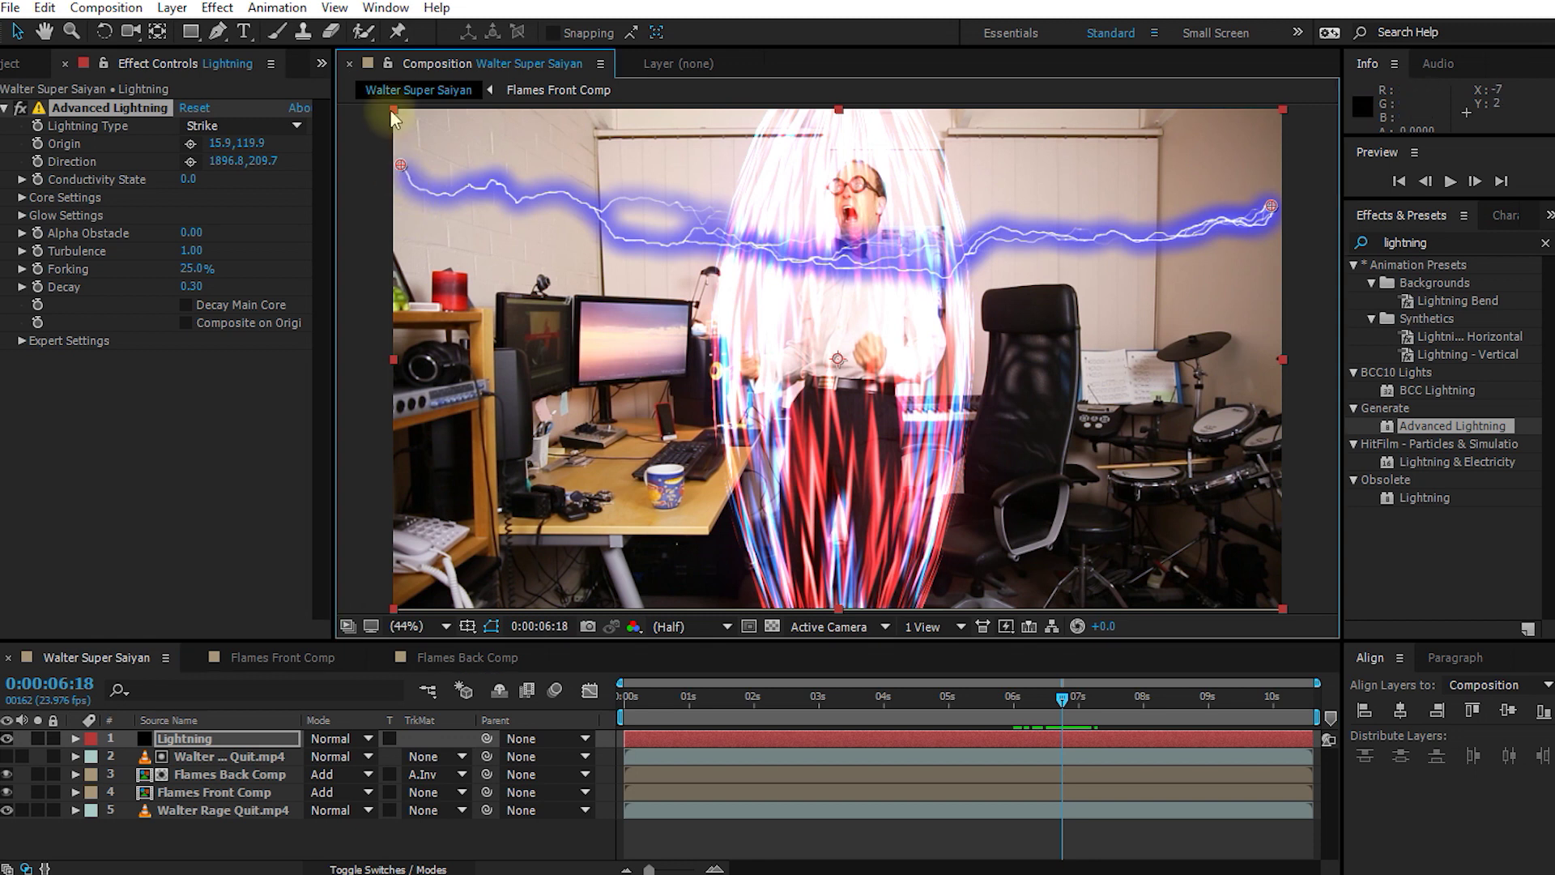
{"action": "left_click_drag", "start_coordinate": [401, 165], "coordinate": [399, 161]}
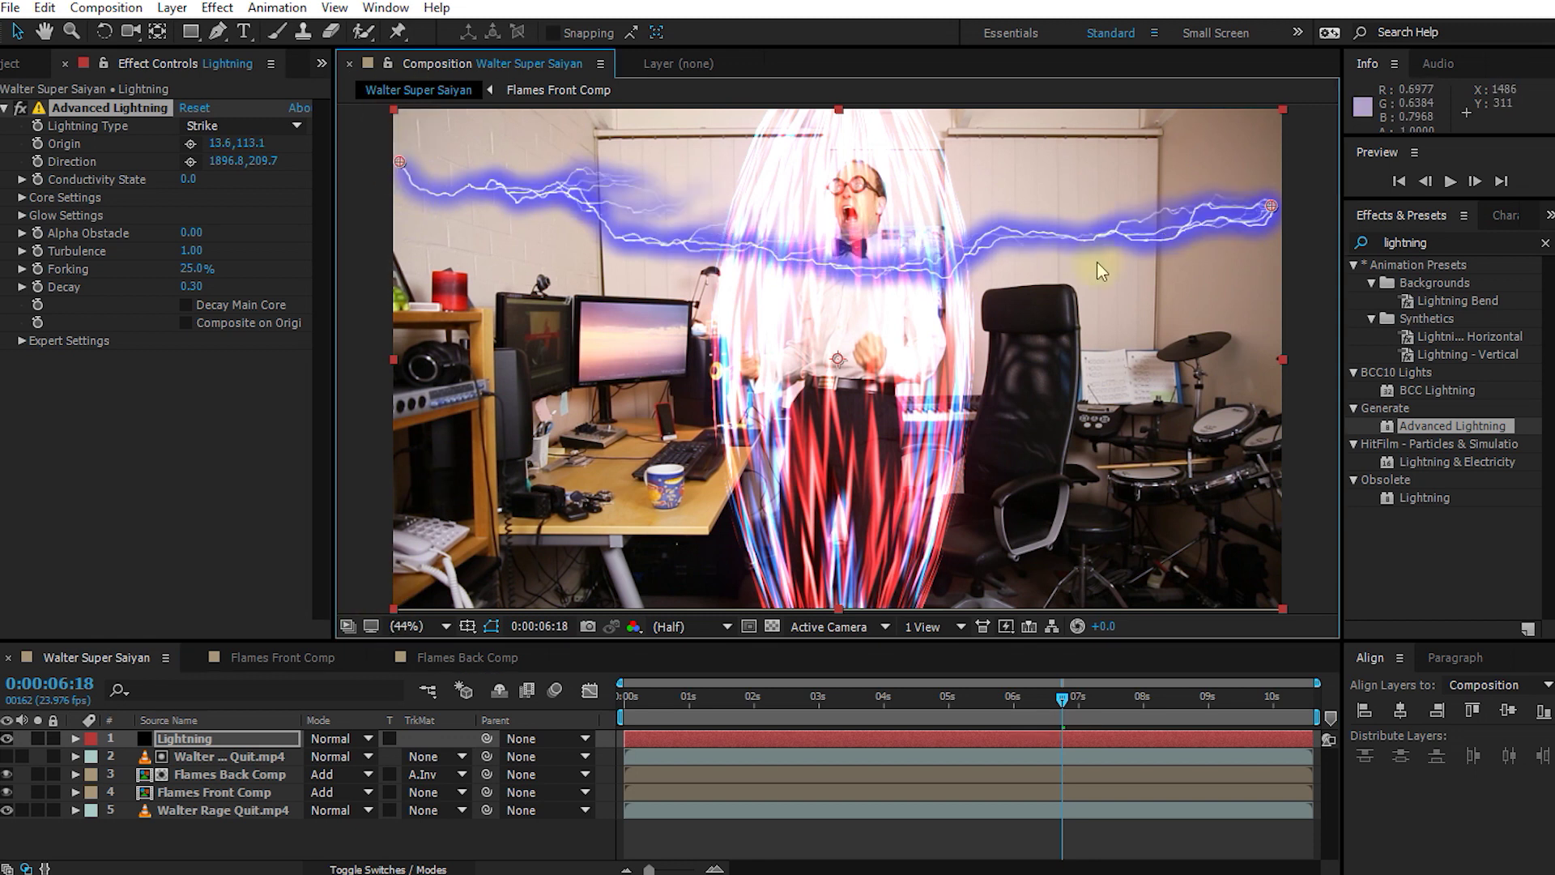
{"action": "mouse_move", "coordinate": [1271, 204]}
{"action": "left_mouse_down"}
{"action": "mouse_move", "coordinate": [1260, 214]}
{"action": "mouse_move", "coordinate": [1266, 196]}
{"action": "left_mouse_up"}
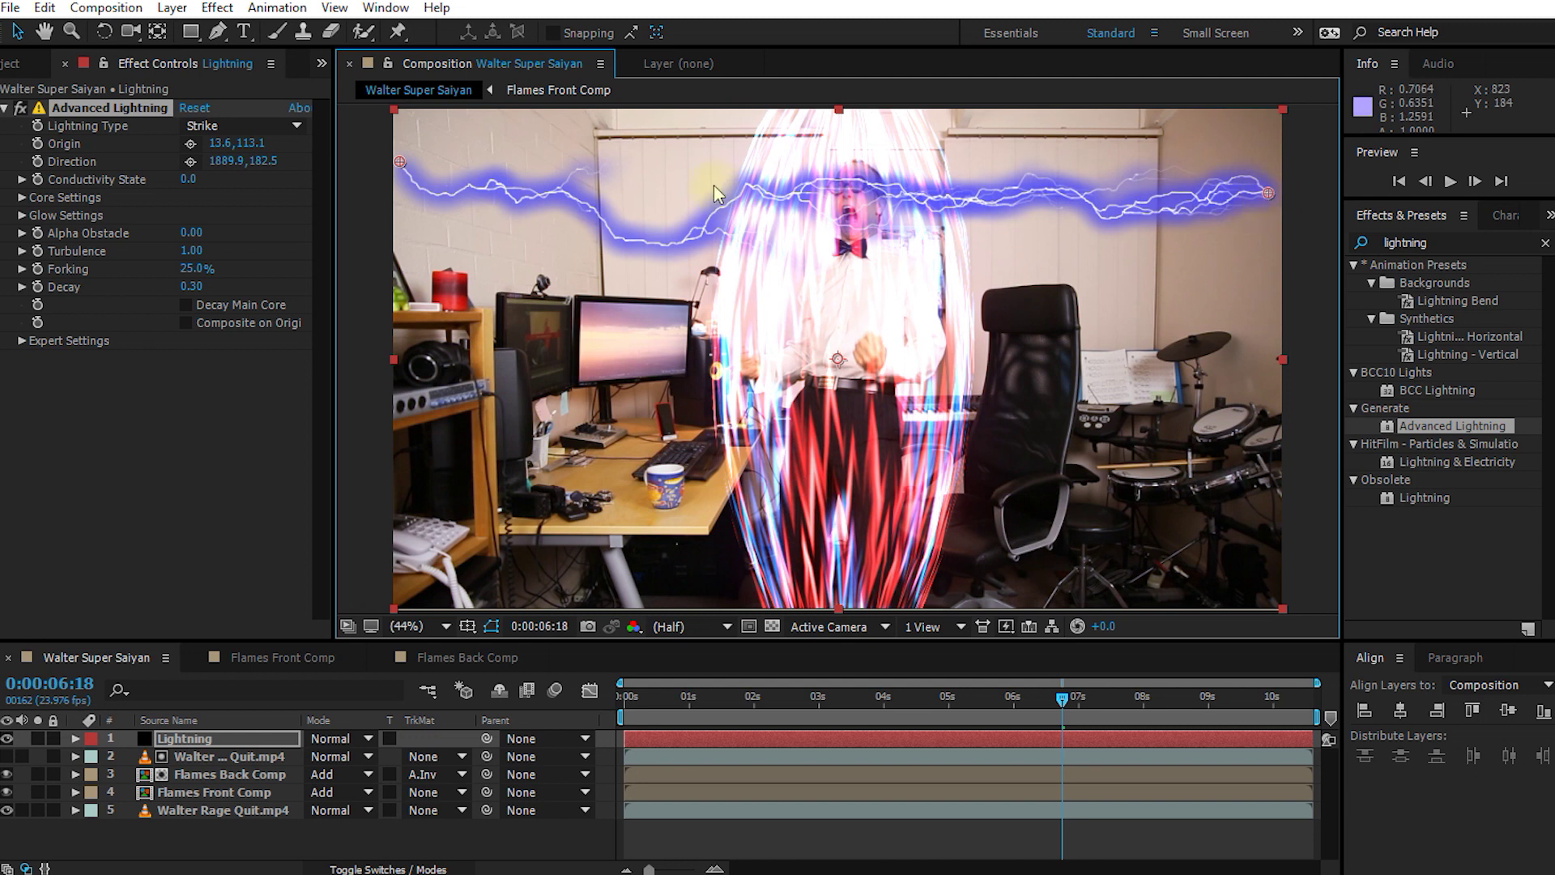
Step: Add the expression [0, random() * height] to the lightning's Origin and scrub the timeline to check the motion
{"action": "left_click", "coordinate": [116, 120]}
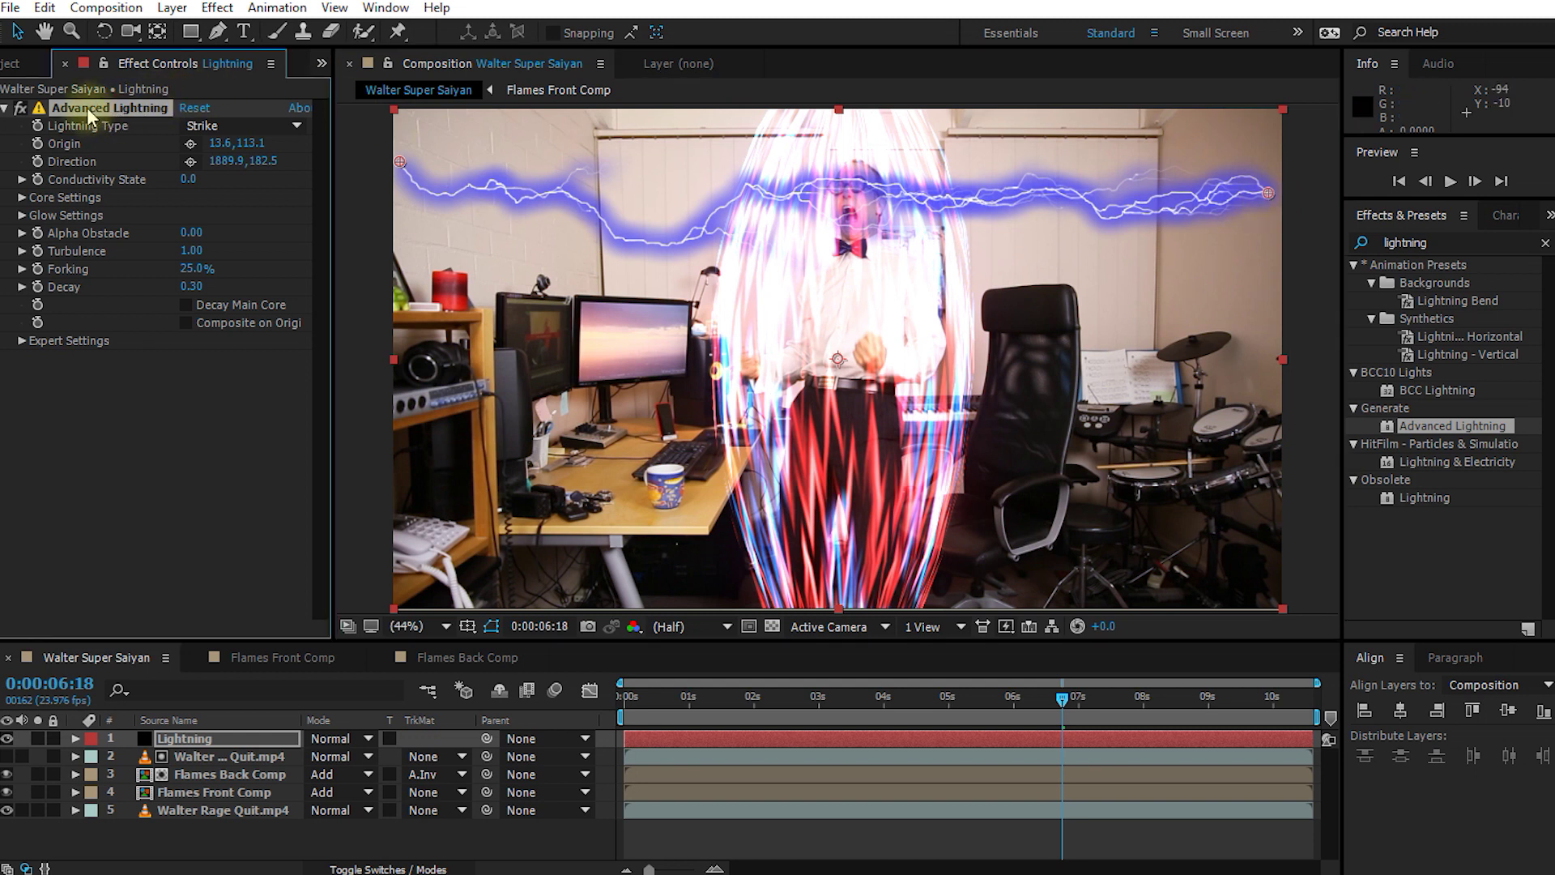
{"action": "left_click", "coordinate": [37, 142], "text": "alt"}
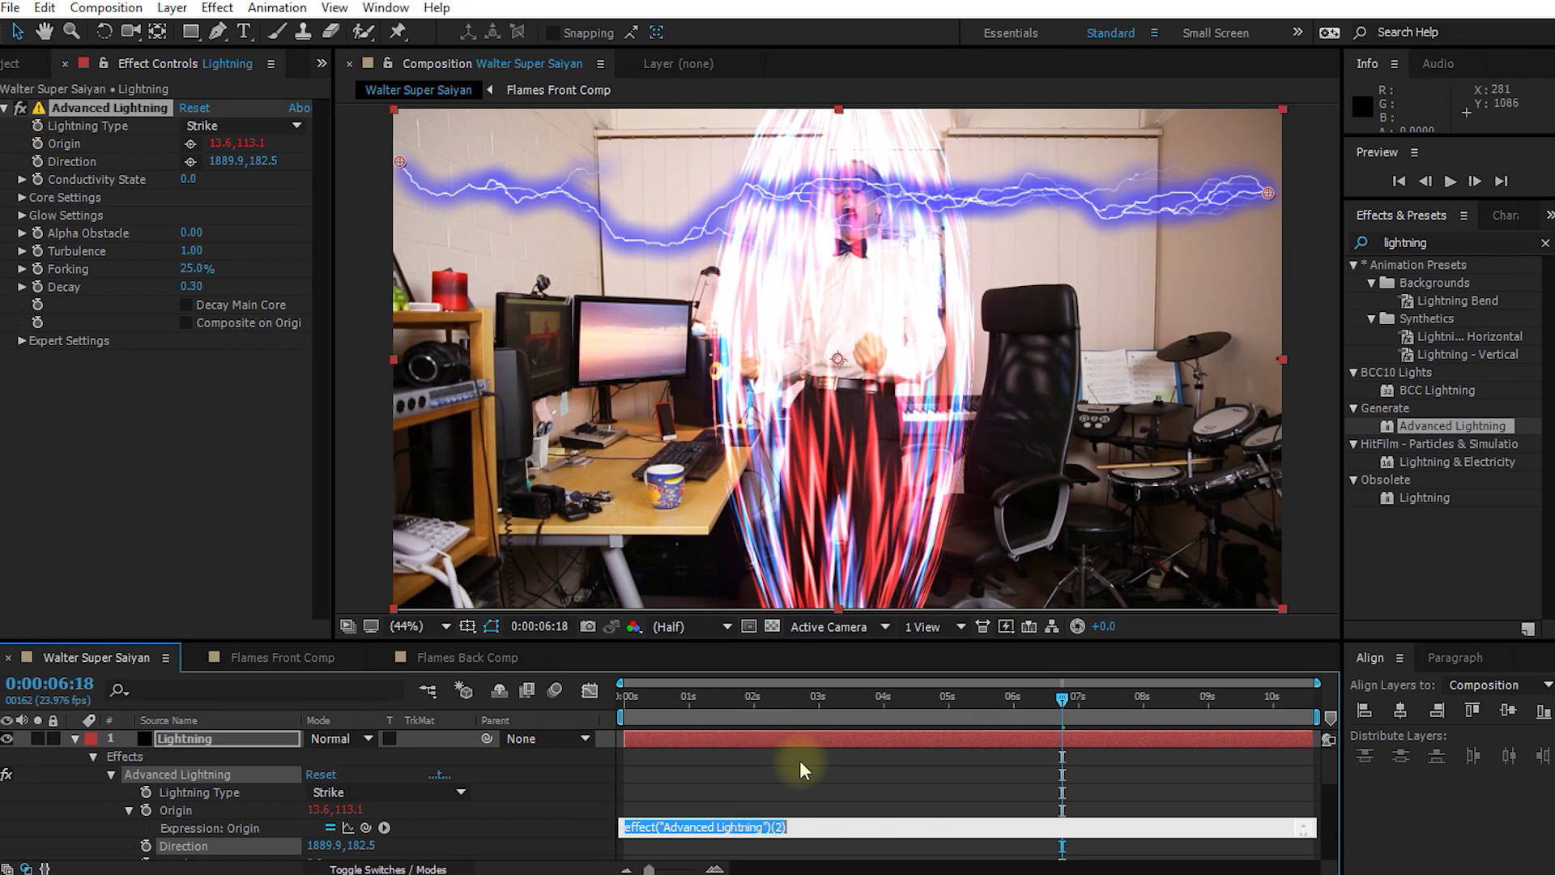
{"action": "key", "text": "BackSpace"}
{"action": "type", "text": "[0"}
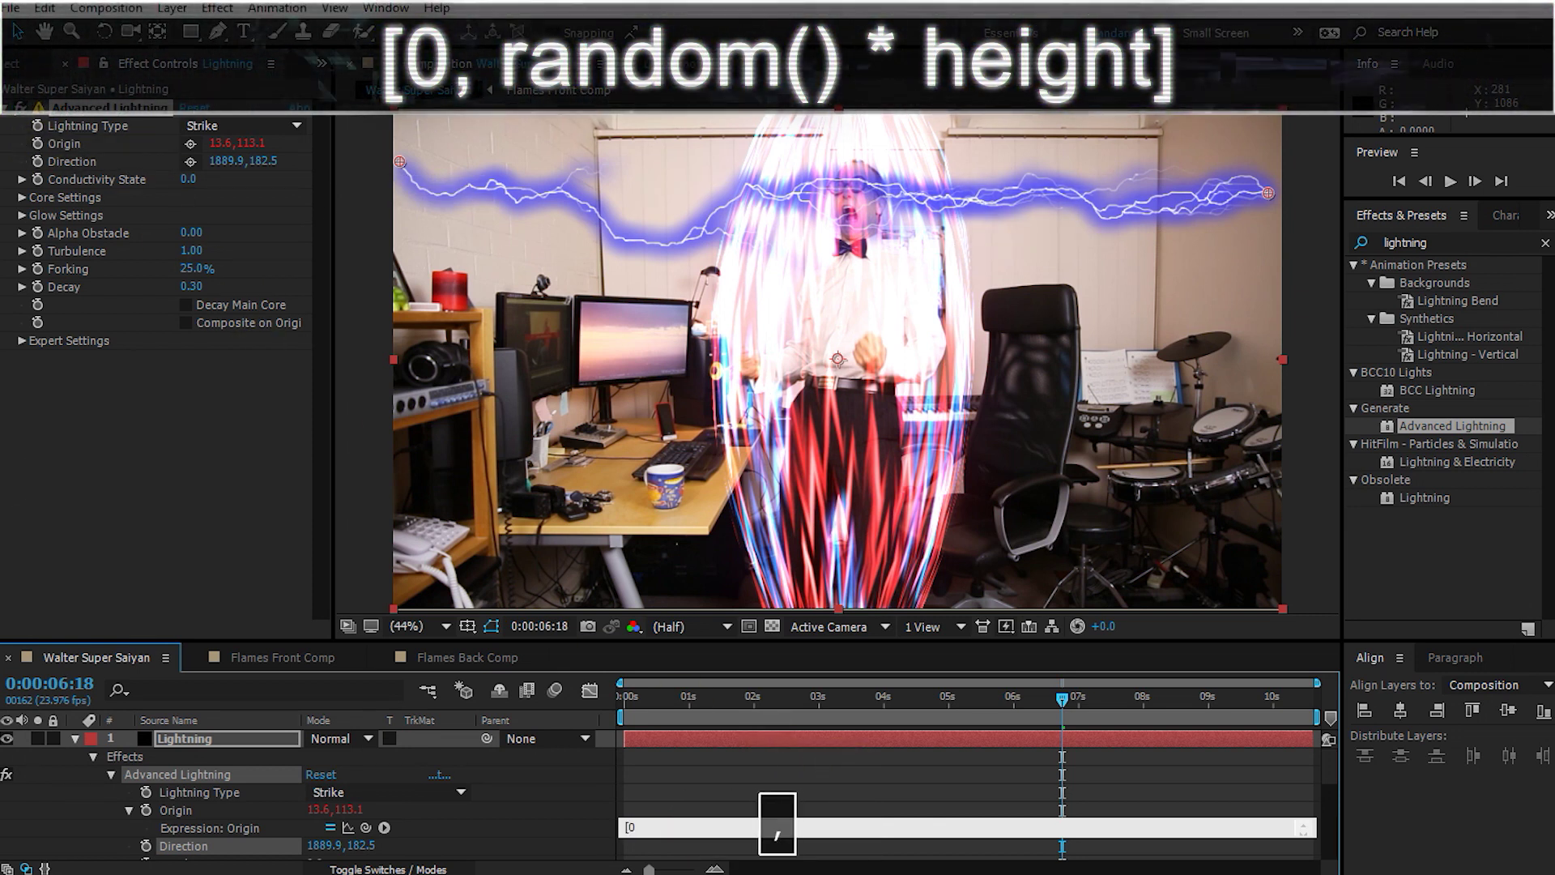
{"action": "type", "text": ", random"}
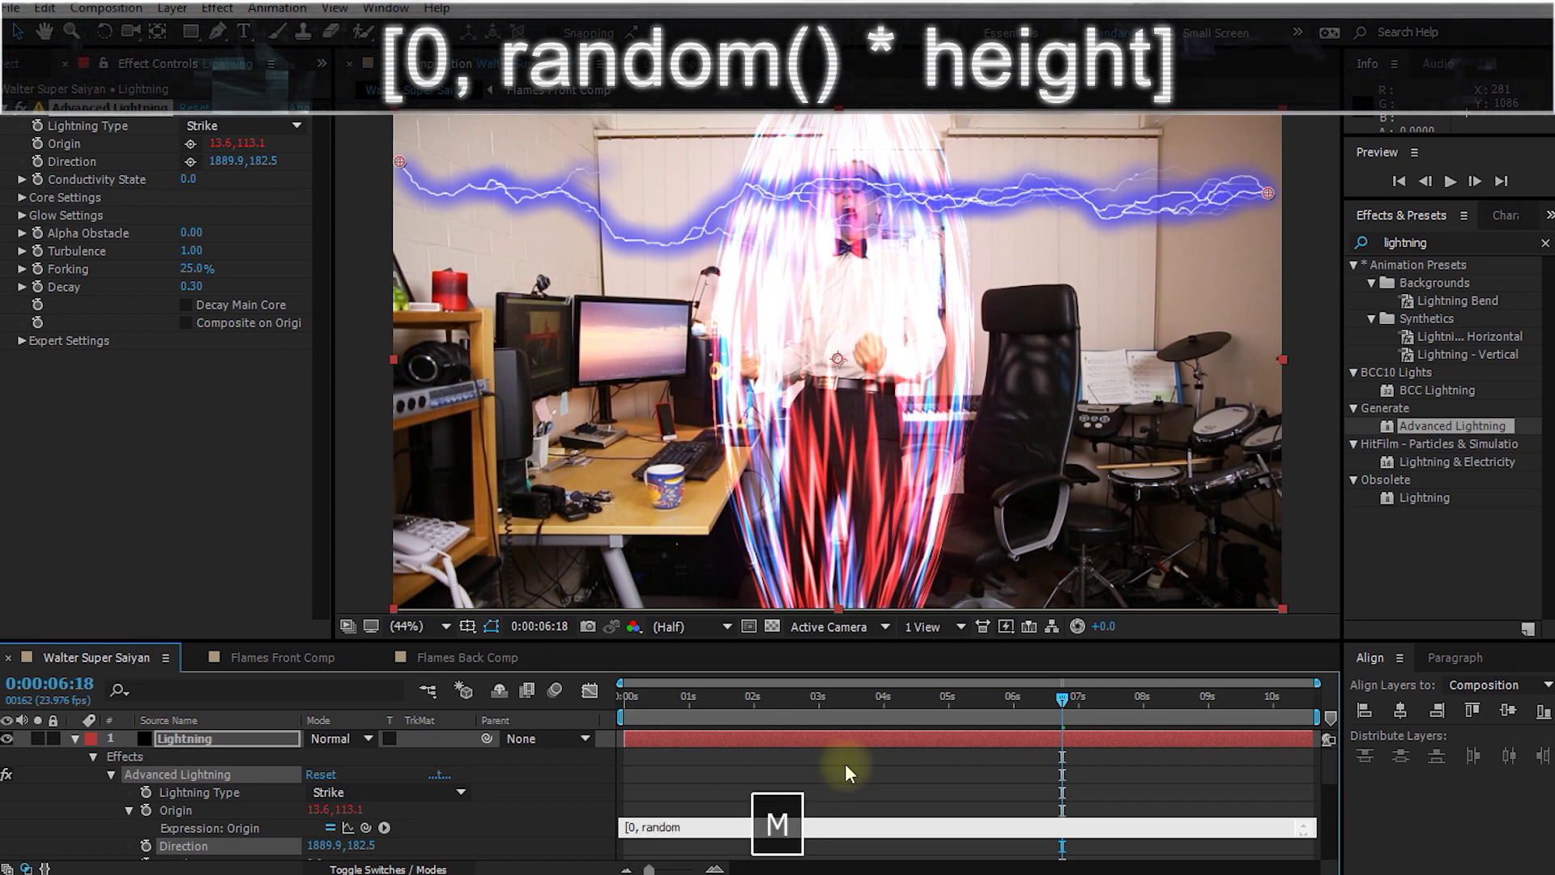
{"action": "type", "text": "() "}
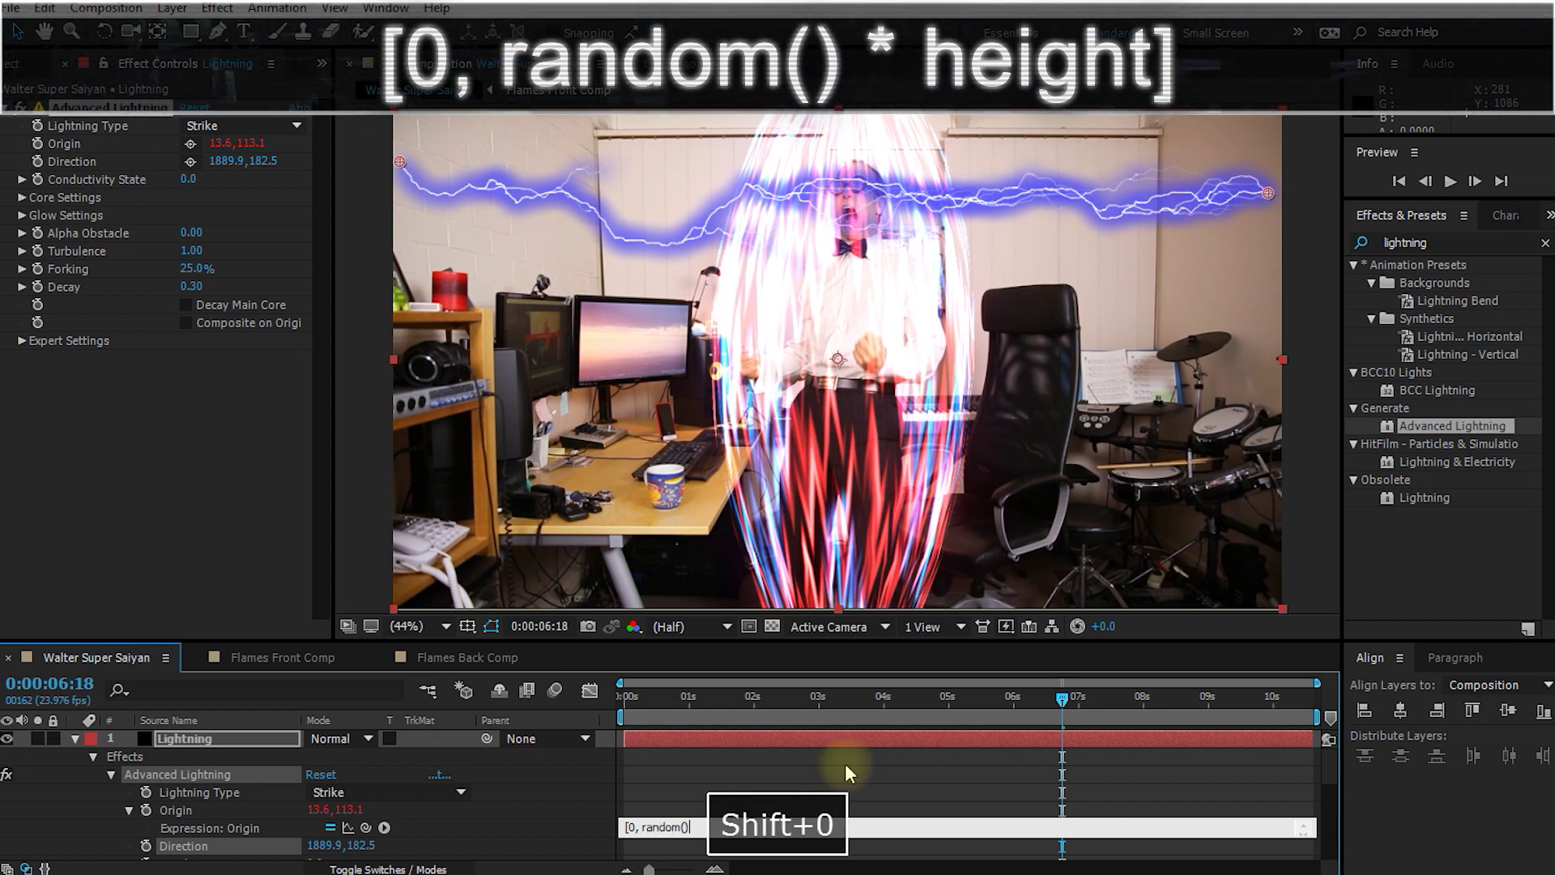
{"action": "type", "text": "* height]"}
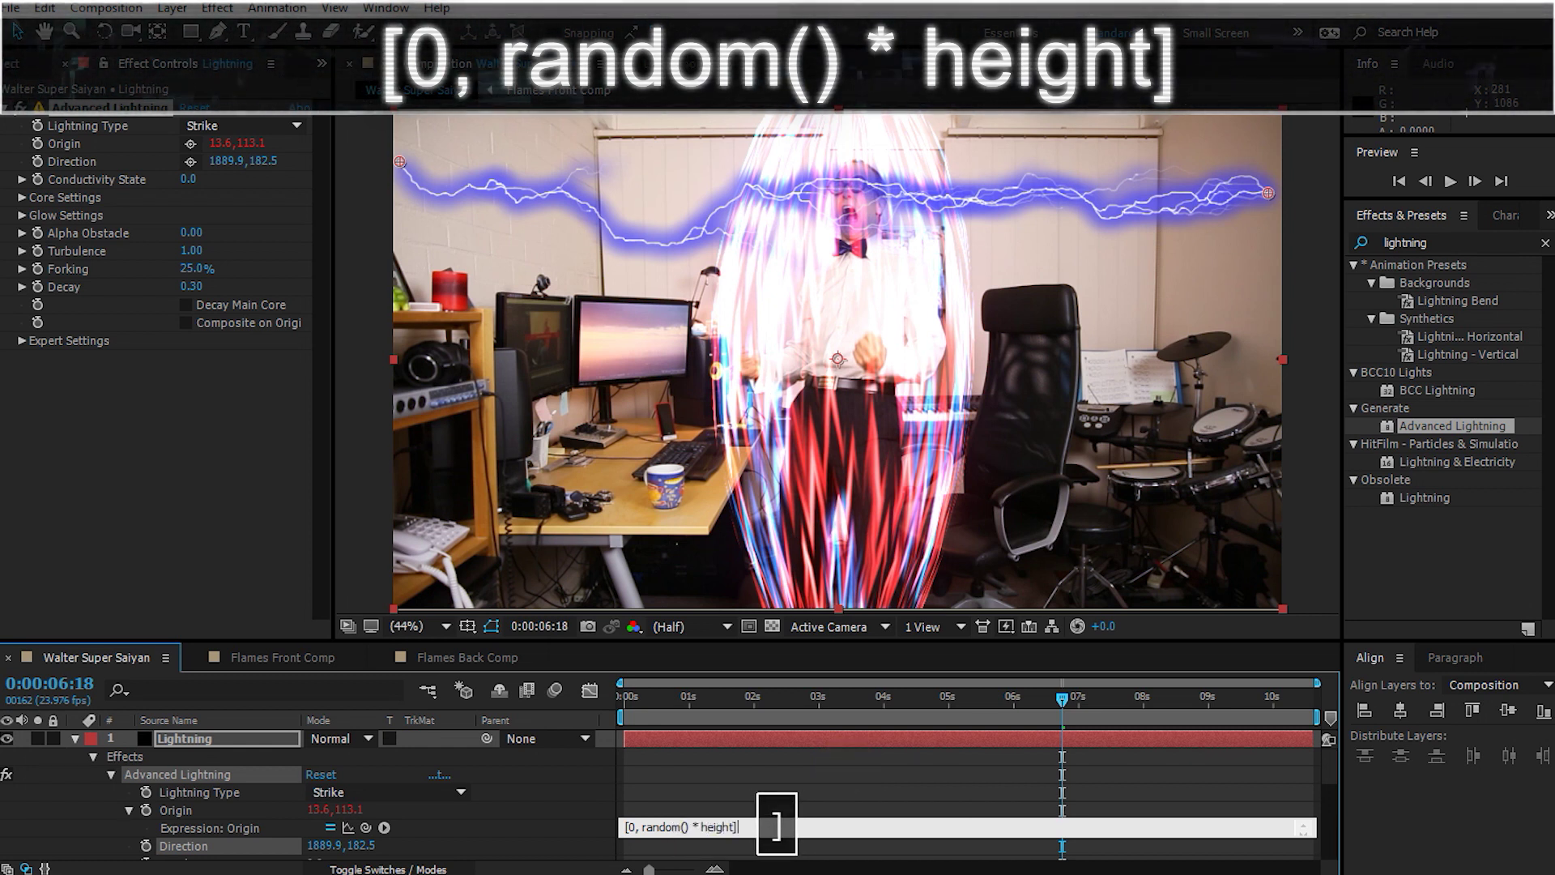
{"action": "left_click", "coordinate": [836, 791]}
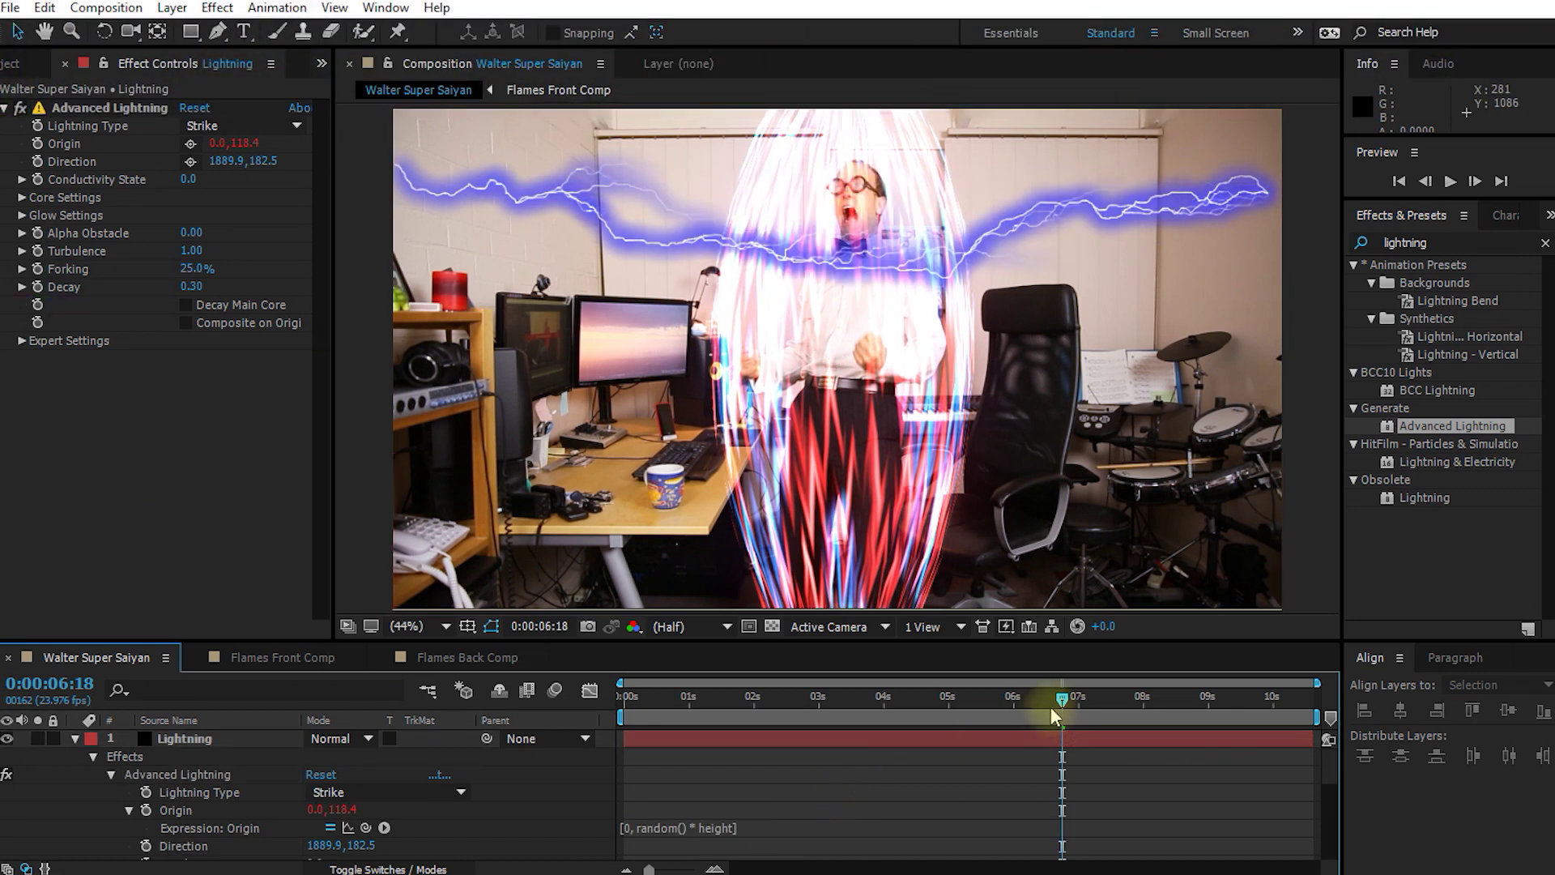
{"action": "left_click_drag", "start_coordinate": [1058, 708], "coordinate": [1014, 718]}
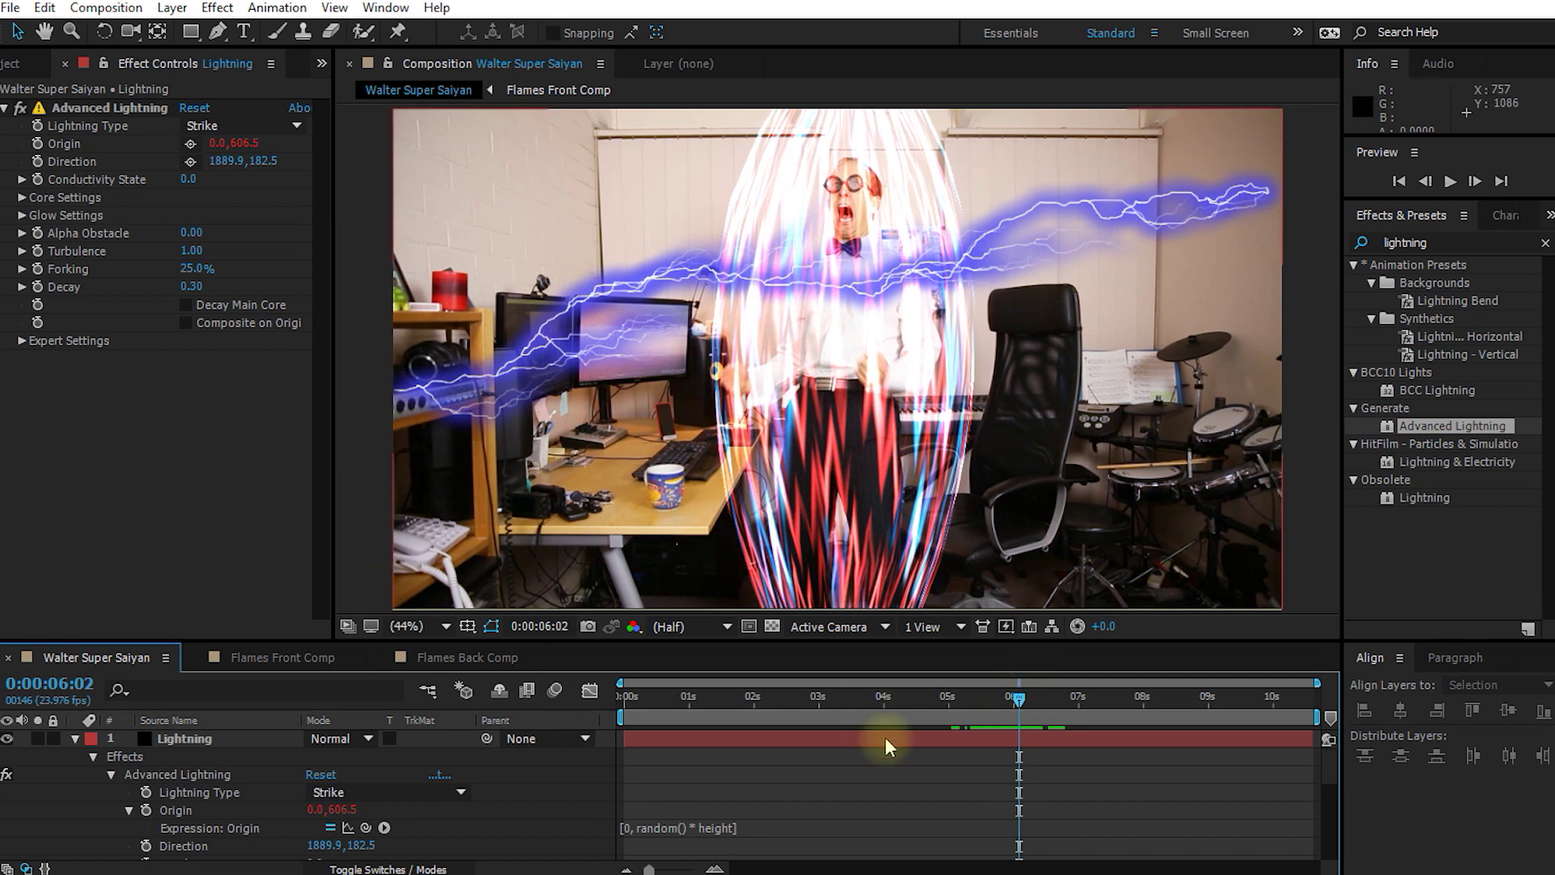
Step: Add the expression [width, random() * height] to the lightning's Direction, scrub to check it, and collapse the Lightning layer
{"action": "left_click", "coordinate": [83, 112]}
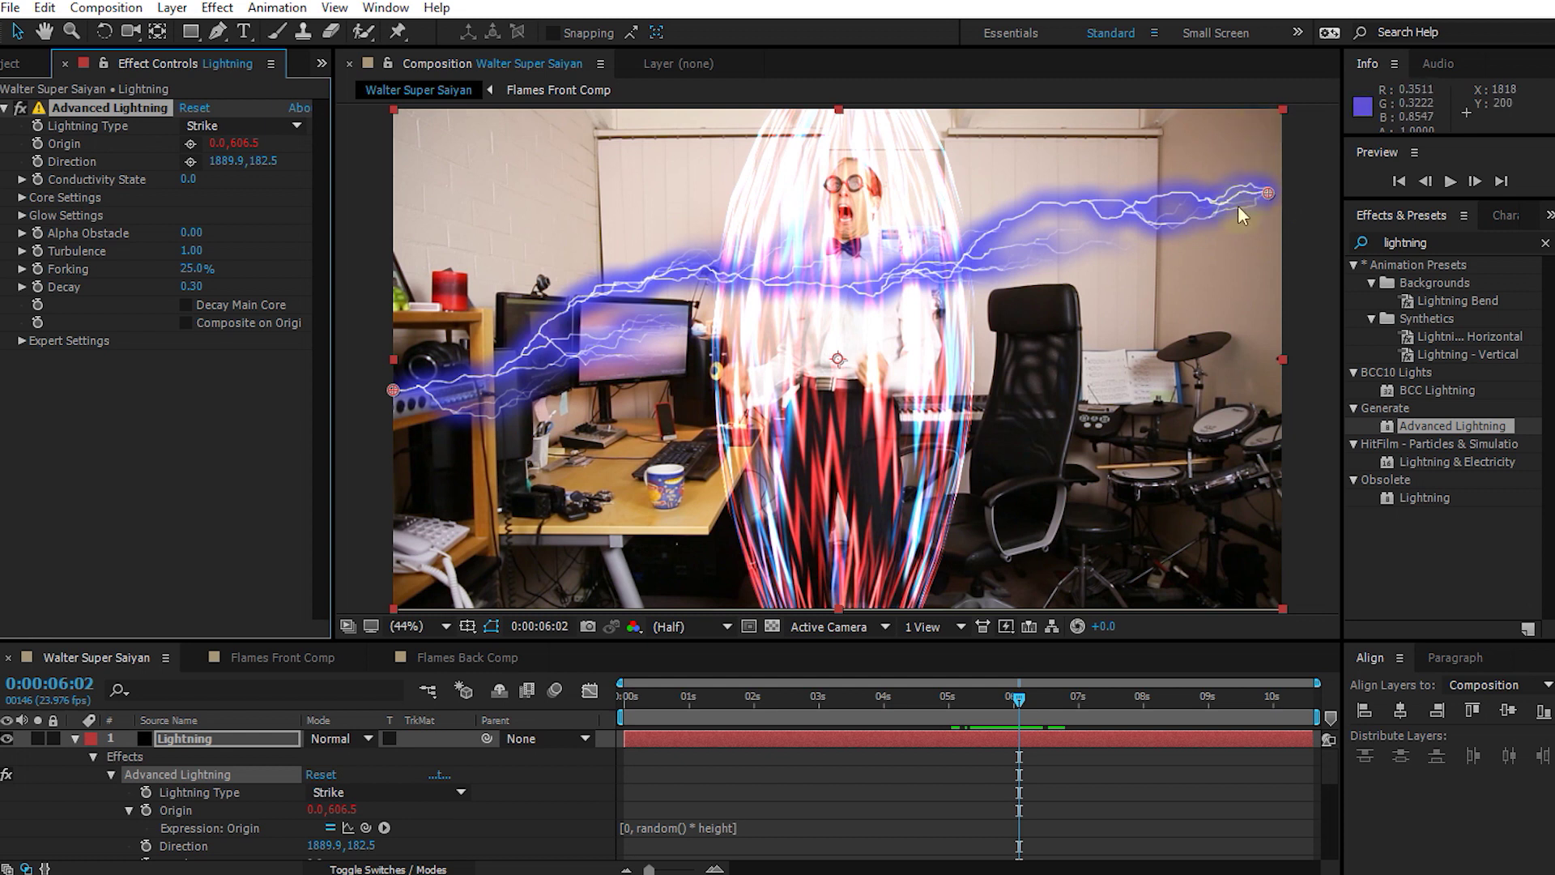
{"action": "left_click", "coordinate": [38, 162], "text": "alt"}
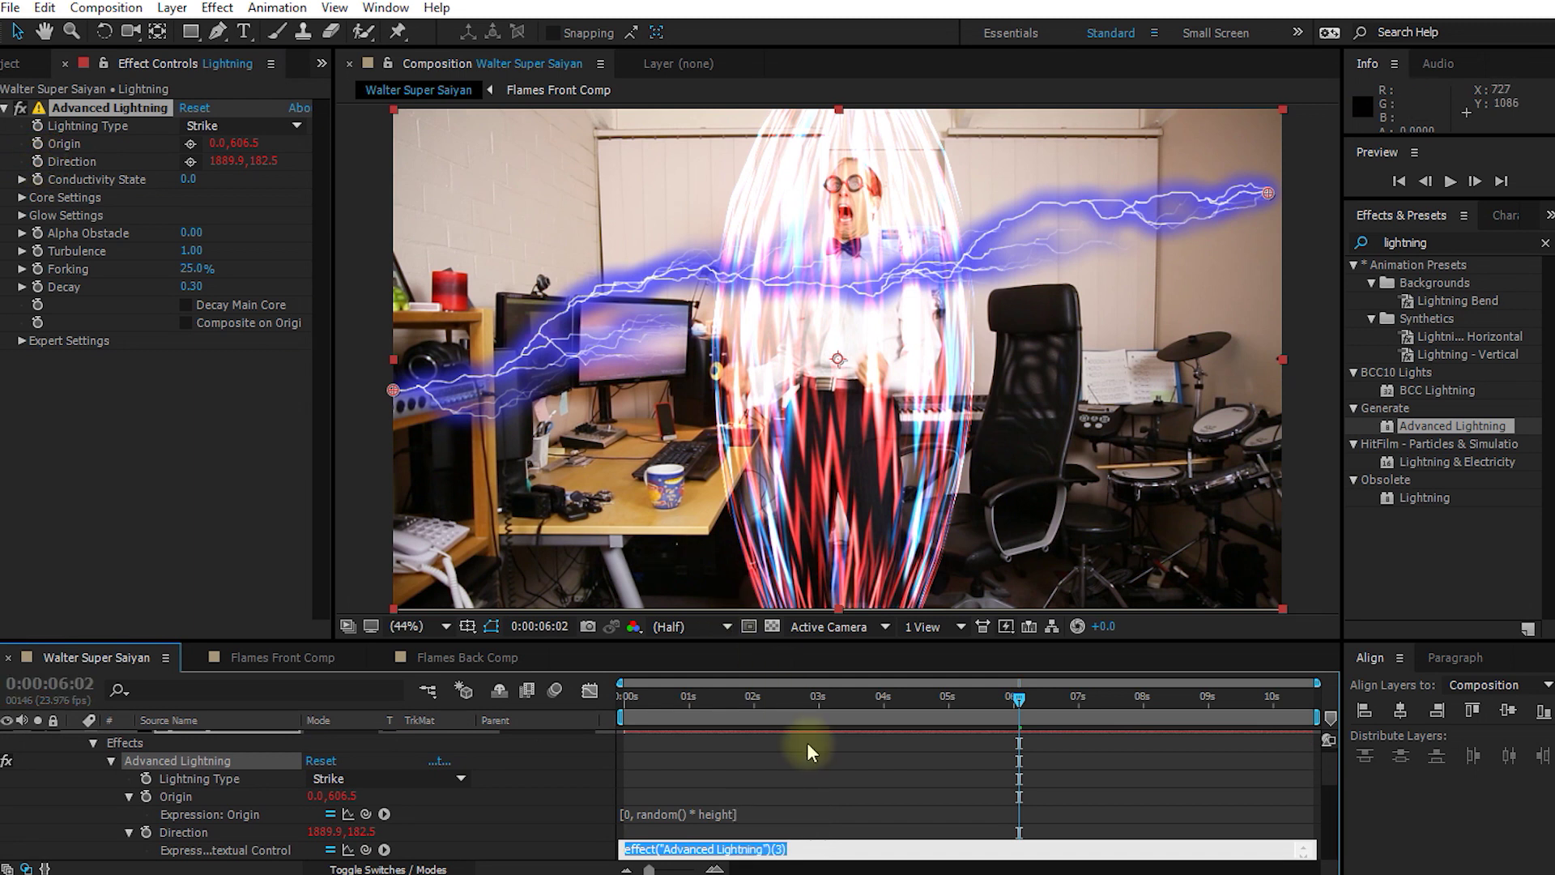
{"action": "type", "text": "[widt"}
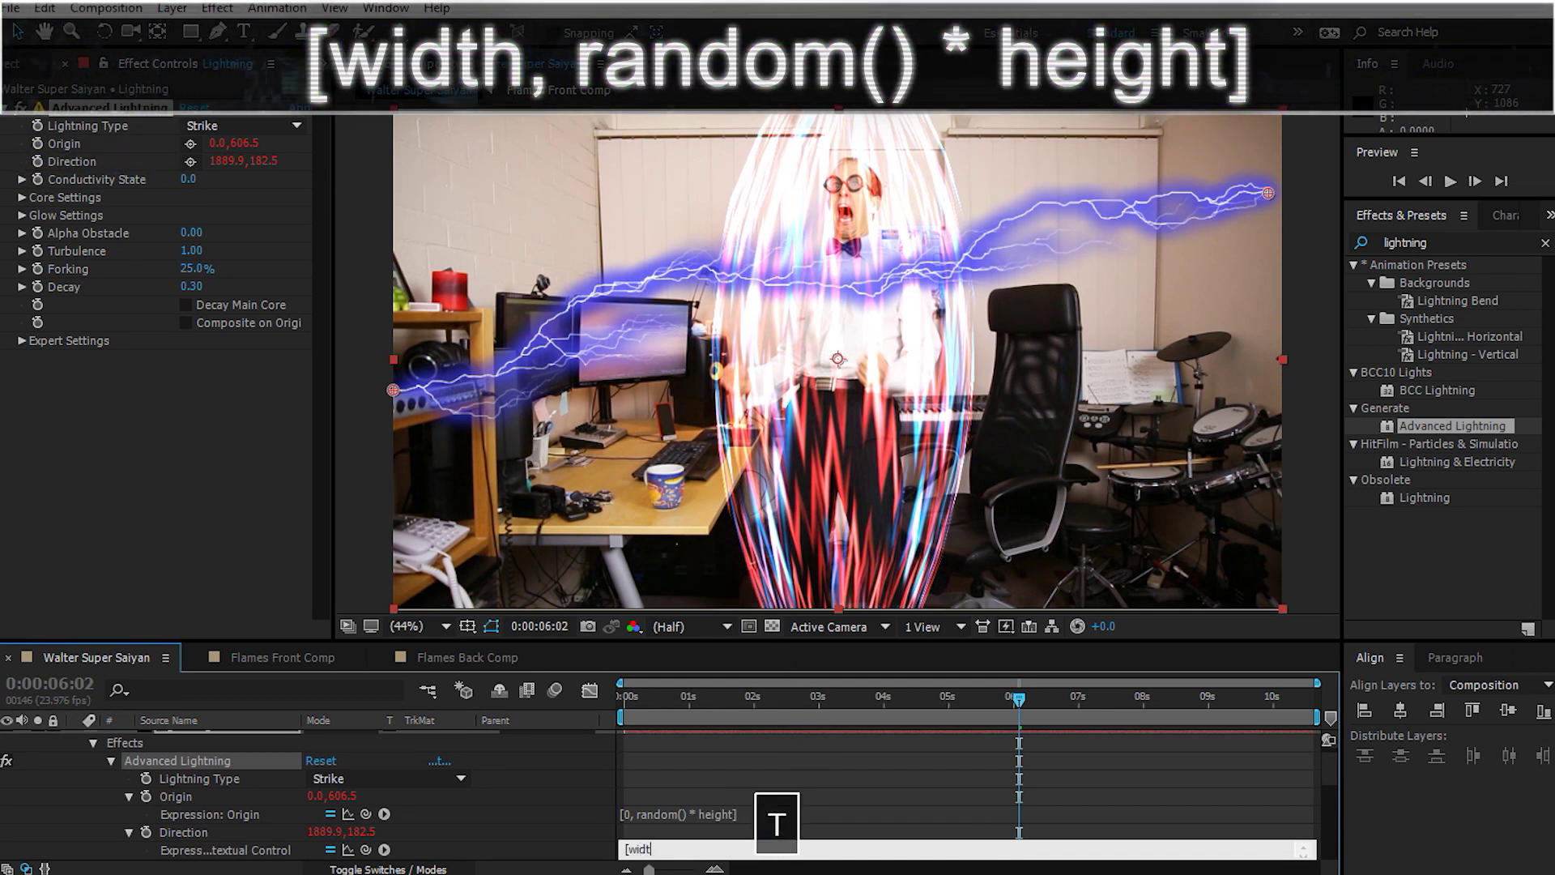
{"action": "type", "text": "h, random"}
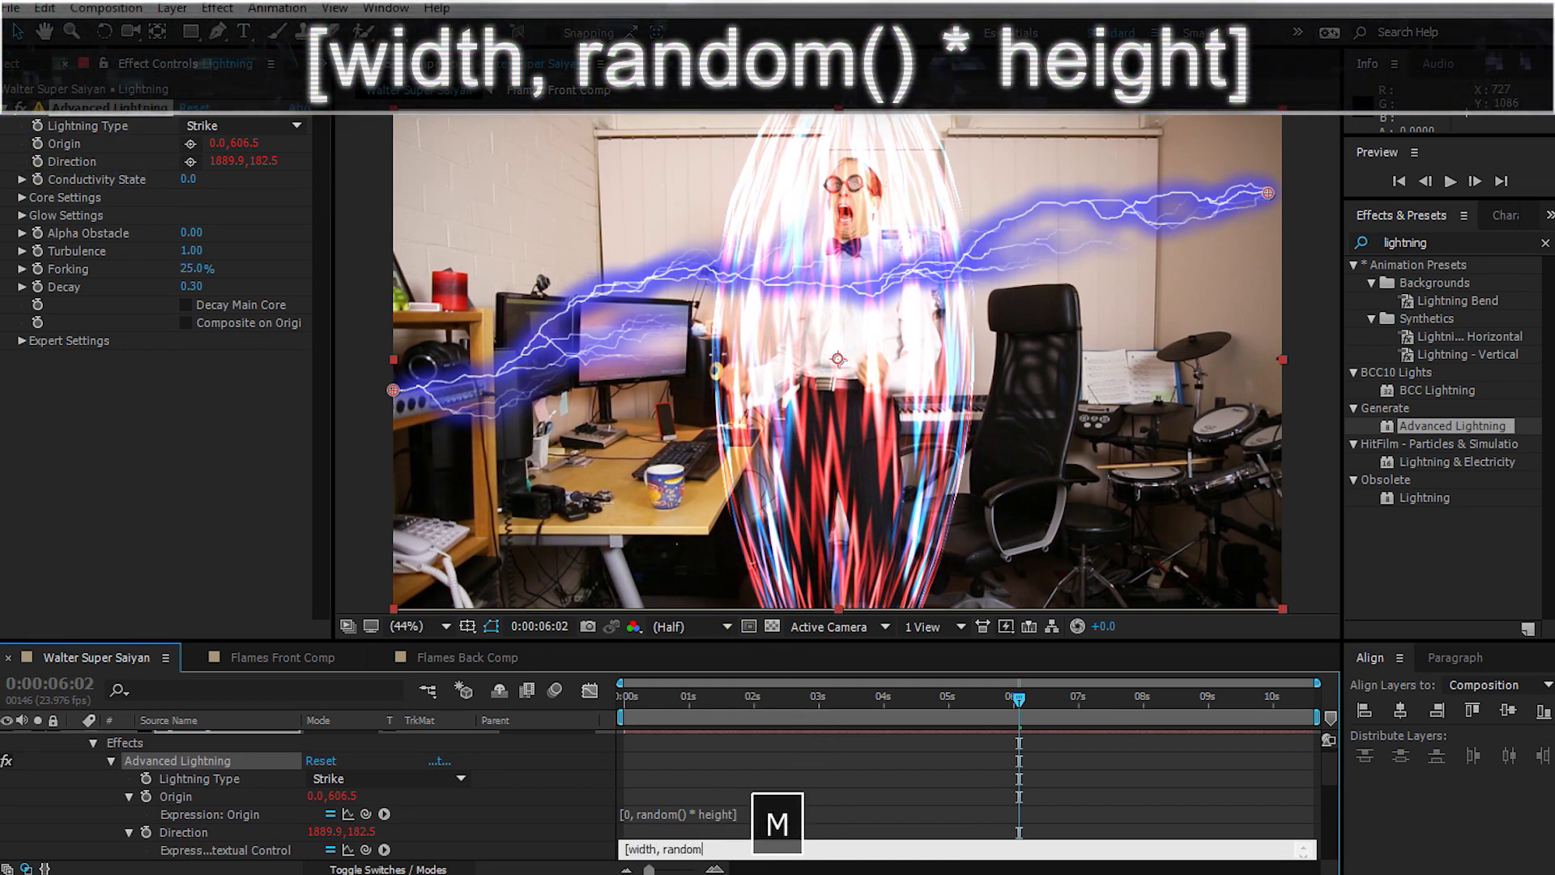
{"action": "type", "text": "()"}
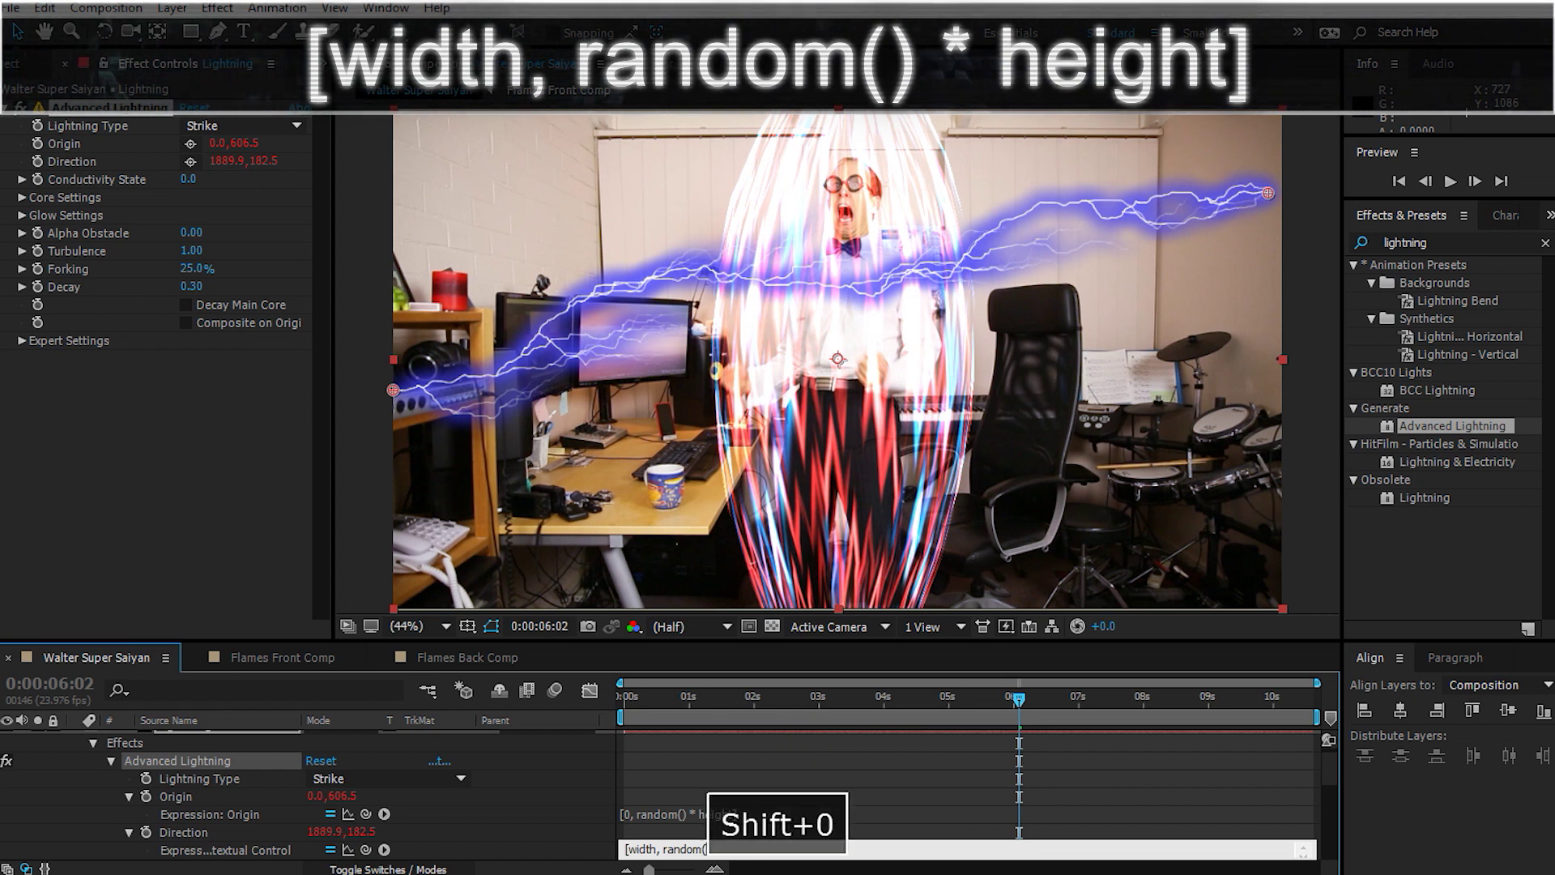
{"action": "type", "text": " * heigh"}
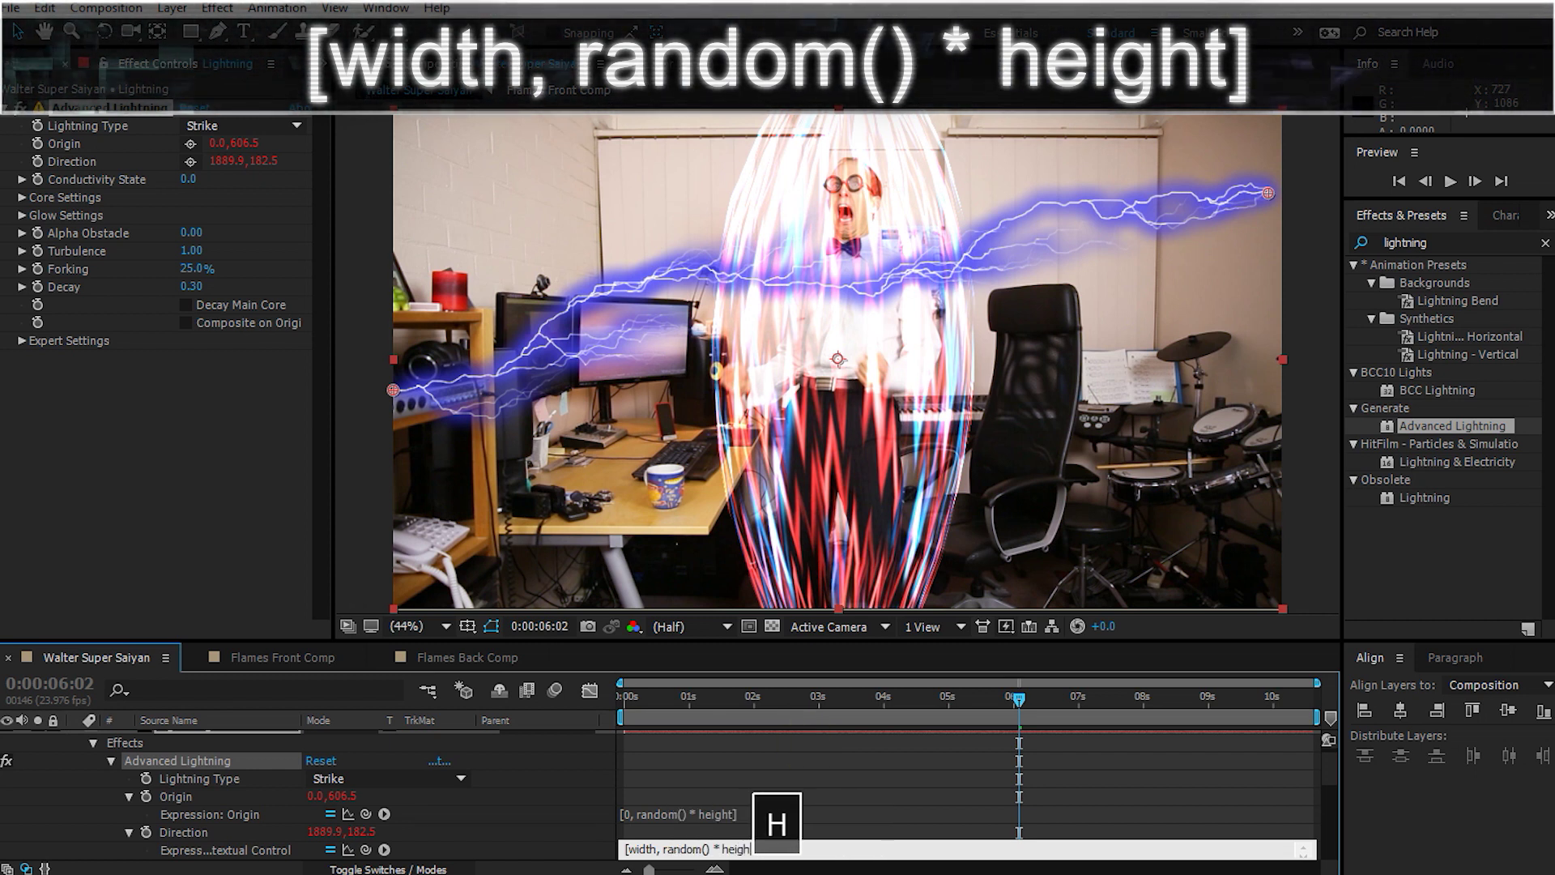
{"action": "type", "text": "t]"}
{"action": "left_click", "coordinate": [992, 716]}
{"action": "mouse_move", "coordinate": [997, 702]}
{"action": "left_mouse_down"}
{"action": "mouse_move", "coordinate": [889, 706]}
{"action": "mouse_move", "coordinate": [1039, 728]}
{"action": "mouse_move", "coordinate": [1008, 701]}
{"action": "left_mouse_up"}
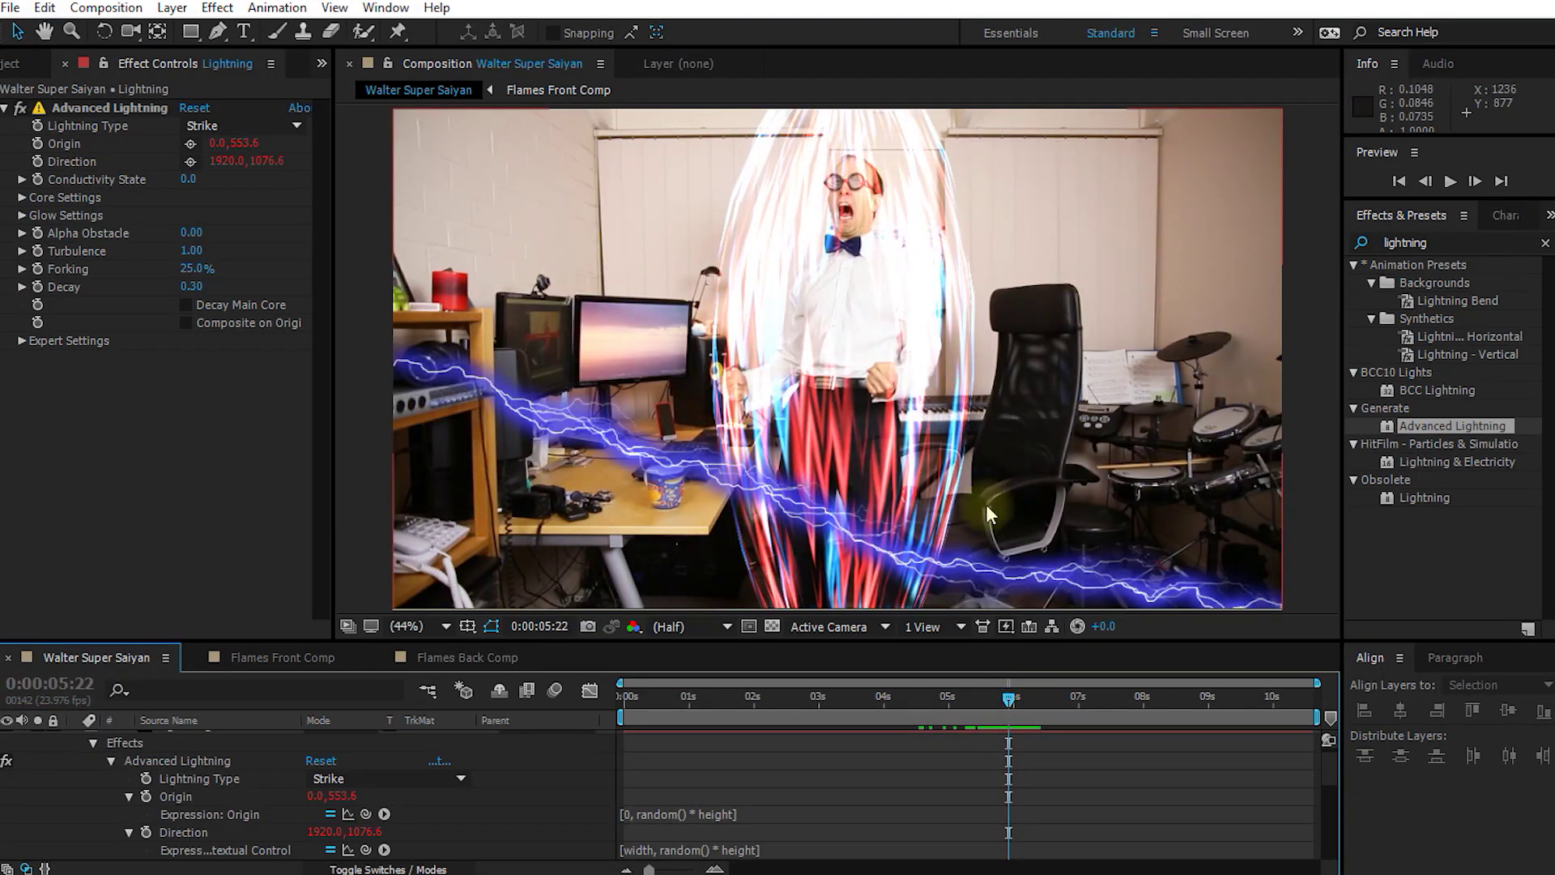
{"action": "left_click", "coordinate": [93, 742]}
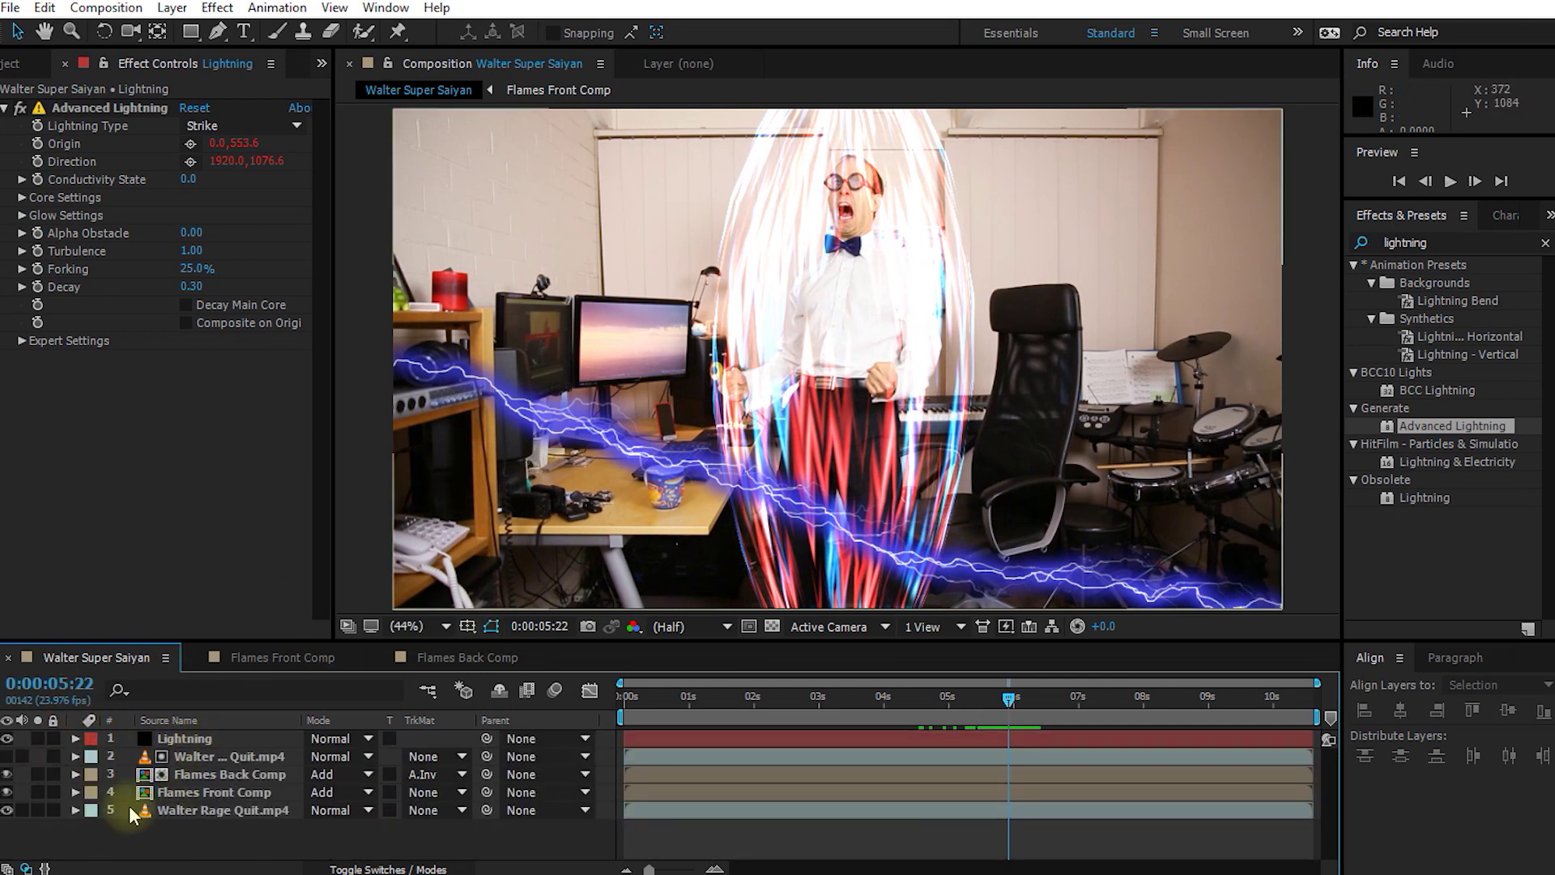
Step: Copy the Bezier Warp effect from Flames Front Comp onto the Lightning layer and scrub the timeline to check the warped bolt
{"action": "left_click", "coordinate": [175, 793]}
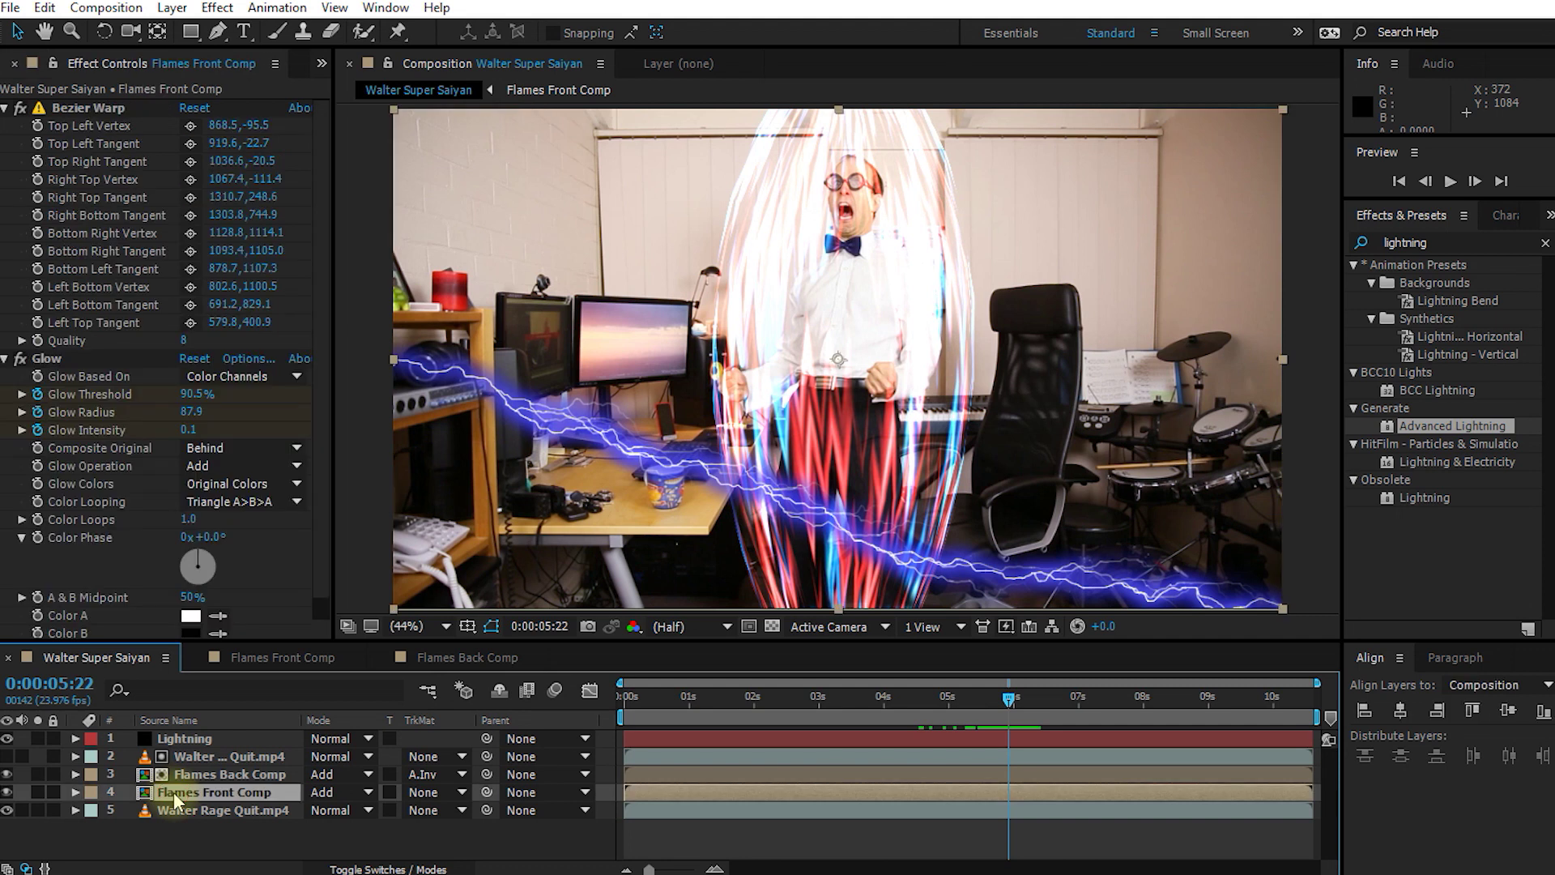
{"action": "left_click", "coordinate": [72, 108]}
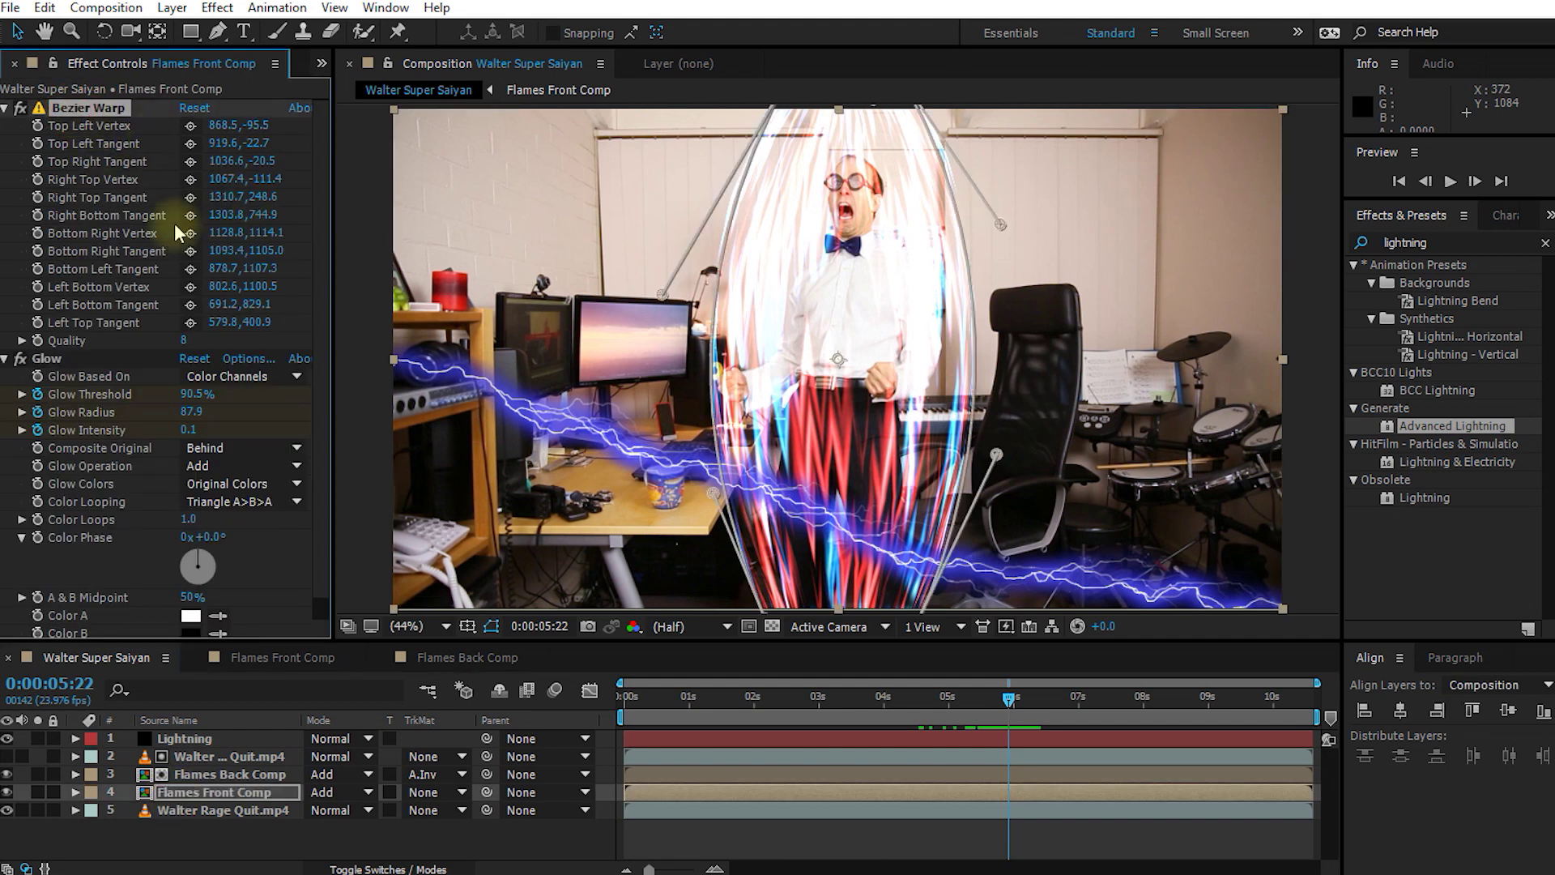
{"action": "key", "text": "ctrl+c"}
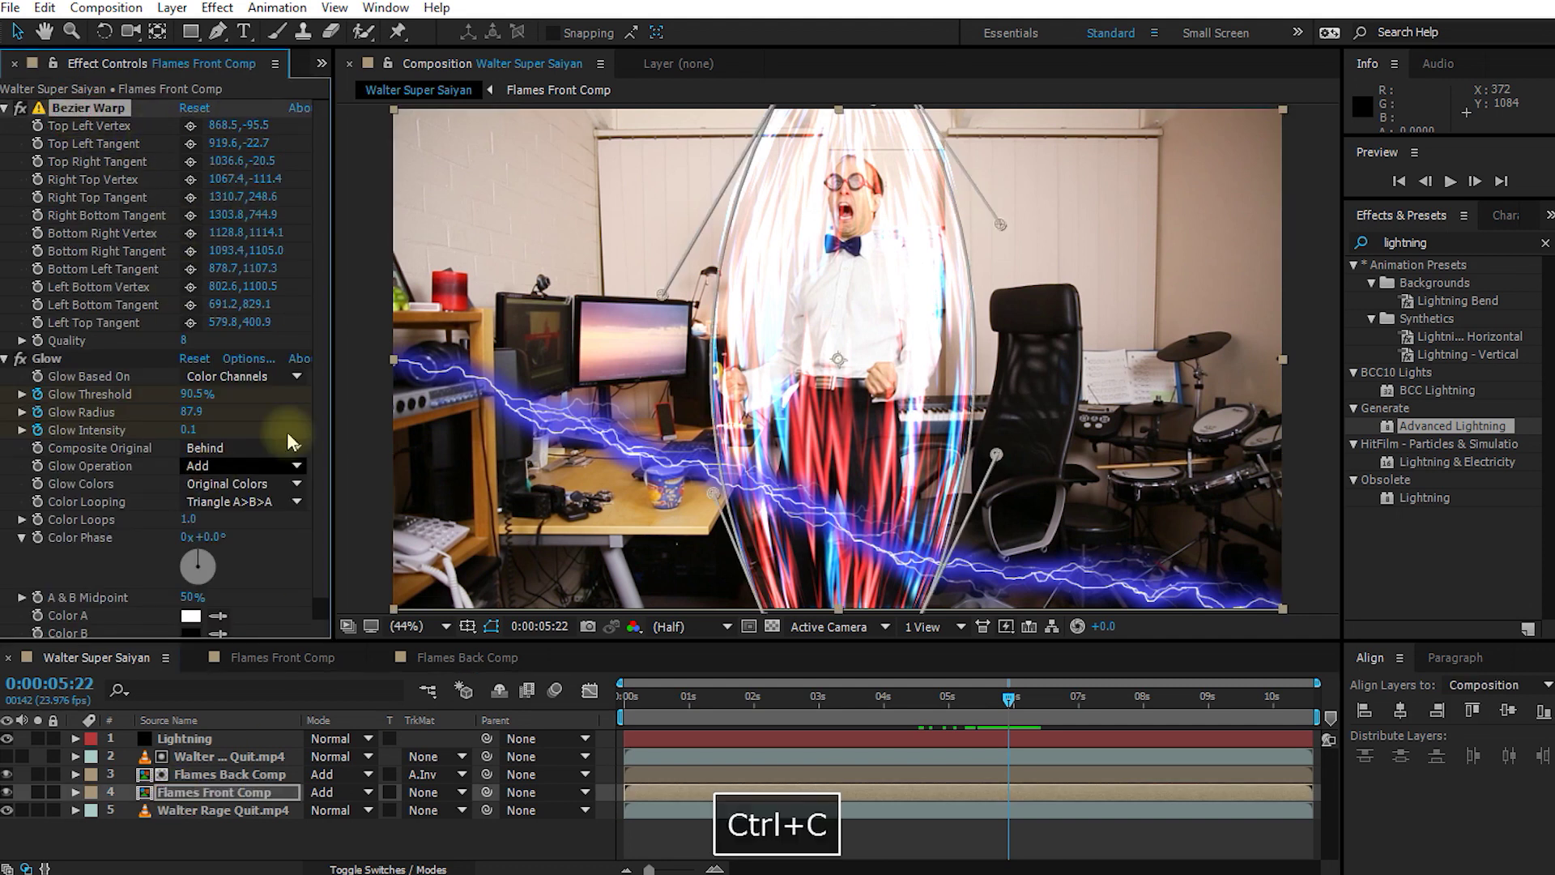
{"action": "left_click", "coordinate": [183, 738]}
{"action": "left_click", "coordinate": [134, 460]}
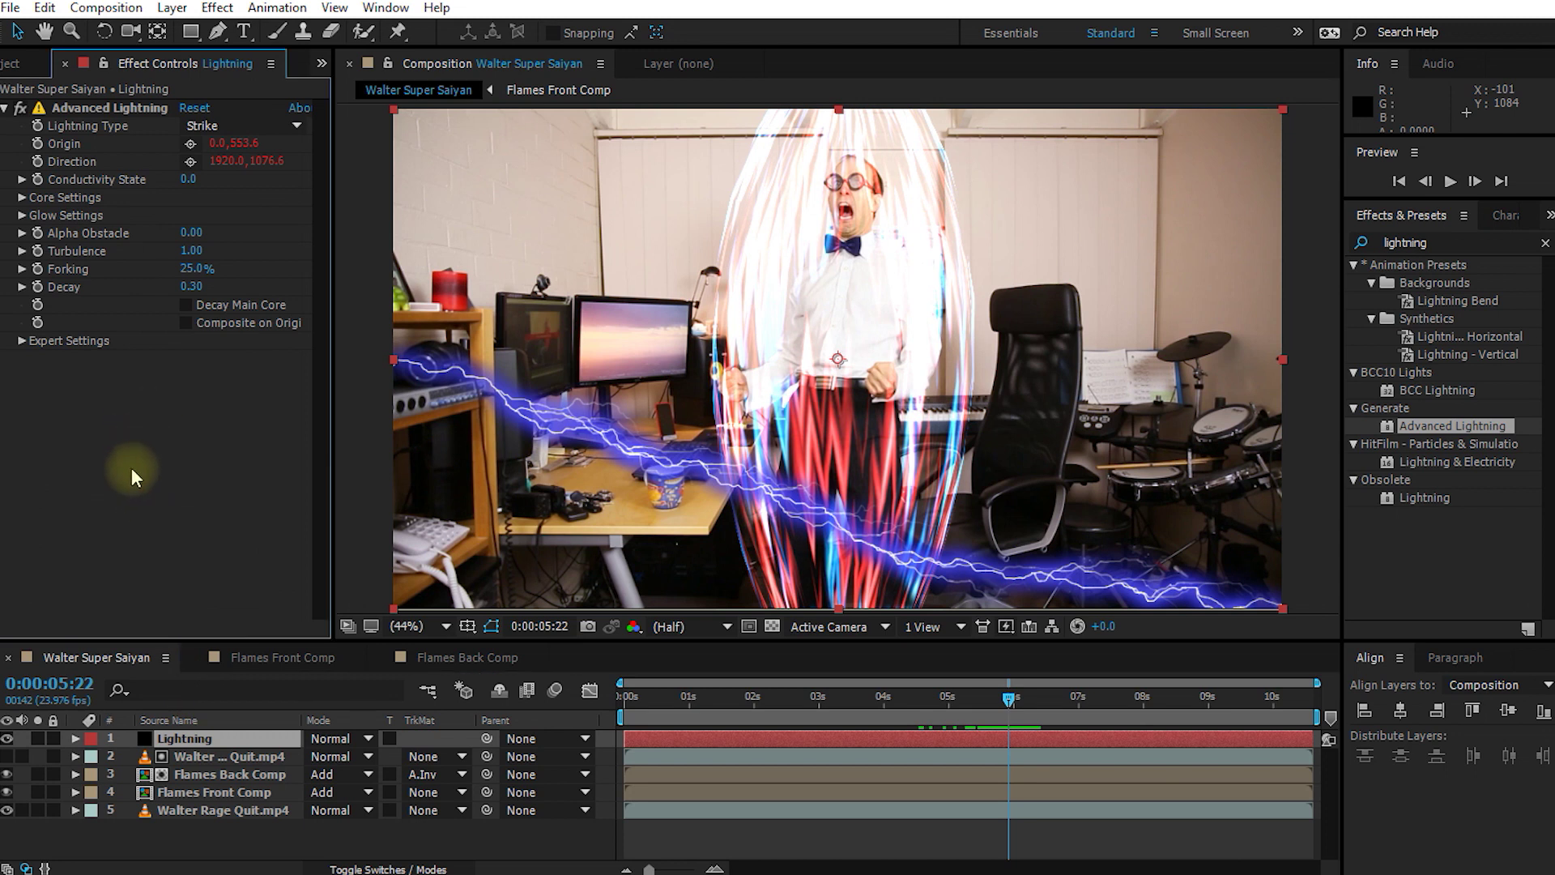
{"action": "key", "text": "ctrl+v"}
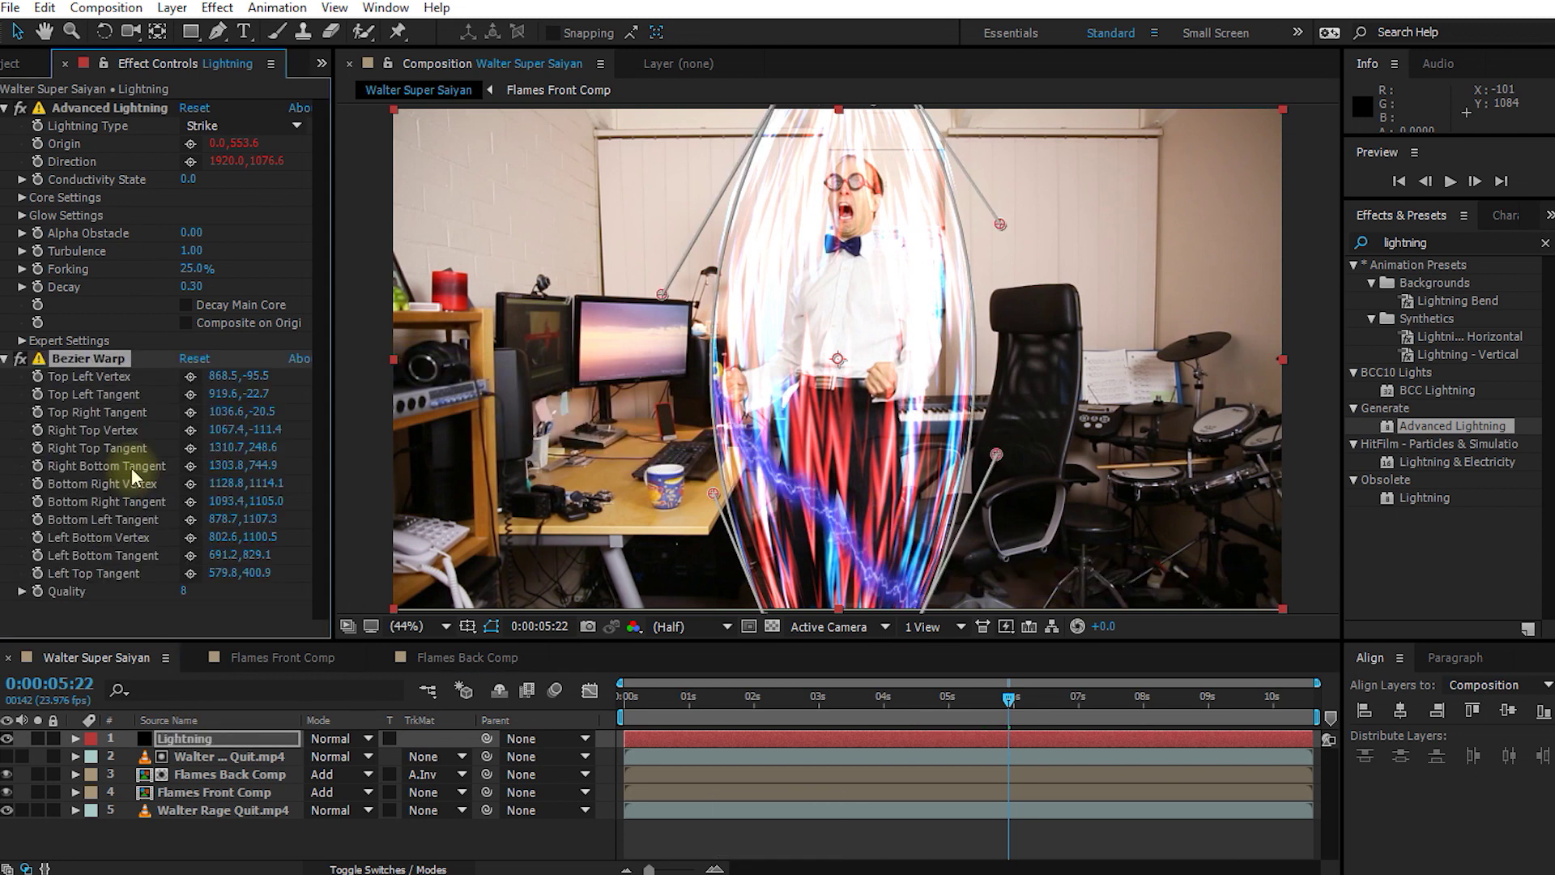
{"action": "left_click", "coordinate": [1048, 832]}
{"action": "left_click_drag", "start_coordinate": [1009, 698], "coordinate": [1056, 721]}
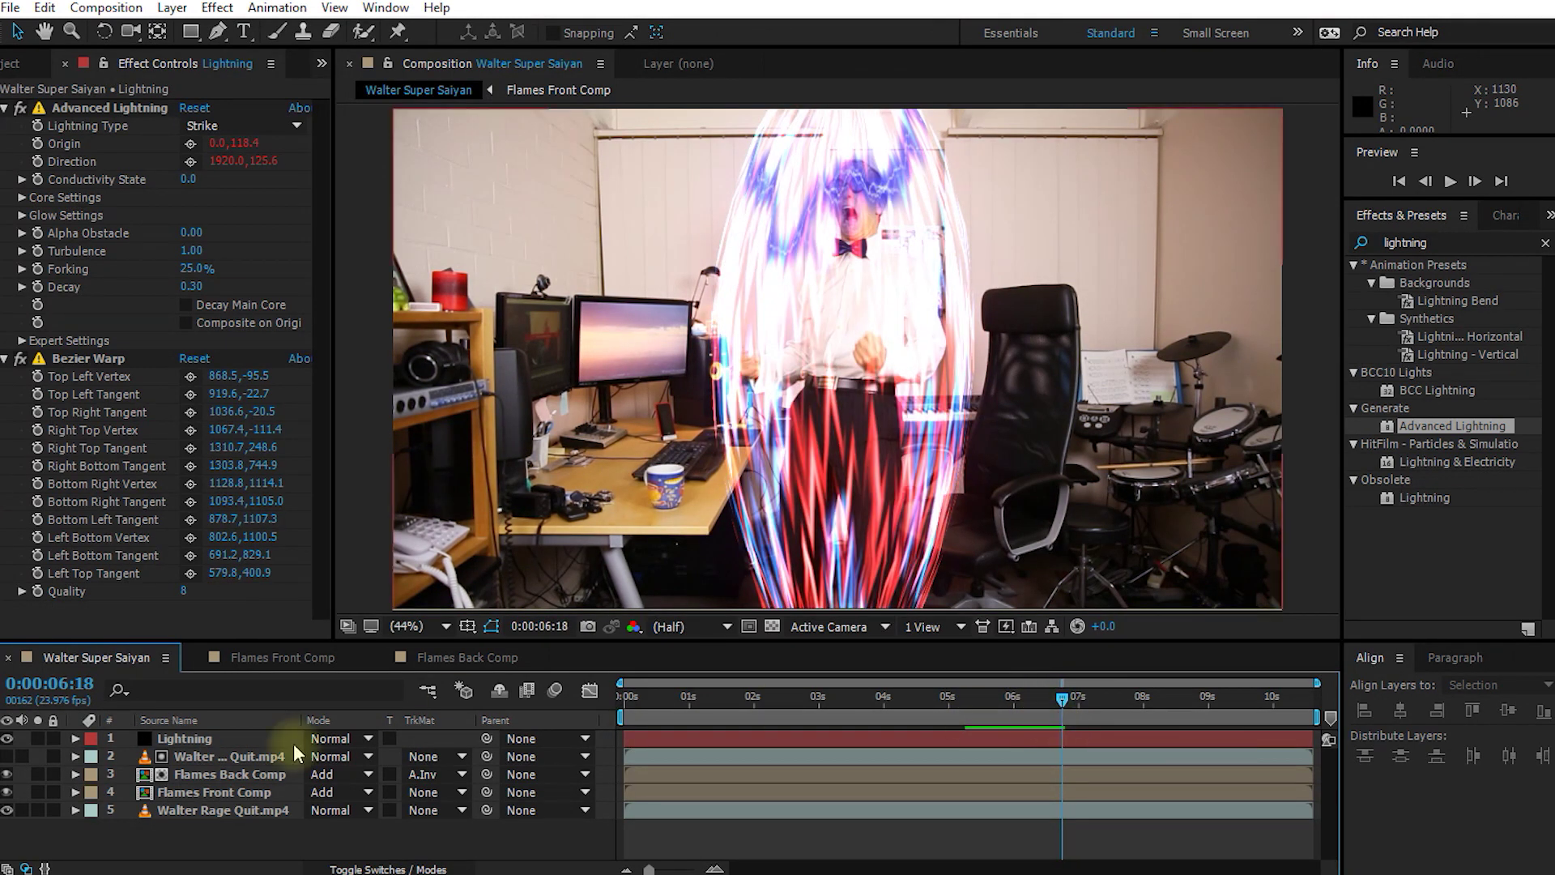
Step: Set the Lightning layer's blending mode to Add and scrub around 0:00:06:20 to check the blend
{"action": "left_click", "coordinate": [224, 739]}
{"action": "left_click", "coordinate": [333, 738]}
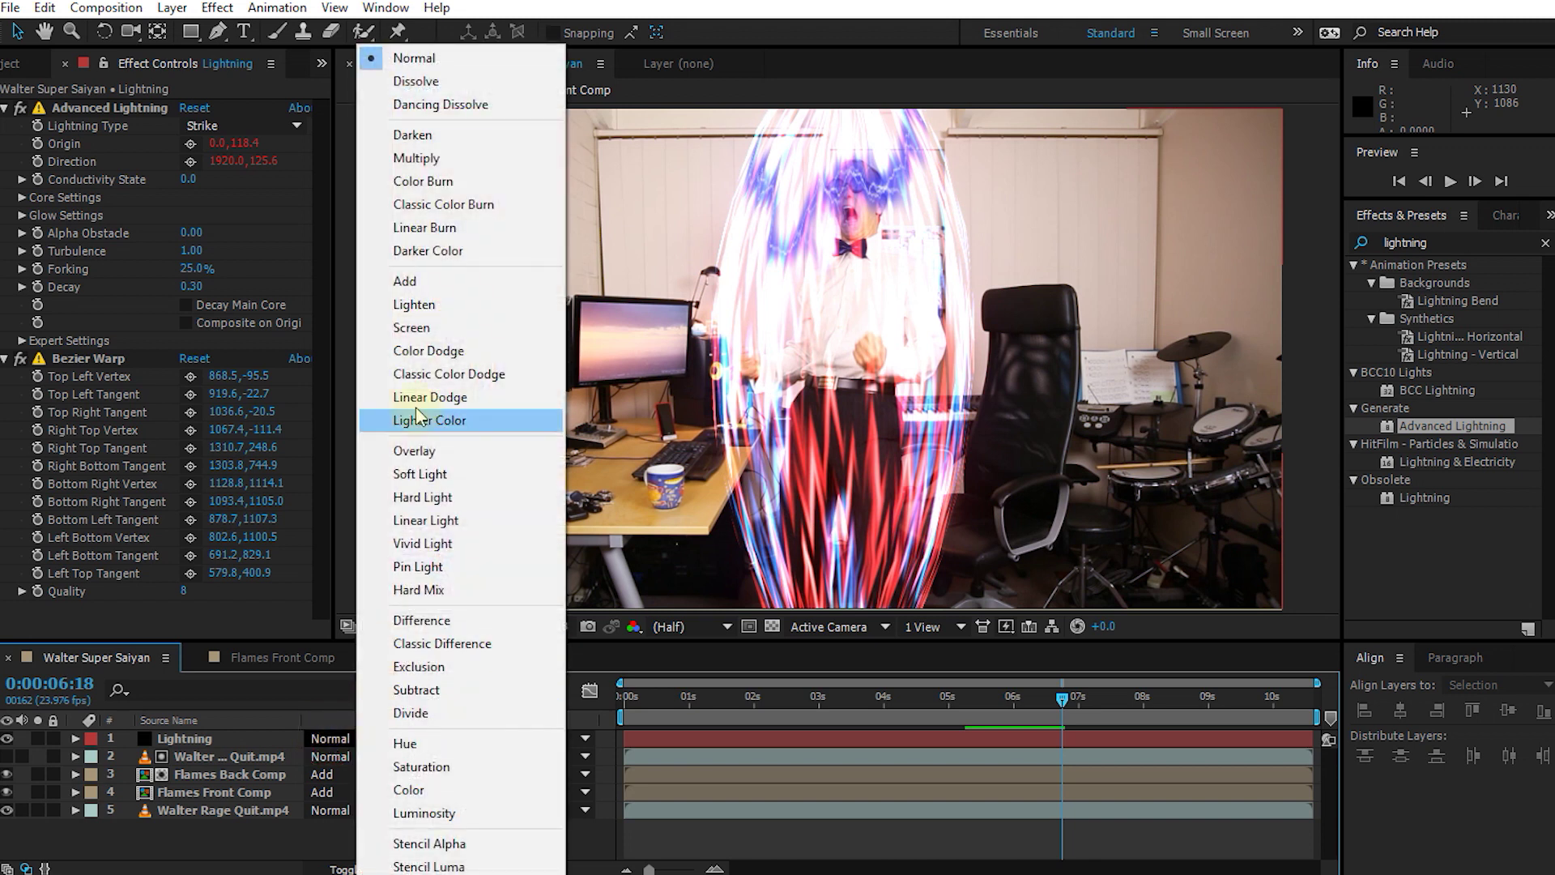
{"action": "left_click", "coordinate": [419, 290]}
{"action": "mouse_move", "coordinate": [1054, 699]}
{"action": "left_mouse_down"}
{"action": "mouse_move", "coordinate": [1009, 702]}
{"action": "mouse_move", "coordinate": [1087, 714]}
{"action": "mouse_move", "coordinate": [1058, 707]}
{"action": "mouse_move", "coordinate": [1071, 711]}
{"action": "left_mouse_up"}
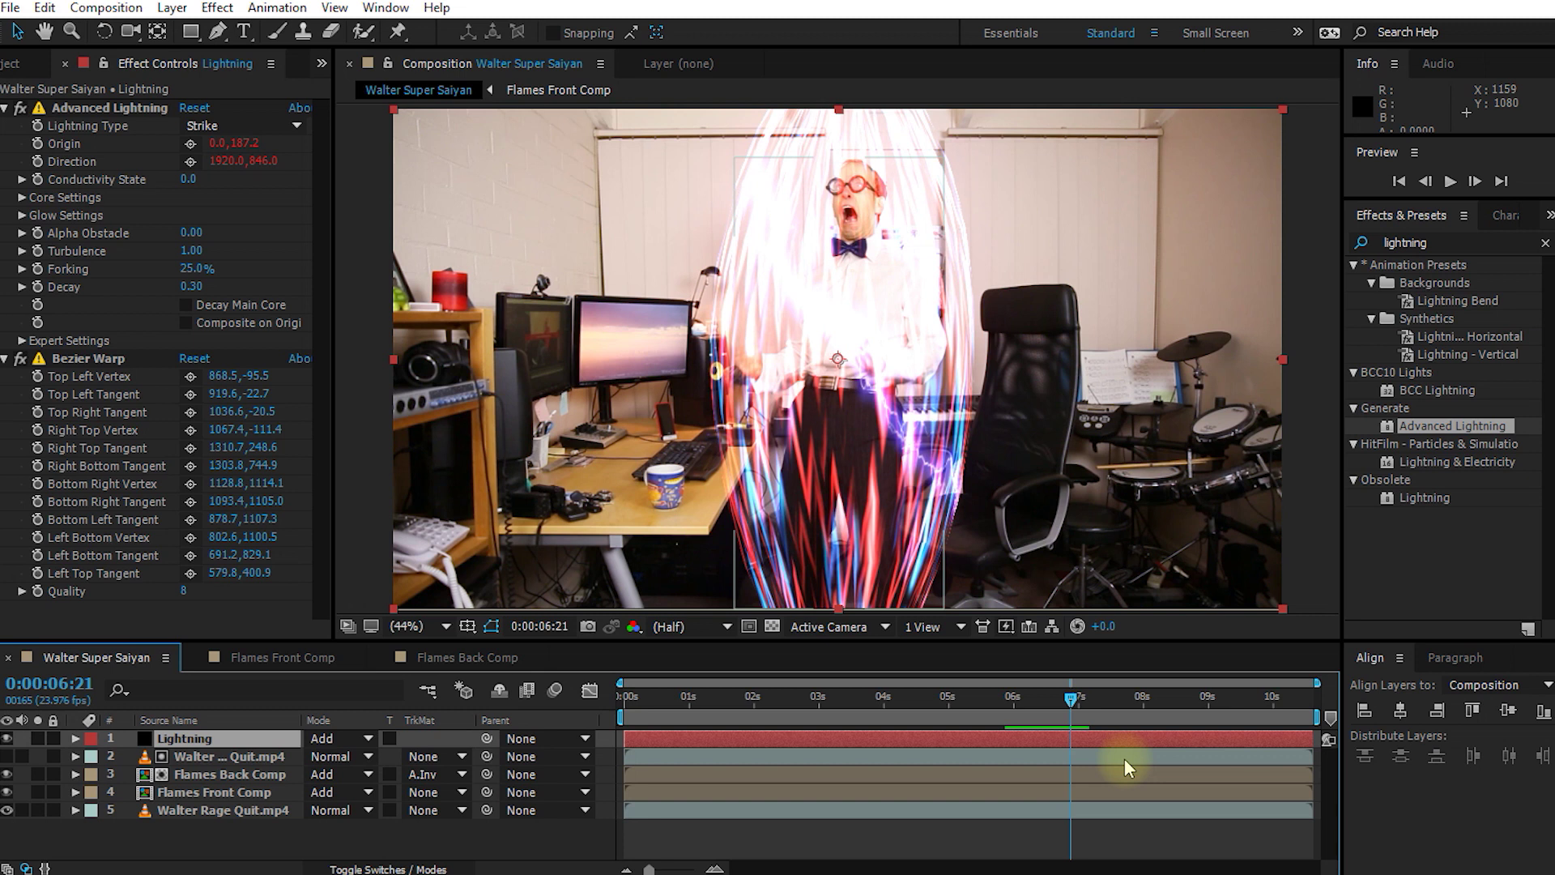
{"action": "left_click_drag", "start_coordinate": [1062, 700], "coordinate": [1058, 698]}
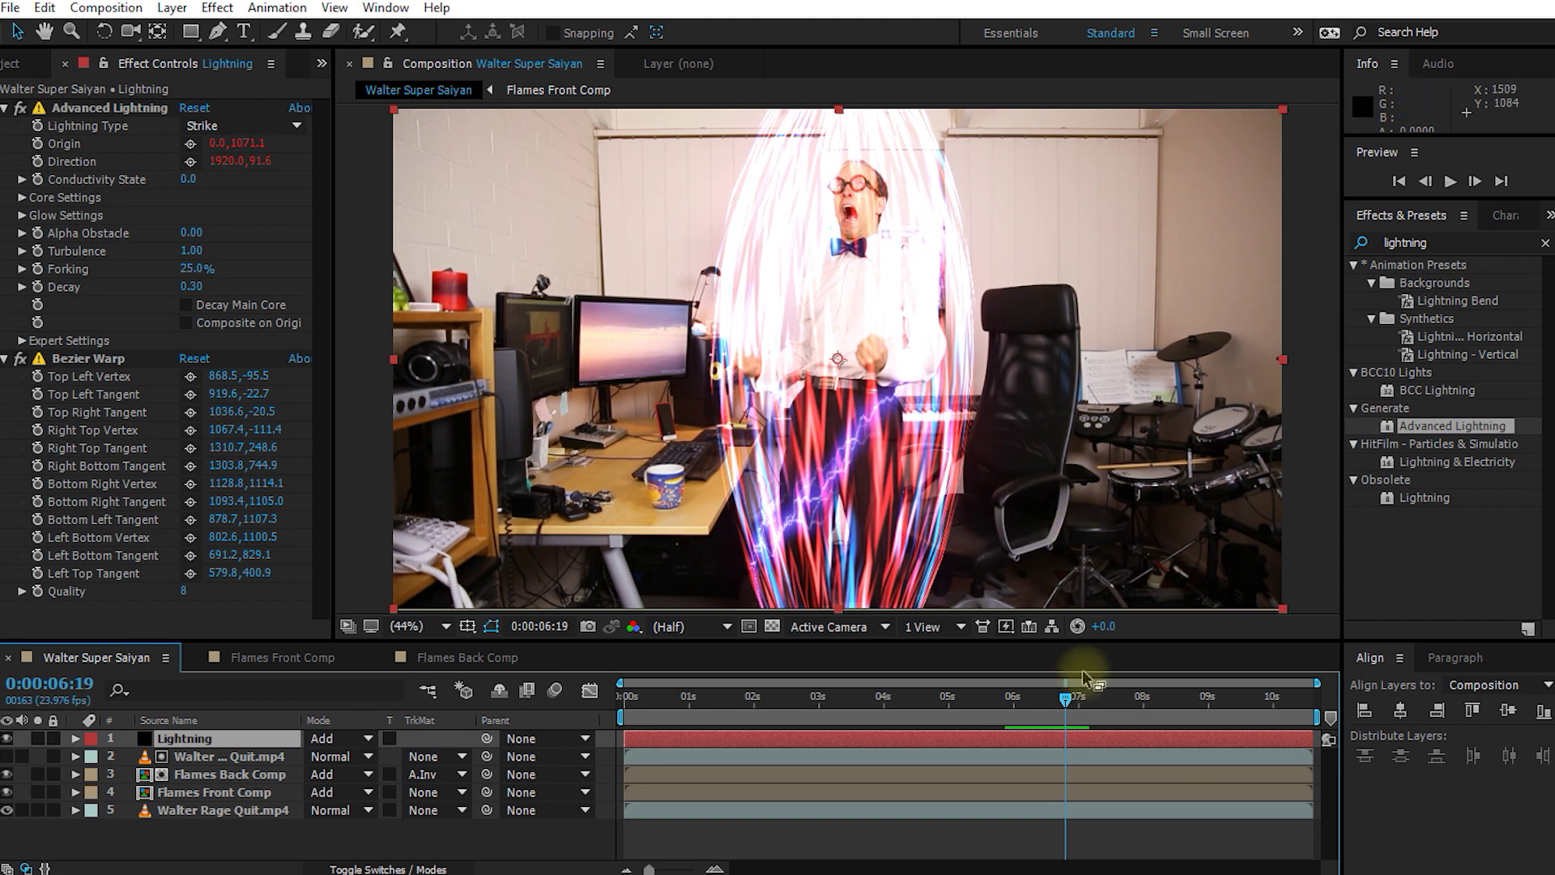
Step: At 0:00:05:15, once the man is standing, set an Opacity keyframe of 0% on the Lightning layer
{"action": "left_click_drag", "start_coordinate": [1061, 703], "coordinate": [924, 733]}
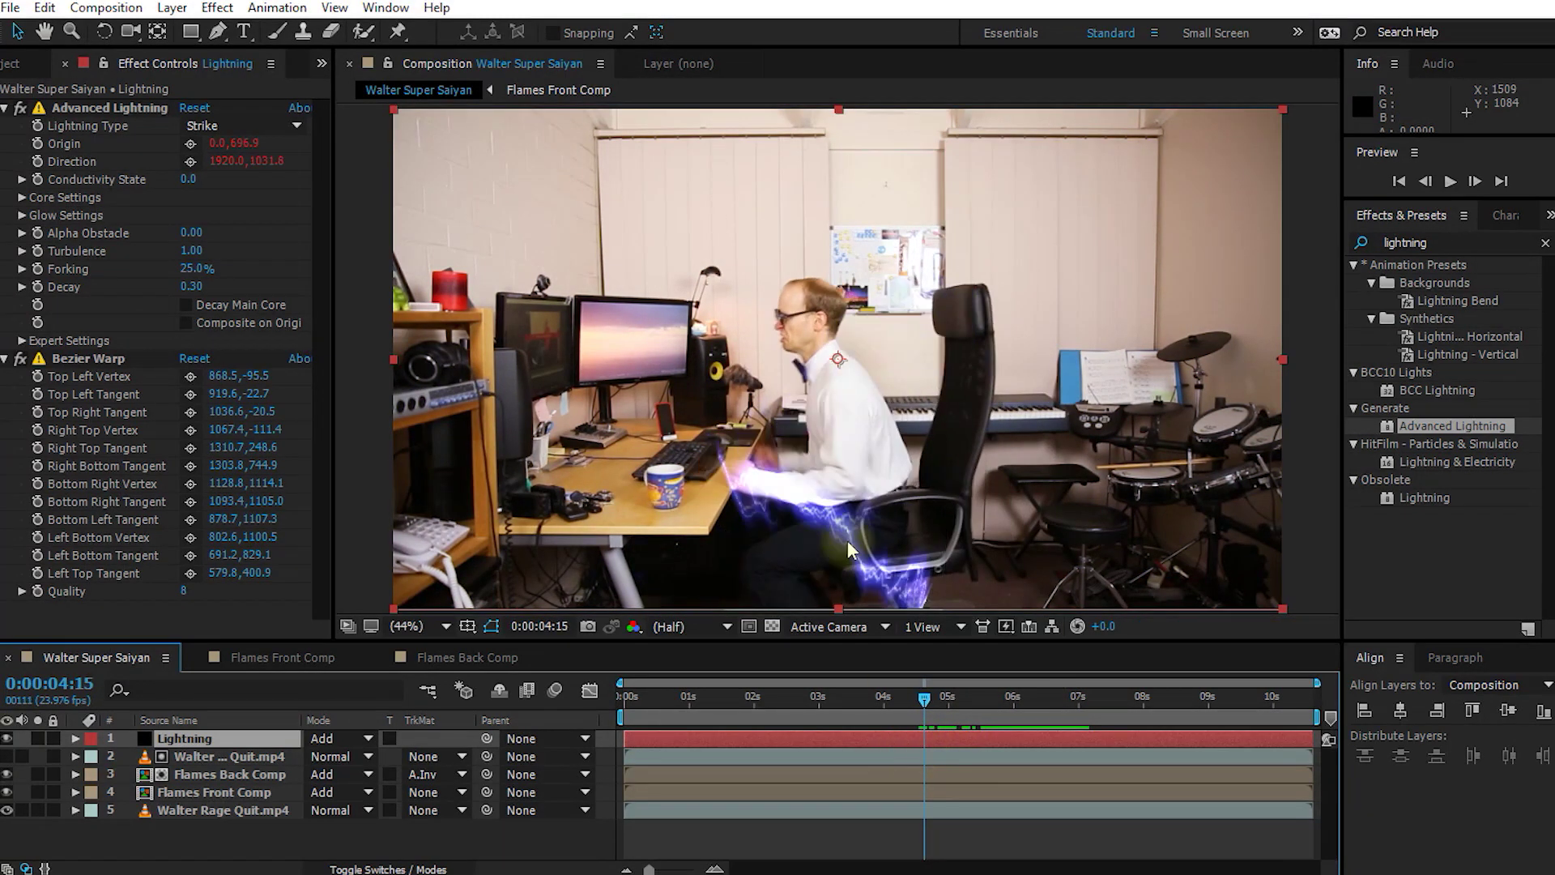
{"action": "left_click", "coordinate": [937, 698]}
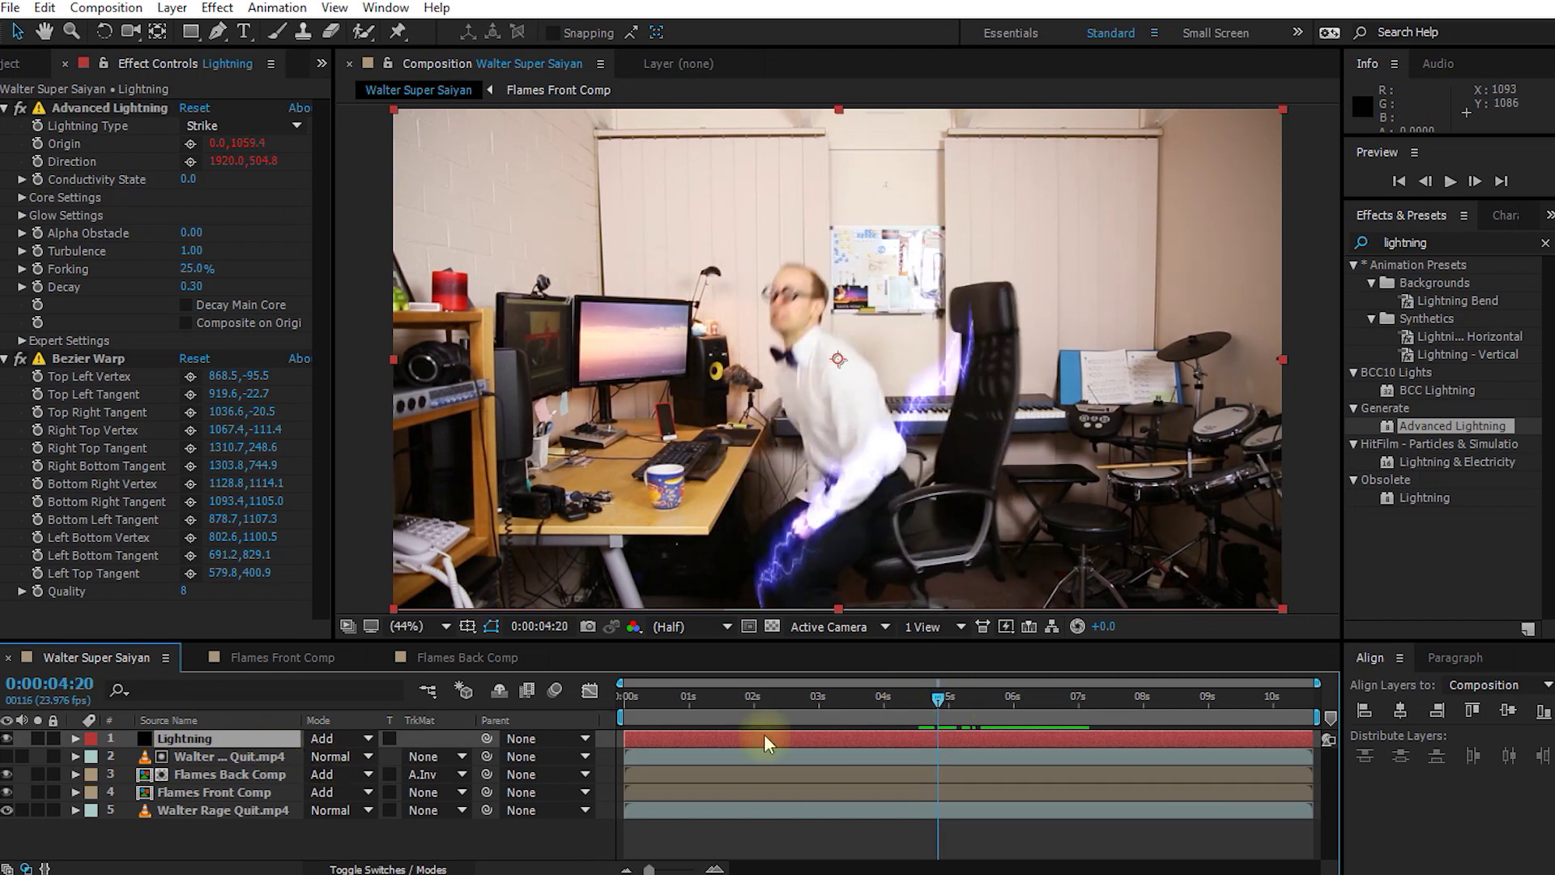
{"action": "left_click", "coordinate": [959, 743]}
{"action": "key", "text": "t"}
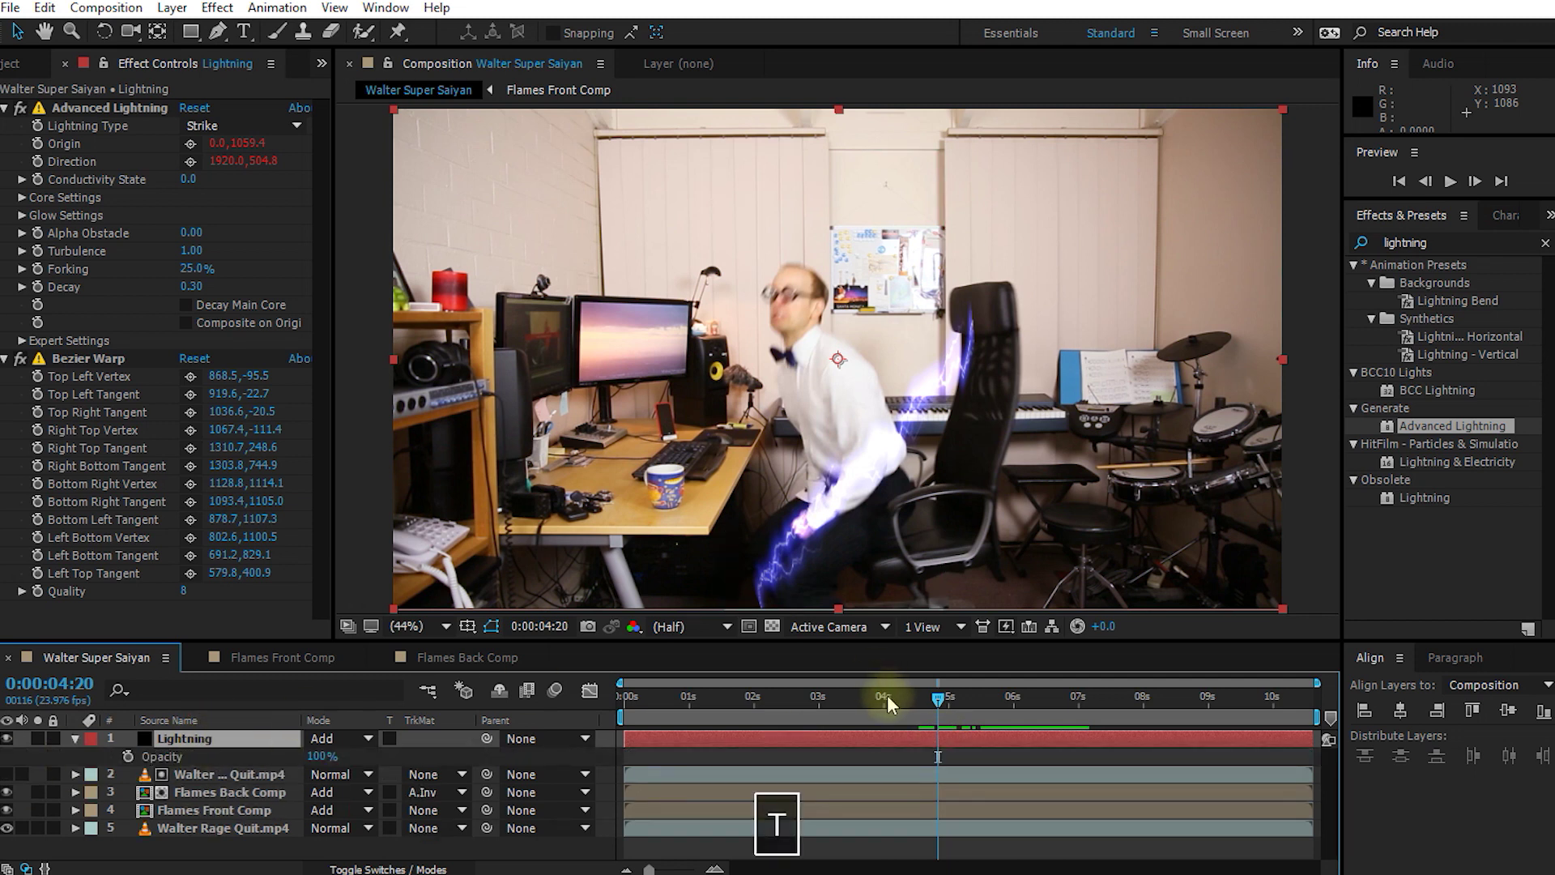
{"action": "left_click_drag", "start_coordinate": [942, 706], "coordinate": [989, 711]}
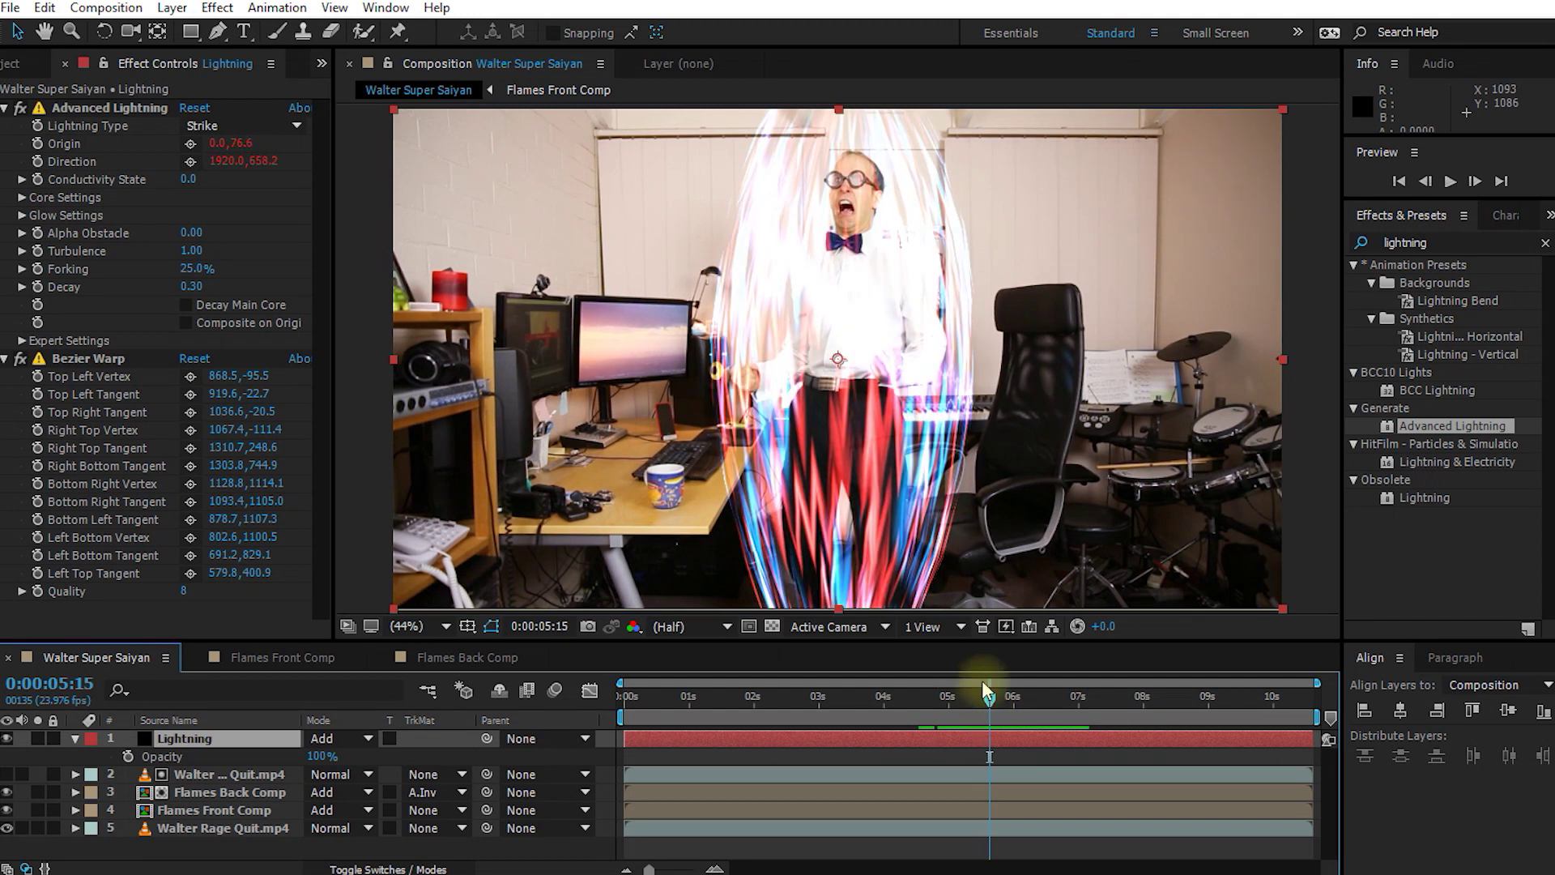
{"action": "left_click", "coordinate": [128, 756]}
{"action": "left_click_drag", "start_coordinate": [301, 756], "coordinate": [40, 758]}
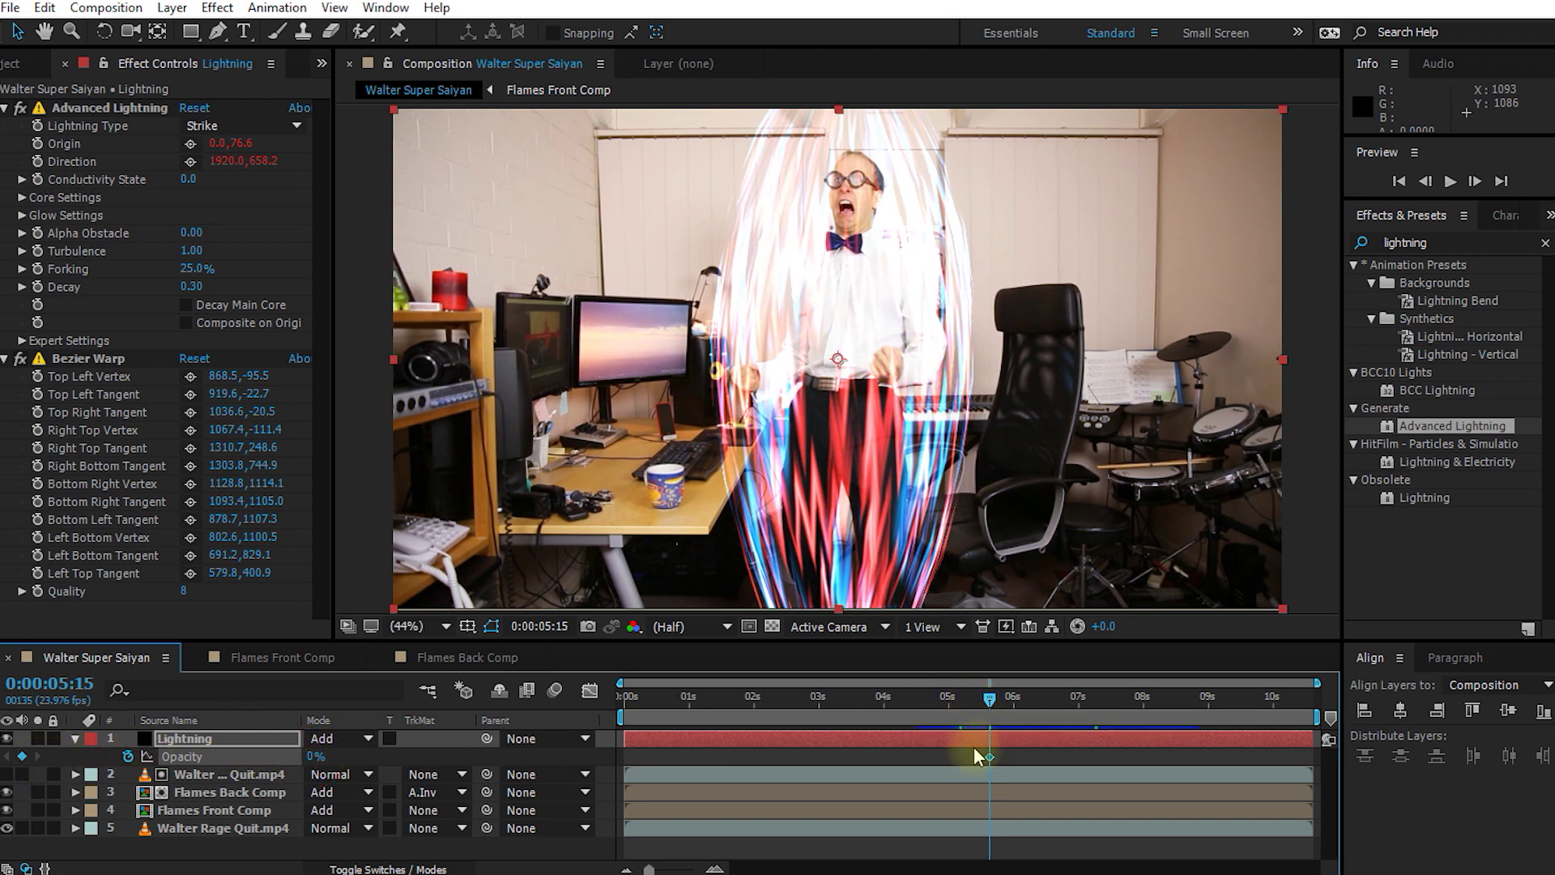
Step: Add a 100% Opacity keyframe to the Lightning layer, scrub to check the fade-in, and shift that keyframe to about 0:00:07:00
{"action": "left_click", "coordinate": [734, 739]}
{"action": "left_click_drag", "start_coordinate": [990, 698], "coordinate": [1013, 702]}
{"action": "left_click_drag", "start_coordinate": [310, 756], "coordinate": [437, 765]}
{"action": "left_click", "coordinate": [1014, 701]}
{"action": "left_click_drag", "start_coordinate": [1015, 704], "coordinate": [1195, 724]}
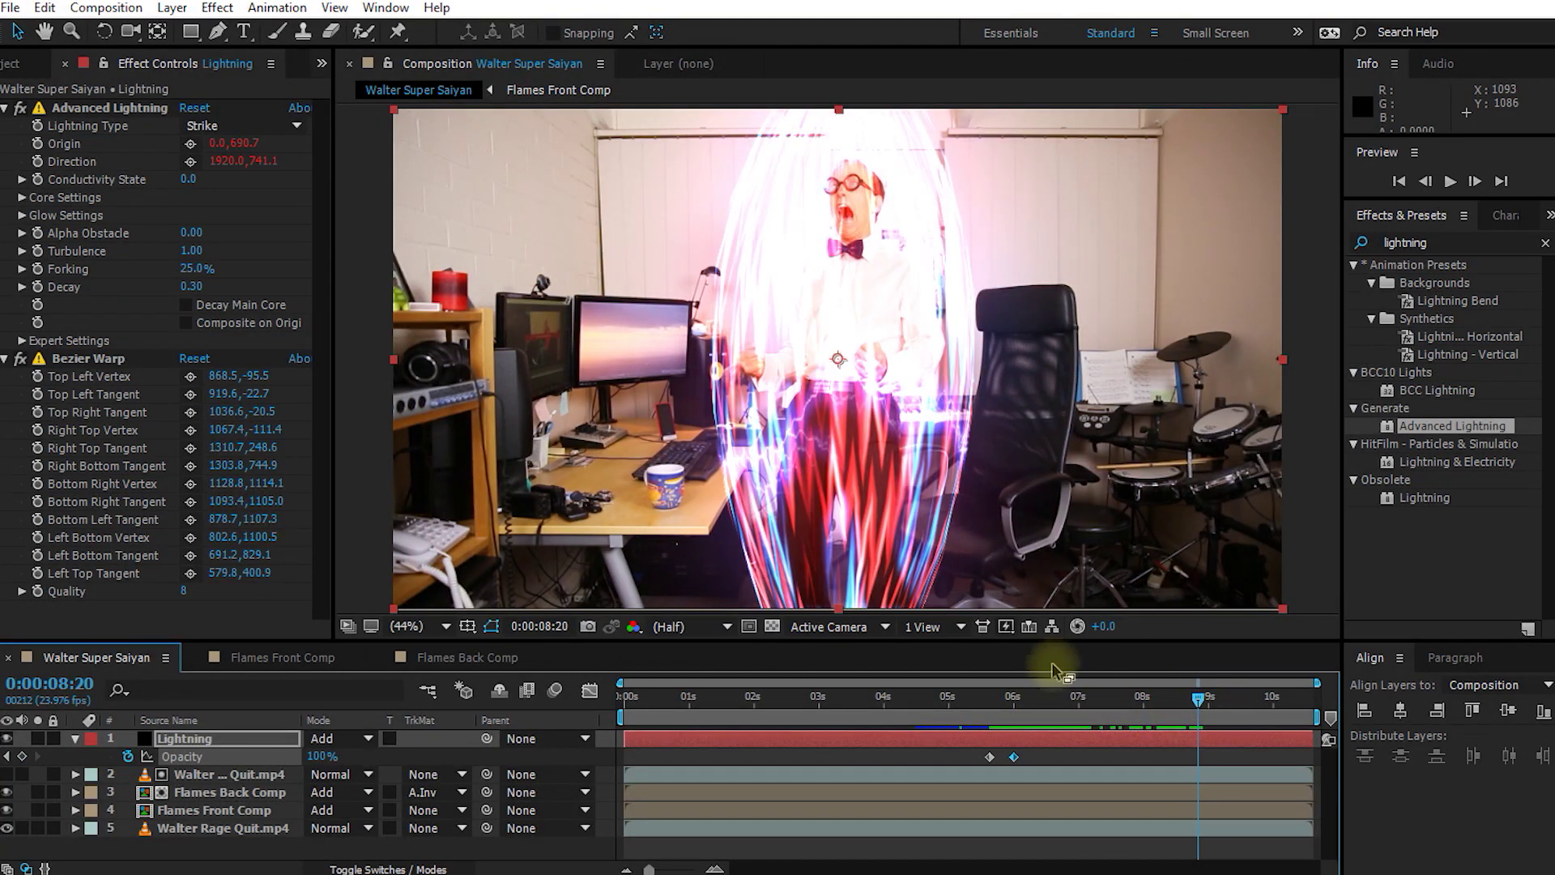
{"action": "left_click_drag", "start_coordinate": [1013, 757], "coordinate": [1110, 745]}
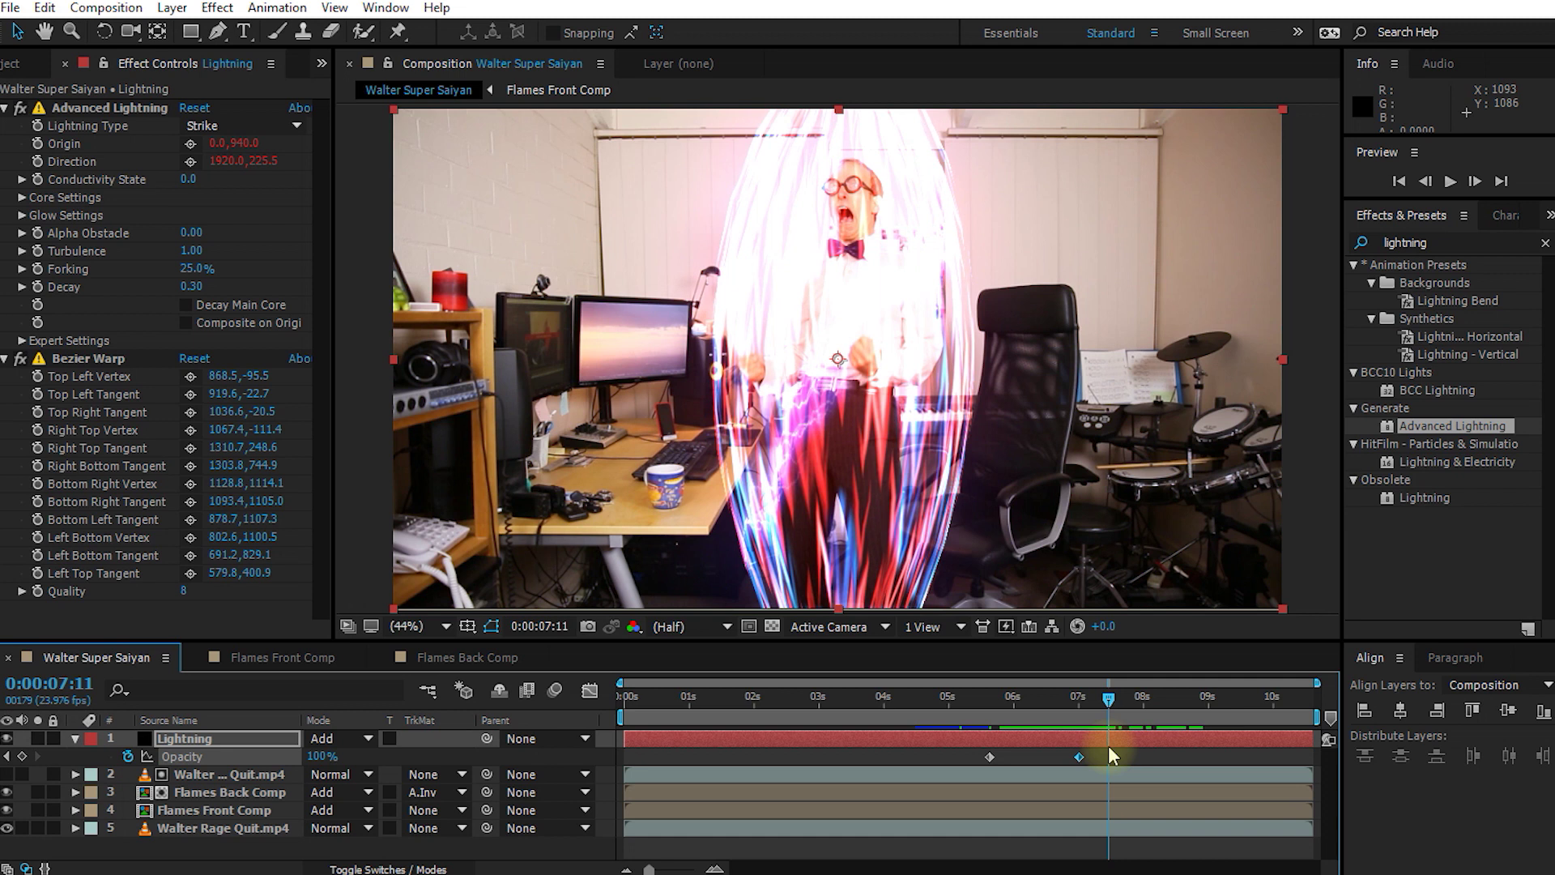
Step: Pre-compose all layers as "Walter Rage Quit Comp", moving all attributes into the new composition
{"action": "key", "text": "ctrl+a"}
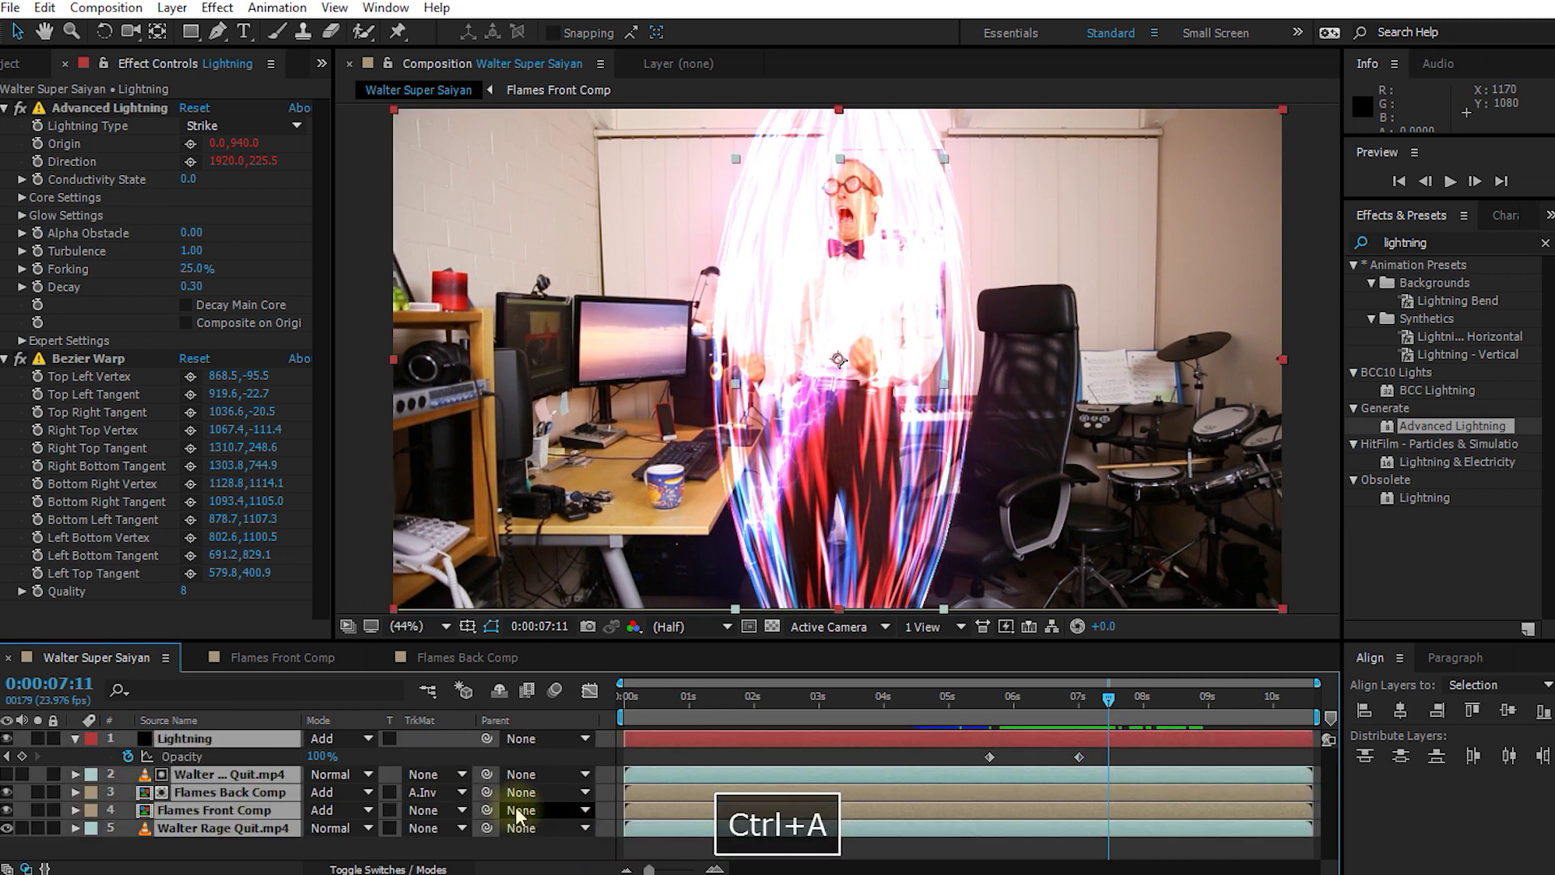
{"action": "key", "text": "ctrl+shift+c"}
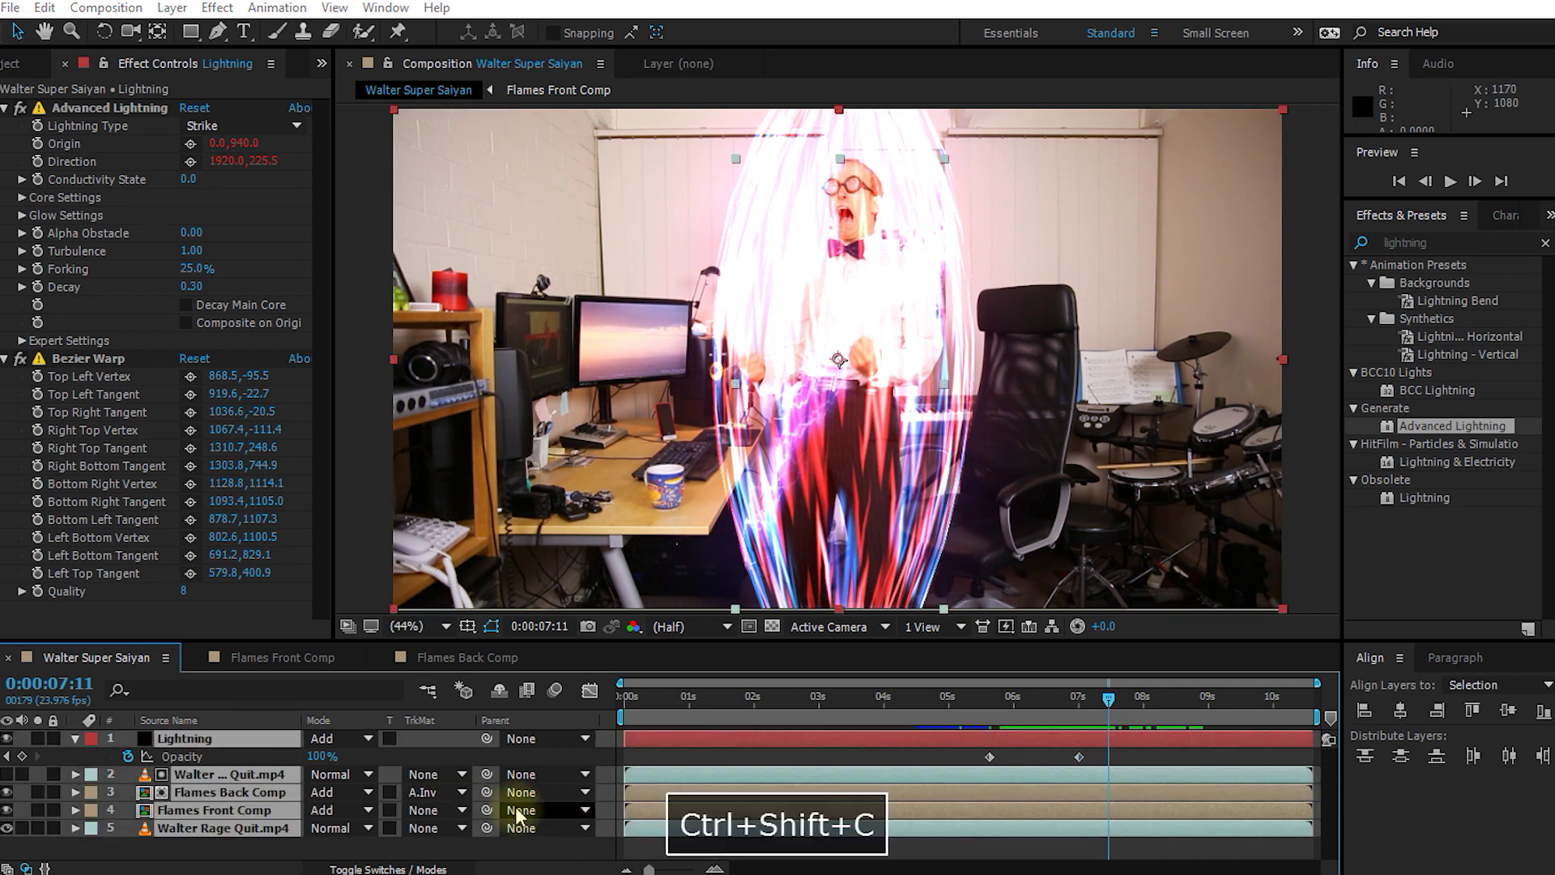
{"action": "type", "text": "Walter R"}
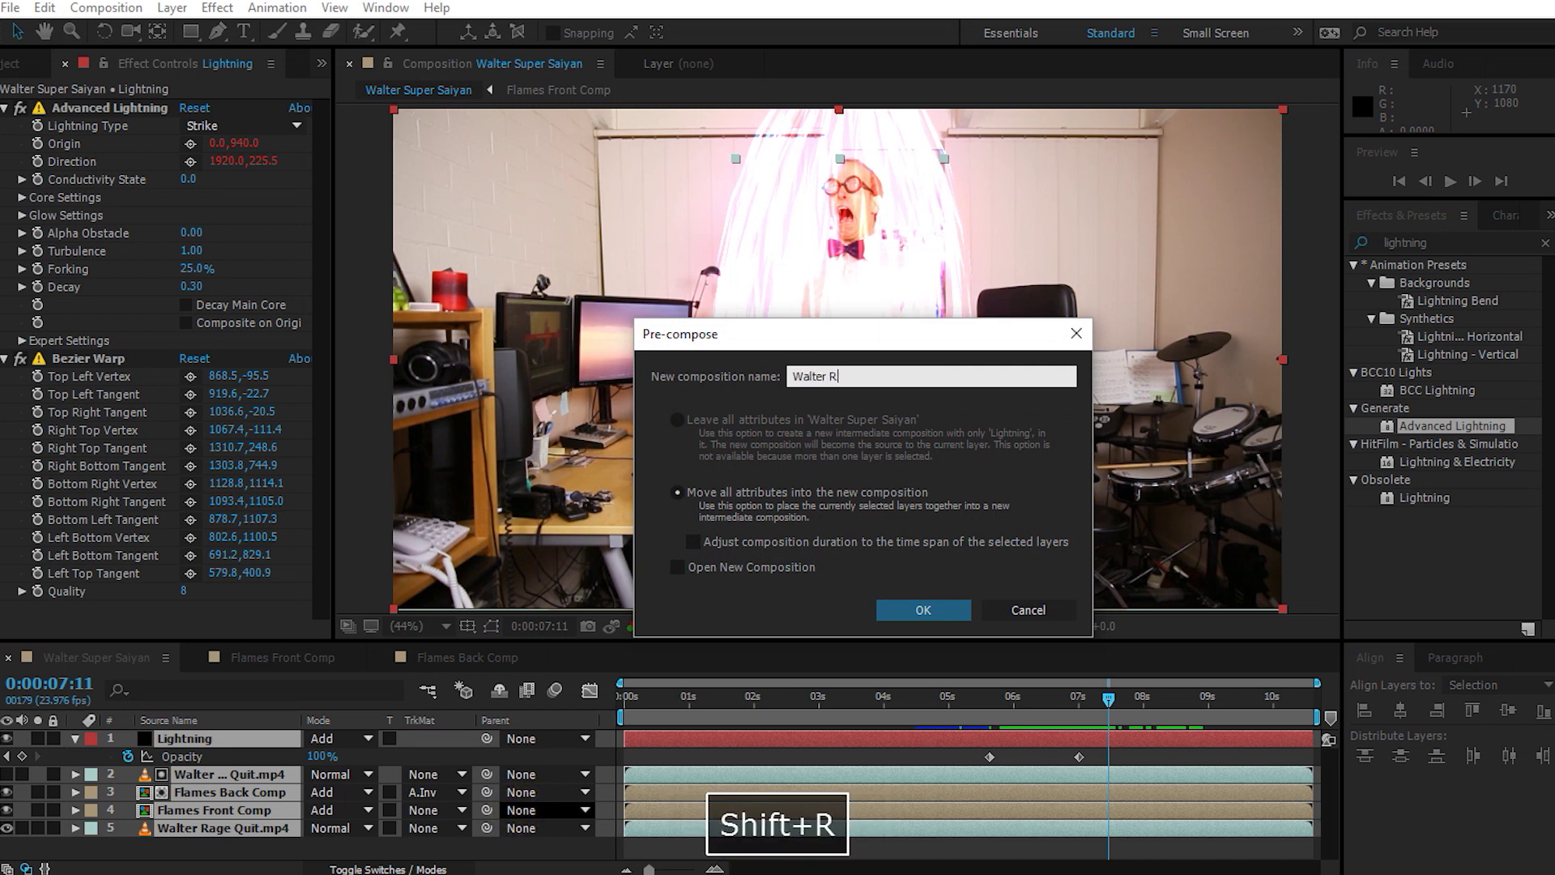
{"action": "type", "text": "age Quit Comp"}
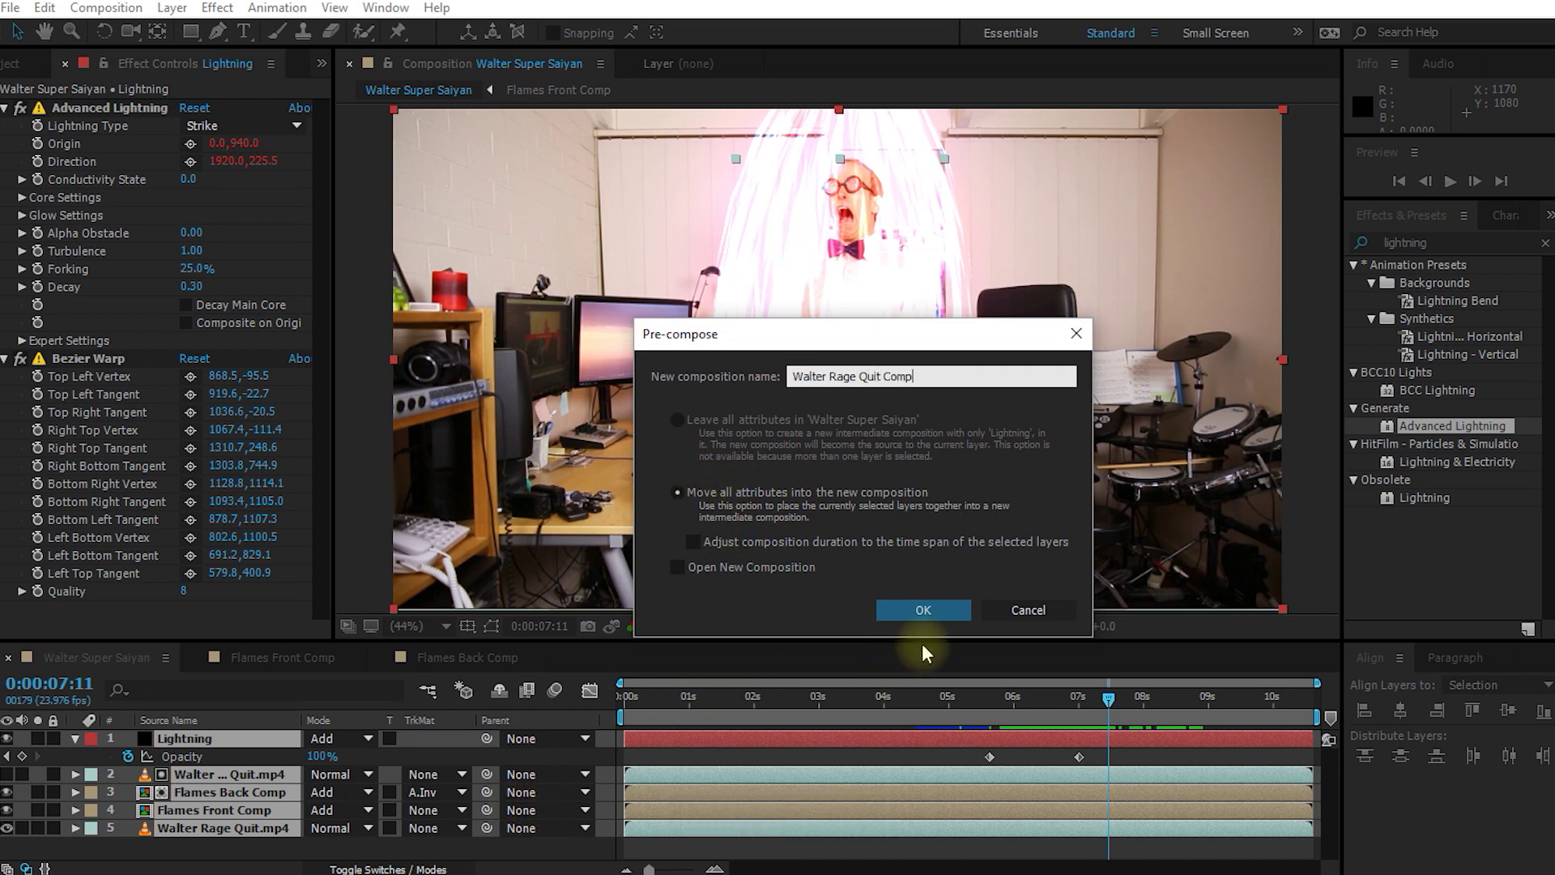
{"action": "left_click", "coordinate": [941, 616]}
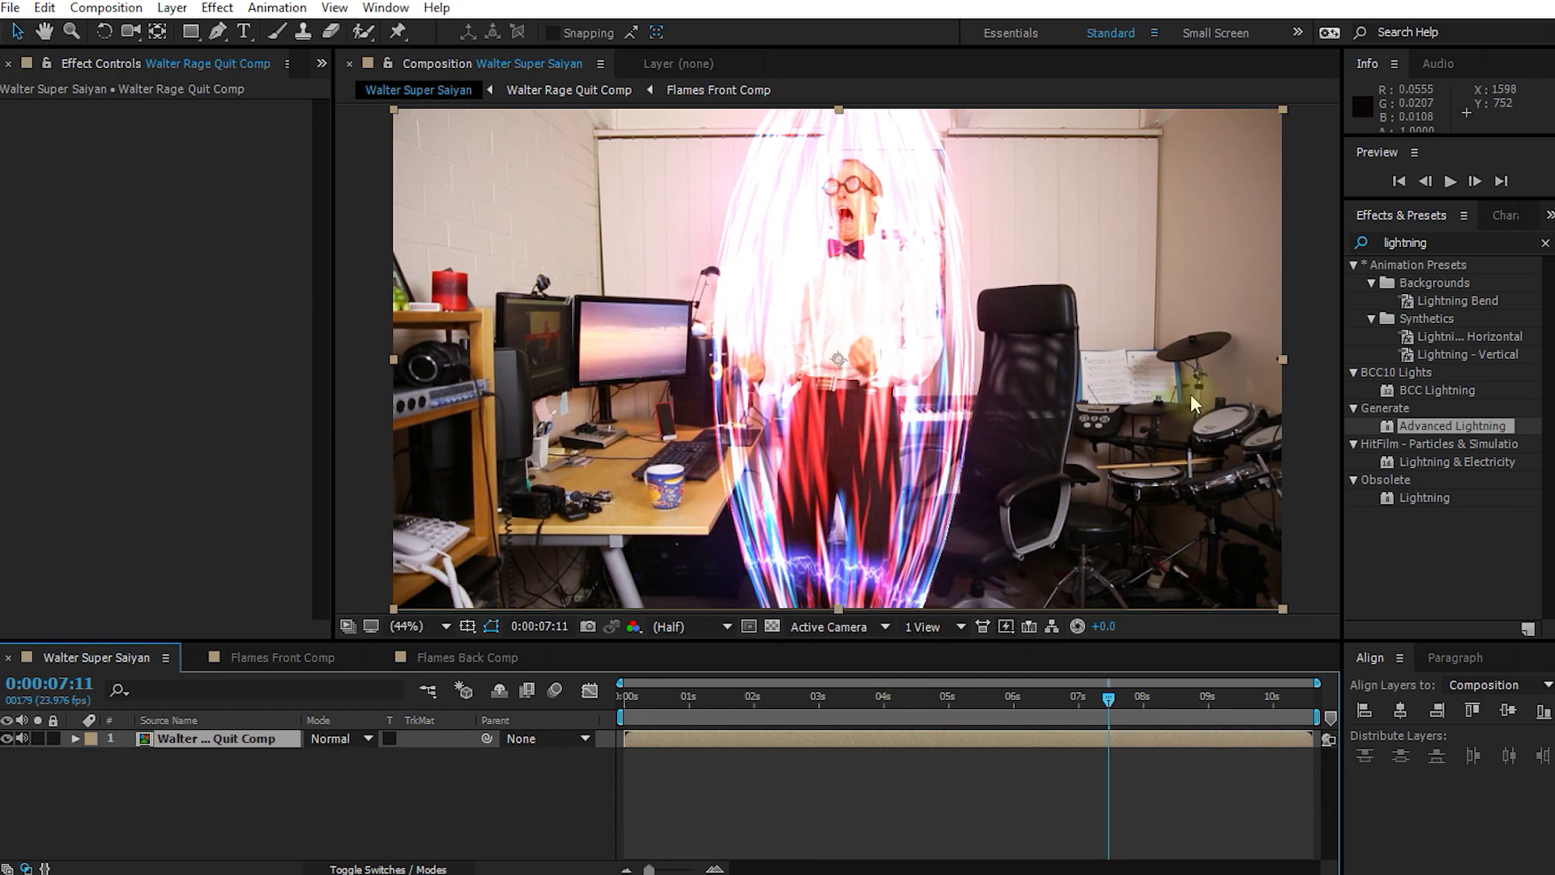
Step: Find the Slider Control effect, apply it to the Walter Rage Quit Comp layer, and widen the layer name column
{"action": "left_click", "coordinate": [1463, 240]}
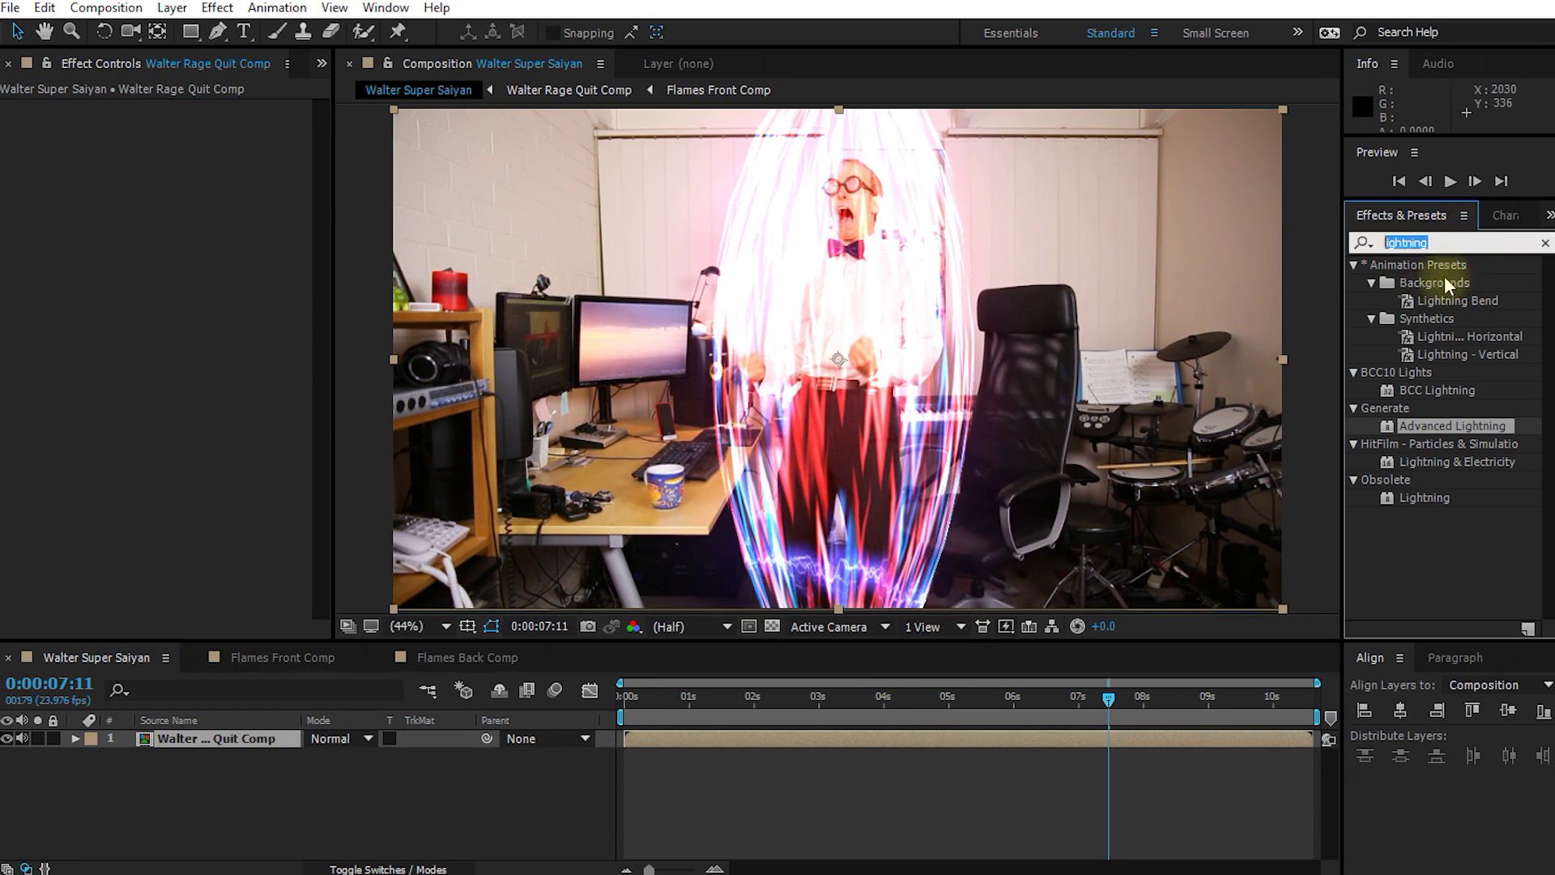
{"action": "type", "text": "slider"}
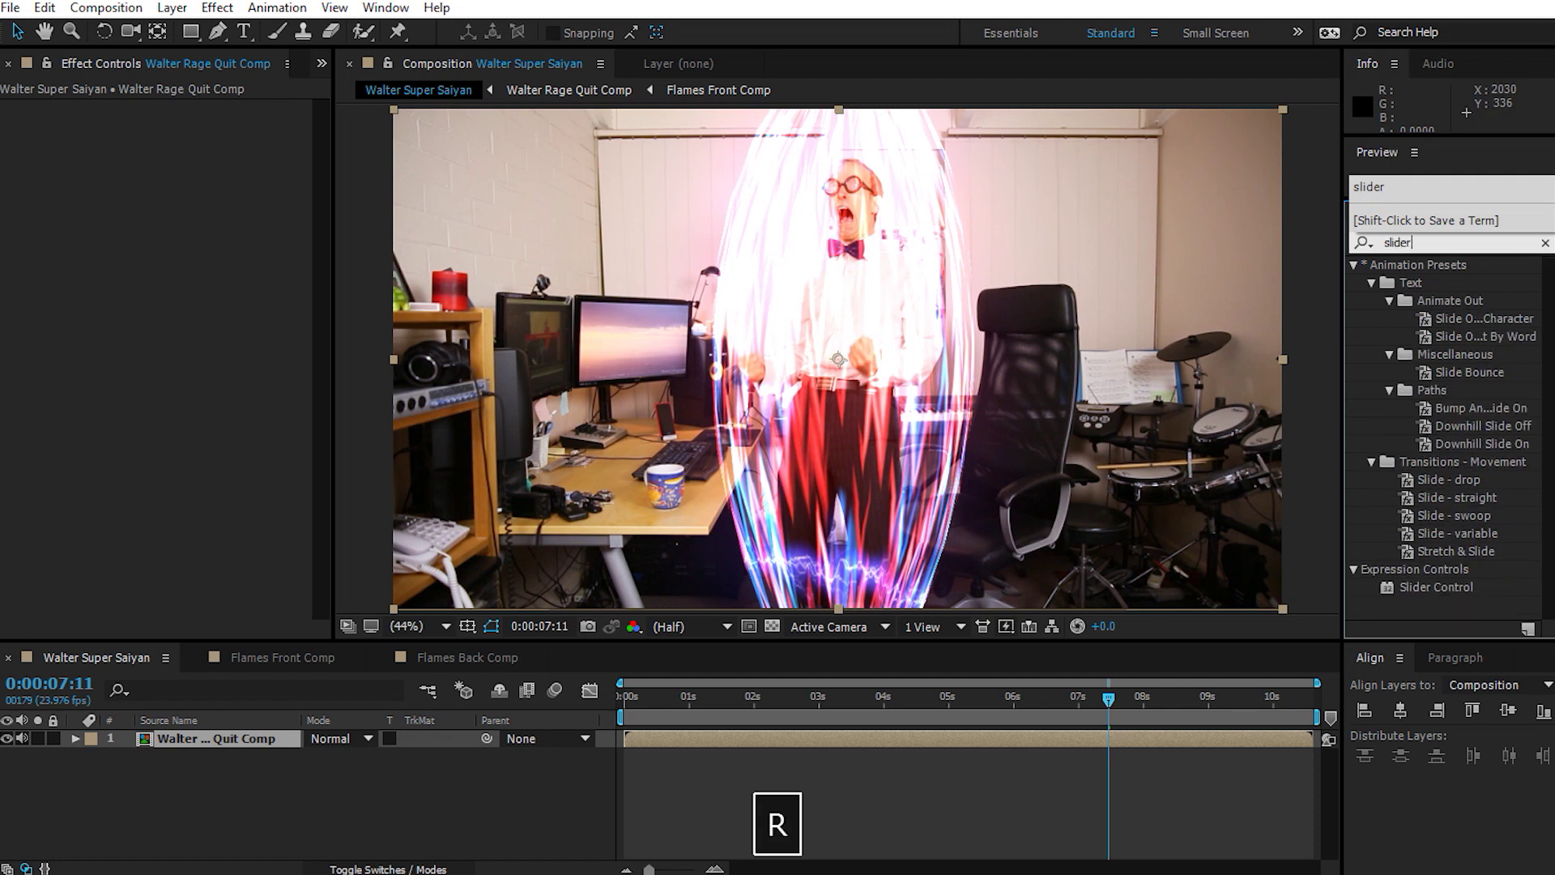
{"action": "left_click_drag", "start_coordinate": [1438, 288], "coordinate": [218, 738]}
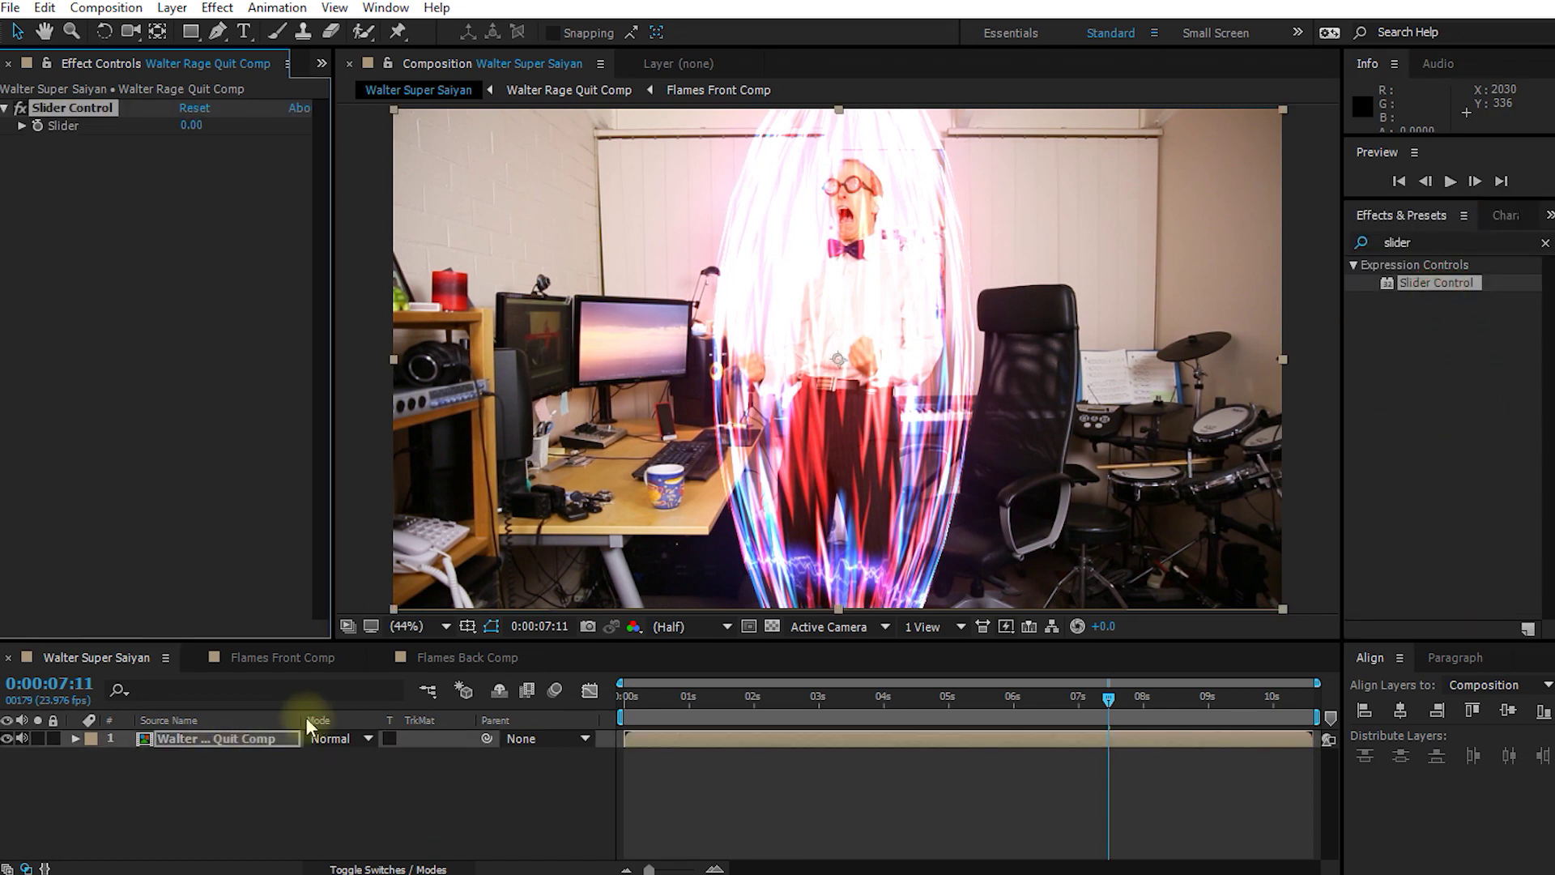
{"action": "left_click_drag", "start_coordinate": [307, 719], "coordinate": [314, 720]}
Step: Add the expression wiggle(24, effect("Slider Control")("Slider")) to Walter Rage Quit Comp's Position and move the playhead to 0:00:06:06
{"action": "left_click", "coordinate": [192, 741]}
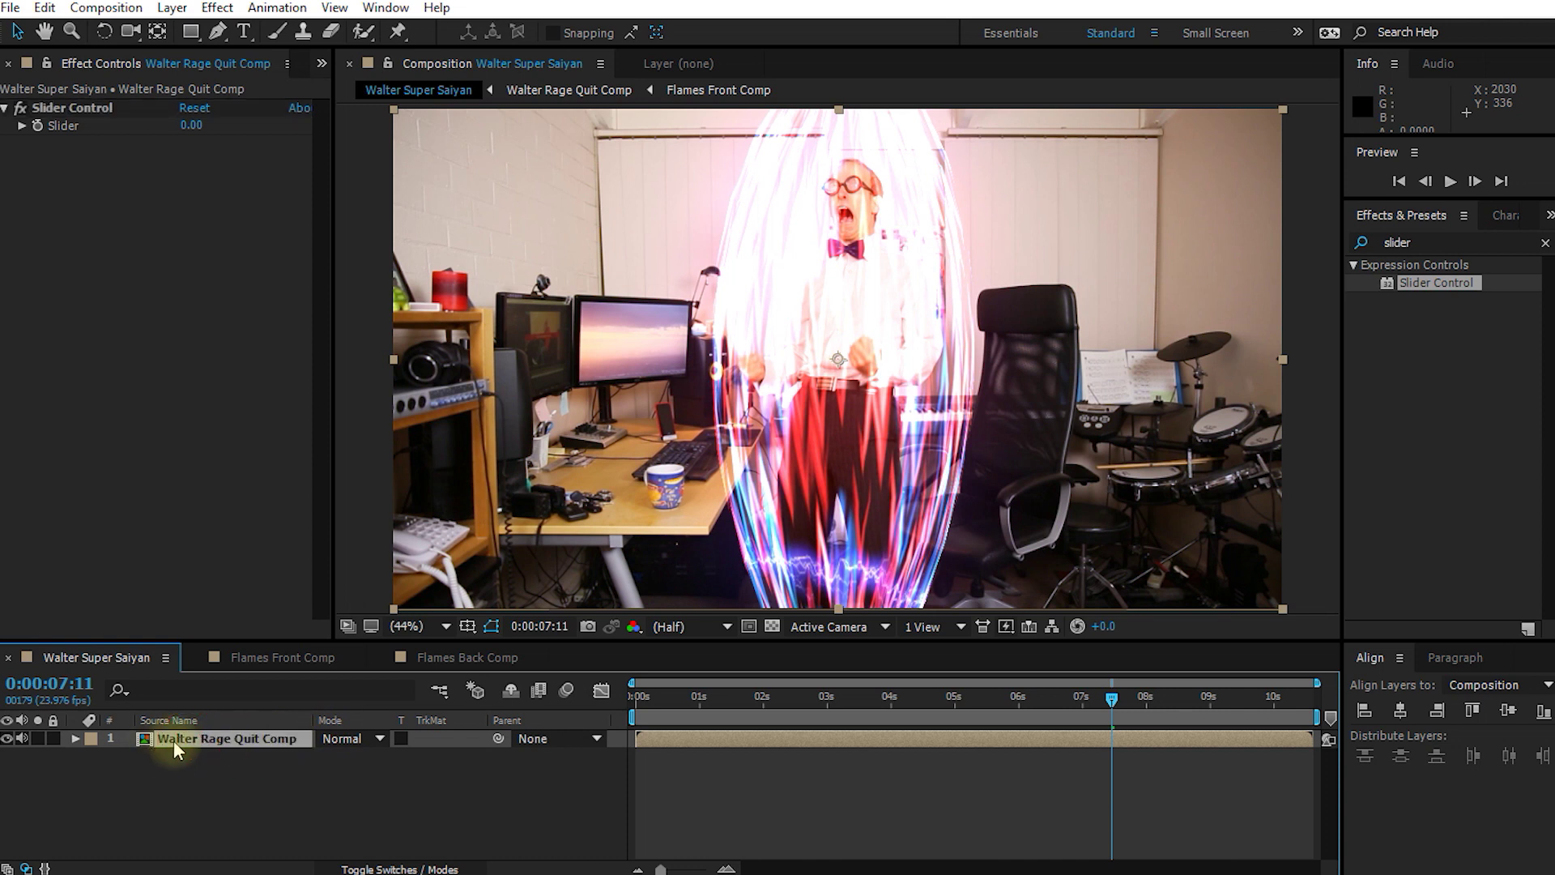
{"action": "key", "text": "p"}
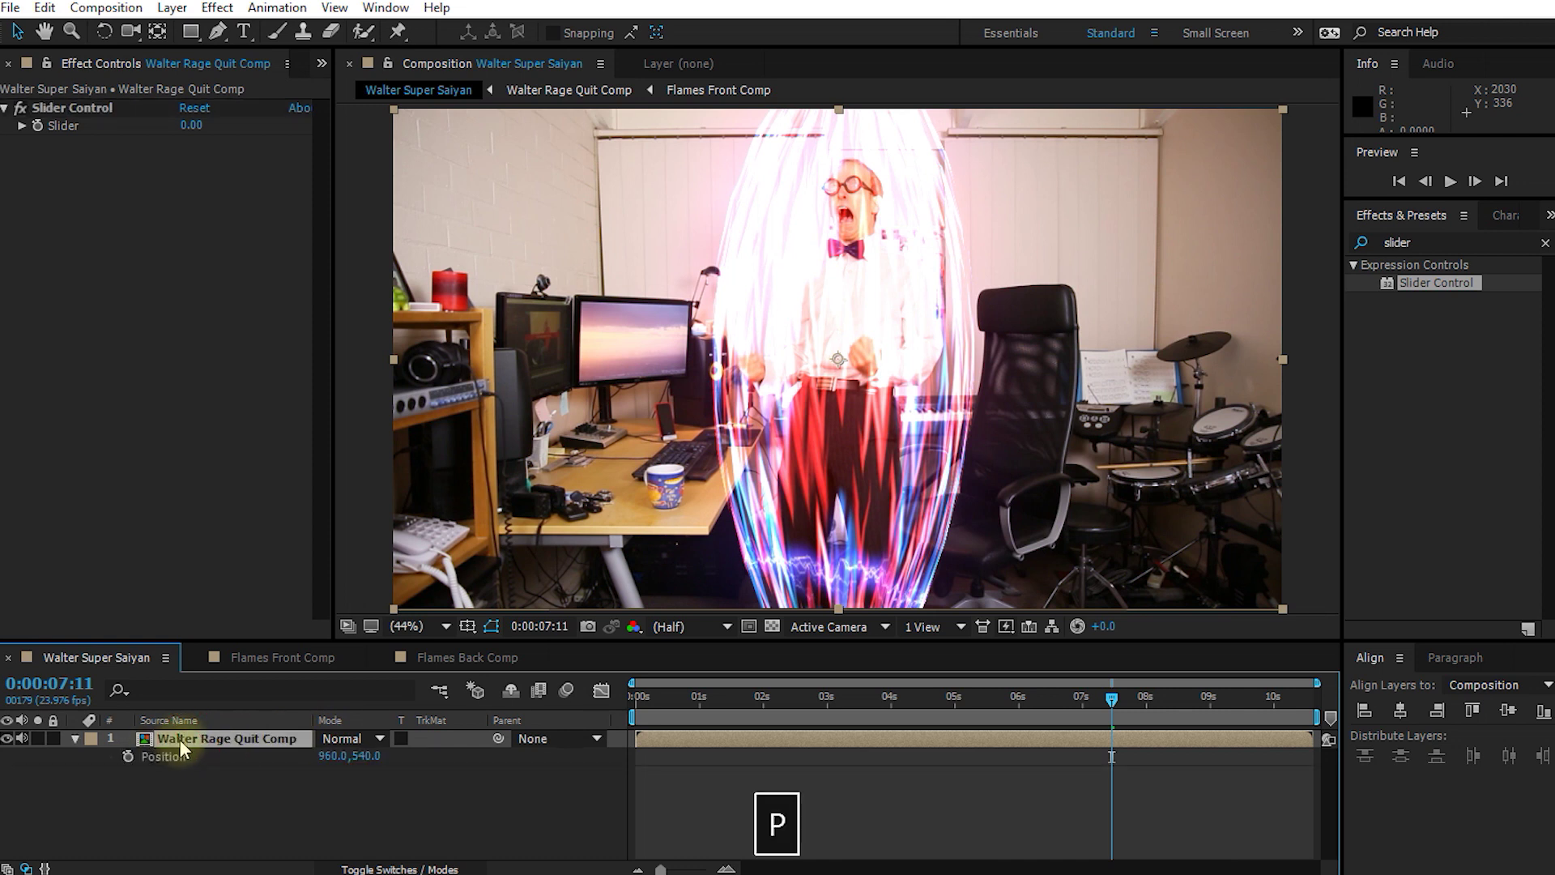
{"action": "left_click", "coordinate": [128, 756], "text": "alt"}
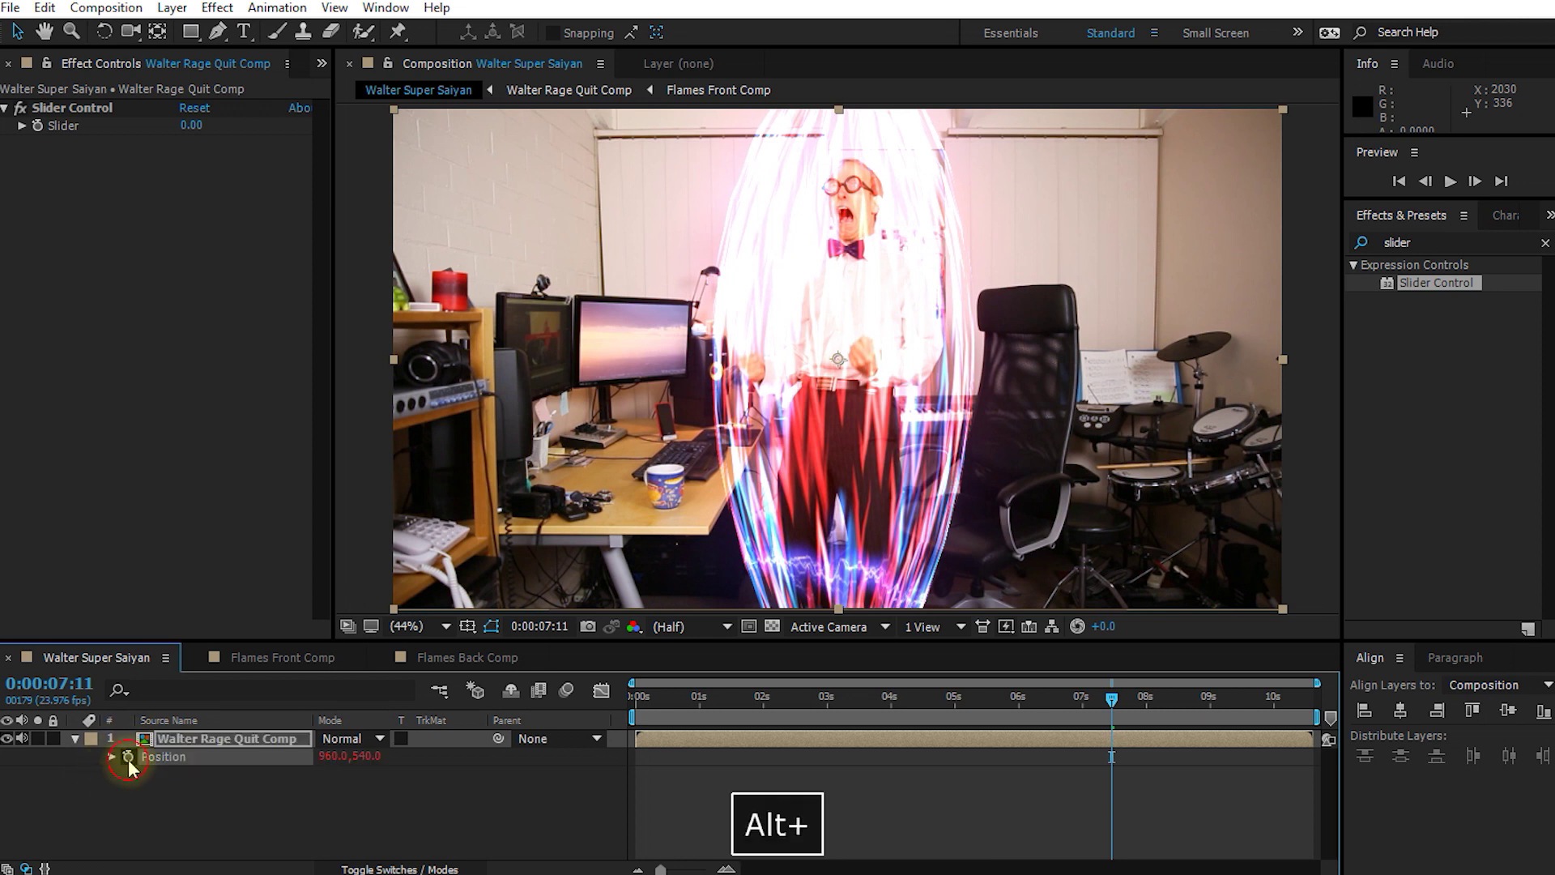
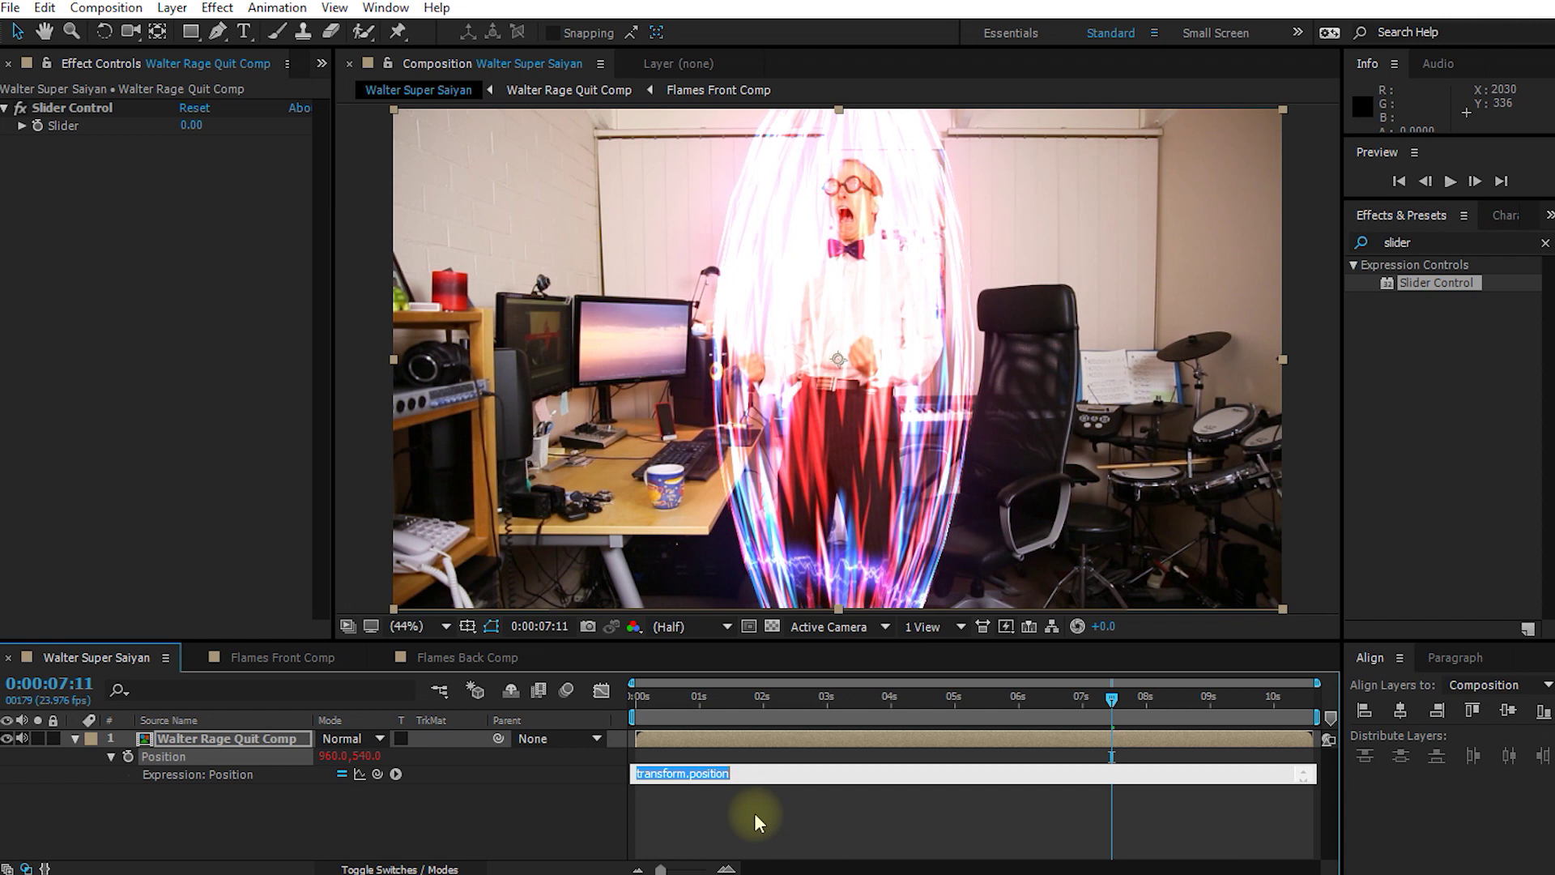
{"action": "type", "text": "wiggle("}
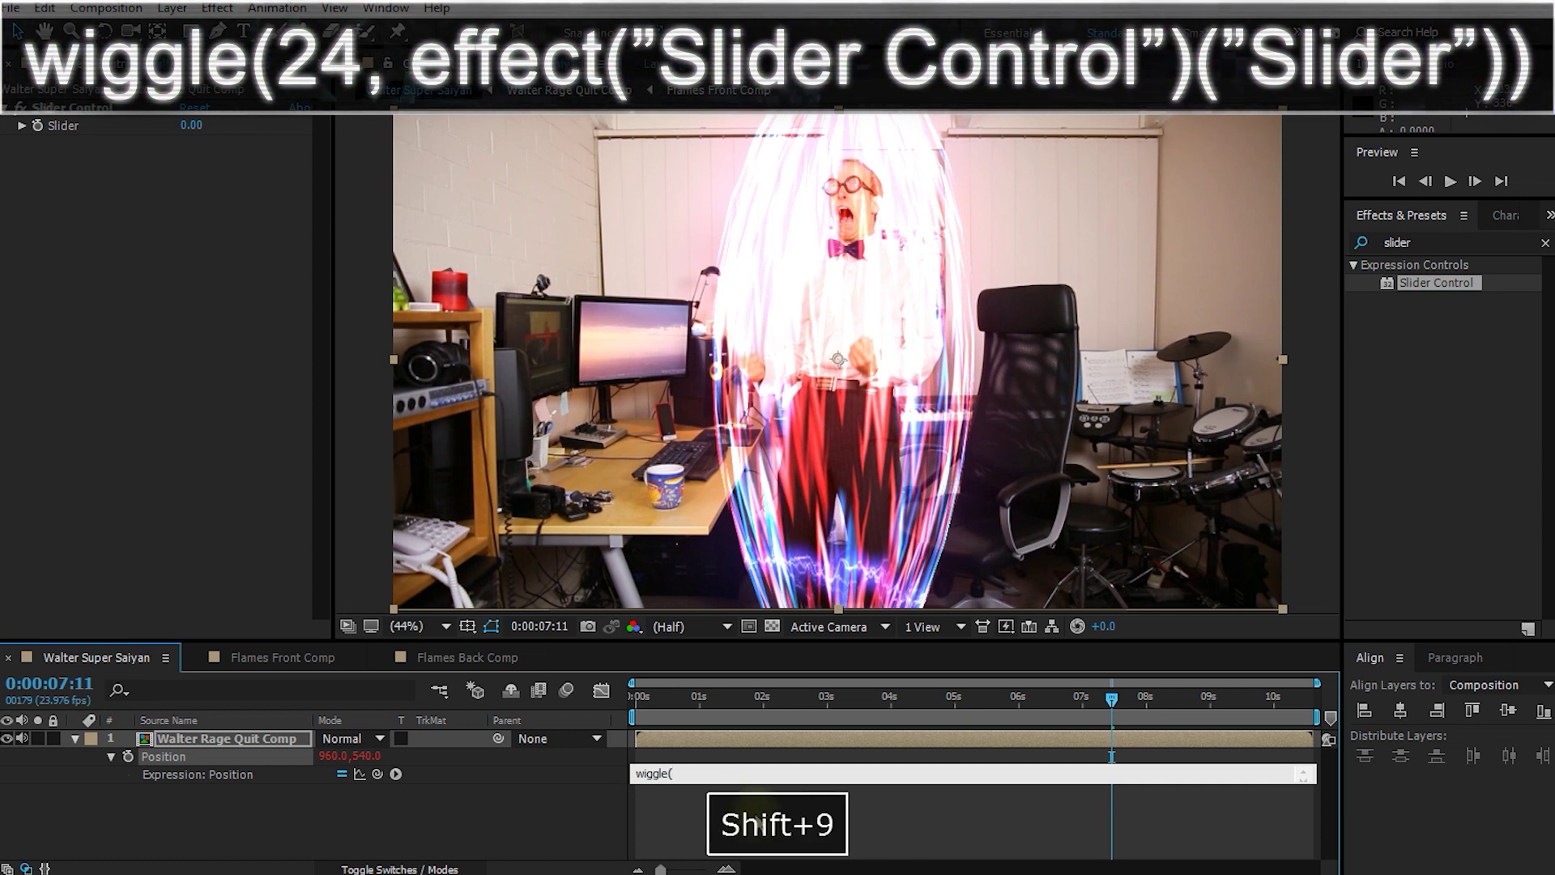
{"action": "type", "text": "24,"}
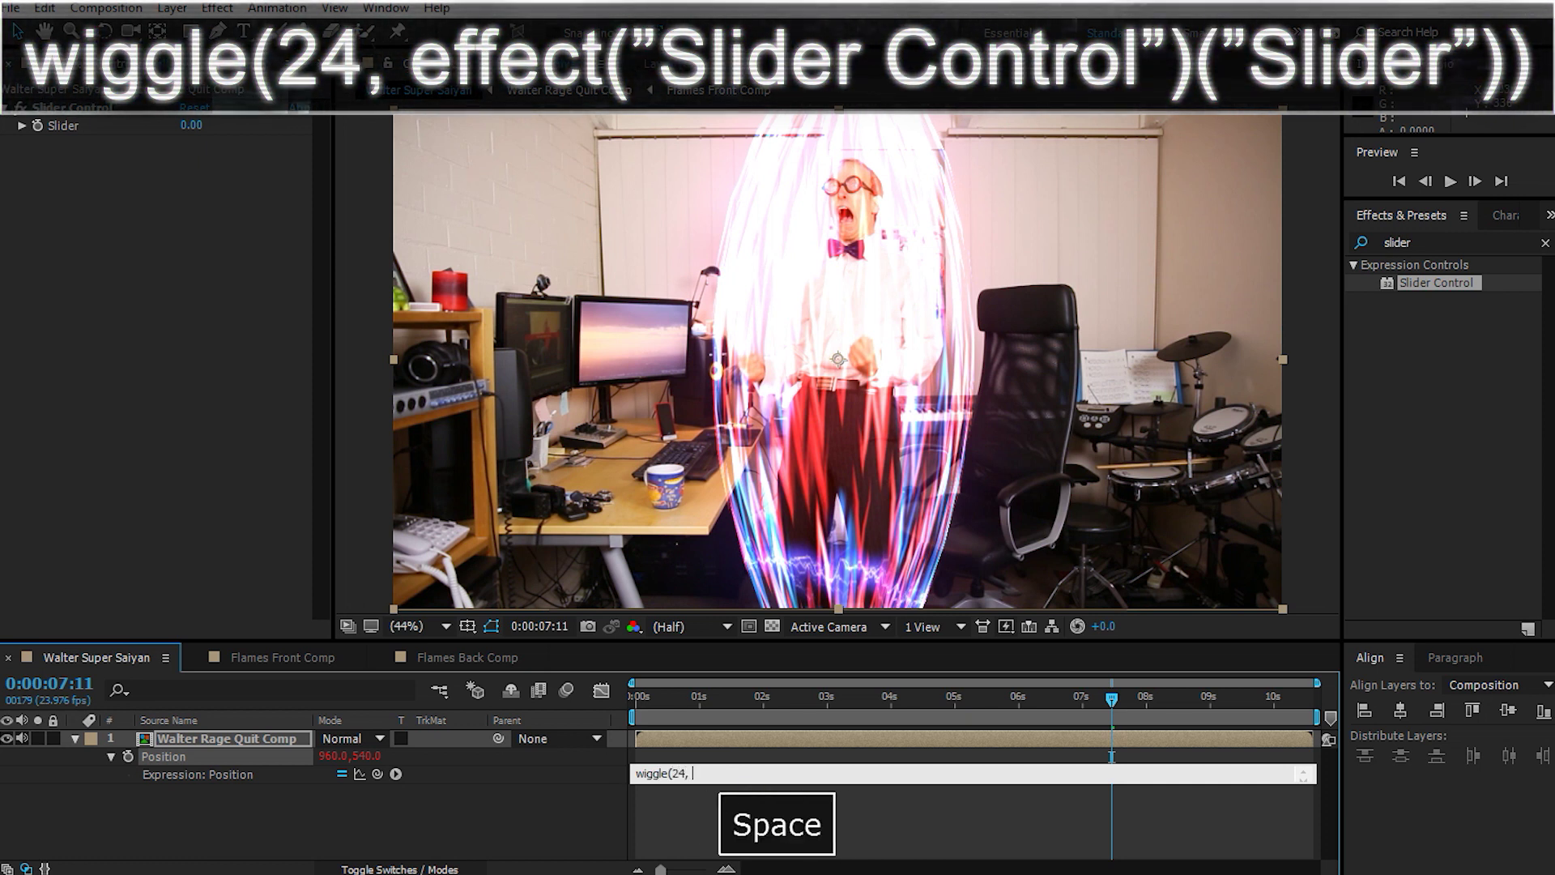
{"action": "left_click_drag", "start_coordinate": [376, 773], "coordinate": [470, 809]}
{"action": "left_click_drag", "start_coordinate": [217, 463], "coordinate": [85, 123]}
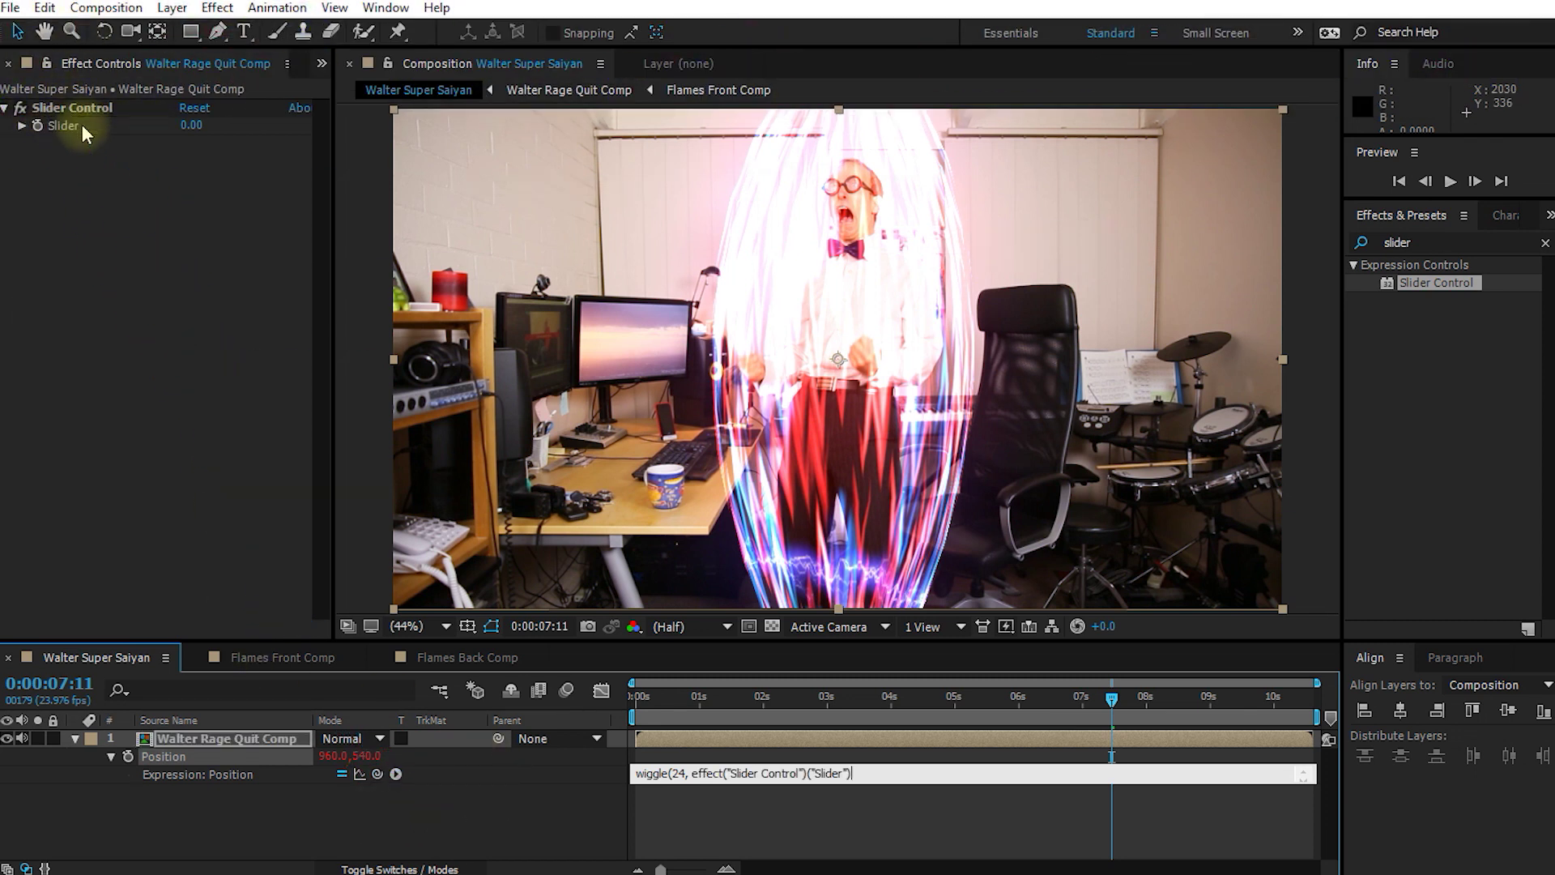
{"action": "left_click", "coordinate": [695, 771]}
{"action": "left_click_drag", "start_coordinate": [693, 771], "coordinate": [882, 771]}
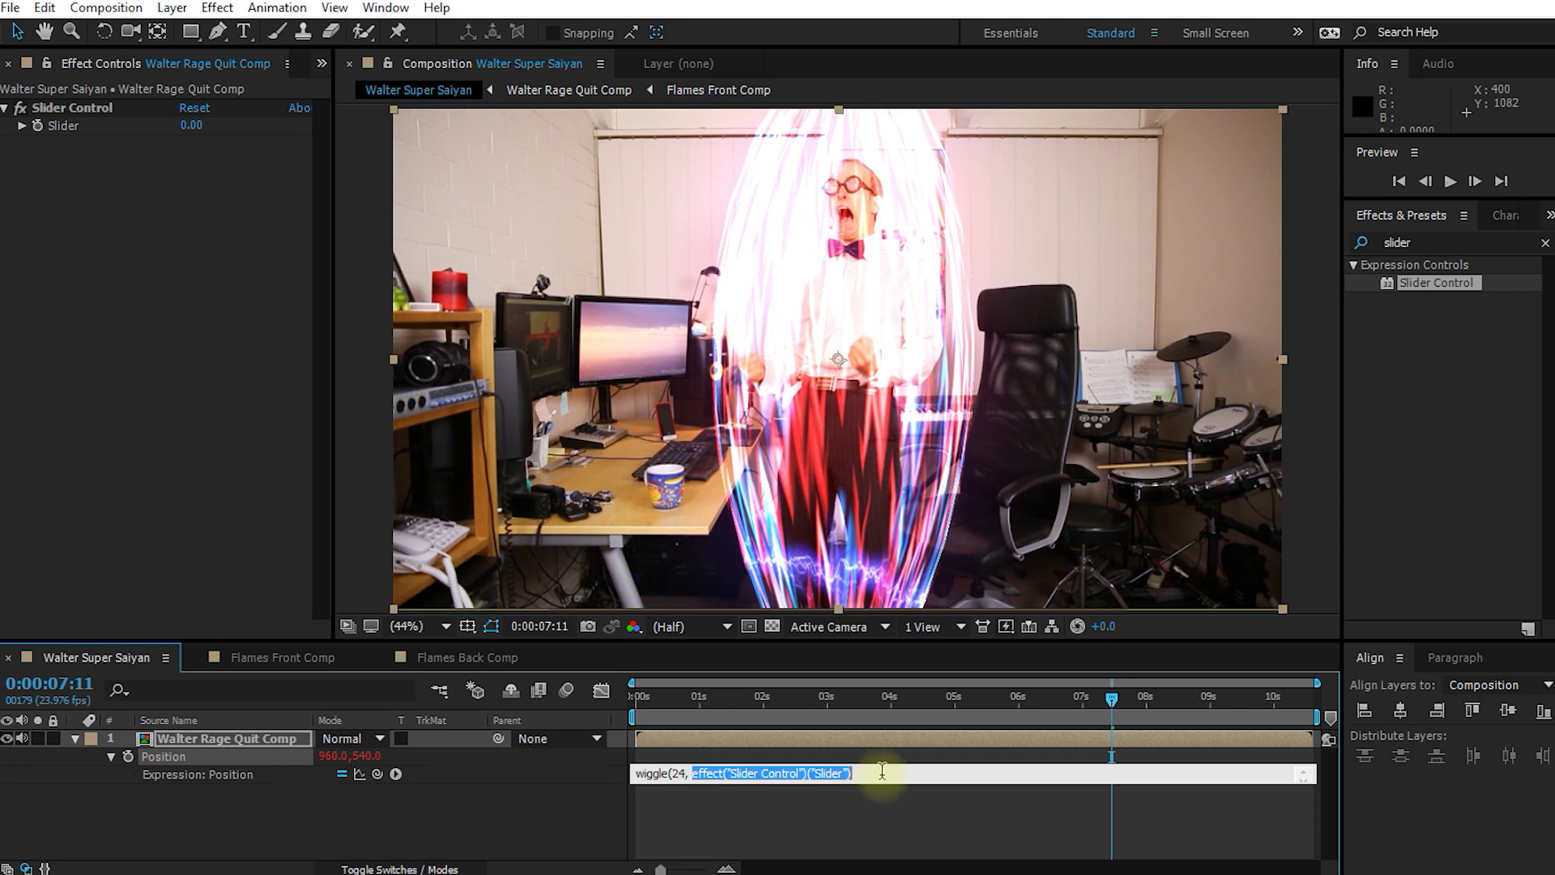
{"action": "left_click", "coordinate": [869, 770]}
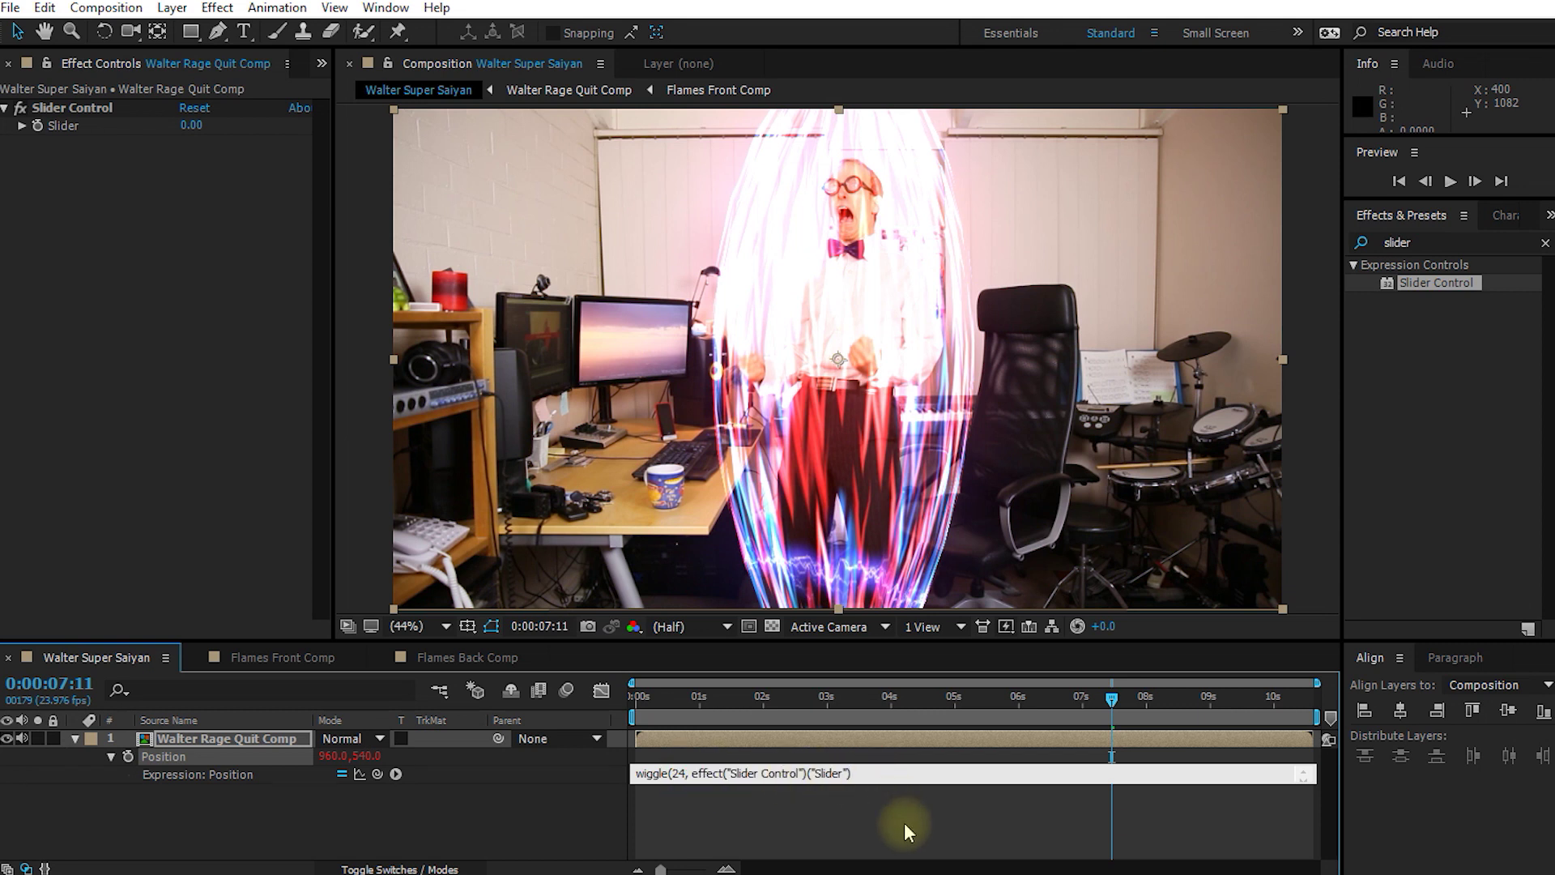
{"action": "type", "text": ")"}
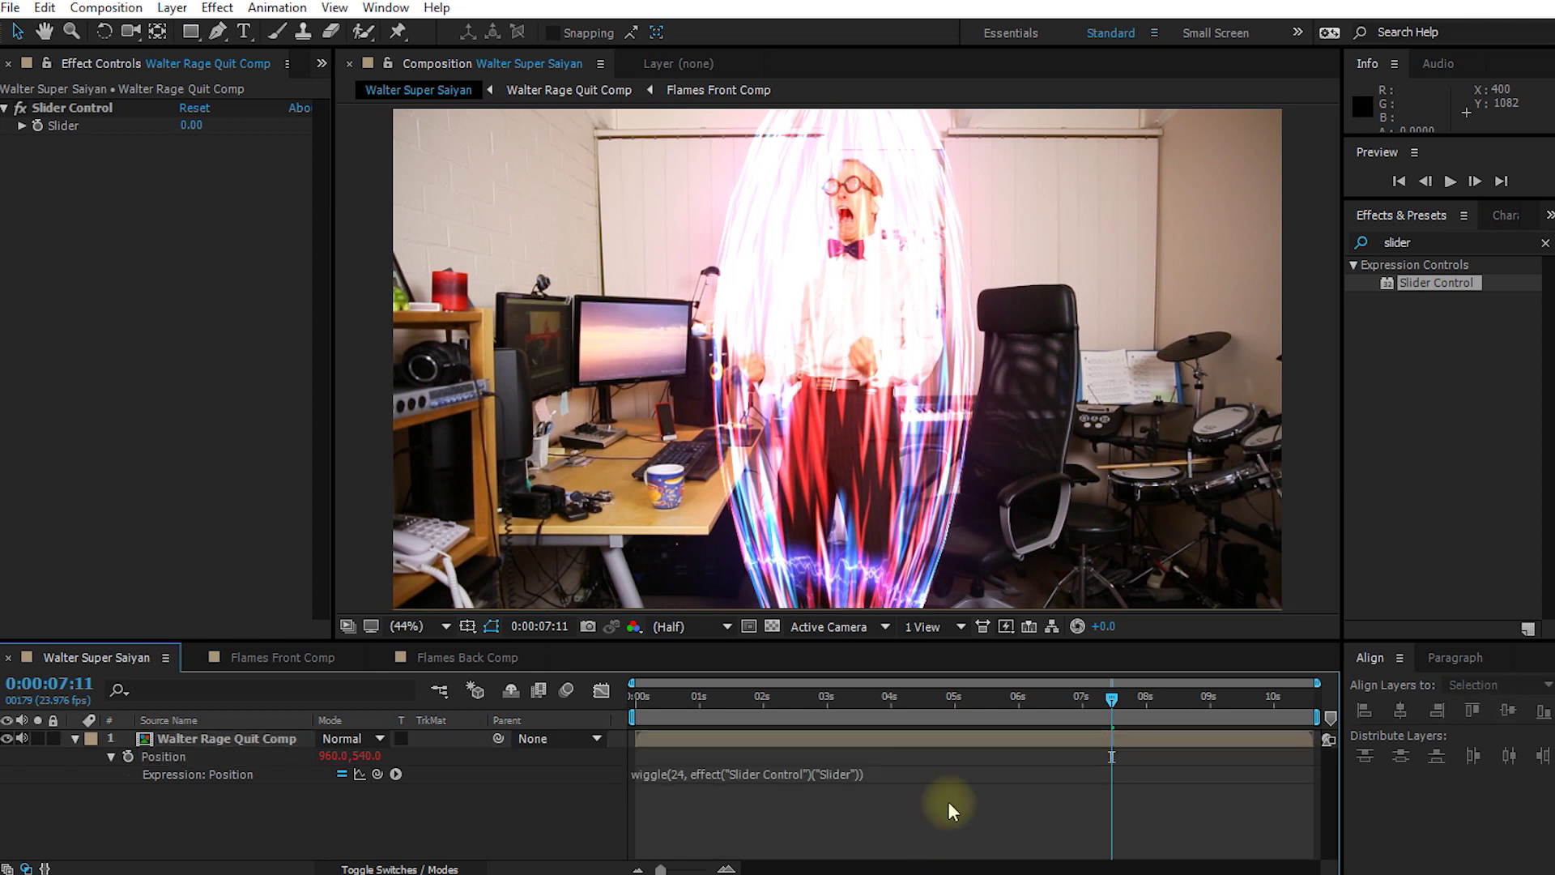
{"action": "left_click_drag", "start_coordinate": [1108, 701], "coordinate": [1033, 719]}
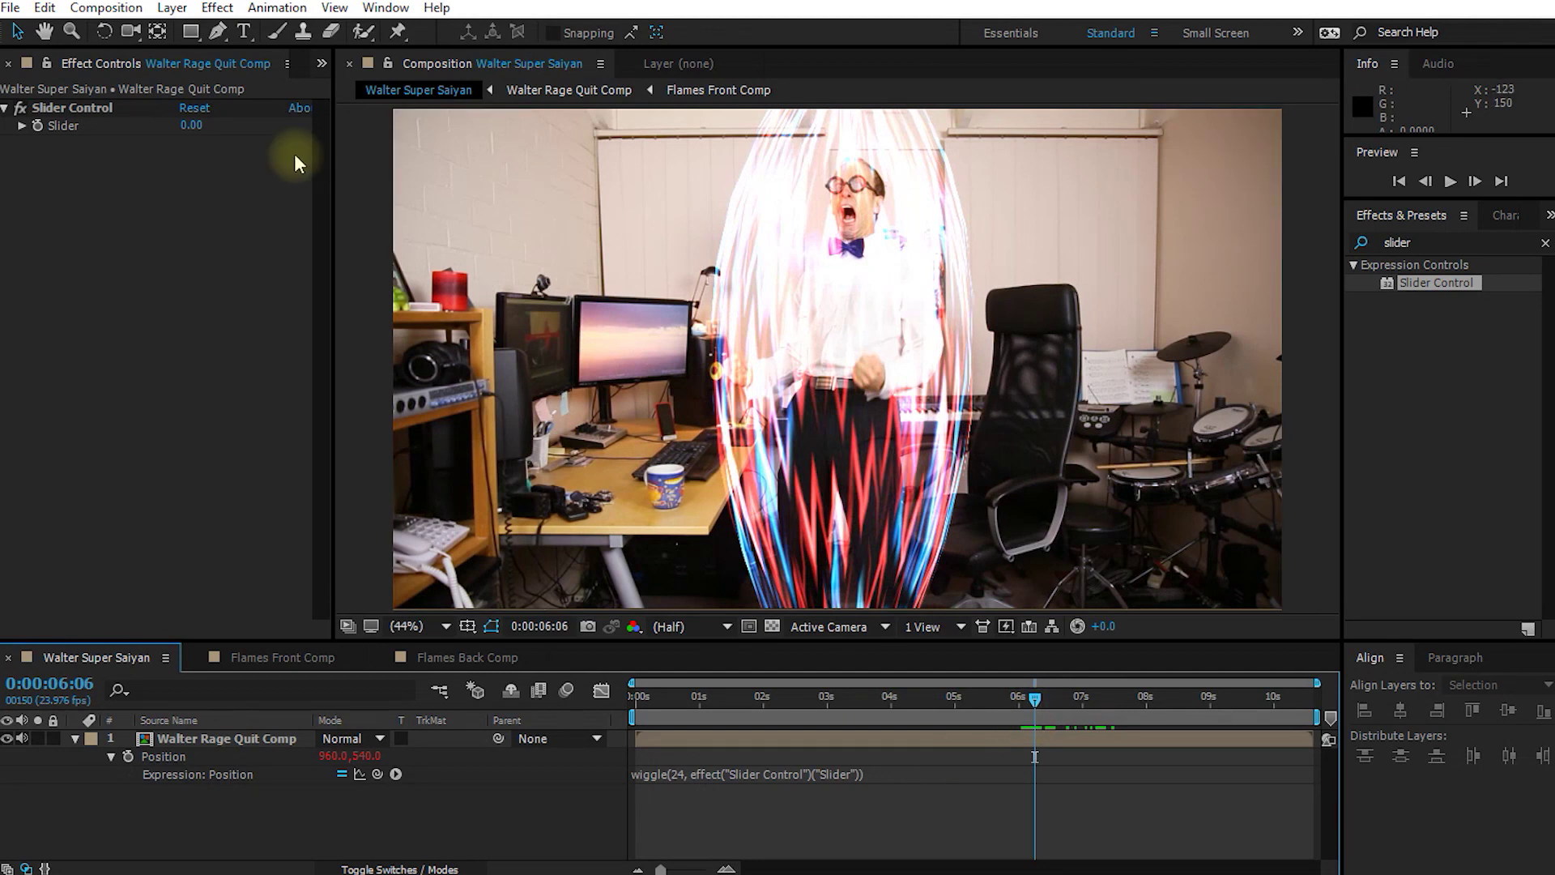
Step: Test the camera shake by raising the Slider value to 176 and scrubbing around 0:00:07:00
{"action": "left_click_drag", "start_coordinate": [191, 124], "coordinate": [252, 123]}
{"action": "left_click_drag", "start_coordinate": [1040, 710], "coordinate": [1088, 708]}
{"action": "left_click_drag", "start_coordinate": [194, 124], "coordinate": [305, 128]}
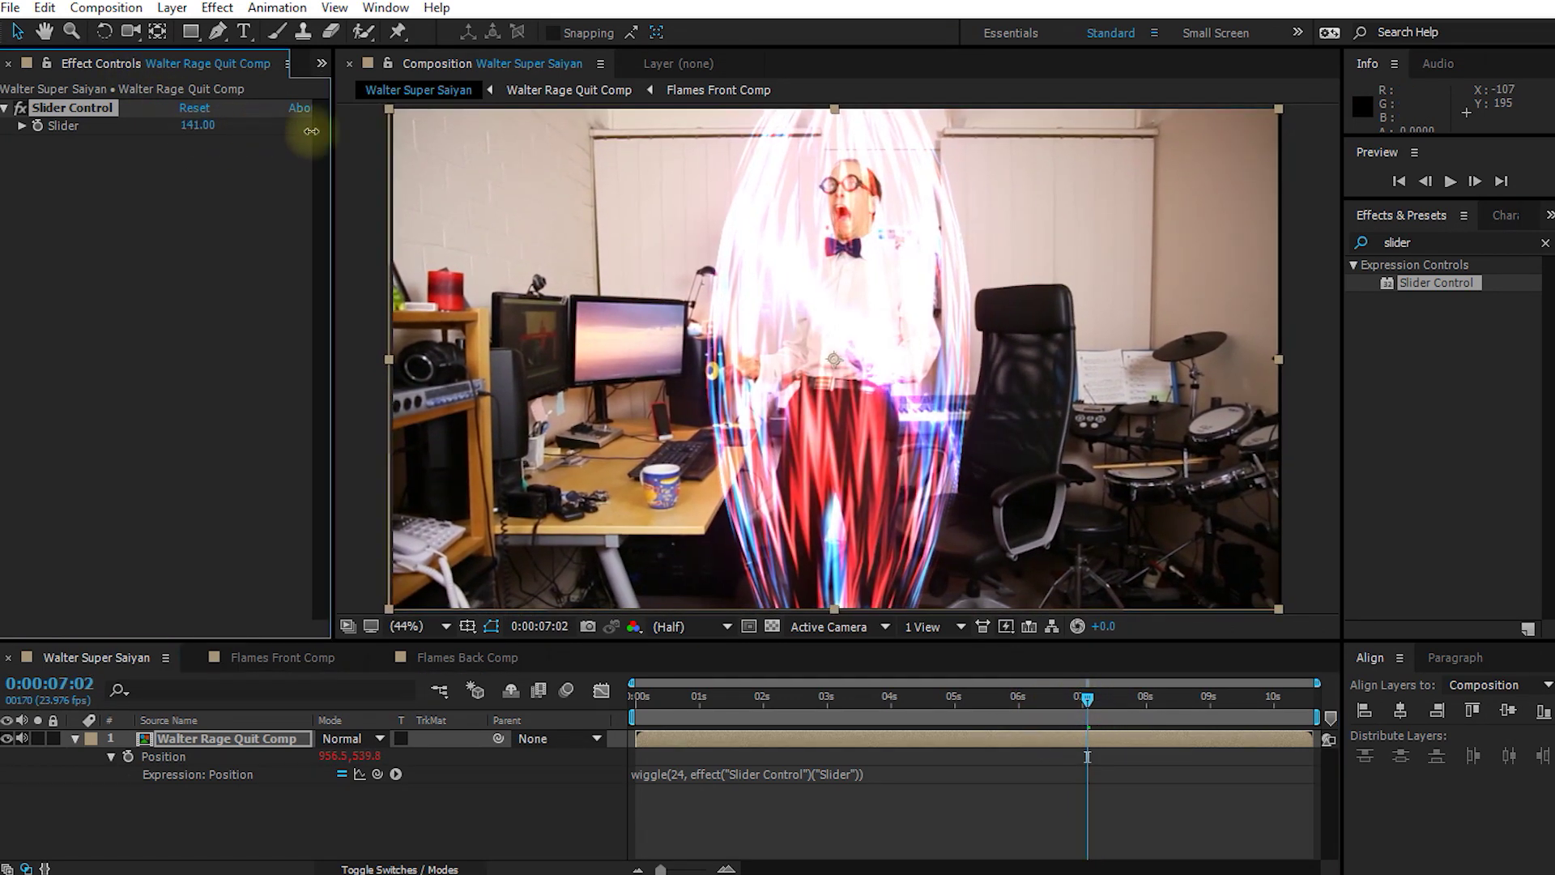
{"action": "mouse_move", "coordinate": [1088, 698]}
{"action": "left_mouse_down"}
{"action": "mouse_move", "coordinate": [1173, 707]}
{"action": "mouse_move", "coordinate": [1082, 706]}
{"action": "left_mouse_up"}
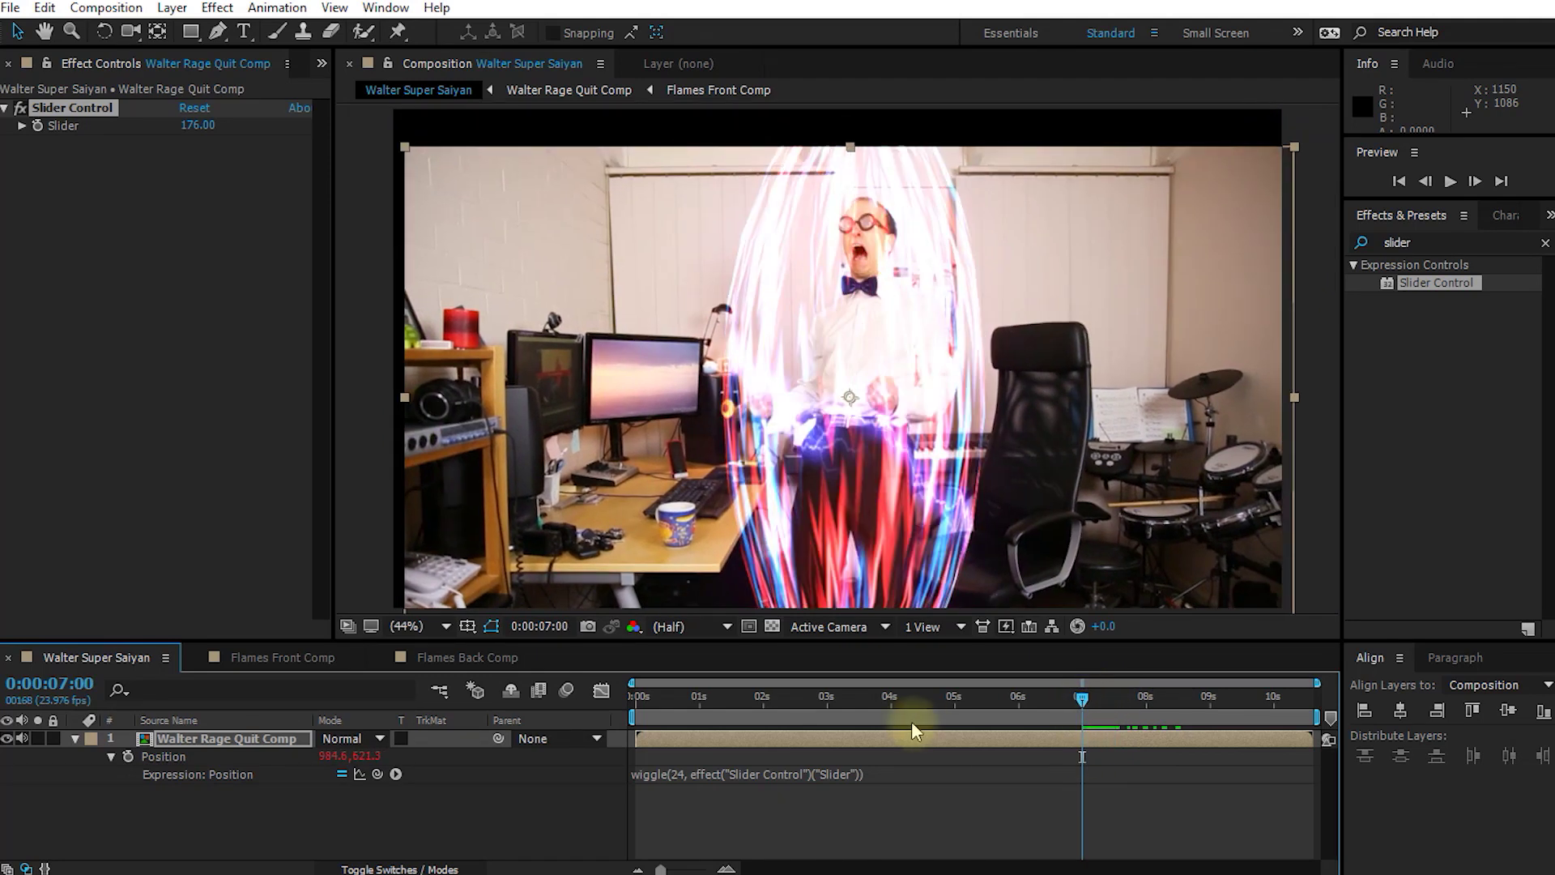
Step: Set the Slider to 0 at 0:00:05:09 and start keyframing it there
{"action": "left_click", "coordinate": [254, 734]}
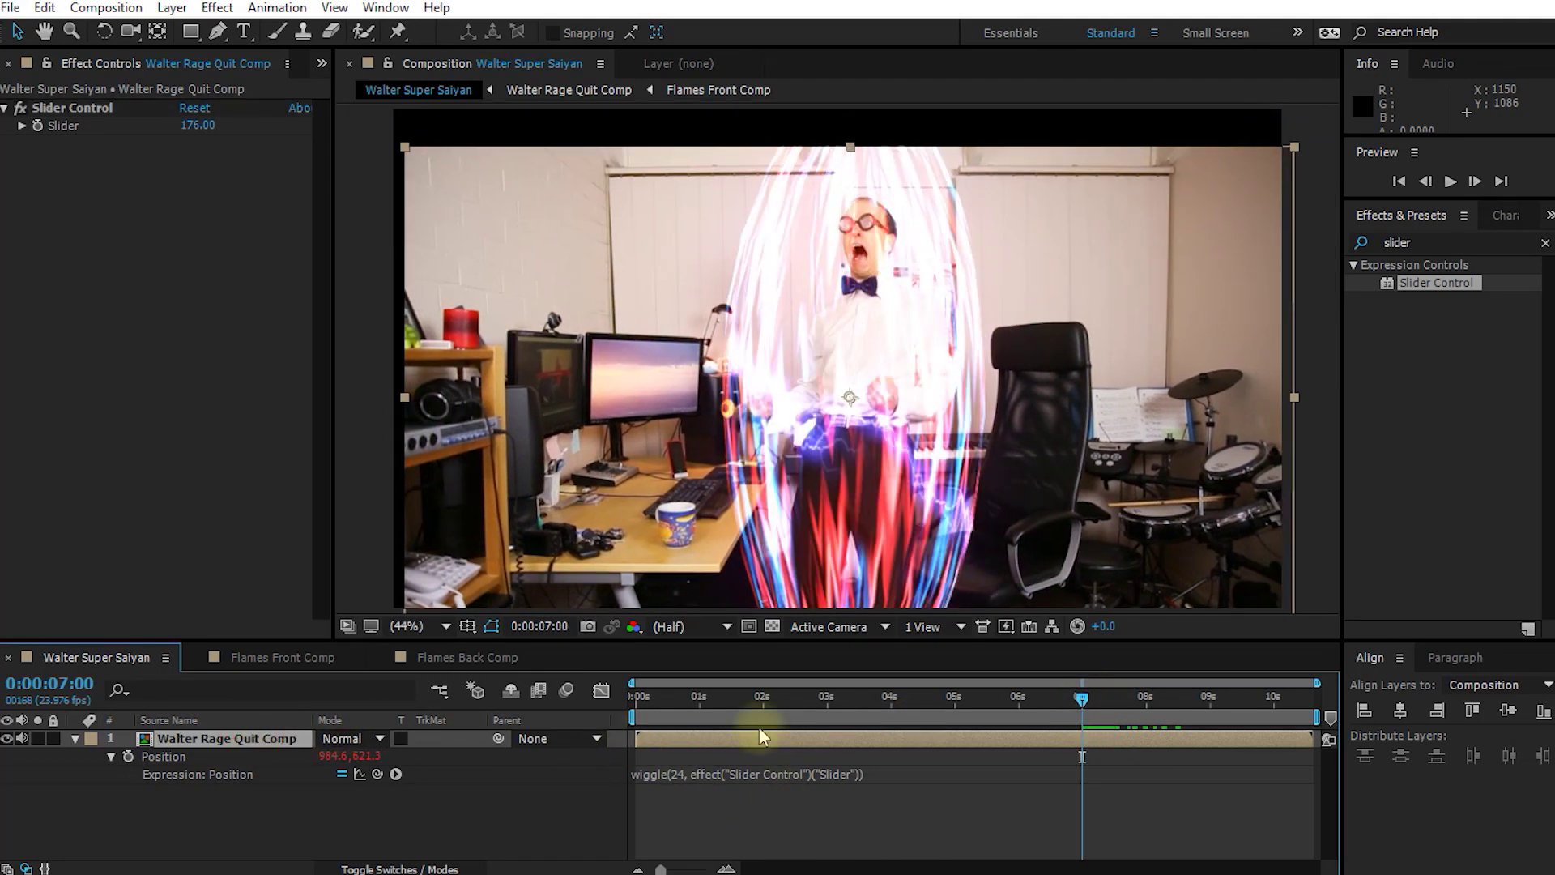
{"action": "left_click", "coordinate": [81, 109]}
{"action": "left_click_drag", "start_coordinate": [1081, 706], "coordinate": [978, 709]}
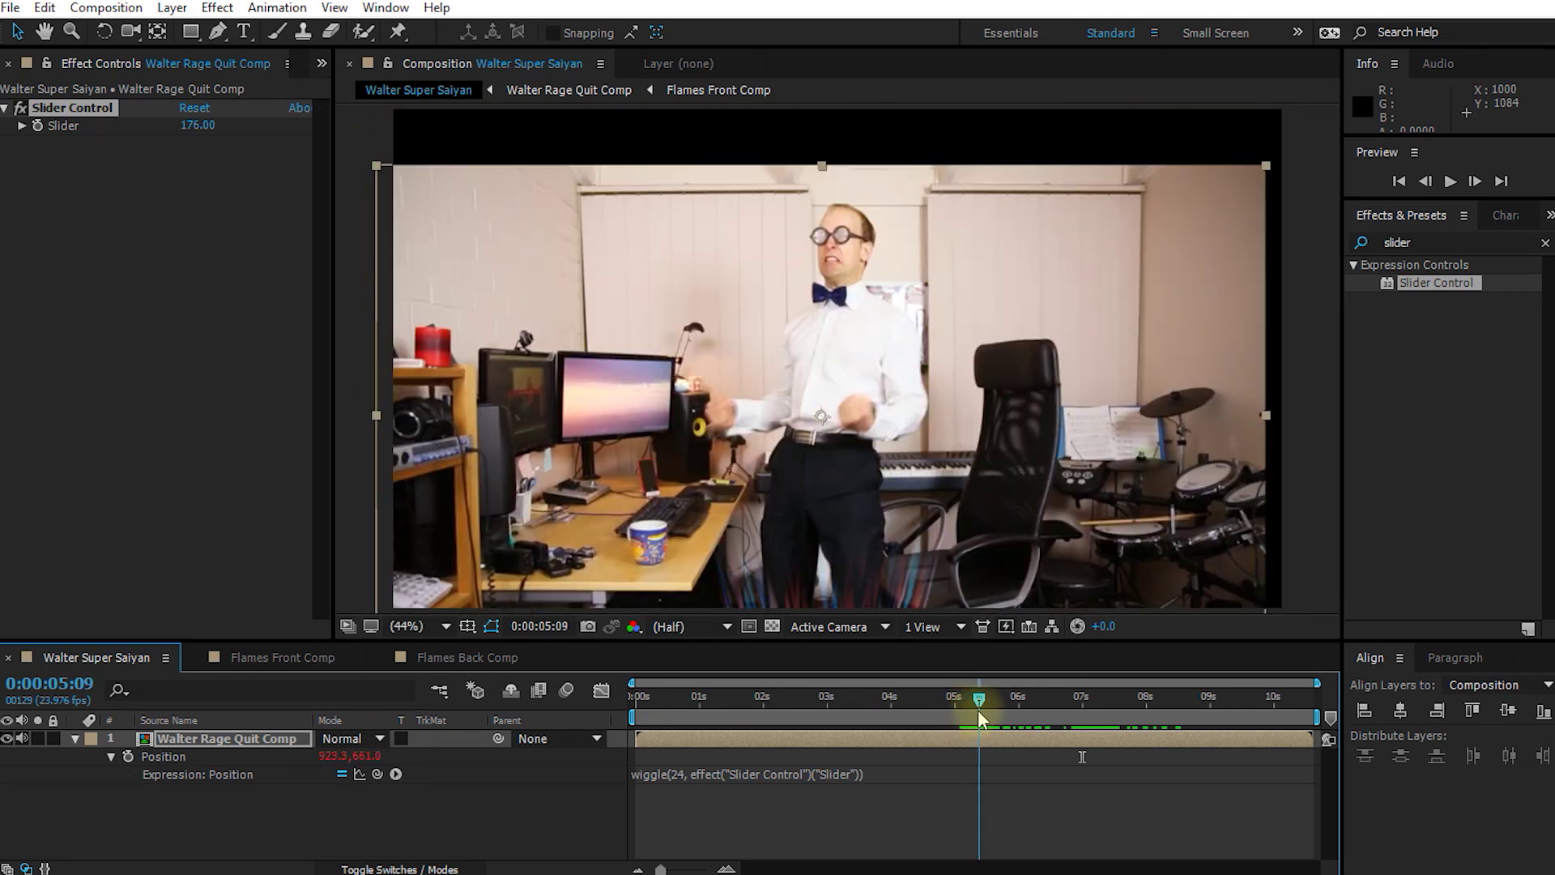
{"action": "left_click", "coordinate": [197, 126]}
{"action": "type", "text": "0"}
{"action": "key", "text": "Return"}
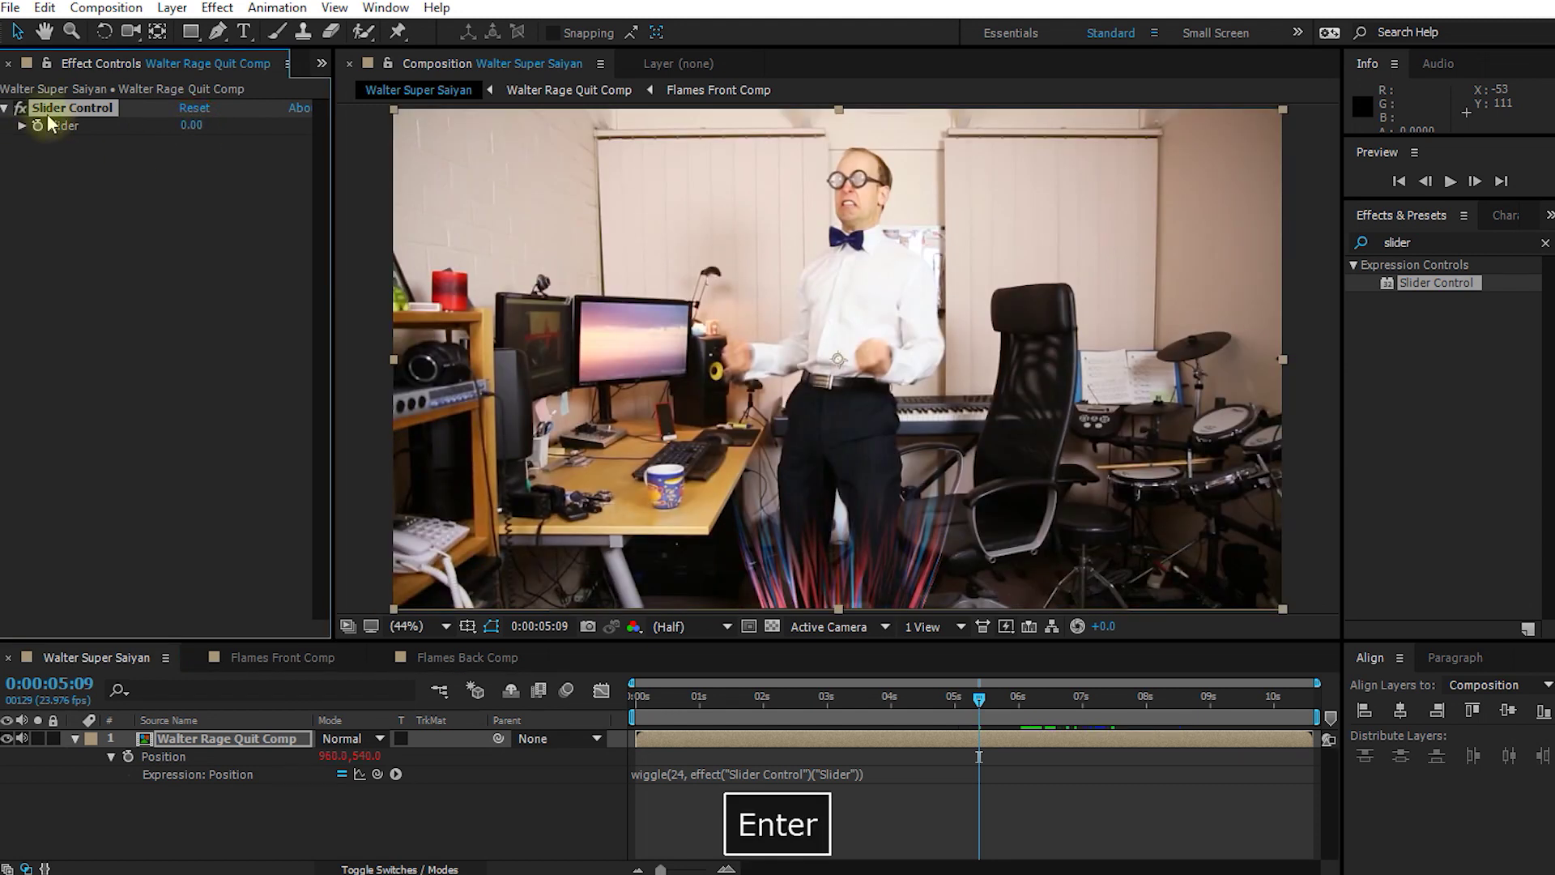
{"action": "left_click", "coordinate": [38, 126]}
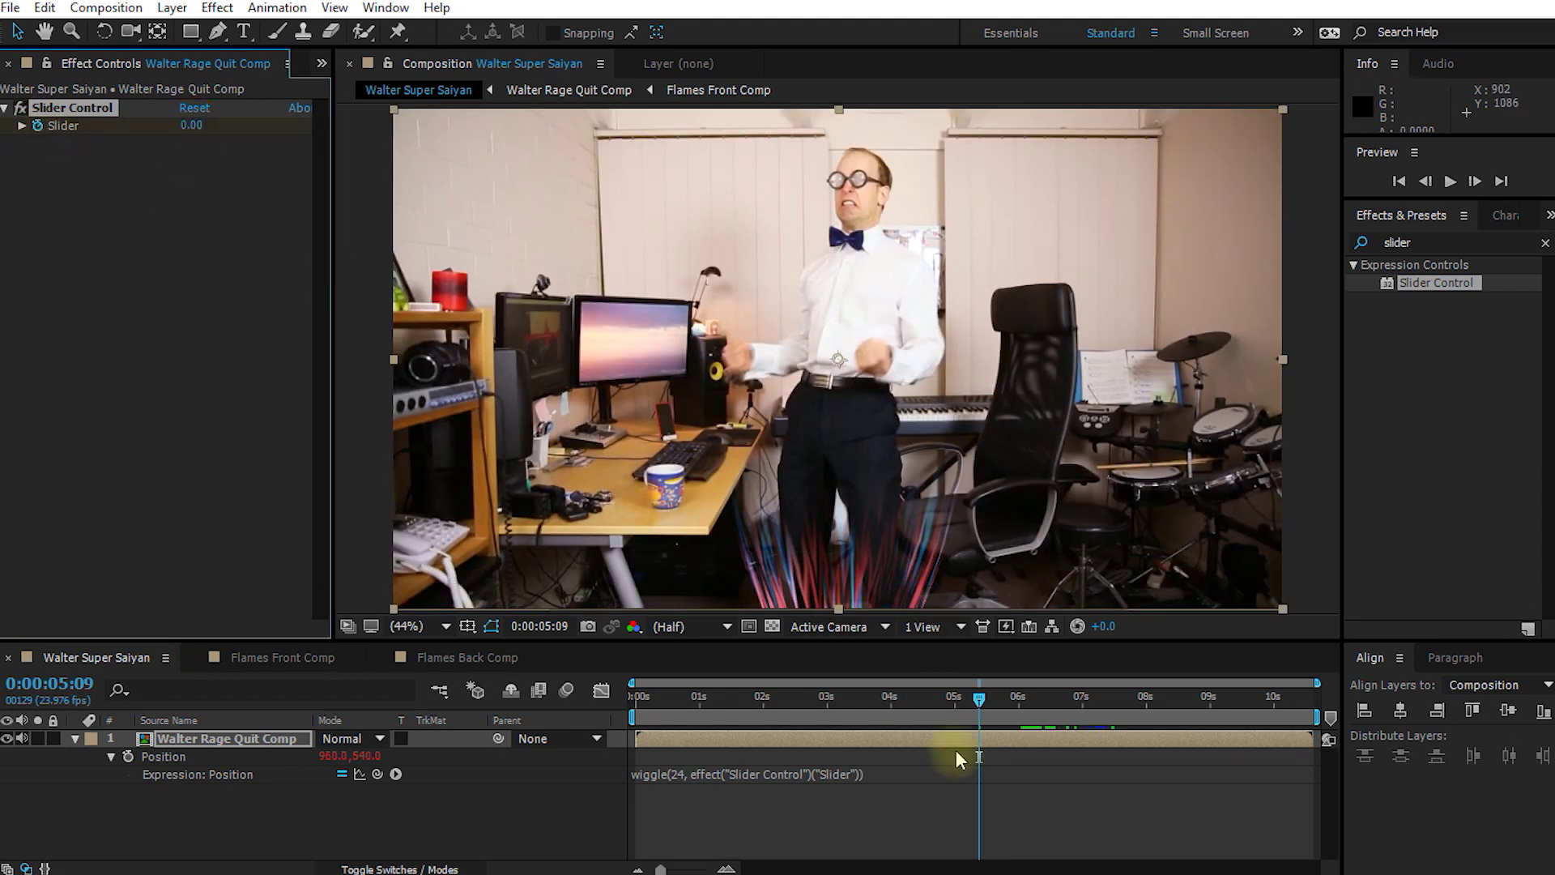
Step: Add a Slider keyframe of 10, shift it to about 0:00:08:02, and scrub through the shake build-up
{"action": "key", "text": "u"}
{"action": "left_click_drag", "start_coordinate": [978, 701], "coordinate": [1051, 714]}
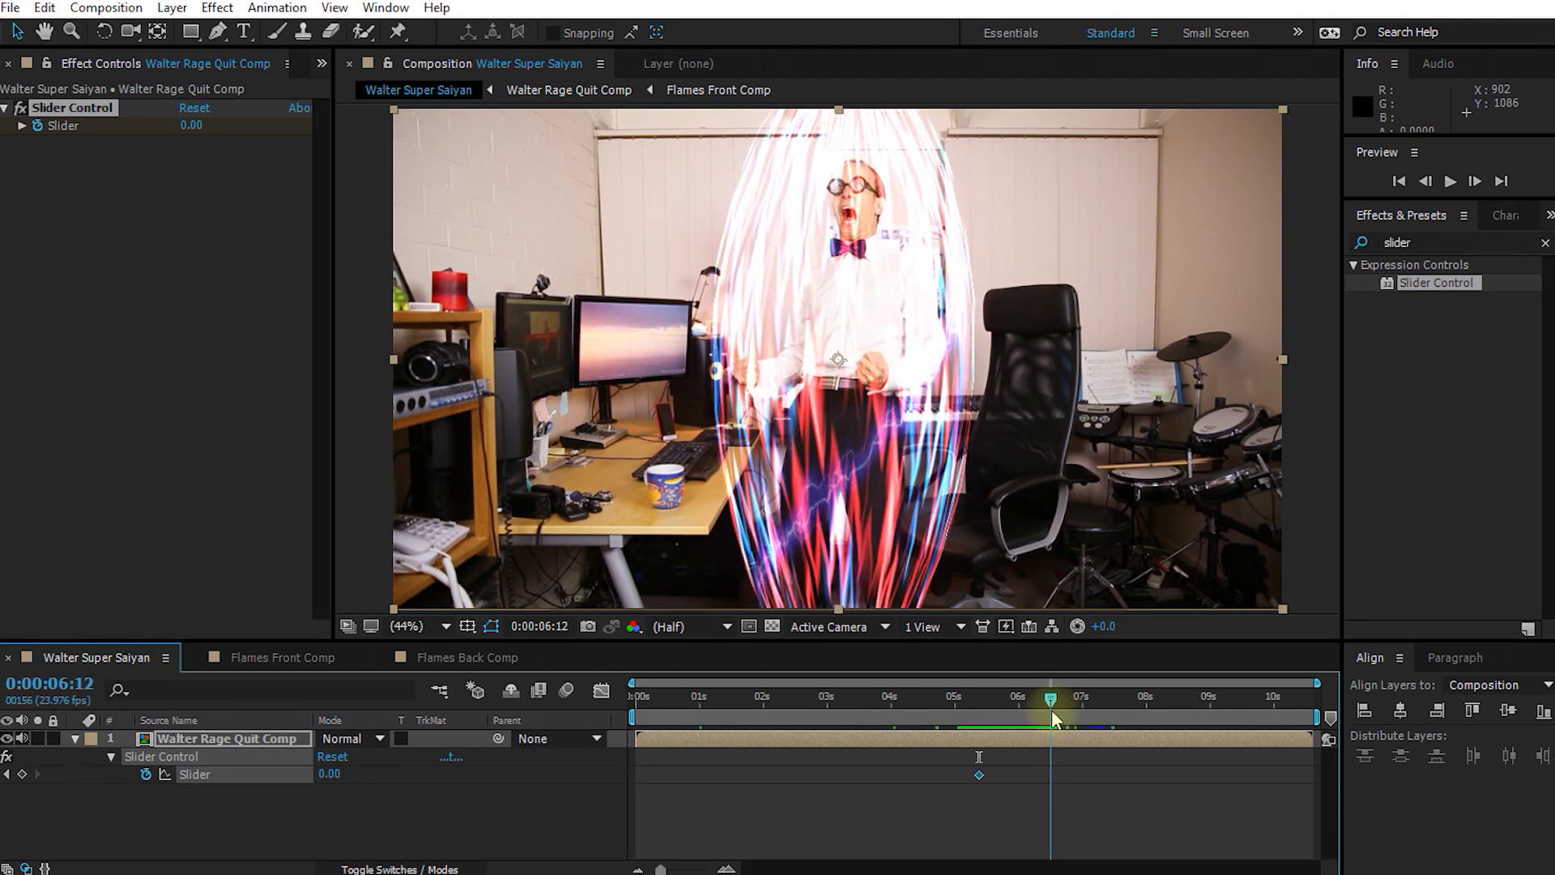
{"action": "left_click_drag", "start_coordinate": [194, 127], "coordinate": [206, 128]}
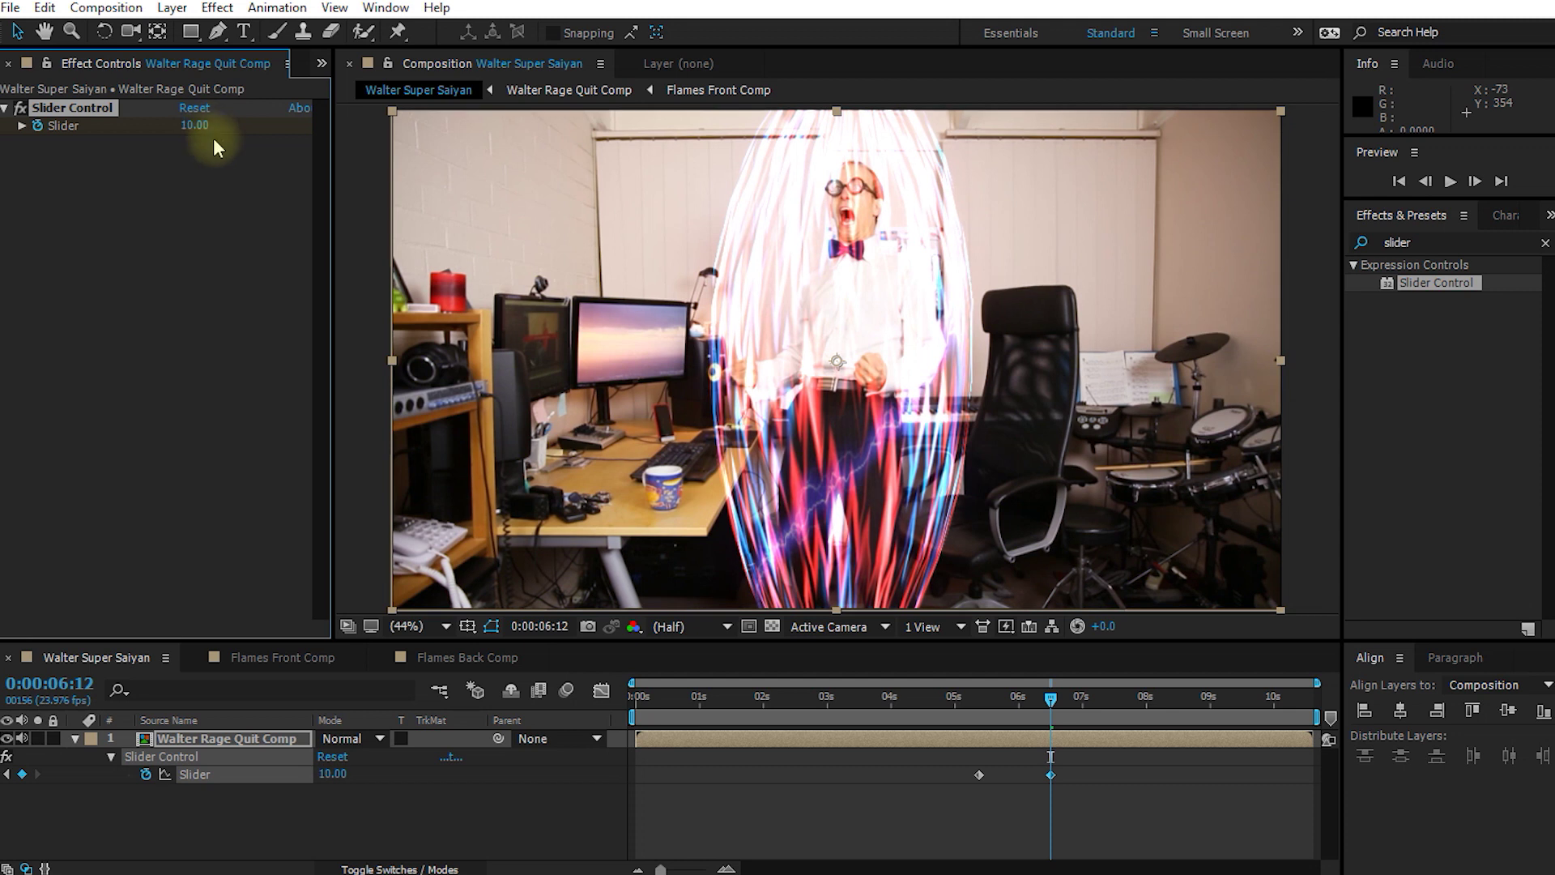
{"action": "left_click_drag", "start_coordinate": [1050, 711], "coordinate": [1115, 737]}
{"action": "left_click_drag", "start_coordinate": [1048, 774], "coordinate": [1152, 774]}
{"action": "left_click", "coordinate": [1005, 702]}
{"action": "left_click_drag", "start_coordinate": [991, 703], "coordinate": [1158, 723]}
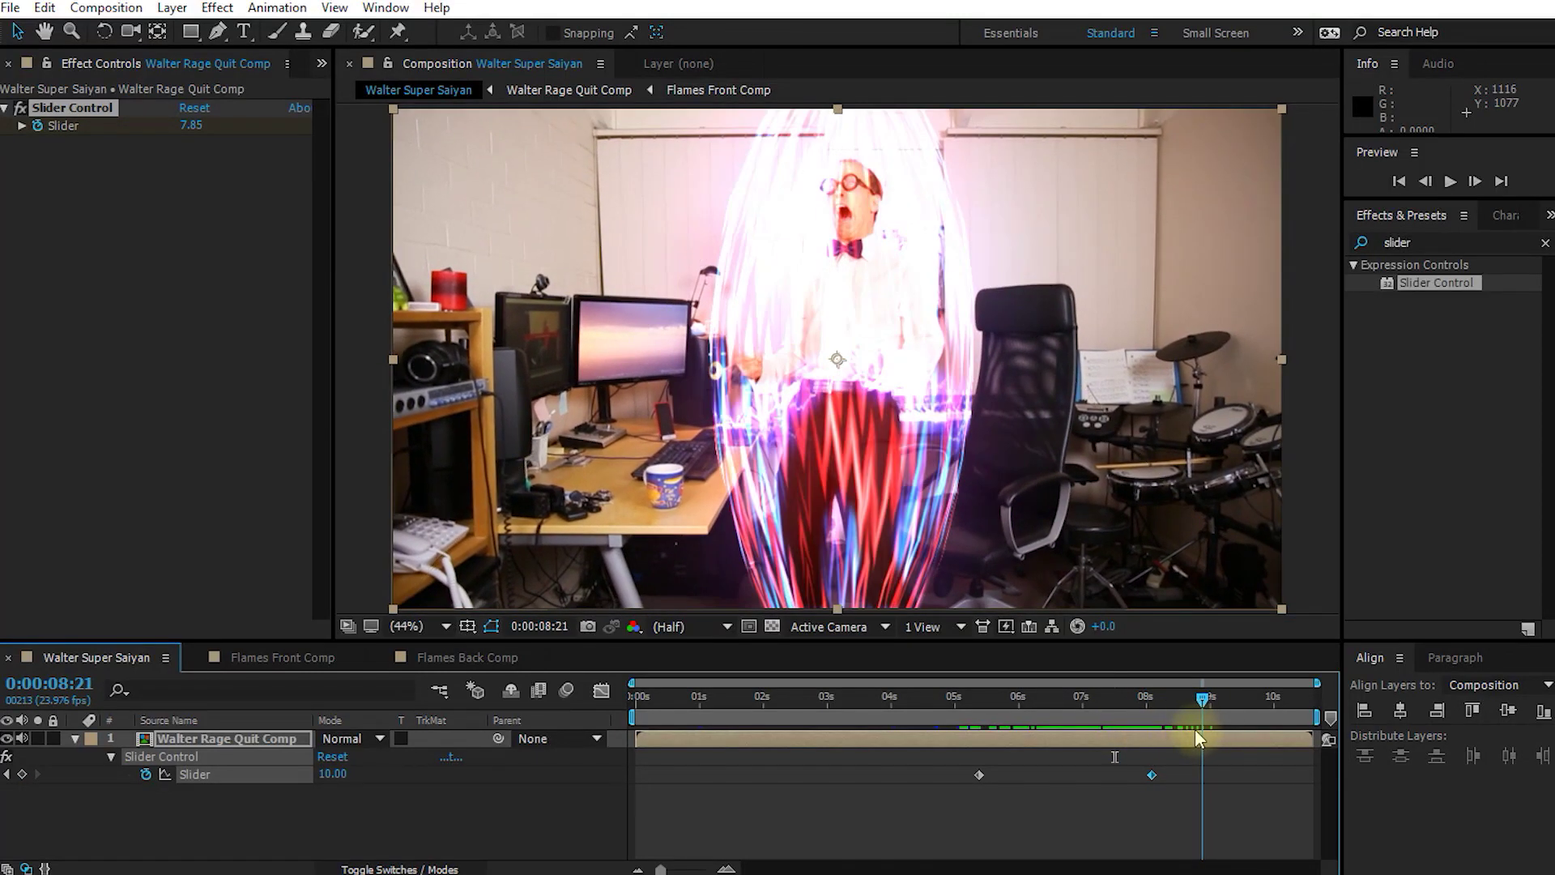
Step: Check the frame edges at 0:00:08:10, find the Motion Tile effect, and apply it to Walter Rage Quit Comp
{"action": "left_click", "coordinate": [1187, 700]}
{"action": "left_click_drag", "start_coordinate": [1188, 708], "coordinate": [1172, 703]}
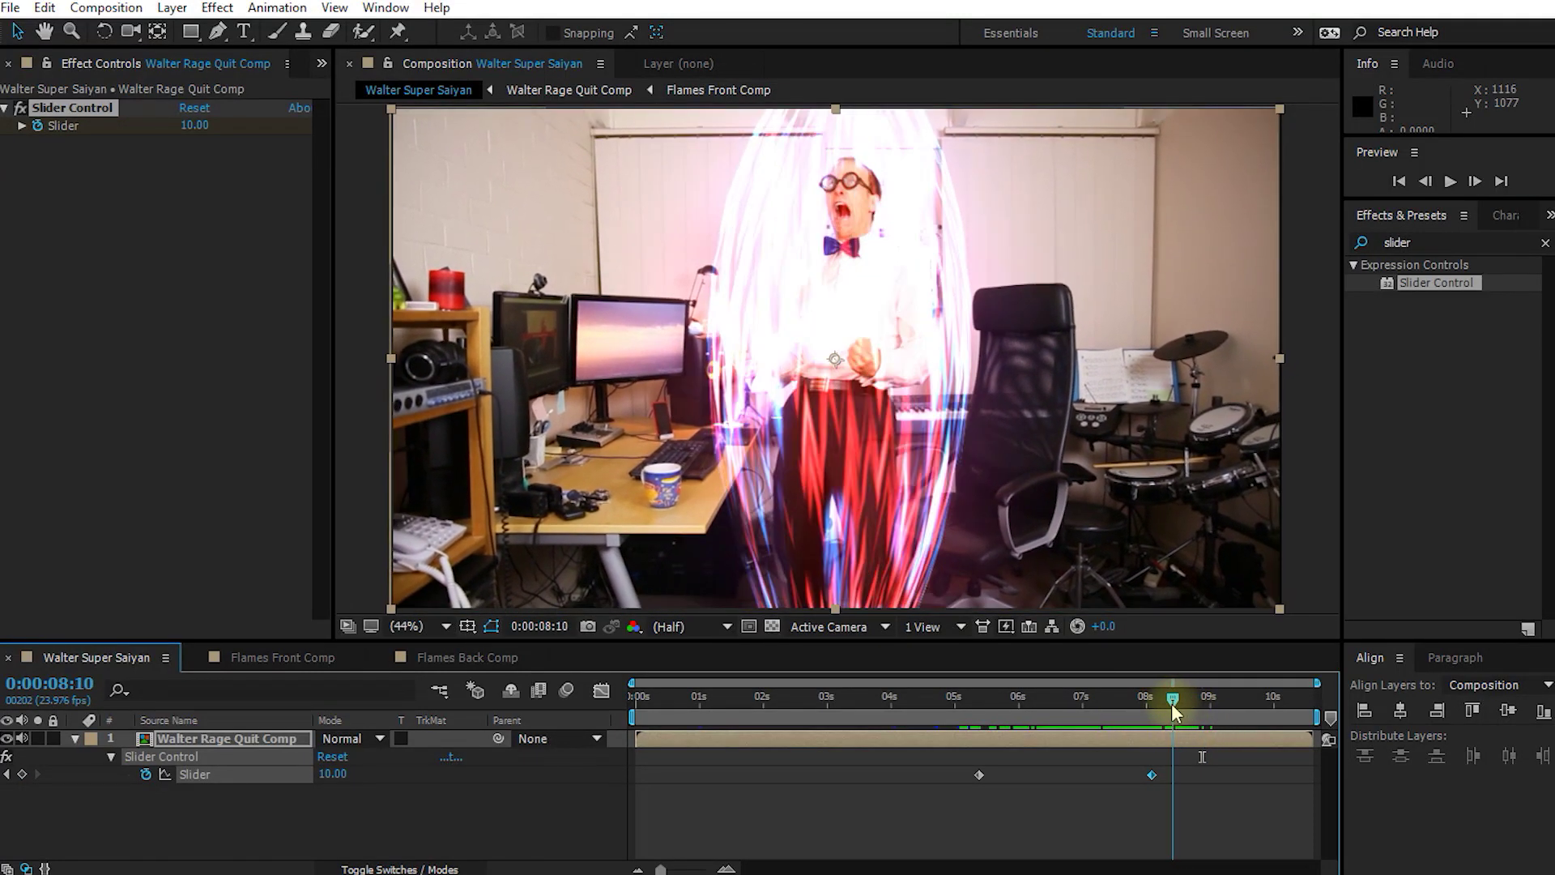
{"action": "scroll", "coordinate": [1314, 560], "scroll_direction": "up", "scroll_amount": 1}
{"action": "key", "text": "space"}
{"action": "left_click_drag", "start_coordinate": [1313, 557], "coordinate": [1069, 423]}
{"action": "scroll", "coordinate": [1069, 417], "scroll_direction": "up", "scroll_amount": 2}
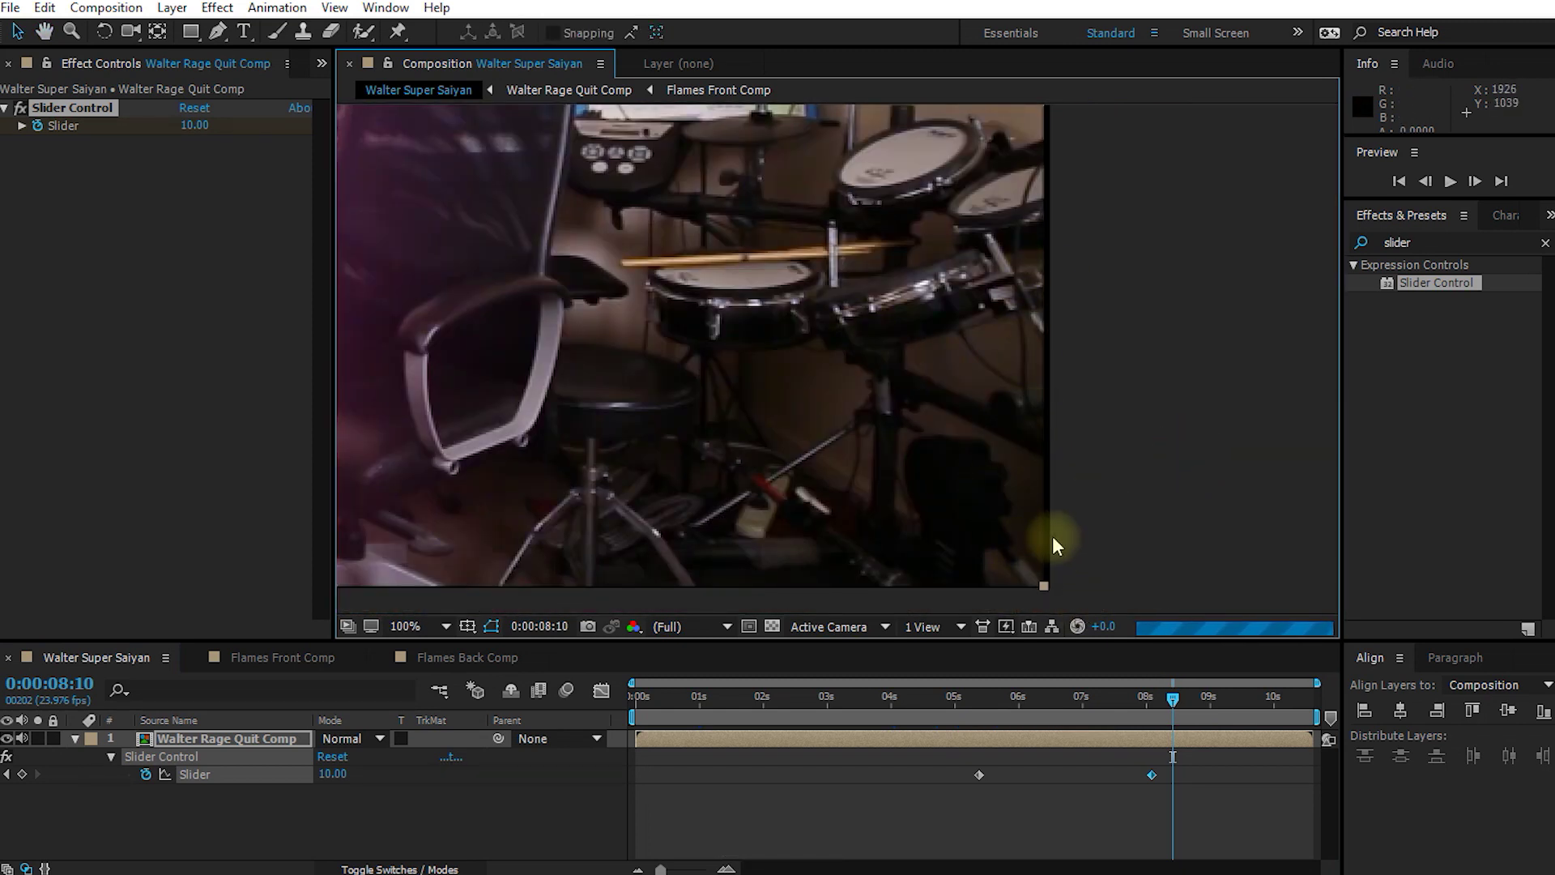
{"action": "left_click", "coordinate": [1453, 241]}
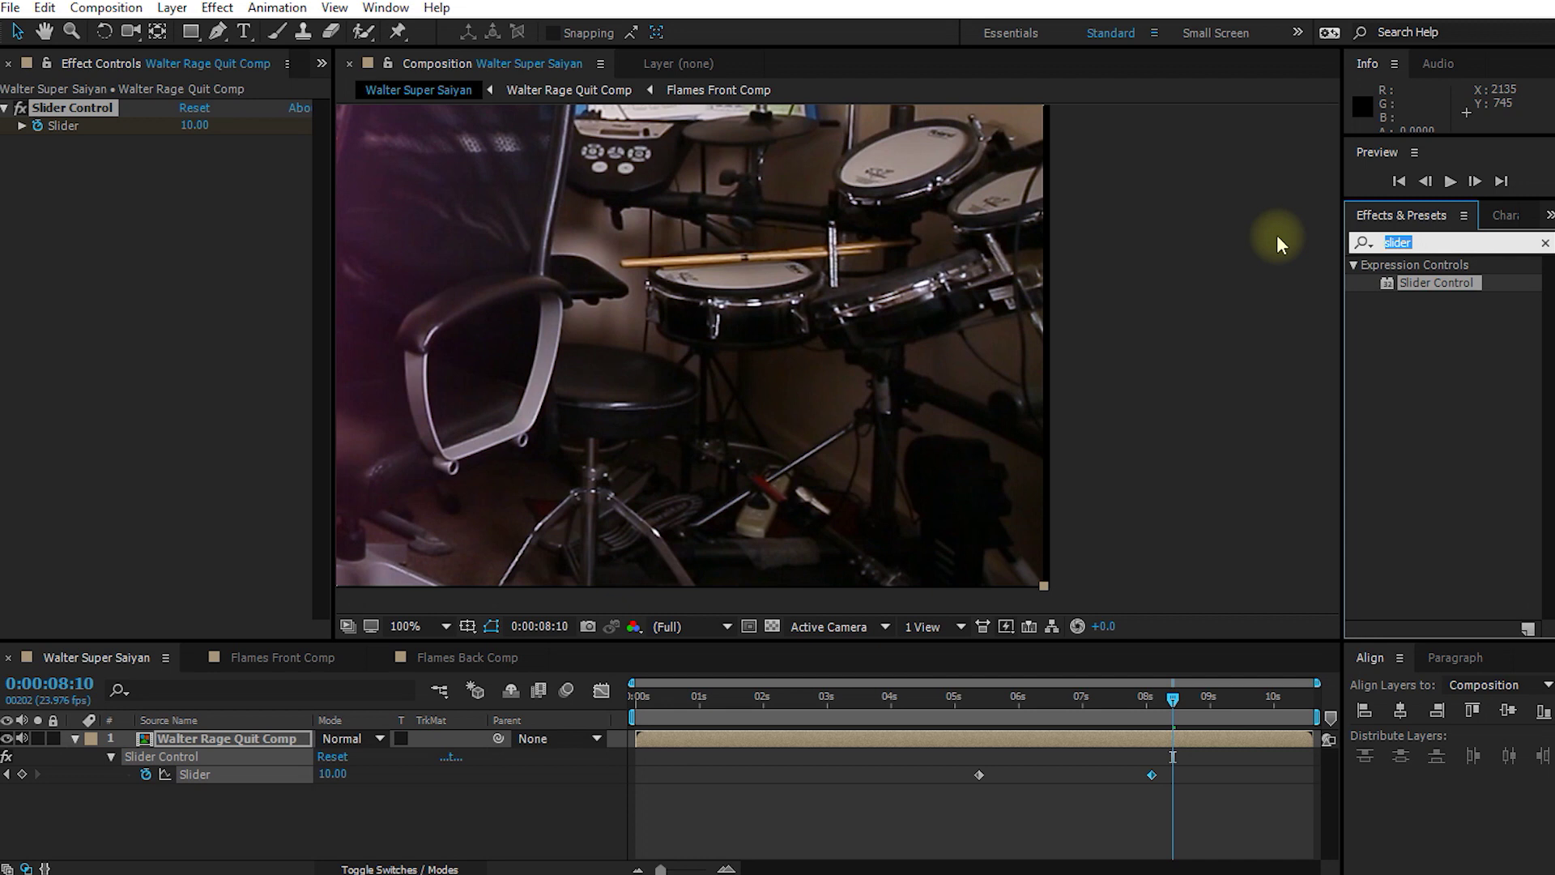
{"action": "type", "text": "motion tile"}
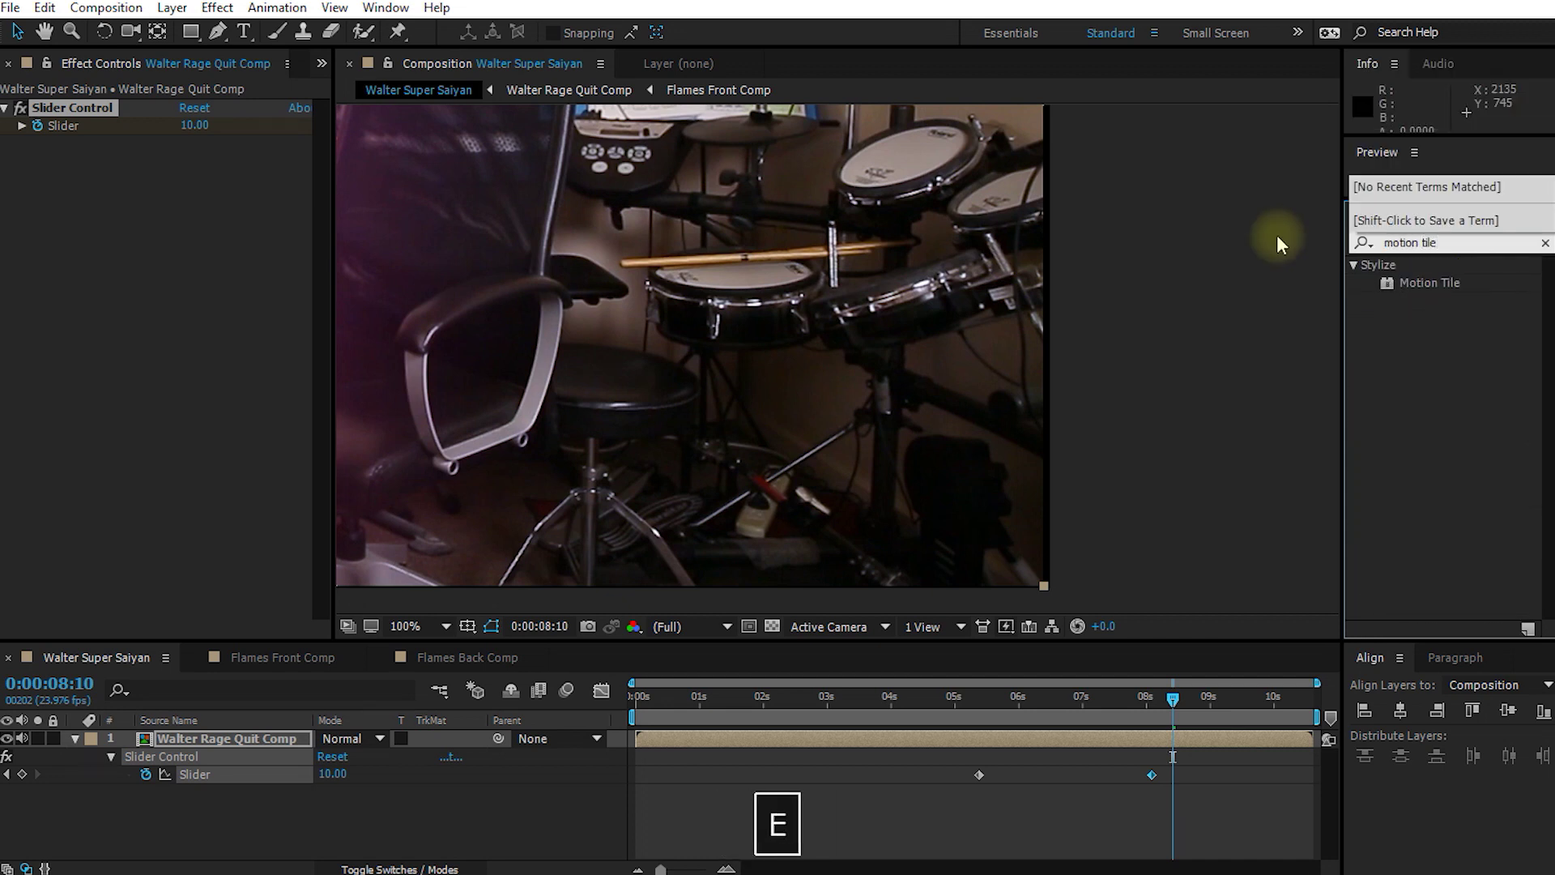
{"action": "double_click", "coordinate": [1419, 283]}
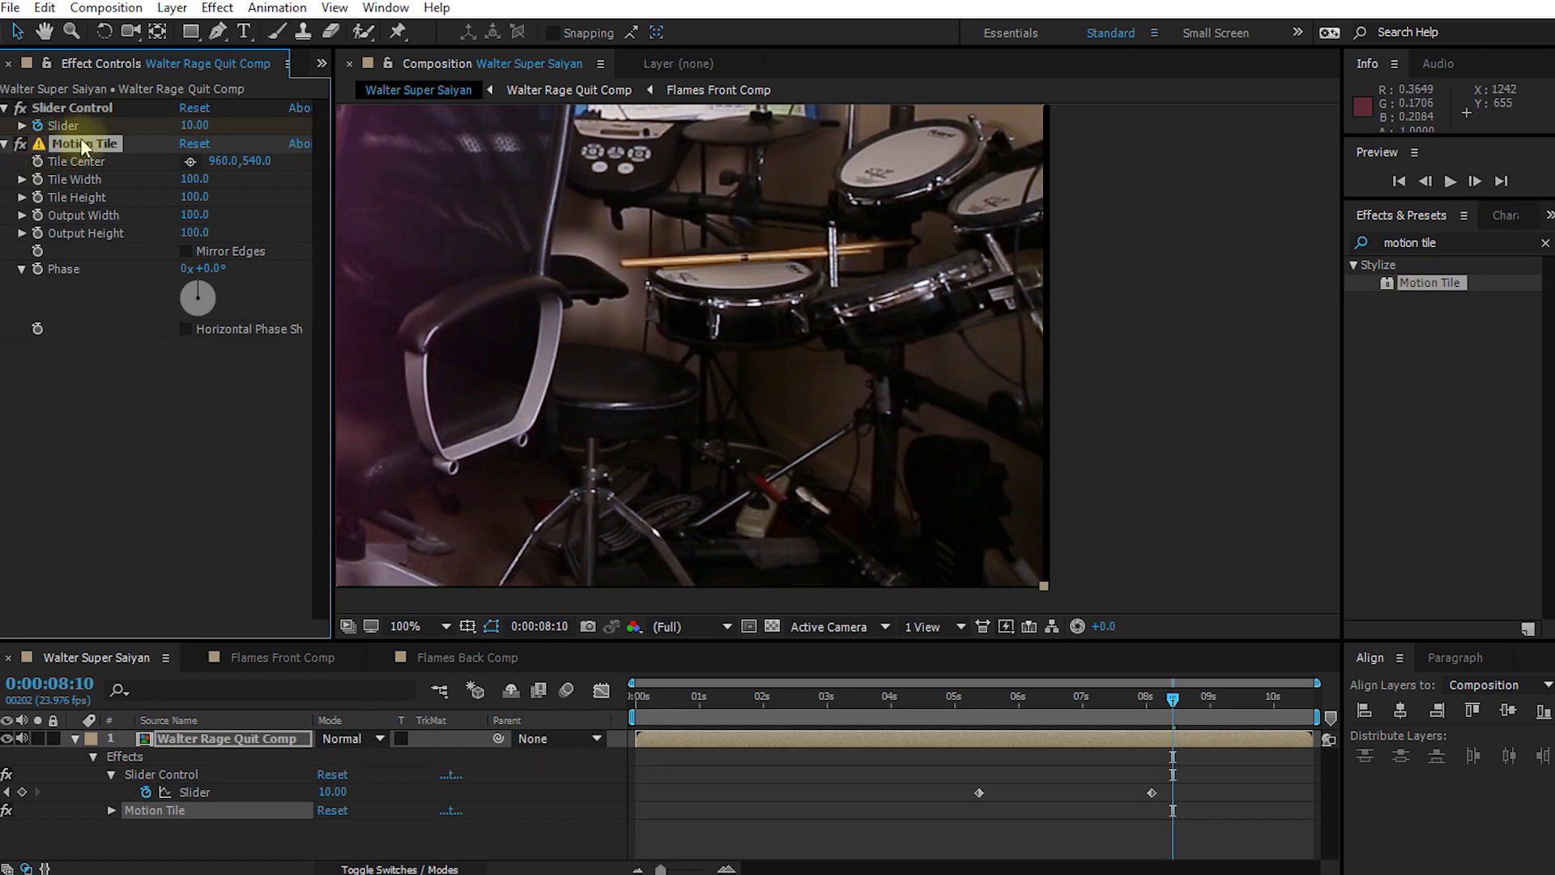
Step: Set Motion Tile's Output Width to 190 and Output Height to 200, with Mirror Edges enabled
{"action": "left_click_drag", "start_coordinate": [193, 214], "coordinate": [200, 214]}
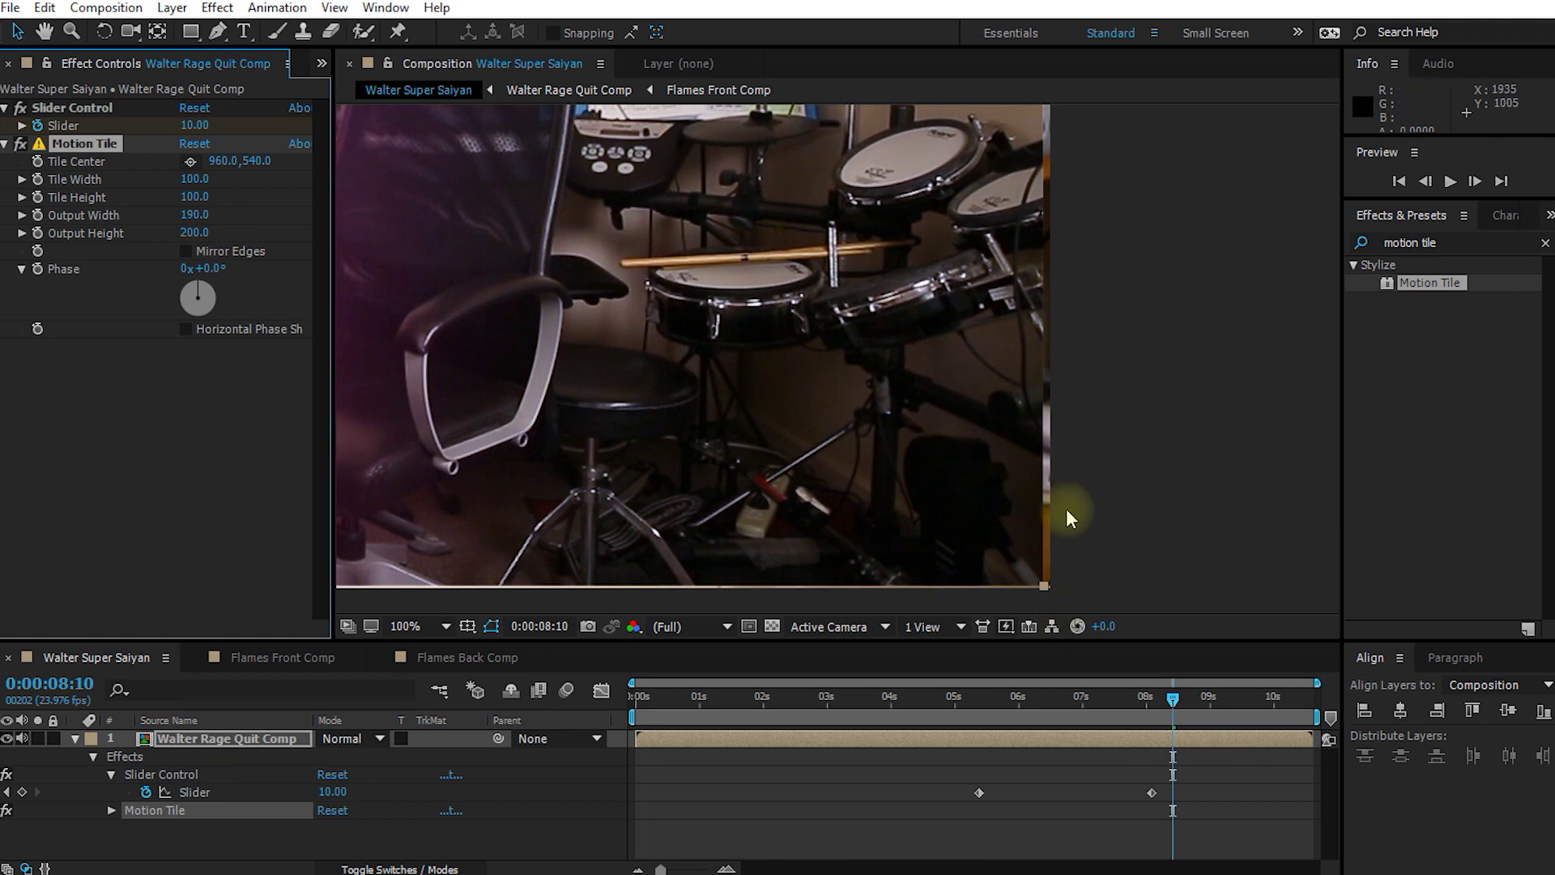
{"action": "left_click", "coordinate": [187, 251]}
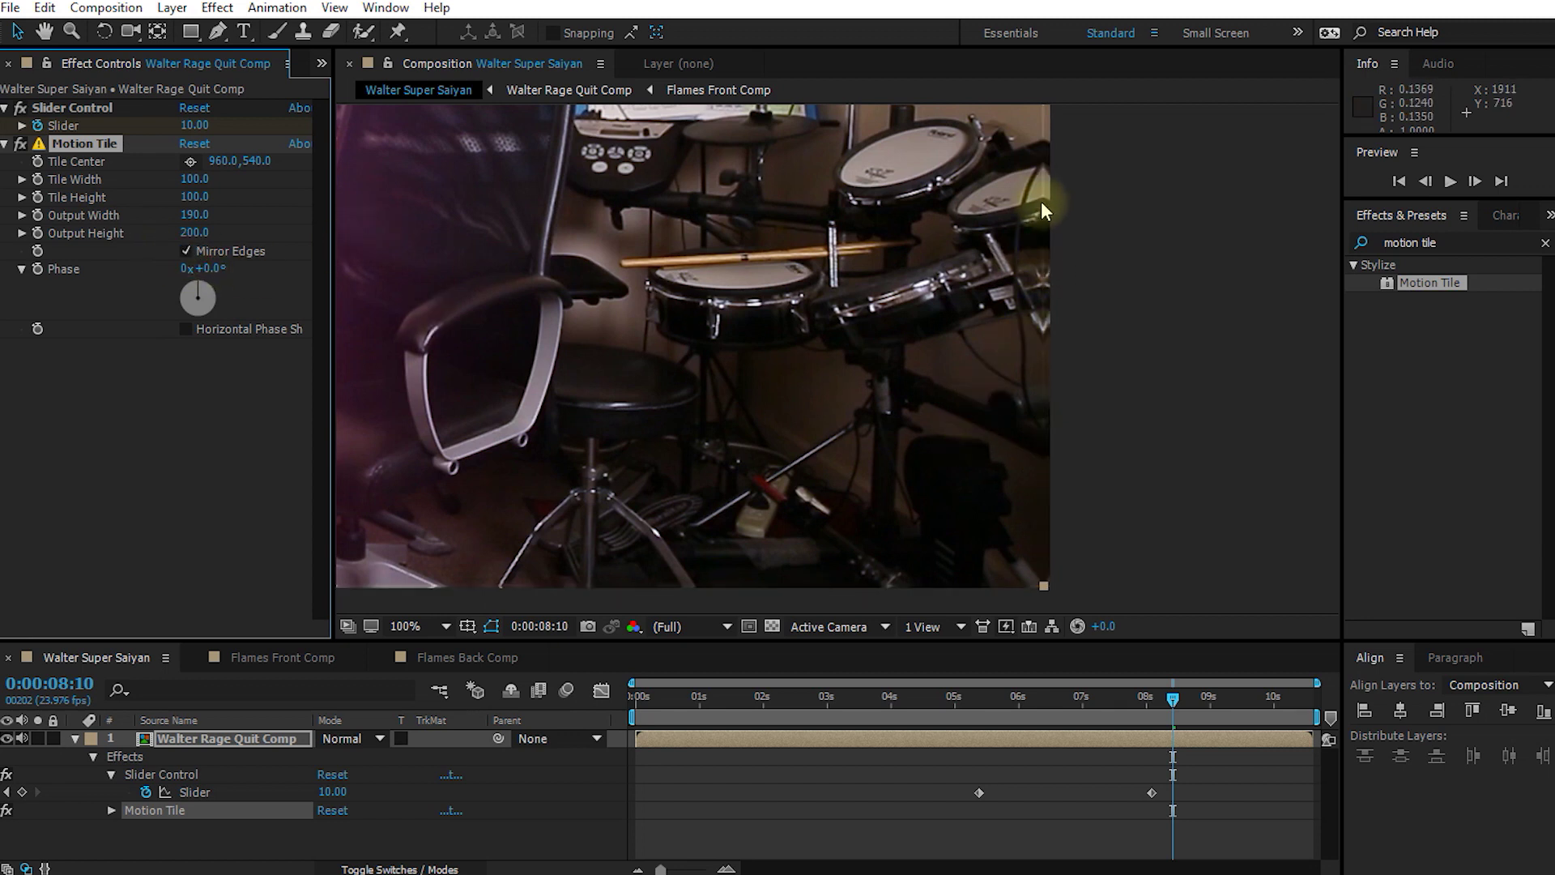
{"action": "scroll", "coordinate": [1077, 341], "scroll_direction": "up", "scroll_amount": 1}
{"action": "left_click_drag", "start_coordinate": [1077, 340], "coordinate": [1041, 260]}
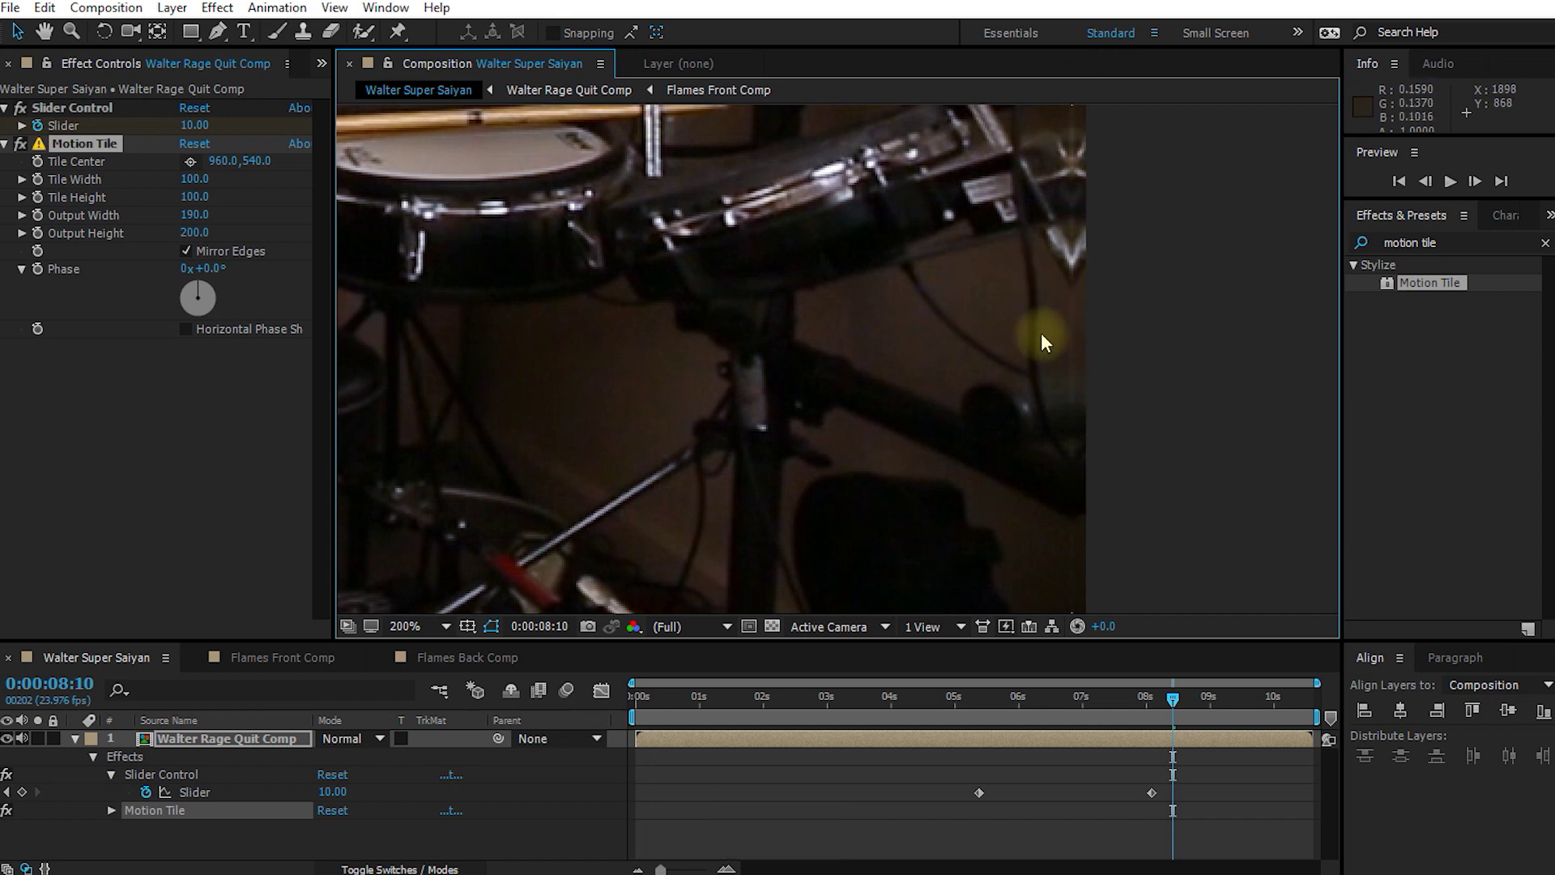
{"action": "key", "text": "alt+slash"}
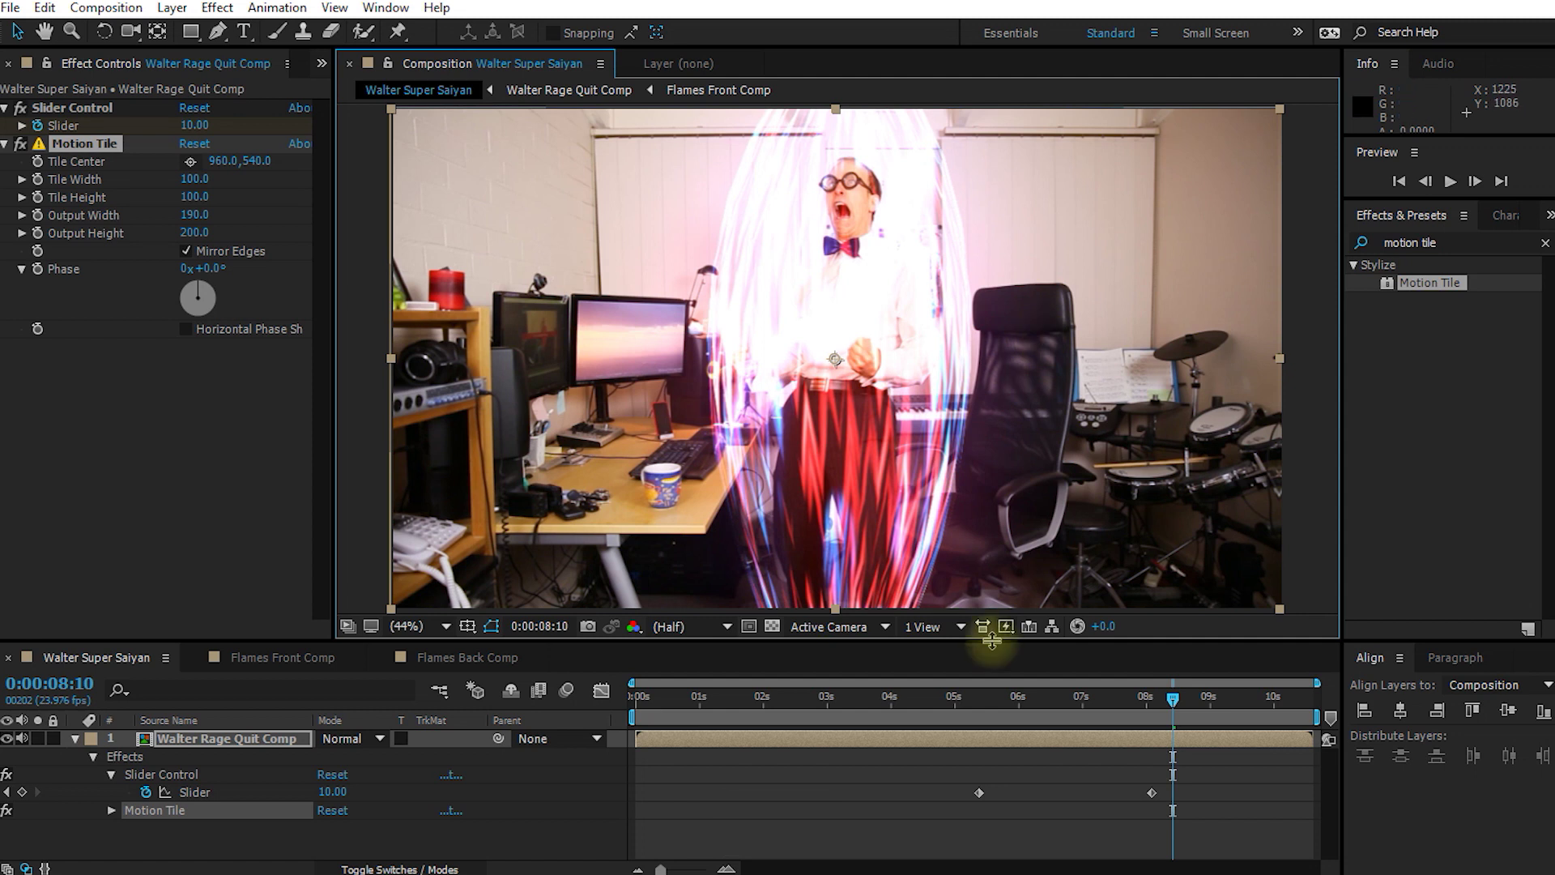
Step: Collapse the Walter Rage Quit Comp layer and enable motion blur for both the layer and the composition
{"action": "left_click_drag", "start_coordinate": [1171, 702], "coordinate": [1091, 729]}
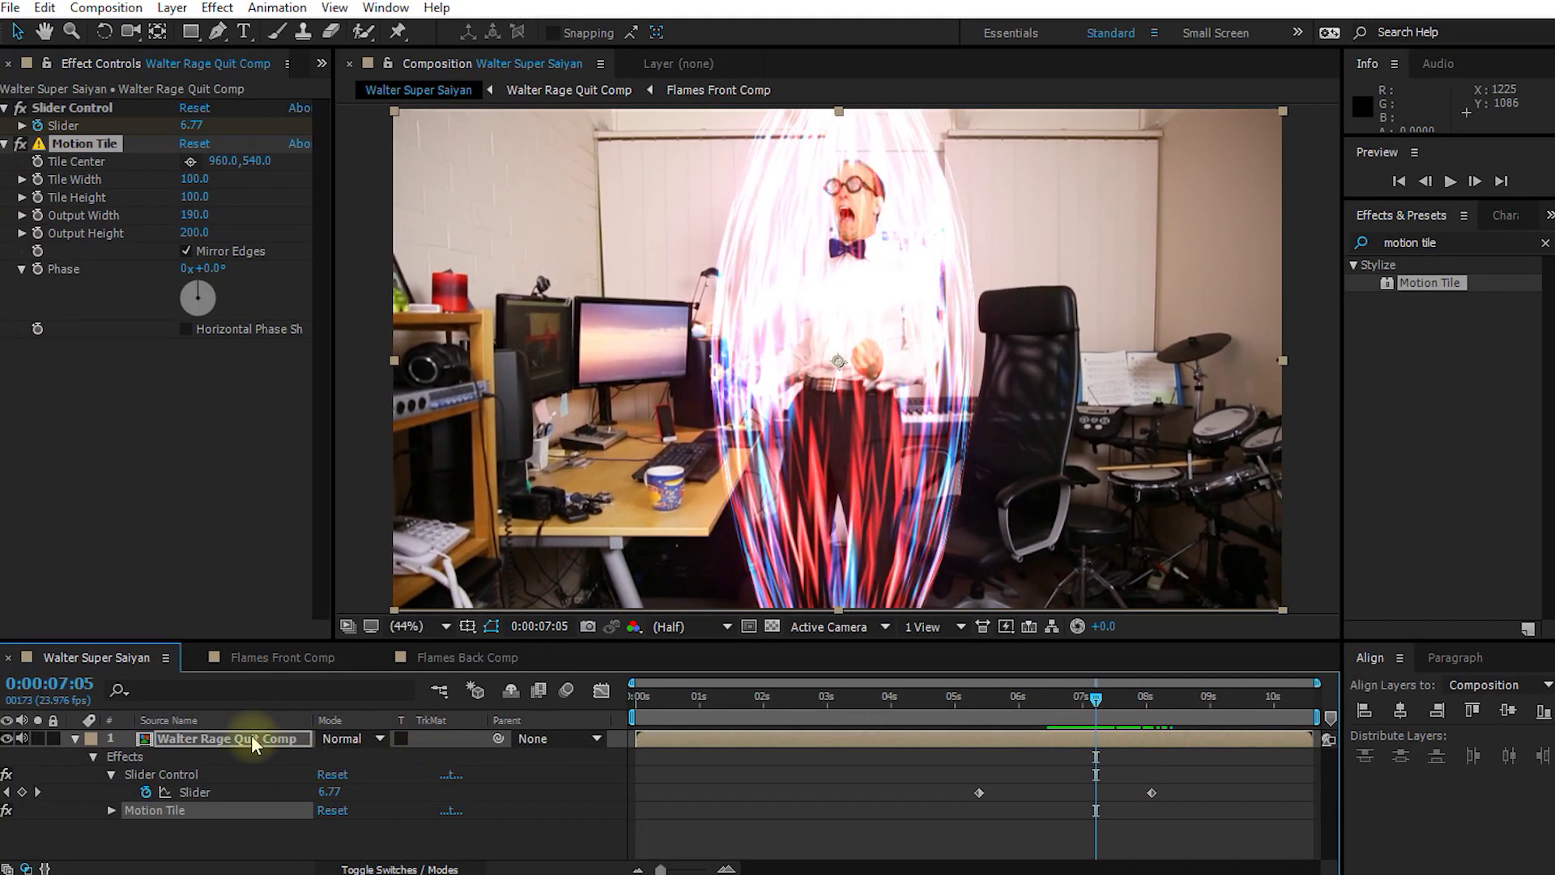
{"action": "left_click", "coordinate": [211, 739]}
{"action": "left_click", "coordinate": [74, 738]}
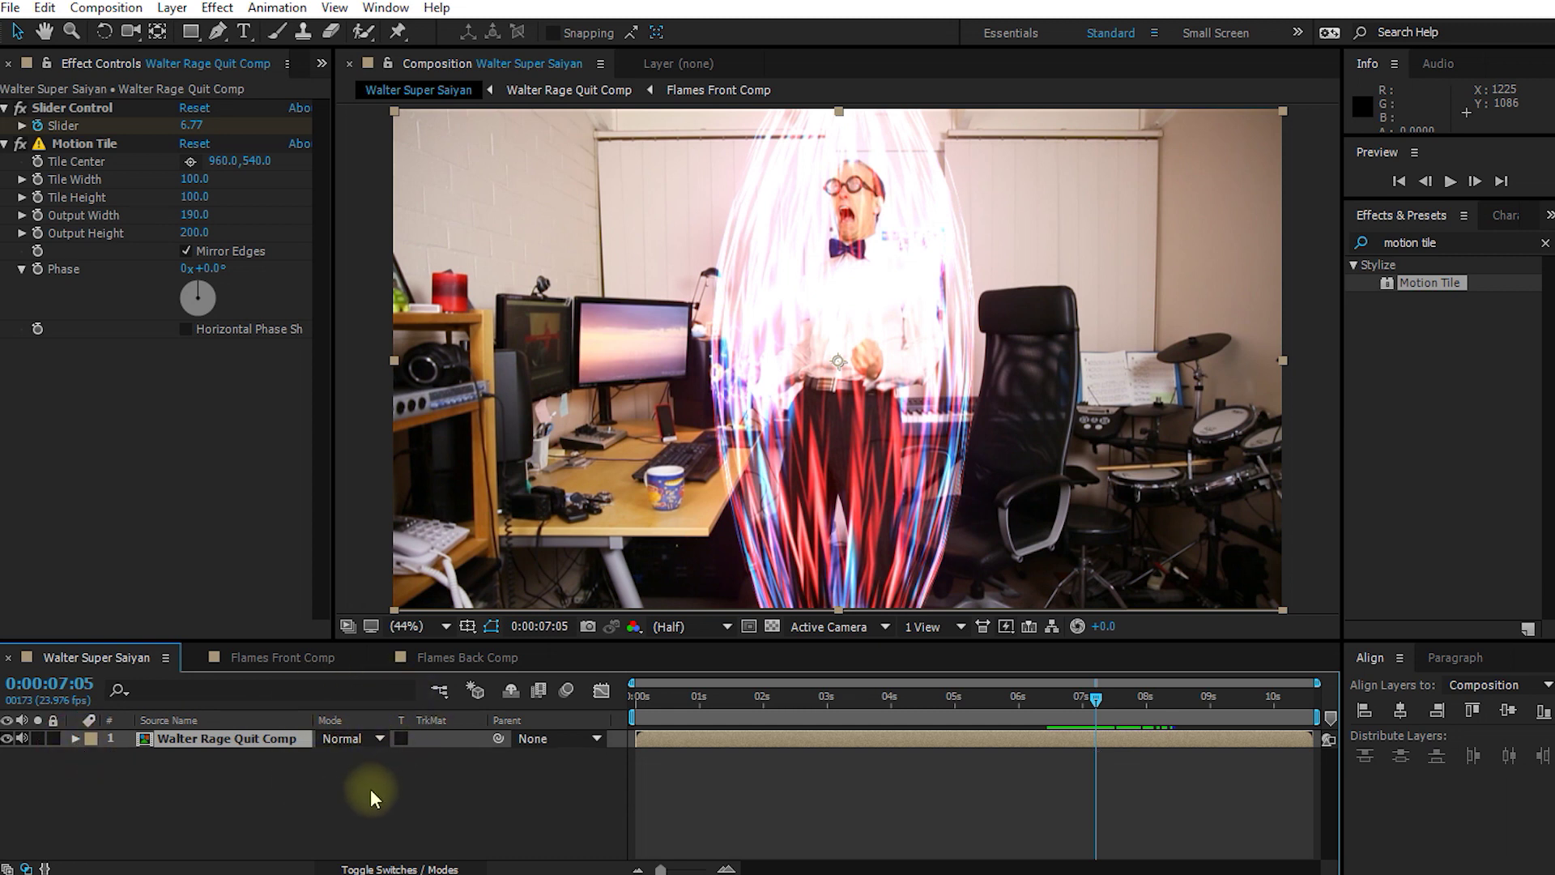
{"action": "key", "text": "F4"}
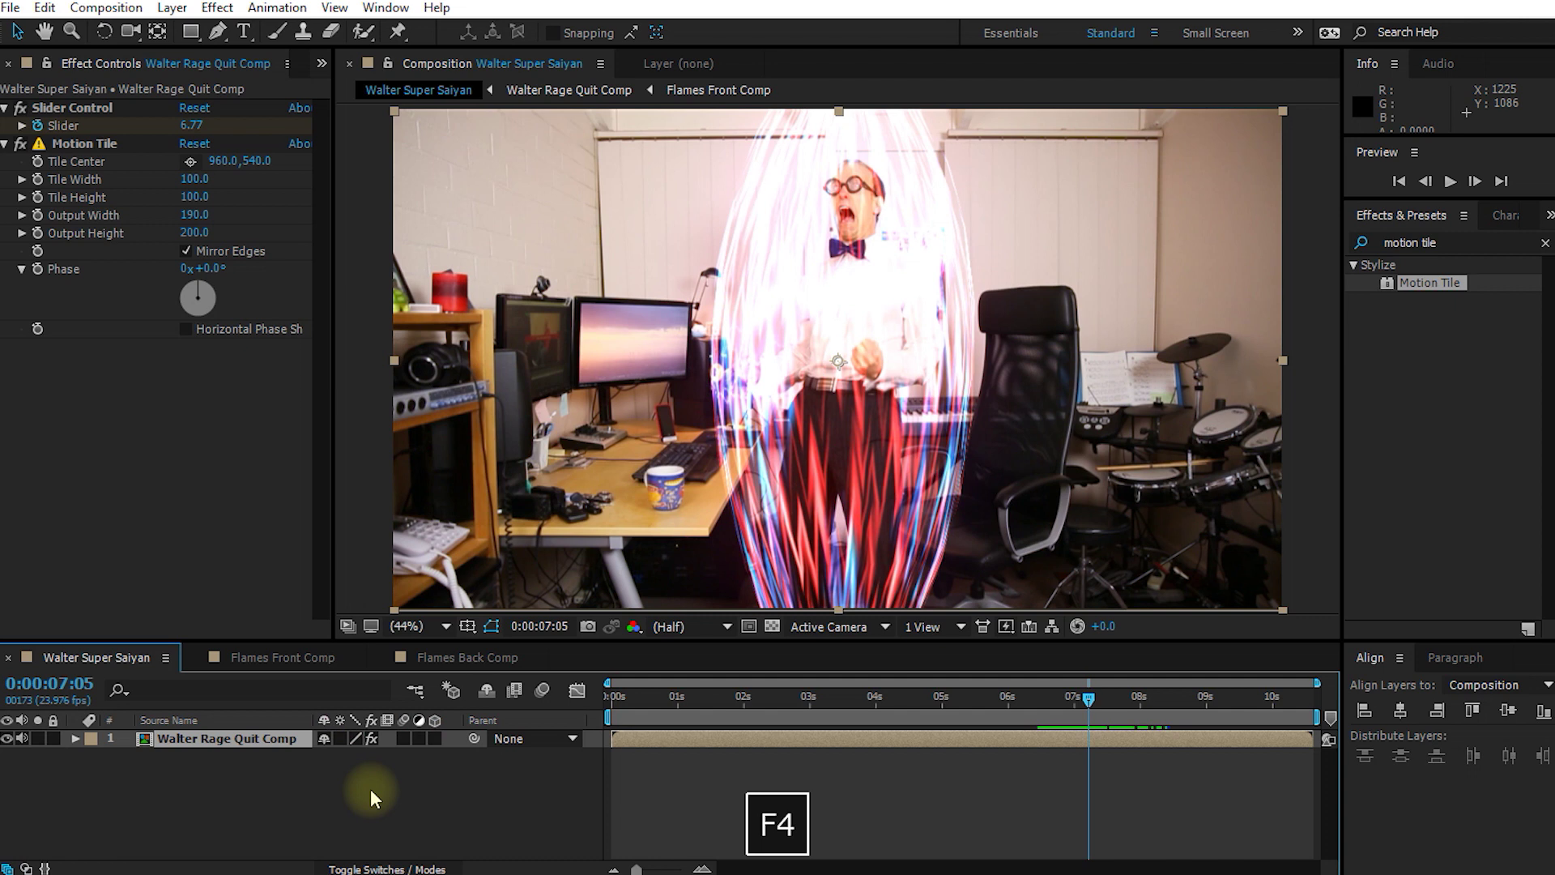
{"action": "left_click", "coordinate": [403, 738]}
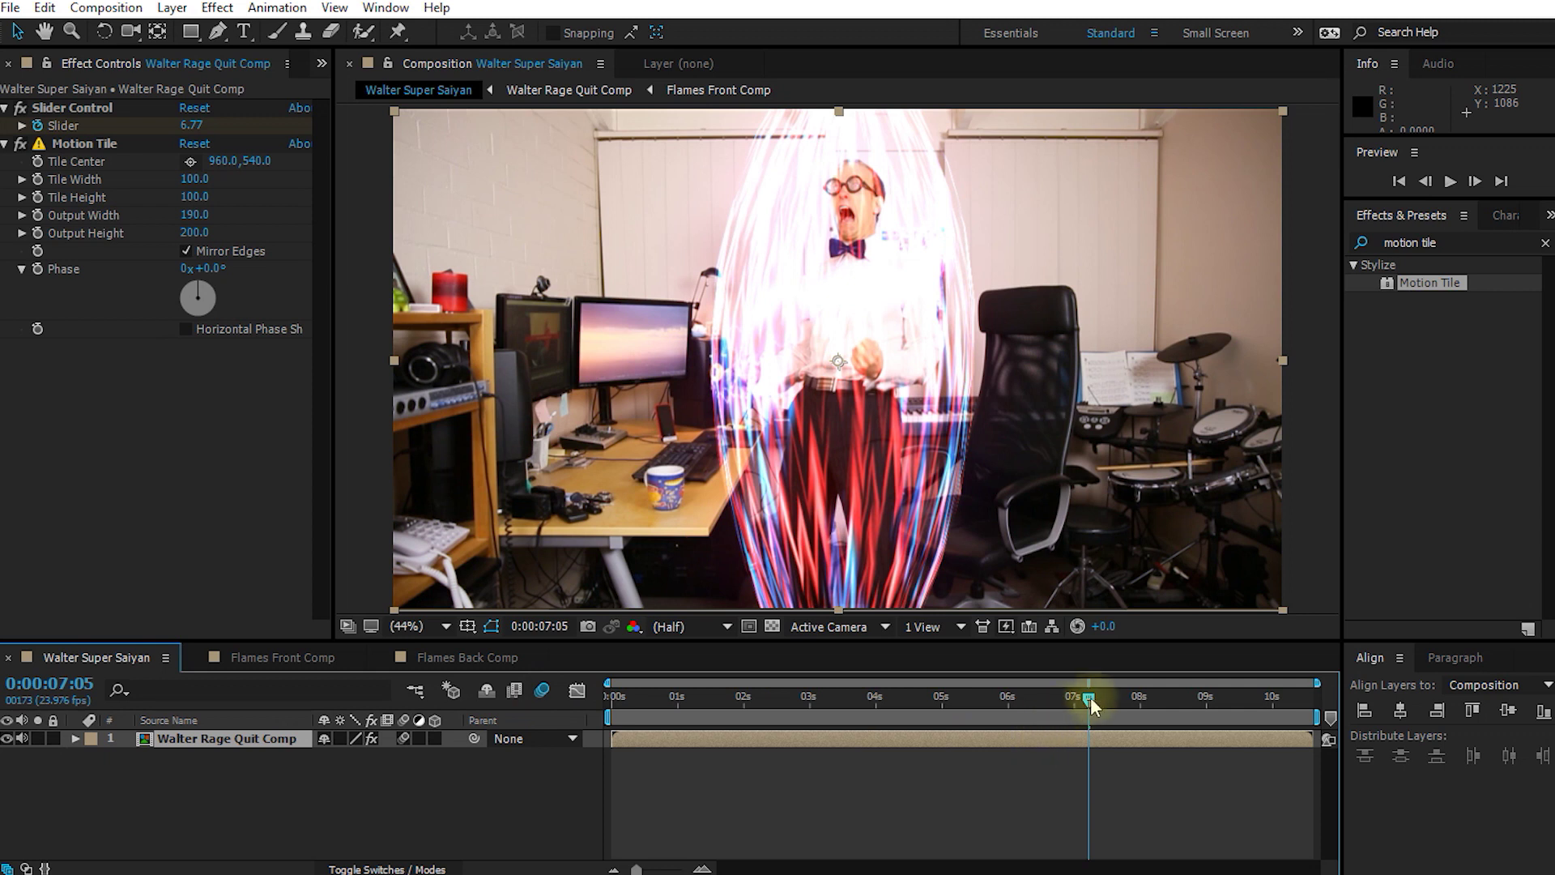
Step: Preview the finished animation starting from 0:00:02:00
{"action": "left_click_drag", "start_coordinate": [1092, 696], "coordinate": [742, 717]}
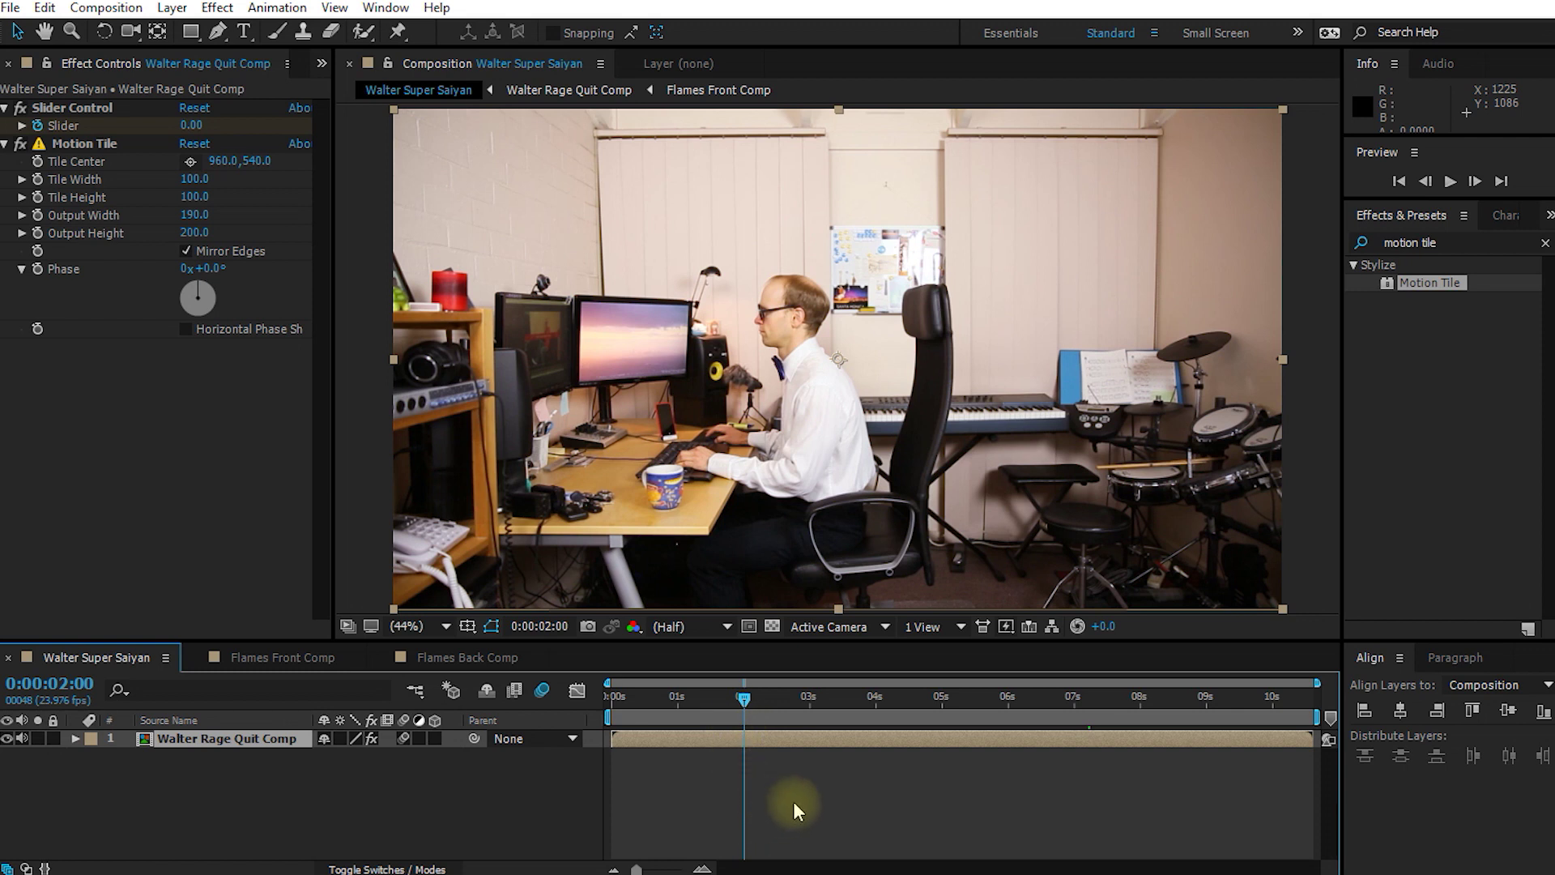
{"action": "key", "text": "space"}
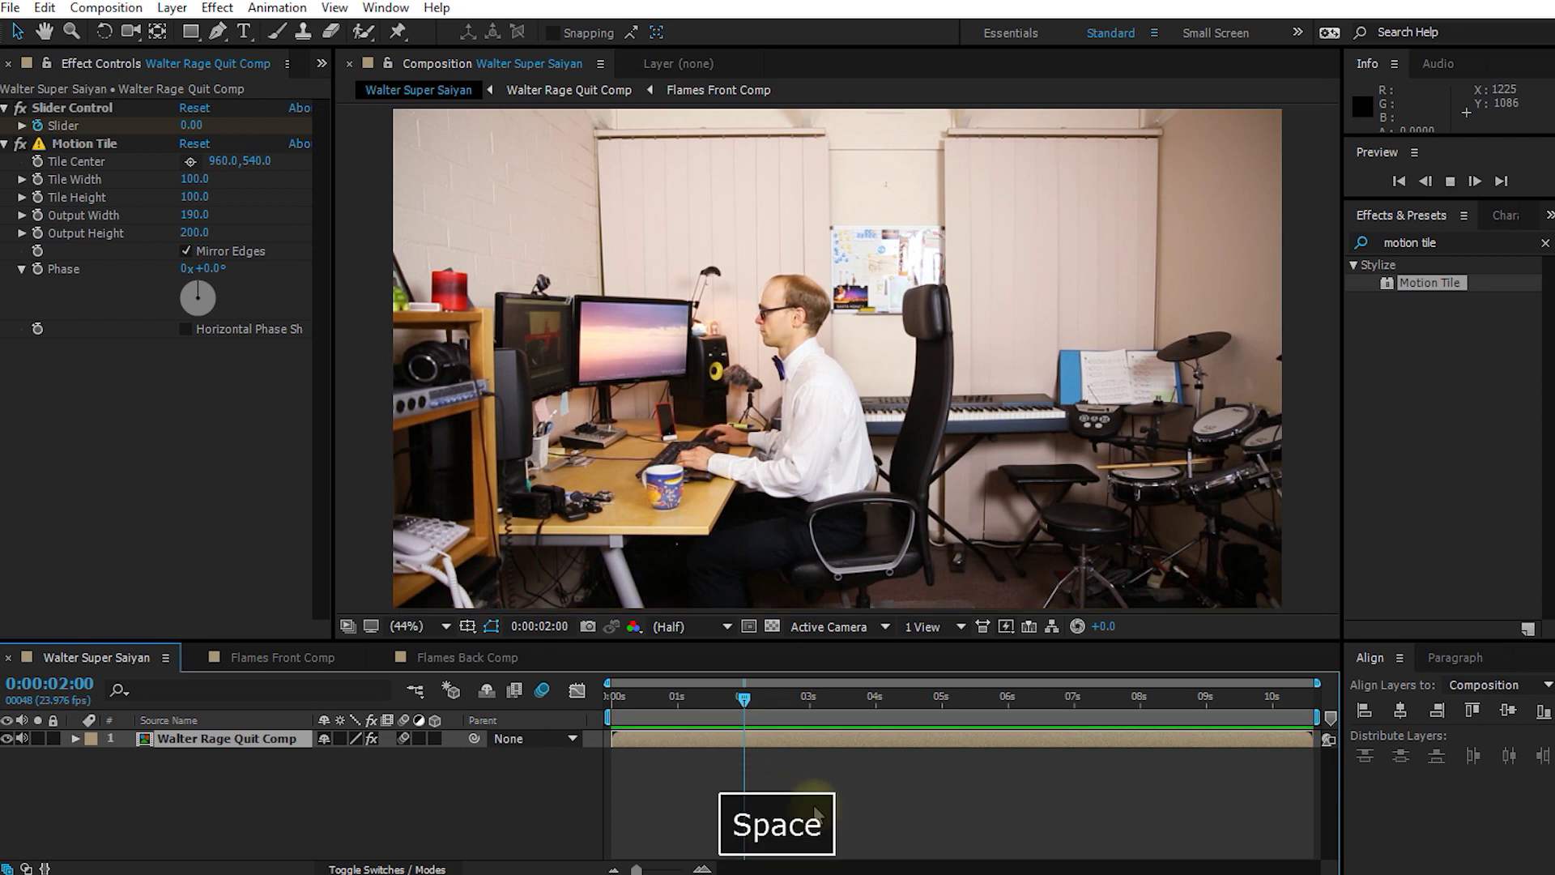